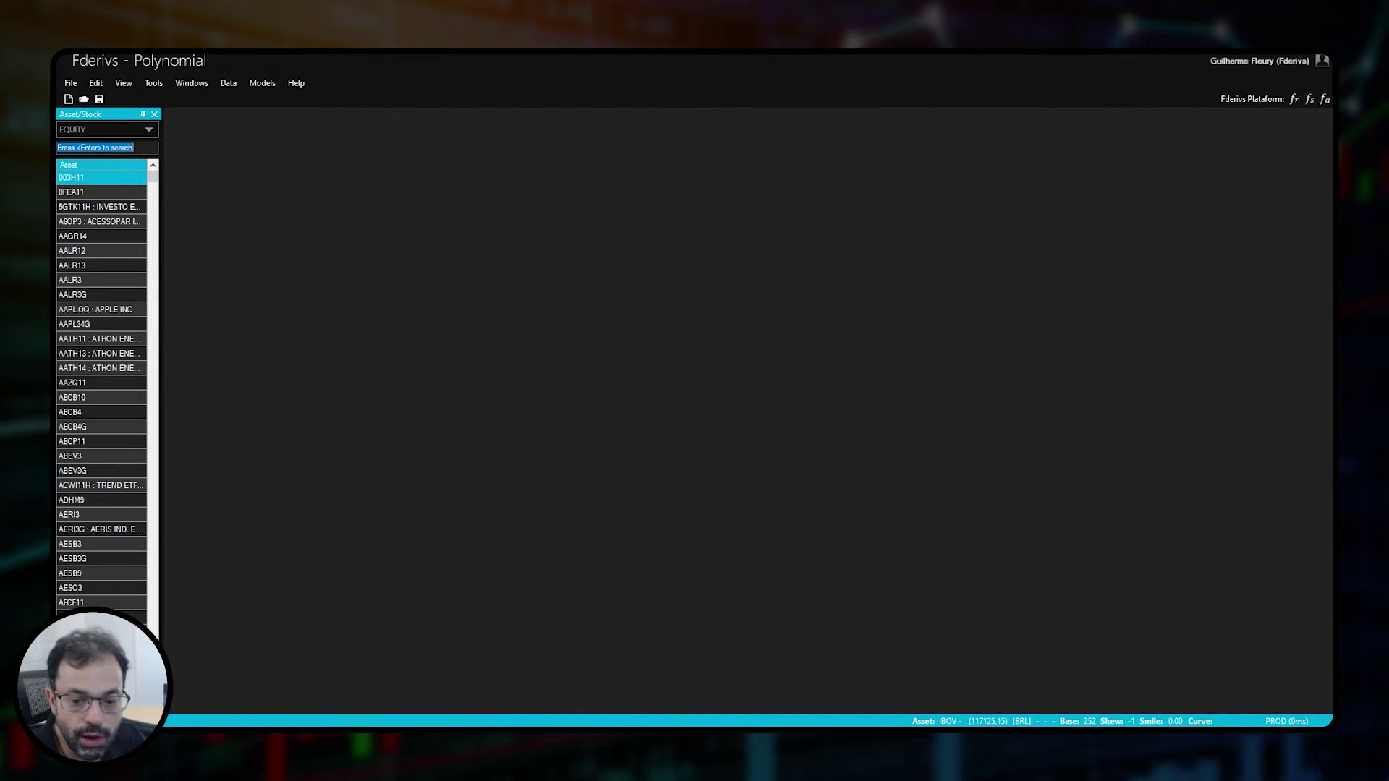
# Search the equity assets for petr4 and load PETR4 as the active asset
pyautogui.click(136, 151)
pyautogui.write('petr4')
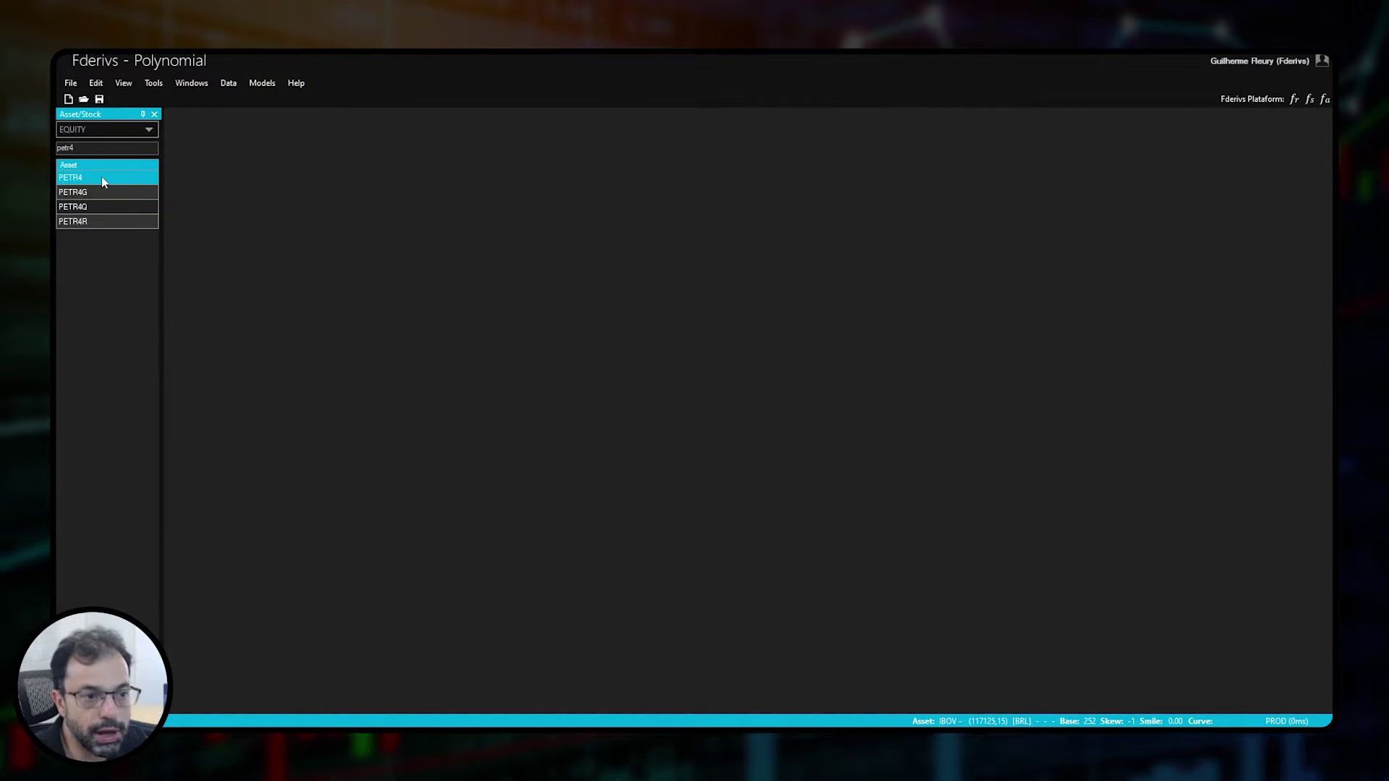
pyautogui.doubleClick(101, 177)
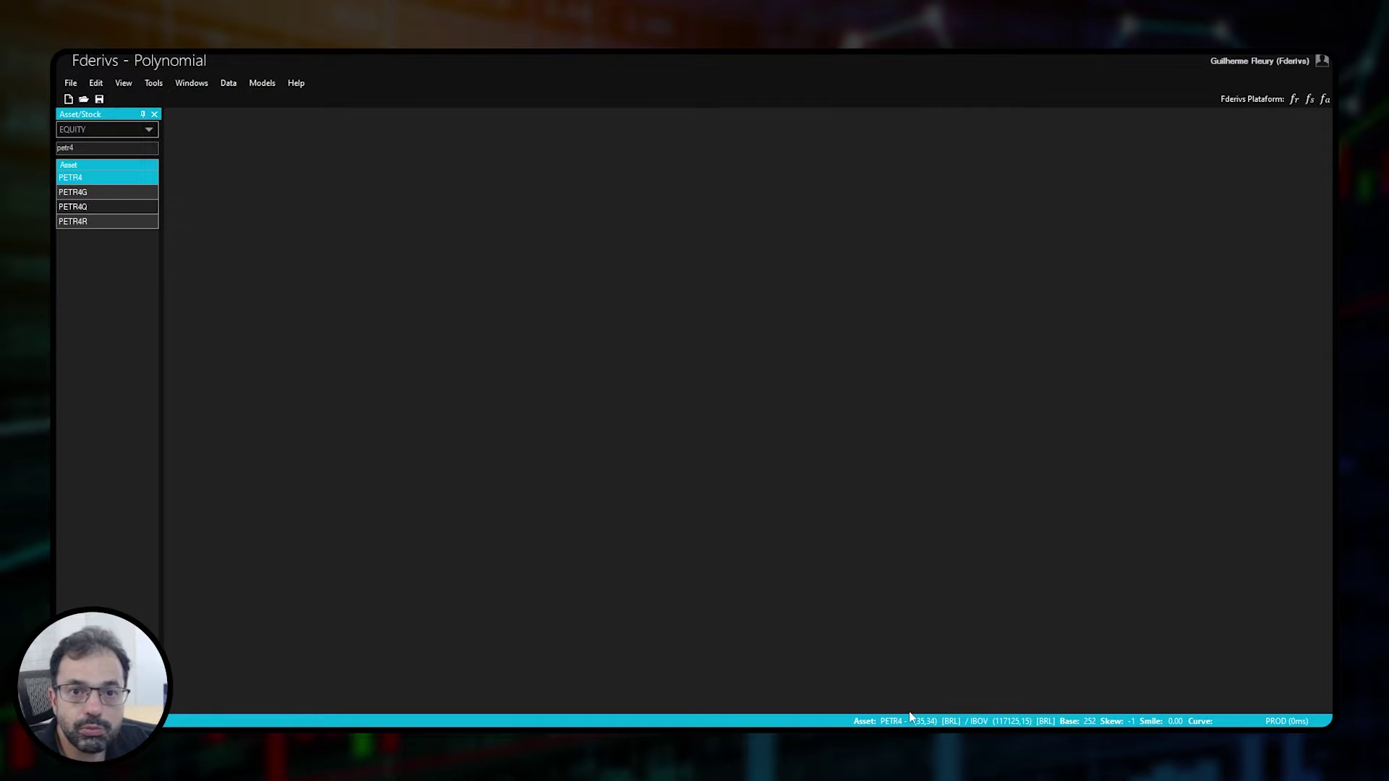
# List the BDR assets without the search filter, followed by the COMMODITY assets
pyautogui.click(148, 129)
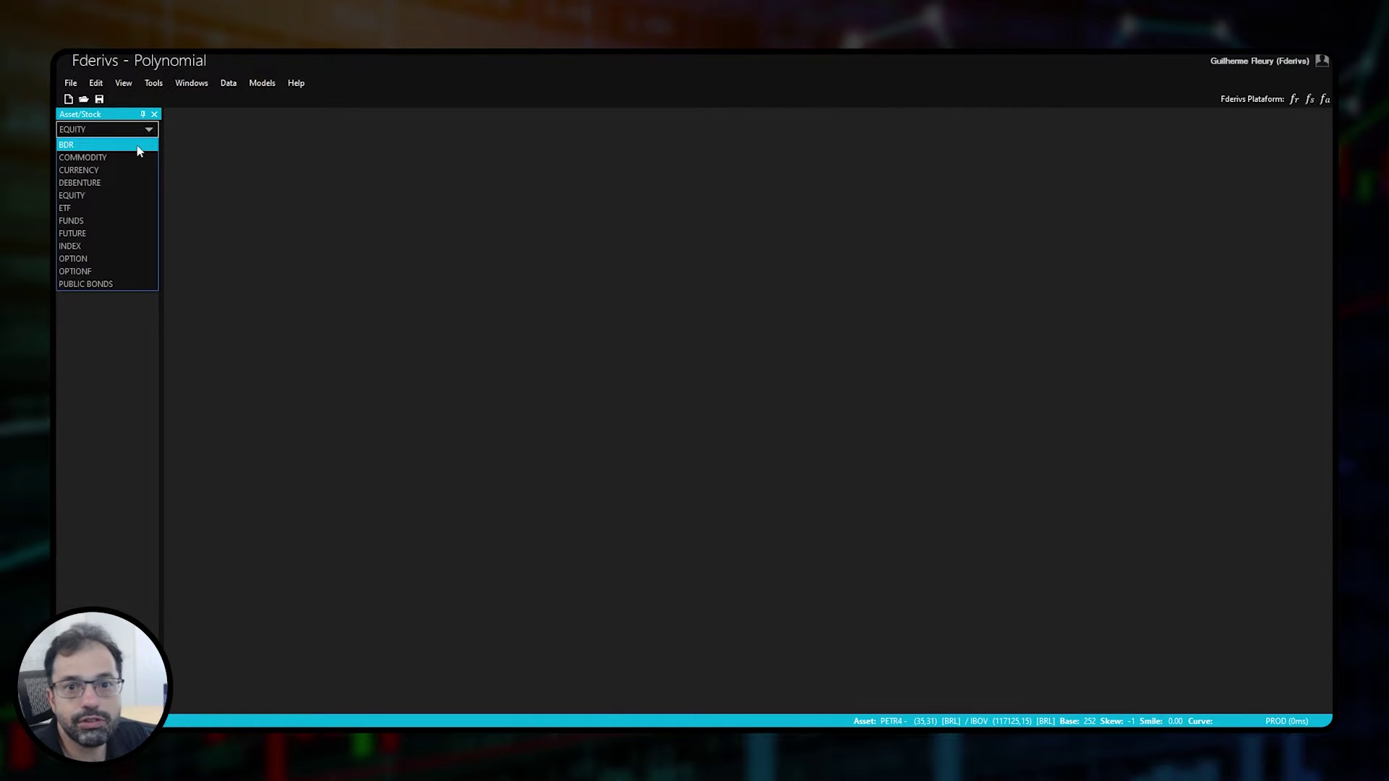
pyautogui.click(139, 148)
pyautogui.click(138, 147)
pyautogui.hotkey('ctrl', 'a')
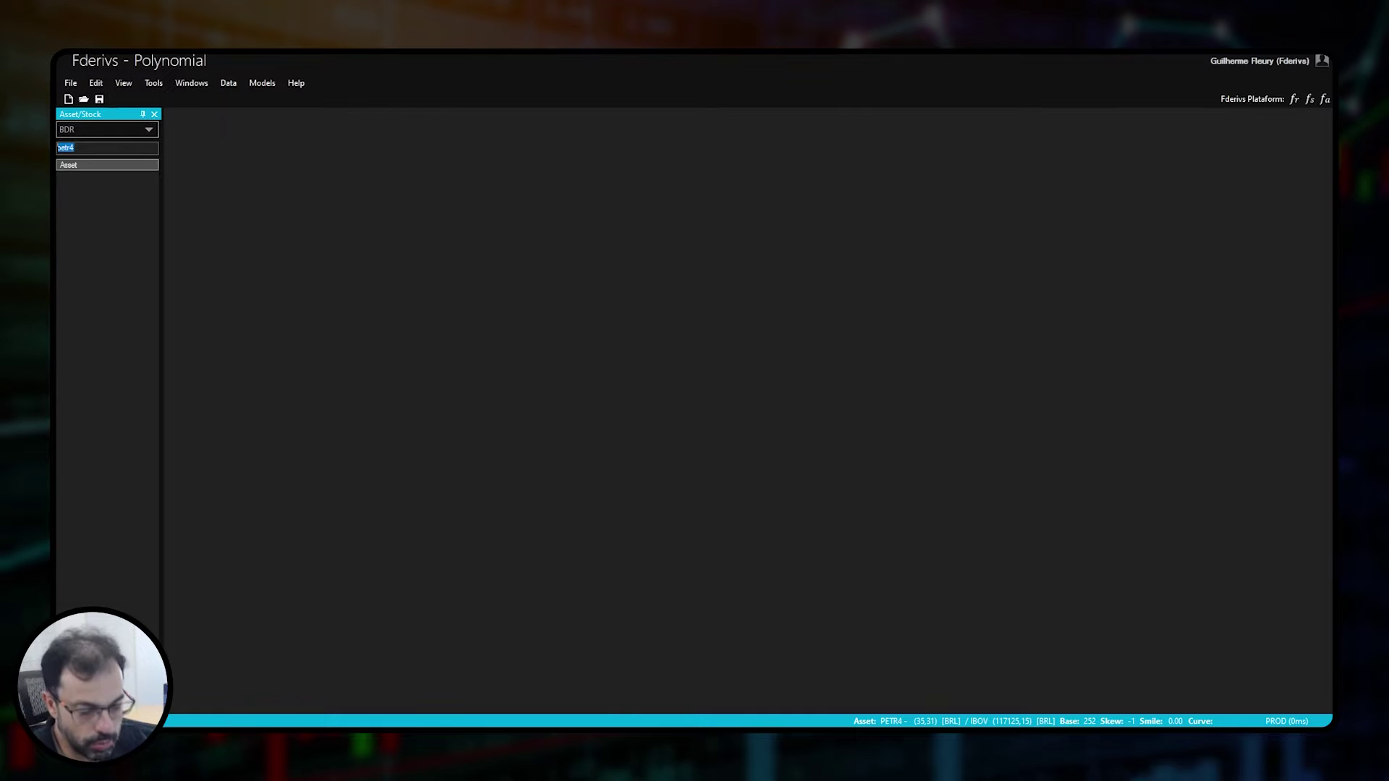
pyautogui.press('BackSpace')
pyautogui.click(115, 136)
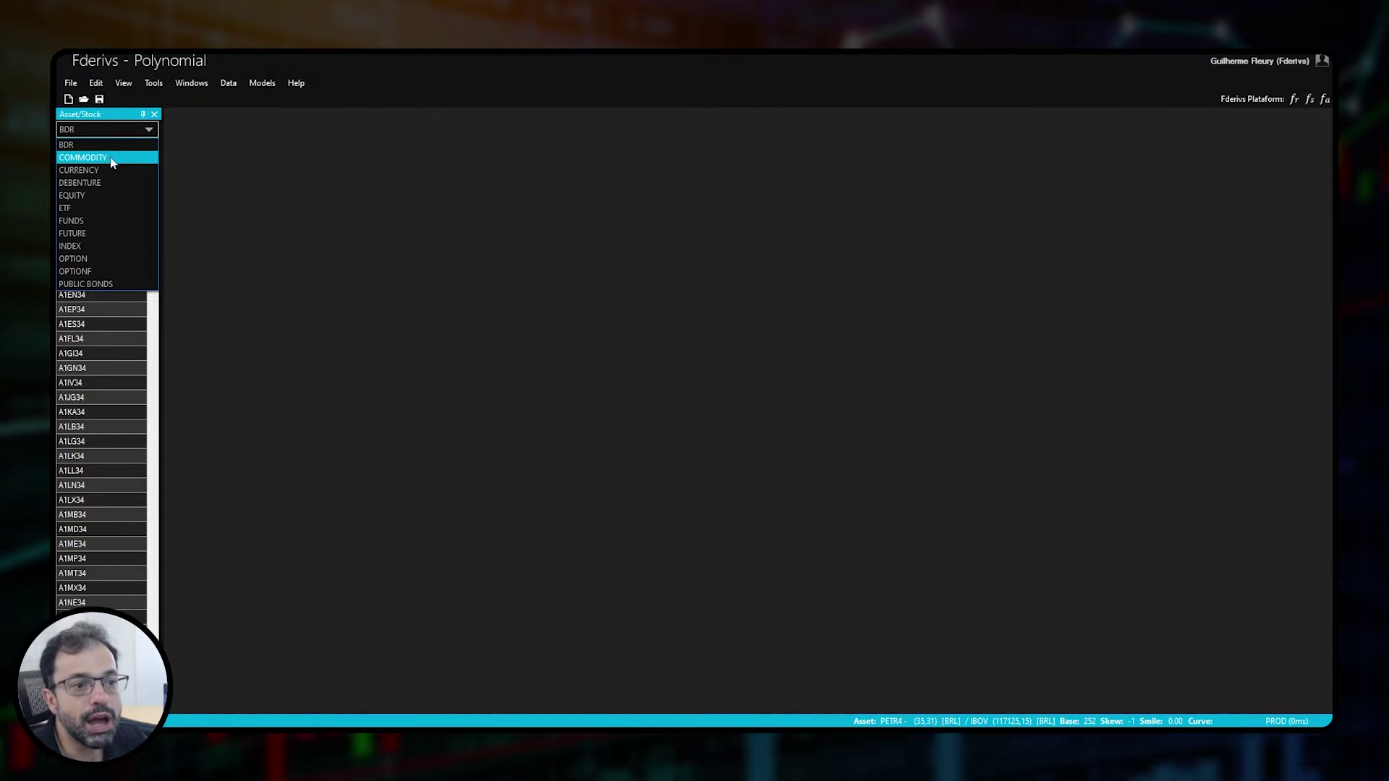
pyautogui.click(112, 155)
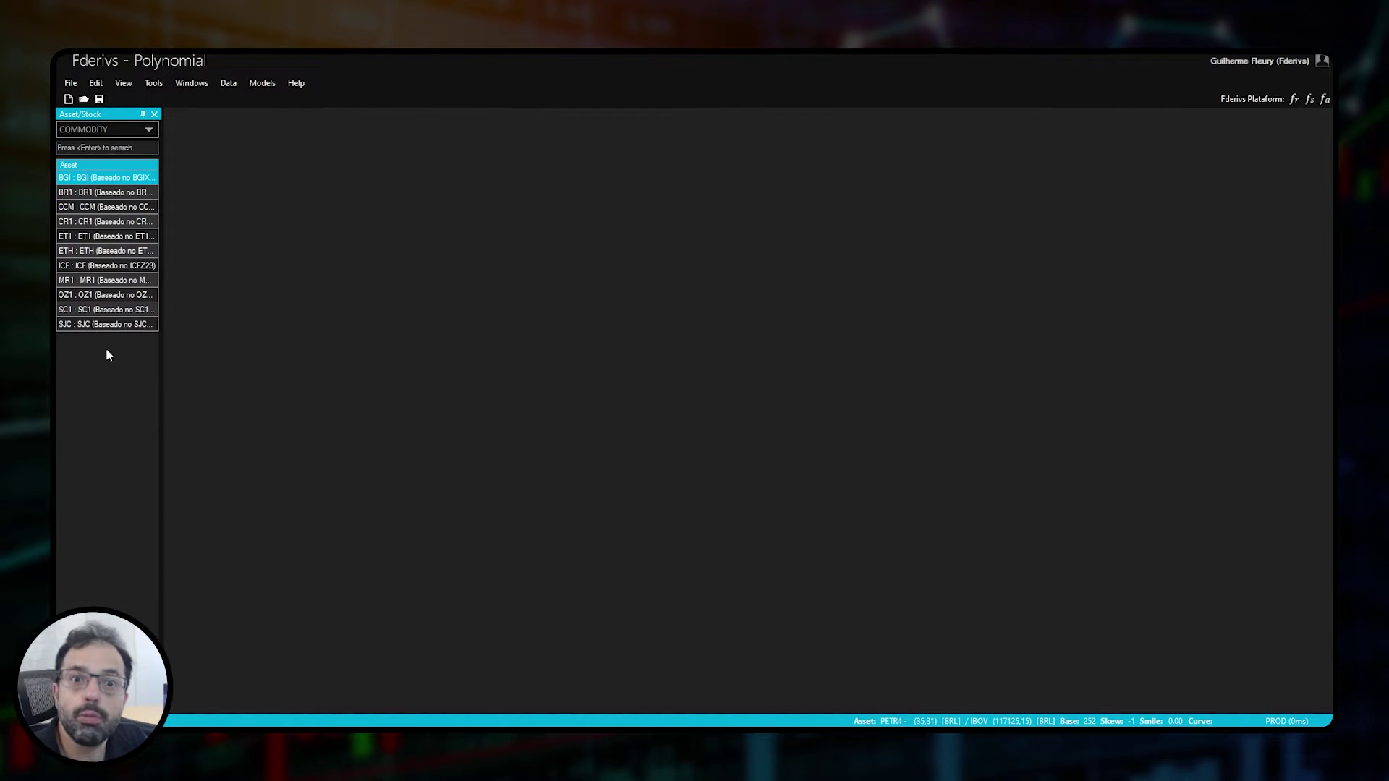
# List the CURRENCY assets, followed by the DEBENTURE assets
pyautogui.click(137, 131)
pyautogui.click(123, 170)
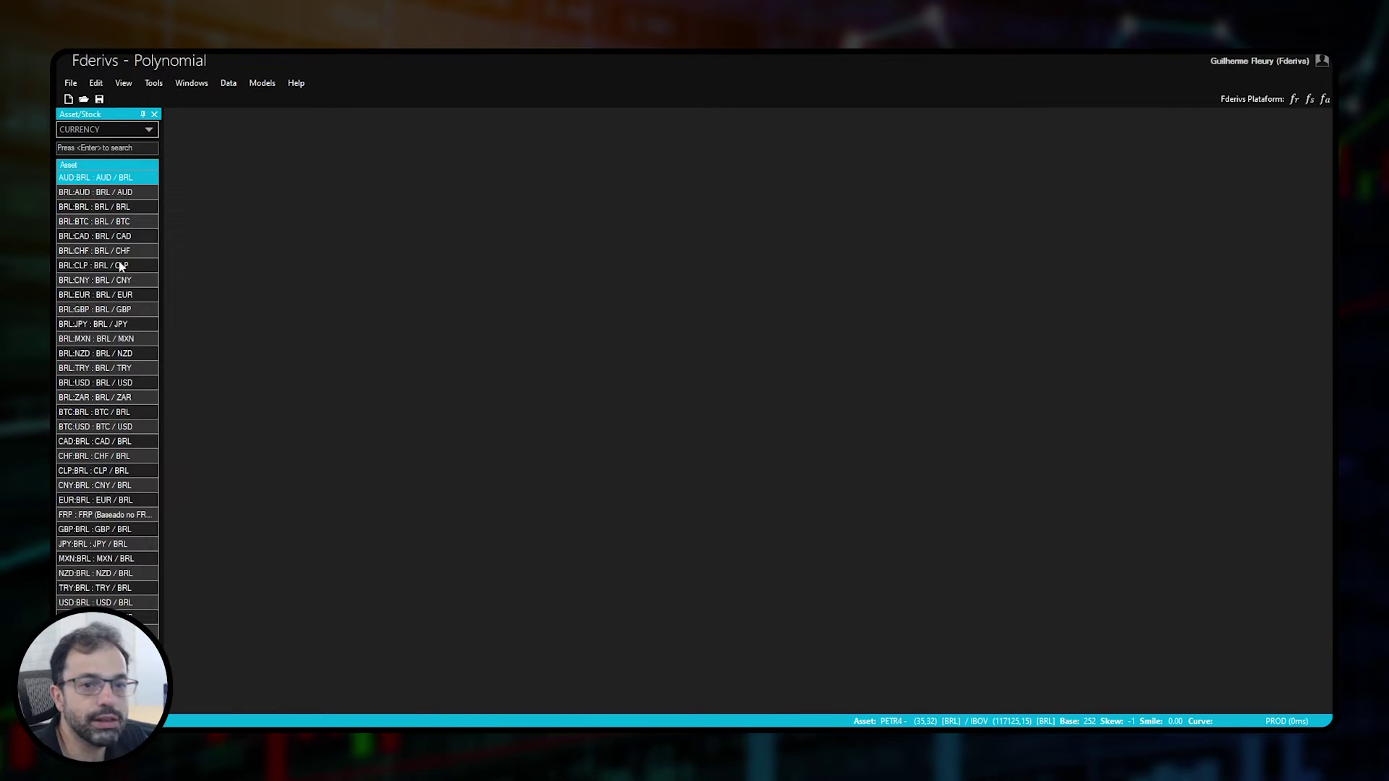
pyautogui.click(126, 129)
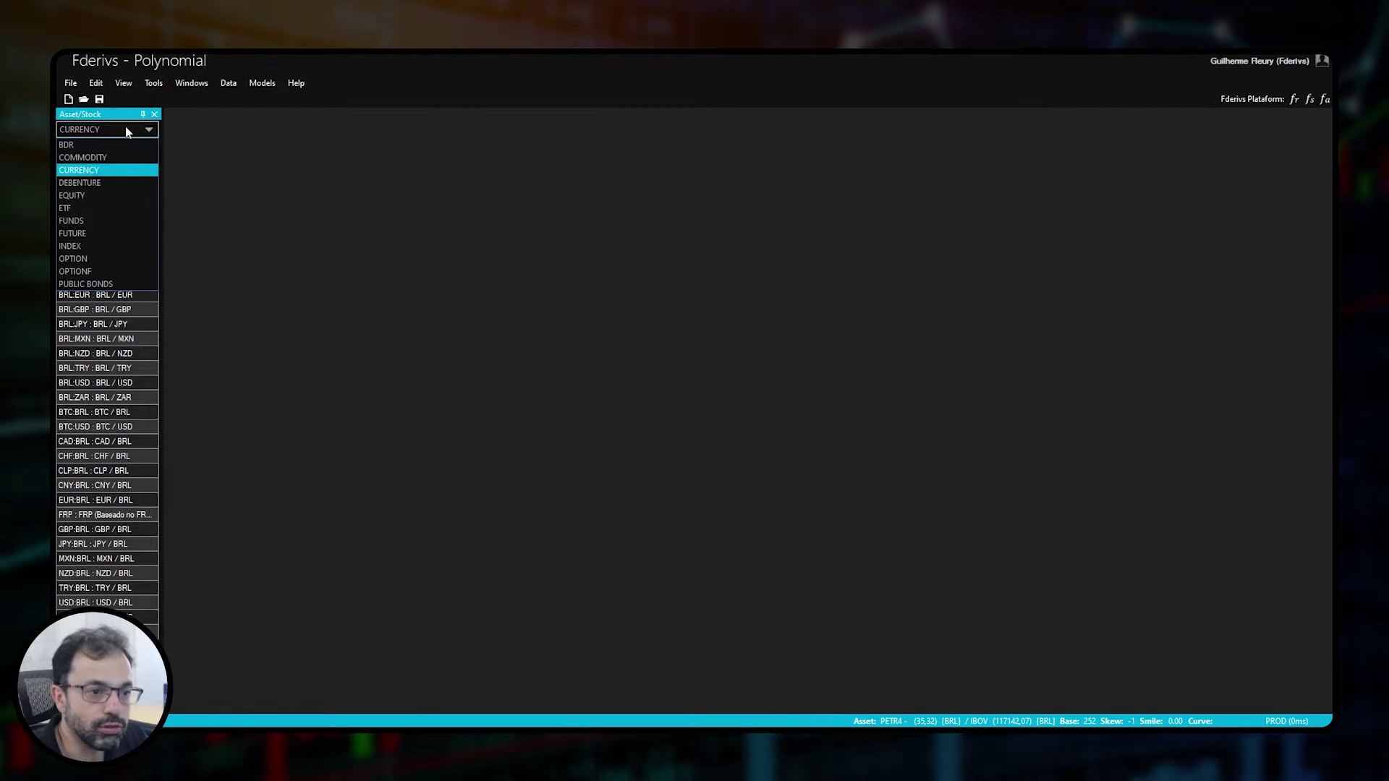
pyautogui.click(124, 181)
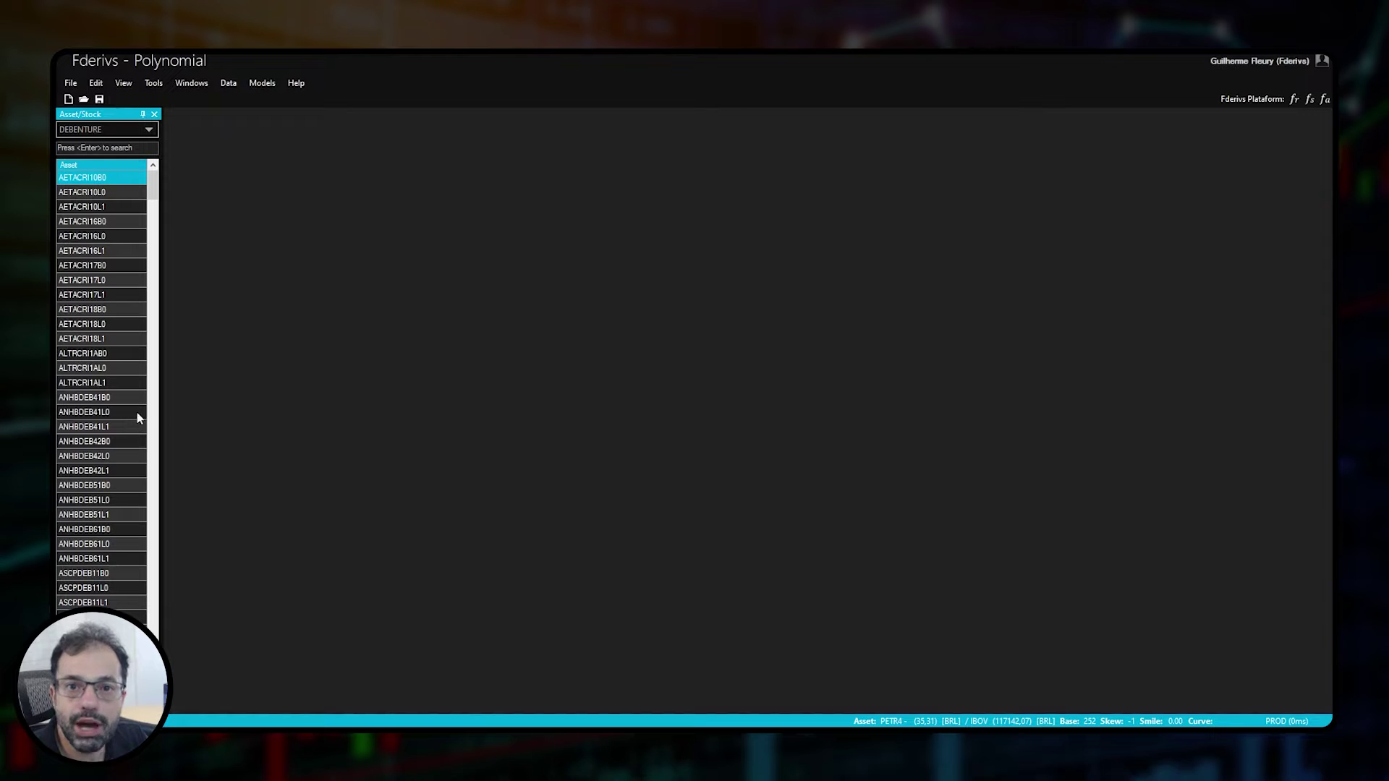
# List the EQUITY assets, followed by the ETF assets
pyautogui.click(89, 132)
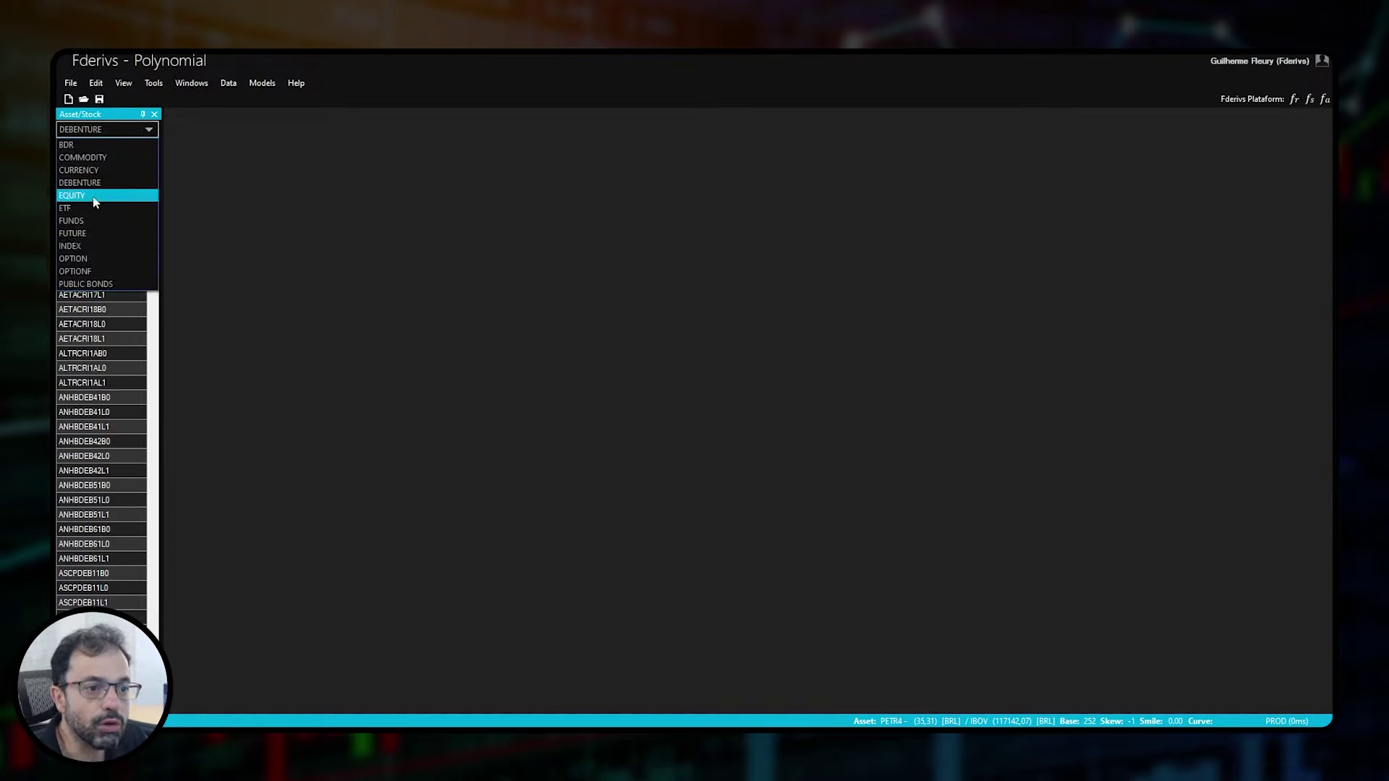
pyautogui.click(93, 192)
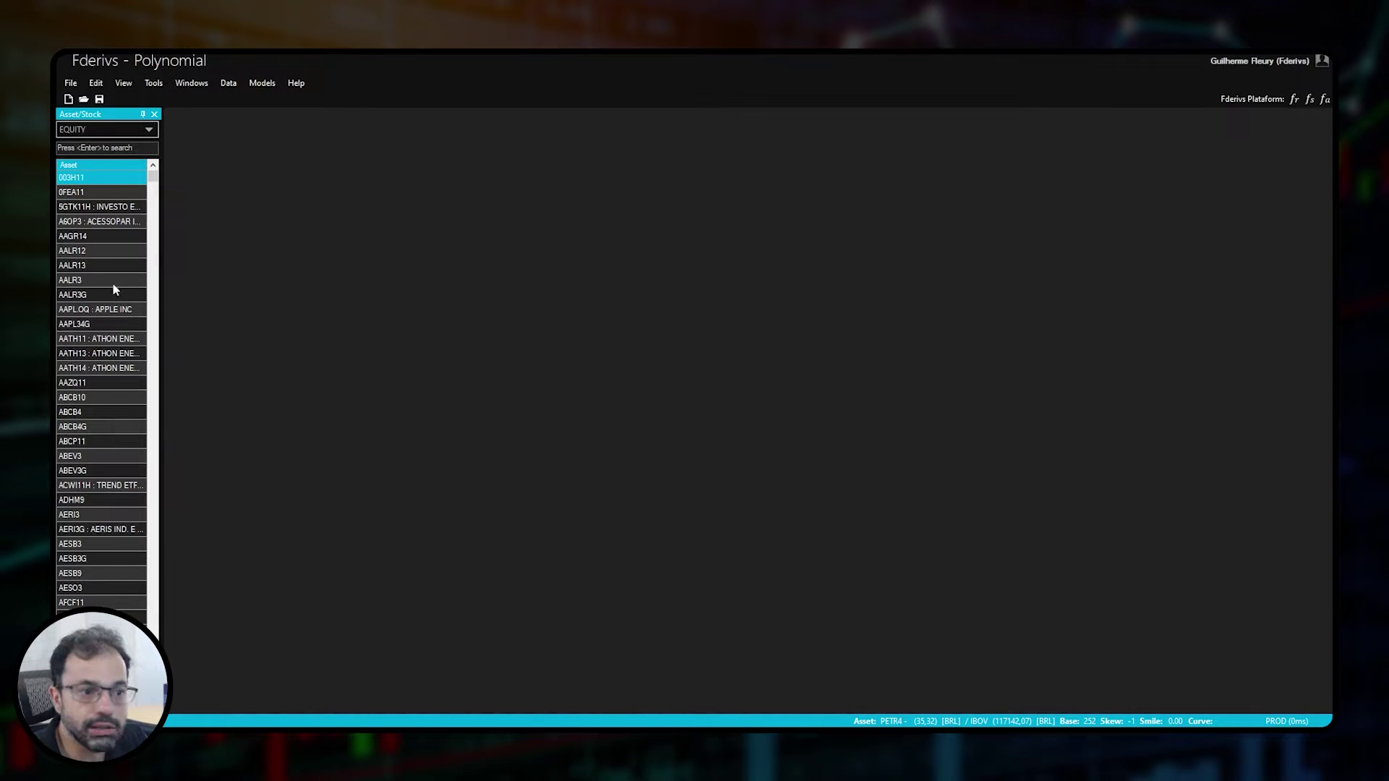
pyautogui.click(89, 131)
pyautogui.click(88, 206)
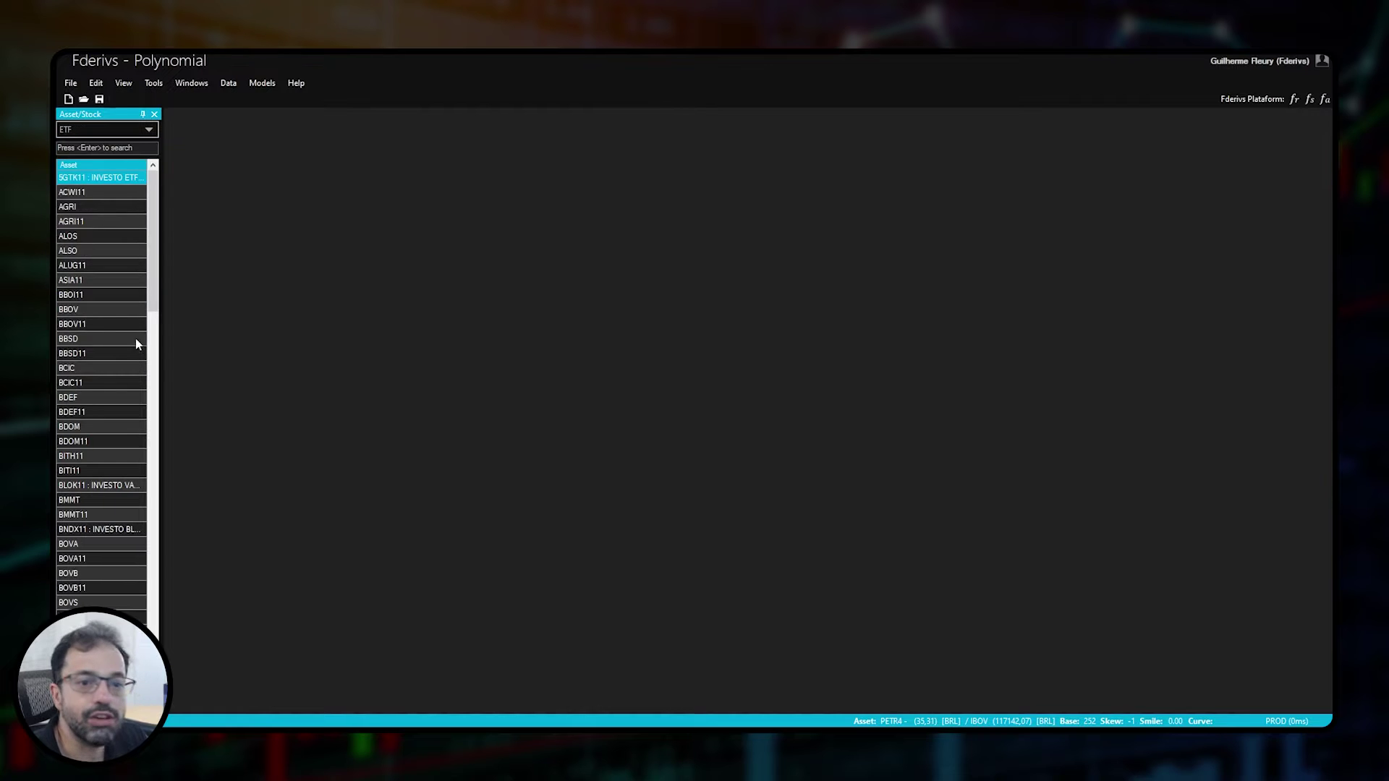
# List the FUNDS assets and widen the Asset/Stock pane enough to read the fund names
pyautogui.click(114, 131)
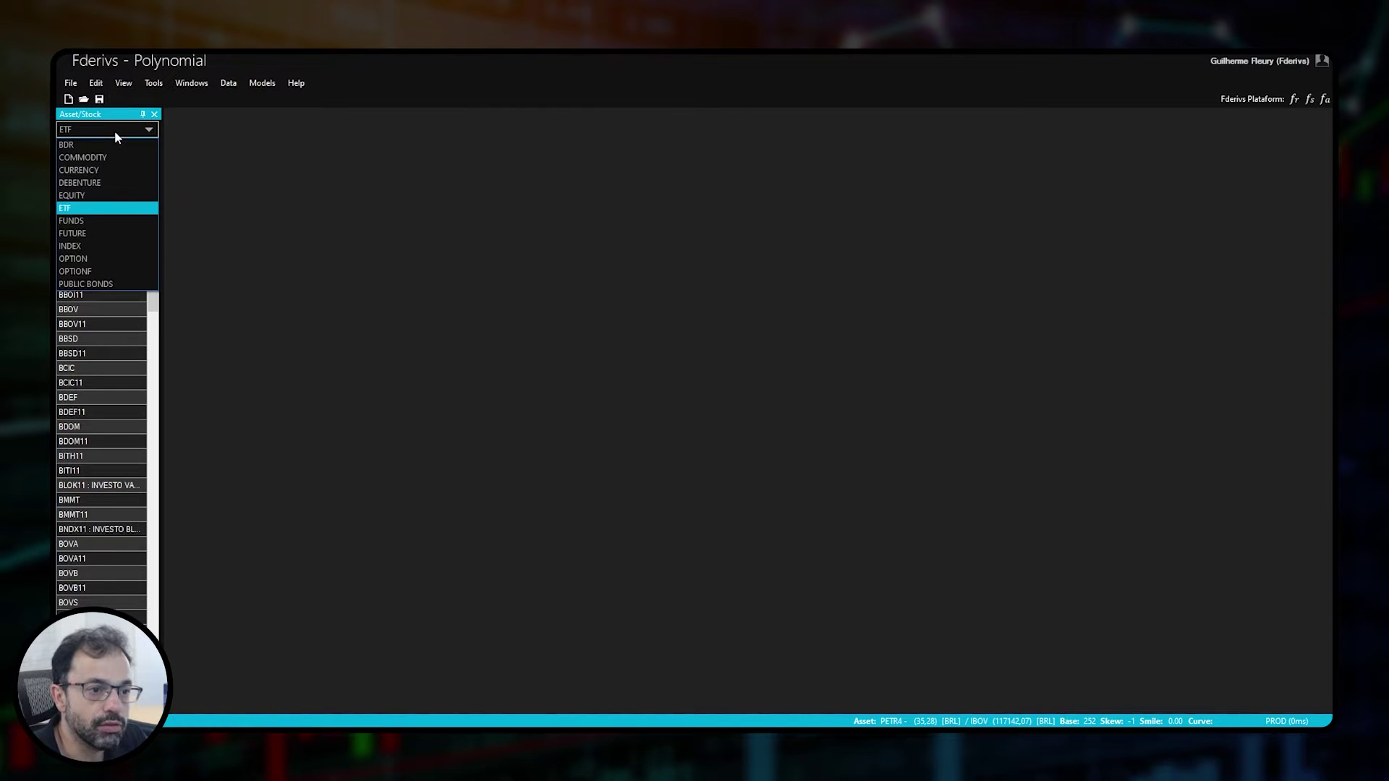
pyautogui.click(98, 221)
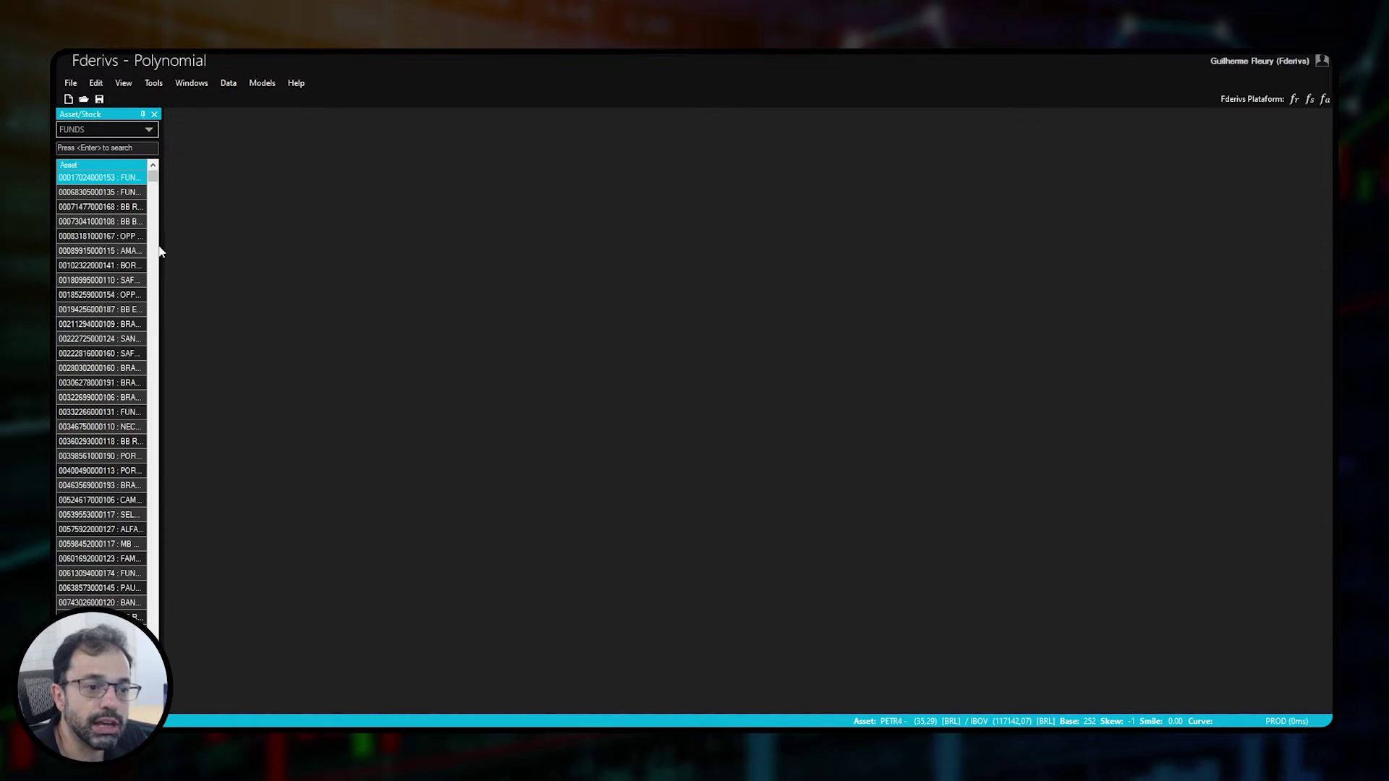
pyautogui.moveTo(161, 241); pyautogui.dragTo(274, 237)
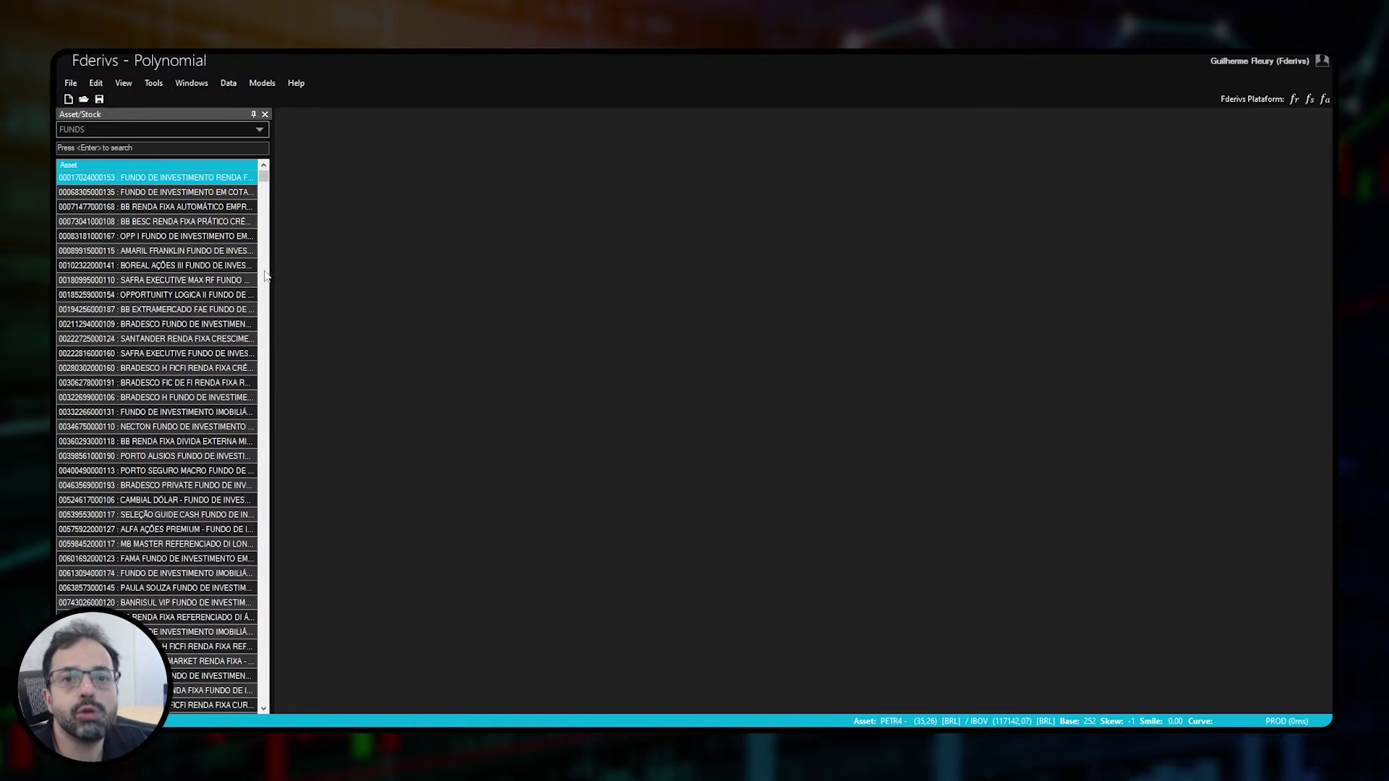
# List the INDEX assets, then set the Asset/Stock pane to hide automatically
pyautogui.click(203, 131)
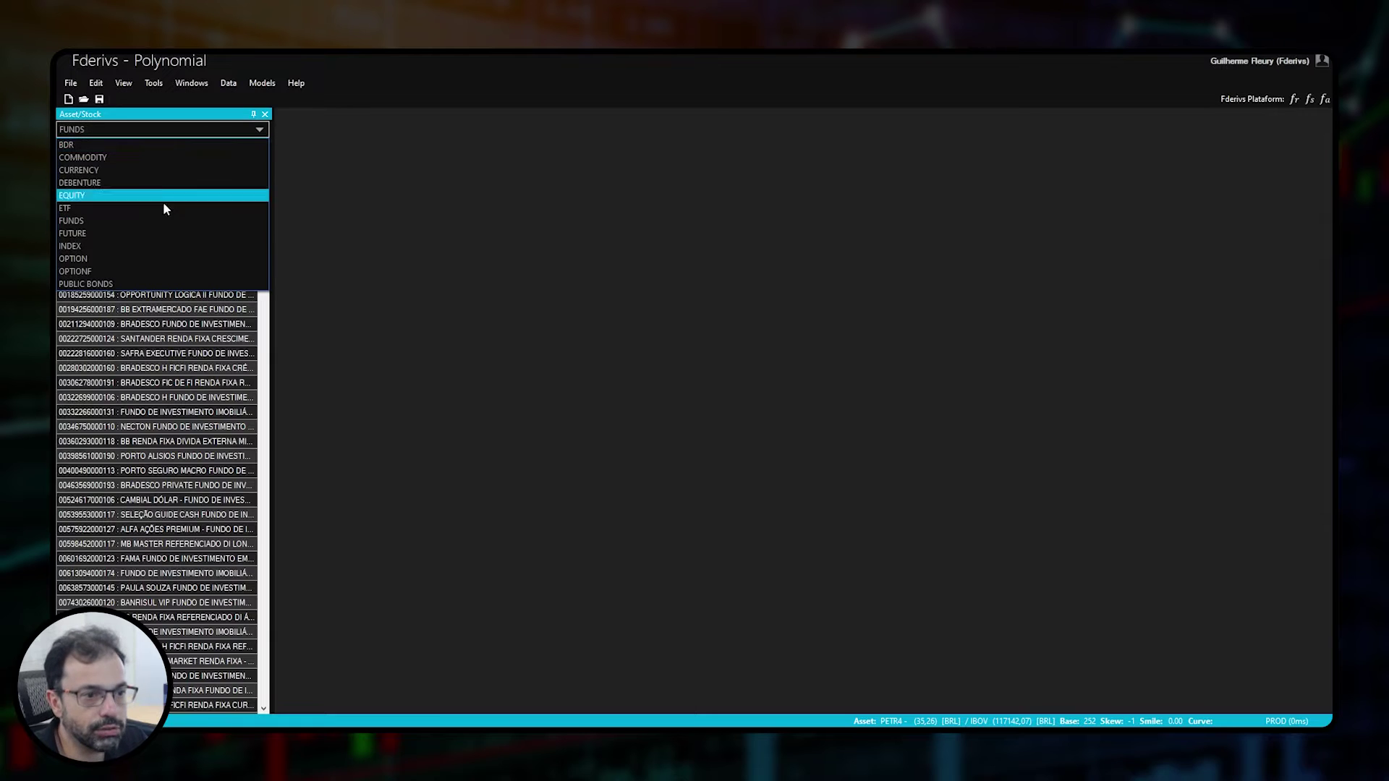
pyautogui.click(144, 247)
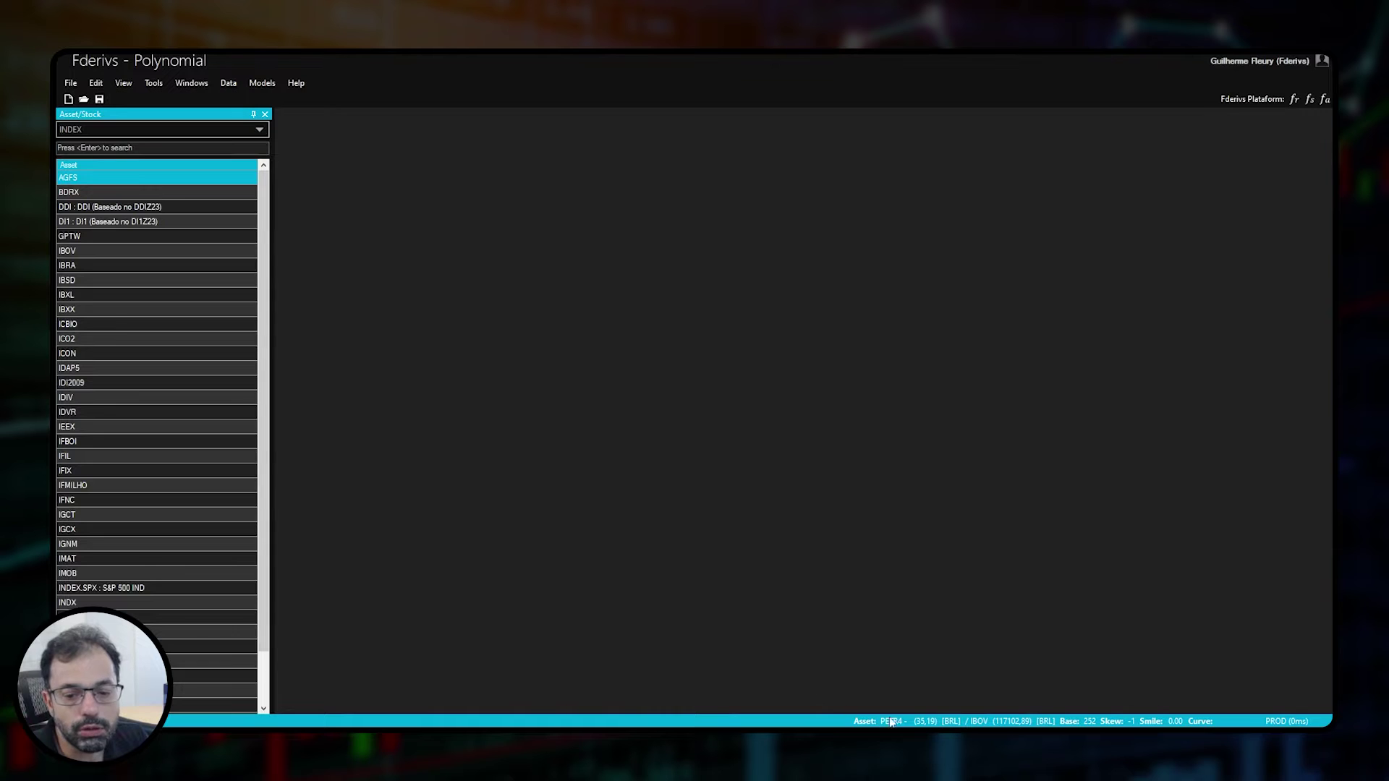
pyautogui.click(253, 114)
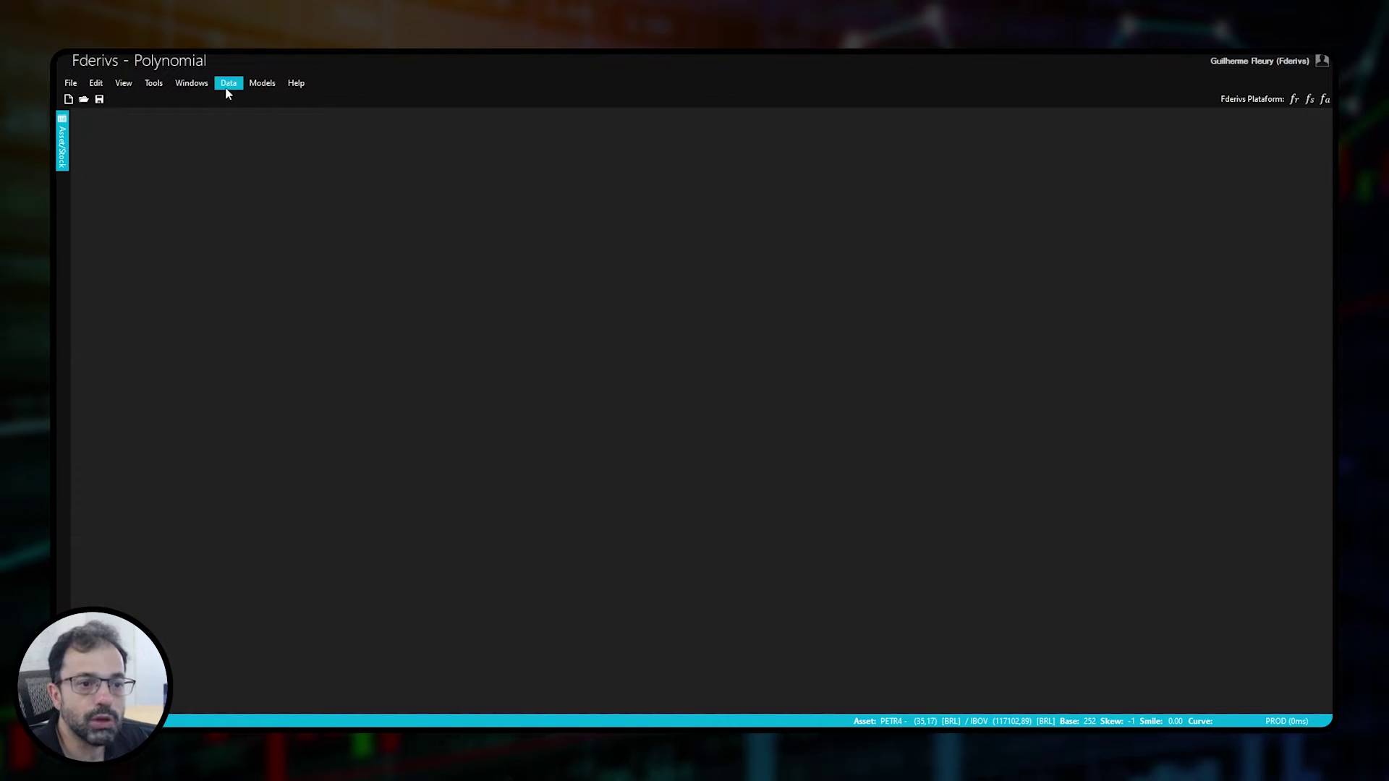
# Open the Selector of the Interest models to get the latest interest curves table
pyautogui.click(259, 83)
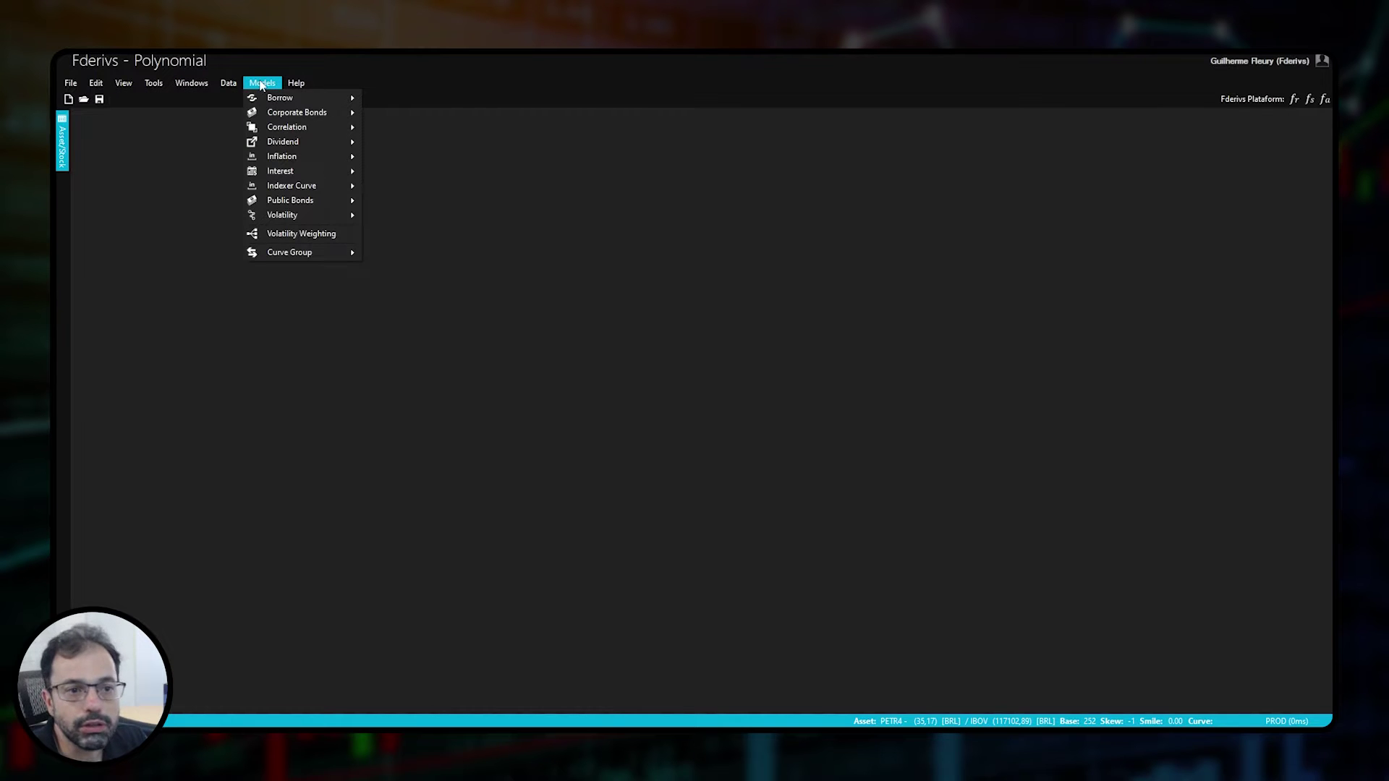
pyautogui.moveTo(262, 102)
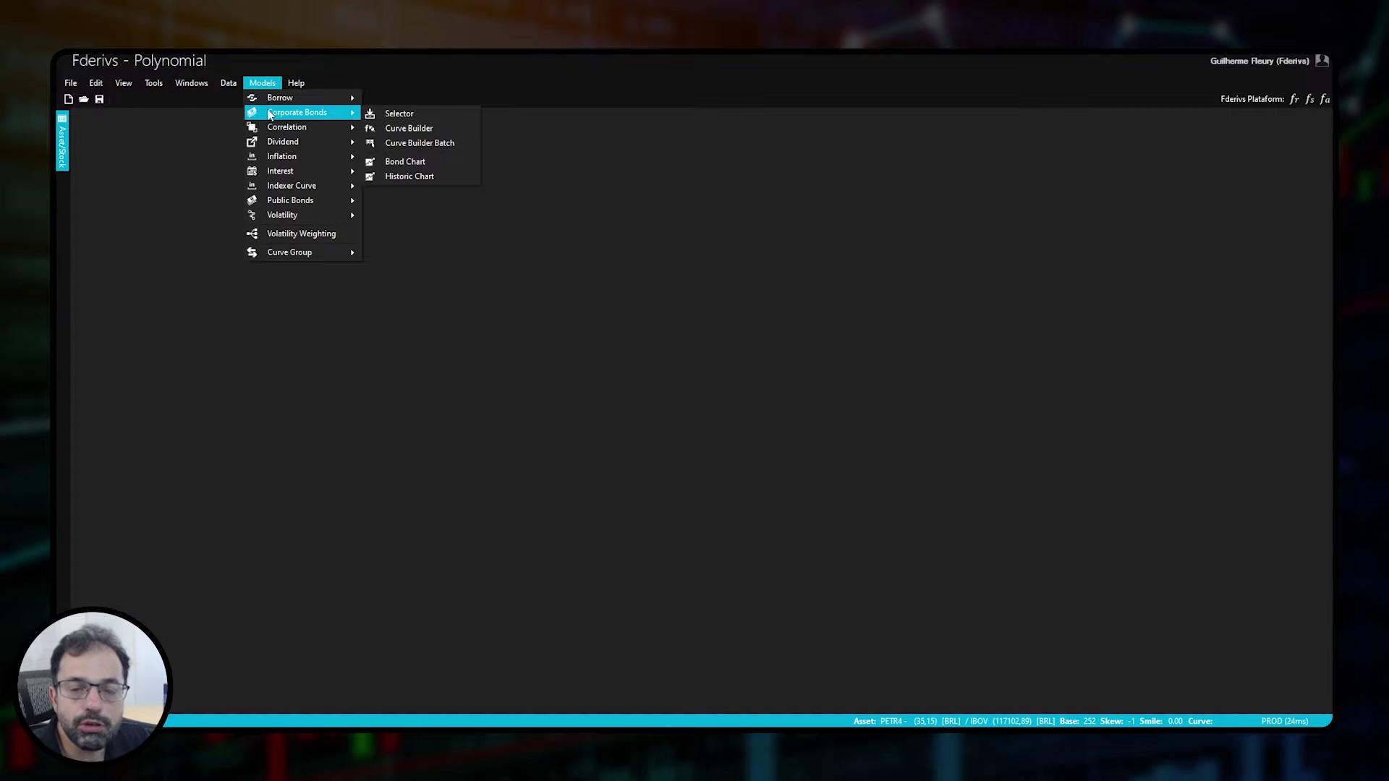
pyautogui.moveTo(303, 134)
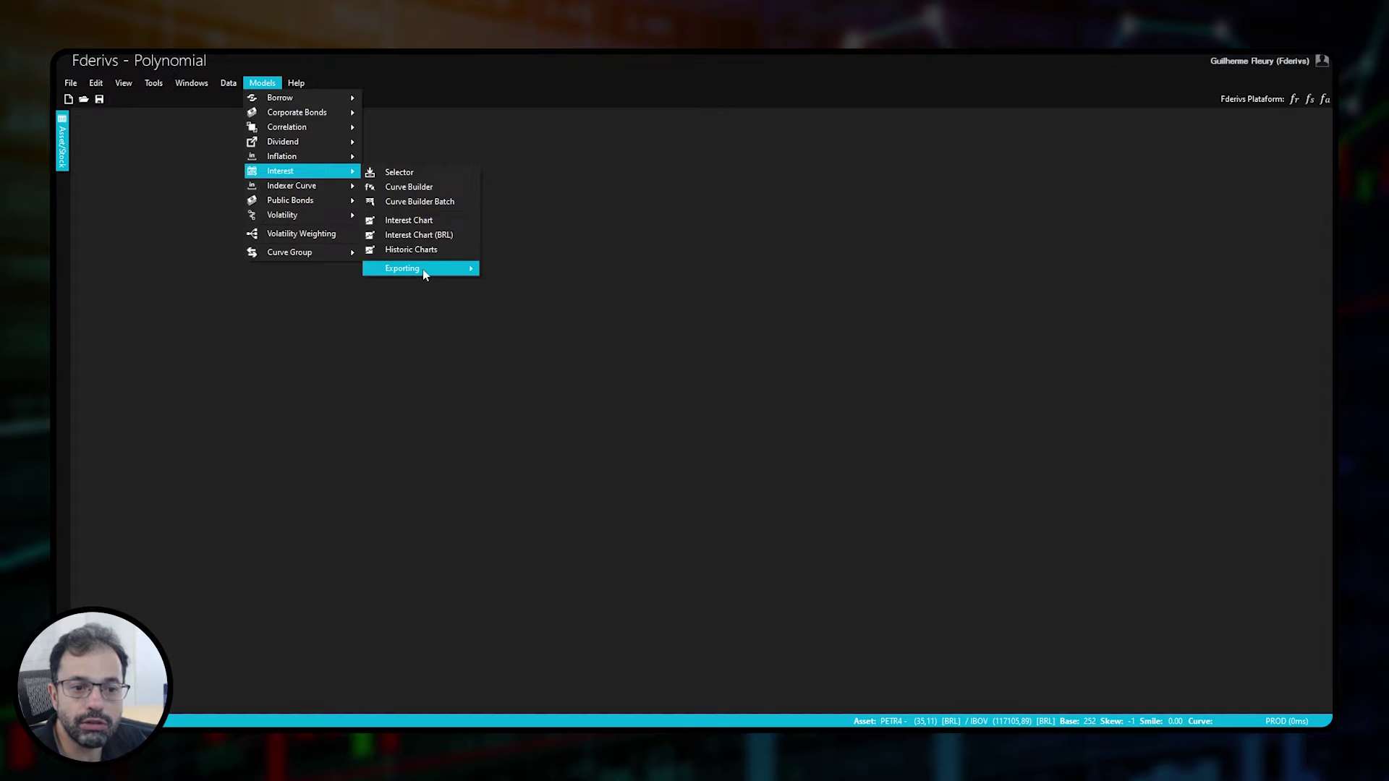
pyautogui.moveTo(425, 275)
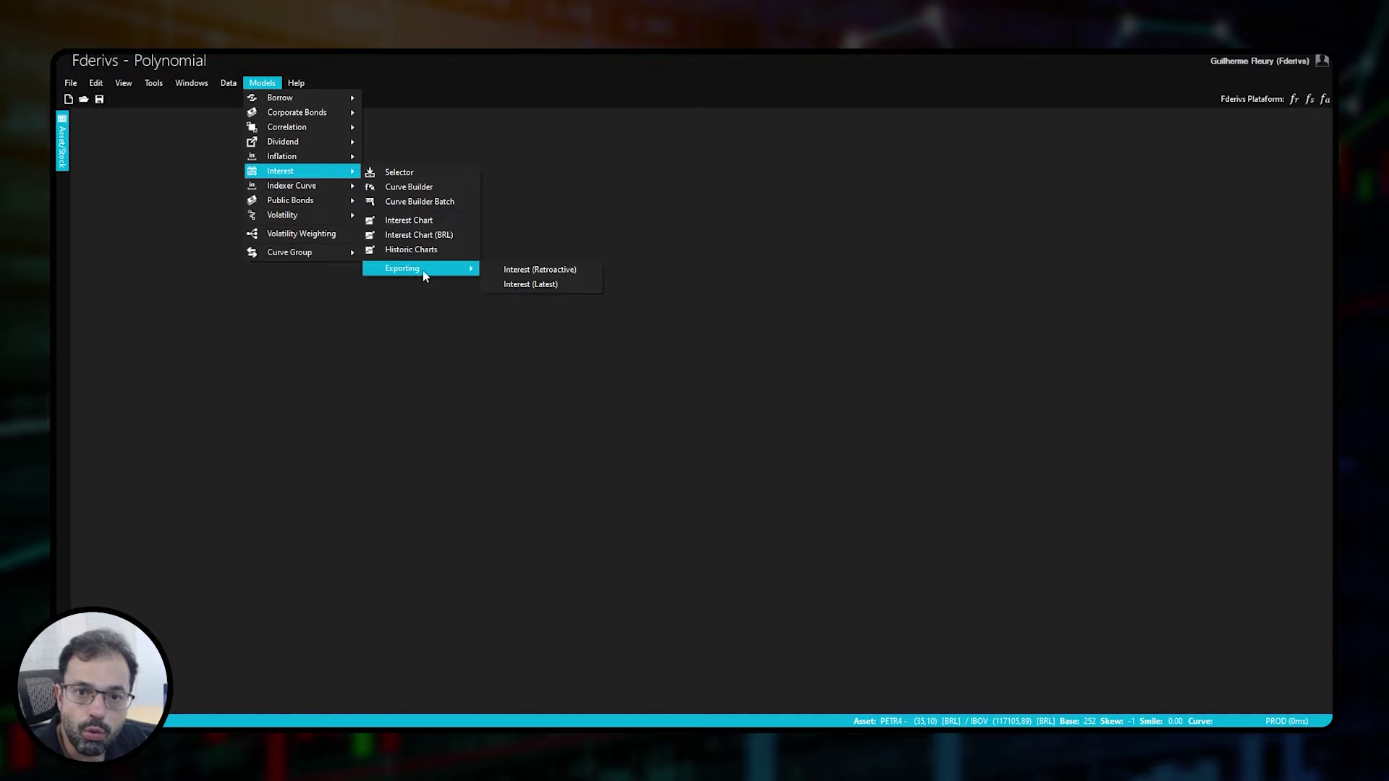
pyautogui.click(423, 172)
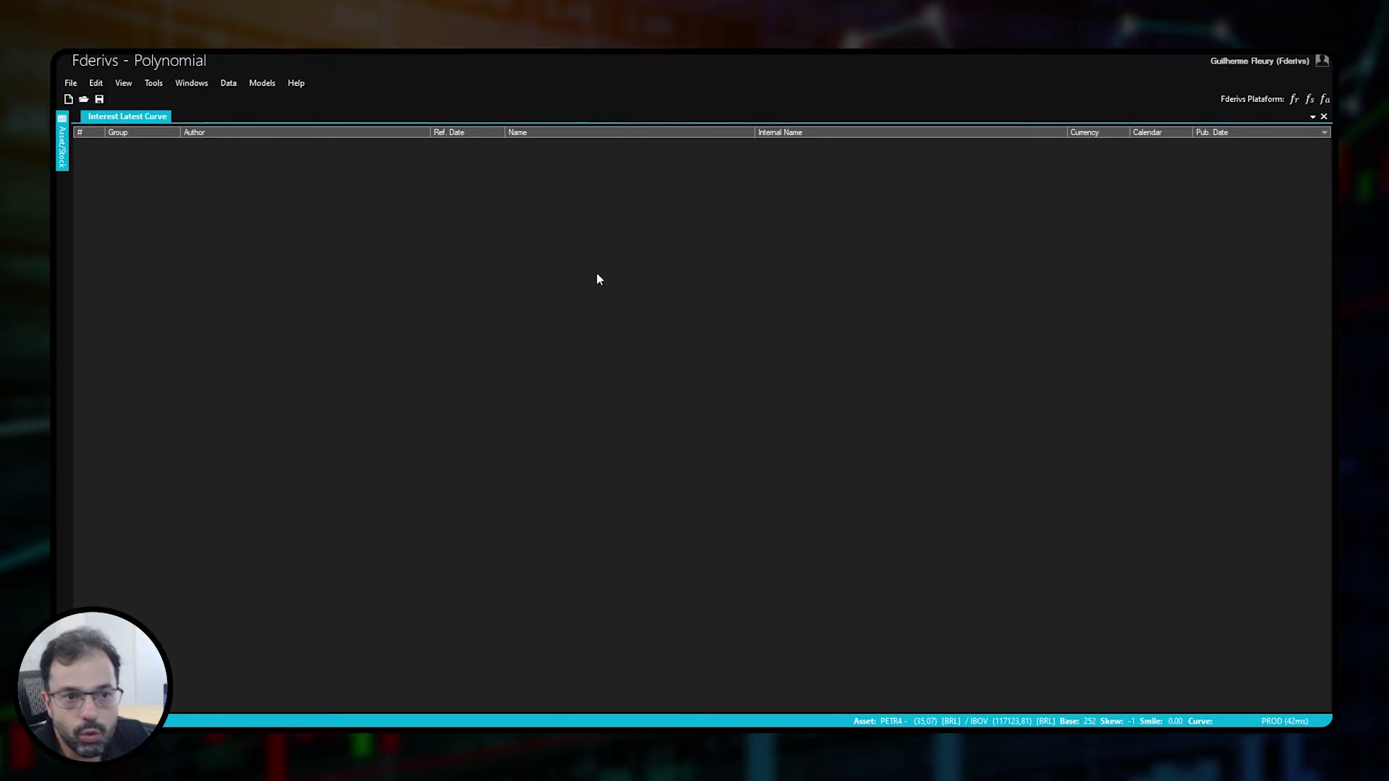
# Open the Interest Curve Builder and dock it below the Interest Latest Curve table
pyautogui.click(261, 83)
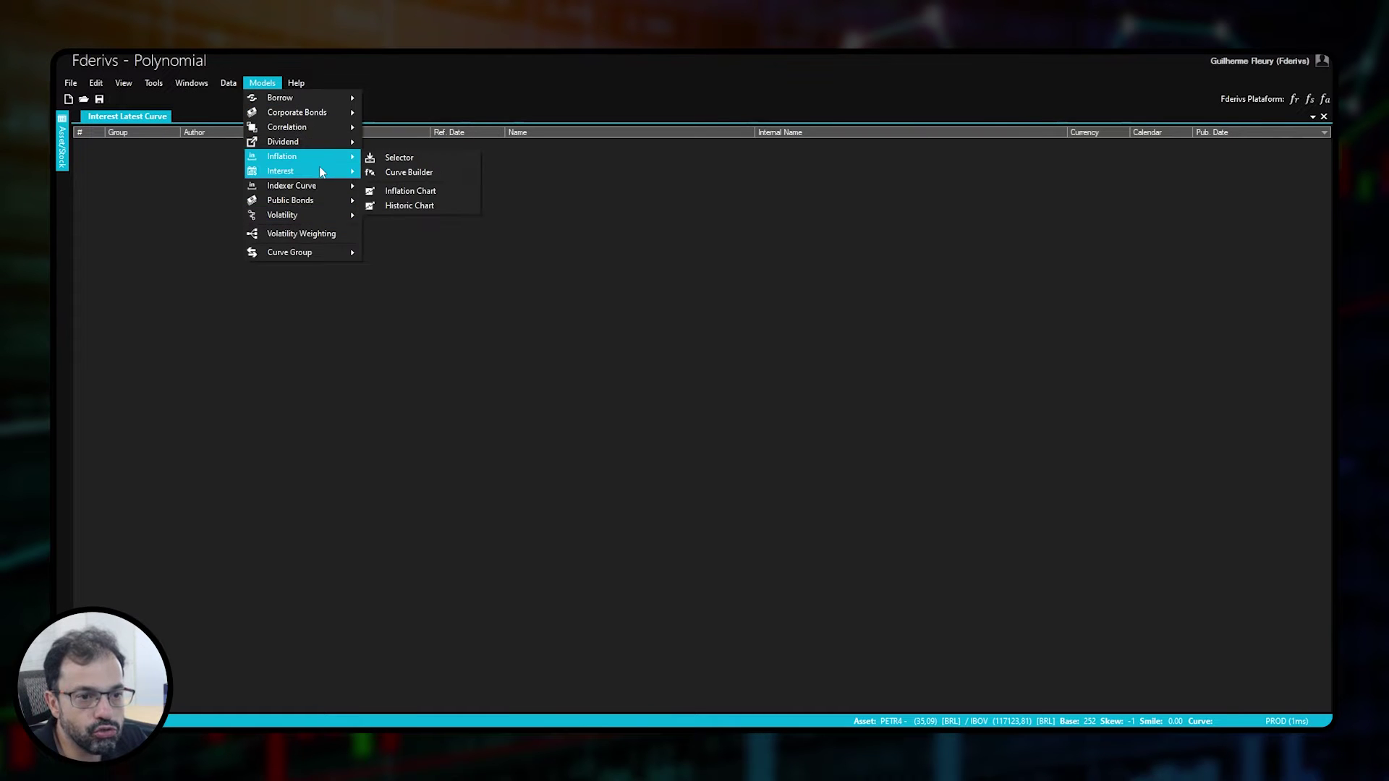
pyautogui.click(412, 188)
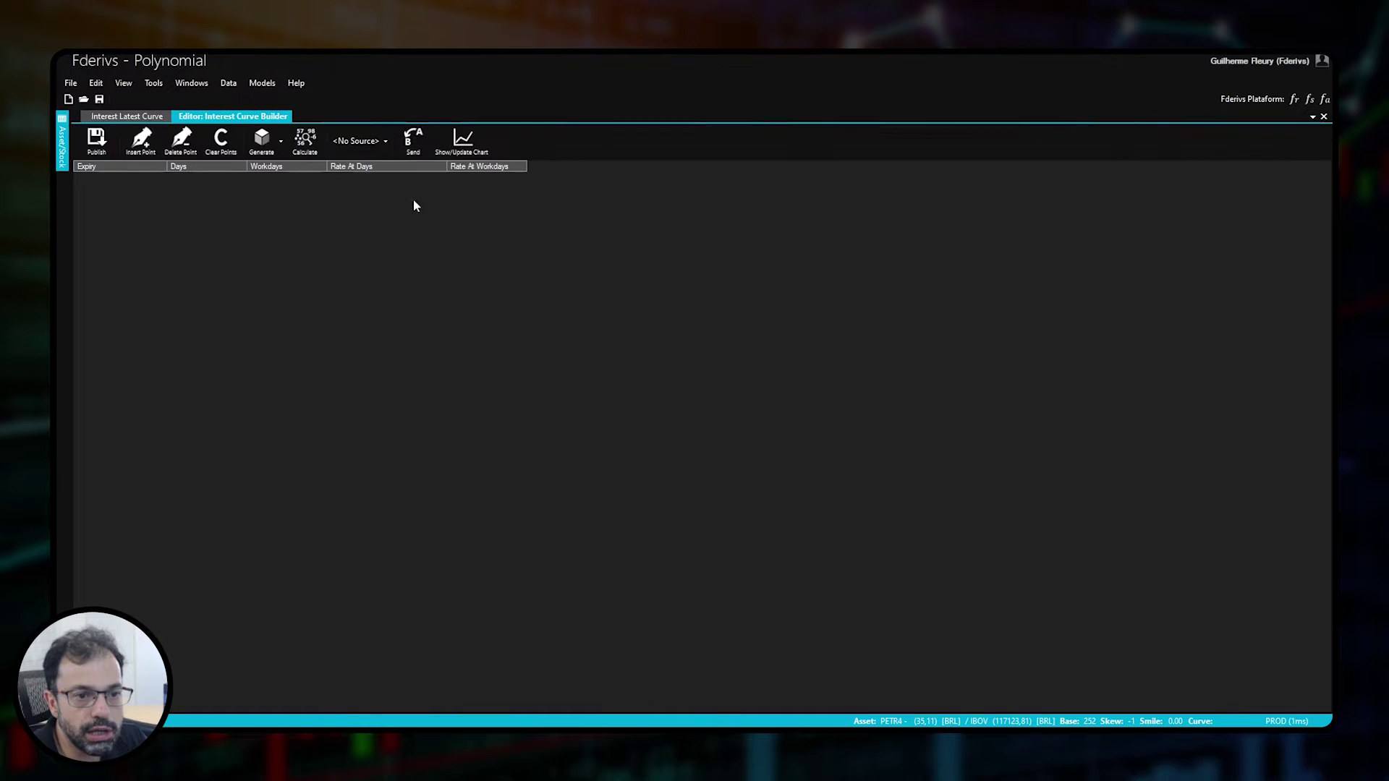
pyautogui.moveTo(233, 116); pyautogui.dragTo(699, 443)
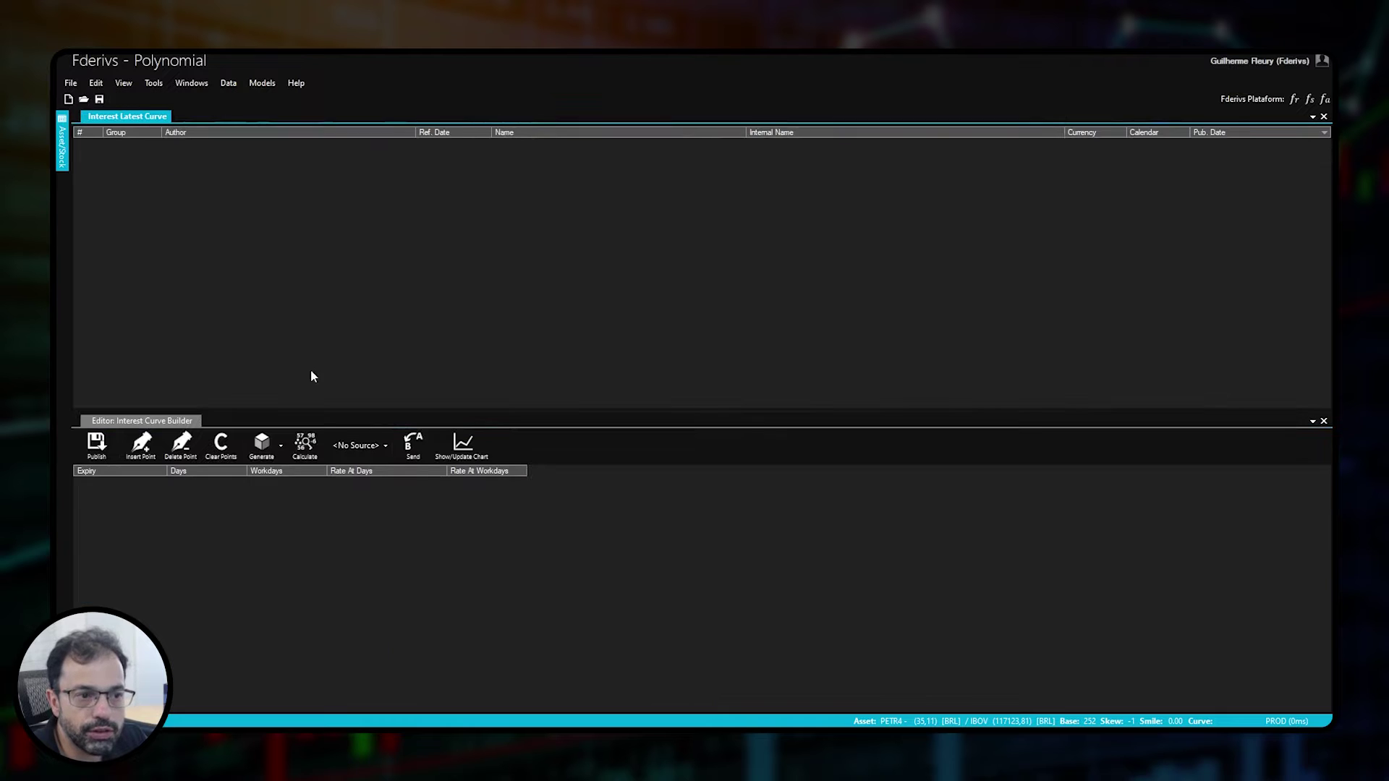
# Switch the asset class to EQUITY, search for pet and select PETR4
pyautogui.moveTo(63, 157)
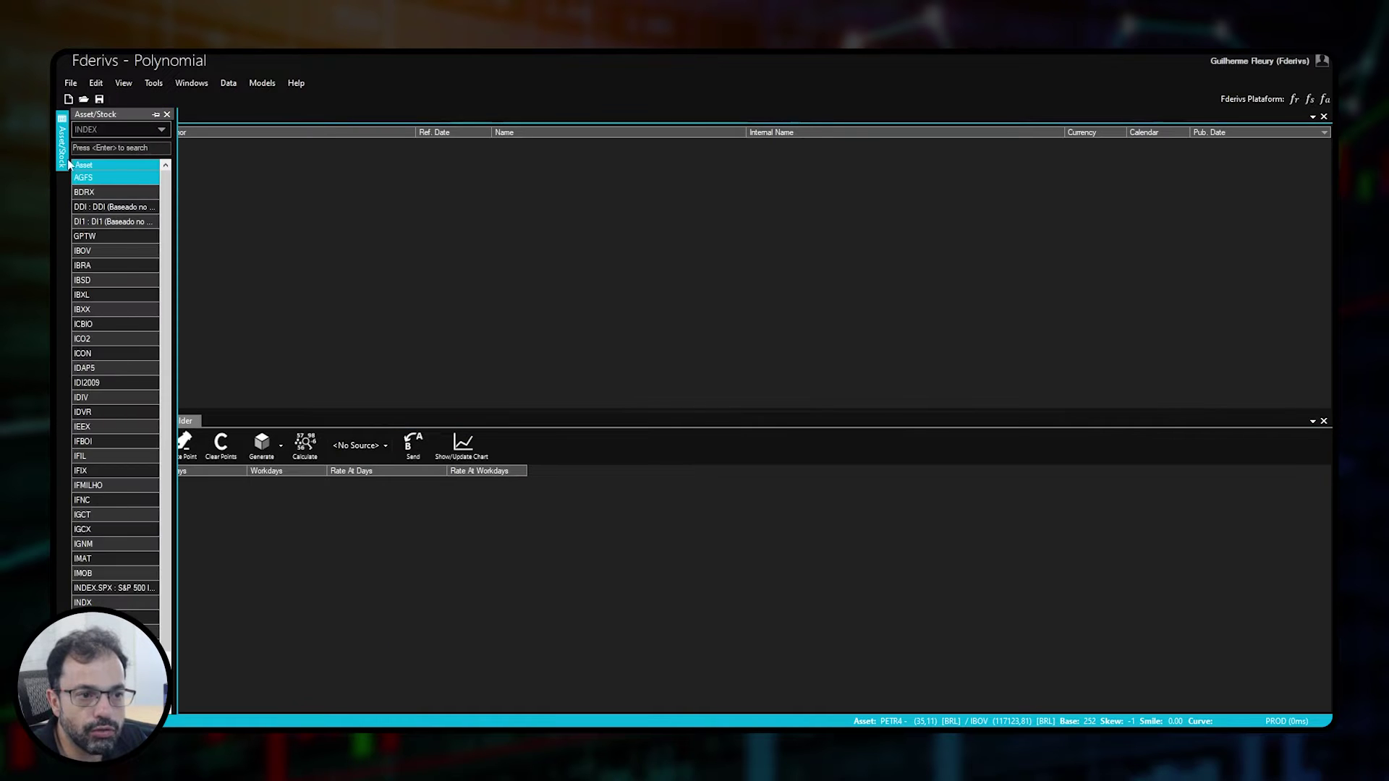
pyautogui.click(111, 131)
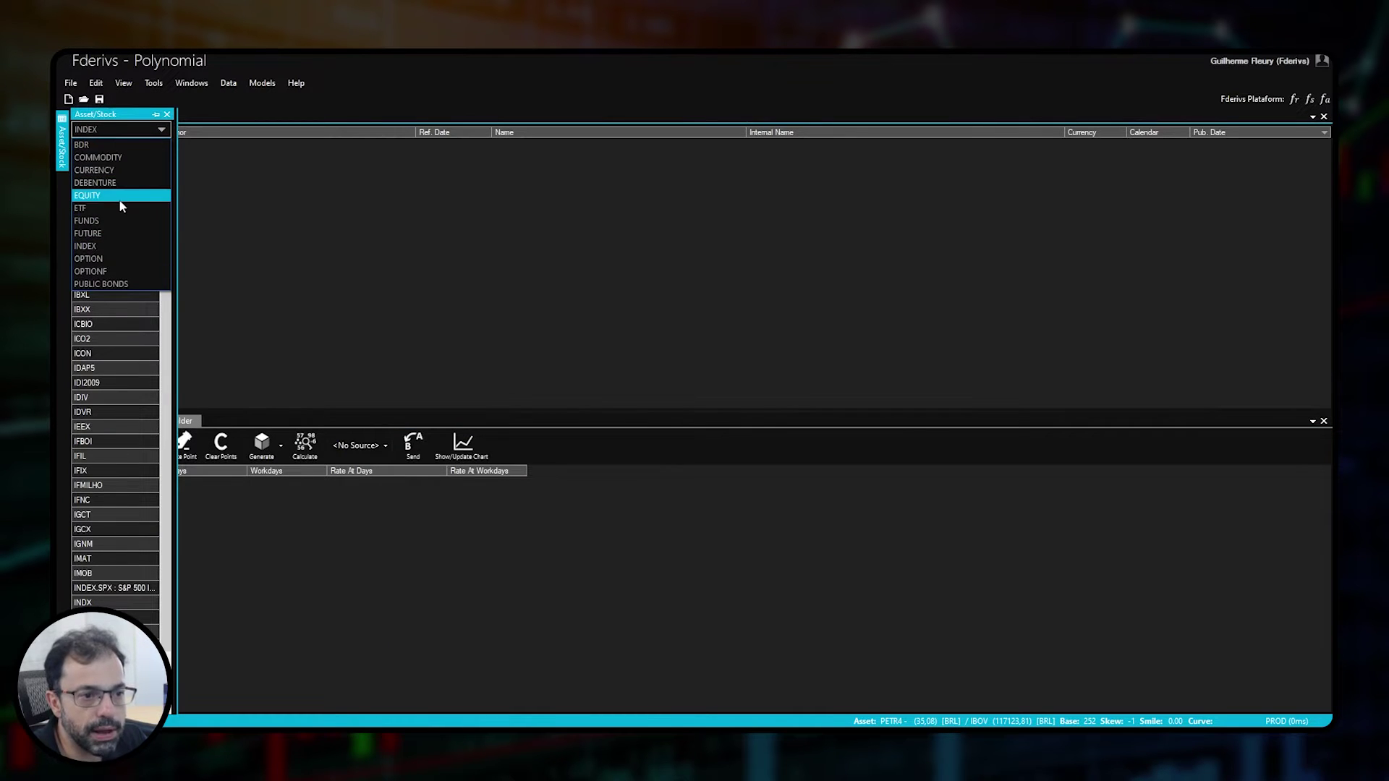
pyautogui.click(120, 200)
pyautogui.click(104, 149)
pyautogui.write('p')
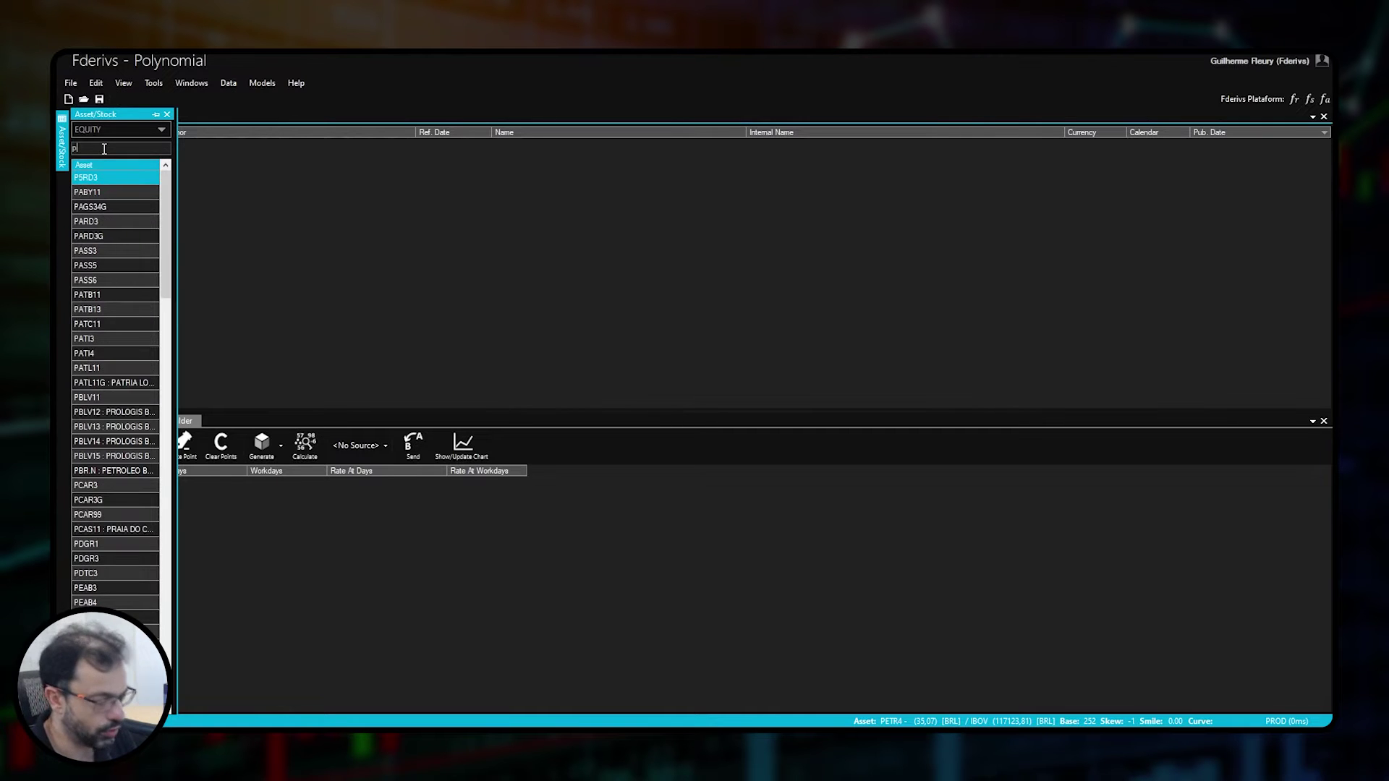
pyautogui.write('e')
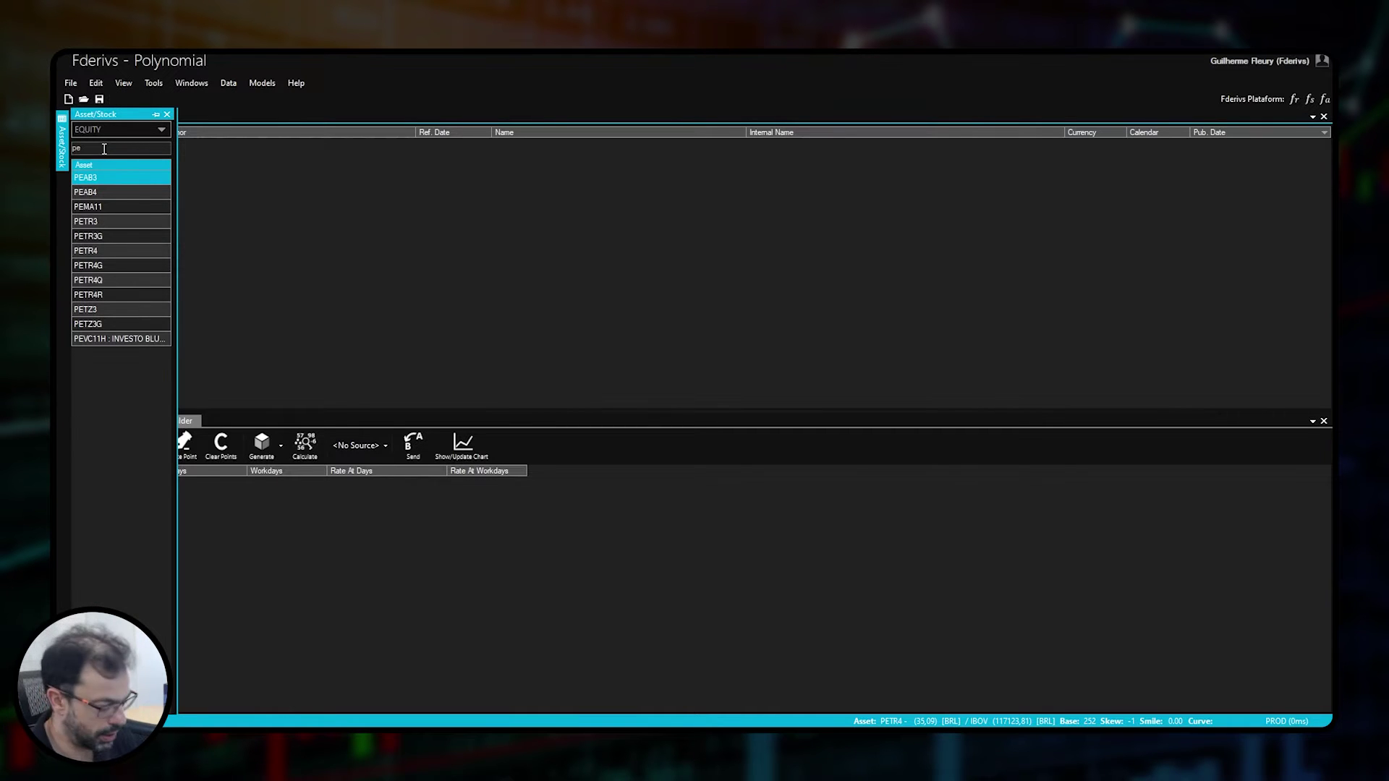
pyautogui.write('t')
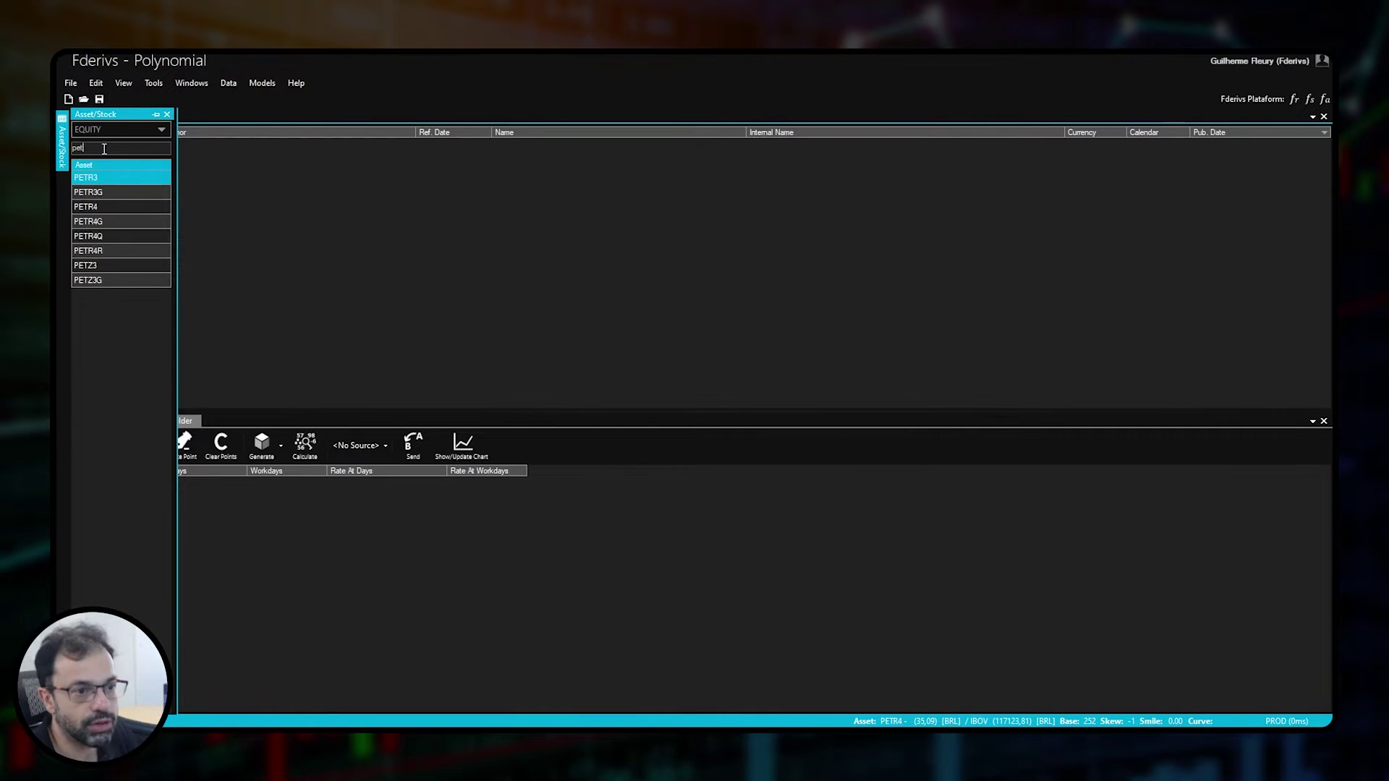
pyautogui.click(102, 207)
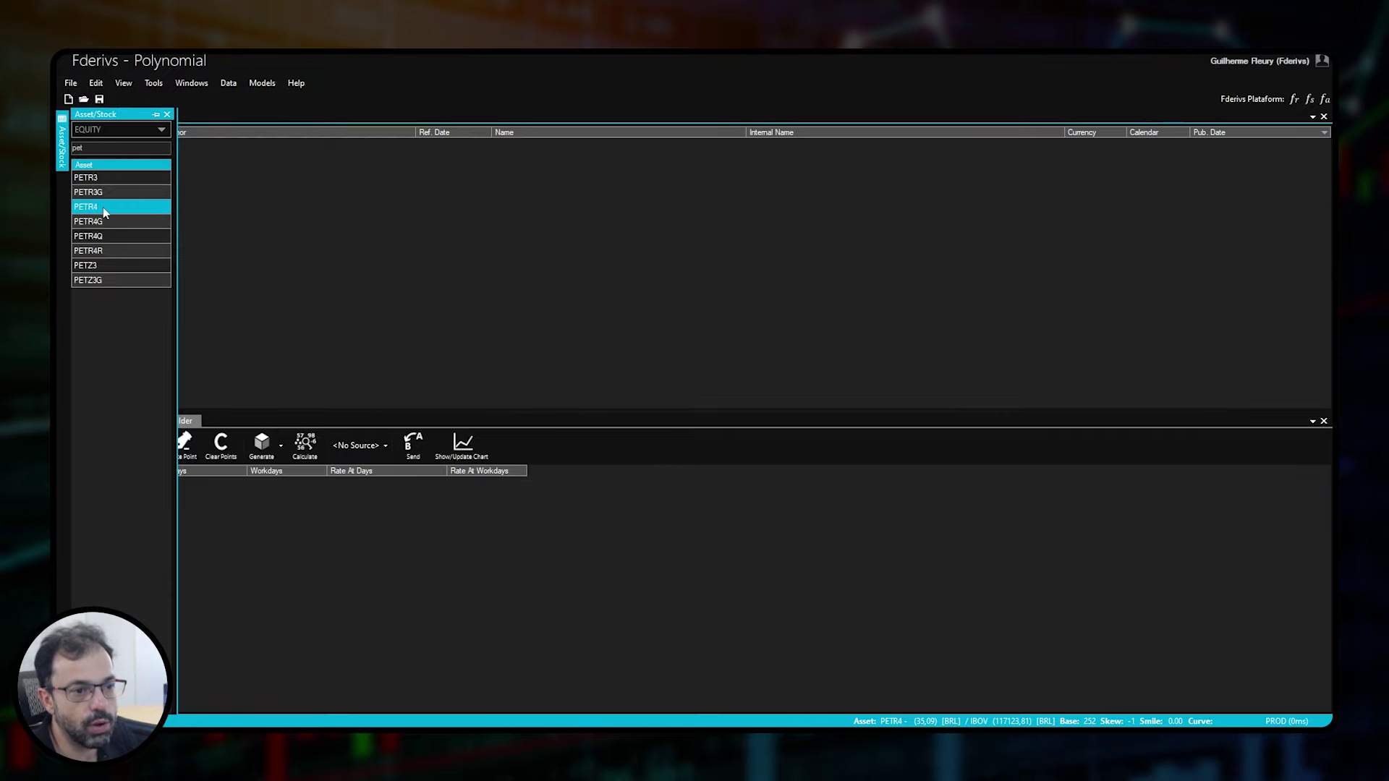
# Return the Asset/Stock pane to its auto-hidden state and enlarge the Interest Curve Builder area by shrinking the curve table above it
pyautogui.click(156, 115)
pyautogui.click(253, 115)
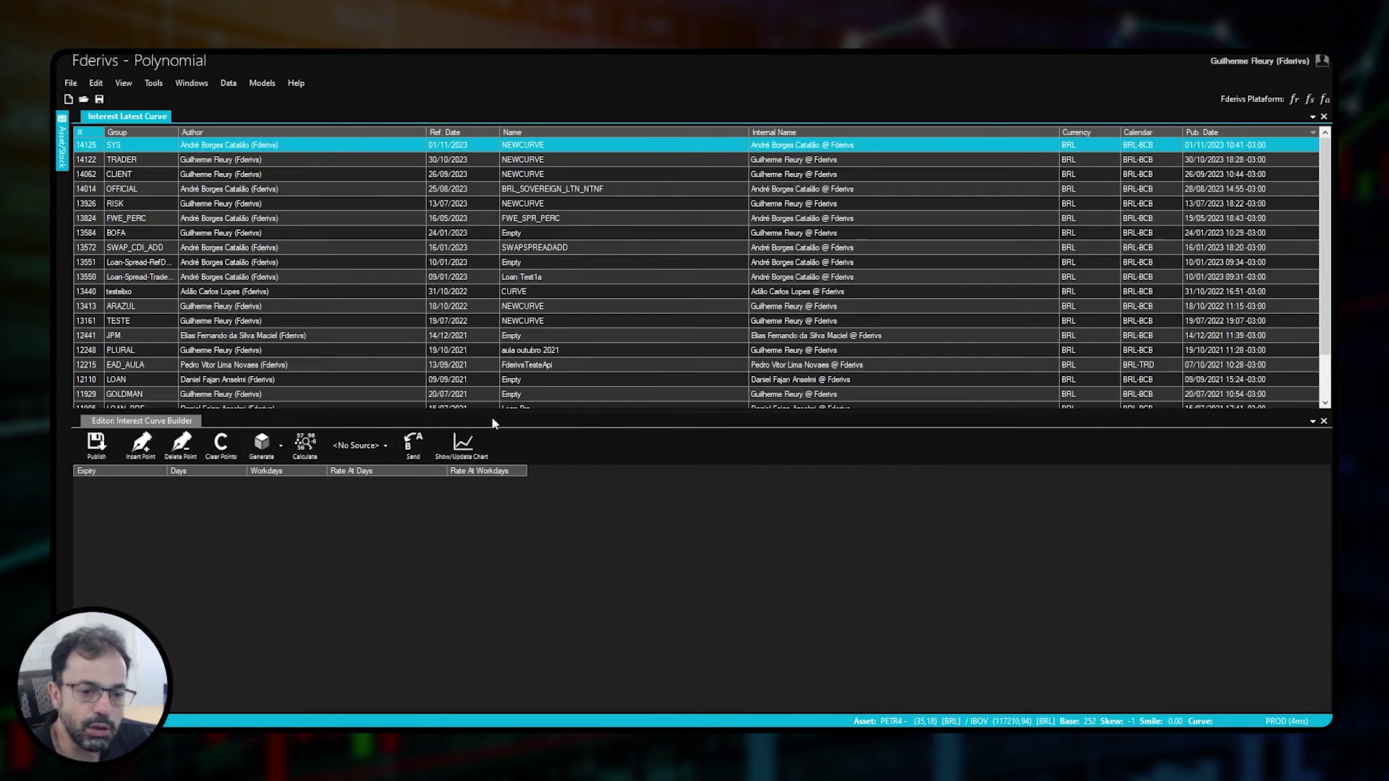
pyautogui.moveTo(492, 411); pyautogui.dragTo(511, 357)
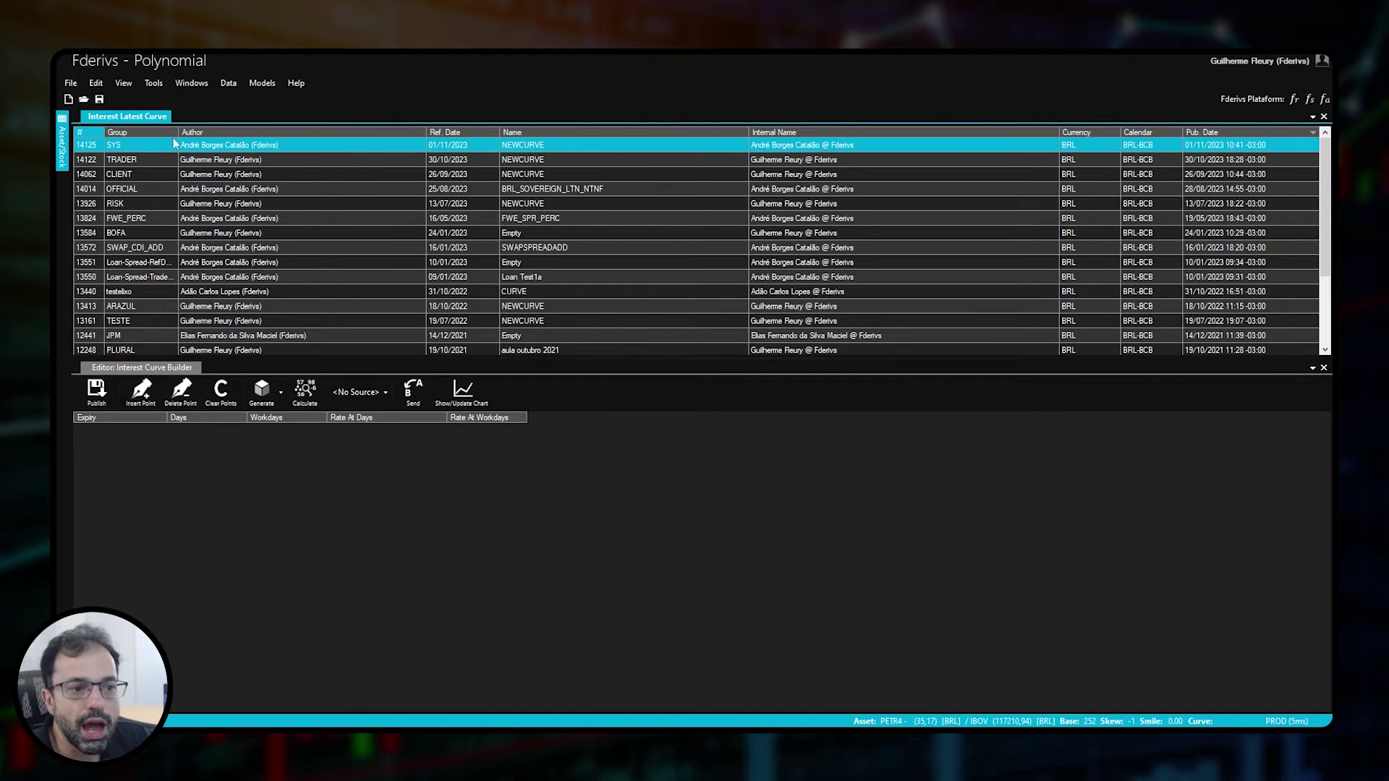
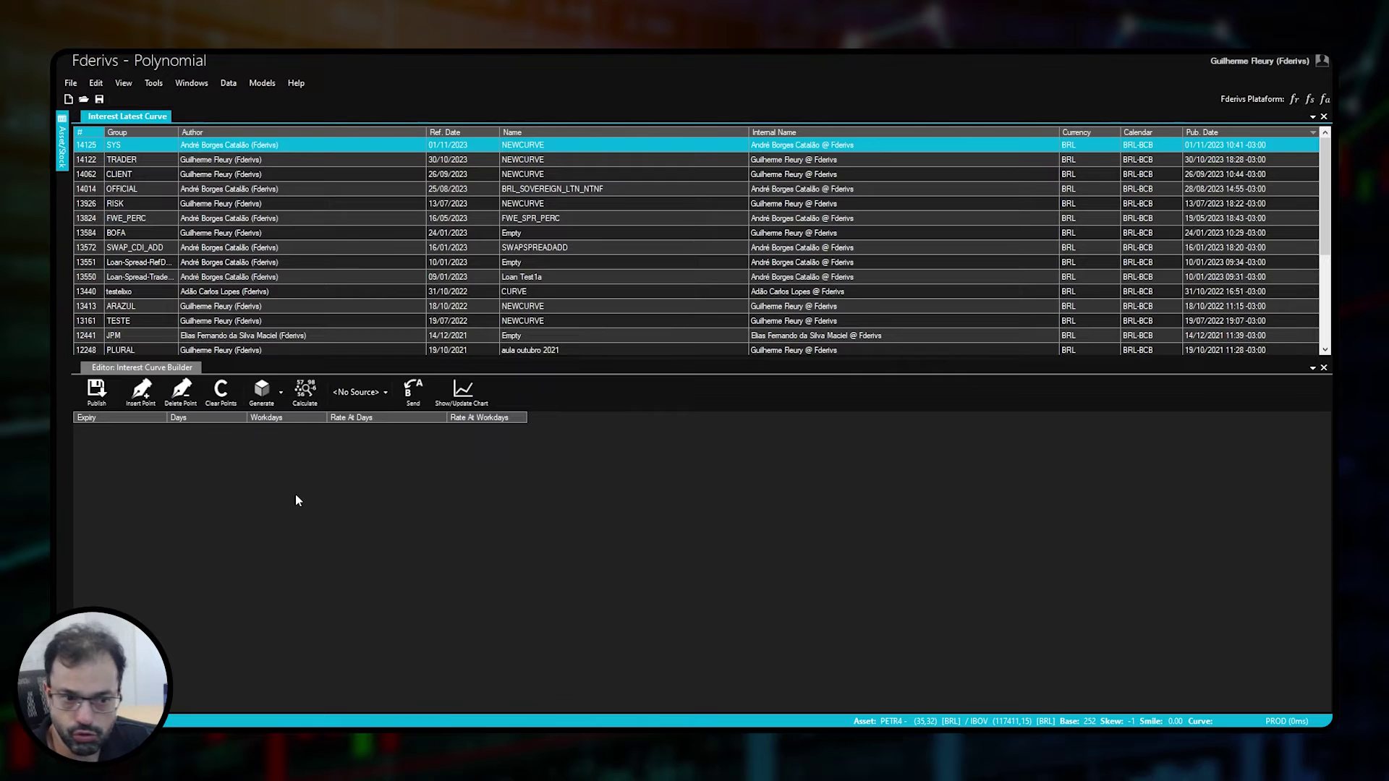
# Start generating a BRL interest curve and examine the maturity dates, day counts and bid/ask prices in its reference data
pyautogui.click(262, 391)
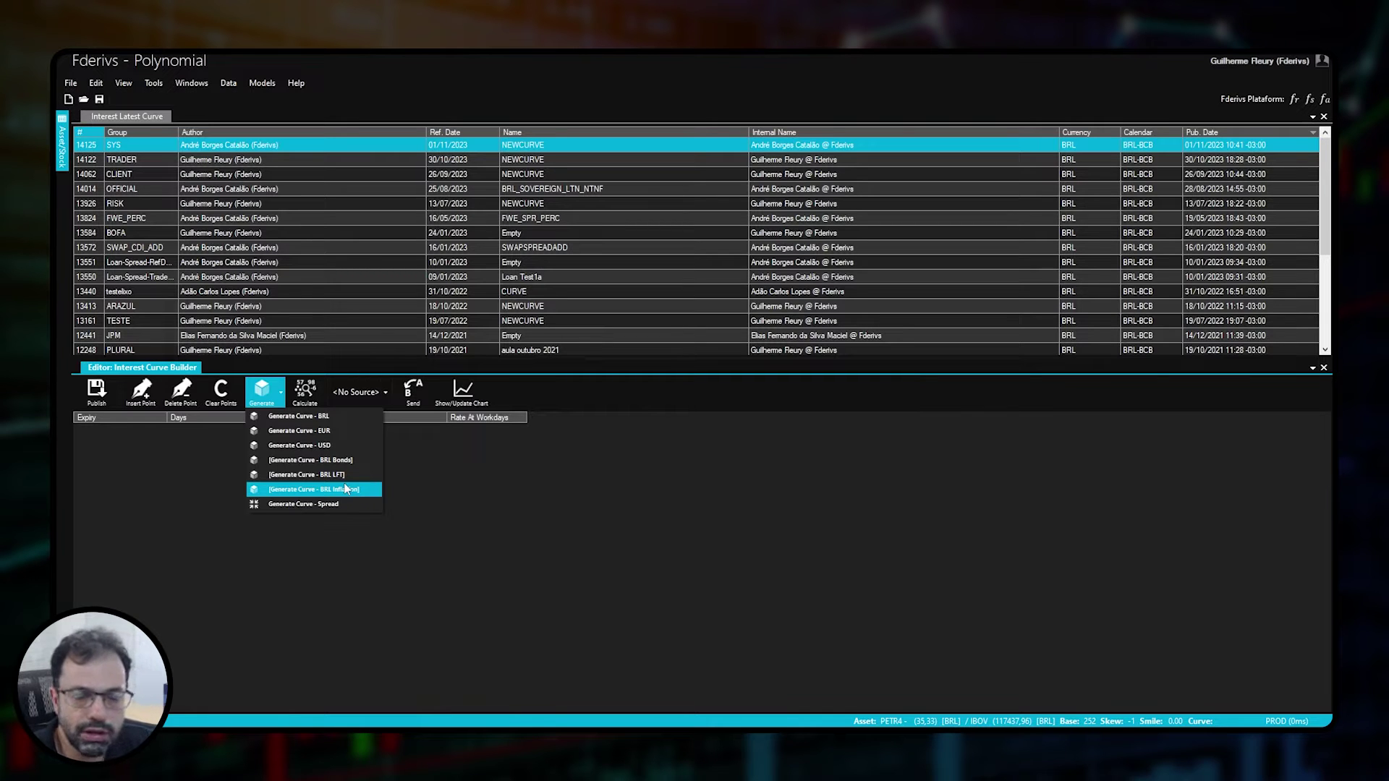
pyautogui.click(351, 420)
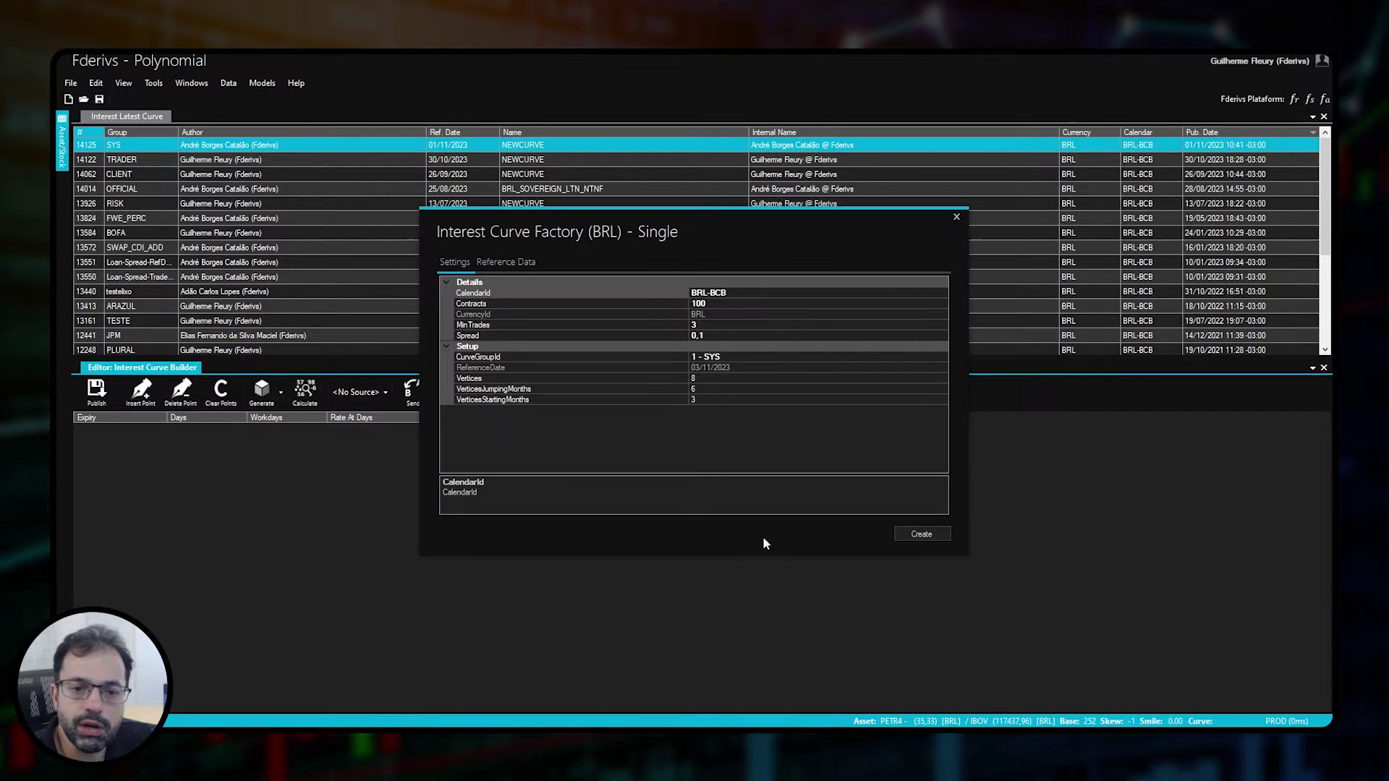
pyautogui.click(506, 262)
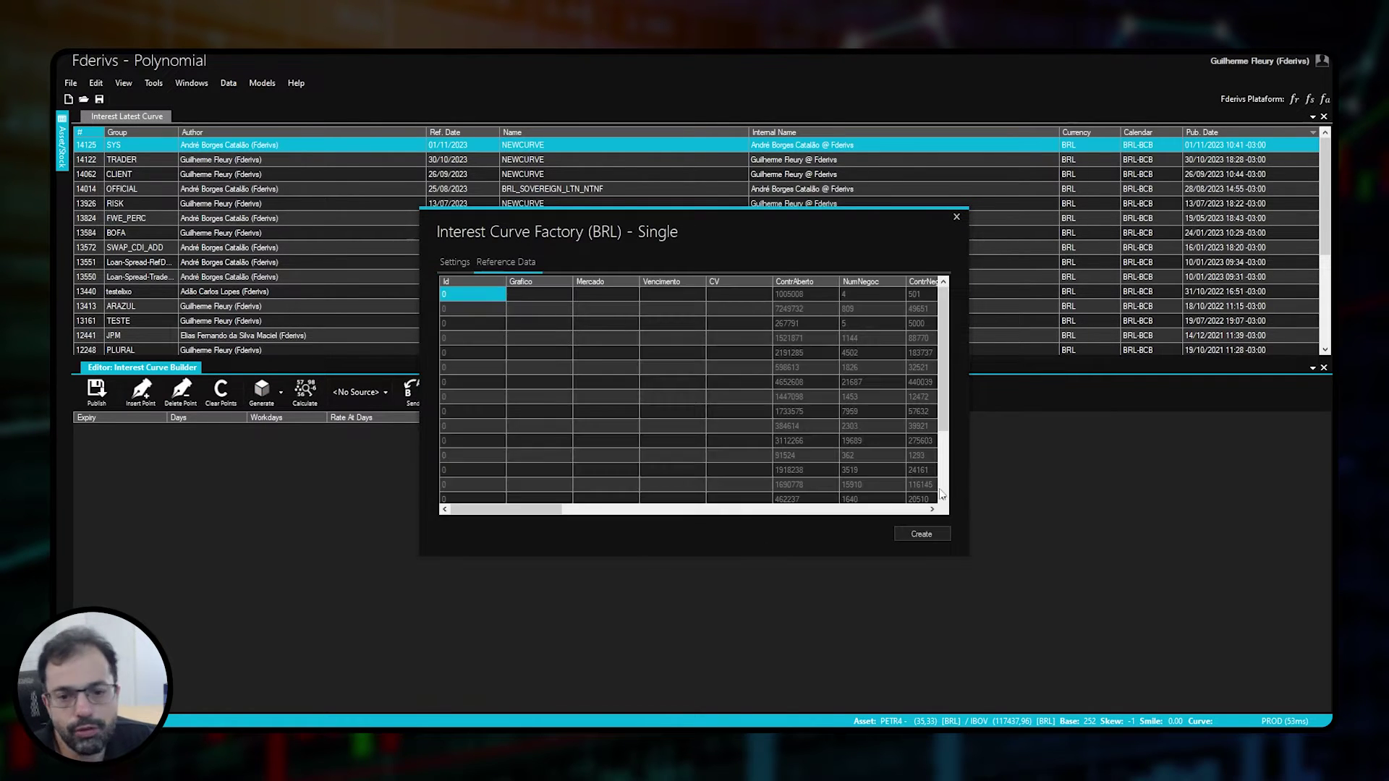
pyautogui.moveTo(539, 510); pyautogui.dragTo(953, 515)
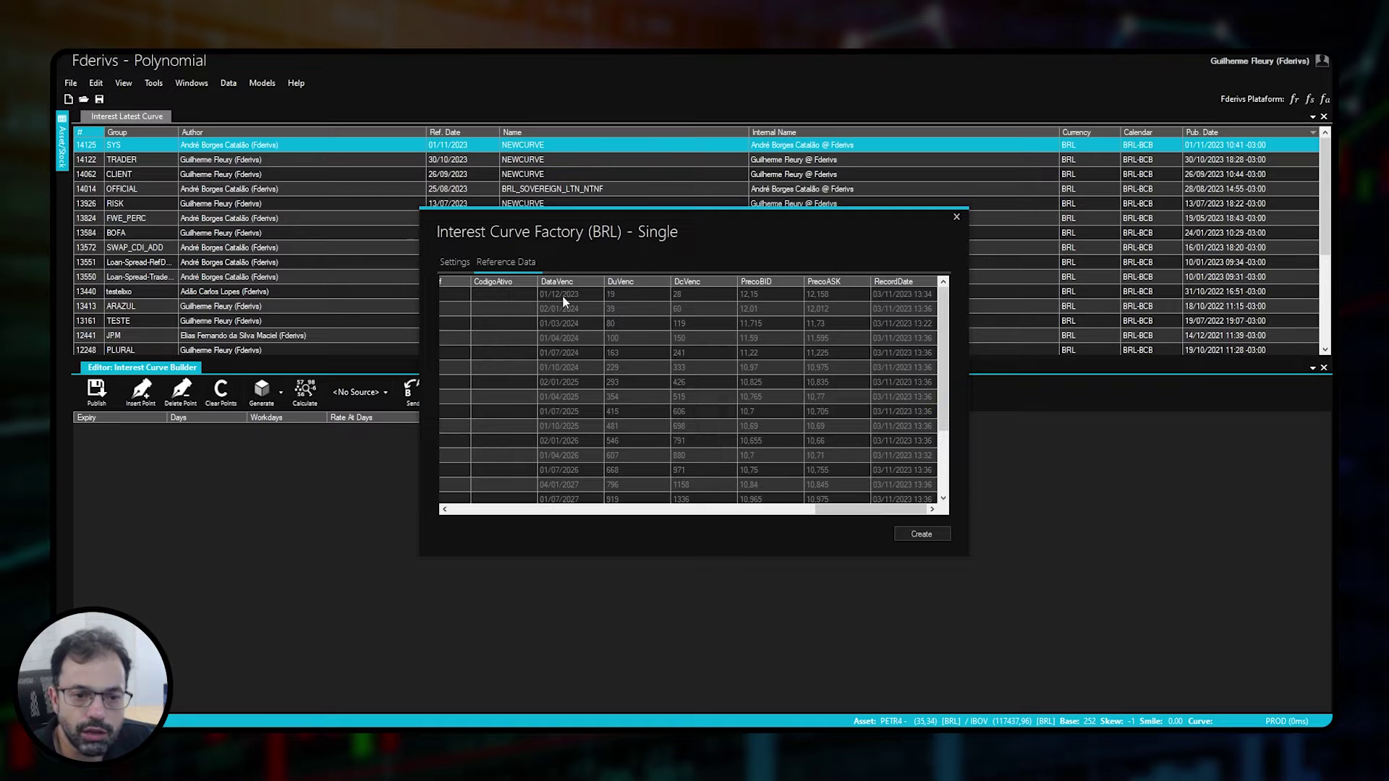
pyautogui.click(564, 382)
pyautogui.click(624, 309)
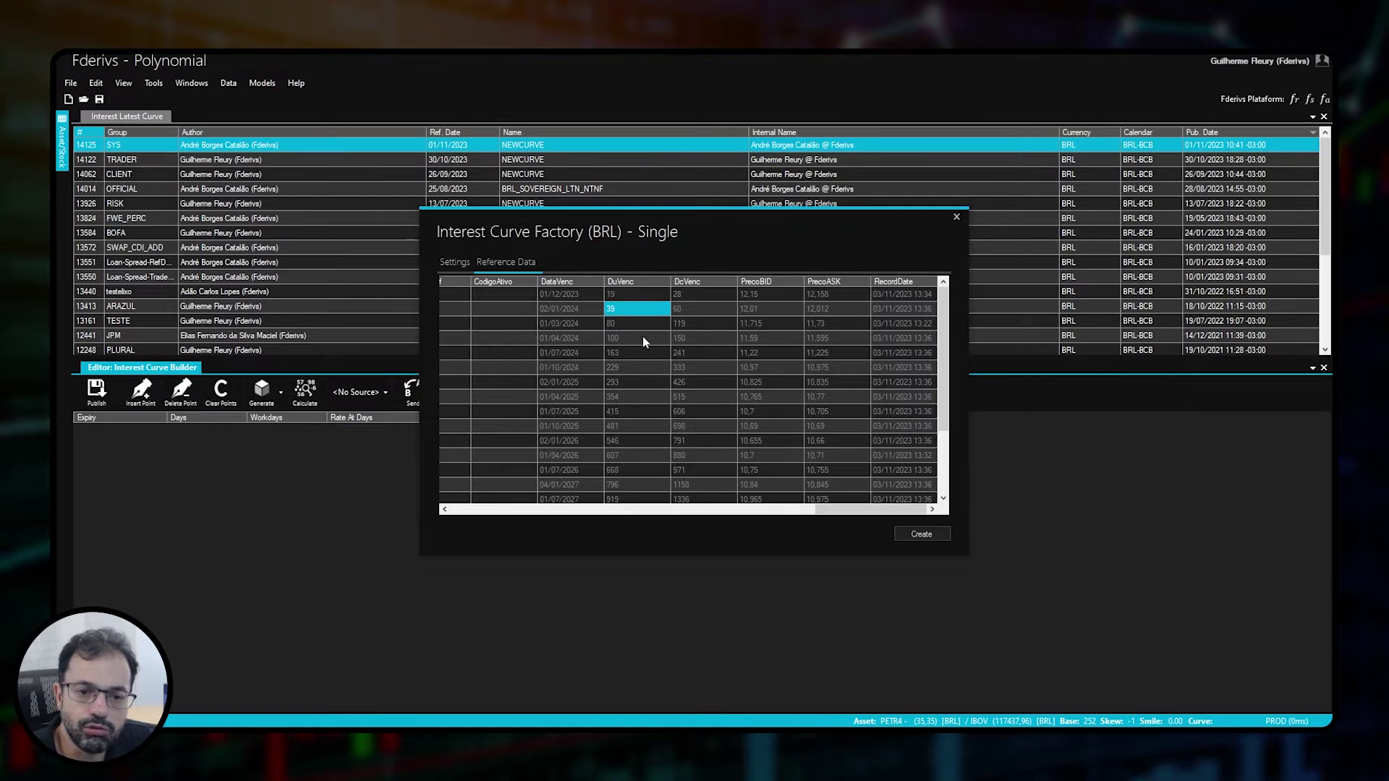
pyautogui.click(696, 338)
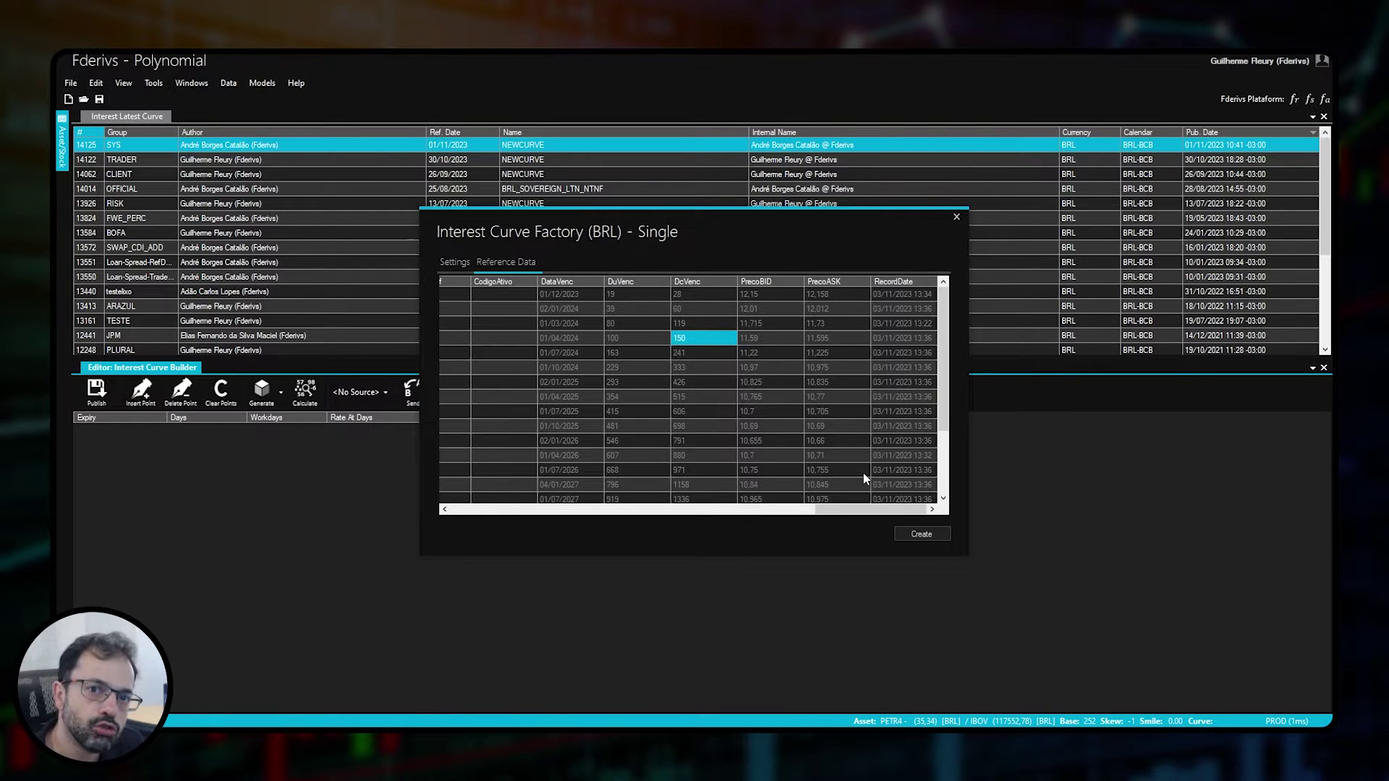
pyautogui.moveTo(854, 510); pyautogui.dragTo(707, 510)
# Review the Contracts, MinTrades and Spread settings of the BRL curve and create it with the existing values
pyautogui.click(456, 263)
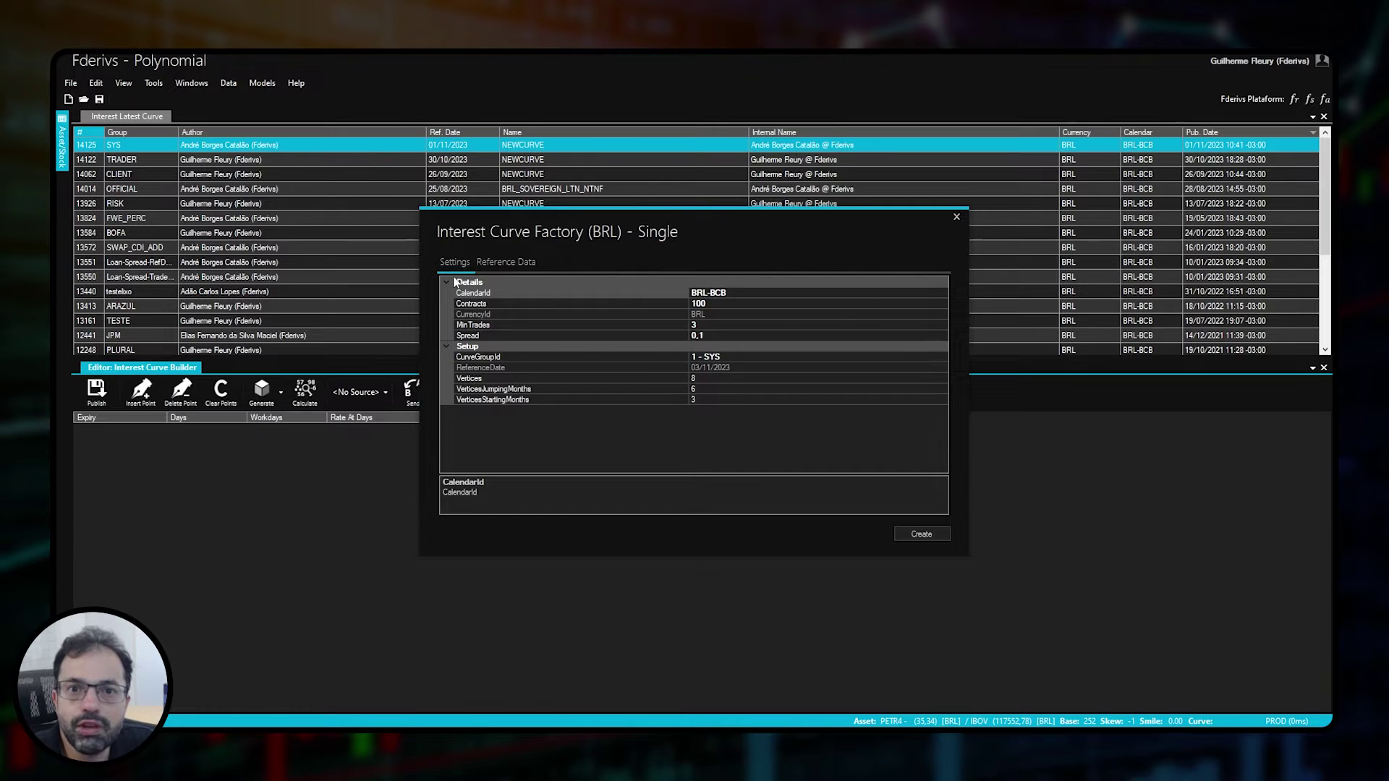
pyautogui.click(723, 307)
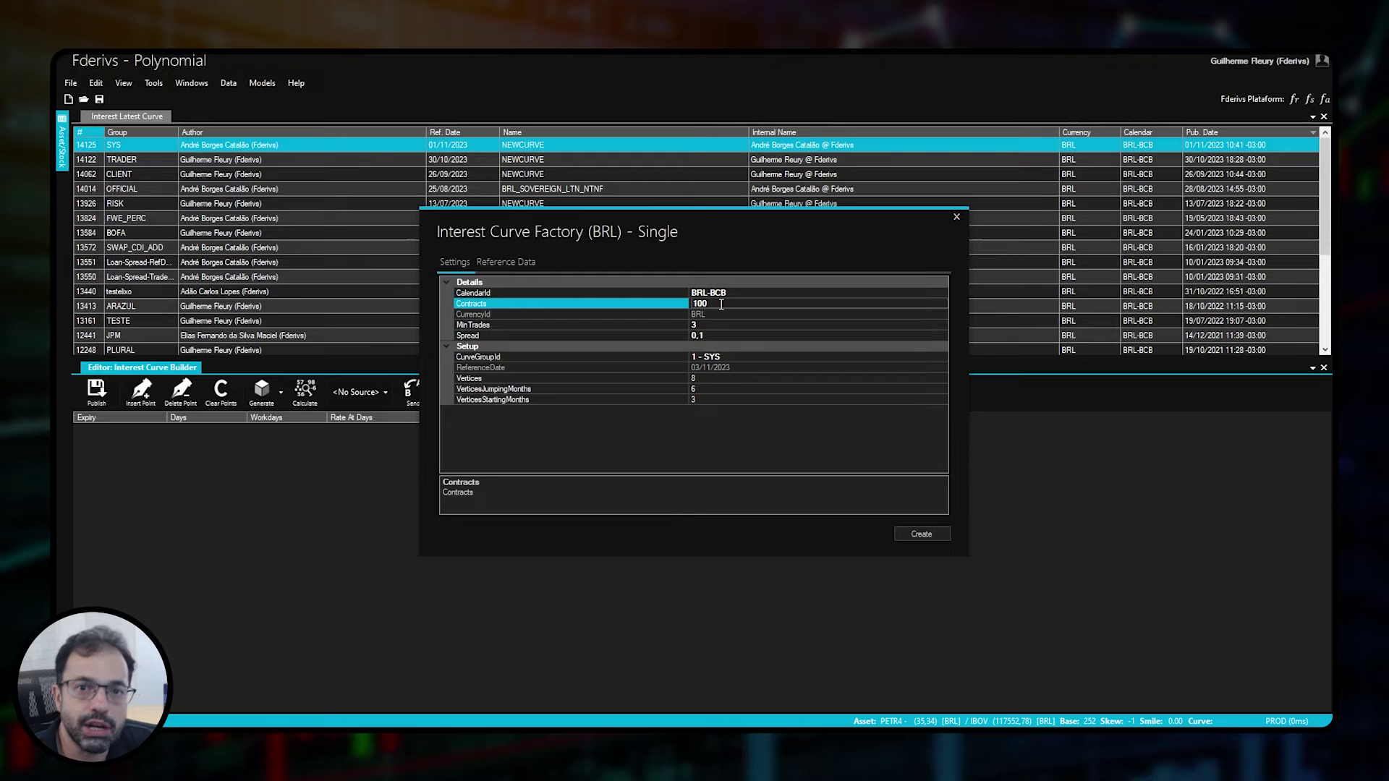
pyautogui.click(719, 326)
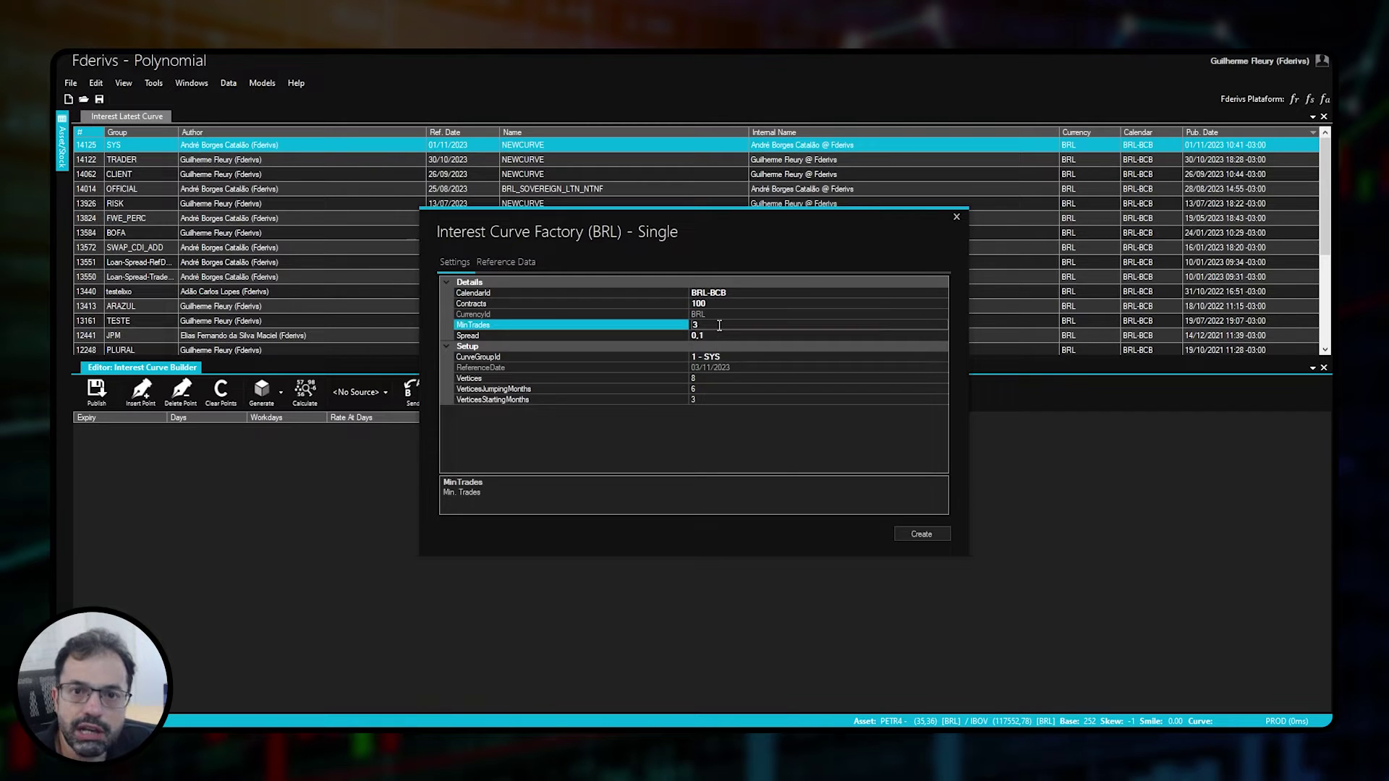
pyautogui.click(719, 336)
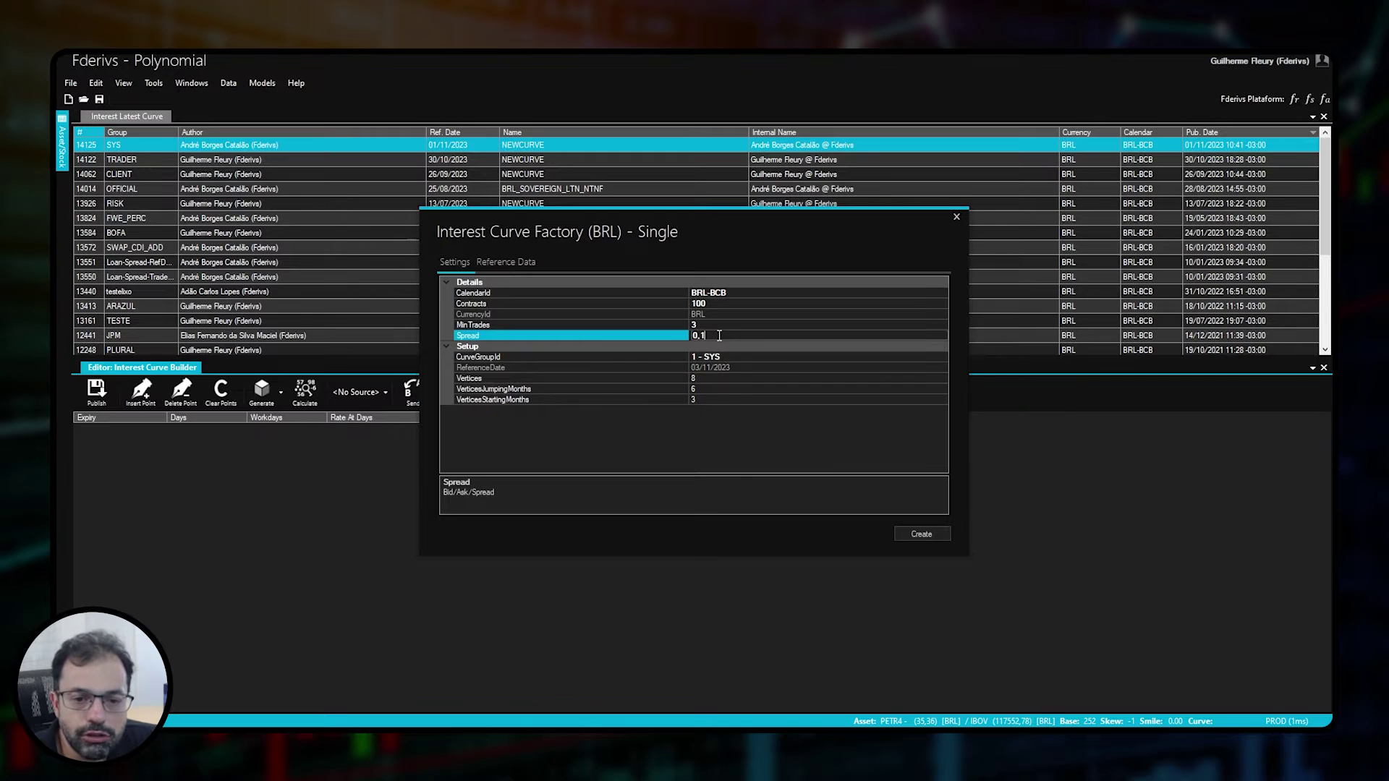
pyautogui.click(719, 325)
pyautogui.click(729, 304)
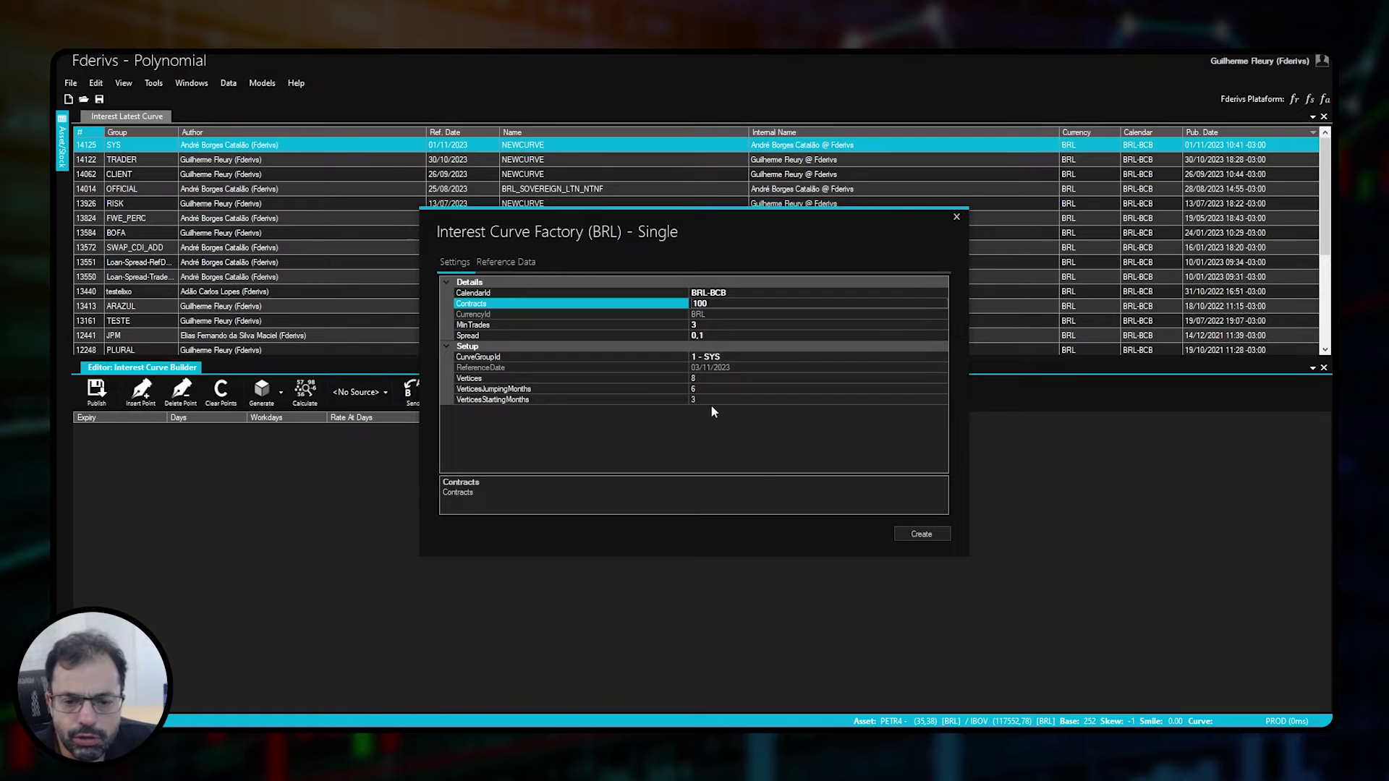
pyautogui.click(923, 535)
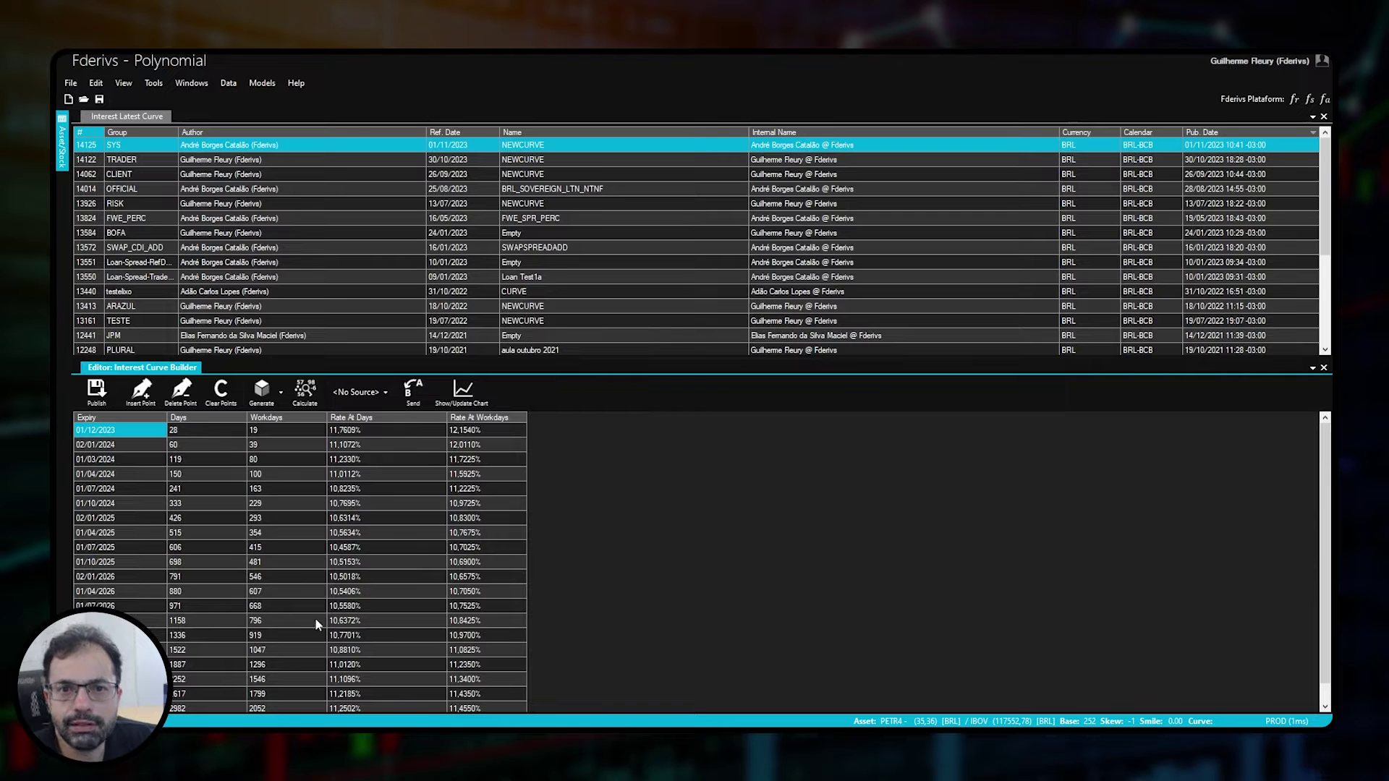
# Chart the generated curve, dock the chart above the Interest Curve Builder and adjust the split so both have enough room
pyautogui.click(462, 396)
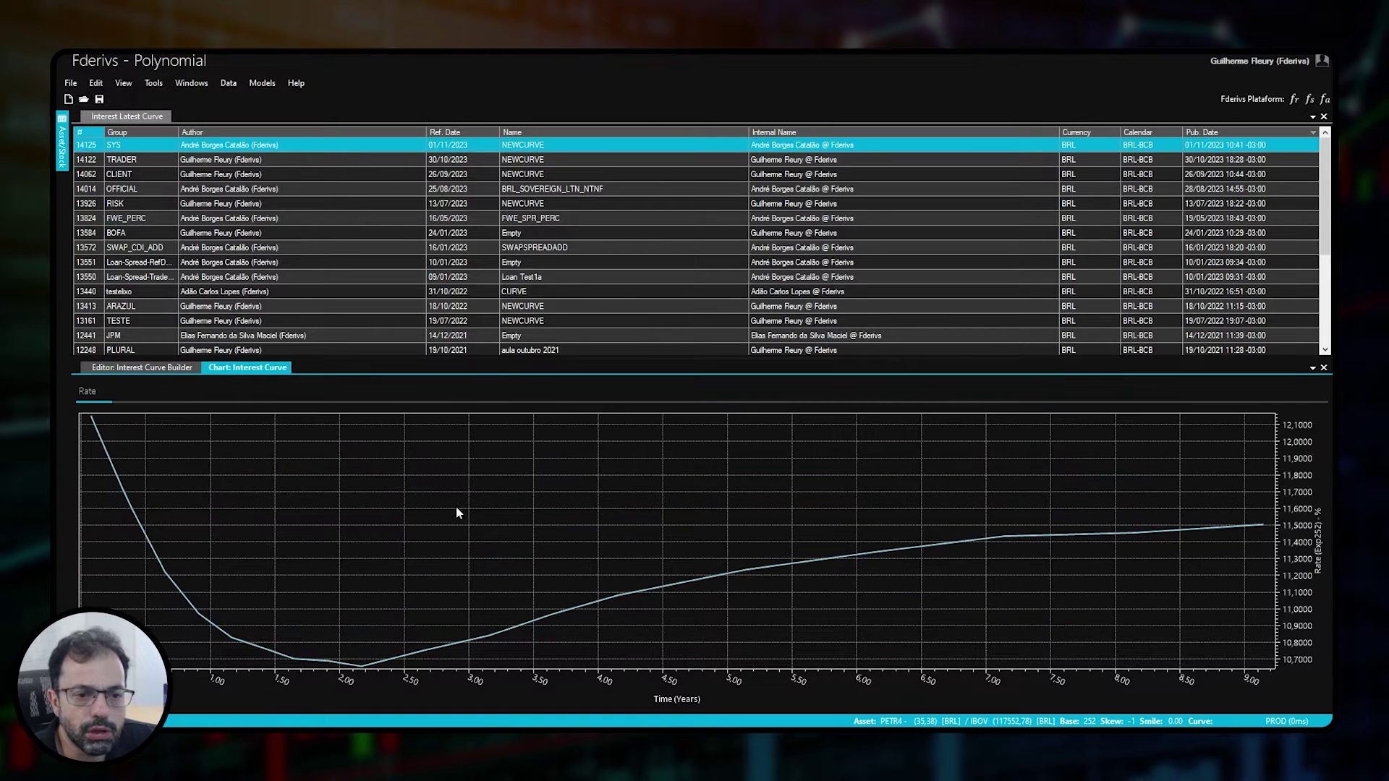
pyautogui.moveTo(248, 369); pyautogui.dragTo(700, 233)
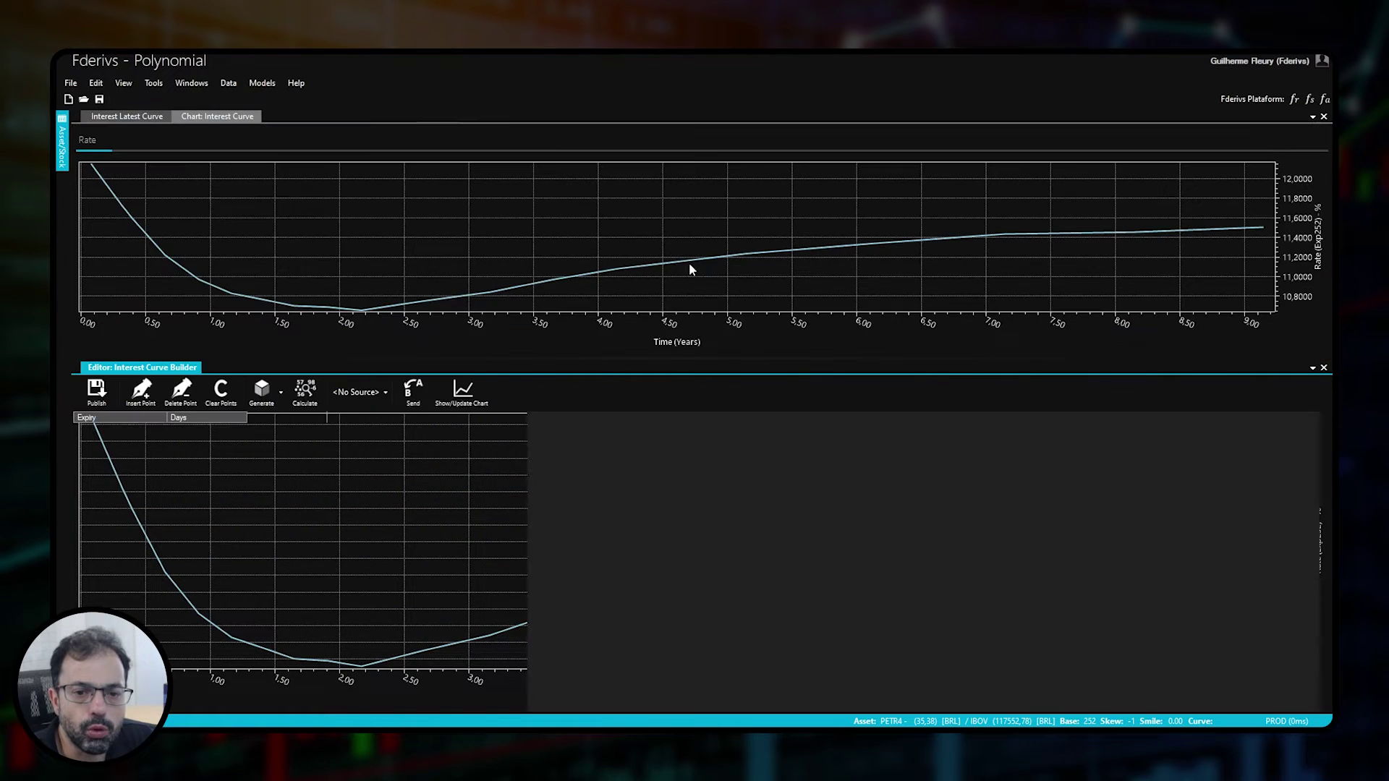
pyautogui.moveTo(558, 362); pyautogui.dragTo(698, 232)
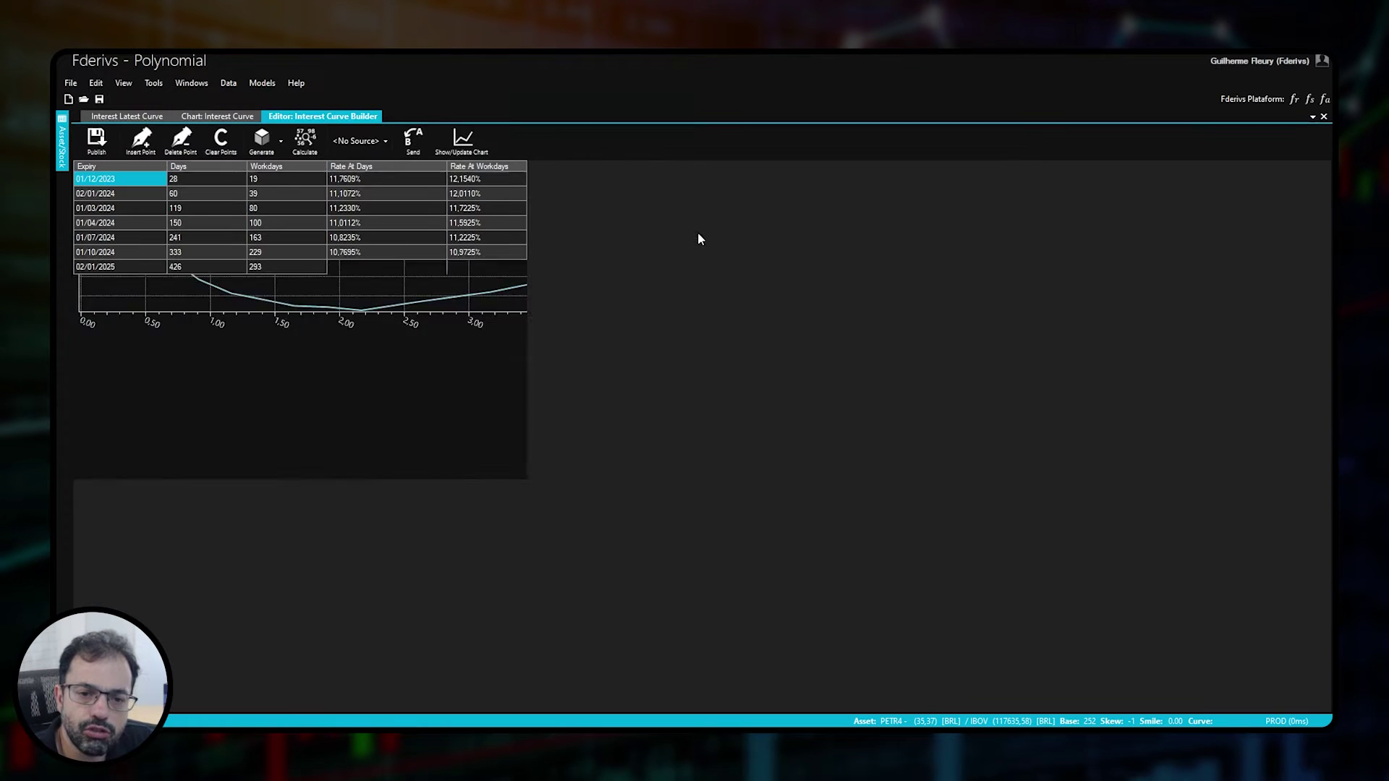
pyautogui.moveTo(355, 124); pyautogui.dragTo(705, 441)
pyautogui.moveTo(475, 409); pyautogui.dragTo(696, 442)
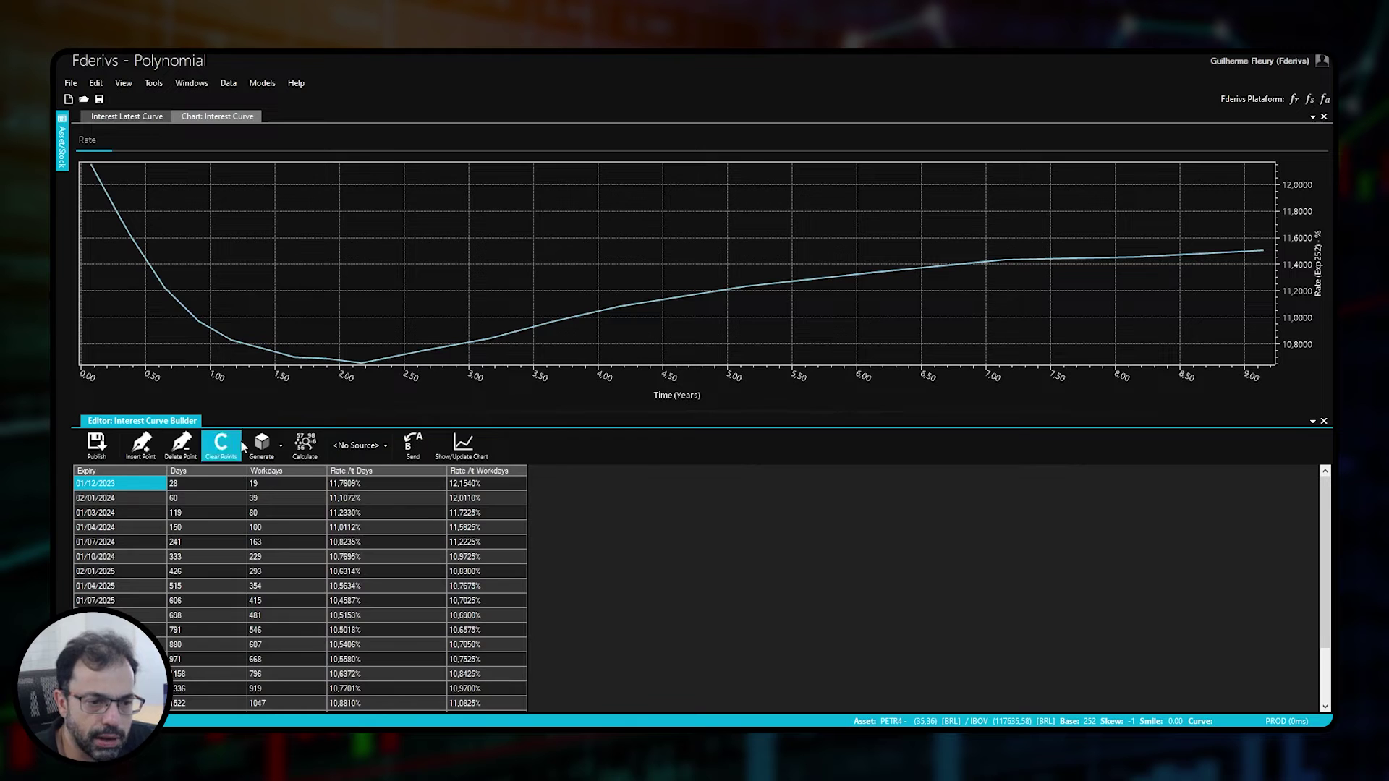
pyautogui.moveTo(253, 412); pyautogui.dragTo(254, 500)
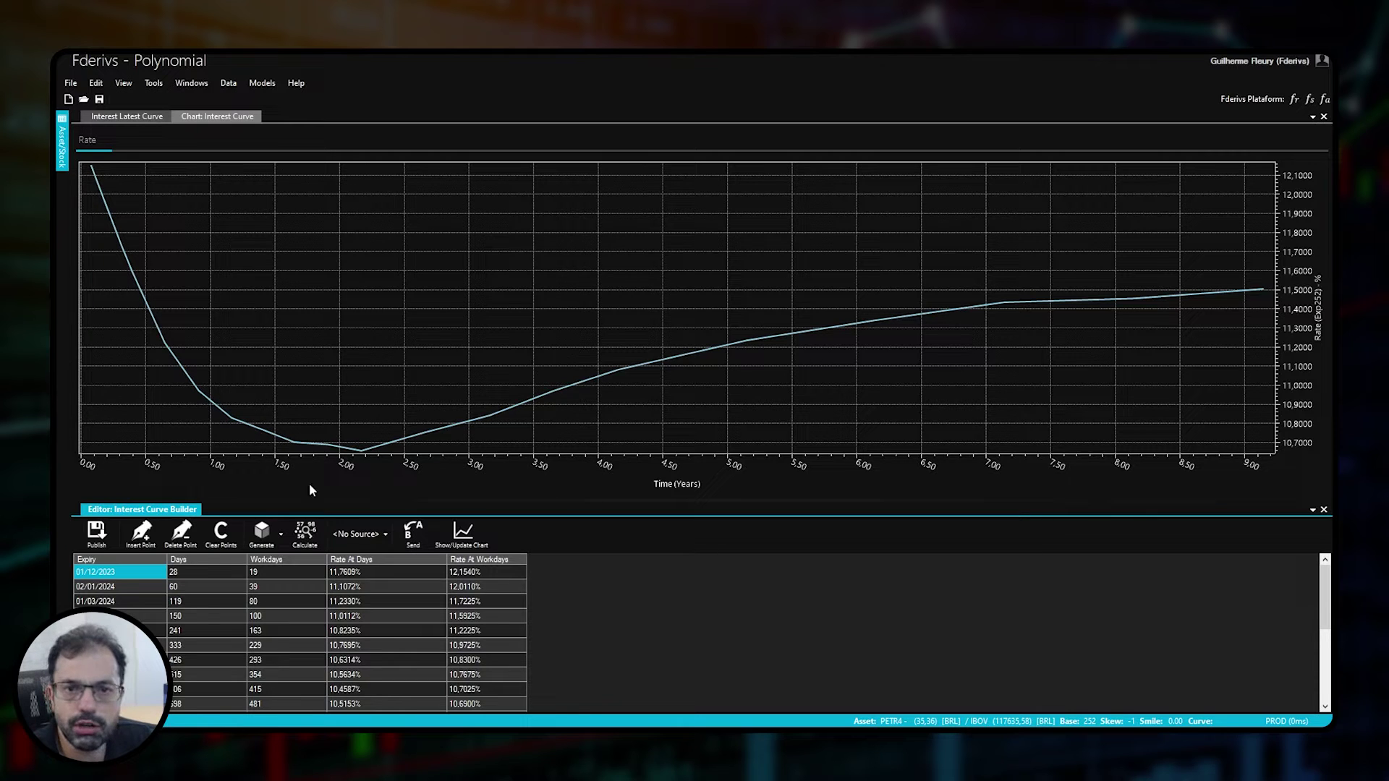
pyautogui.click(1183, 392)
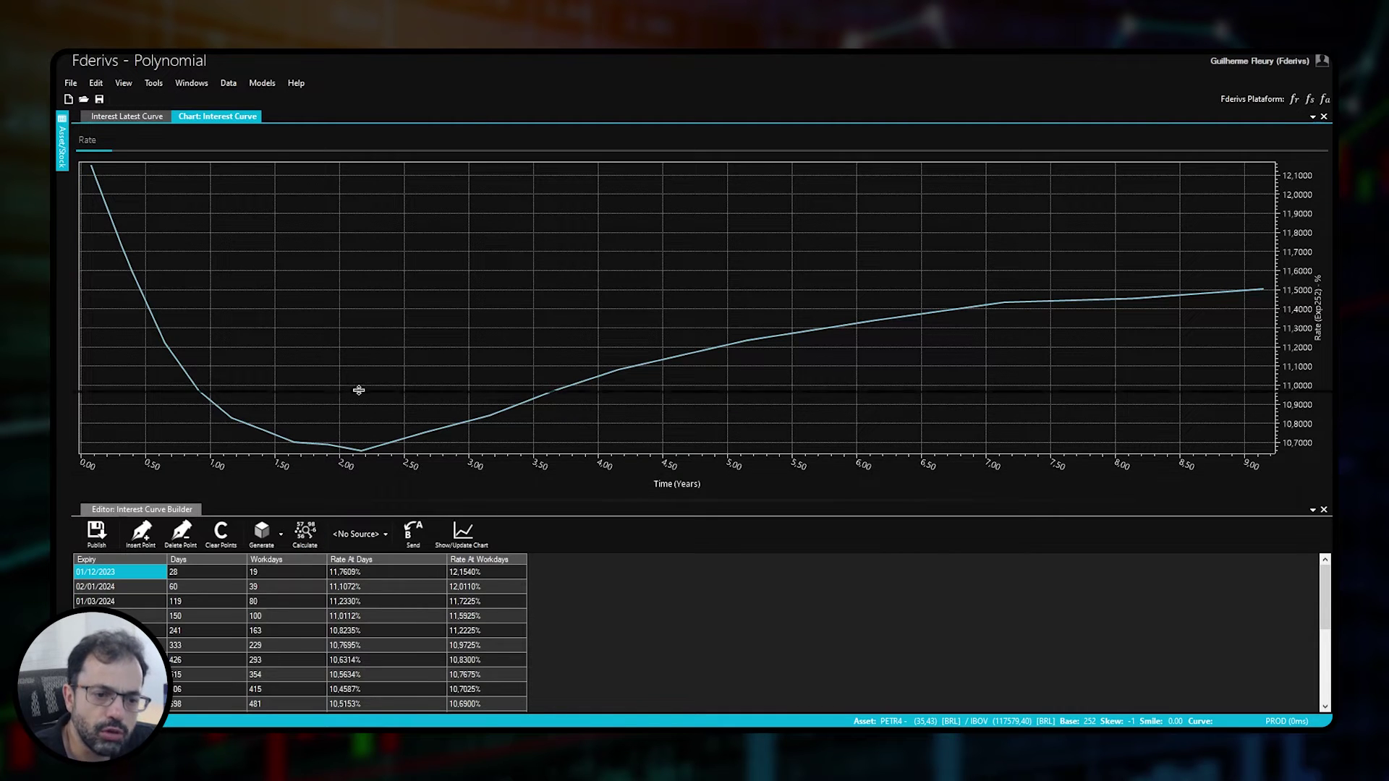
pyautogui.moveTo(359, 398); pyautogui.dragTo(359, 375)
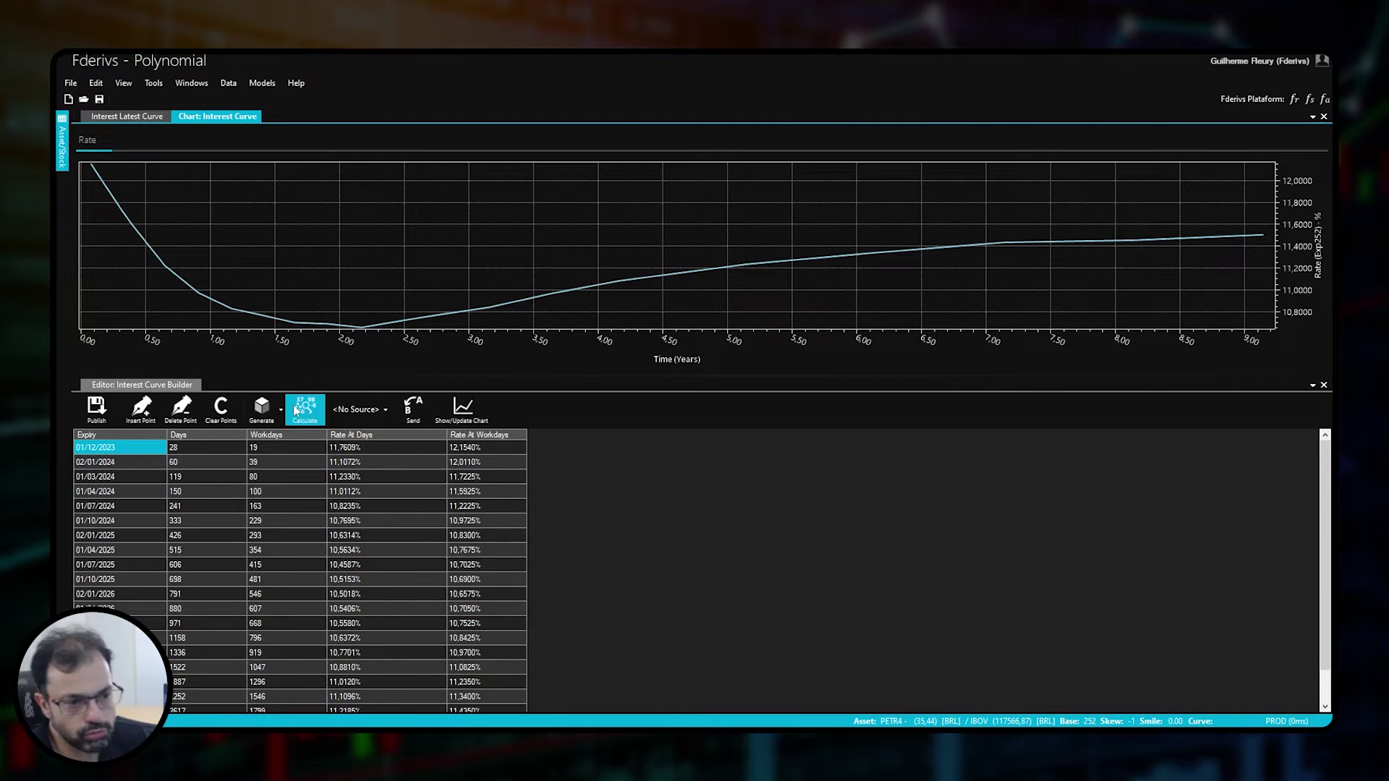
# Name the curve exem_aula_po and submit it for publishing in the SYS group with reference date 03/11/2023
pyautogui.click(90, 422)
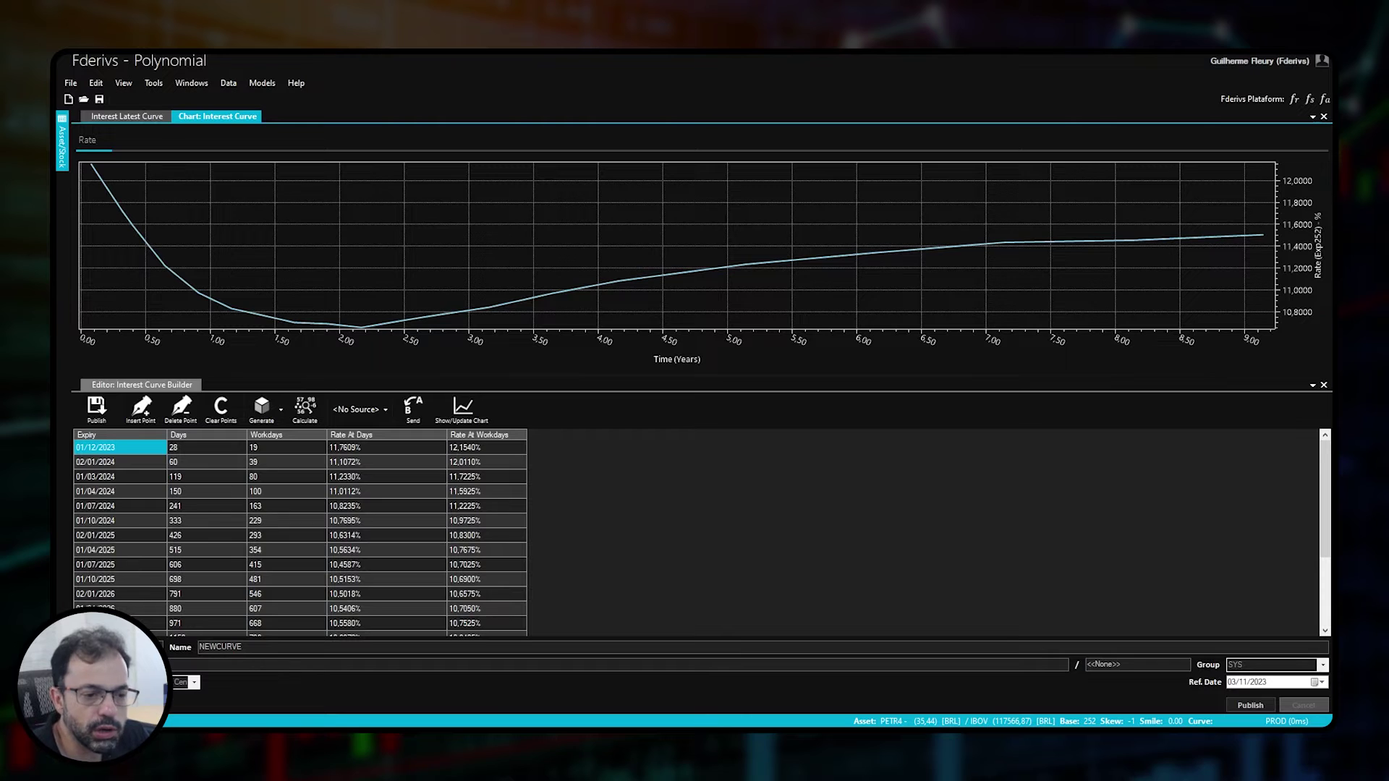
pyautogui.doubleClick(280, 647)
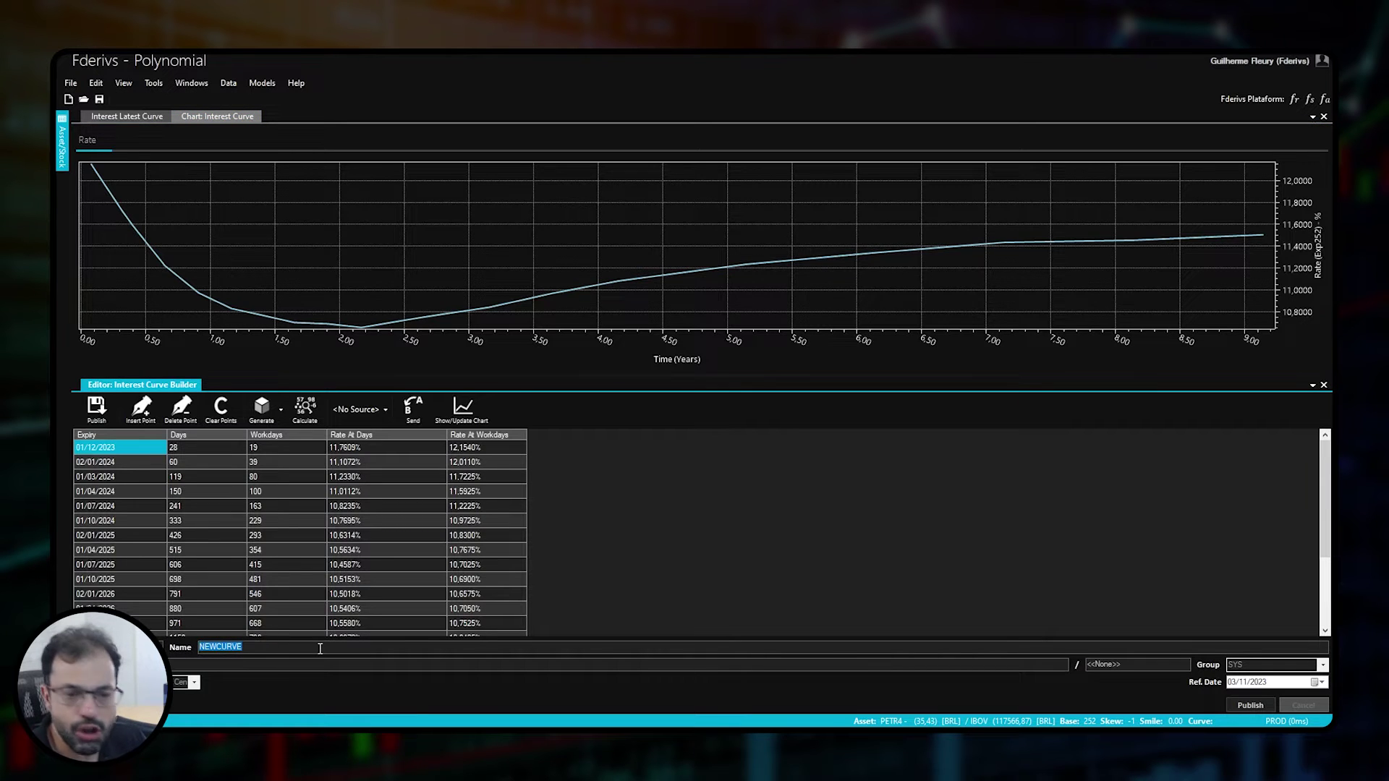
pyautogui.write('exem')
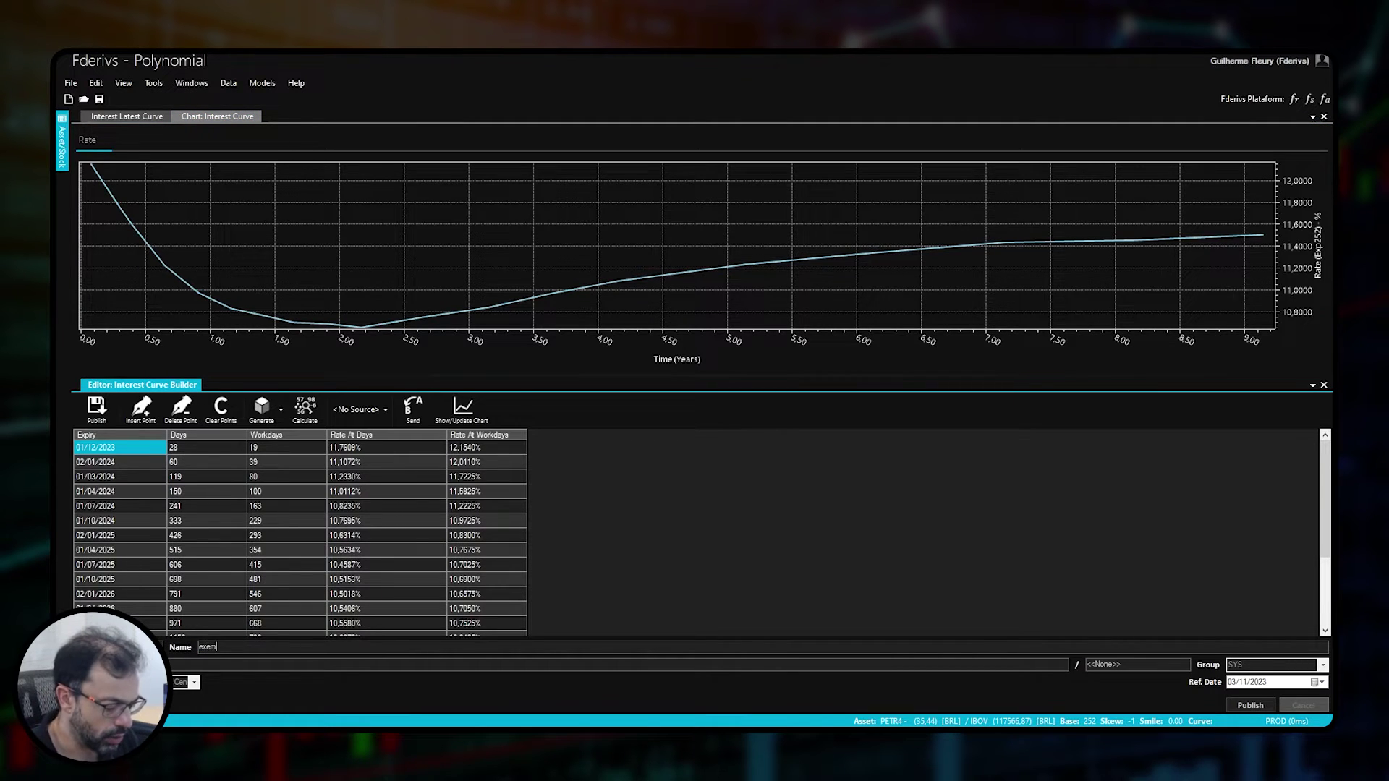
pyautogui.write('_aula_po')
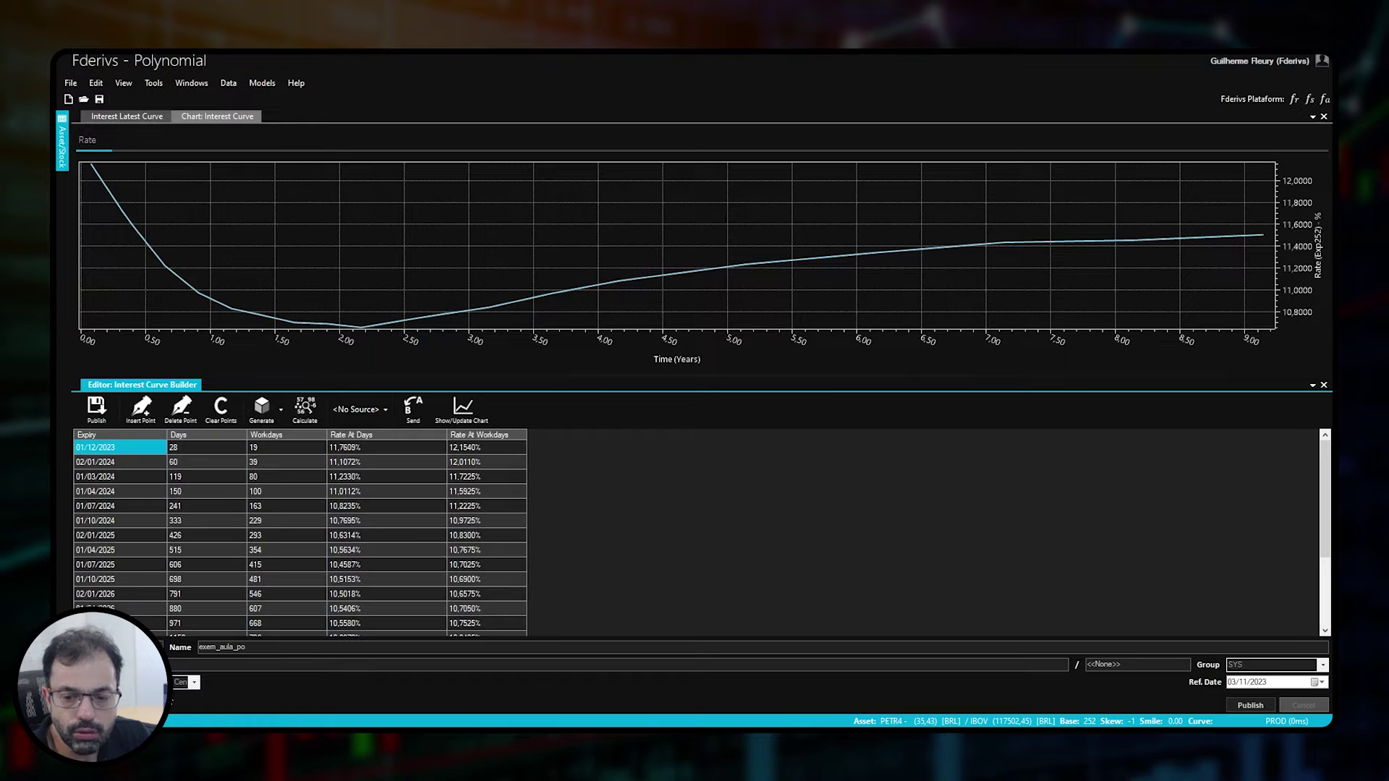
pyautogui.click(1251, 706)
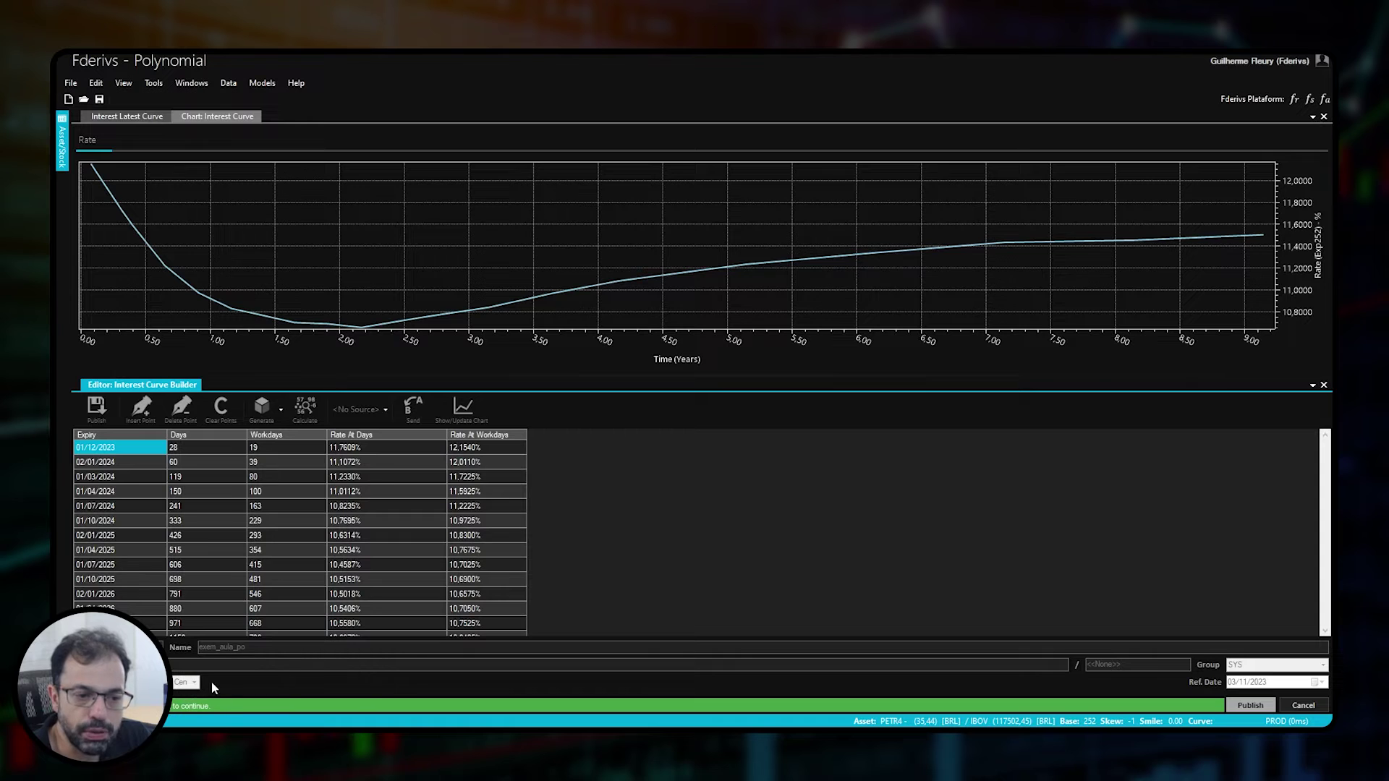
# Check the SYS entry in the Interest Latest Curve table, confirm publication of the curve and dismiss the publish notice
pyautogui.click(147, 124)
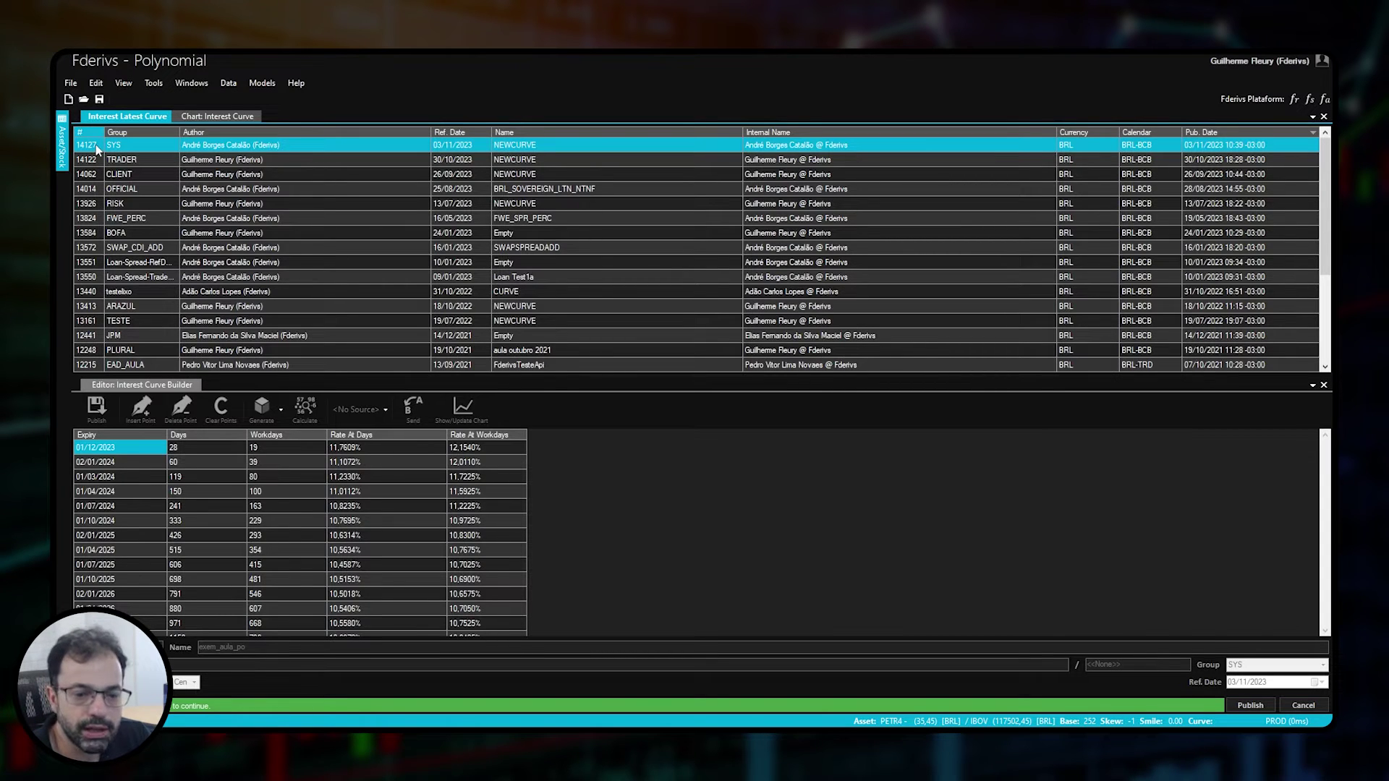
pyautogui.click(1249, 706)
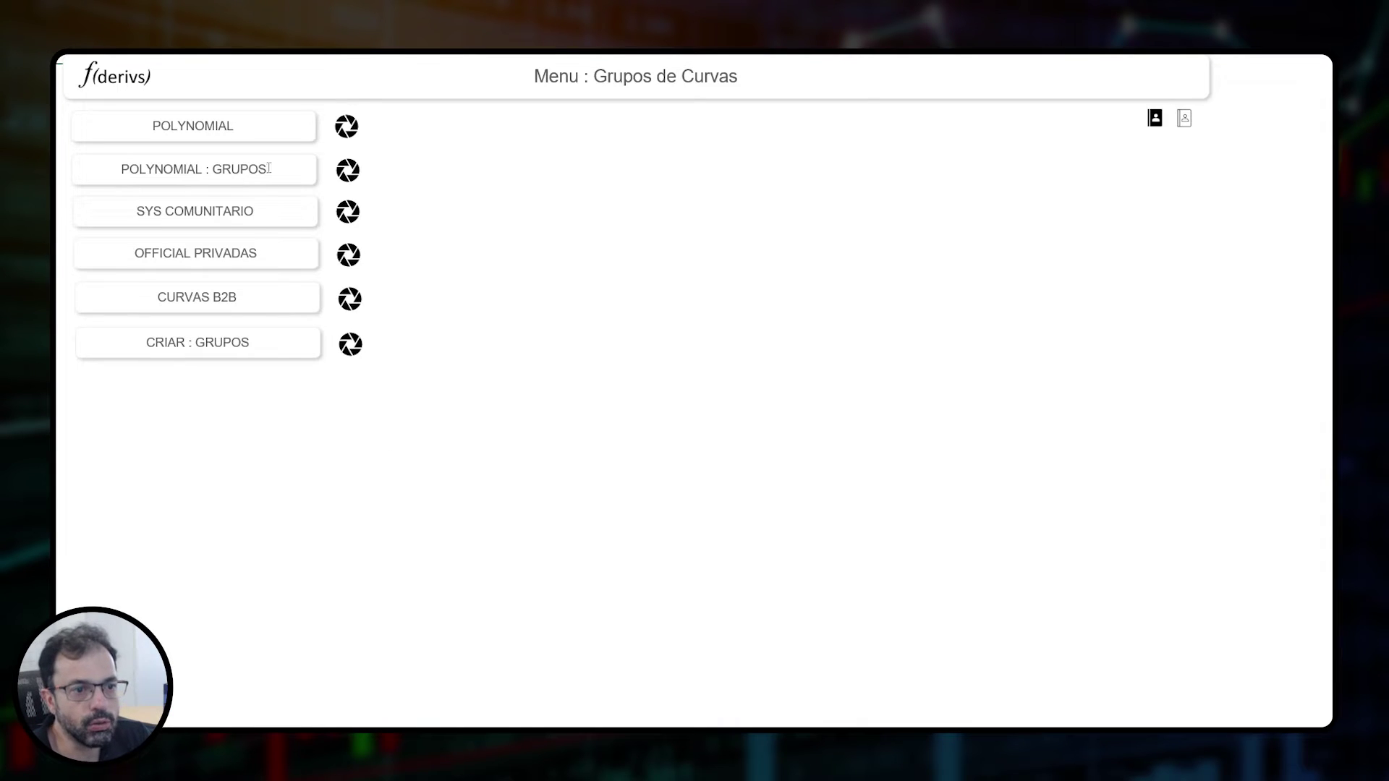
pyautogui.click(348, 212)
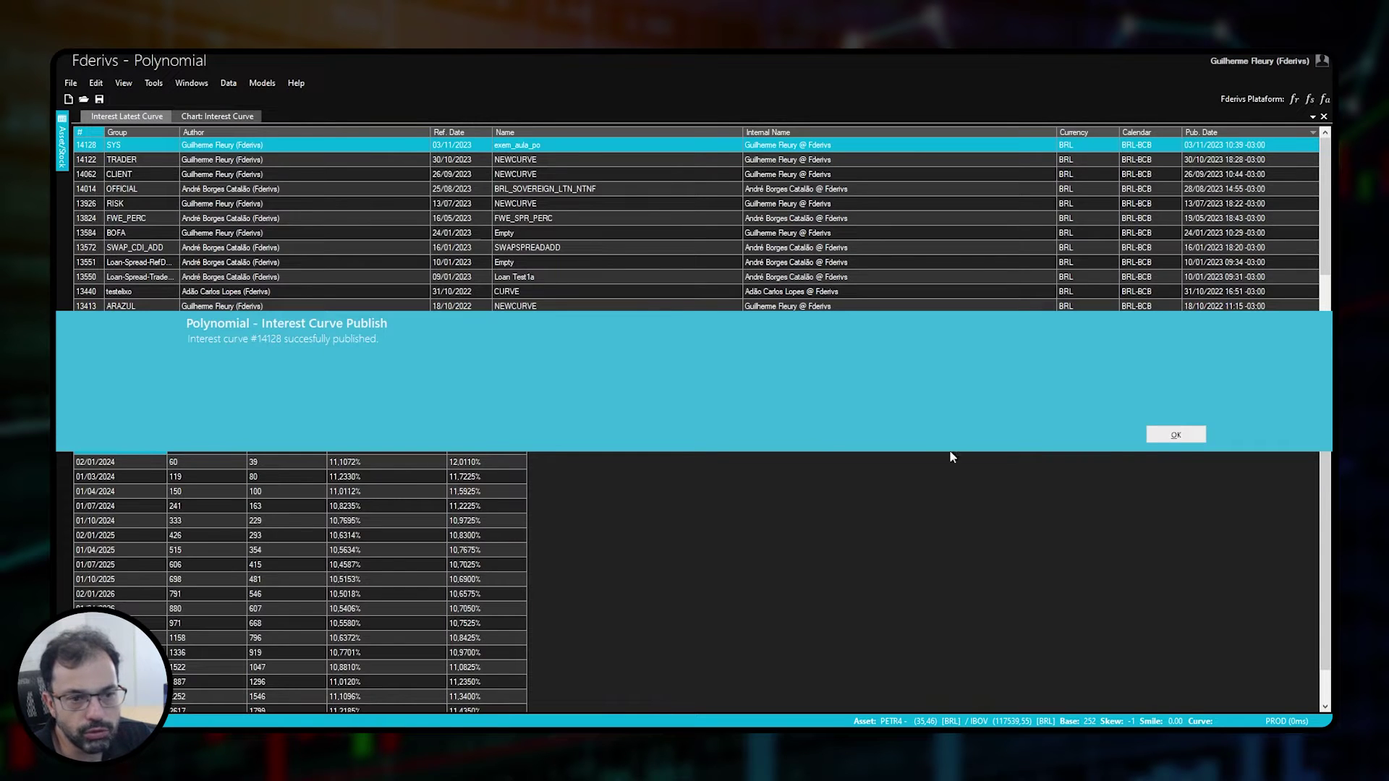
pyautogui.click(1174, 434)
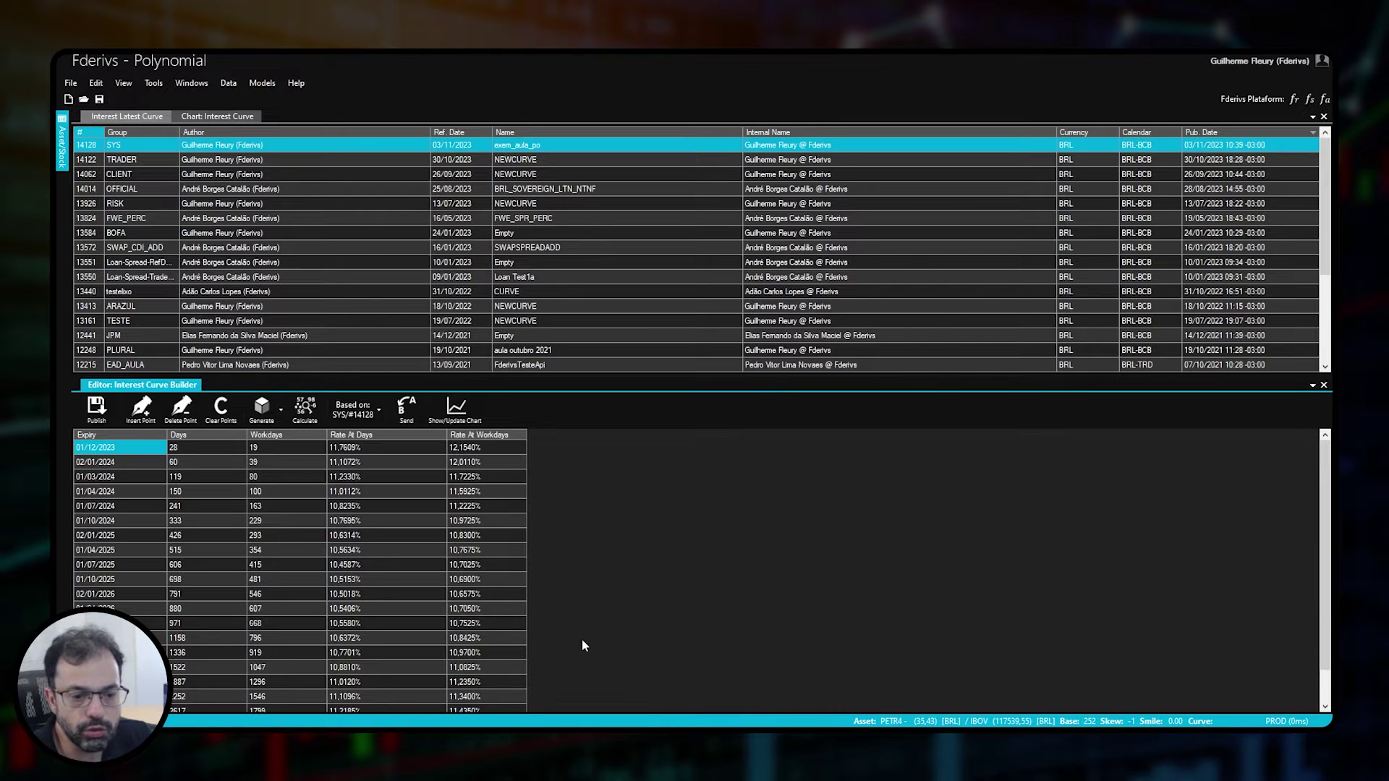
# Switch to Fderivs Appreciator, open a vanilla option pricing grid and add a line to it
pyautogui.click(453, 738)
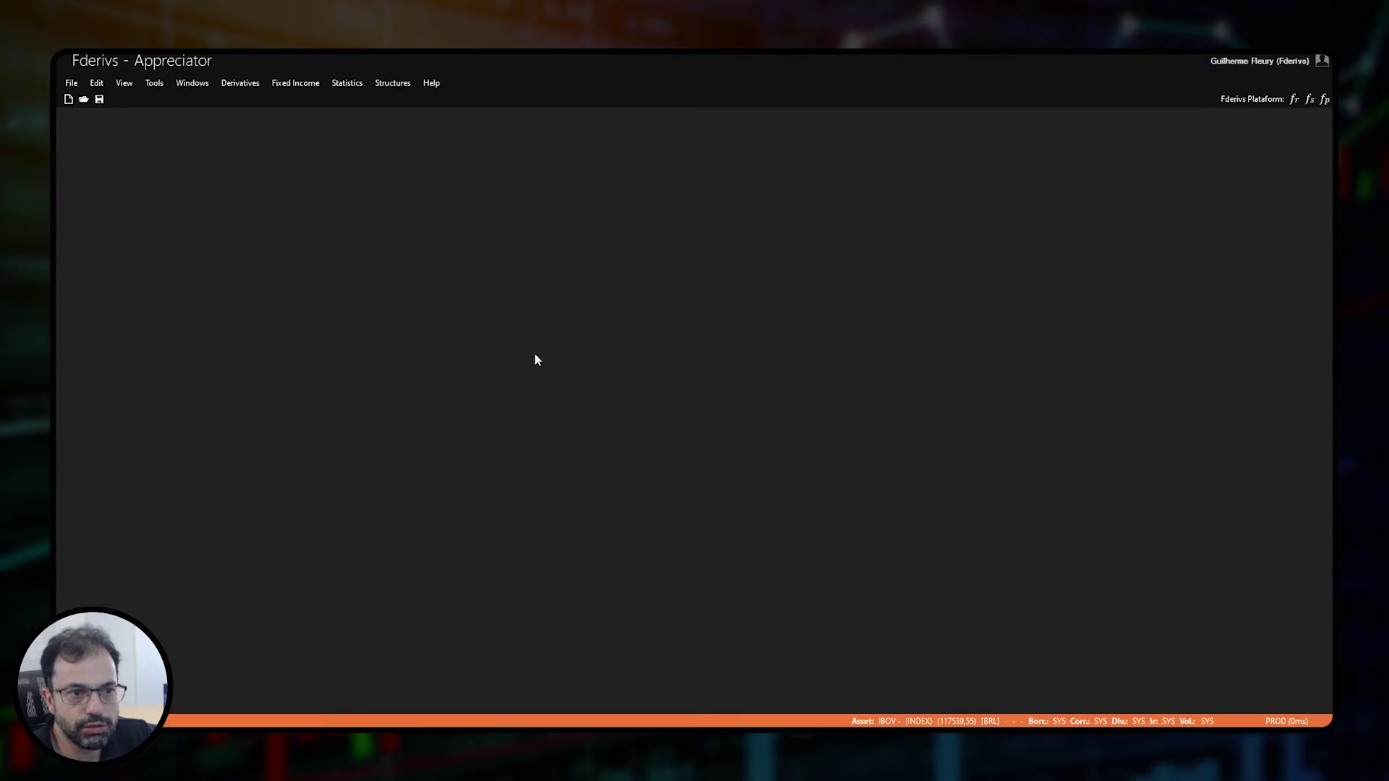
pyautogui.click(240, 84)
pyautogui.click(275, 225)
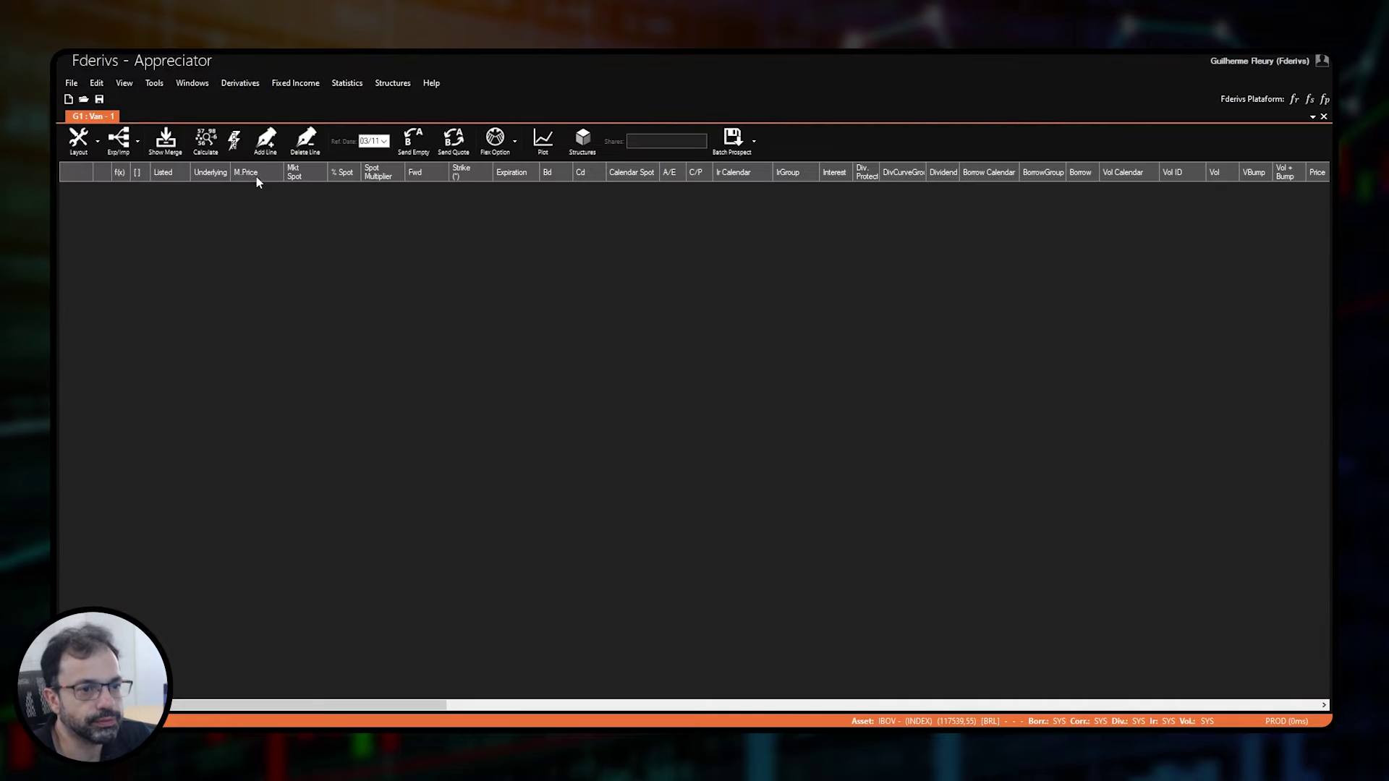
pyautogui.click(265, 139)
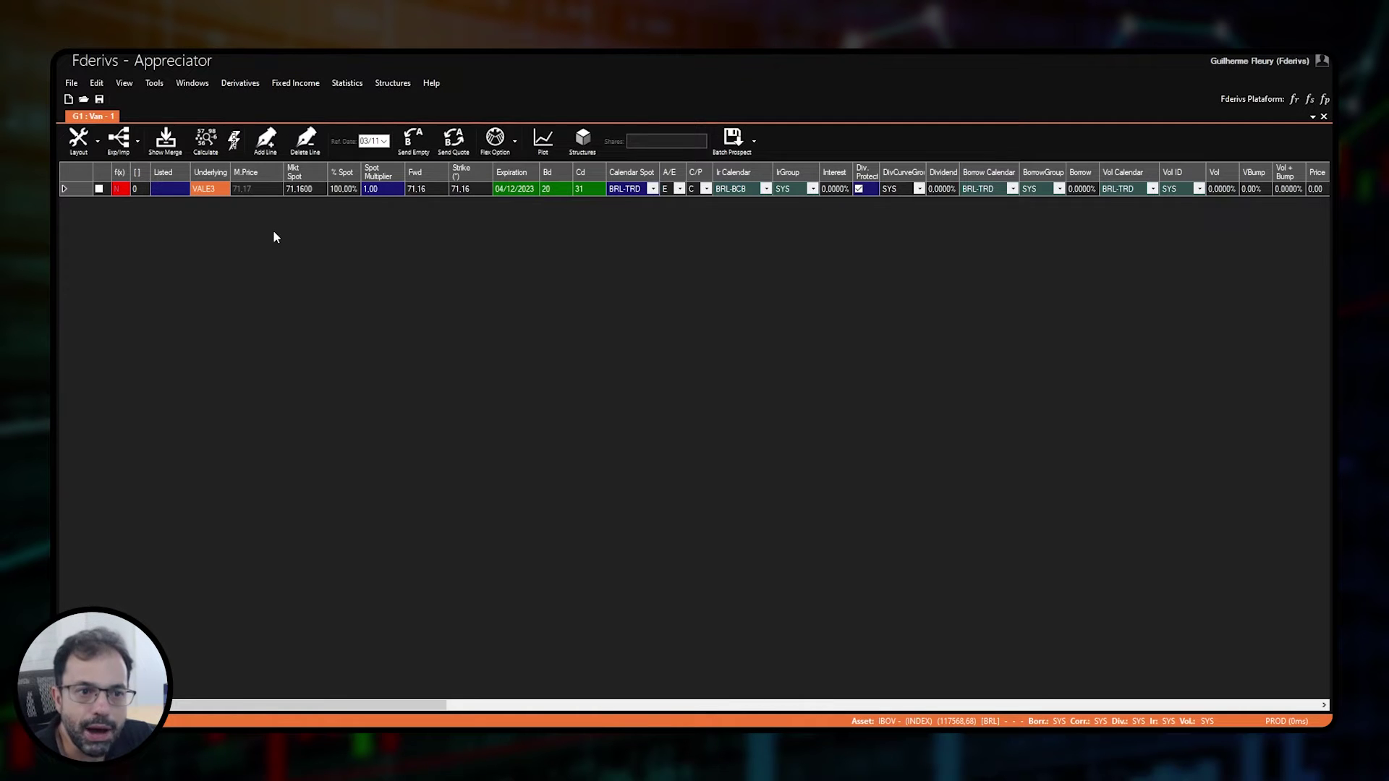
# Show the merged results grid, calculate the VALE3 line and inspect its Interest value under the SYS group
pyautogui.click(165, 140)
pyautogui.click(205, 140)
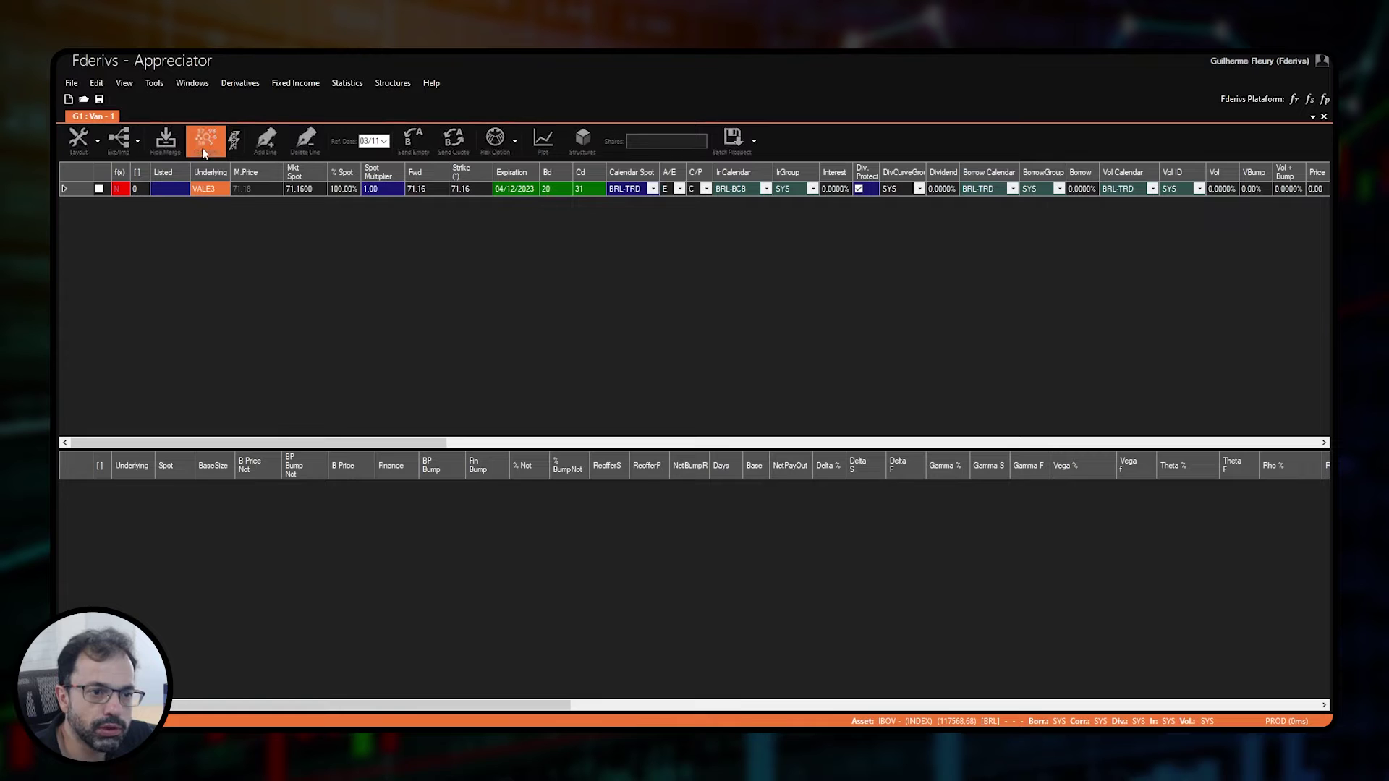
pyautogui.click(249, 191)
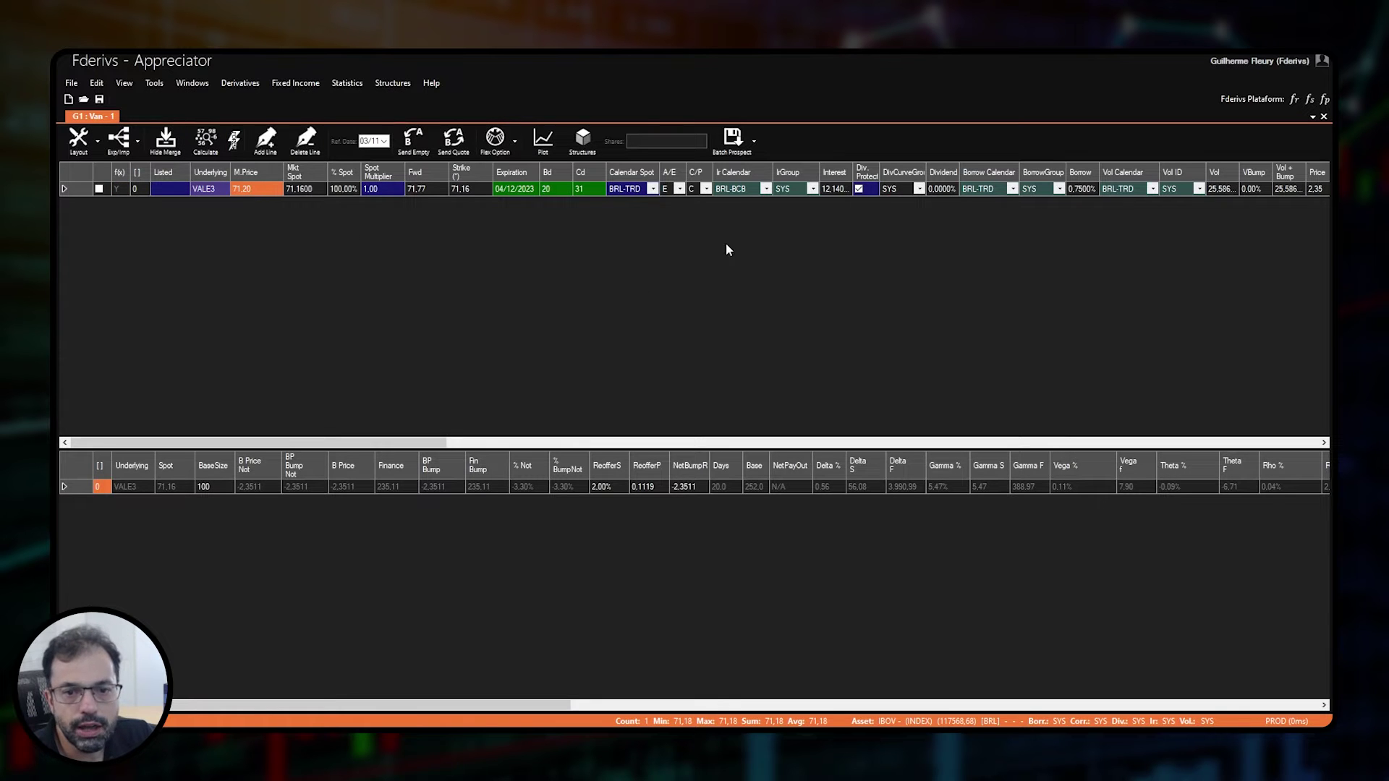
pyautogui.click(833, 191)
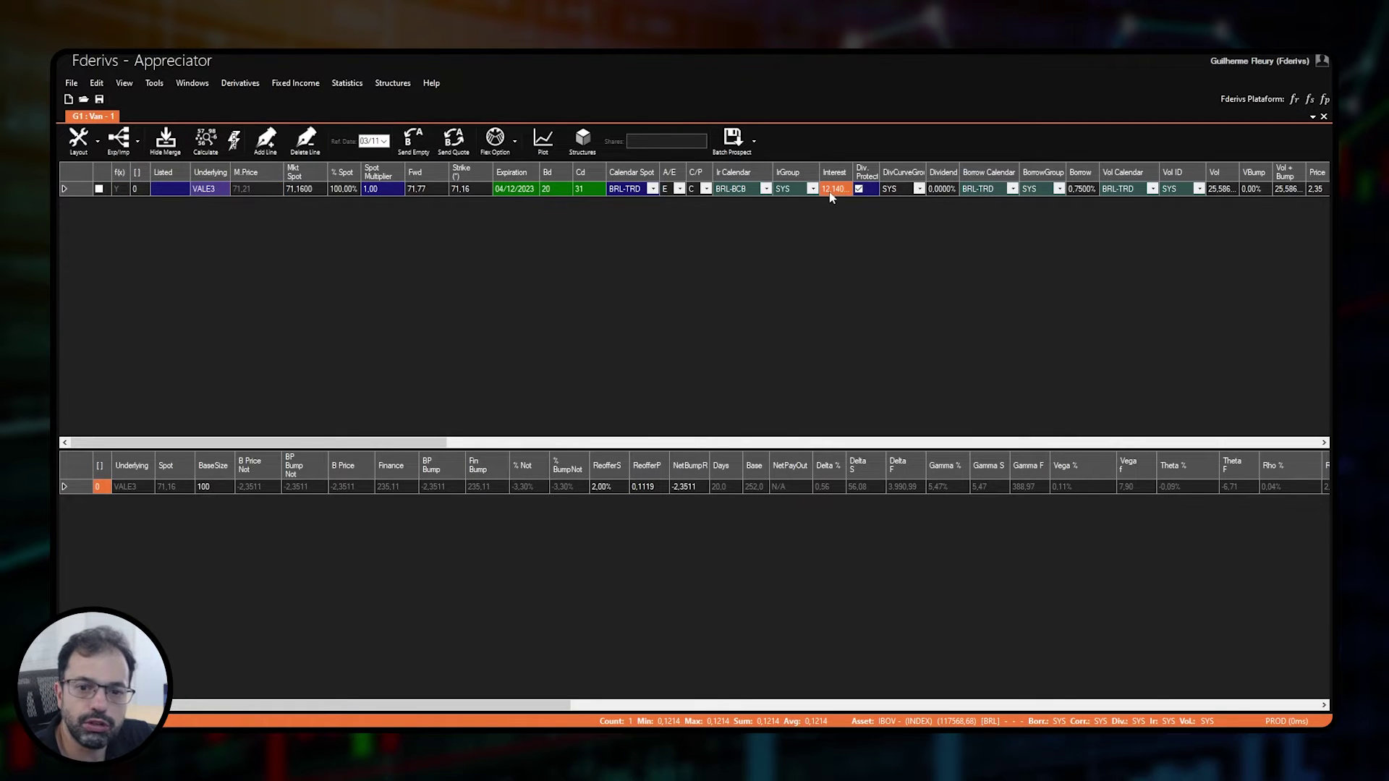
# Show the Properties viewer alongside the option pricing grid
pyautogui.click(138, 142)
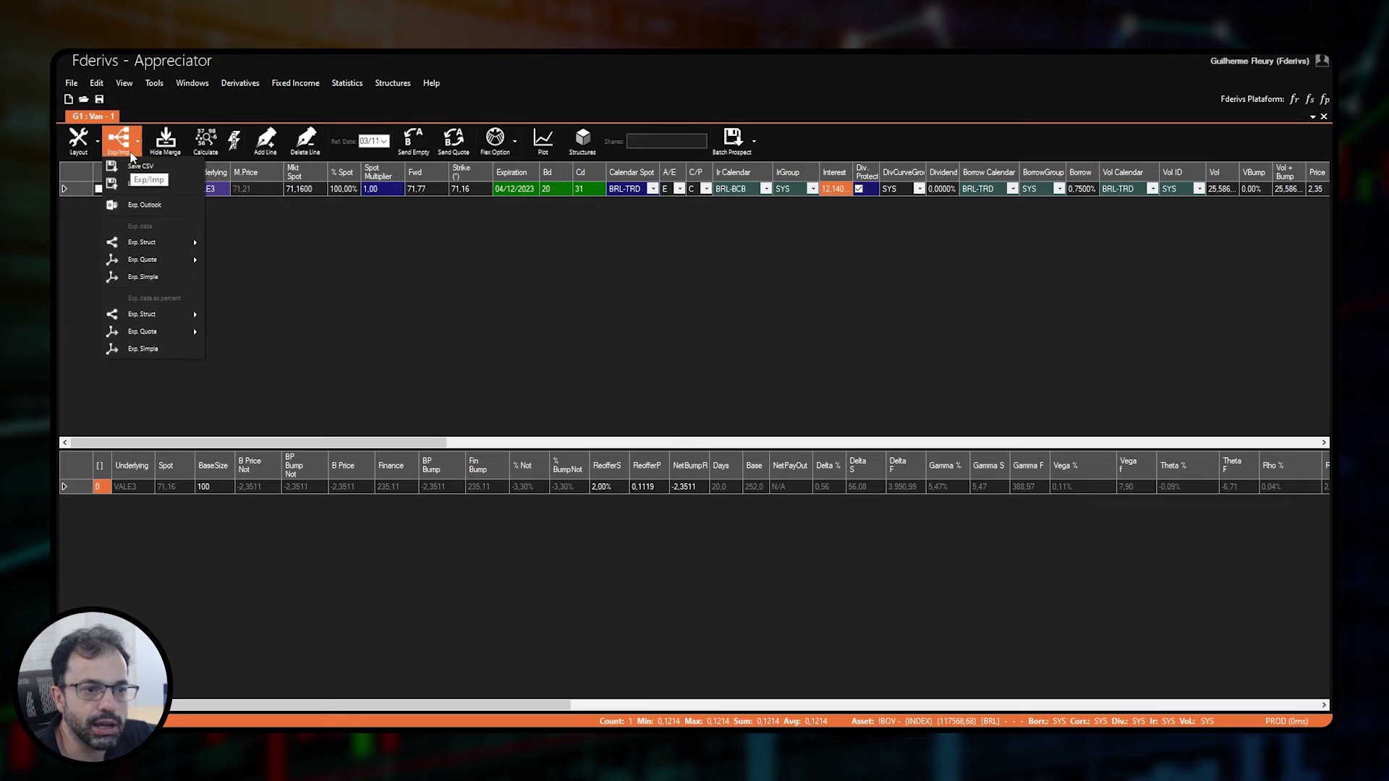
pyautogui.click(138, 149)
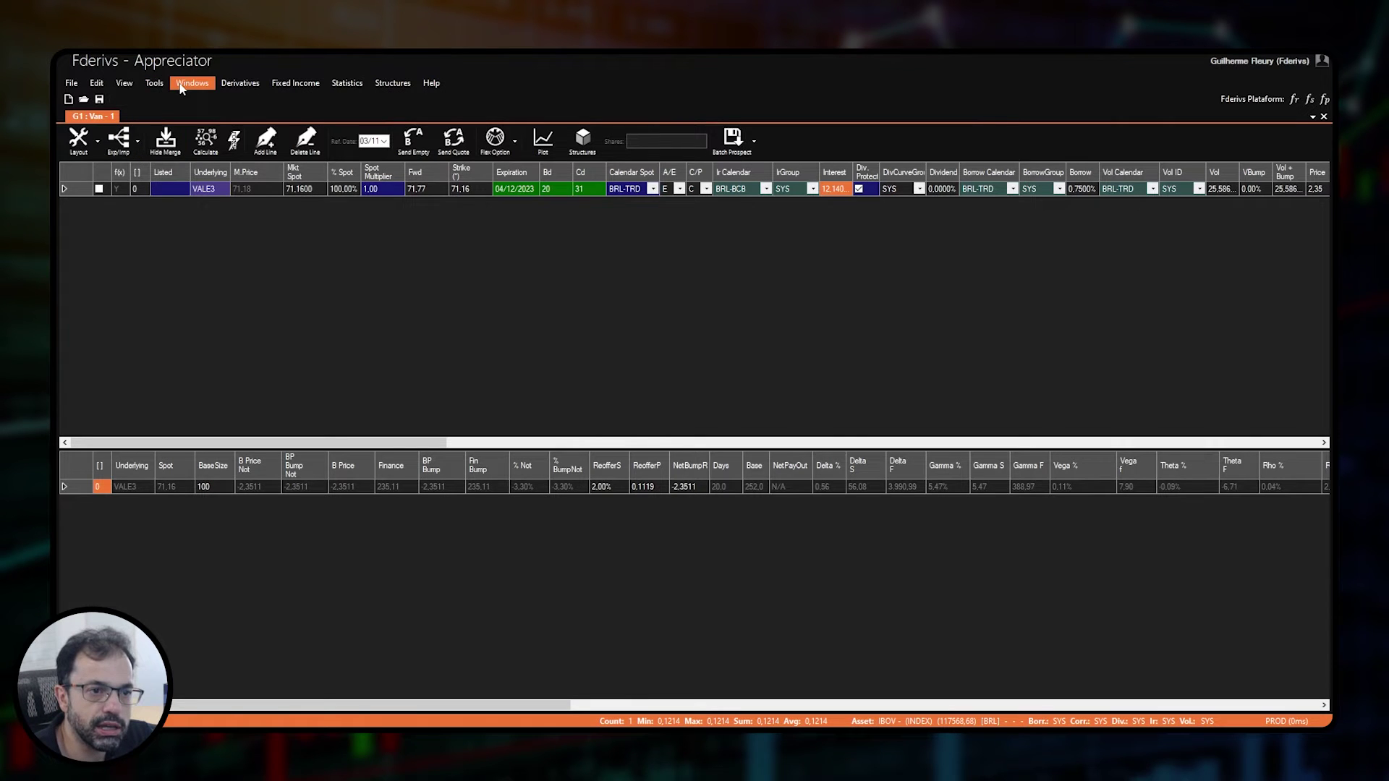
pyautogui.click(154, 83)
pyautogui.moveTo(125, 83)
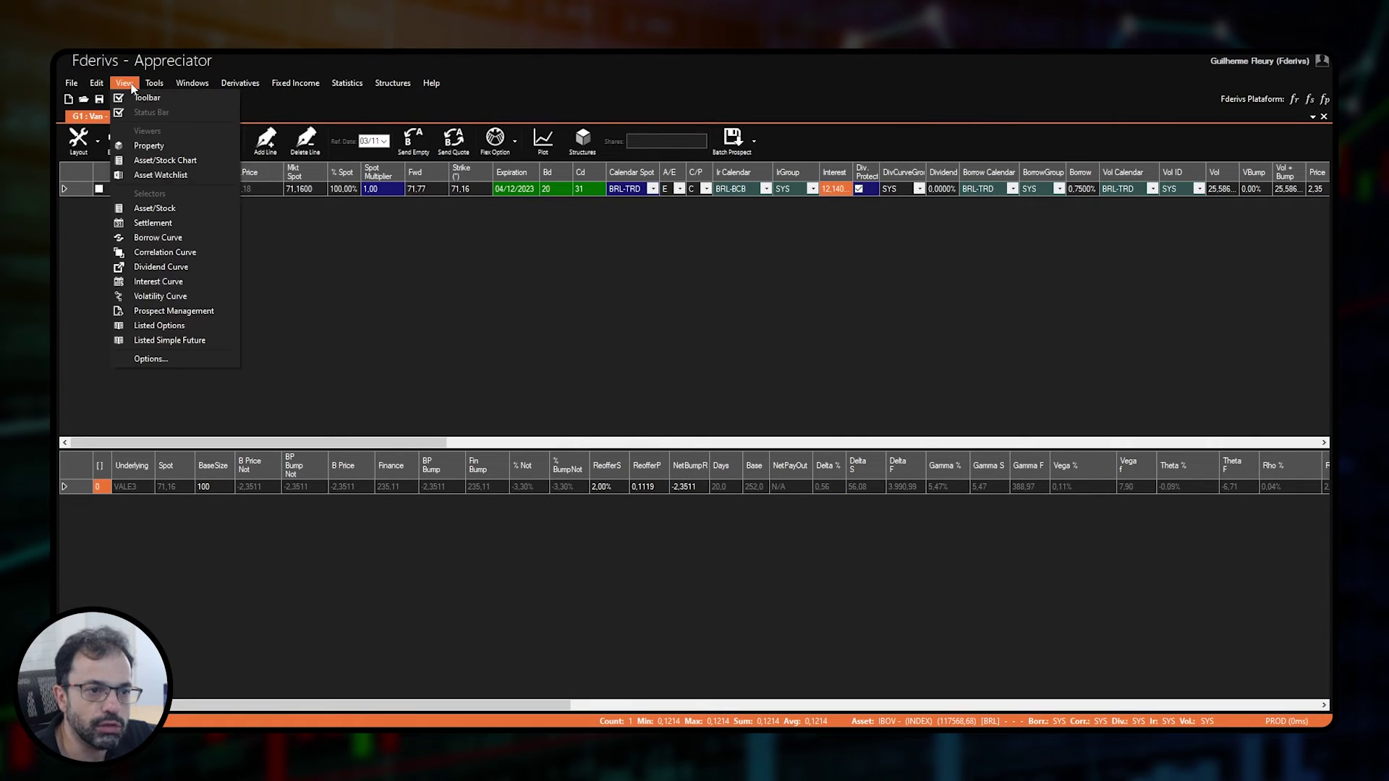
pyautogui.click(172, 147)
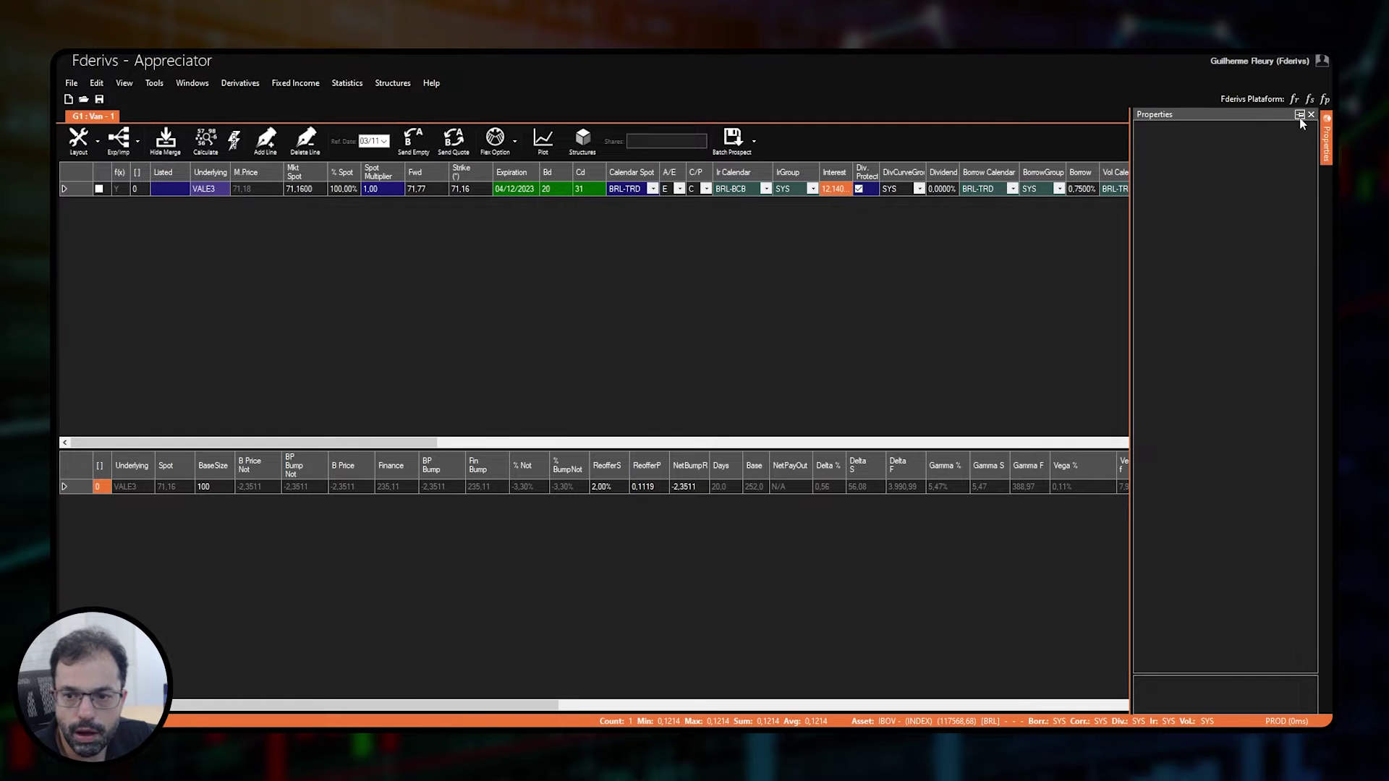
# Inspect the VALE3 line's calculated interest variables and examine its InterestCurveId and curve name
pyautogui.click(262, 191)
pyautogui.scroll(2, 1113, 546)
pyautogui.scroll(-15, 1148, 544)
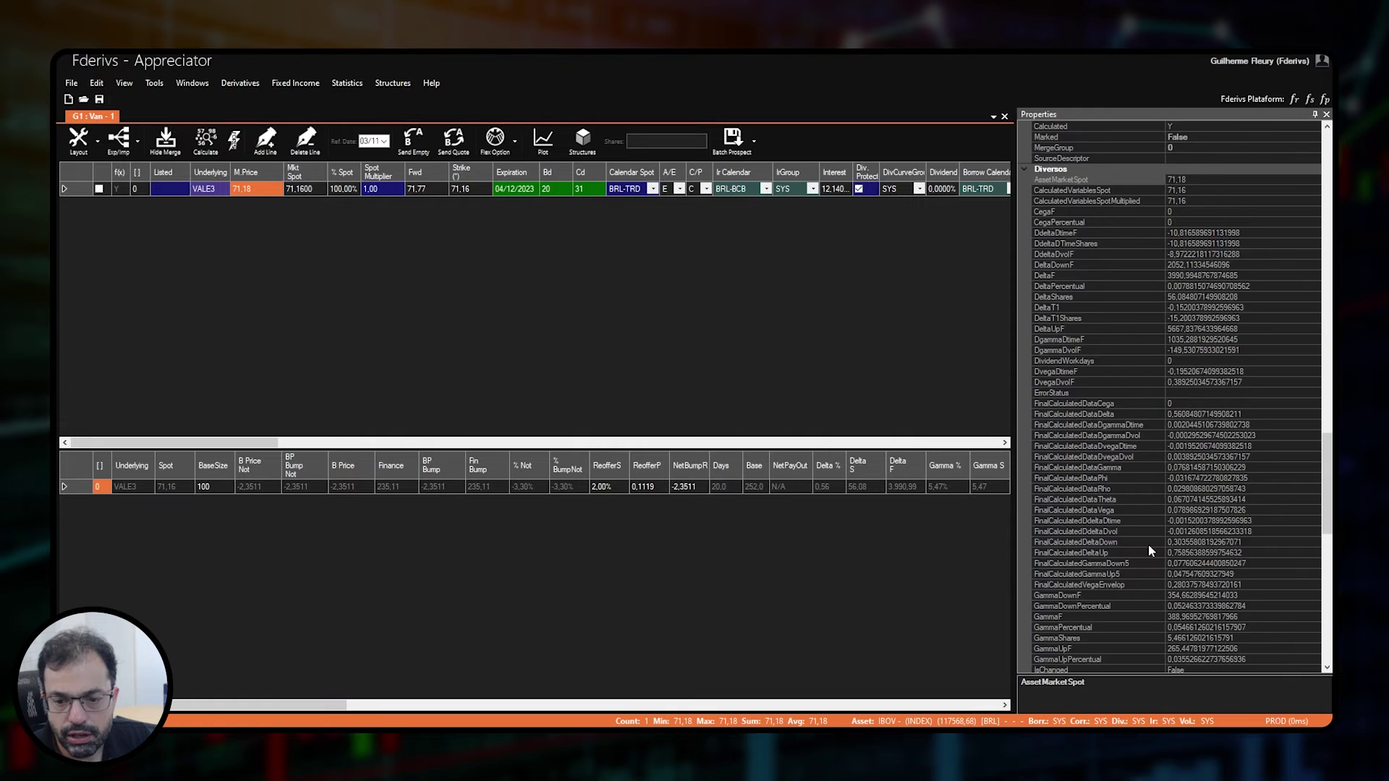
pyautogui.scroll(15, 1147, 556)
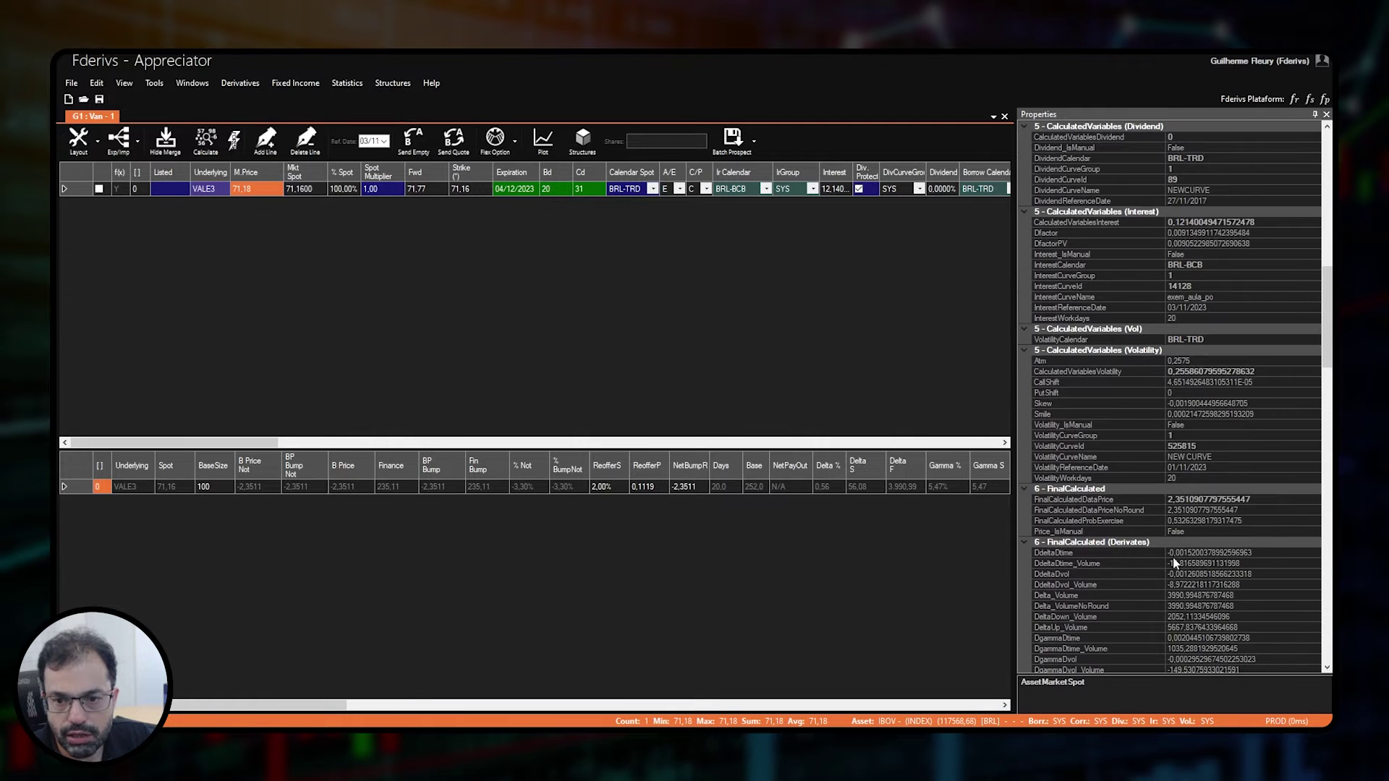
pyautogui.click(1199, 288)
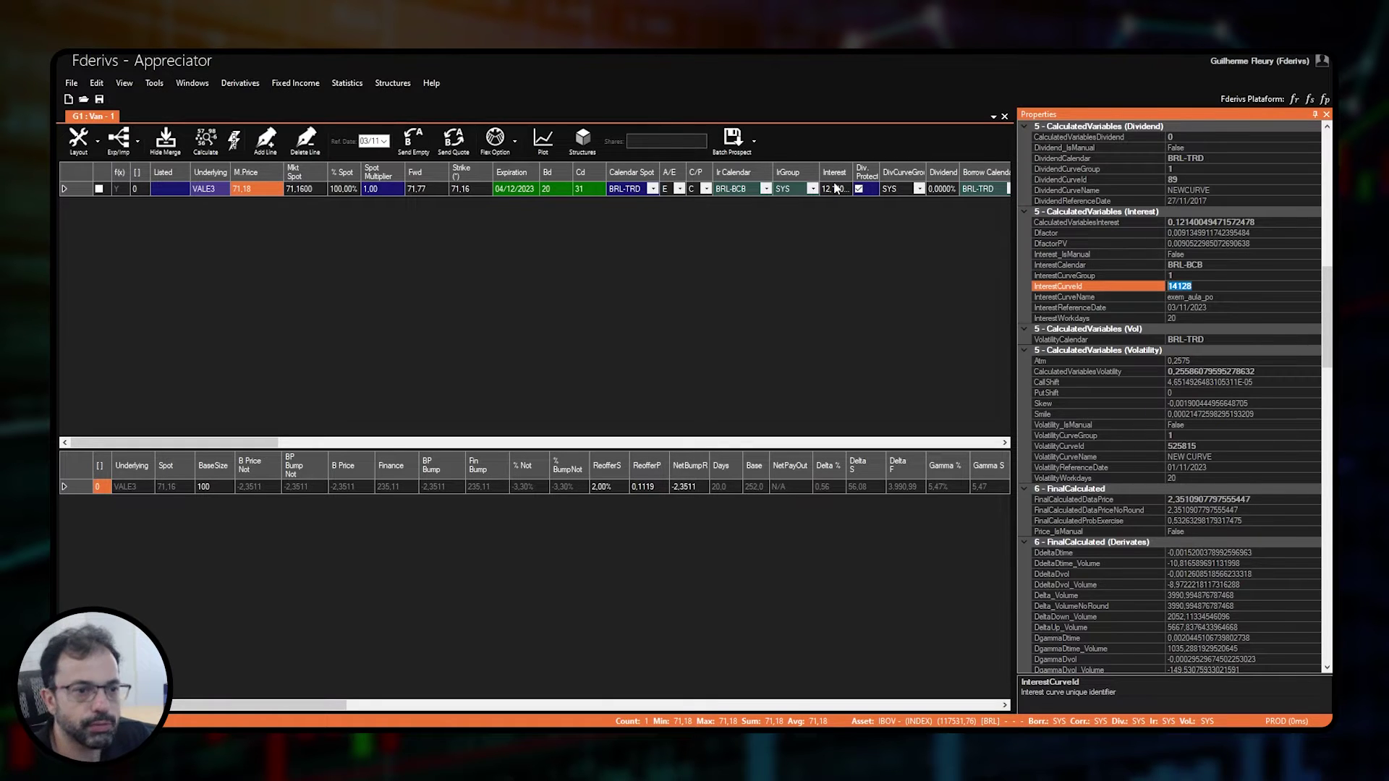
# Add a second VALE3 line with its IrGroup set to TRADER, calculate it and inspect its Interest value
pyautogui.click(265, 139)
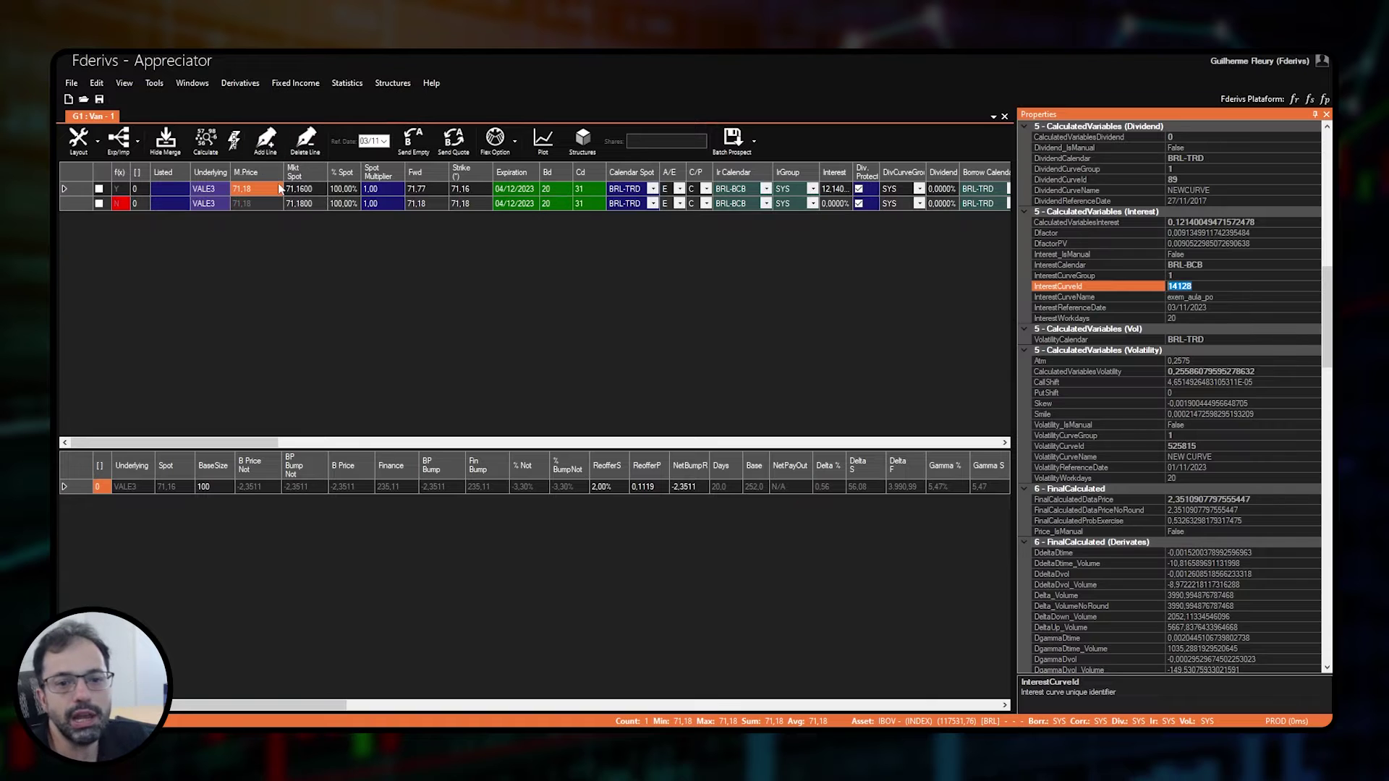
pyautogui.click(812, 204)
pyautogui.click(813, 204)
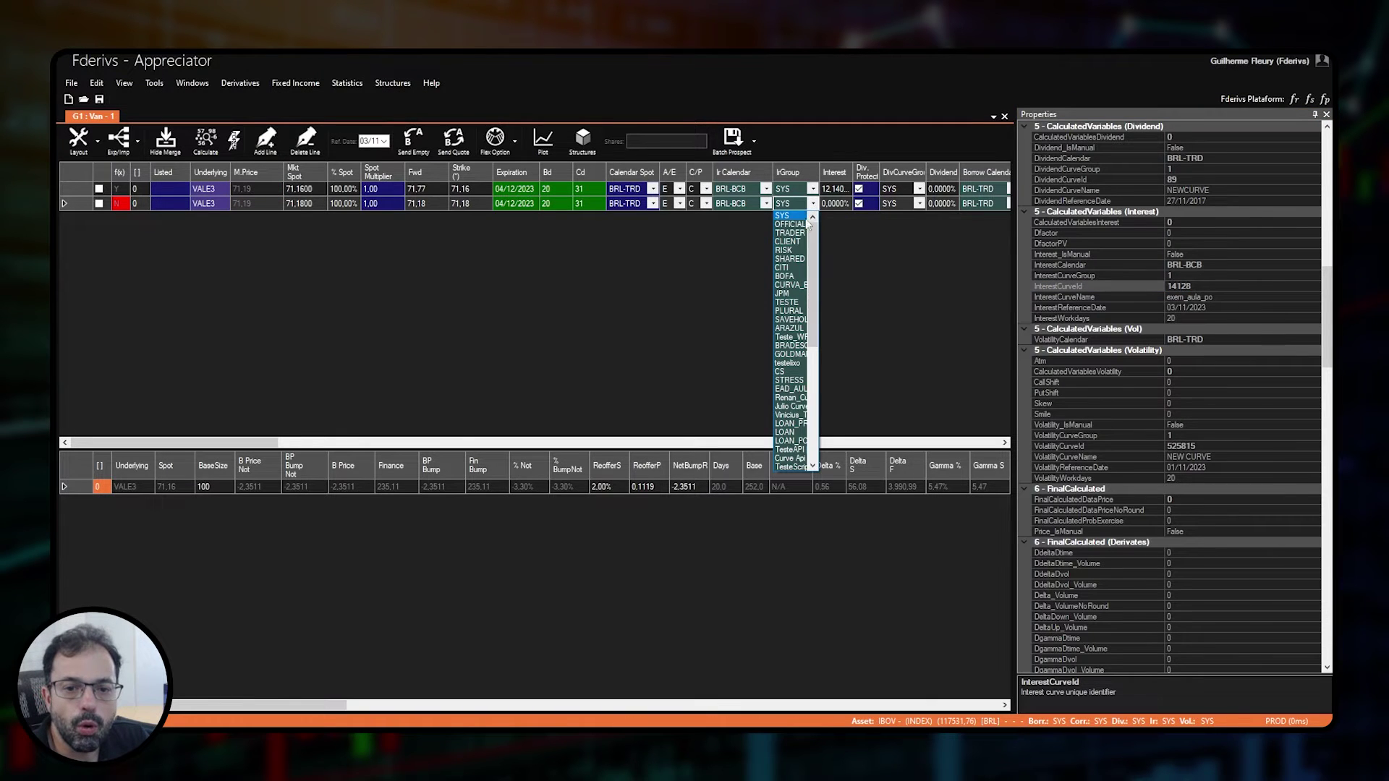
pyautogui.click(803, 233)
pyautogui.click(432, 209)
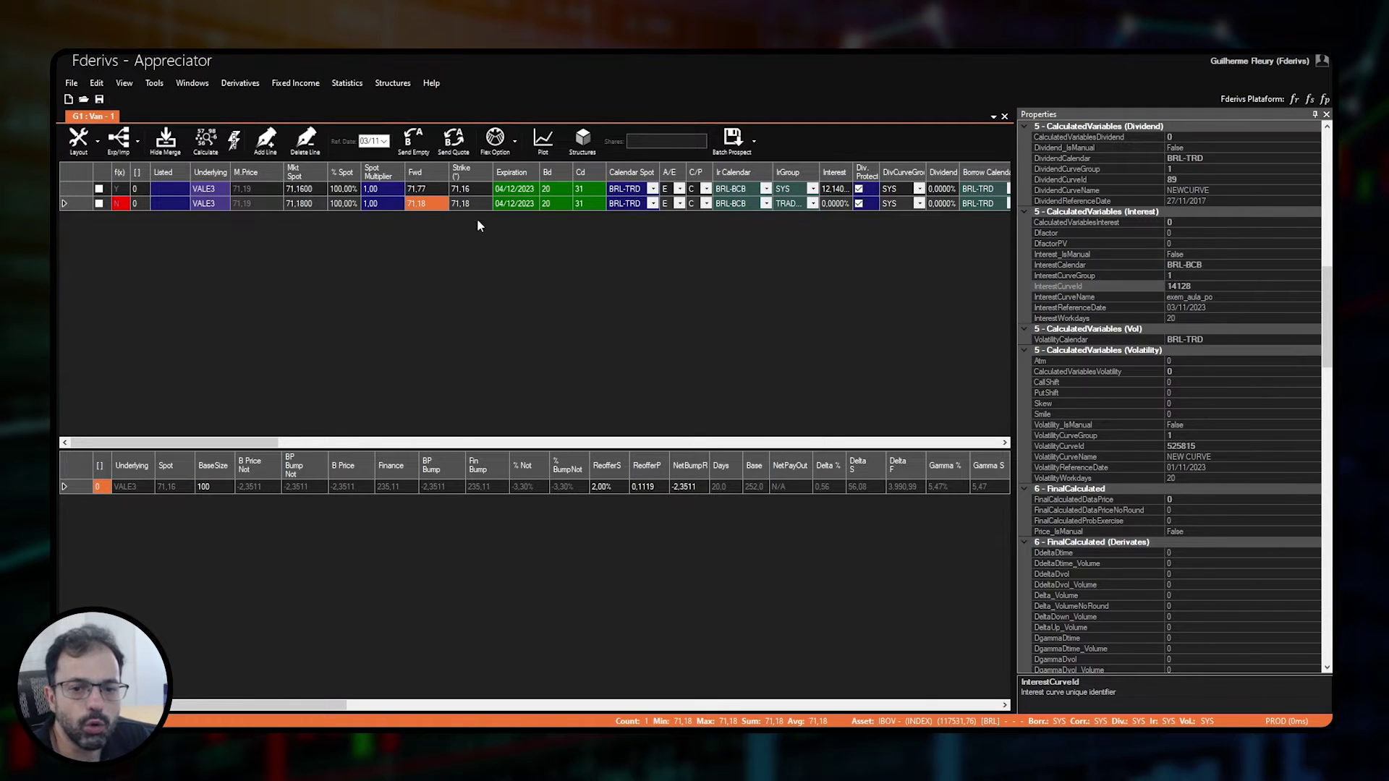
pyautogui.click(205, 139)
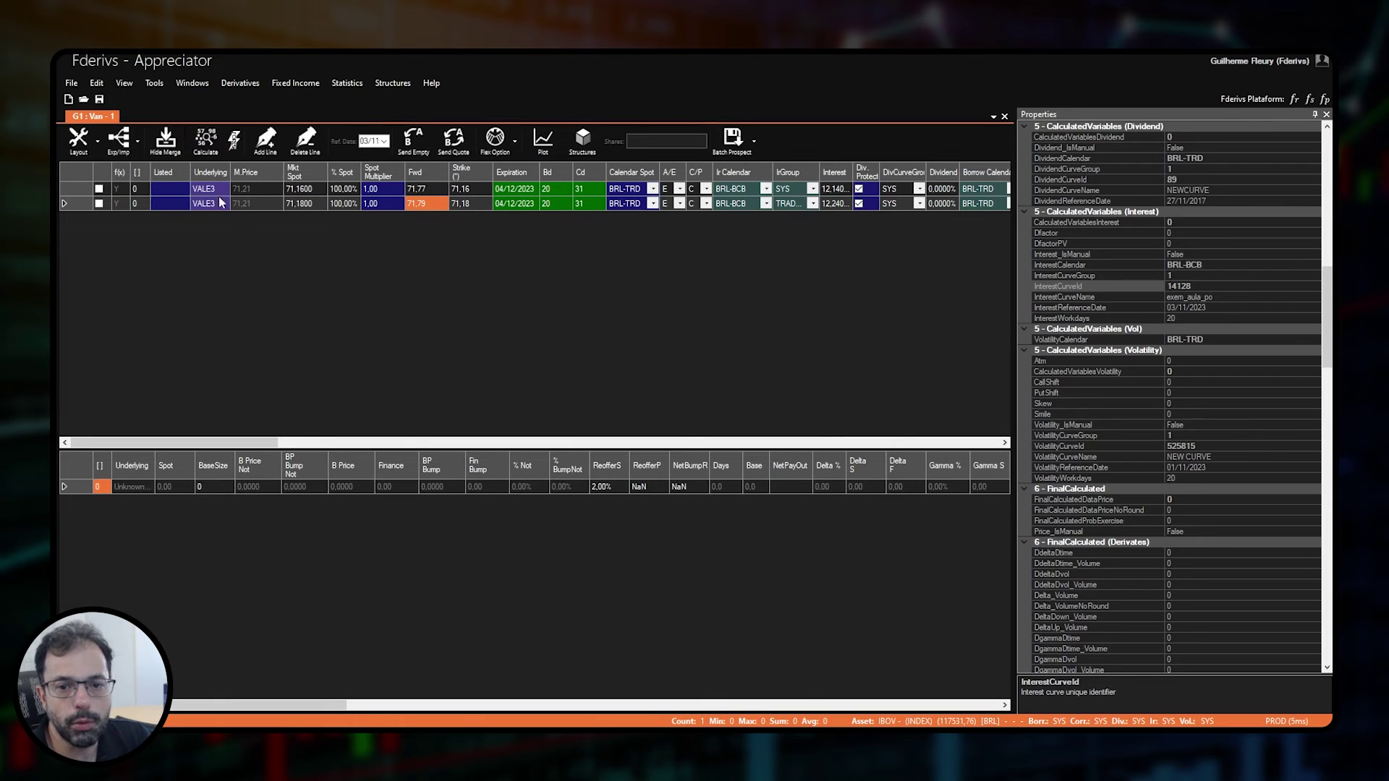
pyautogui.click(833, 205)
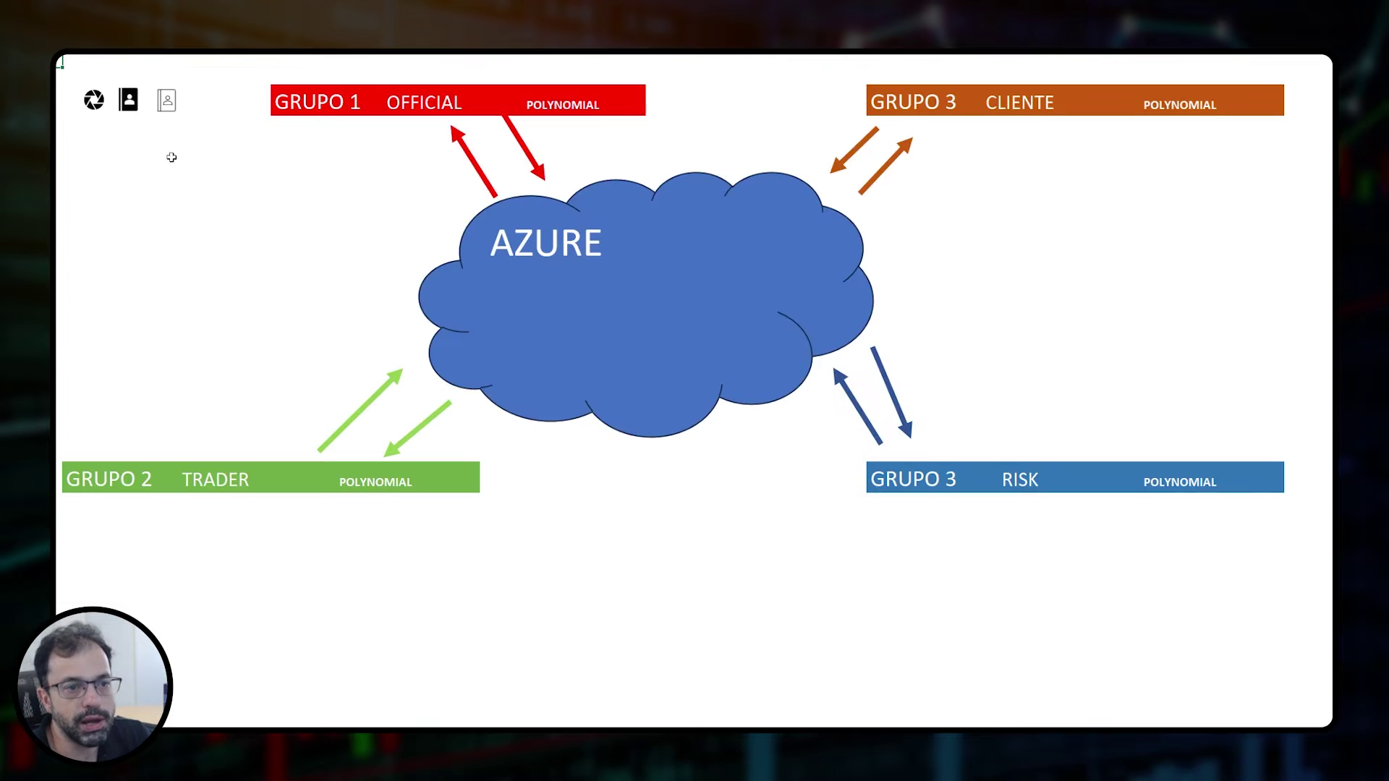
# Switch to the Azure diagrams and examine how each group's Polynomial curves are published and distributed to the users of that group
pyautogui.click(534, 105)
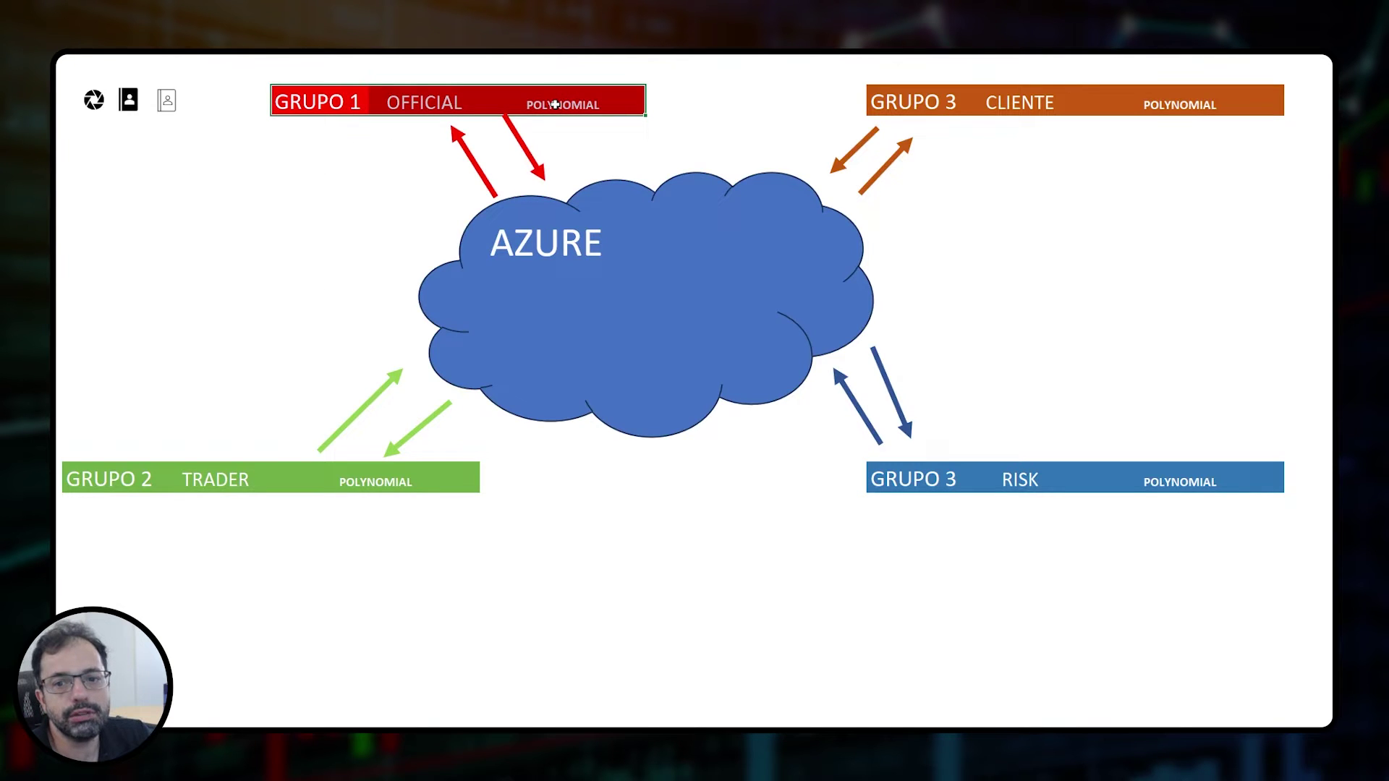
pyautogui.click(217, 476)
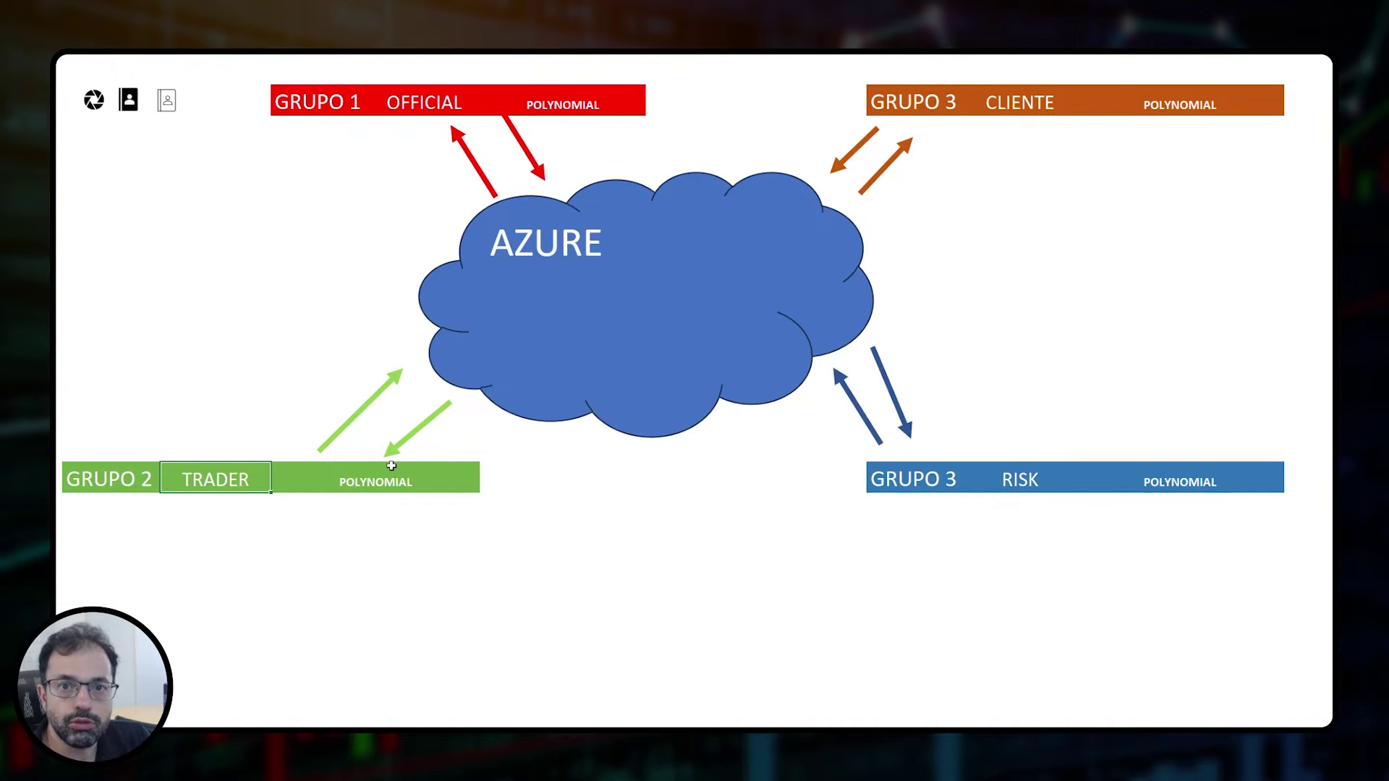
pyautogui.click(94, 99)
pyautogui.click(346, 172)
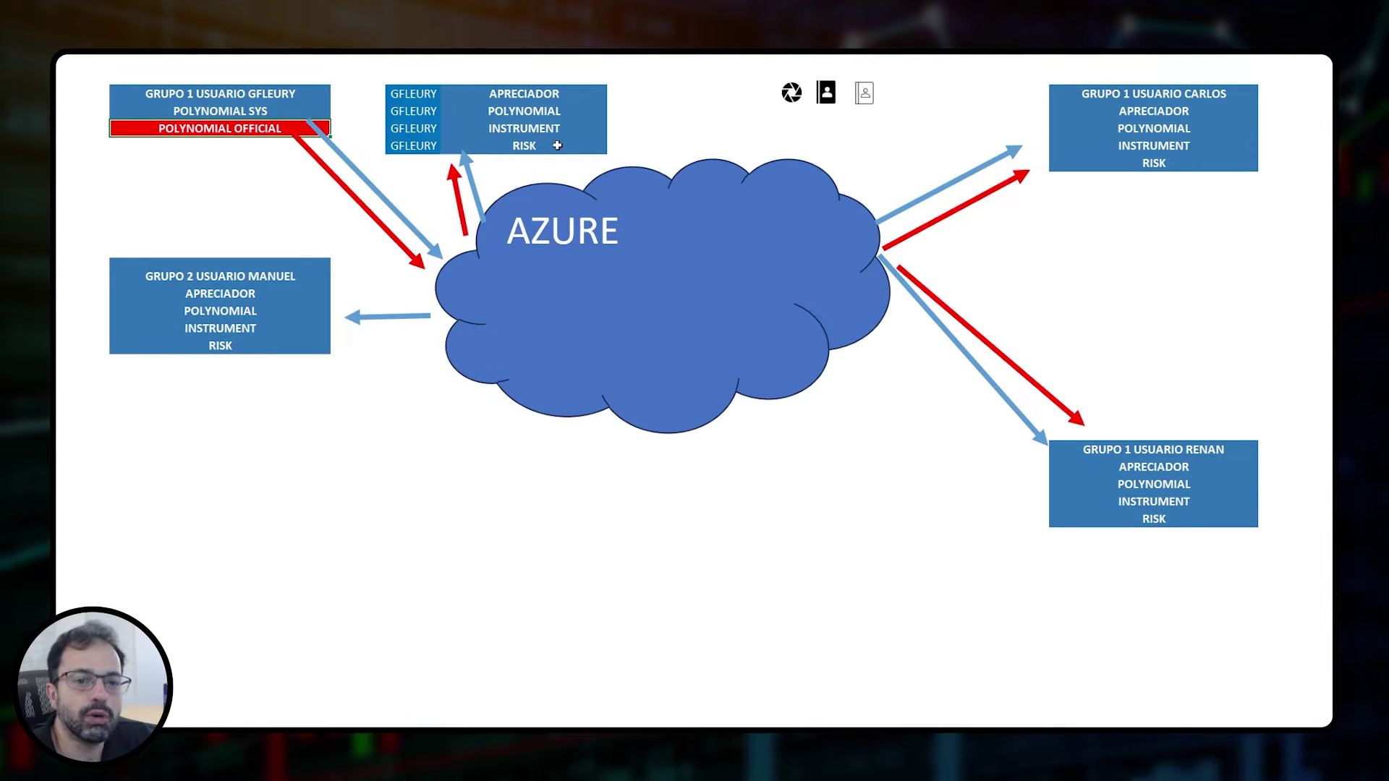
pyautogui.click(420, 114)
pyautogui.click(1196, 90)
pyautogui.click(1197, 451)
pyautogui.click(265, 279)
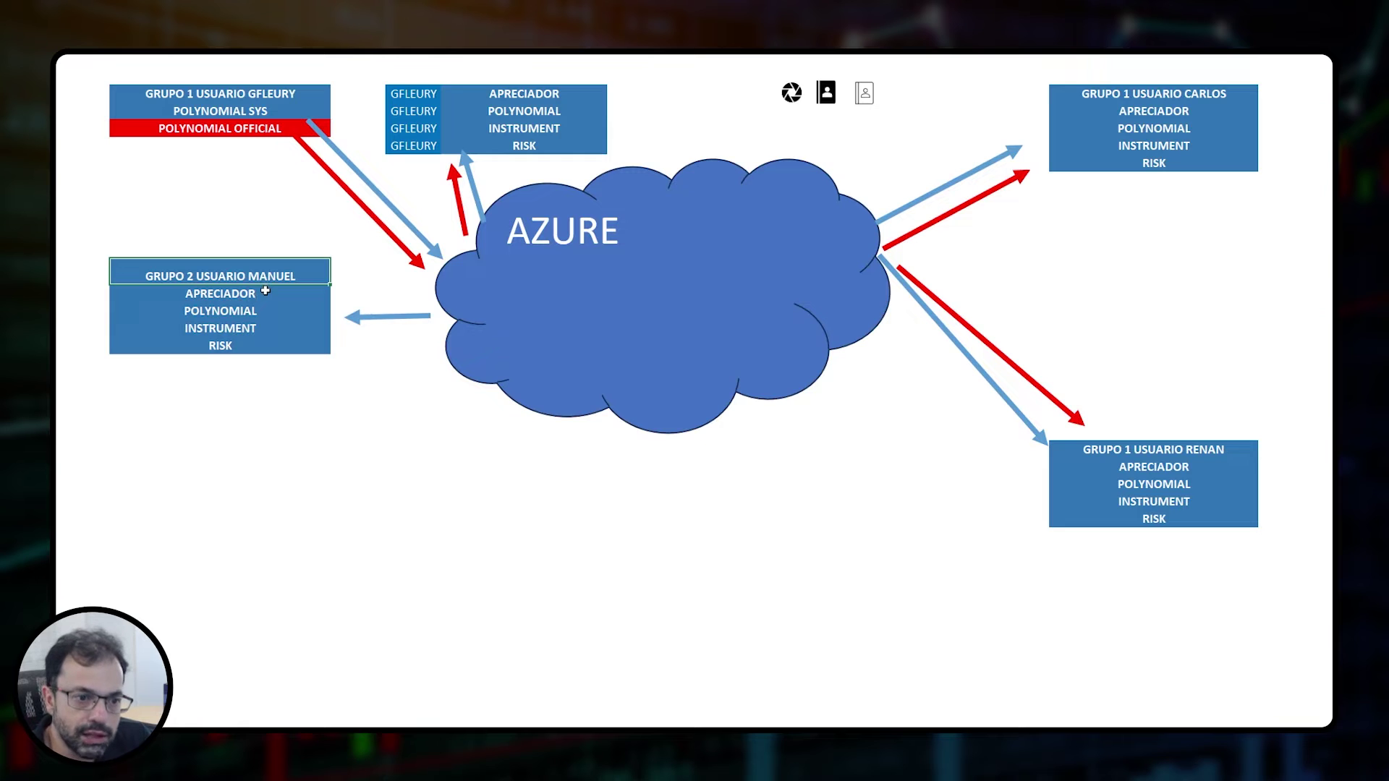
pyautogui.moveTo(240, 294); pyautogui.dragTo(236, 352)
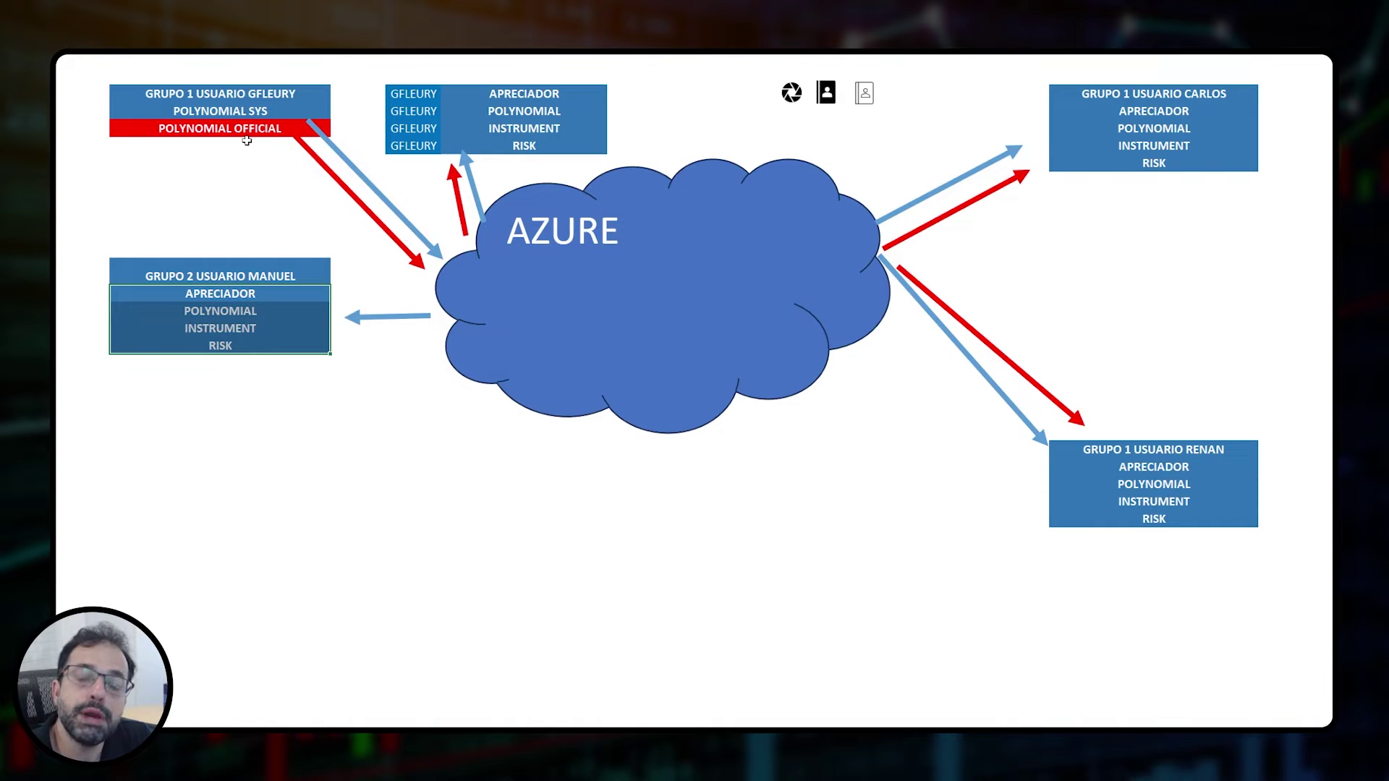
# Switch to Fderivs Polynomial and delete every curve point expiring before 04/01/2027
pyautogui.hotkey('alt', 'Tab')
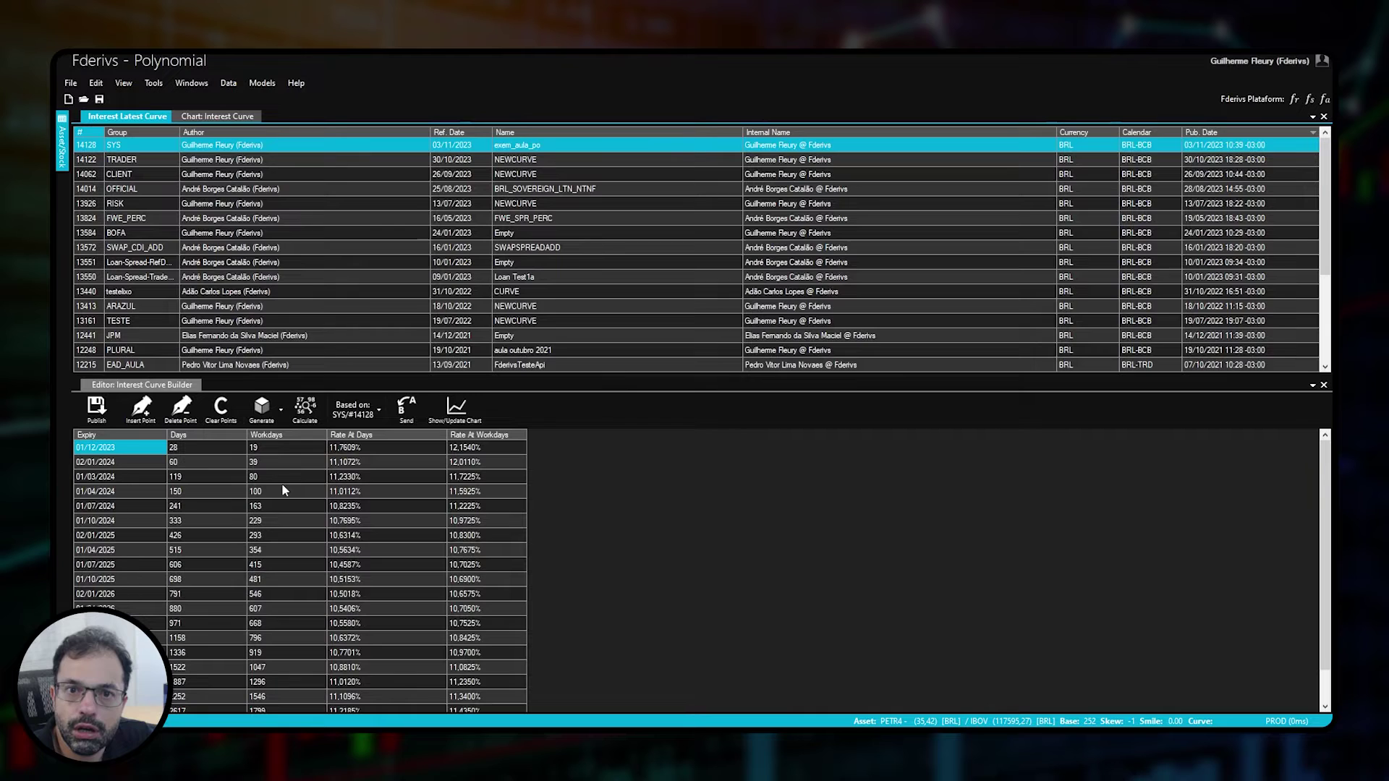
pyautogui.click(262, 536)
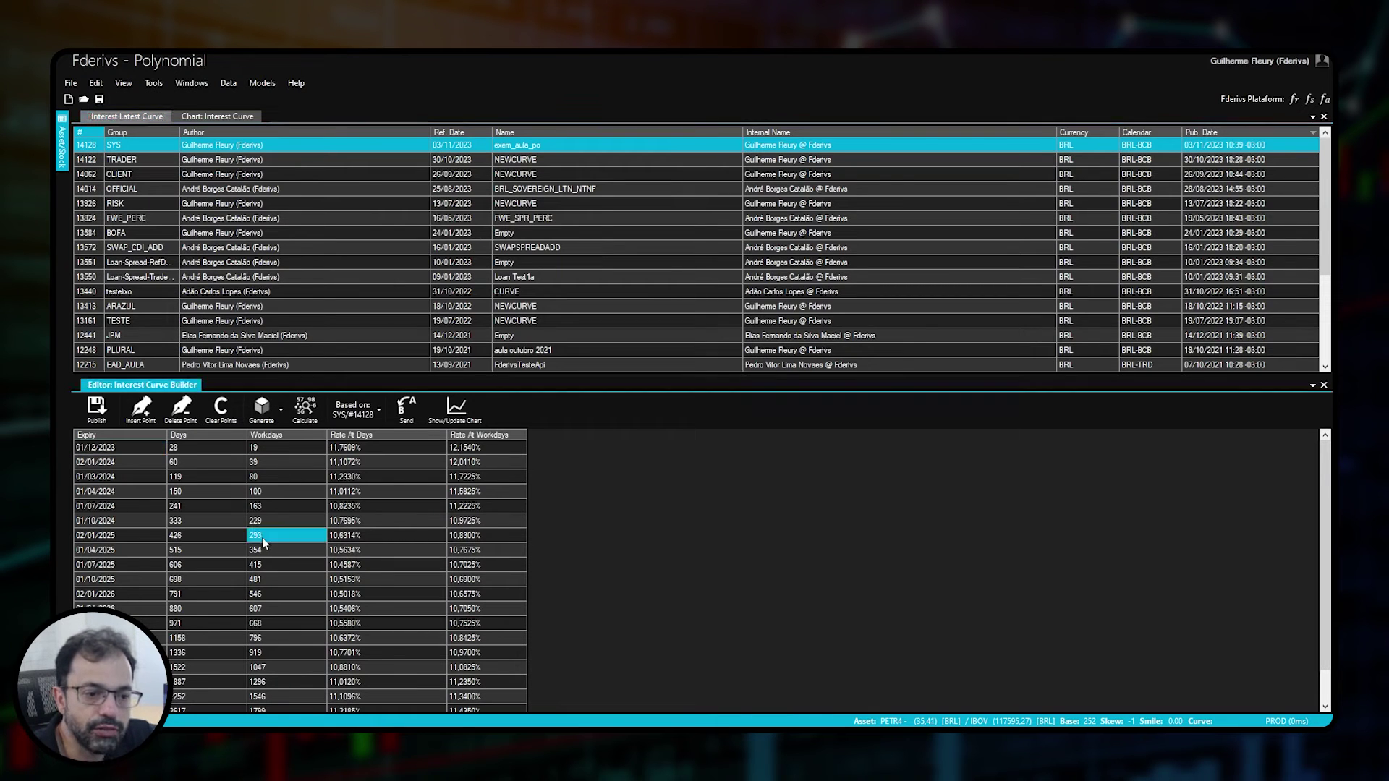
pyautogui.click(276, 450)
pyautogui.click(195, 420)
pyautogui.click(195, 420)
pyautogui.click(195, 420)
pyautogui.click(196, 420)
pyautogui.click(195, 420)
pyautogui.click(196, 419)
pyautogui.click(196, 420)
pyautogui.click(195, 420)
pyautogui.click(196, 420)
pyautogui.click(195, 420)
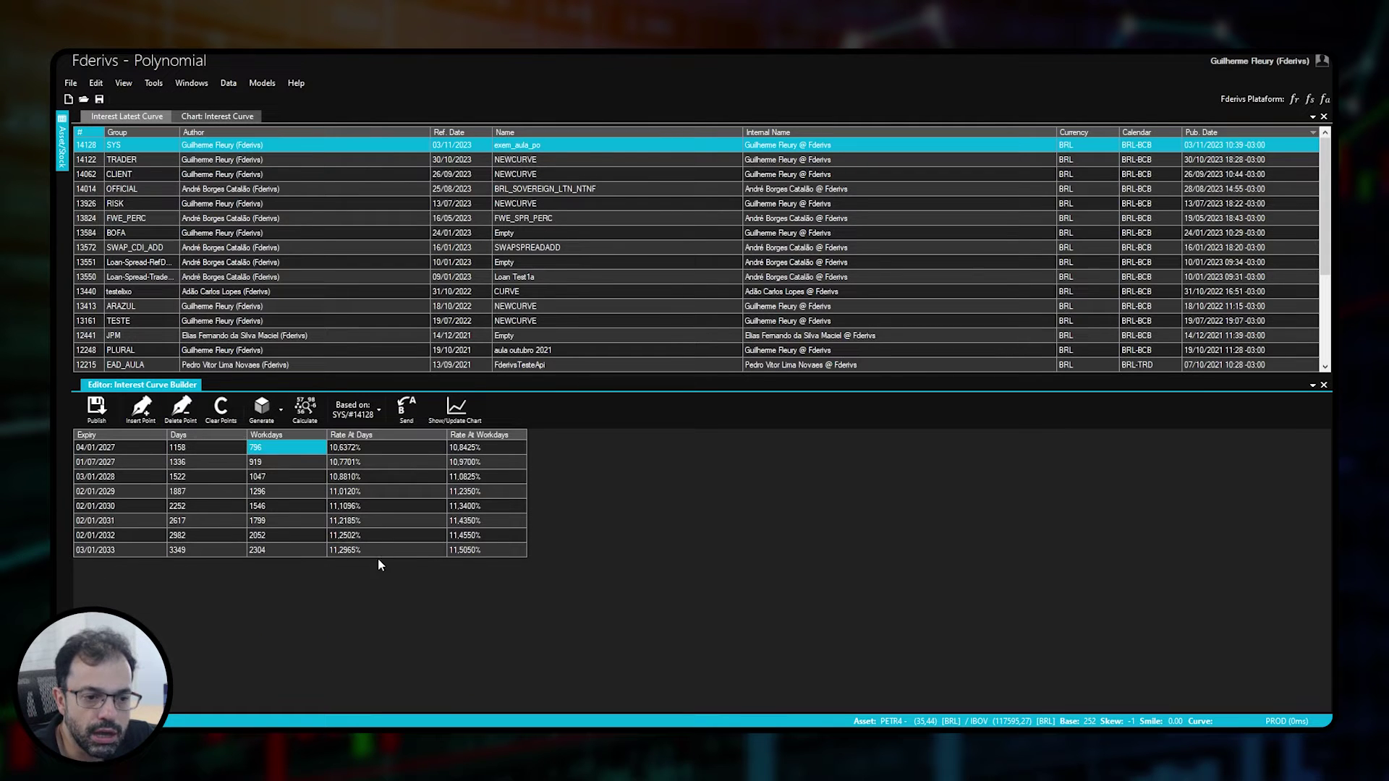
# Set the workdays of the first two curve points to 21 and 42
pyautogui.write('21')
pyautogui.press('Return')
pyautogui.write('42')
pyautogui.press('Tab')
pyautogui.press('Tab')
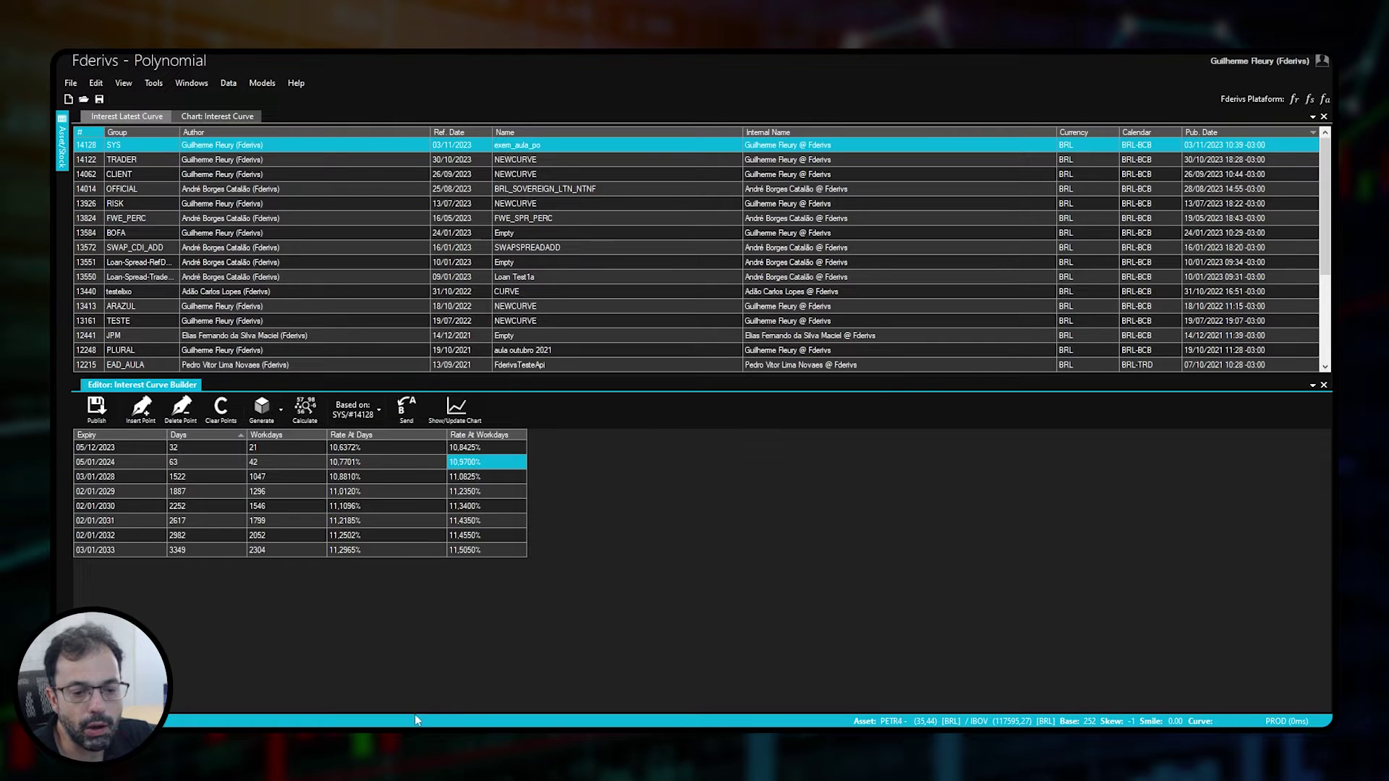
# Switch to Fderivs Appreciator and check the TRADER line's expiration, Interest value and interest group
pyautogui.click(463, 745)
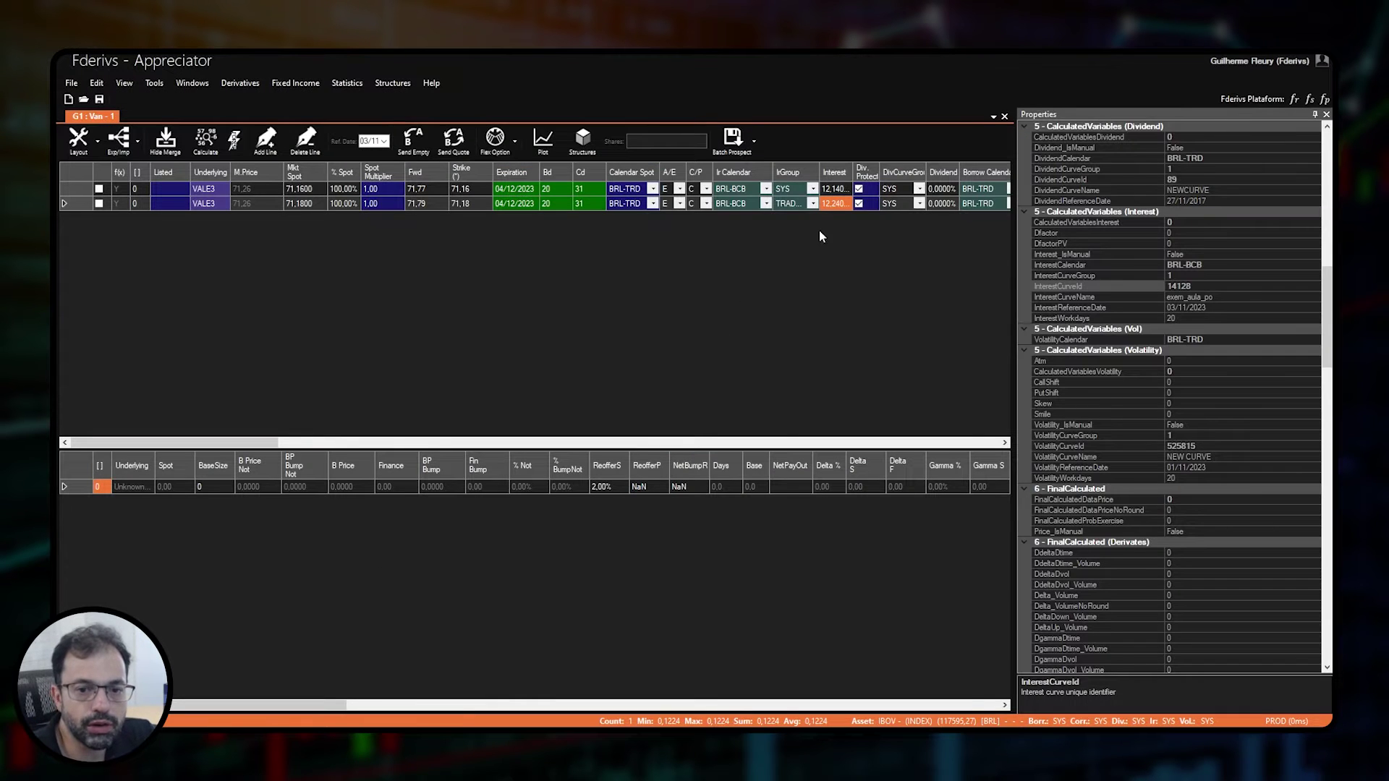
pyautogui.click(527, 206)
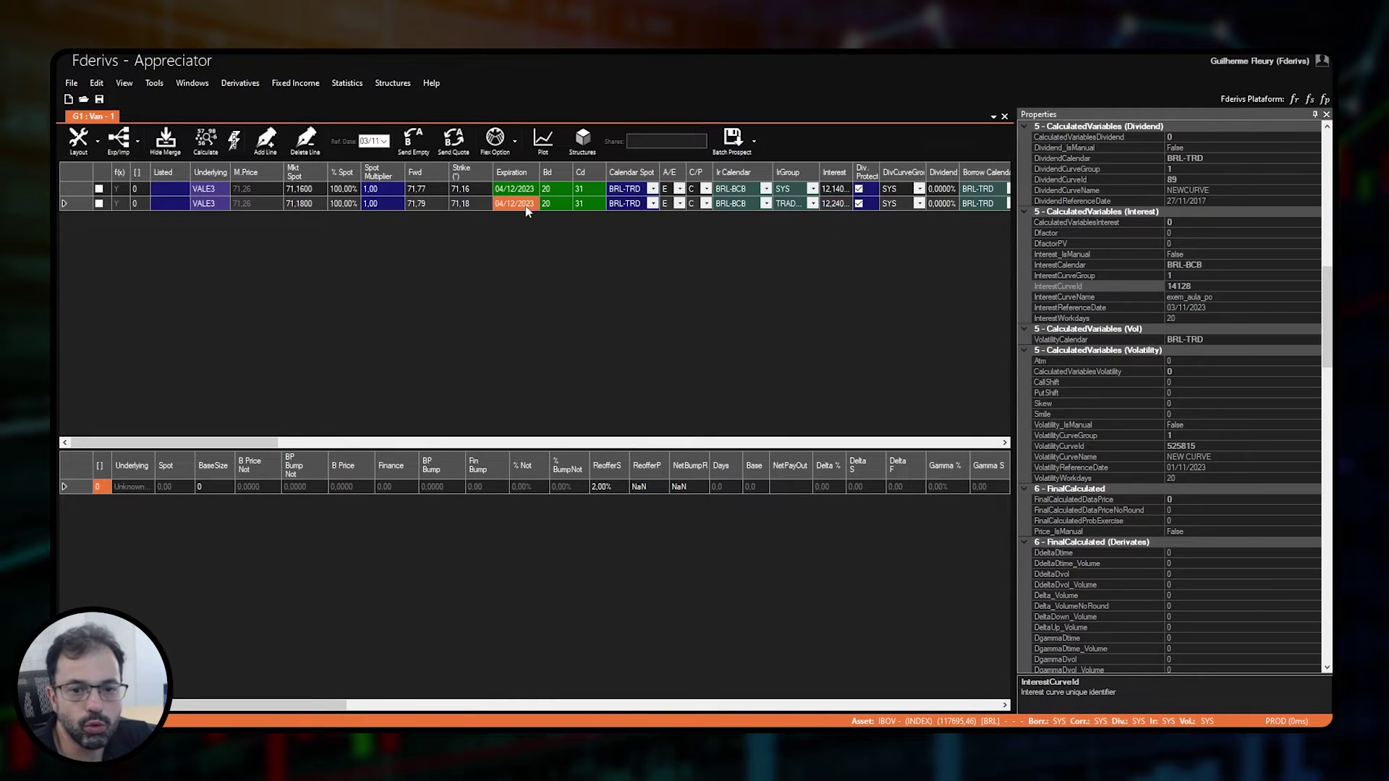
pyautogui.click(837, 205)
pyautogui.click(794, 208)
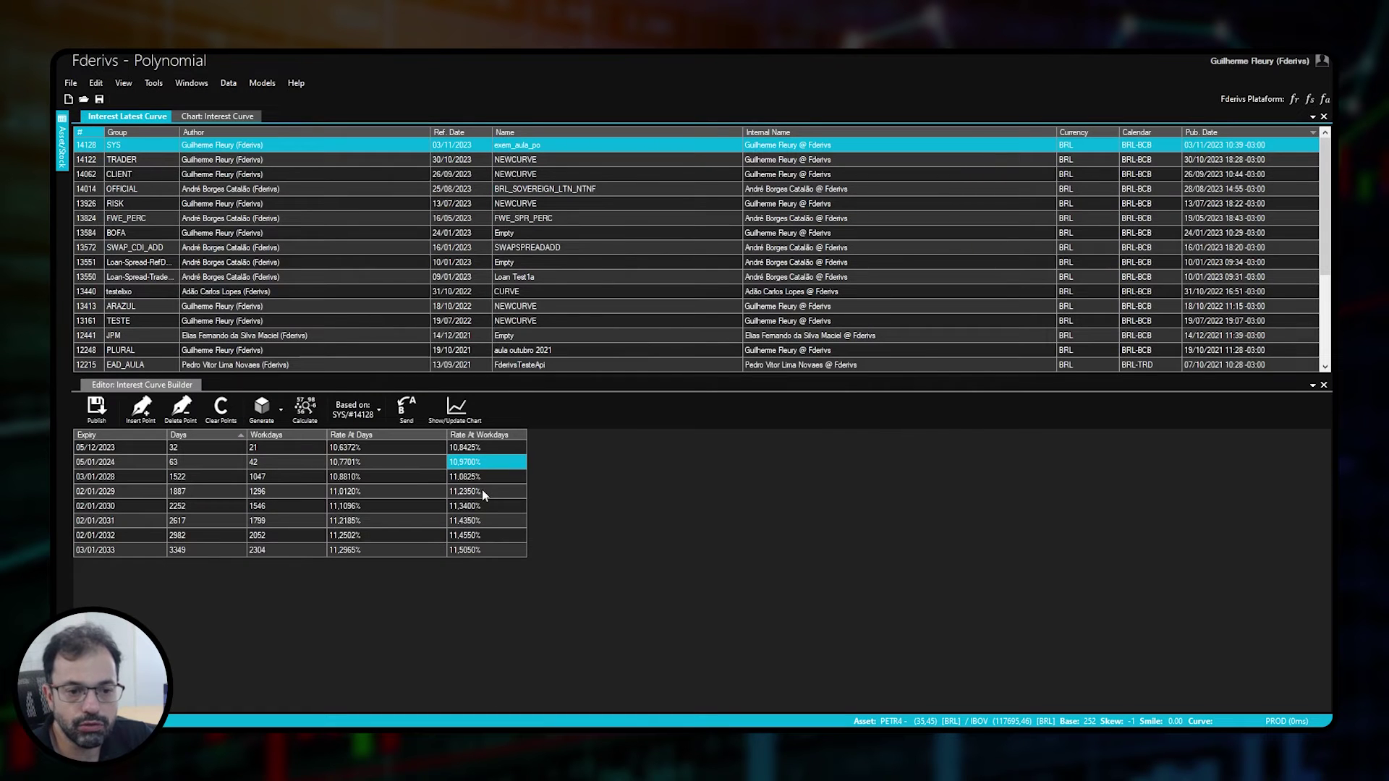
# In Polynomial, set Rate At Workdays to 2% for all the curve points and update the interest curve chart
pyautogui.click(479, 450)
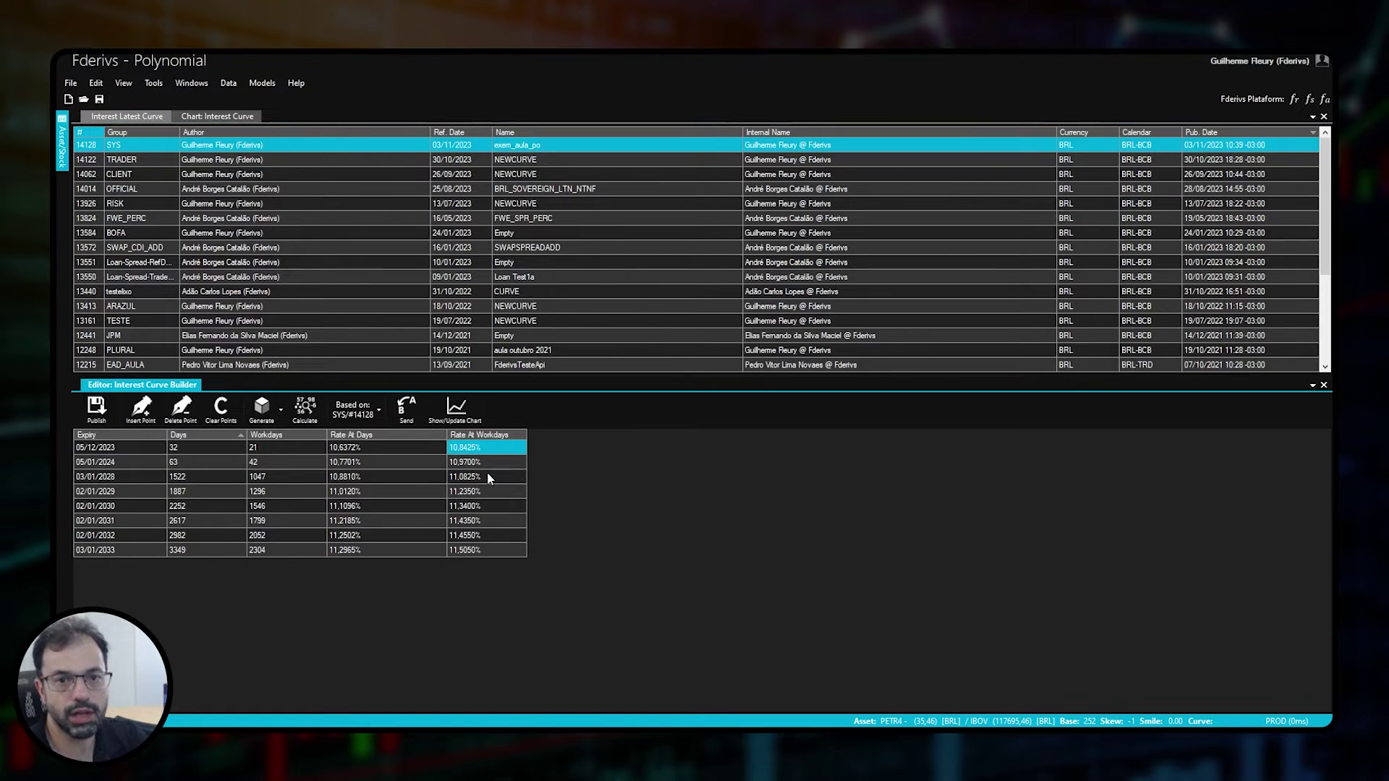
pyautogui.write('2 2 2 2 2 2 ')
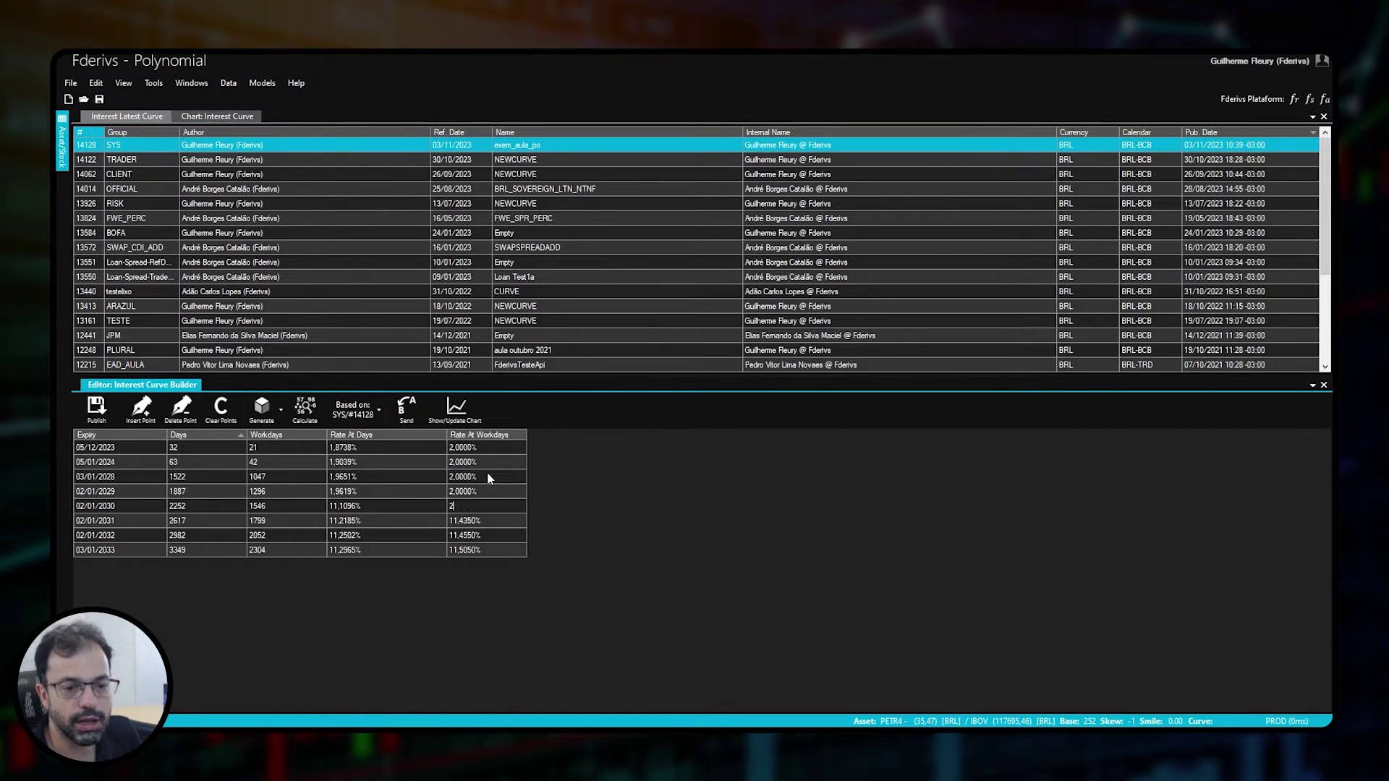
pyautogui.write('2')
pyautogui.press('Return')
pyautogui.write('2')
pyautogui.press('Return')
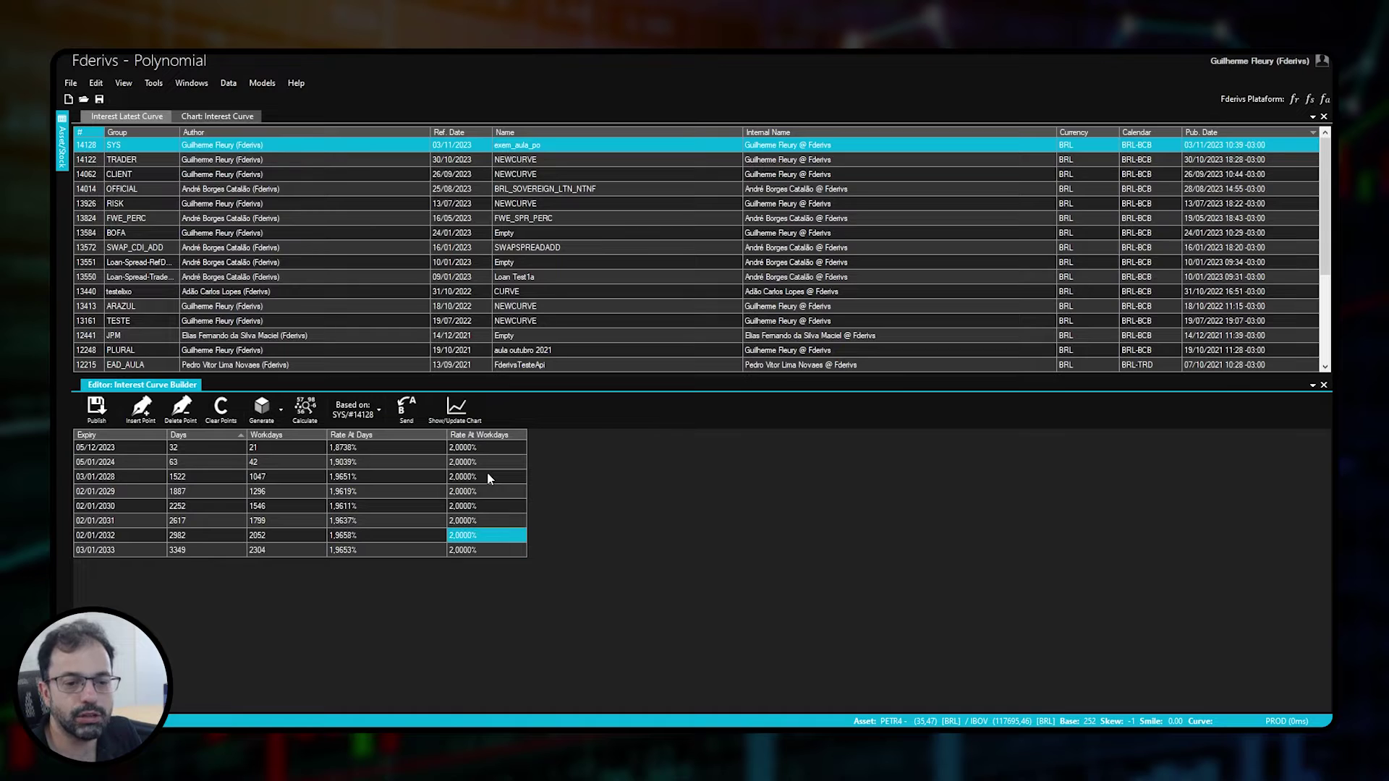
pyautogui.click(402, 474)
pyautogui.click(463, 420)
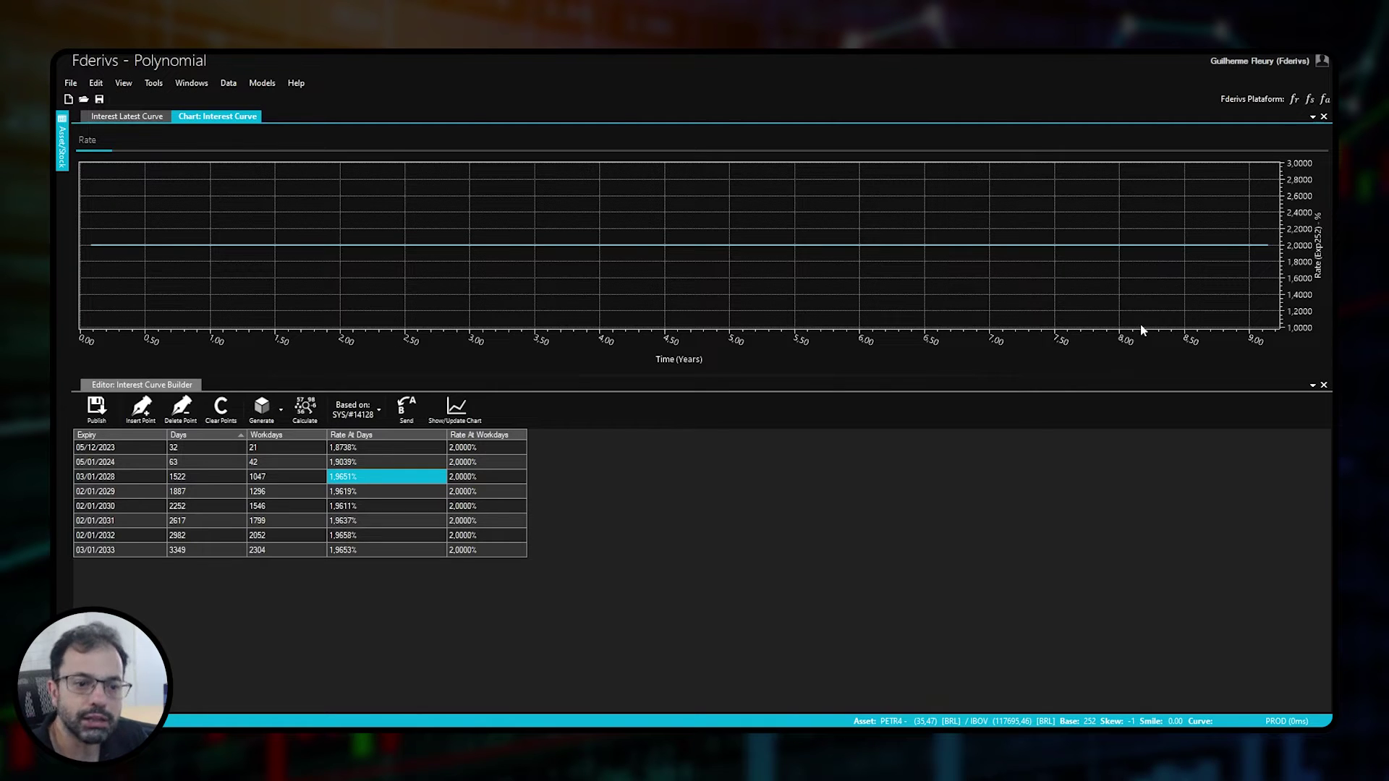
# Publish the curve exem_aula_po in the TRADER group, dismiss the publish notice and check the Interest Latest Curve table
pyautogui.click(288, 476)
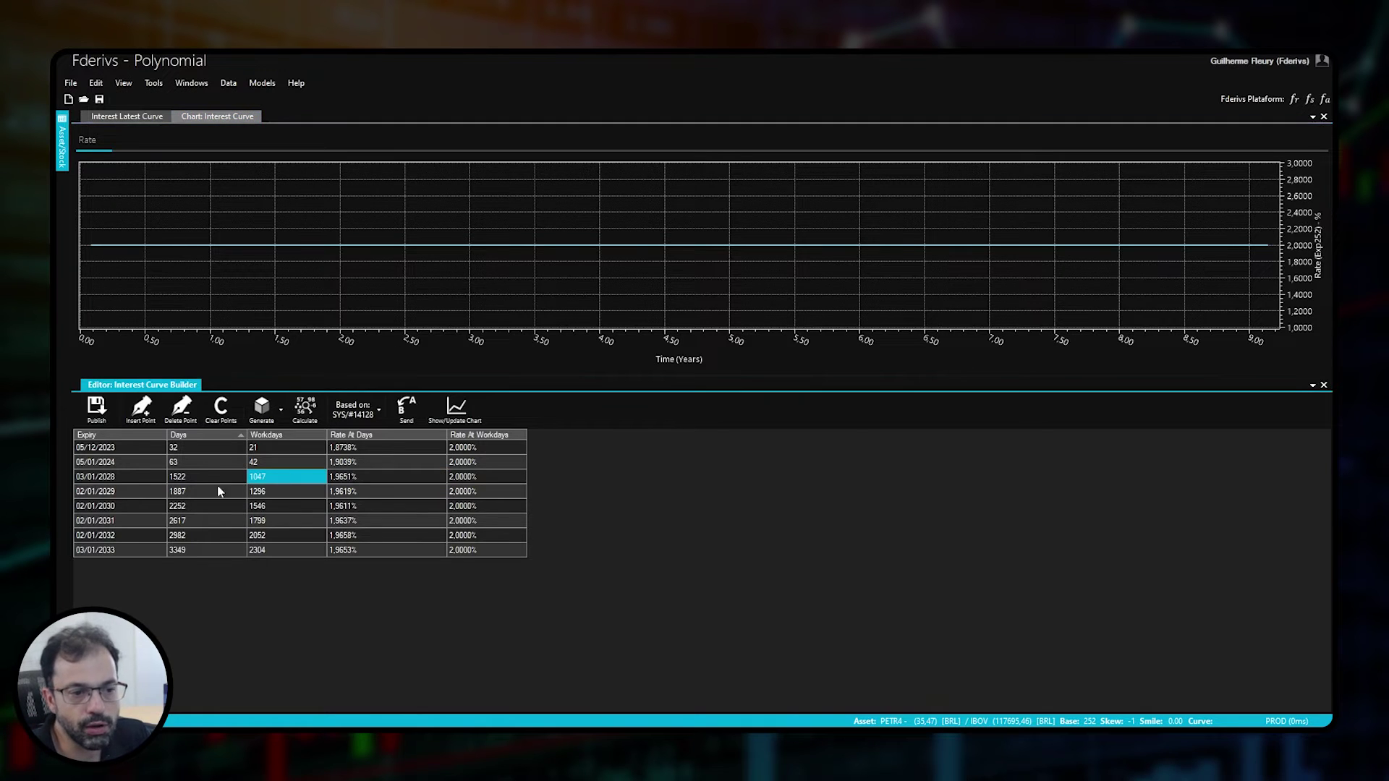
pyautogui.click(96, 409)
pyautogui.click(1322, 664)
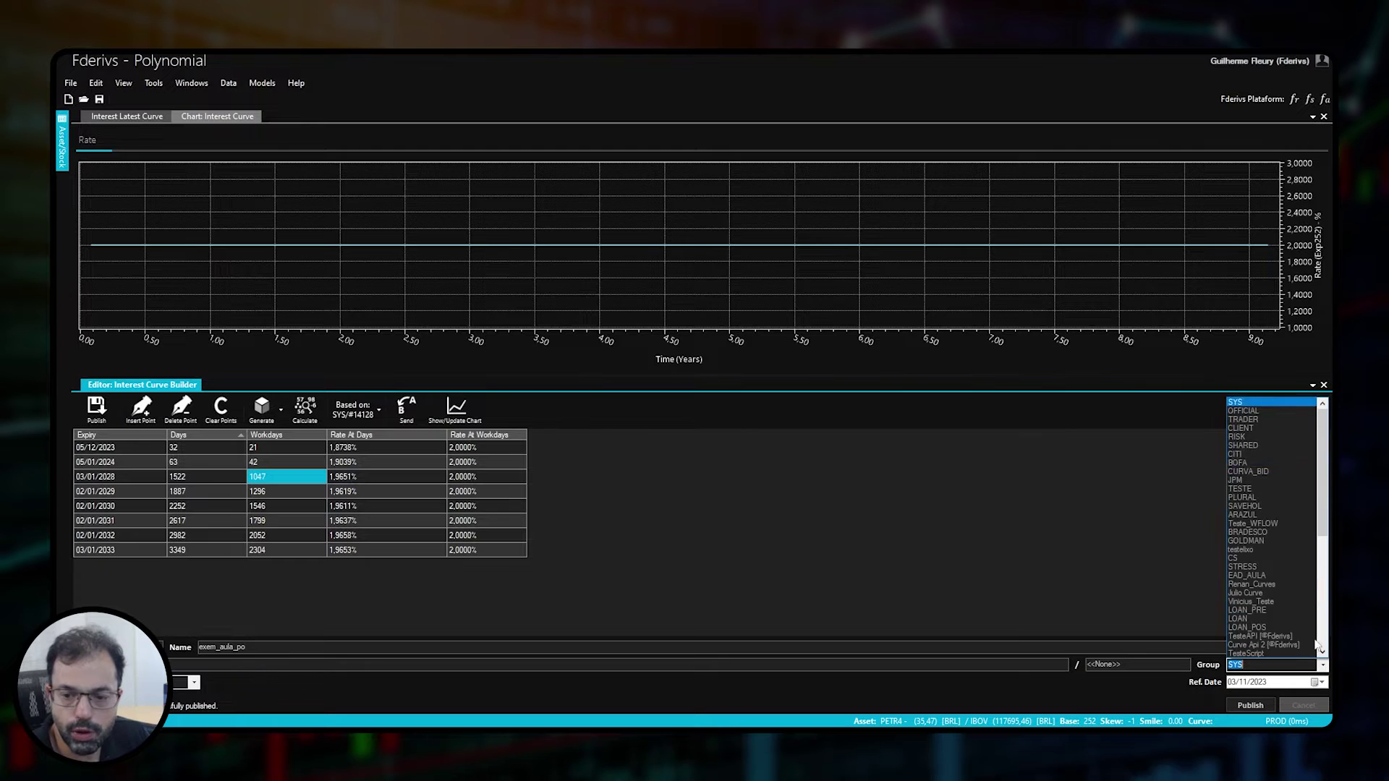
pyautogui.click(1259, 419)
pyautogui.click(886, 313)
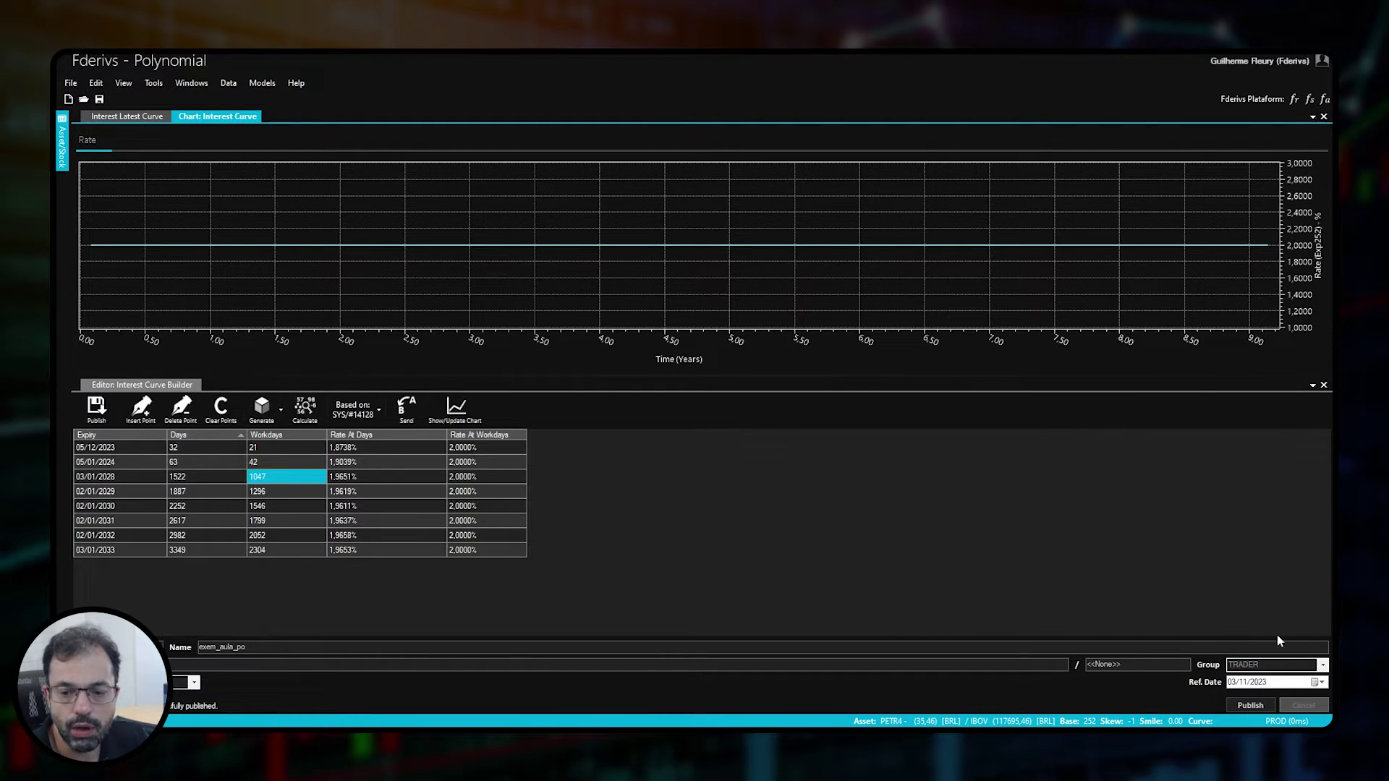
pyautogui.click(1250, 706)
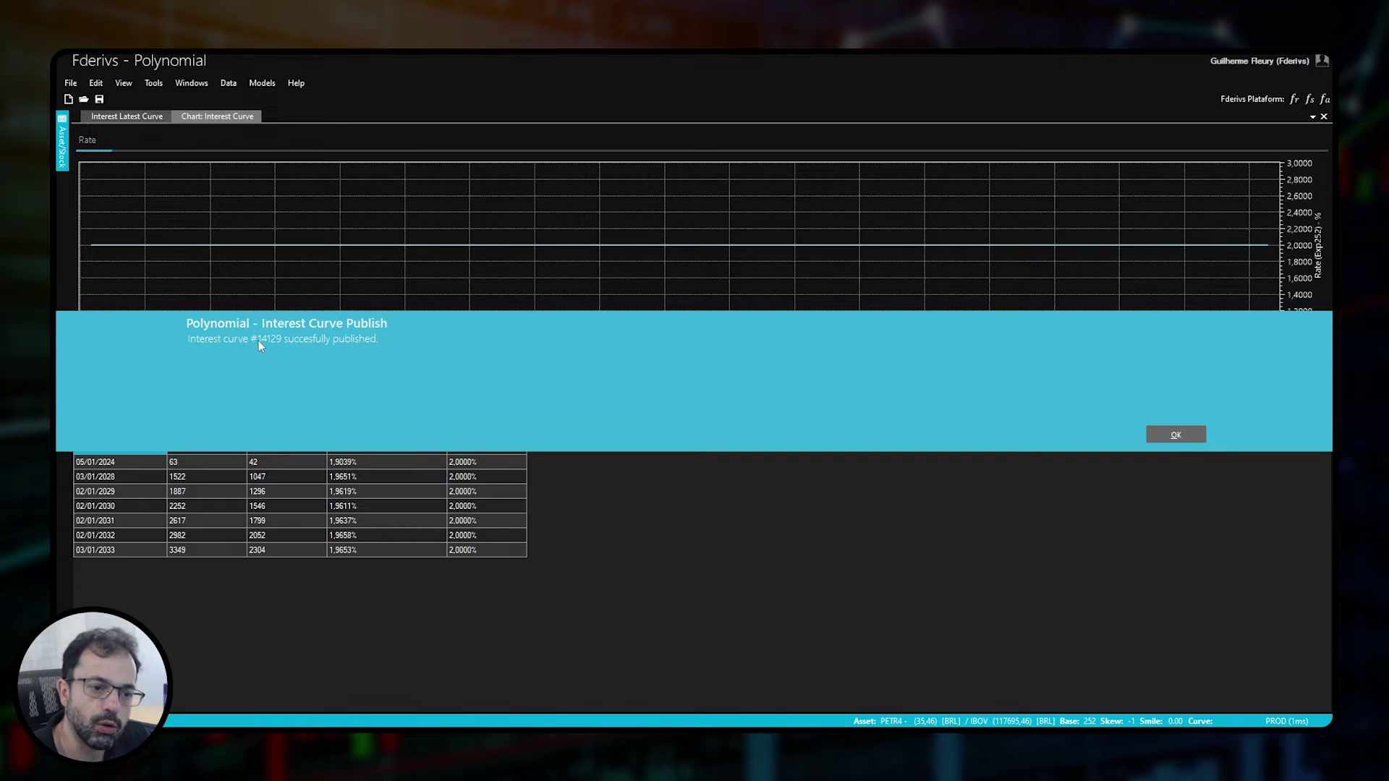
pyautogui.click(1176, 435)
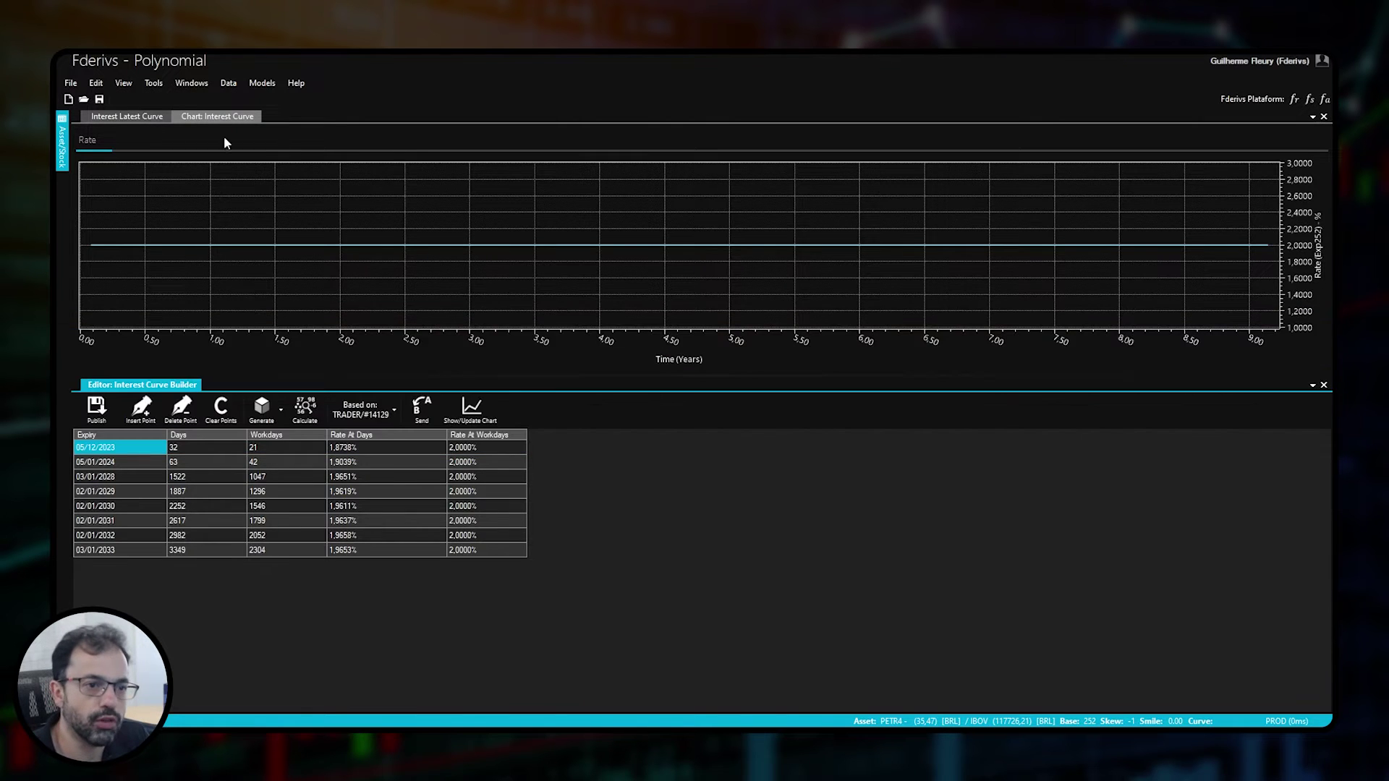
pyautogui.click(155, 118)
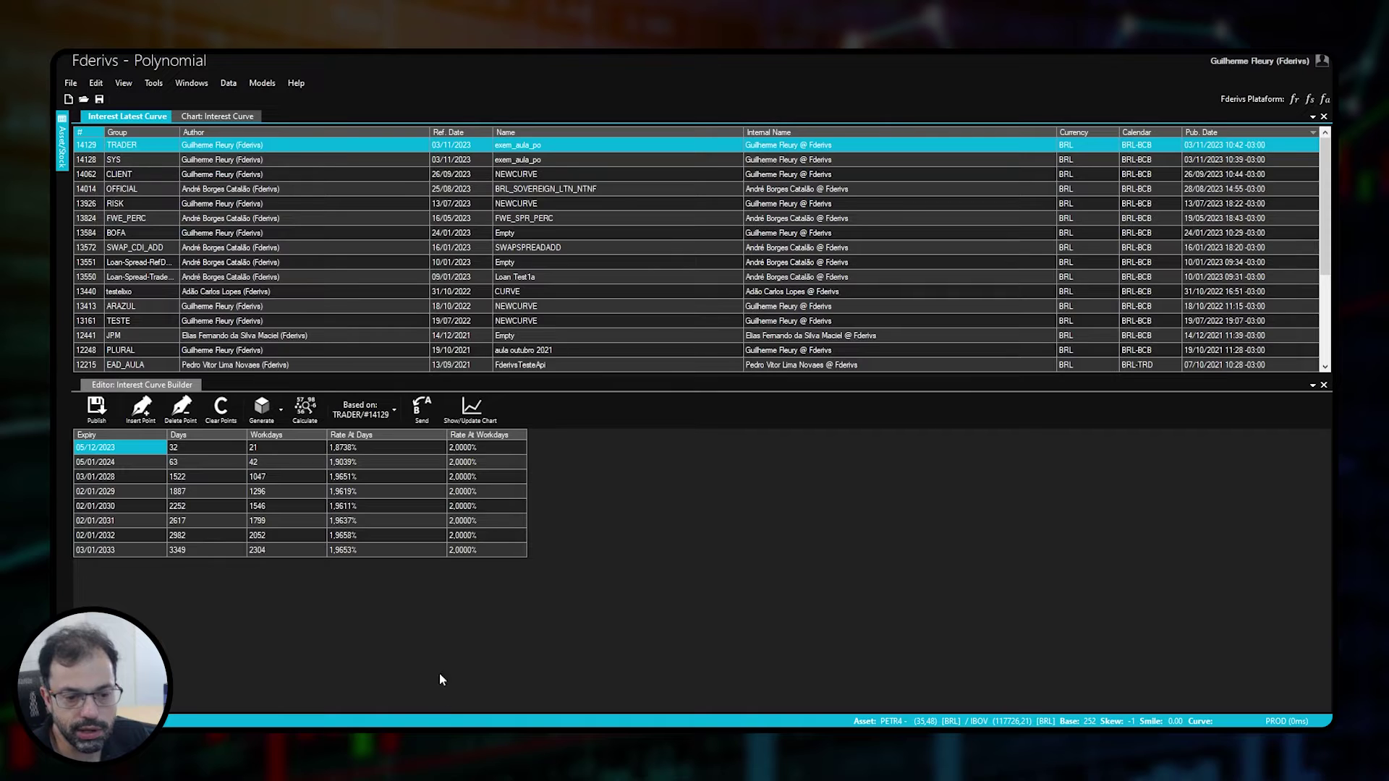
# Switch to Fderivs Appreciator and recalculate the pricing grid with the newly published TRADER curve
pyautogui.click(443, 744)
pyautogui.click(234, 139)
pyautogui.press('Right')
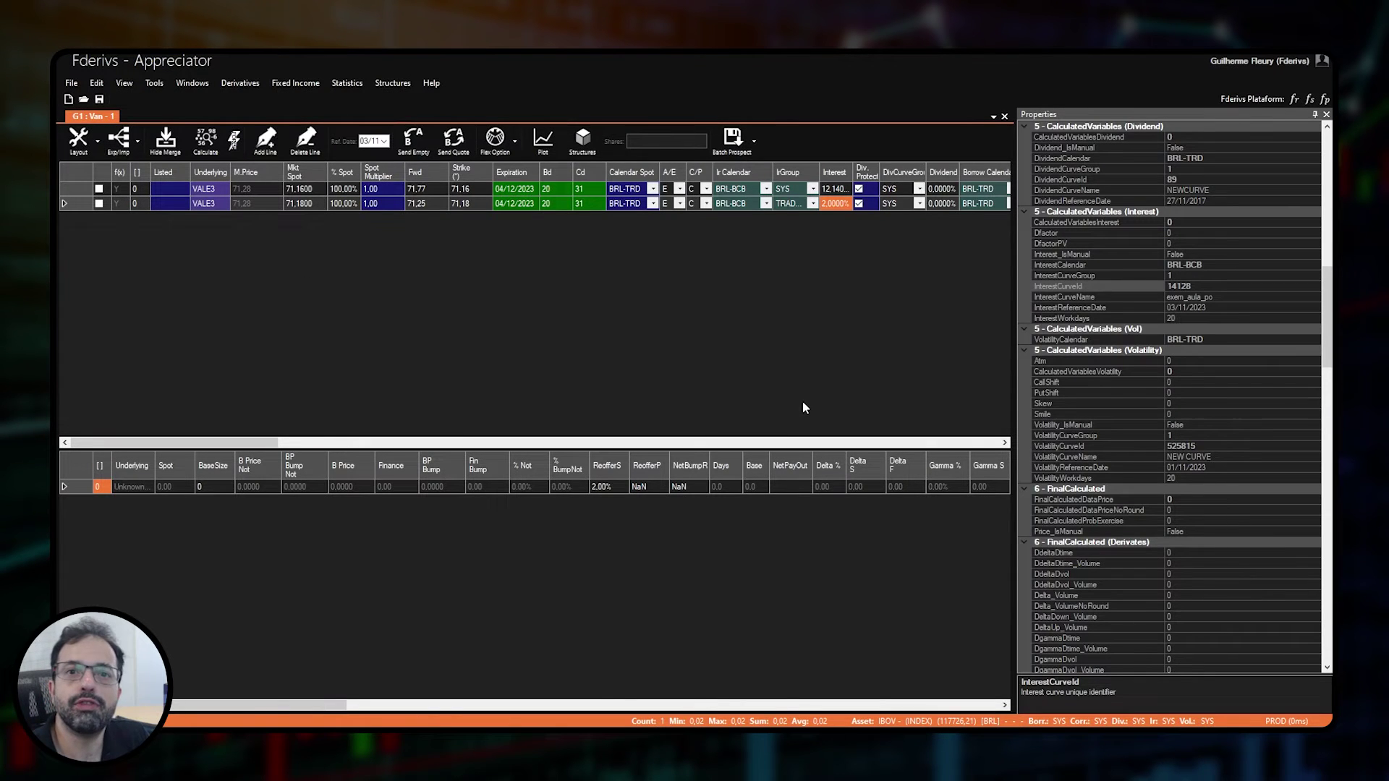
# Inspect the TRADER line's Interest value and its interest curve properties, then collapse the Properties pane
pyautogui.click(298, 205)
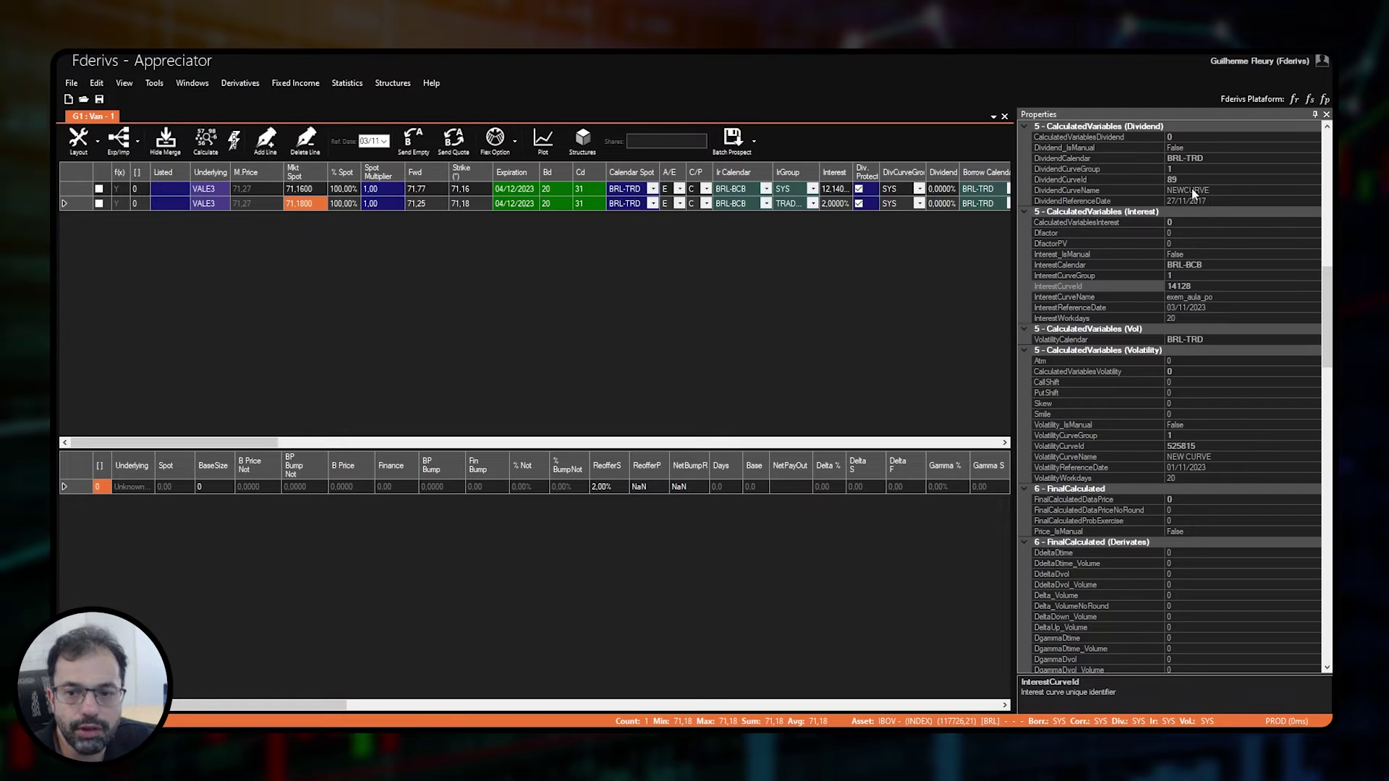
pyautogui.click(838, 205)
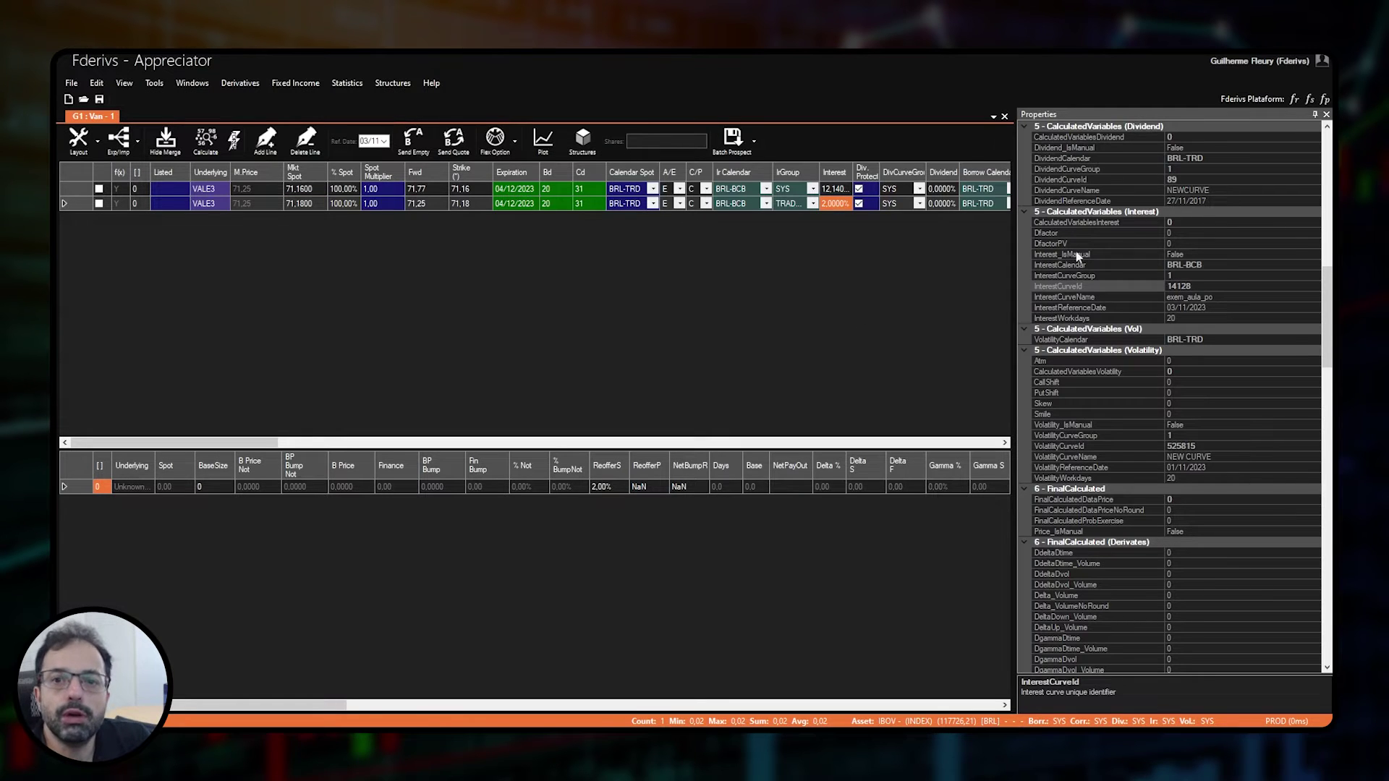
pyautogui.click(1315, 114)
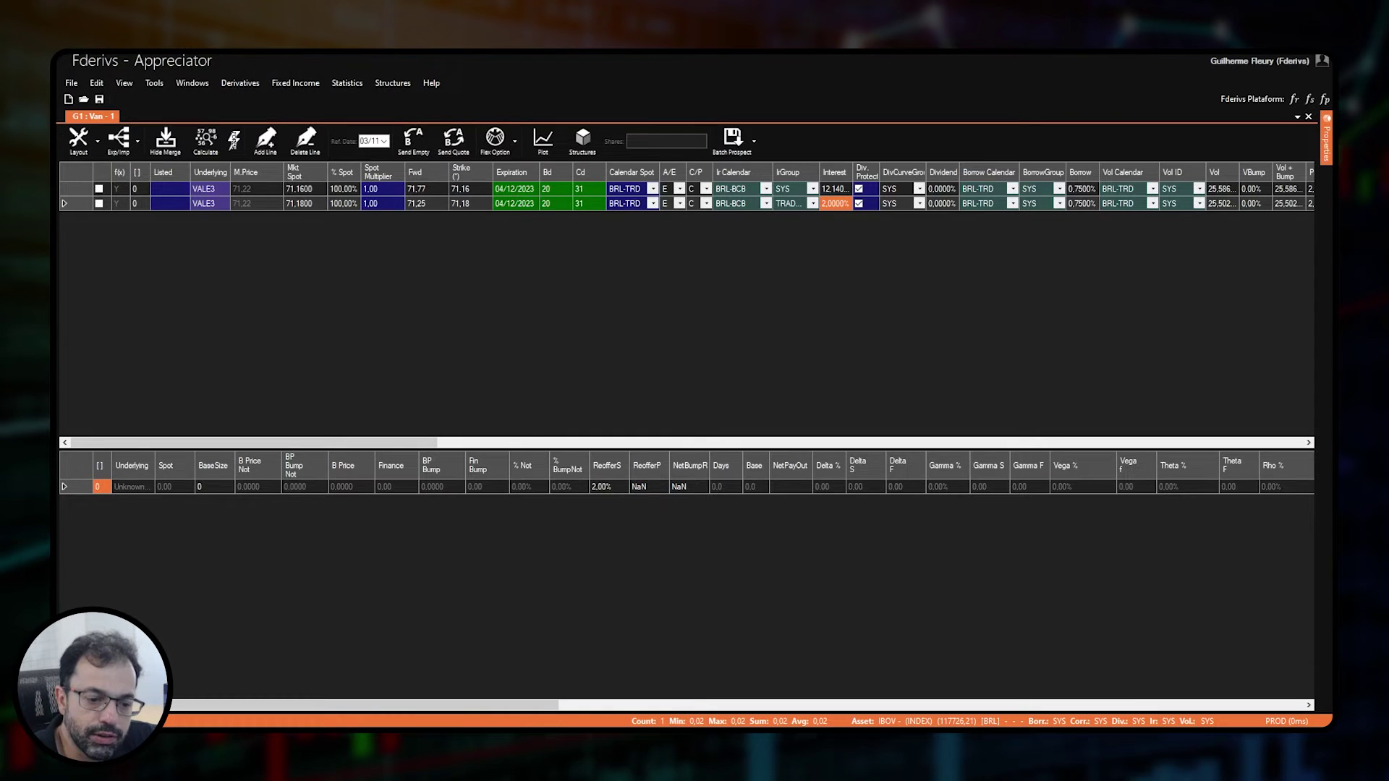
# Switch to Fderivs Polynomial, generate a BRL interest curve with the default factory settings and update the interest curve chart
pyautogui.click(395, 743)
pyautogui.click(280, 410)
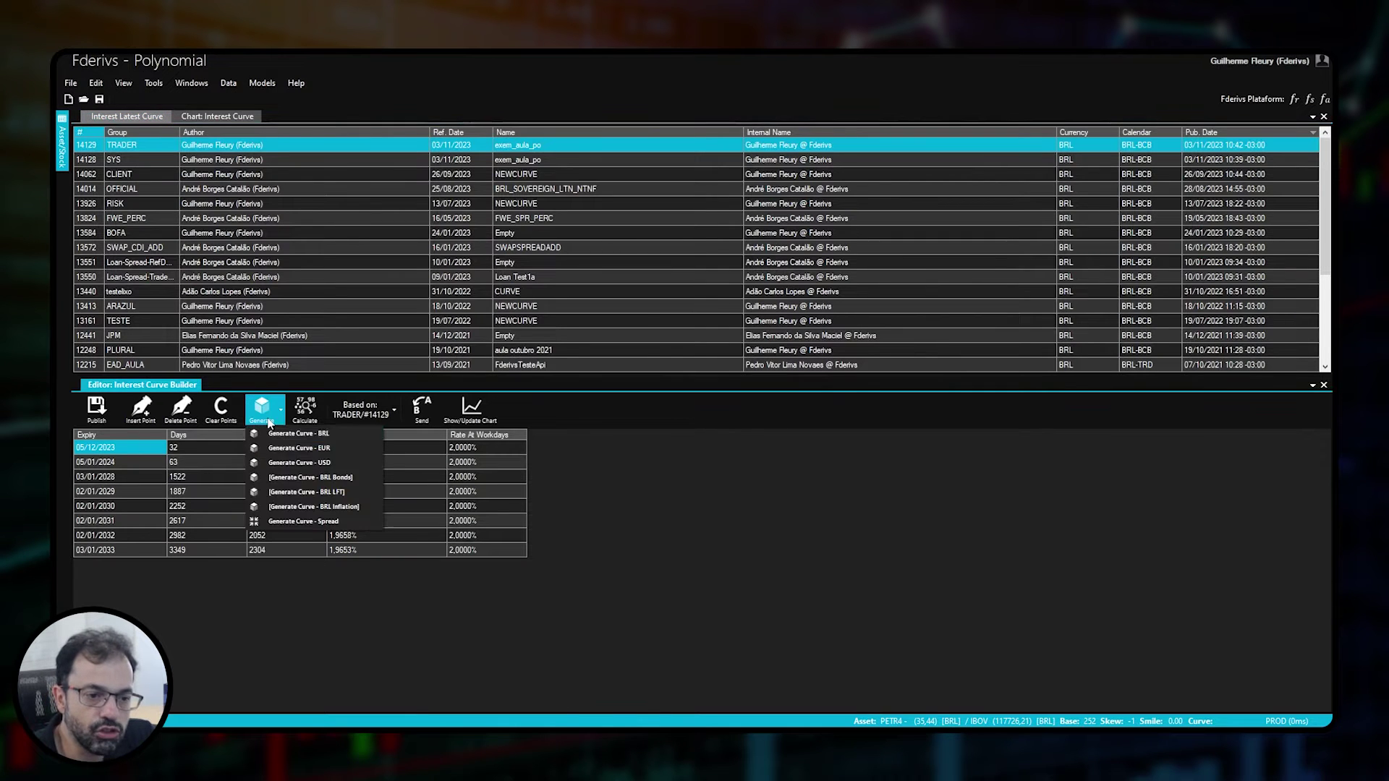
pyautogui.click(712, 559)
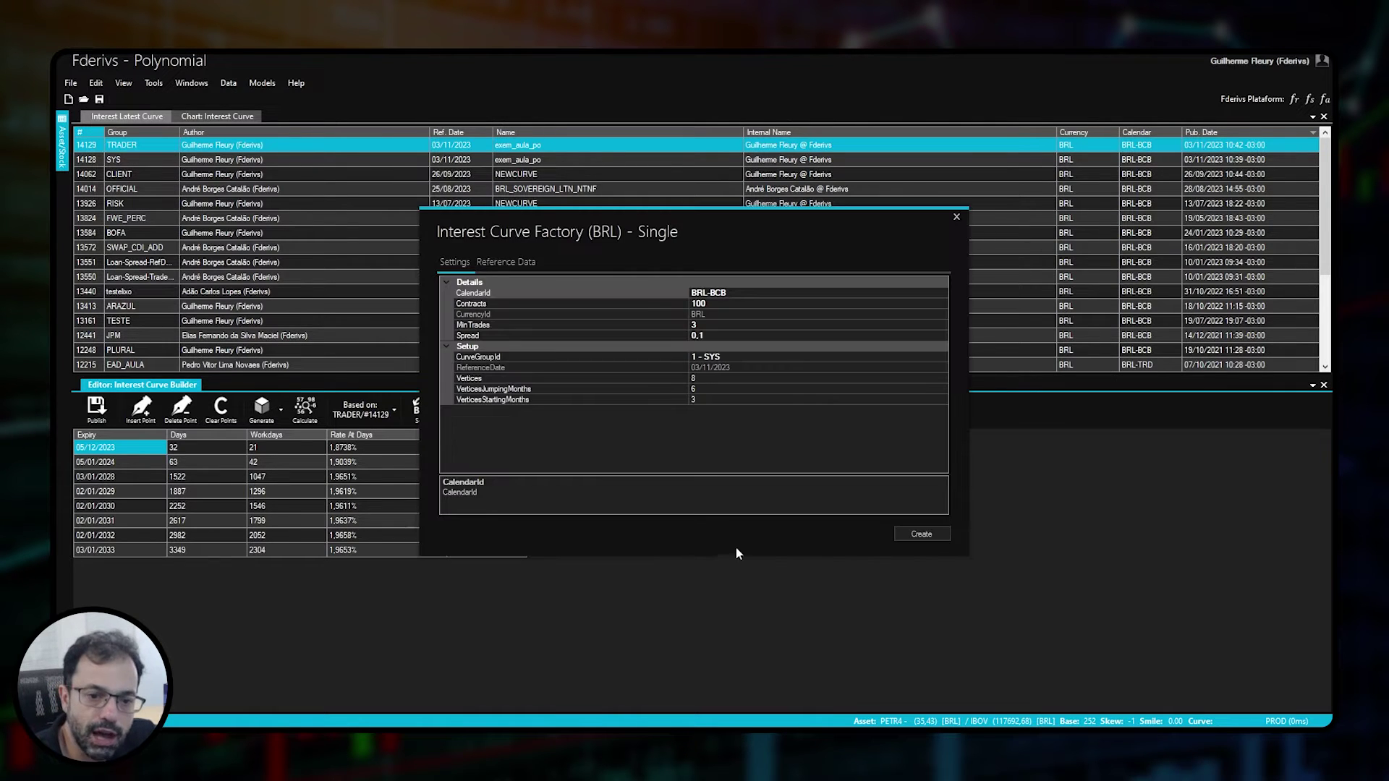
pyautogui.click(924, 536)
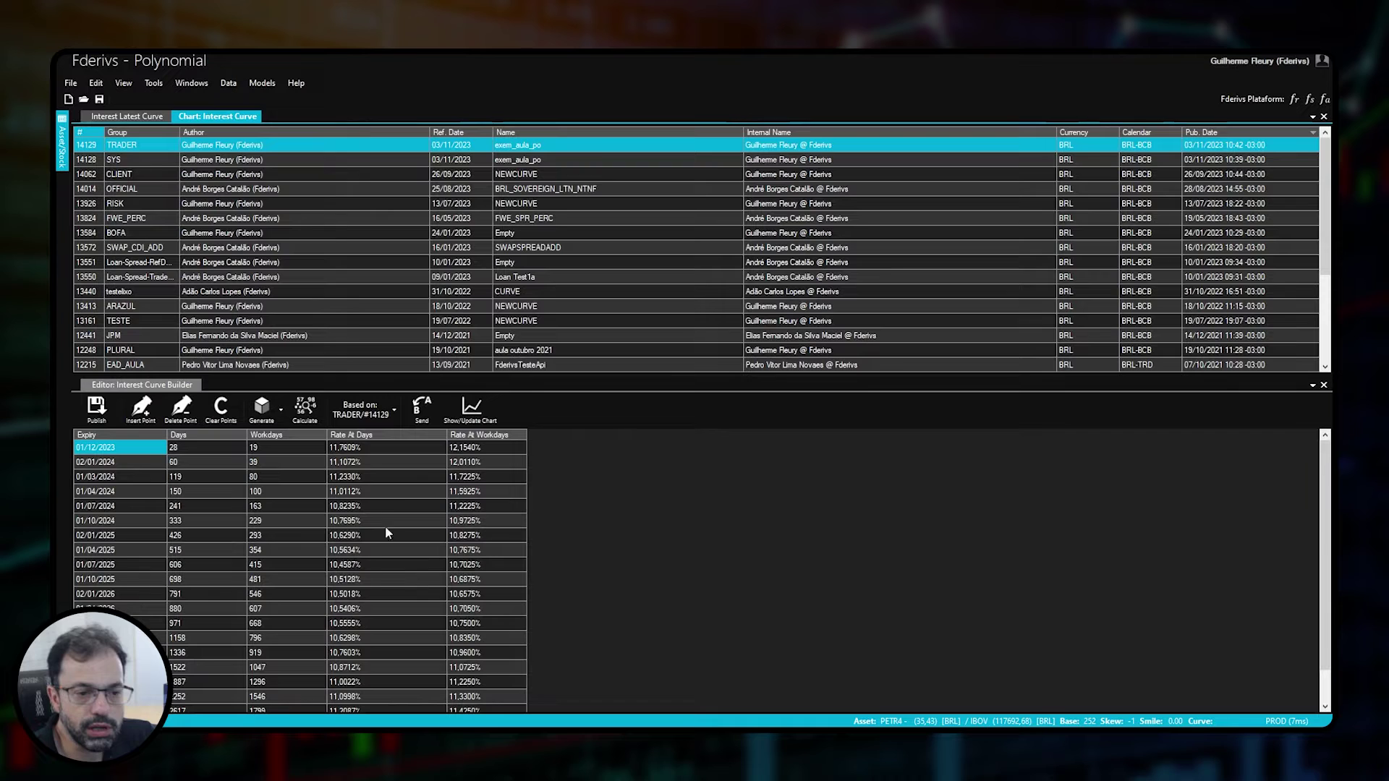
pyautogui.click(471, 418)
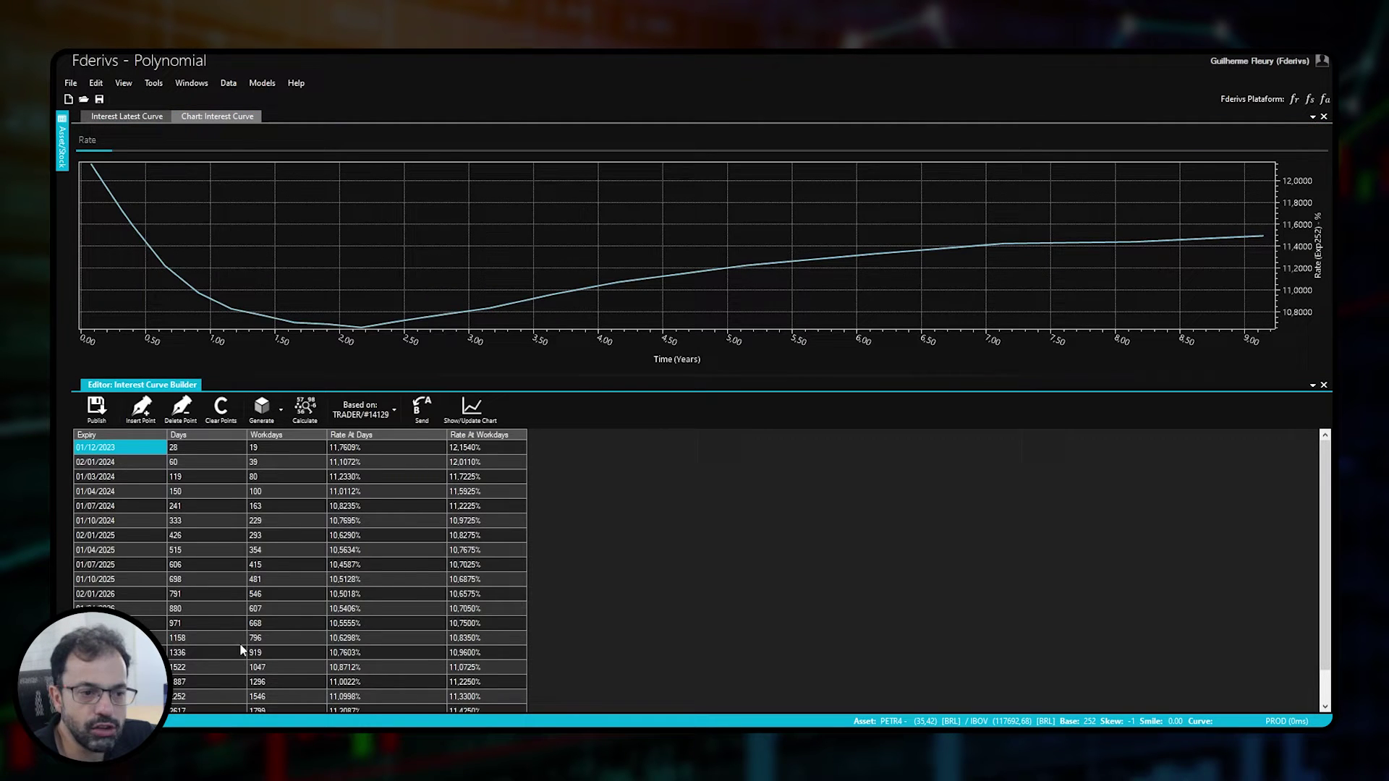
# Prepare the generated curve NEWCURVE for publishing in the TRADER group and check the published curves in the Interest Latest Curve table
pyautogui.click(96, 408)
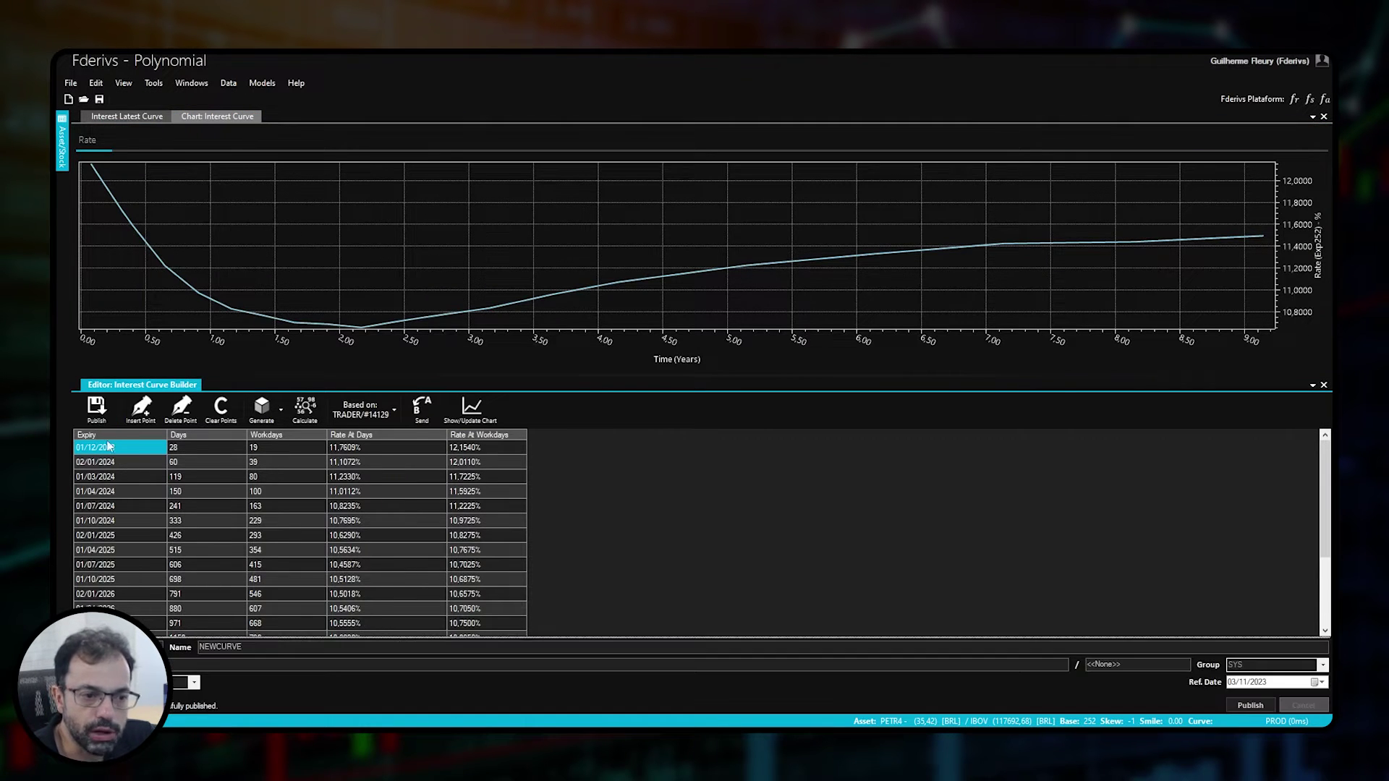
pyautogui.click(1323, 665)
pyautogui.click(1245, 420)
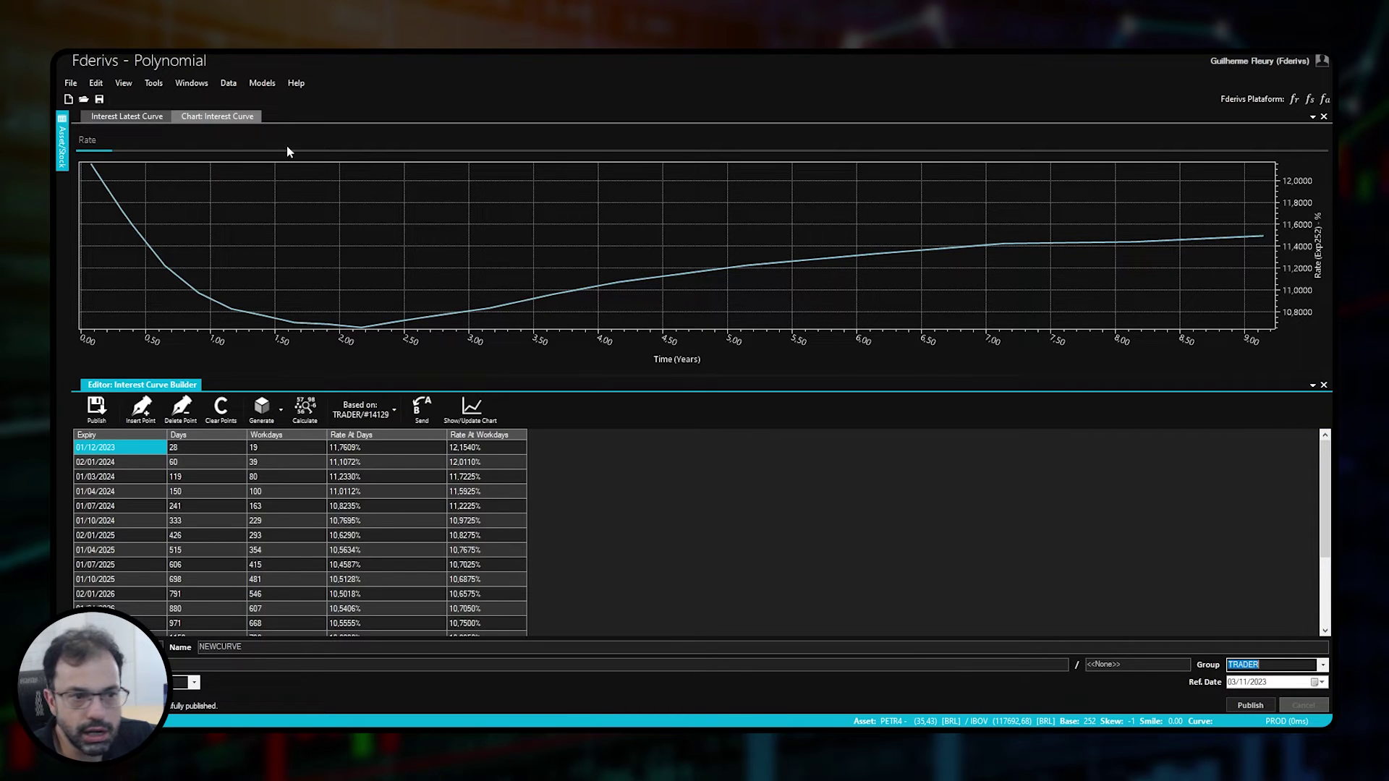
pyautogui.click(134, 117)
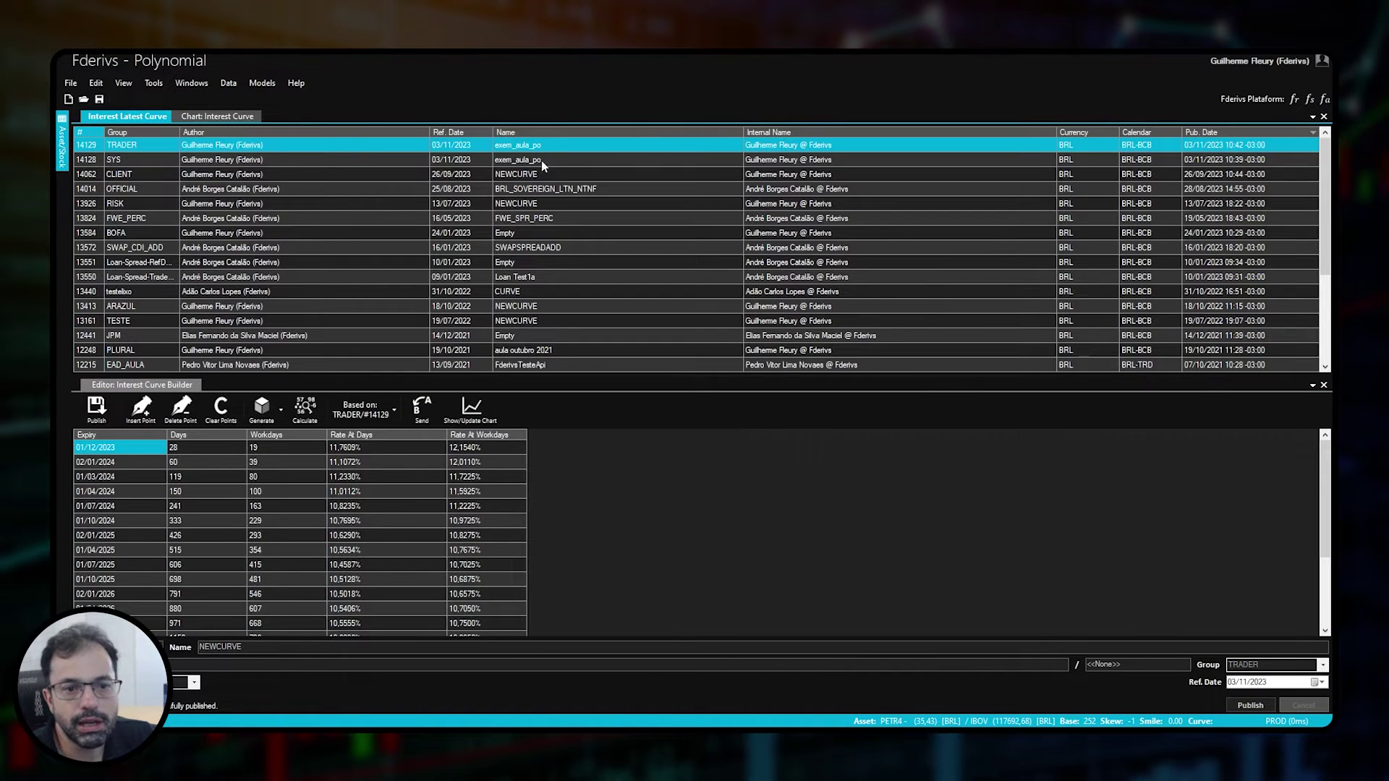
pyautogui.click(246, 175)
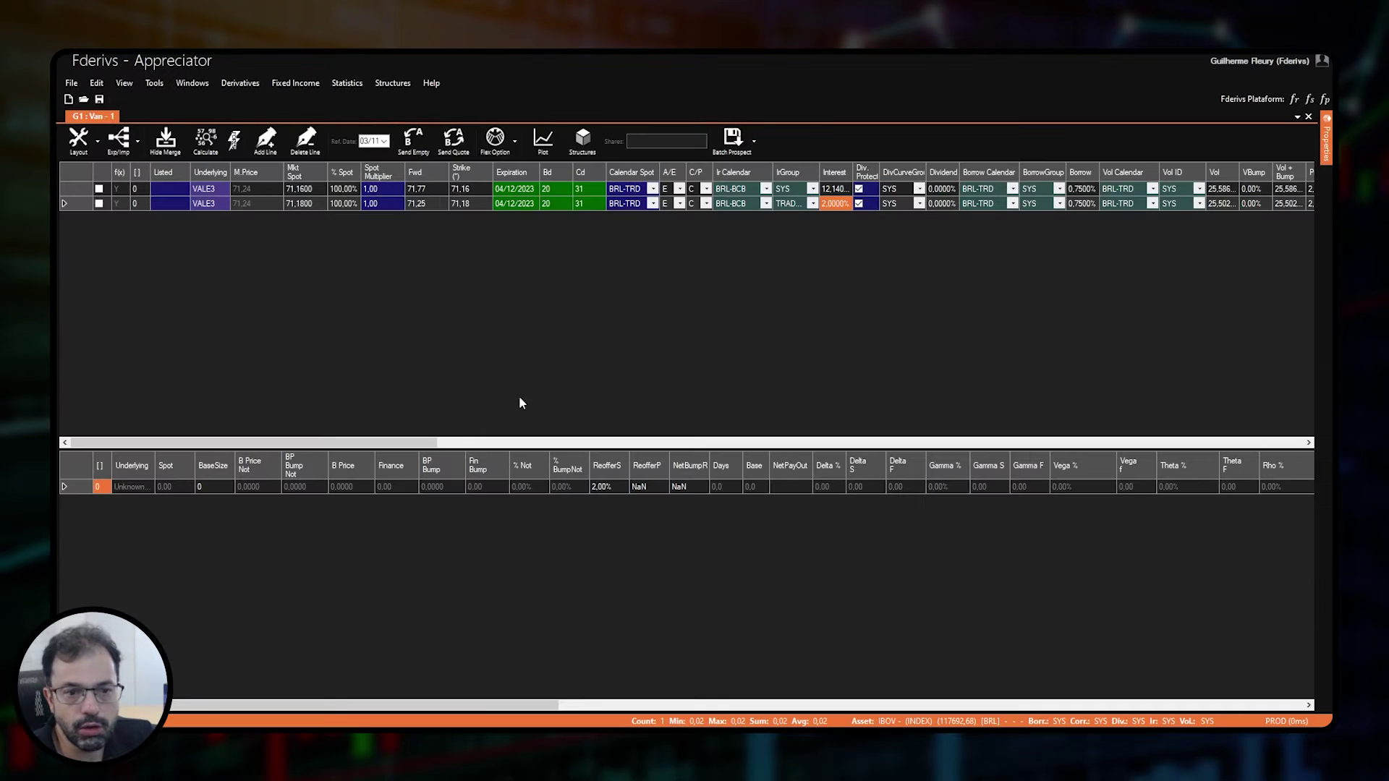
# Switch to Fderivs Appreciator, keep the TRADER line's Properties pane open and check its InterestCurveId
pyautogui.click(343, 204)
pyautogui.click(1326, 139)
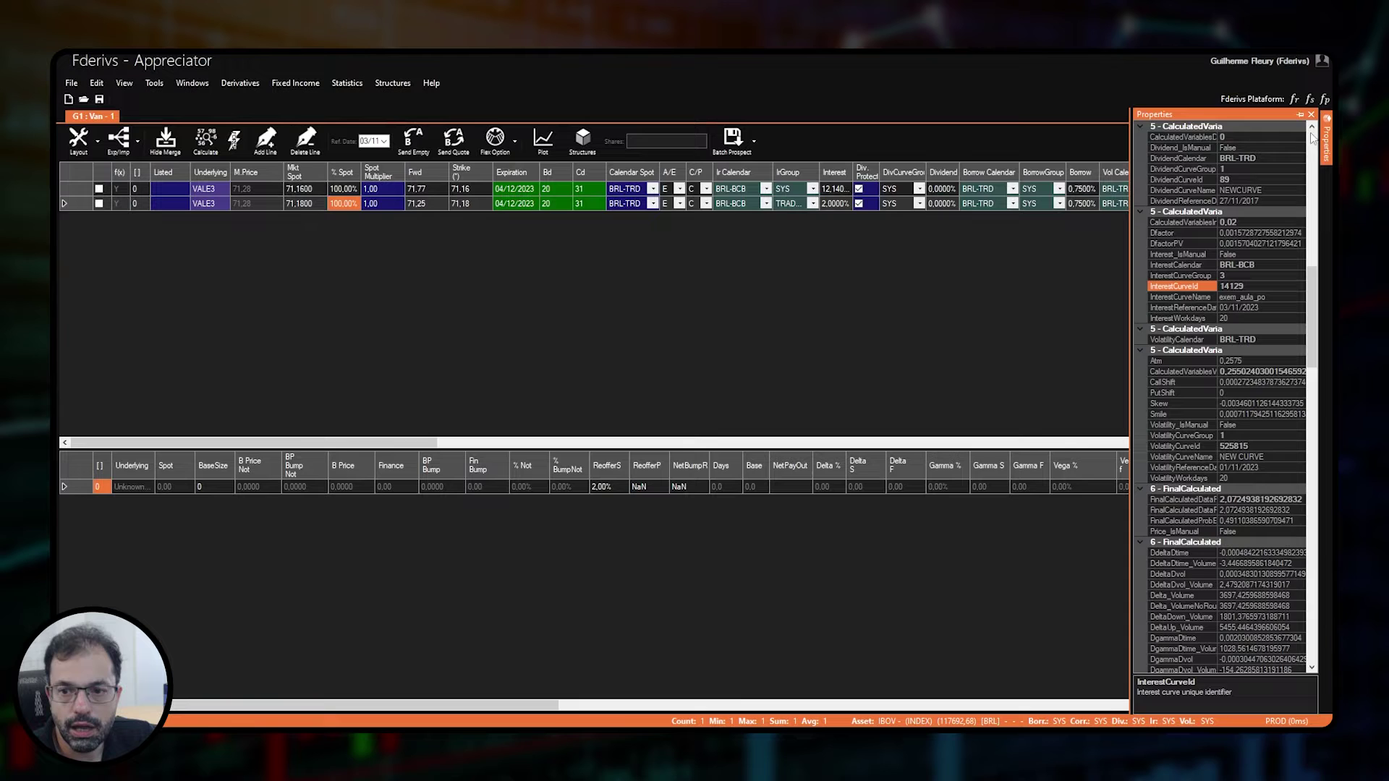
pyautogui.click(1300, 116)
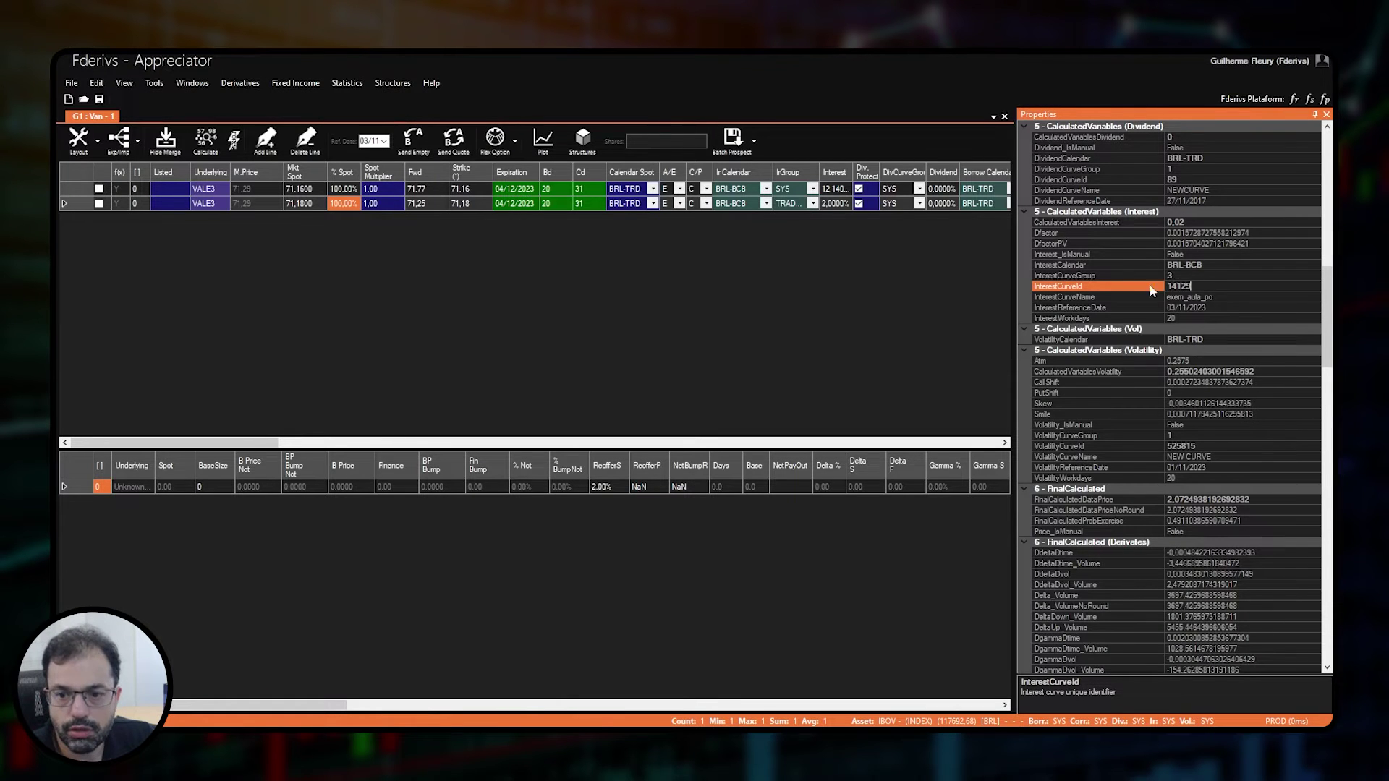
pyautogui.click(1190, 286)
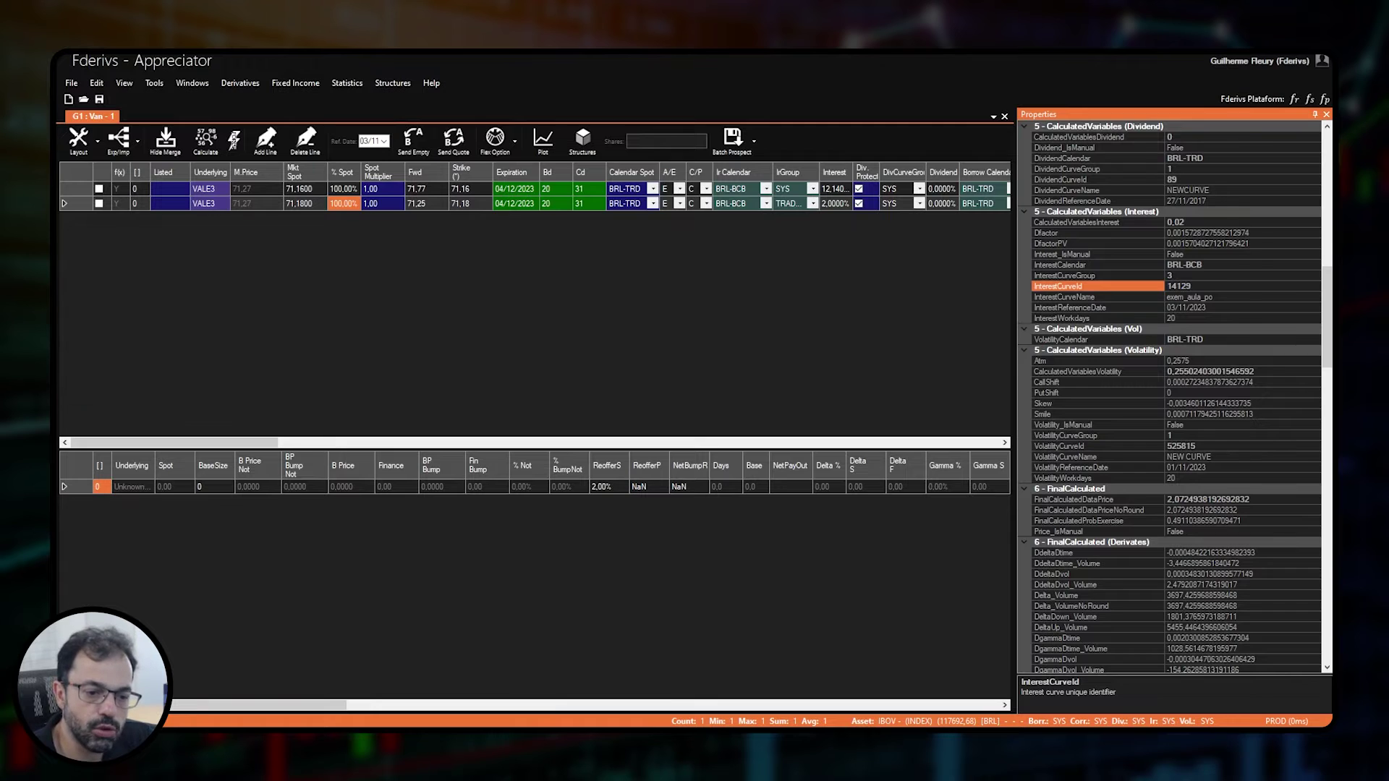
# Switch to Polynomial, publish NEWCURVE in the TRADER group, dismiss the publish notice and select the TRADER entry among the latest curves
pyautogui.hotkey('alt', 'Tab')
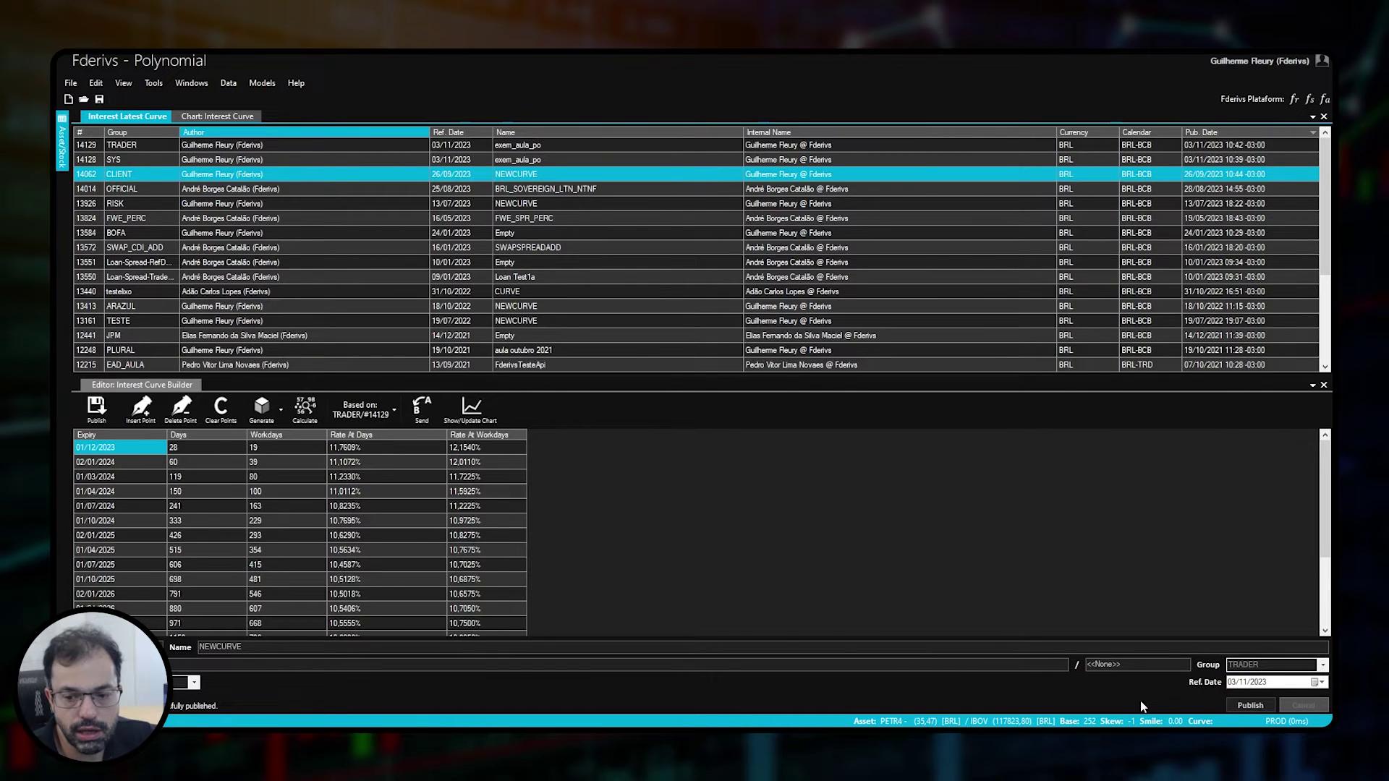
pyautogui.click(1252, 710)
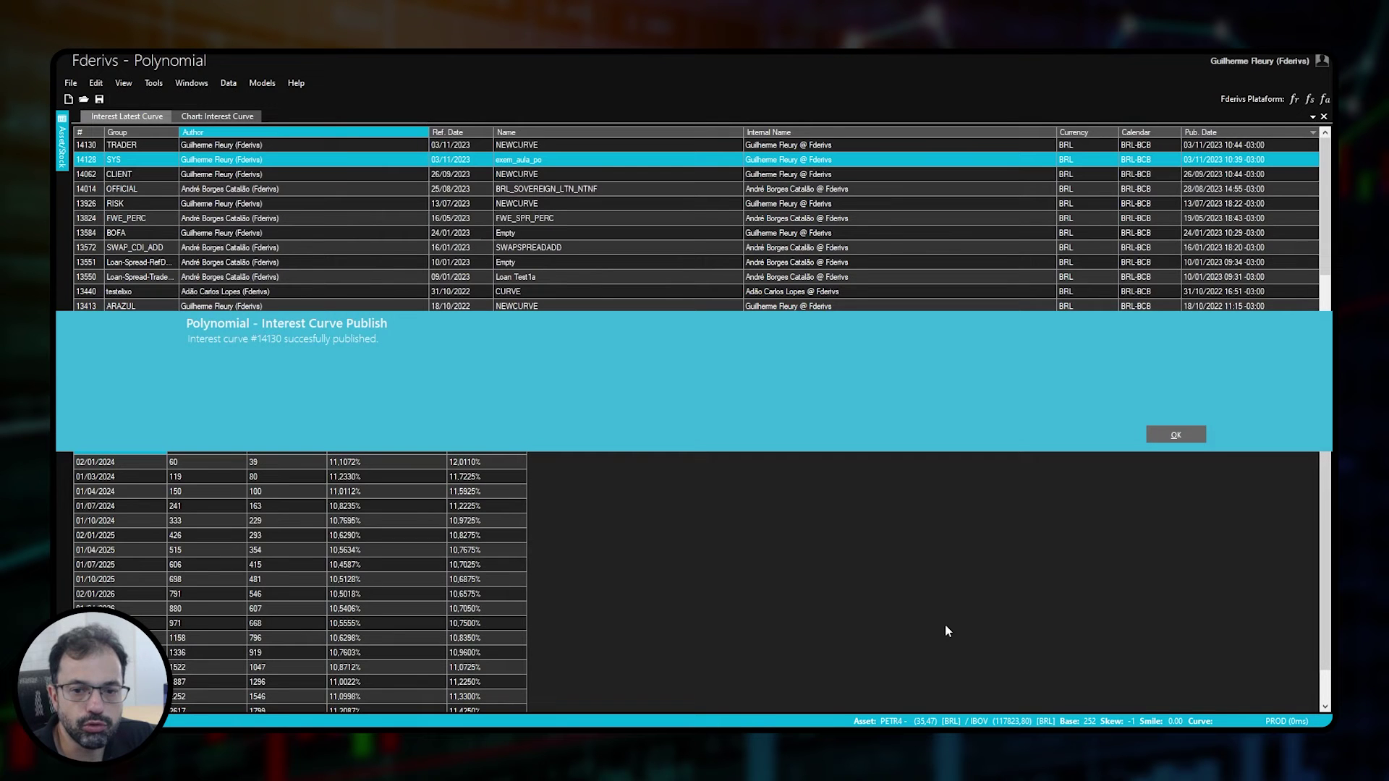
pyautogui.click(1177, 437)
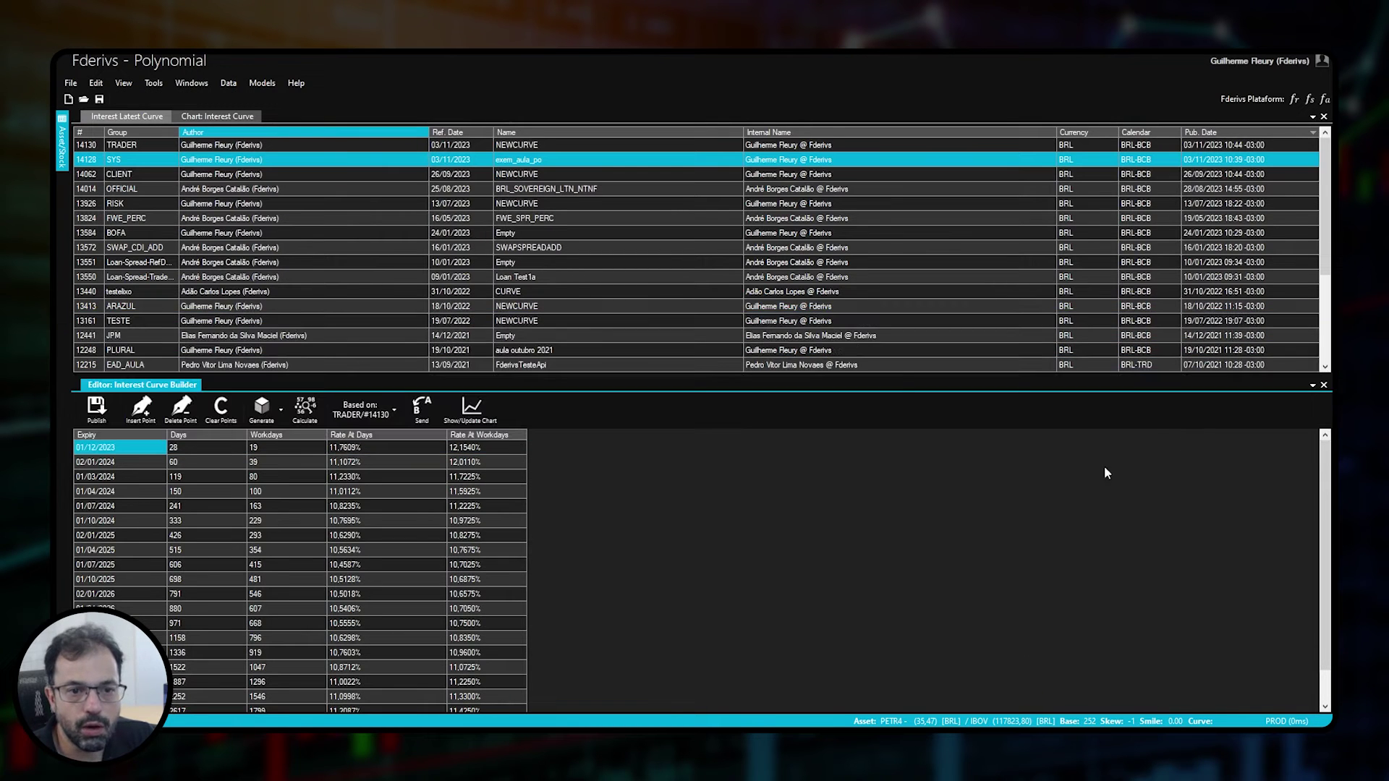
pyautogui.click(165, 146)
# Switch to Appreciator, recalculate the pricing grid and check the TRADER line's Interest value and InterestCurveId
pyautogui.hotkey('alt', 'Tab')
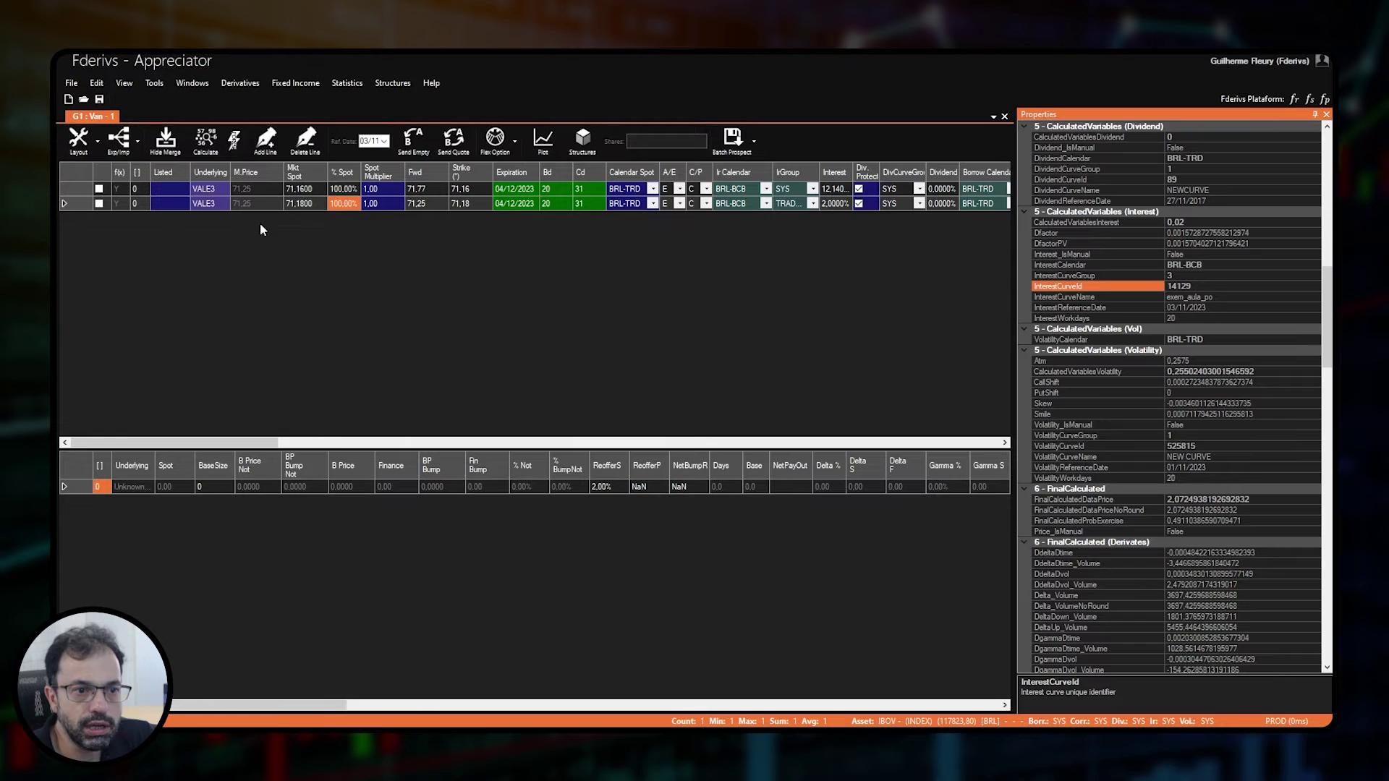
pyautogui.click(234, 140)
pyautogui.click(835, 205)
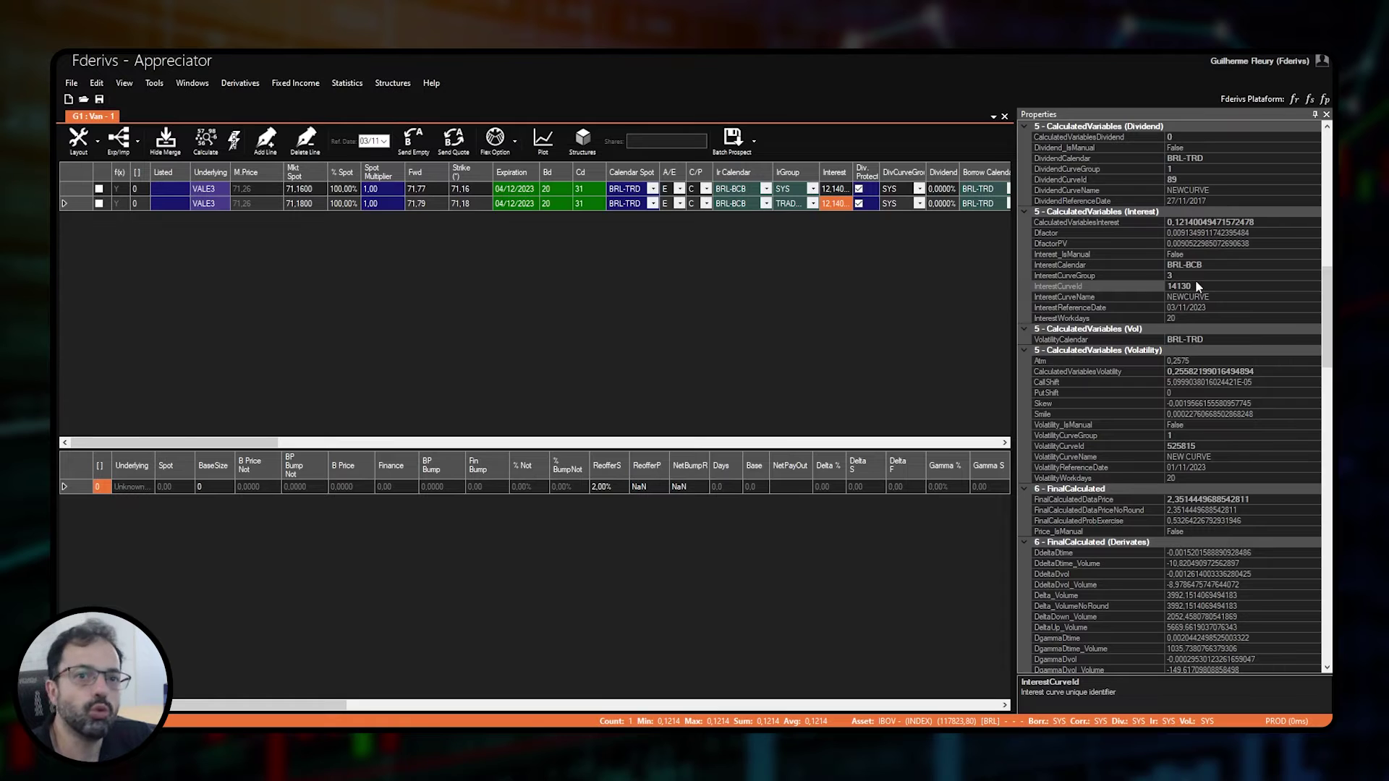
pyautogui.click(1315, 115)
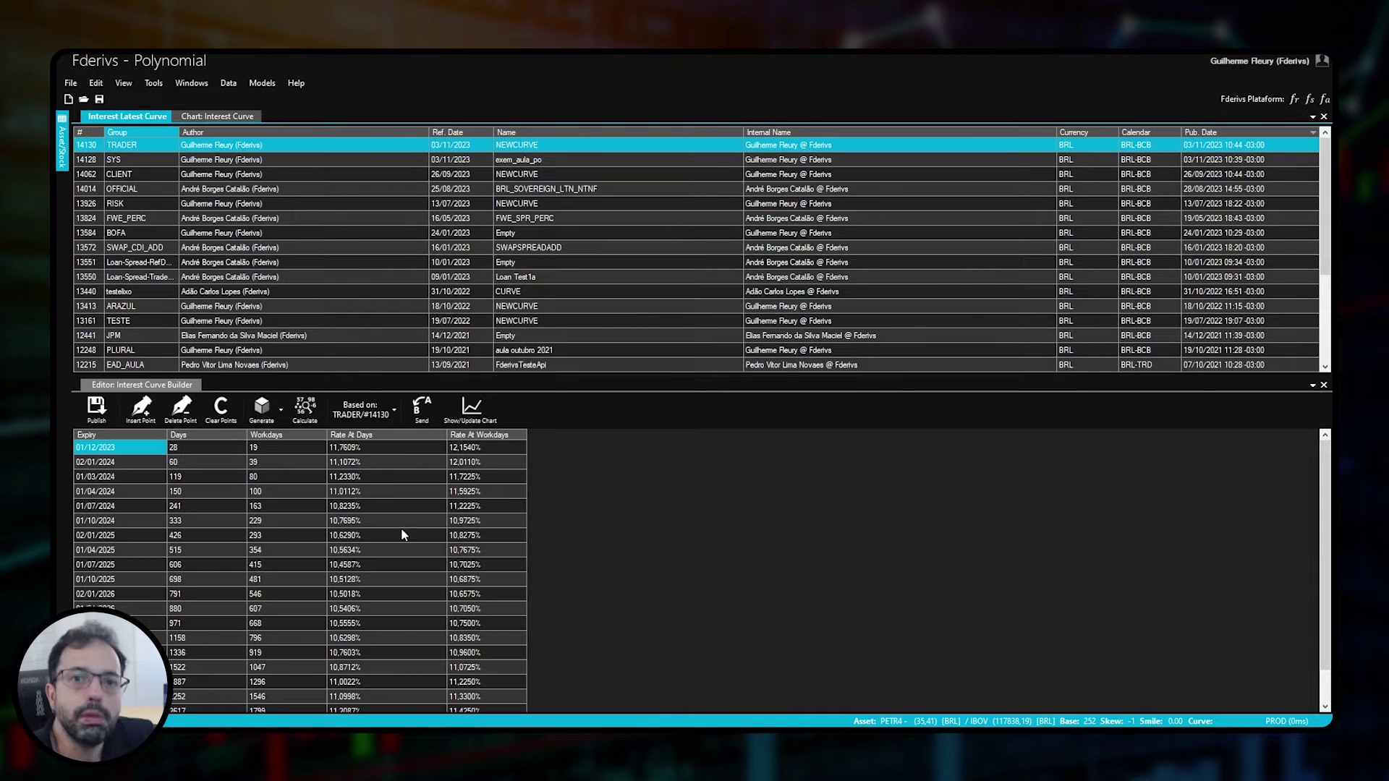
# In Polynomial, open the Borrow curve selector to list the latest published borrow curves for PETR4
pyautogui.click(261, 83)
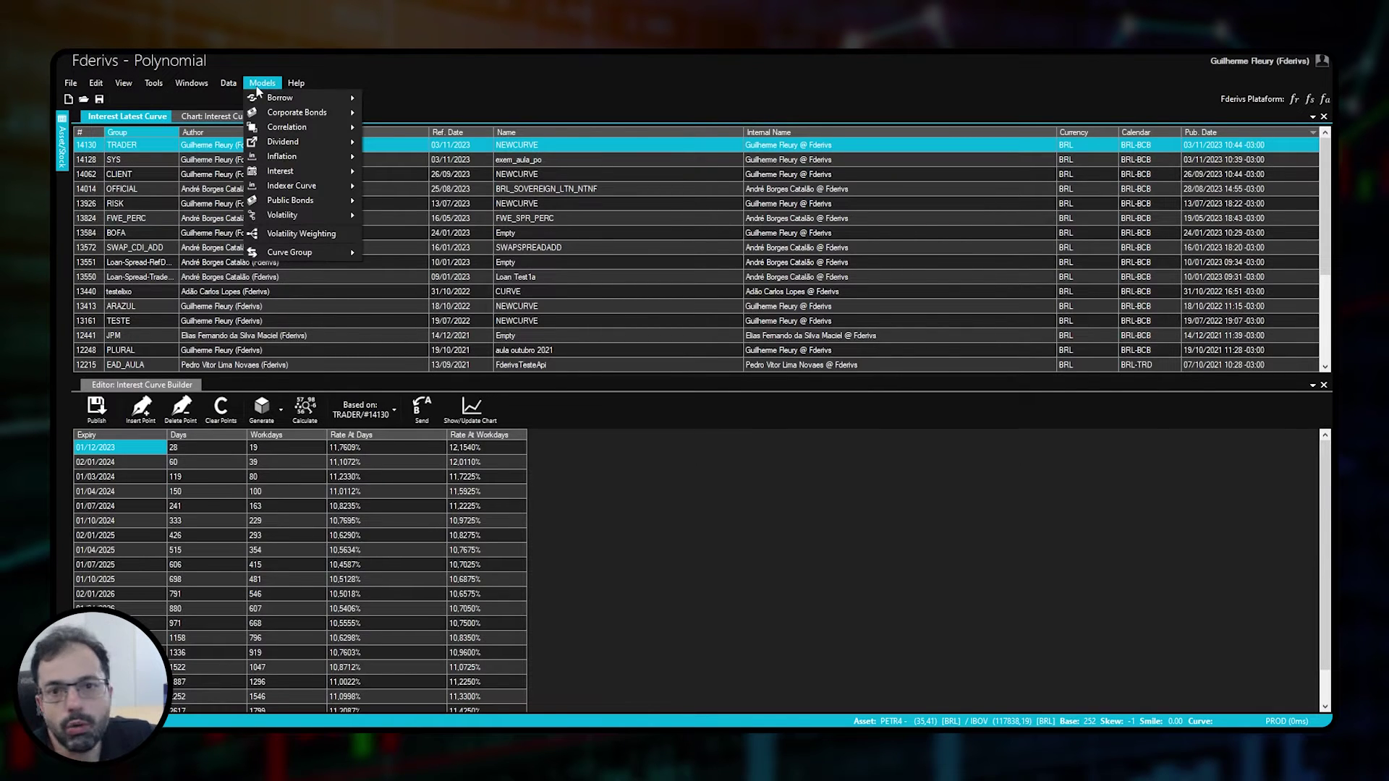
pyautogui.moveTo(328, 180)
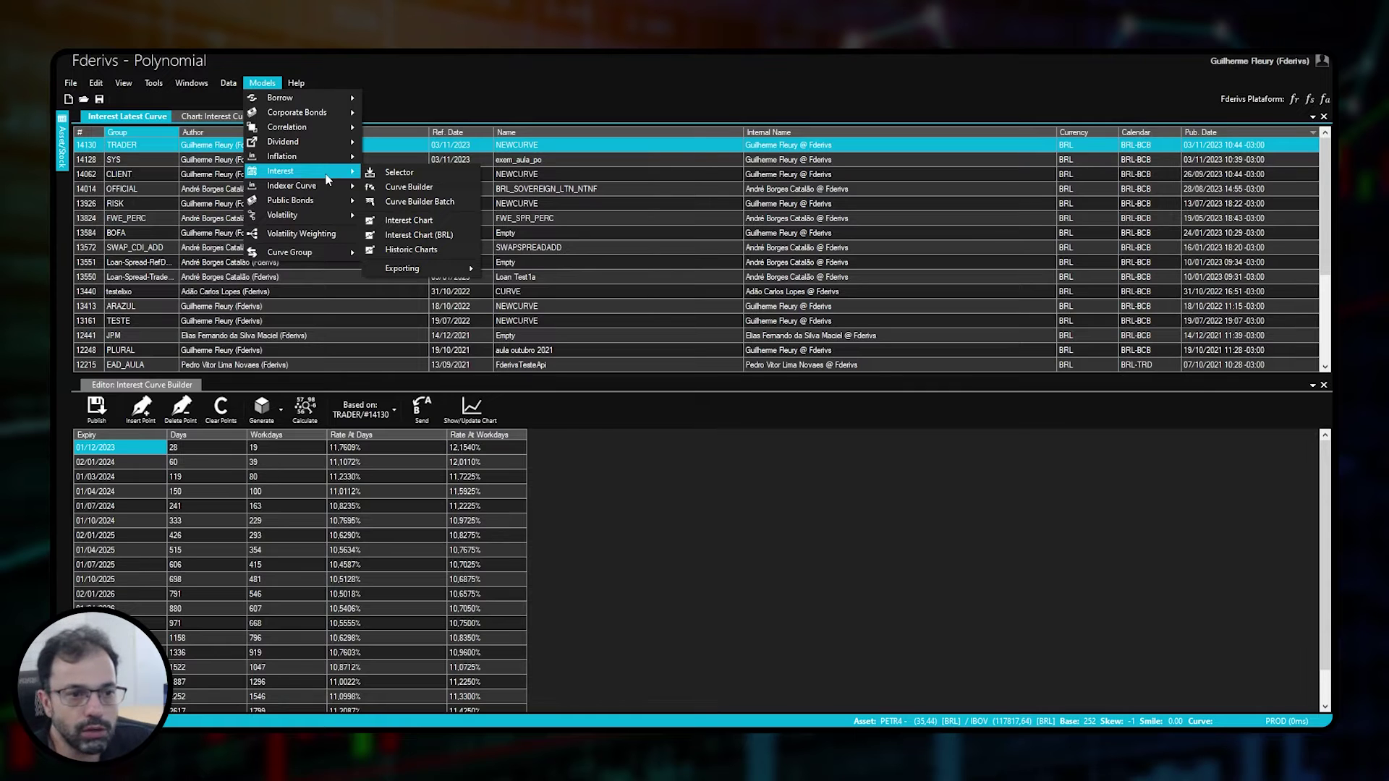
pyautogui.moveTo(320, 101)
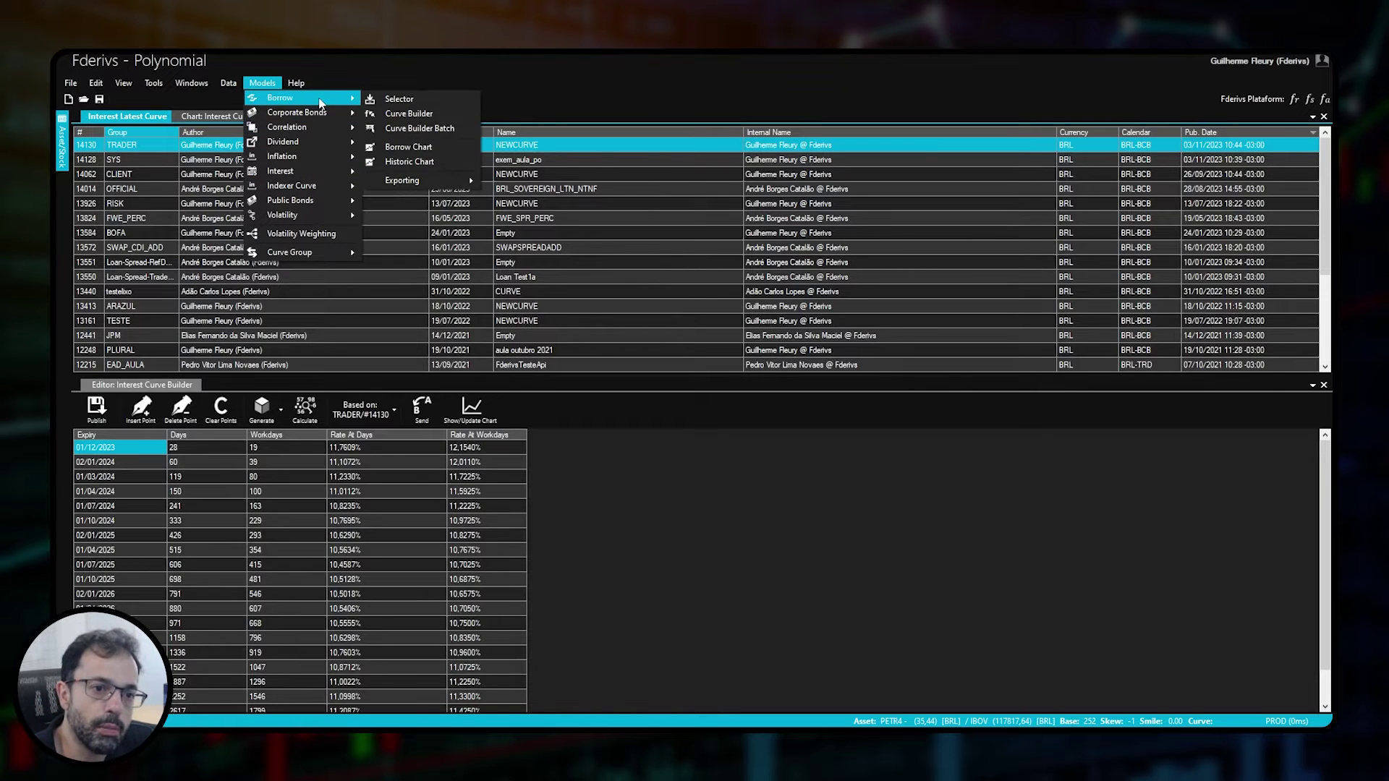
pyautogui.click(383, 106)
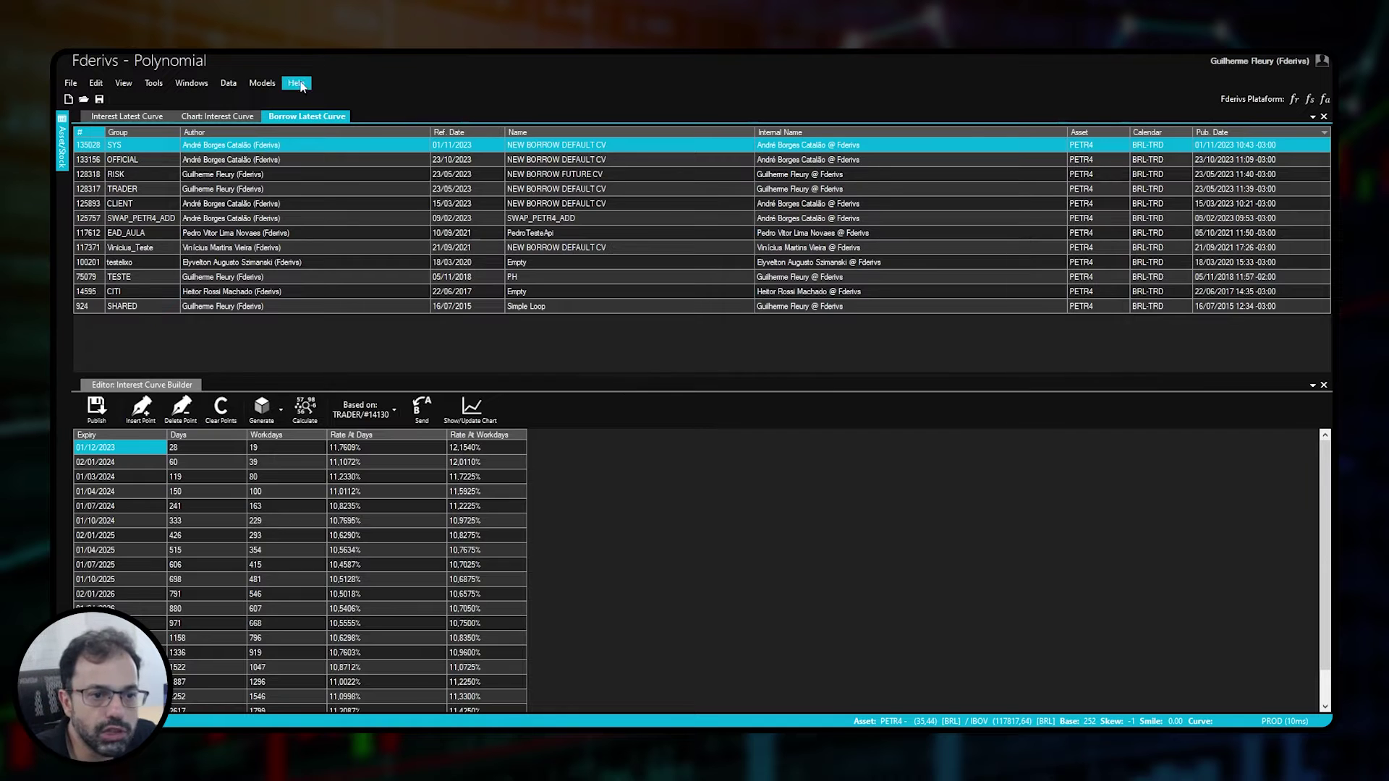
# Open the Borrow Curve Builder and dock it alongside the Interest Curve Builder editor
pyautogui.click(270, 86)
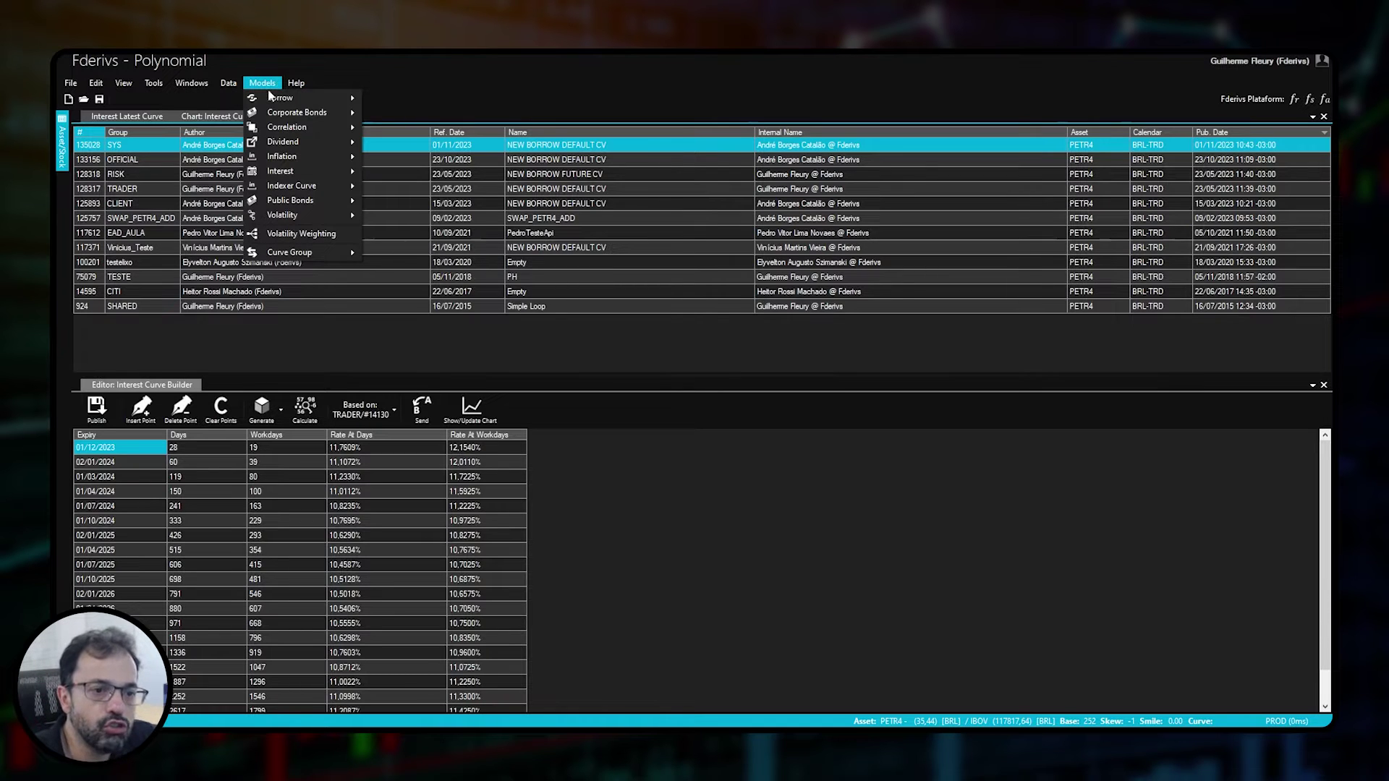
pyautogui.moveTo(274, 98)
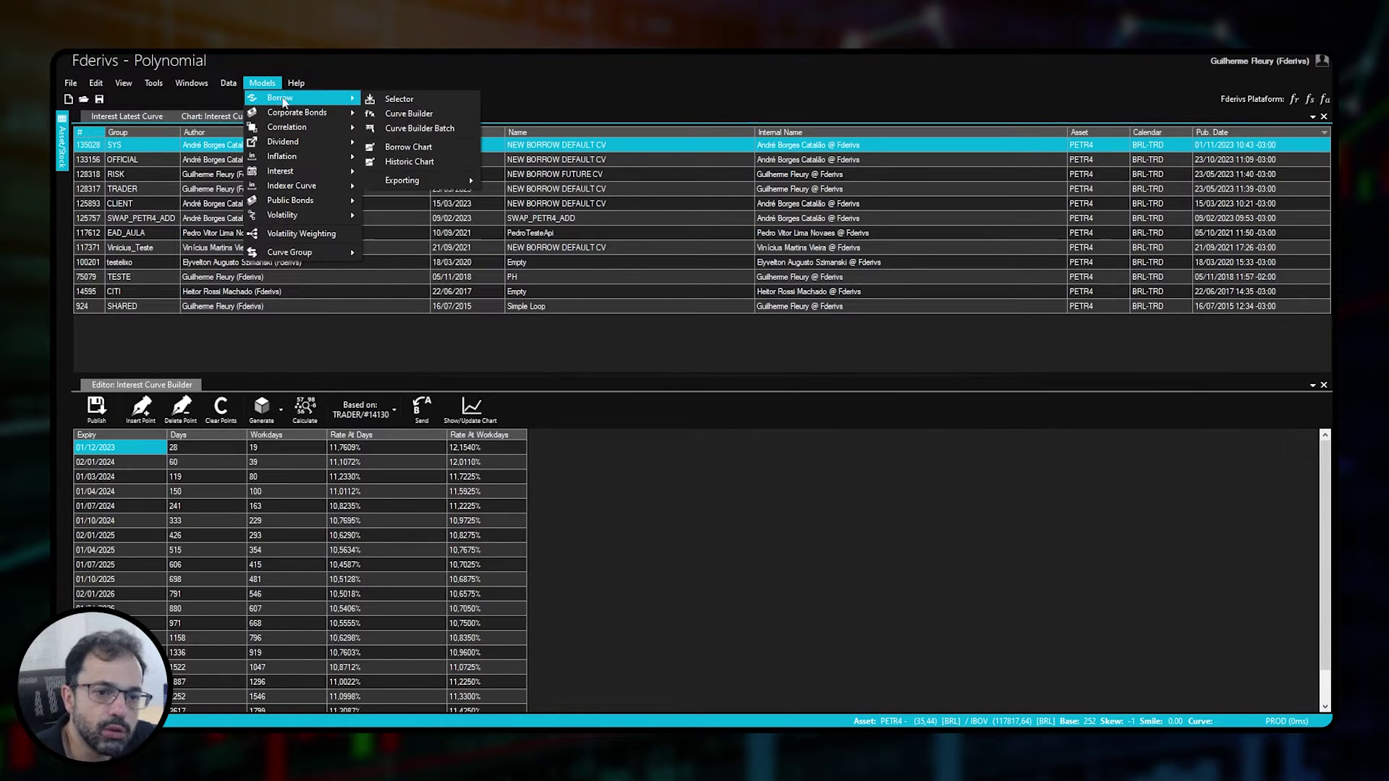
pyautogui.click(391, 116)
pyautogui.moveTo(416, 117); pyautogui.dragTo(692, 568)
pyautogui.moveTo(156, 557); pyautogui.dragTo(702, 462)
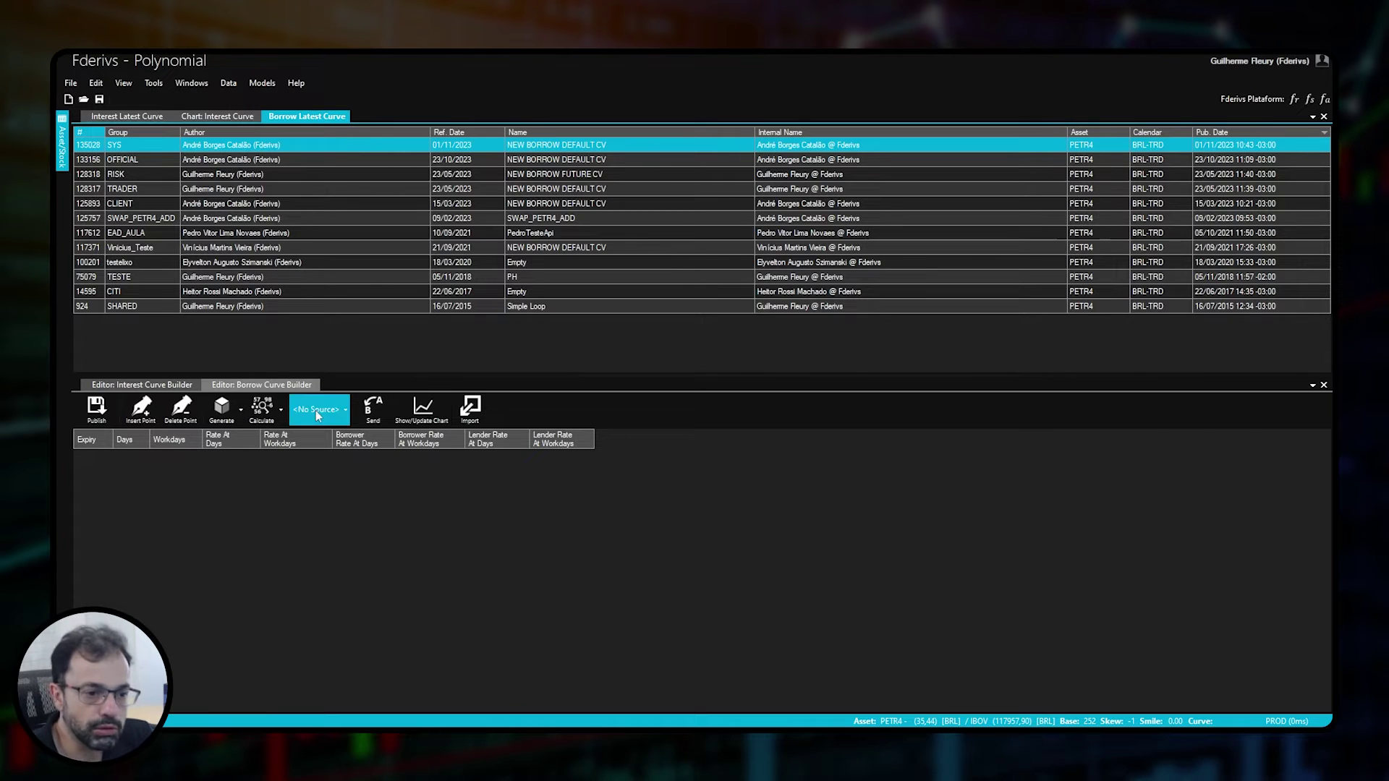
# Generate a borrow curve for PETR4 with the standard Generate Curve option and select all its Rate At Workdays values
pyautogui.click(231, 421)
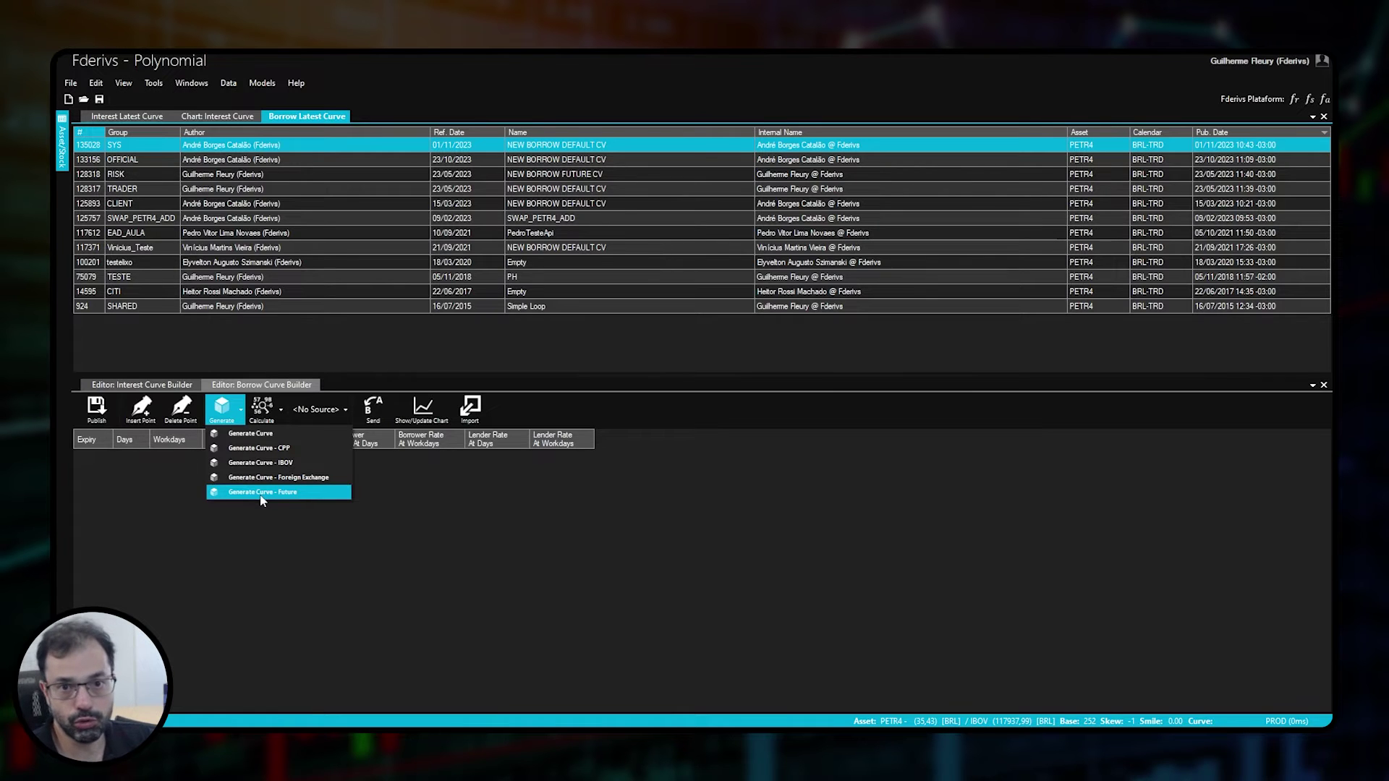
pyautogui.click(279, 434)
pyautogui.click(926, 538)
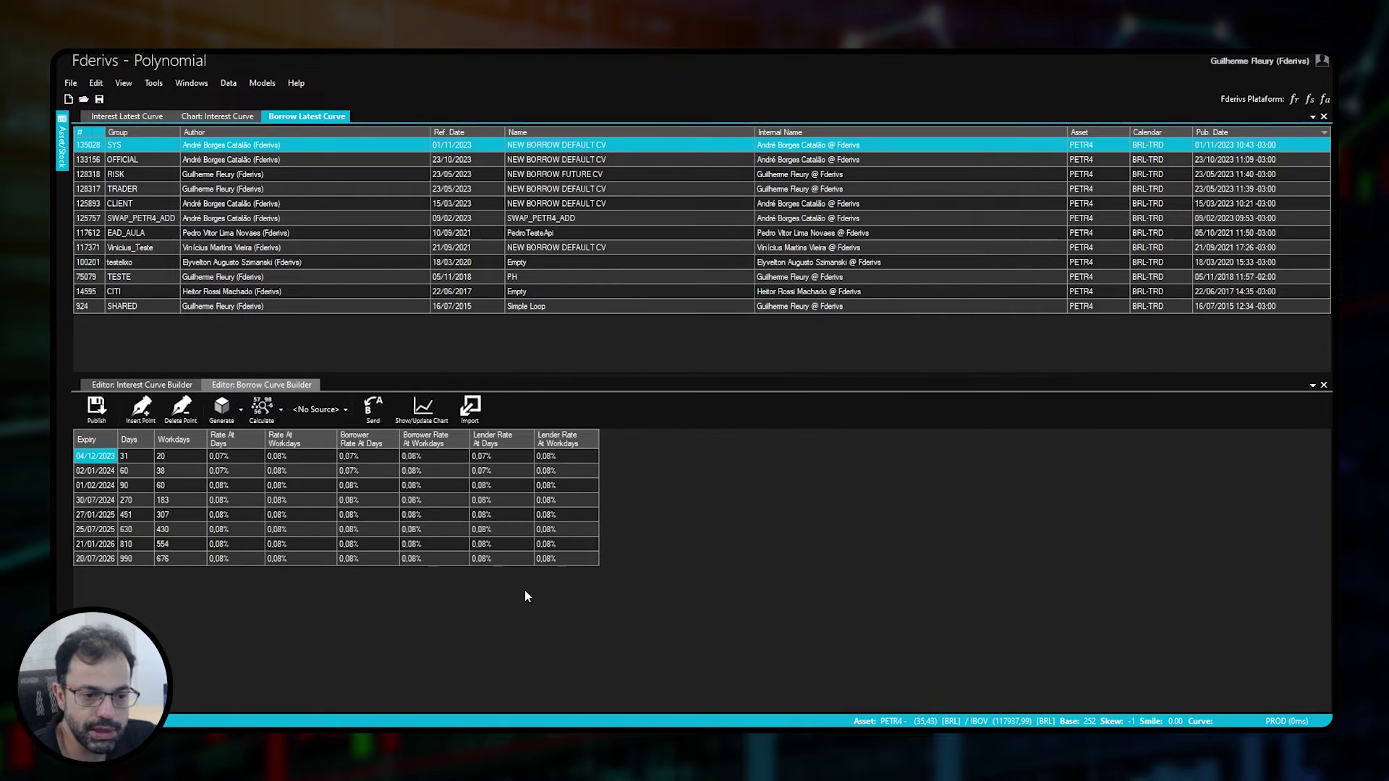
pyautogui.moveTo(286, 458); pyautogui.dragTo(291, 562)
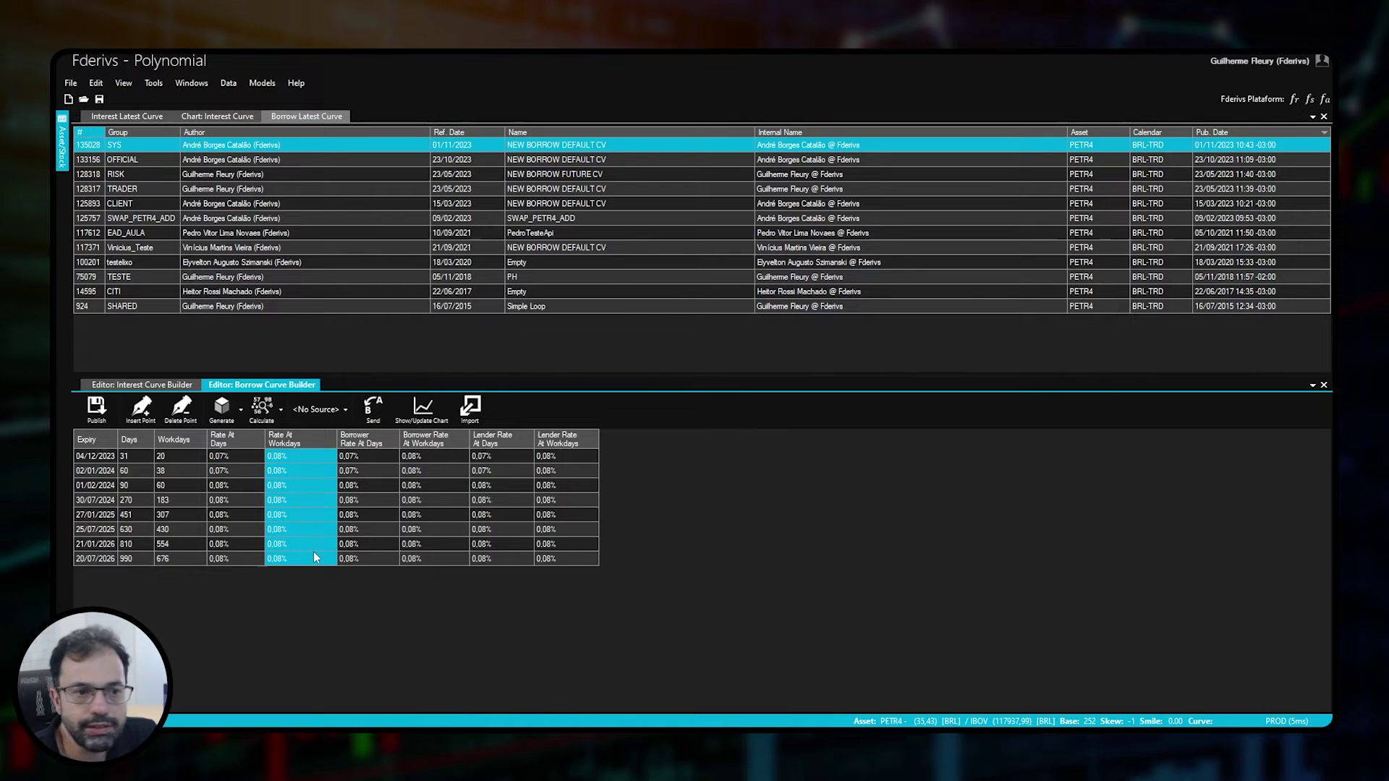
# Open the Borrow Chart and dock it alongside the latest-curve tables above the editor
pyautogui.click(261, 84)
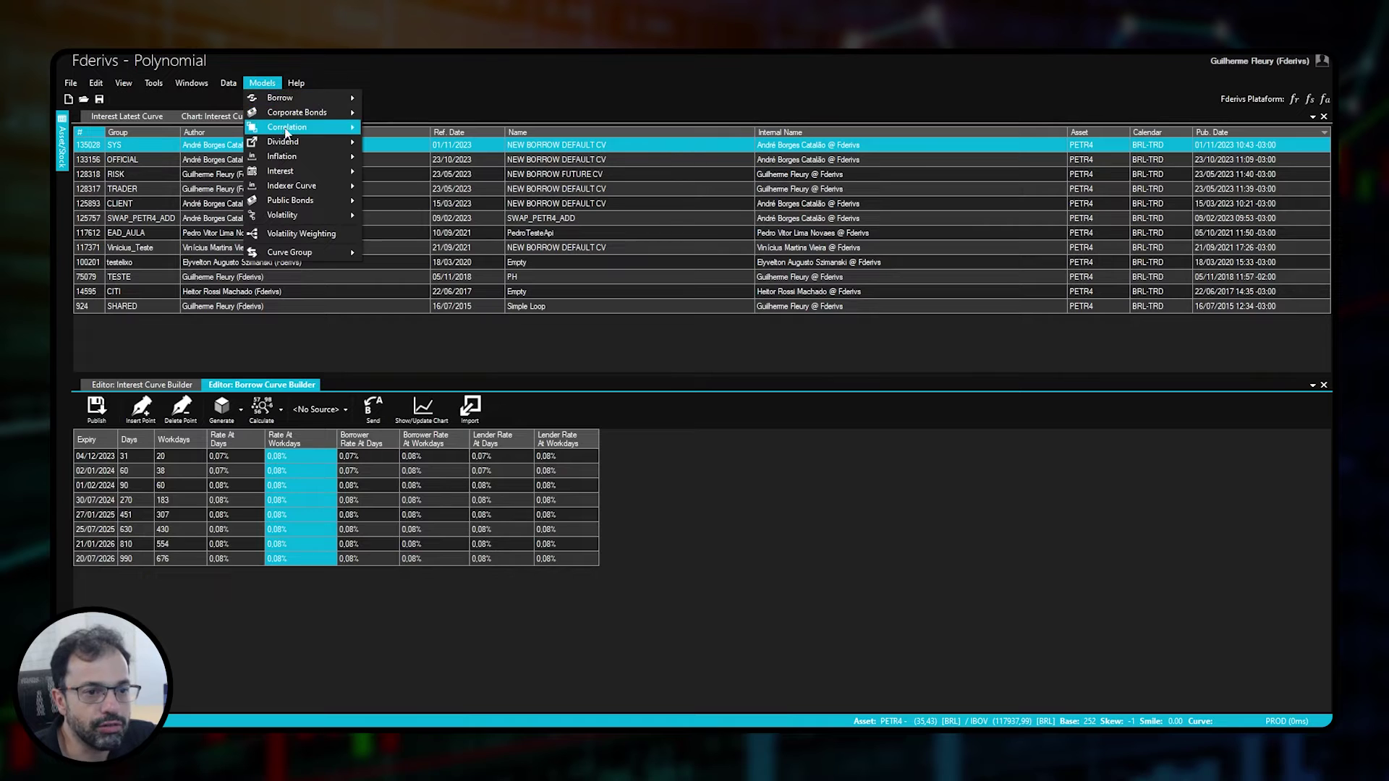
pyautogui.moveTo(295, 101)
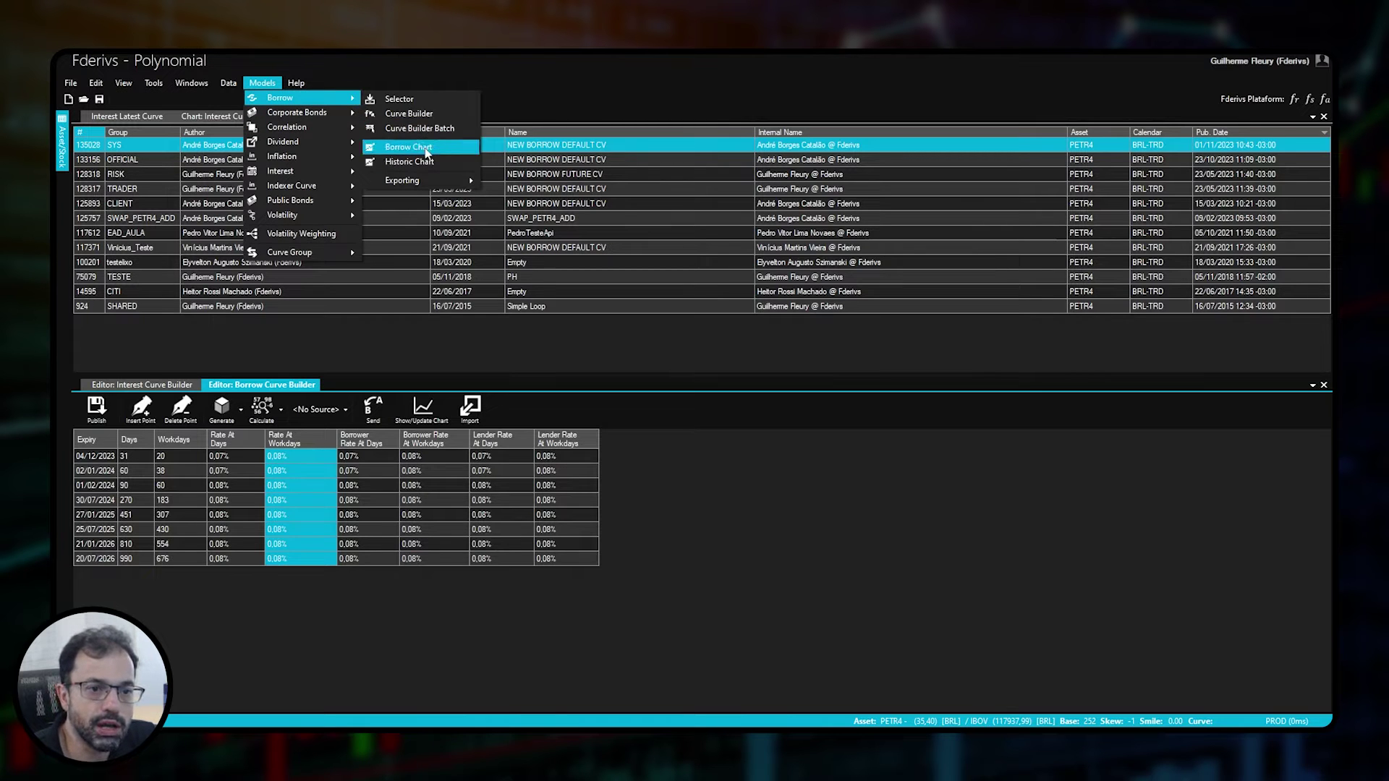
pyautogui.click(394, 147)
pyautogui.moveTo(394, 399); pyautogui.dragTo(700, 239)
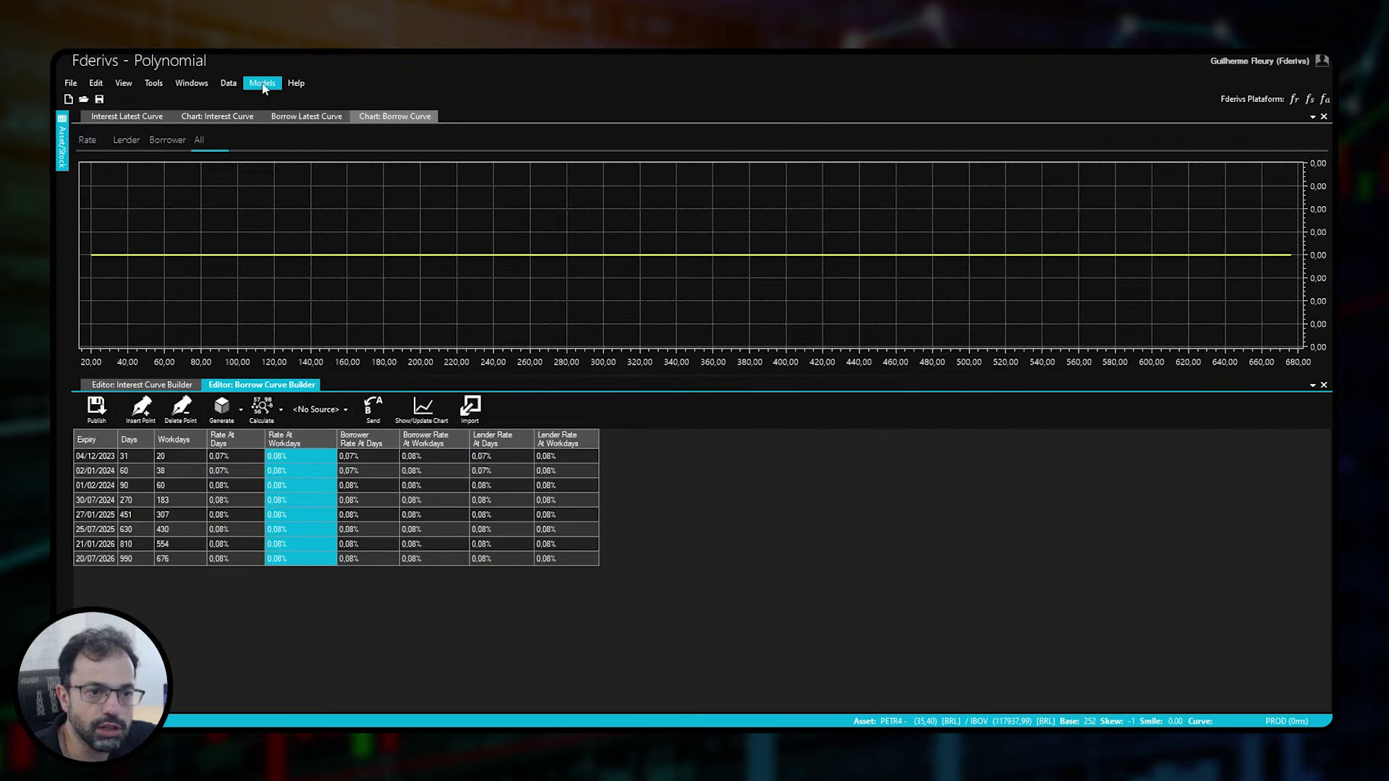
# Open the borrow Historic Chart for PETR4 to view its lender and borrower rate history
pyautogui.click(262, 83)
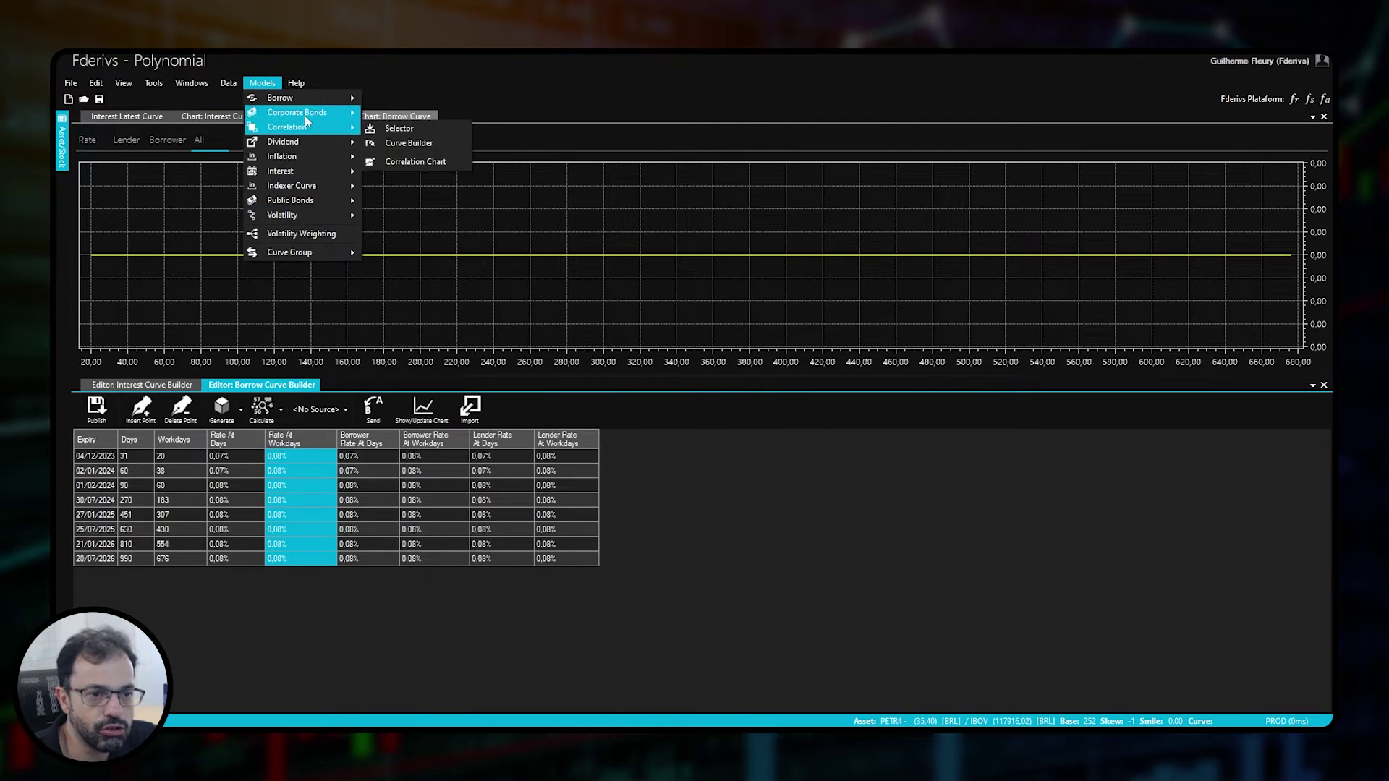
pyautogui.moveTo(304, 98)
pyautogui.click(408, 159)
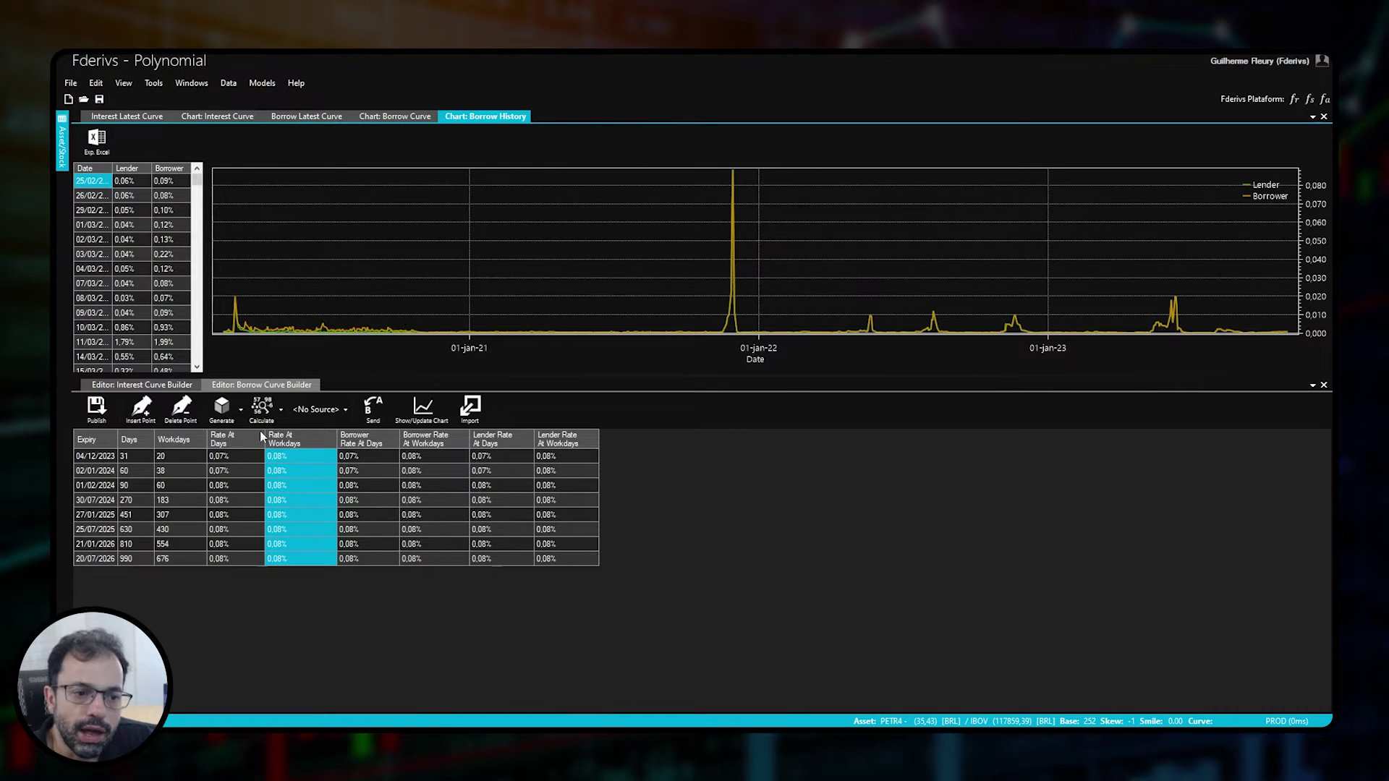
# Generate a PETR4 borrow curve from futures with the Generate Curve - Future option and check the first two Rate At Workdays values
pyautogui.click(221, 408)
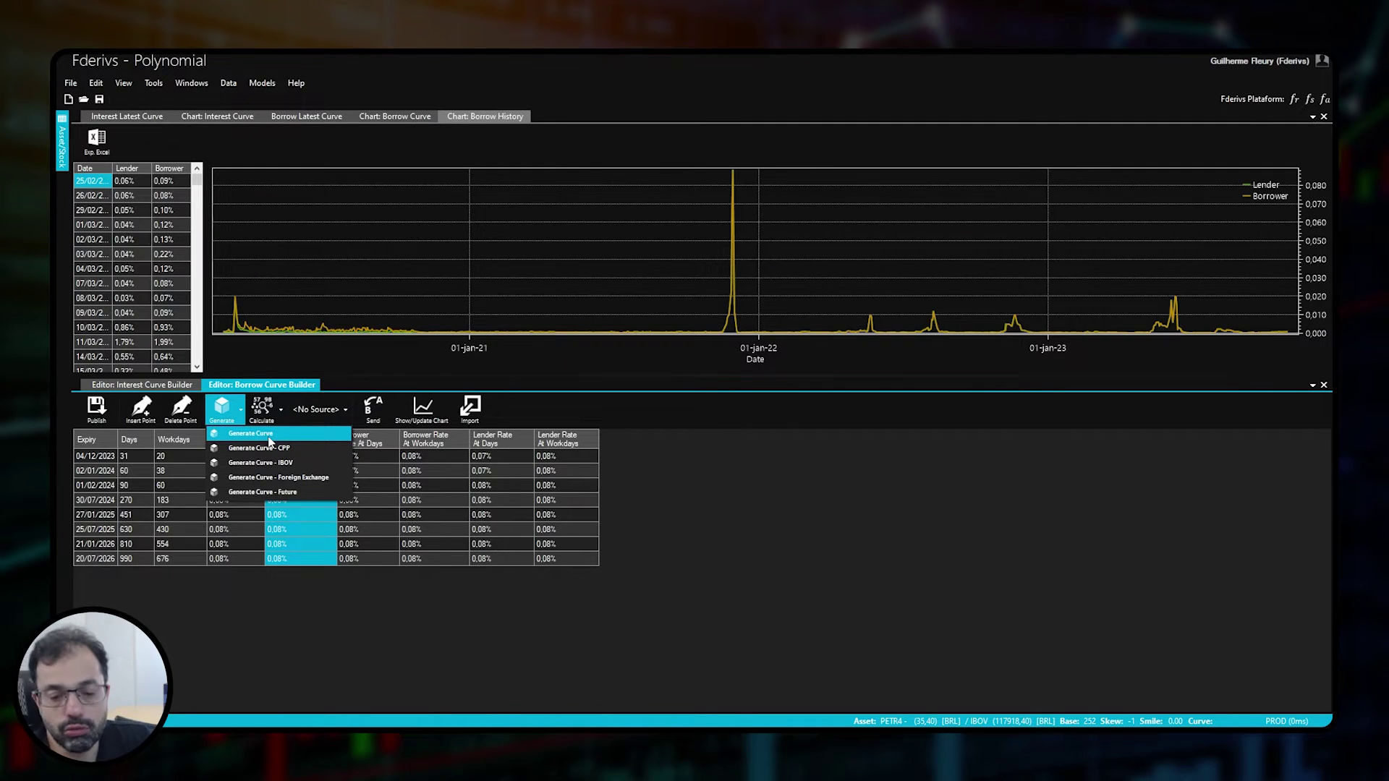
pyautogui.click(295, 494)
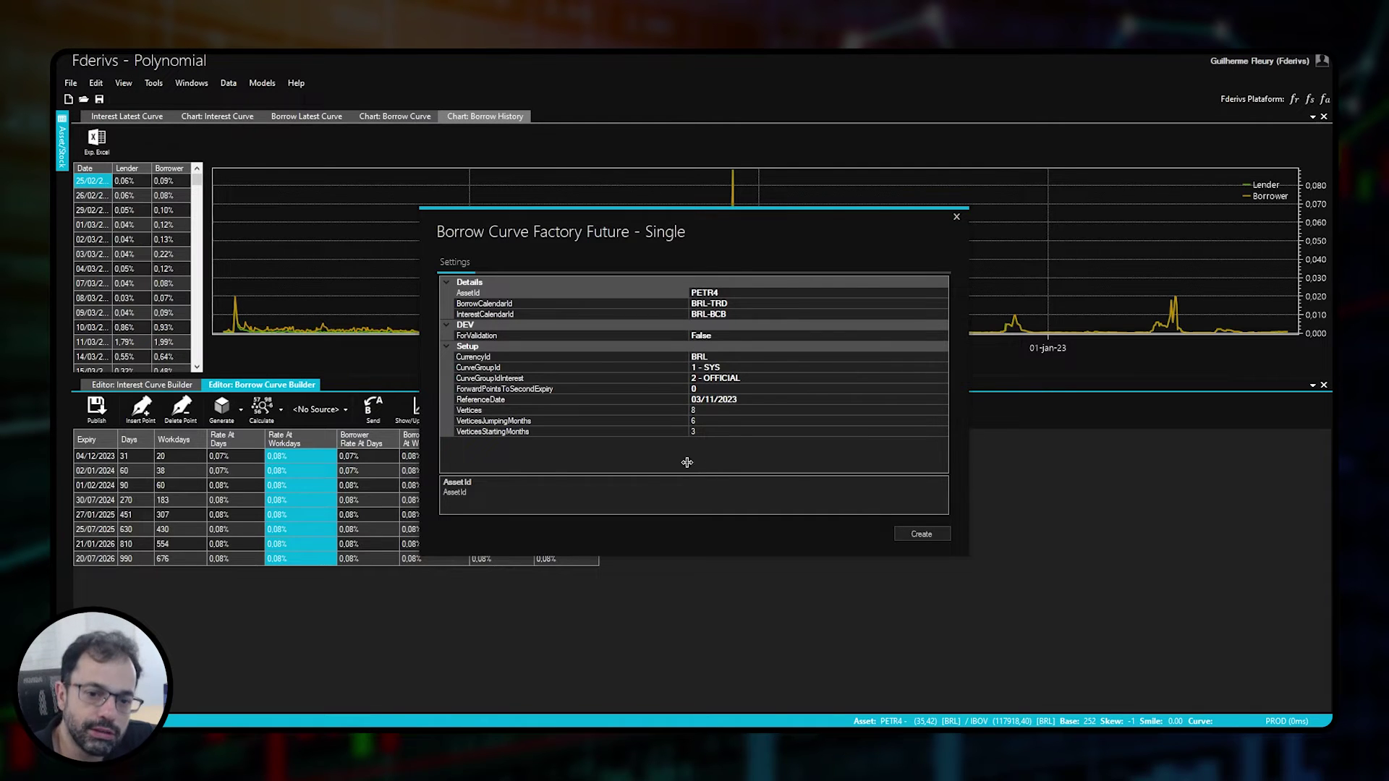
pyautogui.click(921, 540)
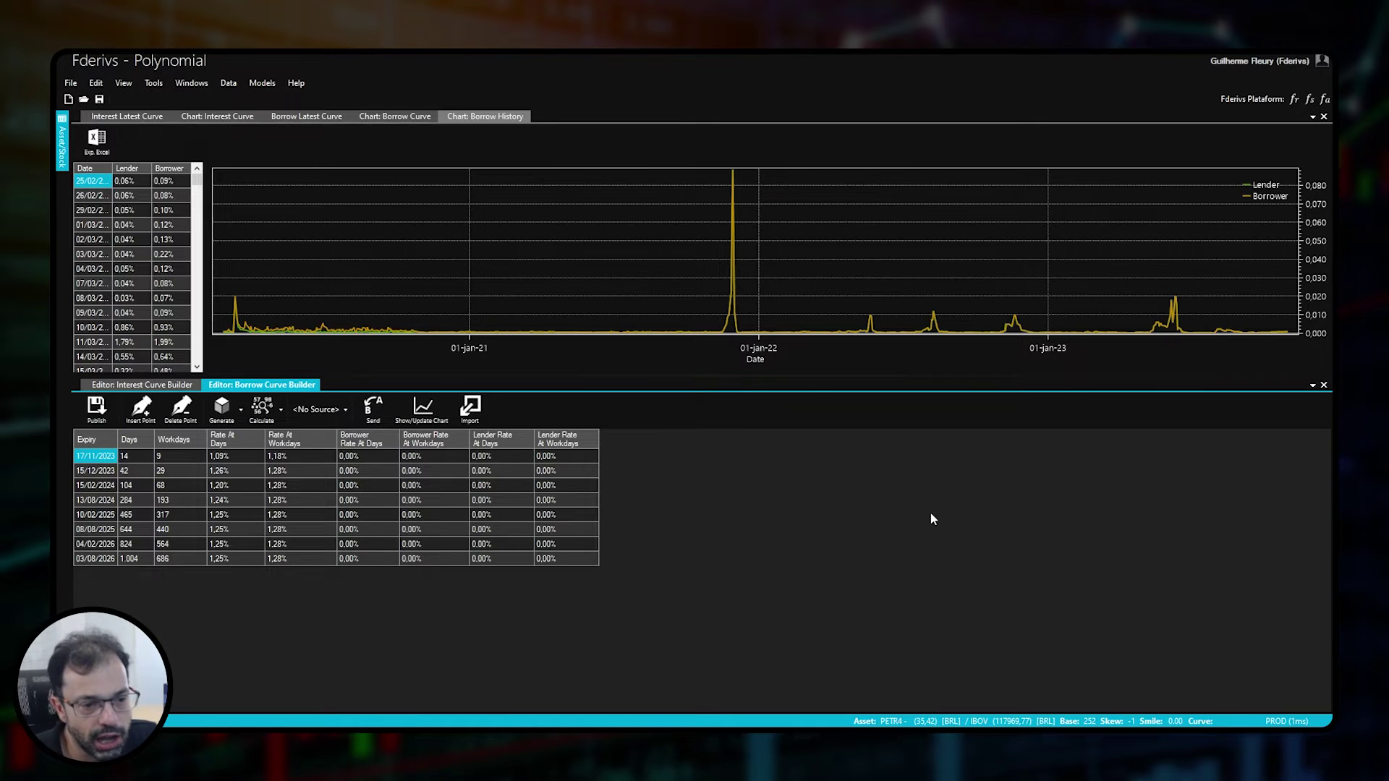
pyautogui.click(329, 461)
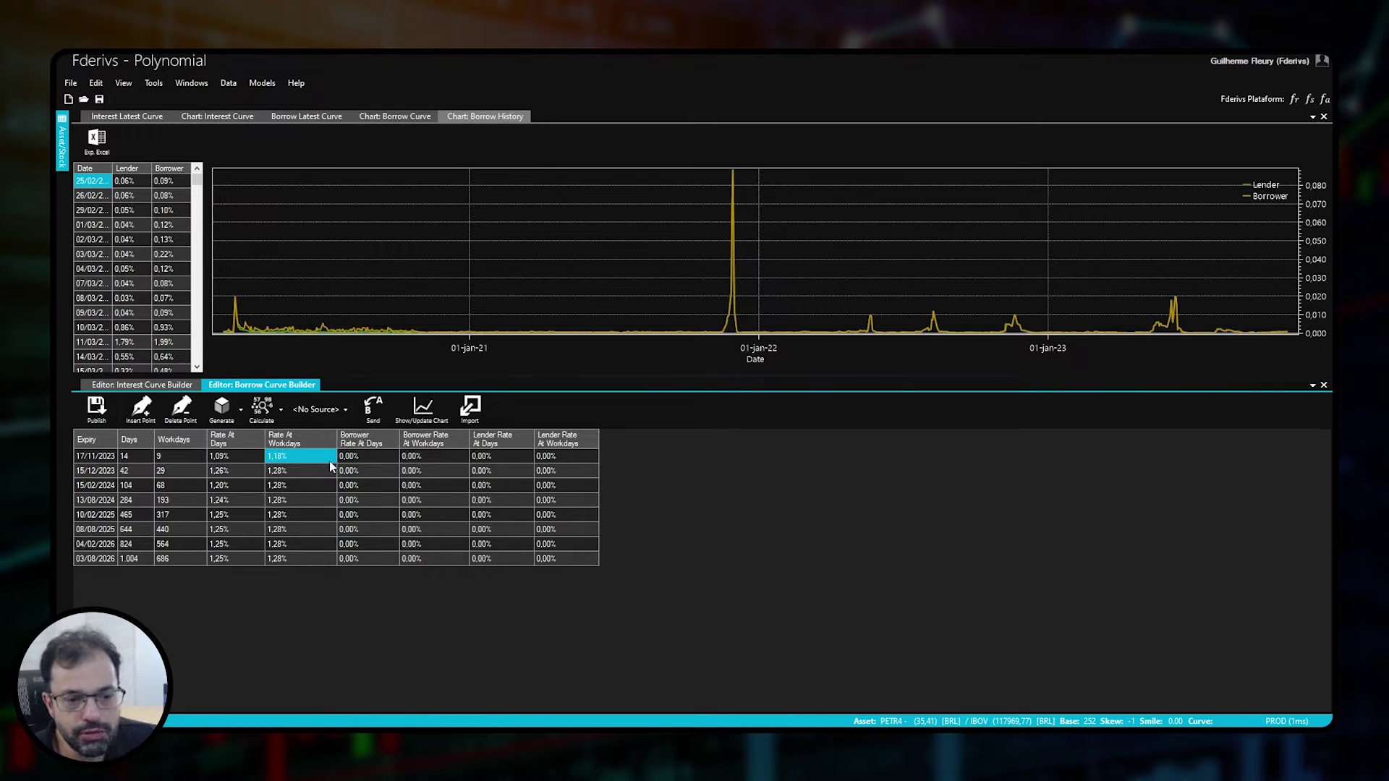
pyautogui.click(329, 470)
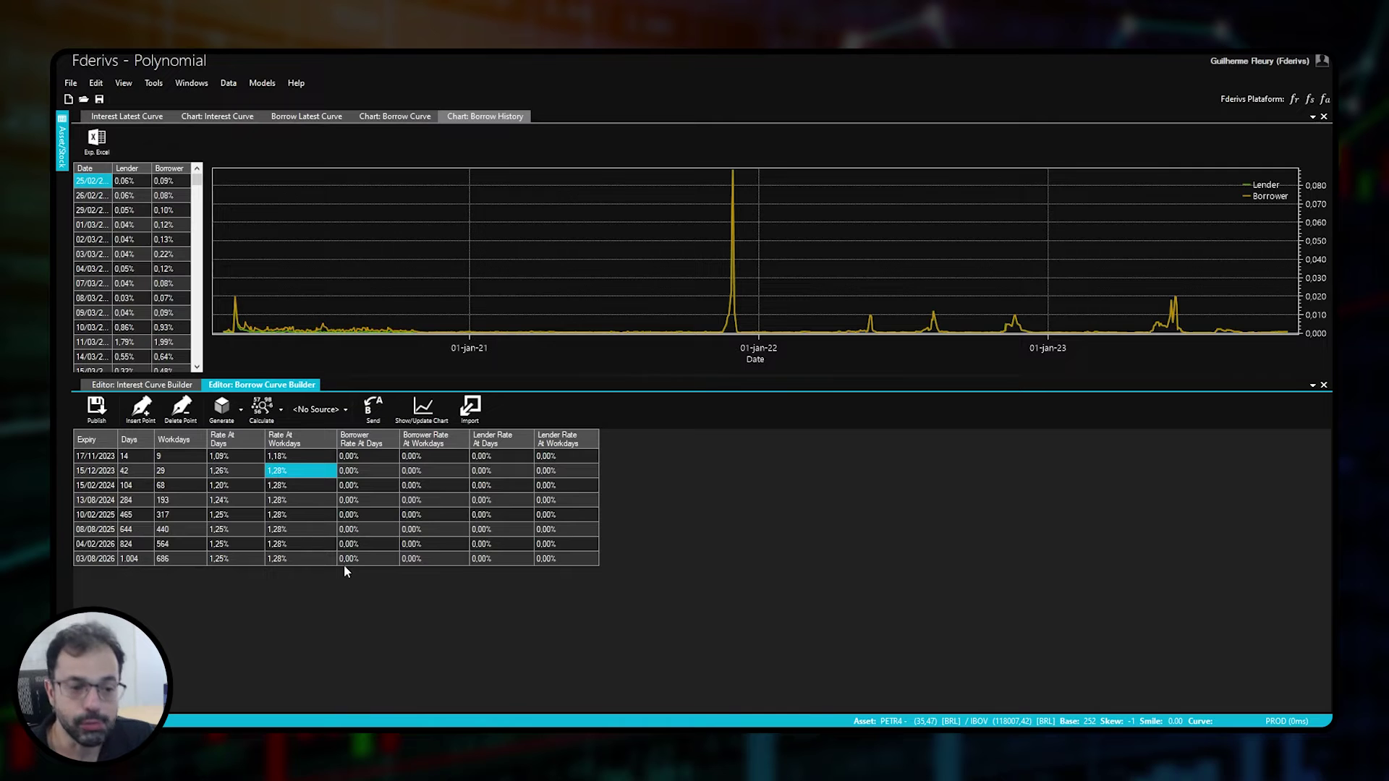
# Generate the IBOV borrow curve in the Borrow Curve Builder using the preset settings
pyautogui.click(224, 410)
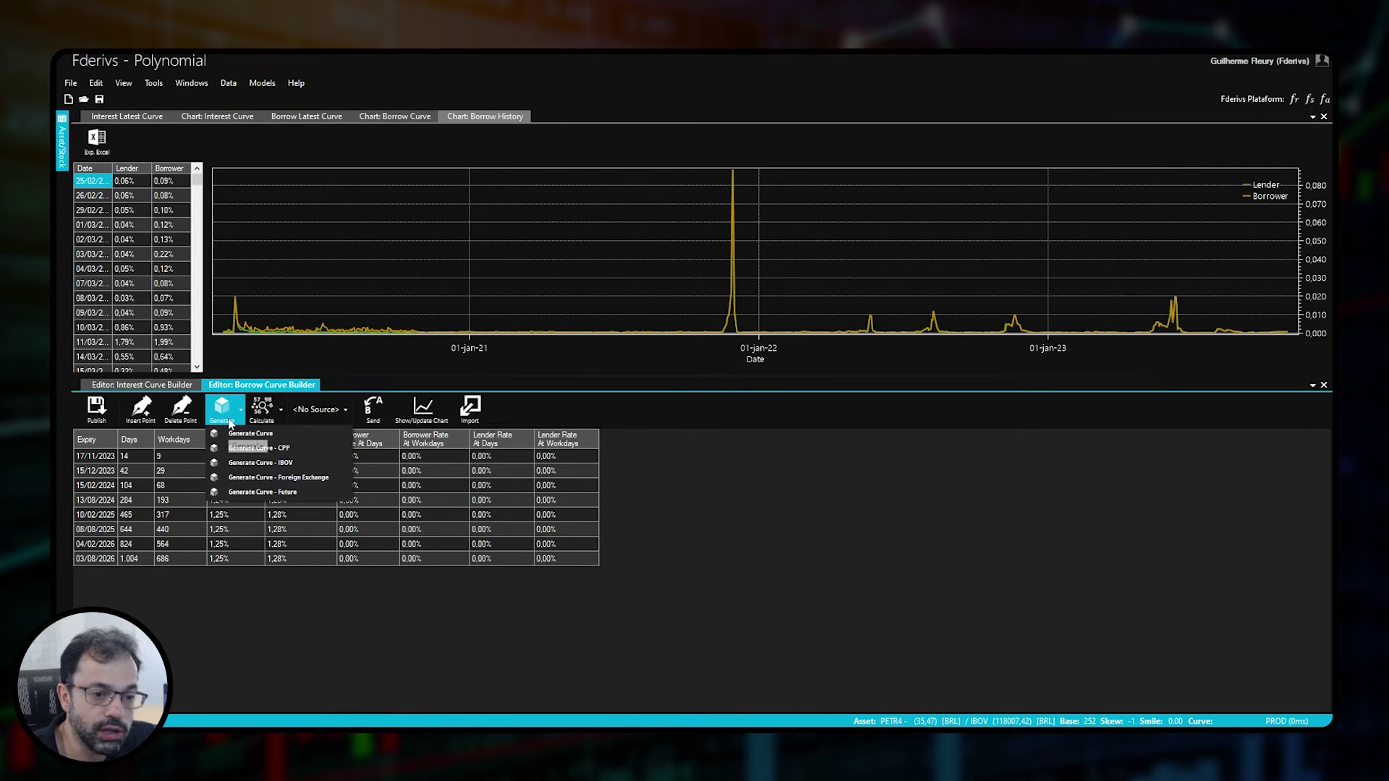
pyautogui.click(283, 462)
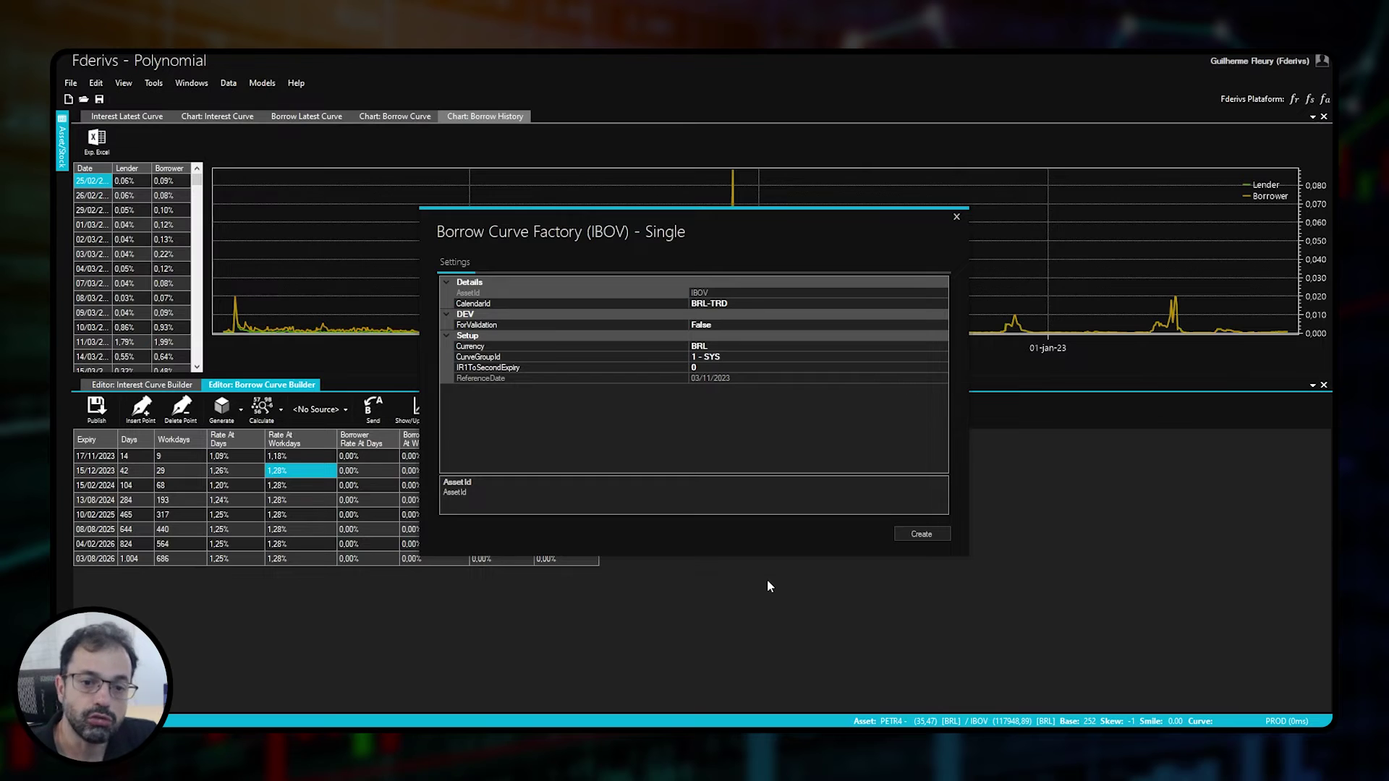
pyautogui.click(924, 535)
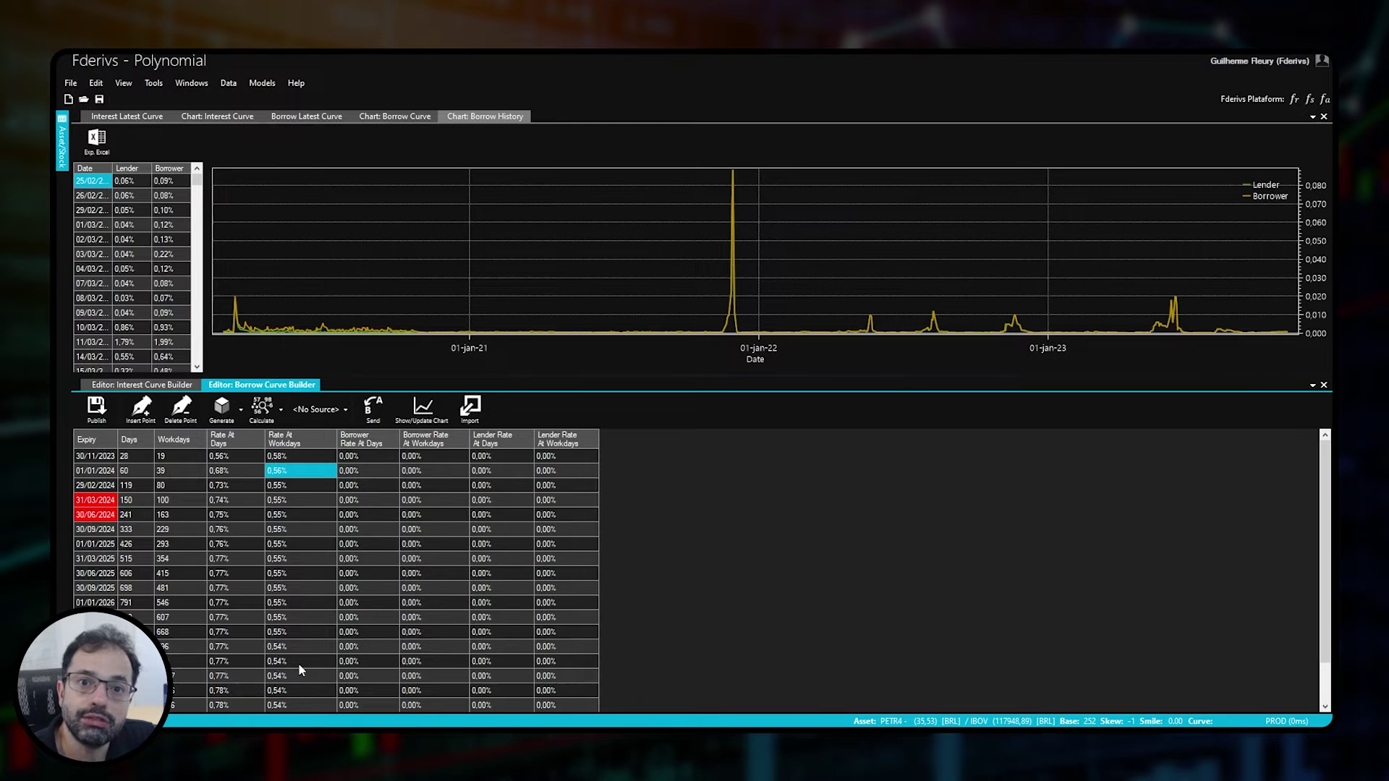
# Generate the BRL:USD foreign exchange borrow curve with the preset settings and select its Rate At Workdays value
pyautogui.click(224, 409)
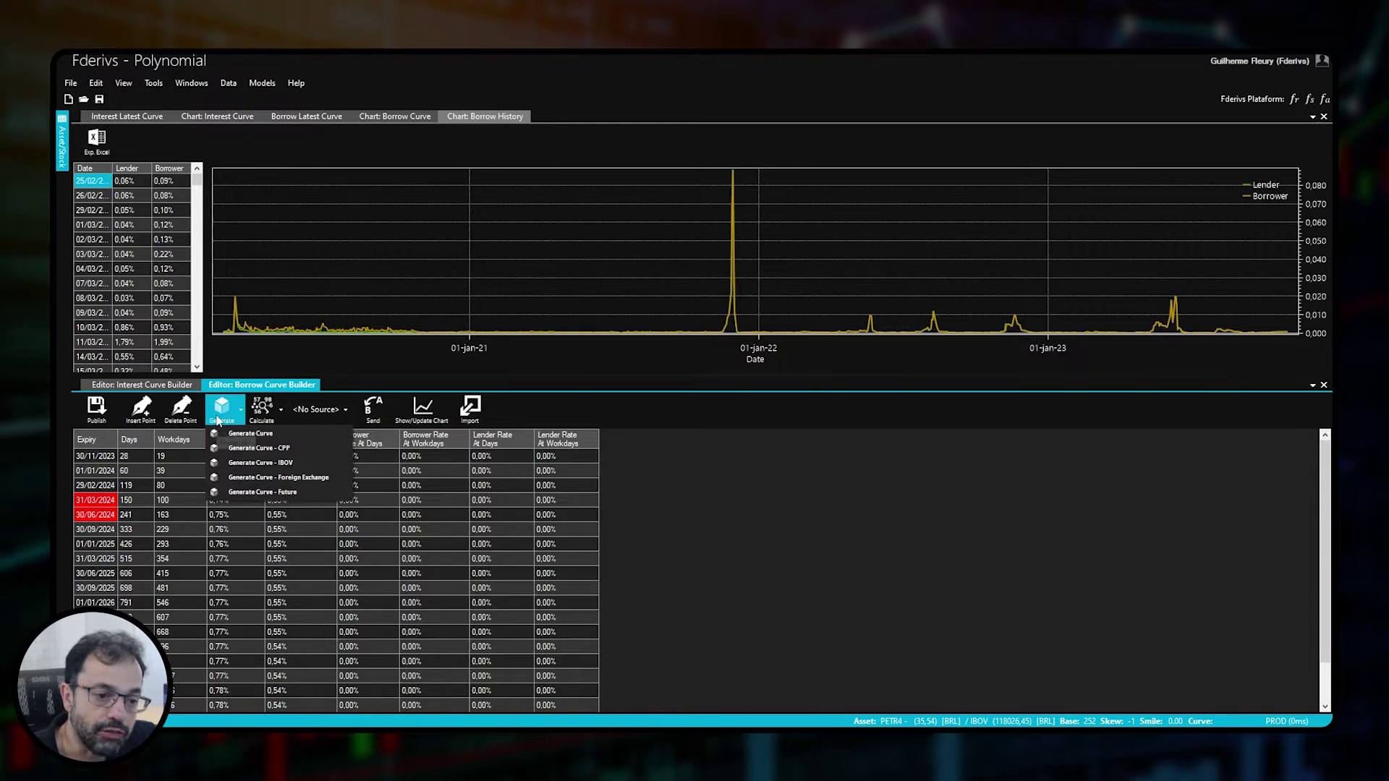
pyautogui.click(287, 494)
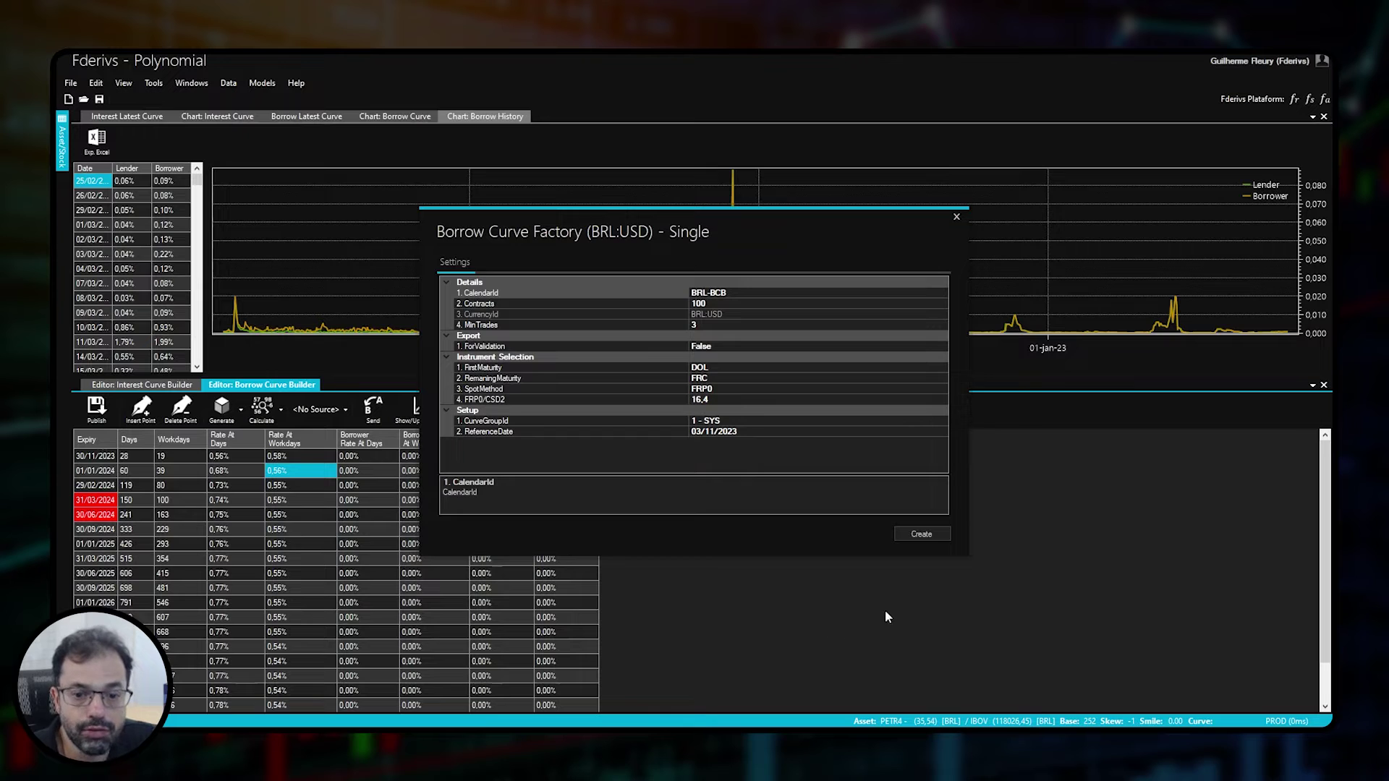
pyautogui.click(914, 540)
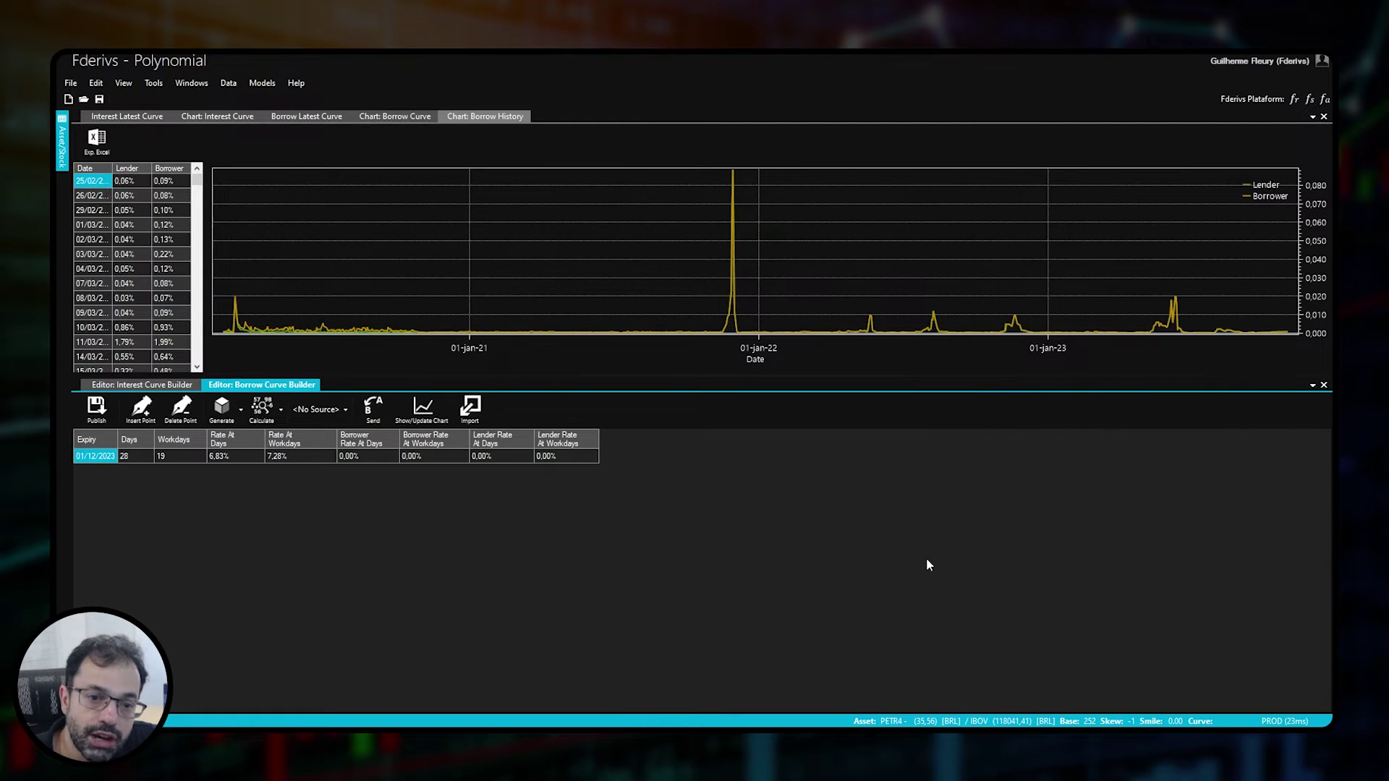
pyautogui.click(294, 457)
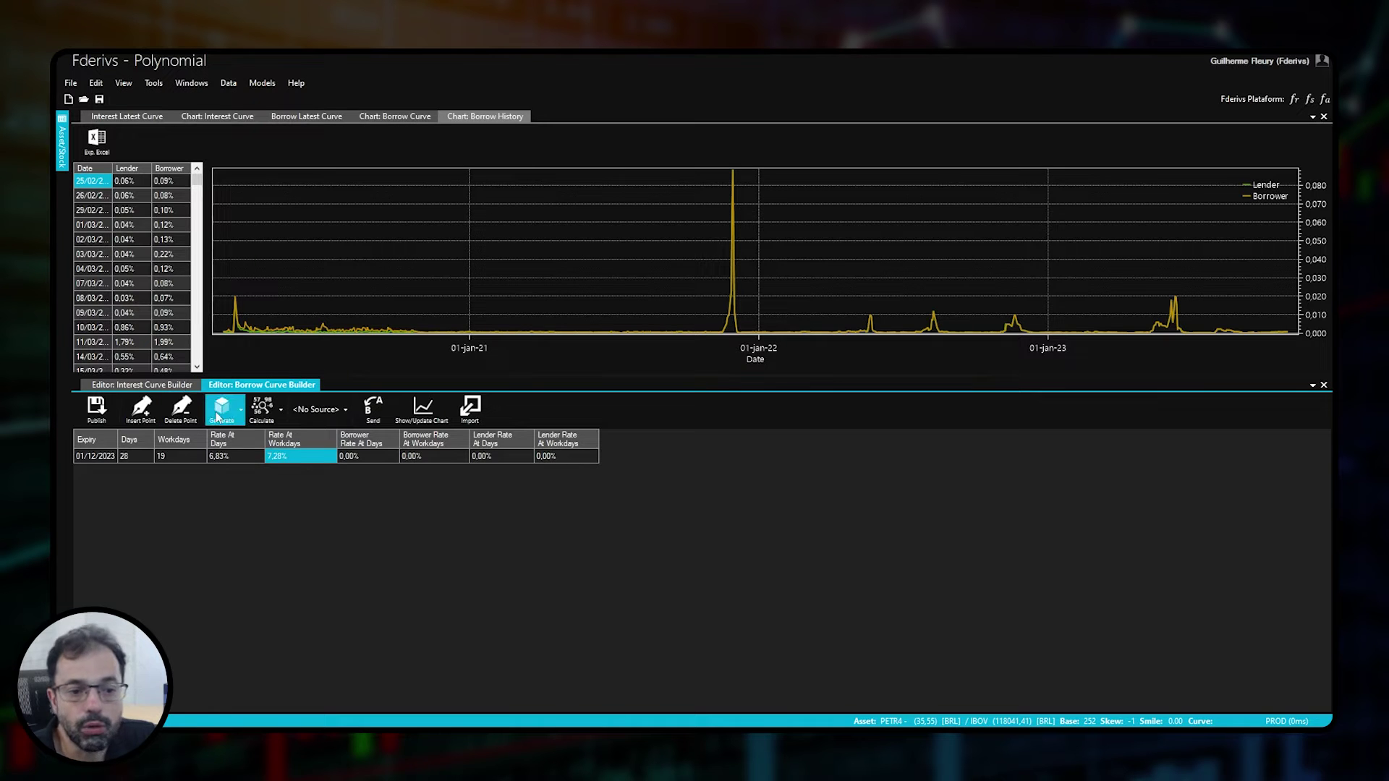
pyautogui.click(219, 414)
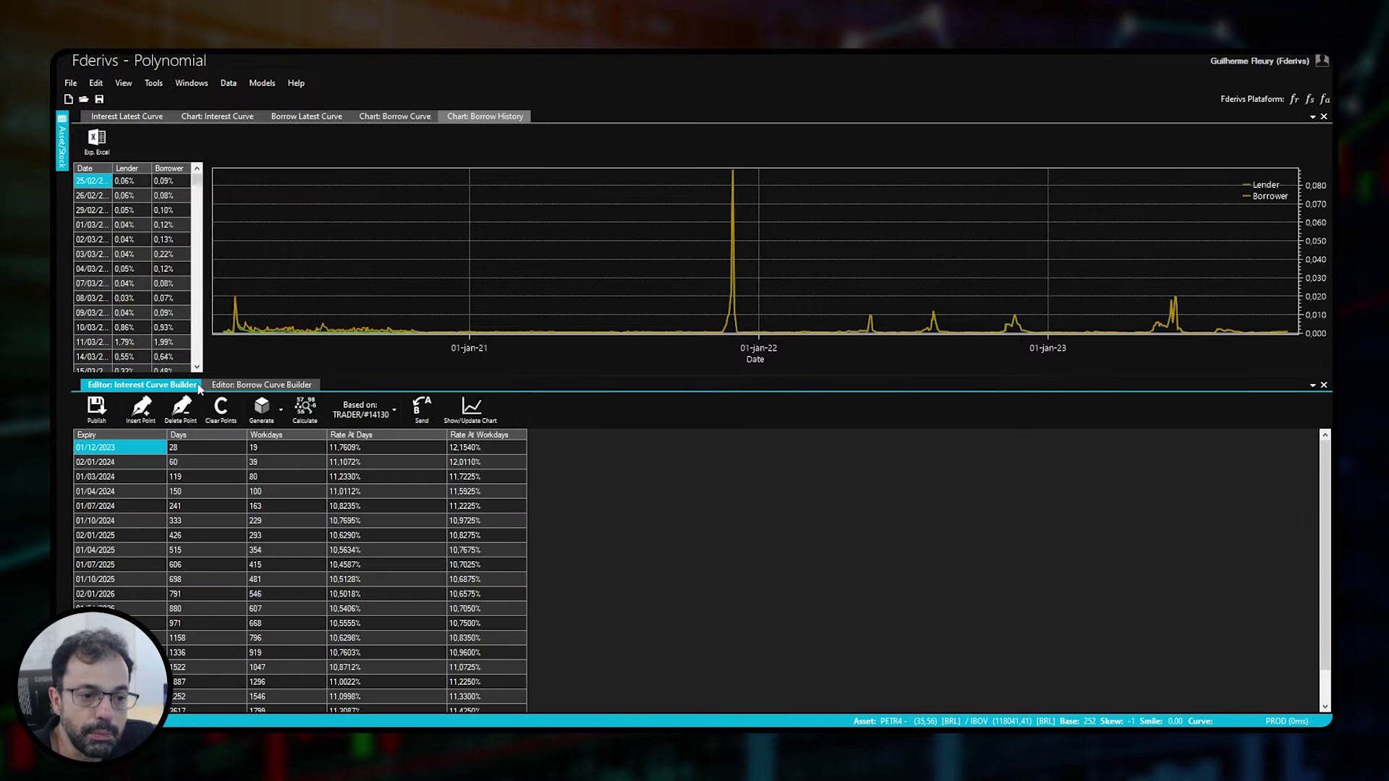
pyautogui.click(280, 411)
pyautogui.click(304, 463)
pyautogui.click(262, 385)
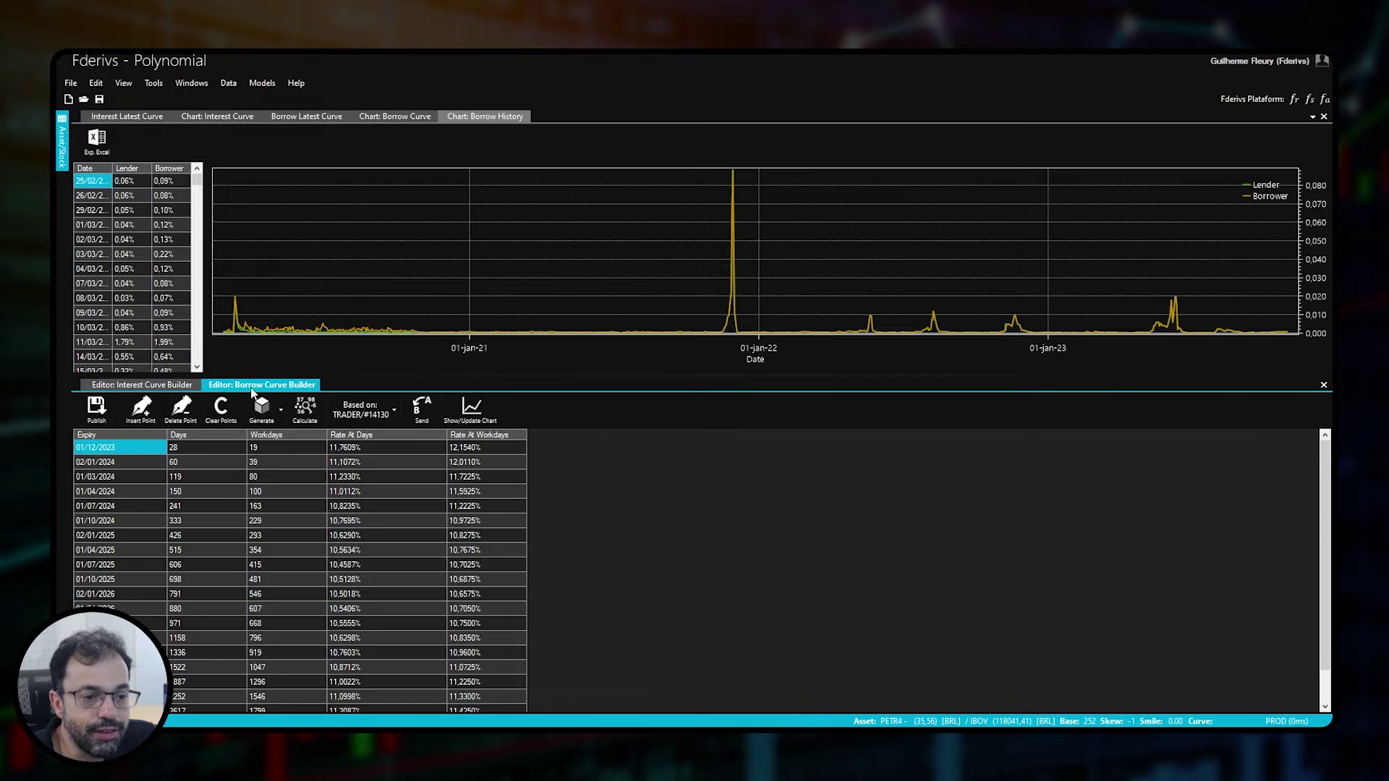
pyautogui.click(241, 410)
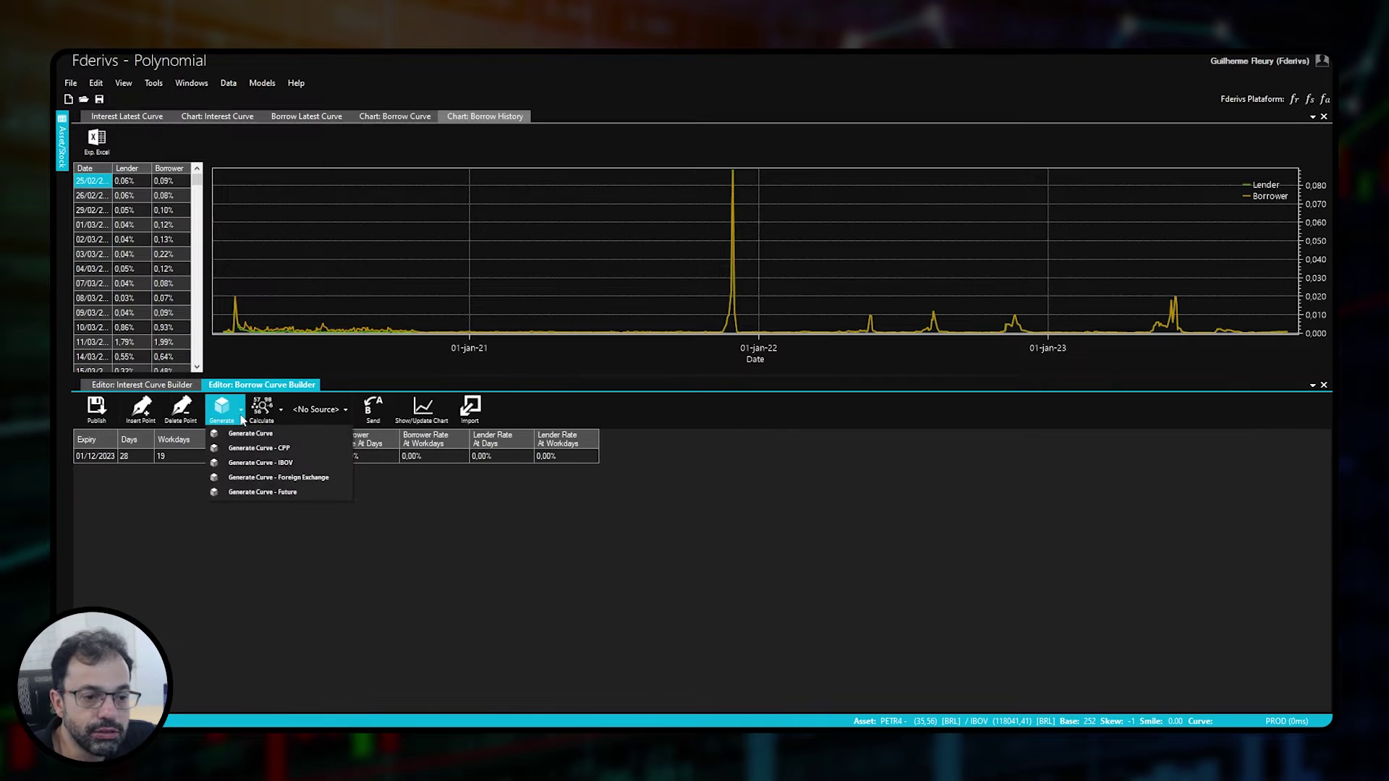
pyautogui.click(274, 481)
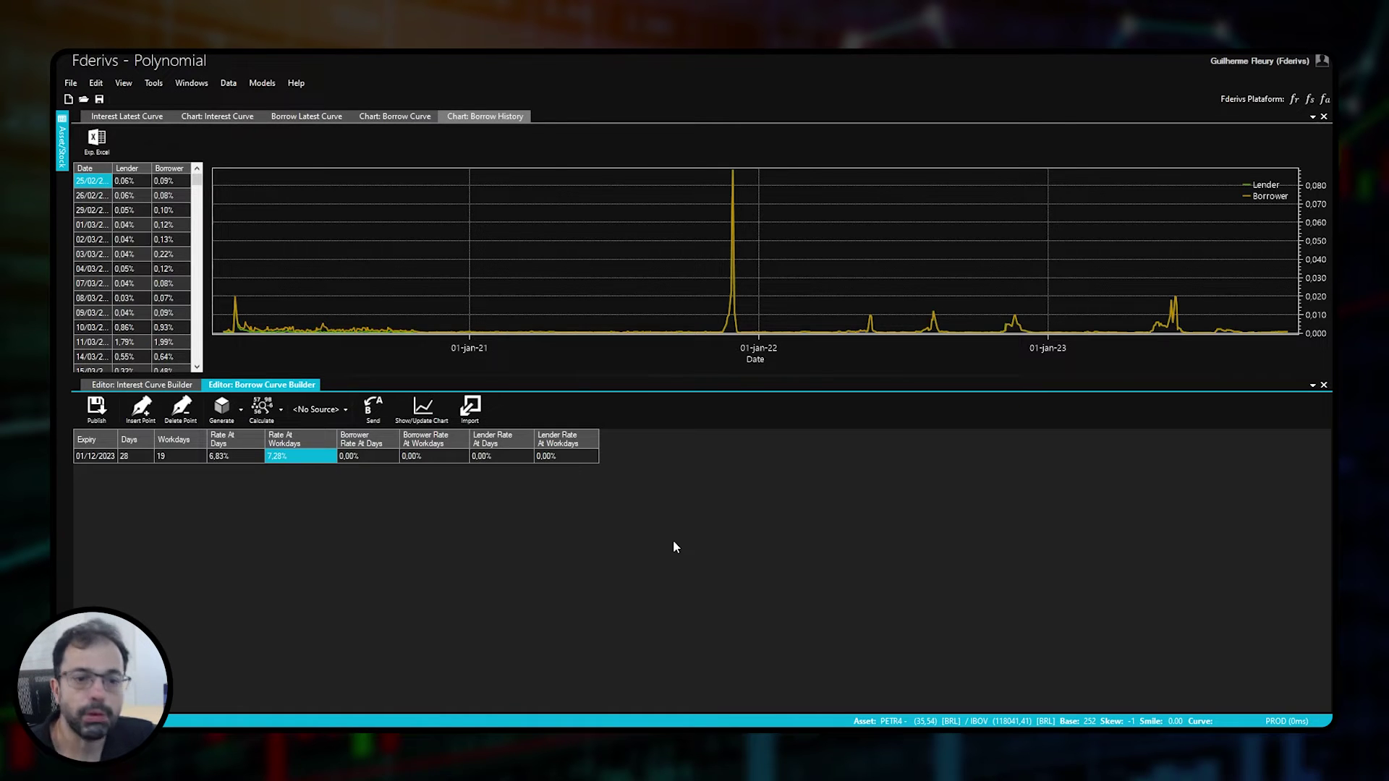
# Insert four points into the borrow curve and enter workday values of 40, 50, 80 and 100
pyautogui.click(141, 407)
pyautogui.click(170, 472)
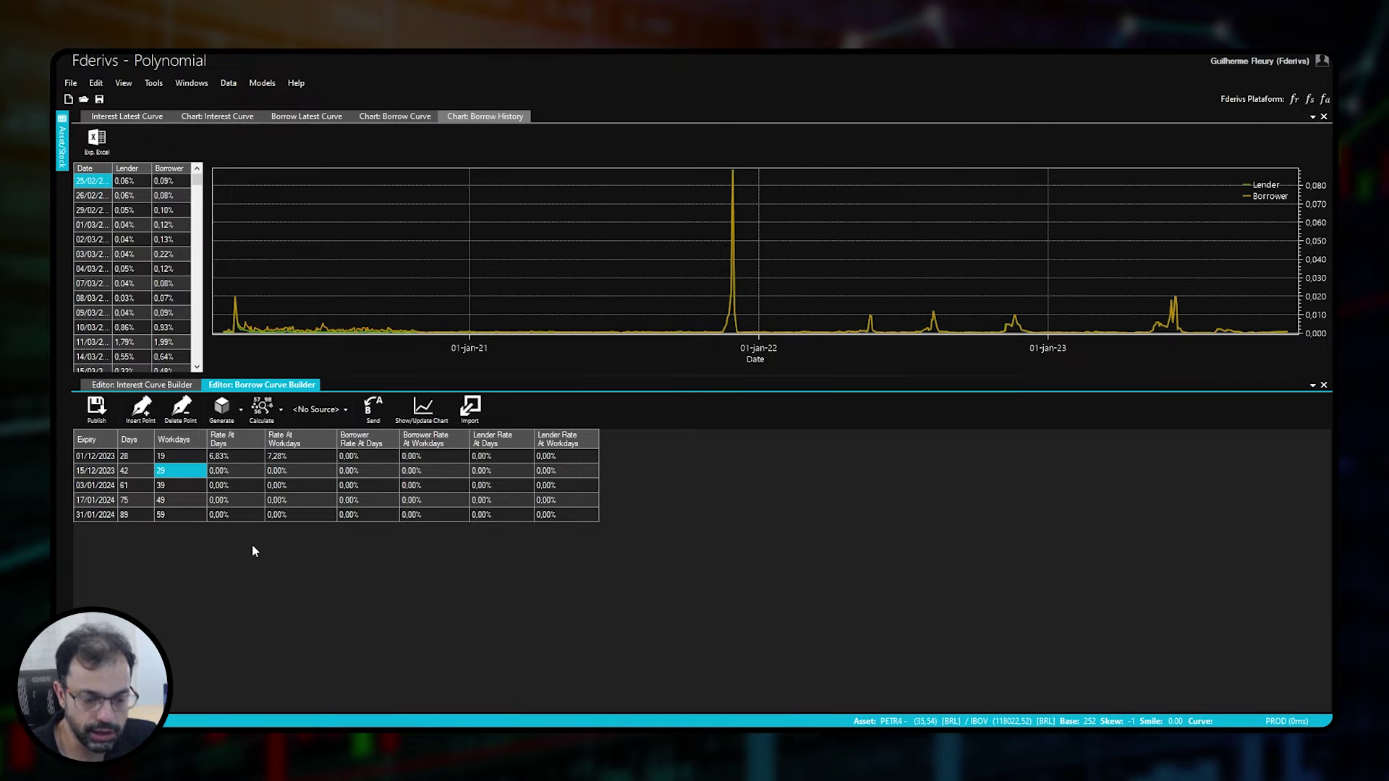
pyautogui.write('40')
pyautogui.press('Return')
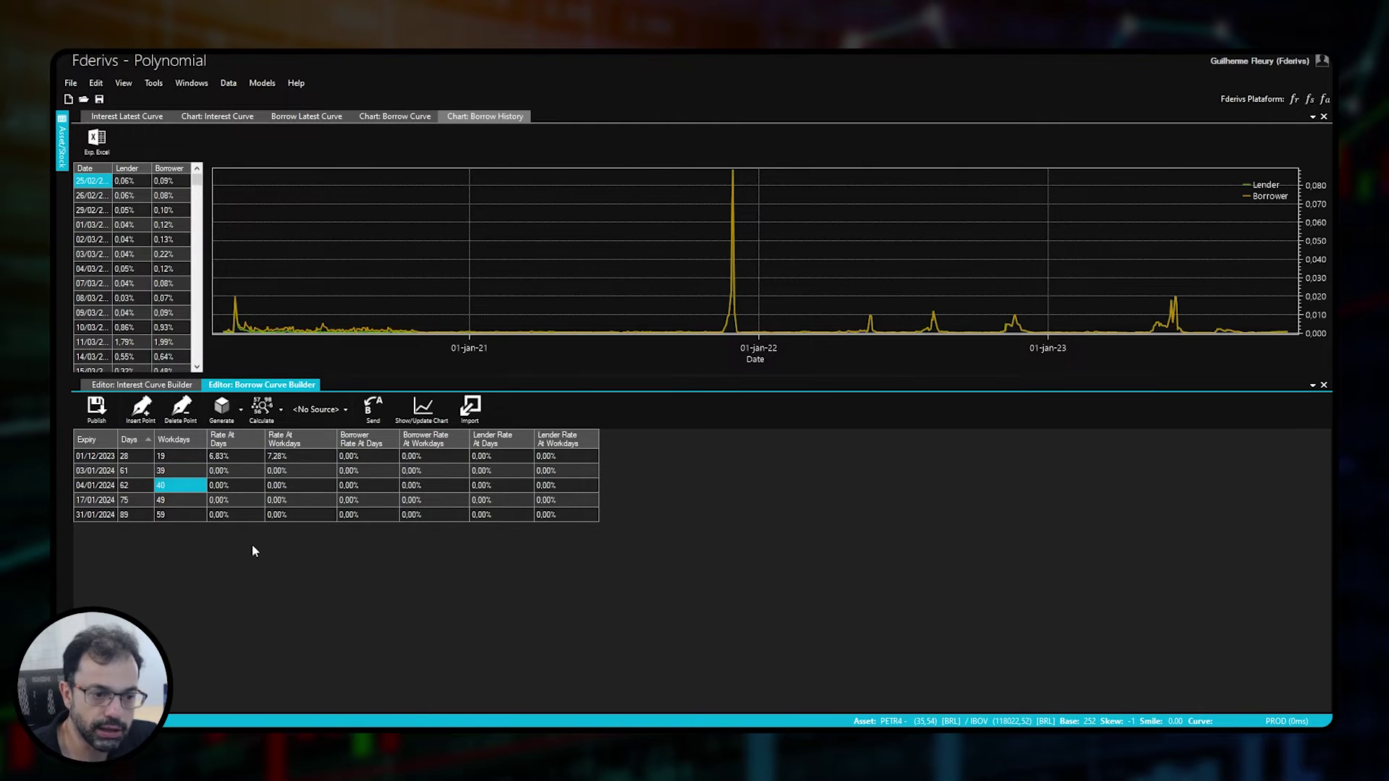
pyautogui.write('50')
pyautogui.press('Return')
pyautogui.write('80')
pyautogui.press('Return')
pyautogui.write('100')
pyautogui.press('Tab')
# Set the five borrow points' Rate At Workdays values to 5, 6, 7, 8 and 9 percent in expiry order
pyautogui.press('Tab')
pyautogui.press('Up')
pyautogui.press('Up')
pyautogui.press('Up')
pyautogui.press('Up')
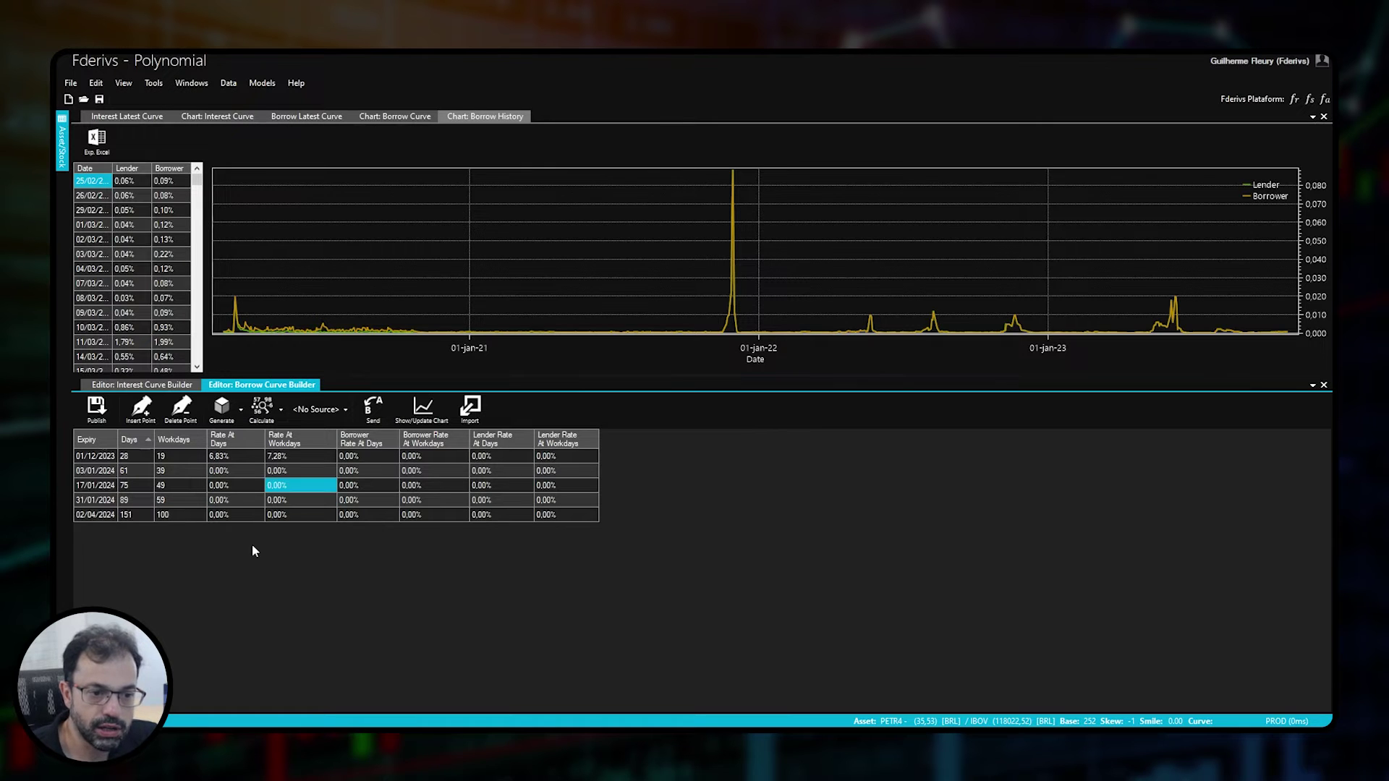
pyautogui.write('5')
pyautogui.press('Return')
pyautogui.write('6')
pyautogui.press('Return')
pyautogui.write('7')
pyautogui.press('Return')
pyautogui.write('8')
pyautogui.press('Return')
pyautogui.write('9')
pyautogui.press('Up')
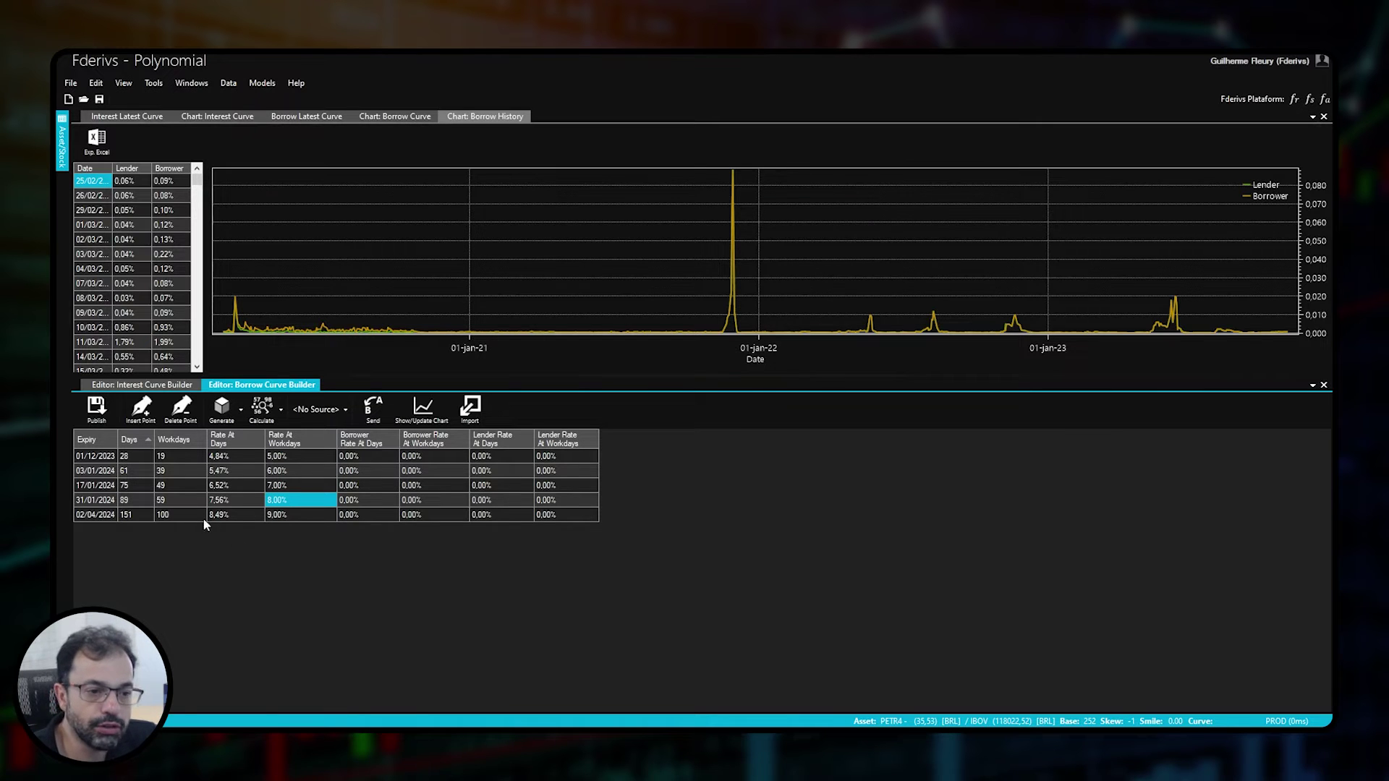
# Generate the USD interest curve in the Interest Curve Builder and view it in the interest curve chart
pyautogui.click(142, 385)
pyautogui.click(281, 409)
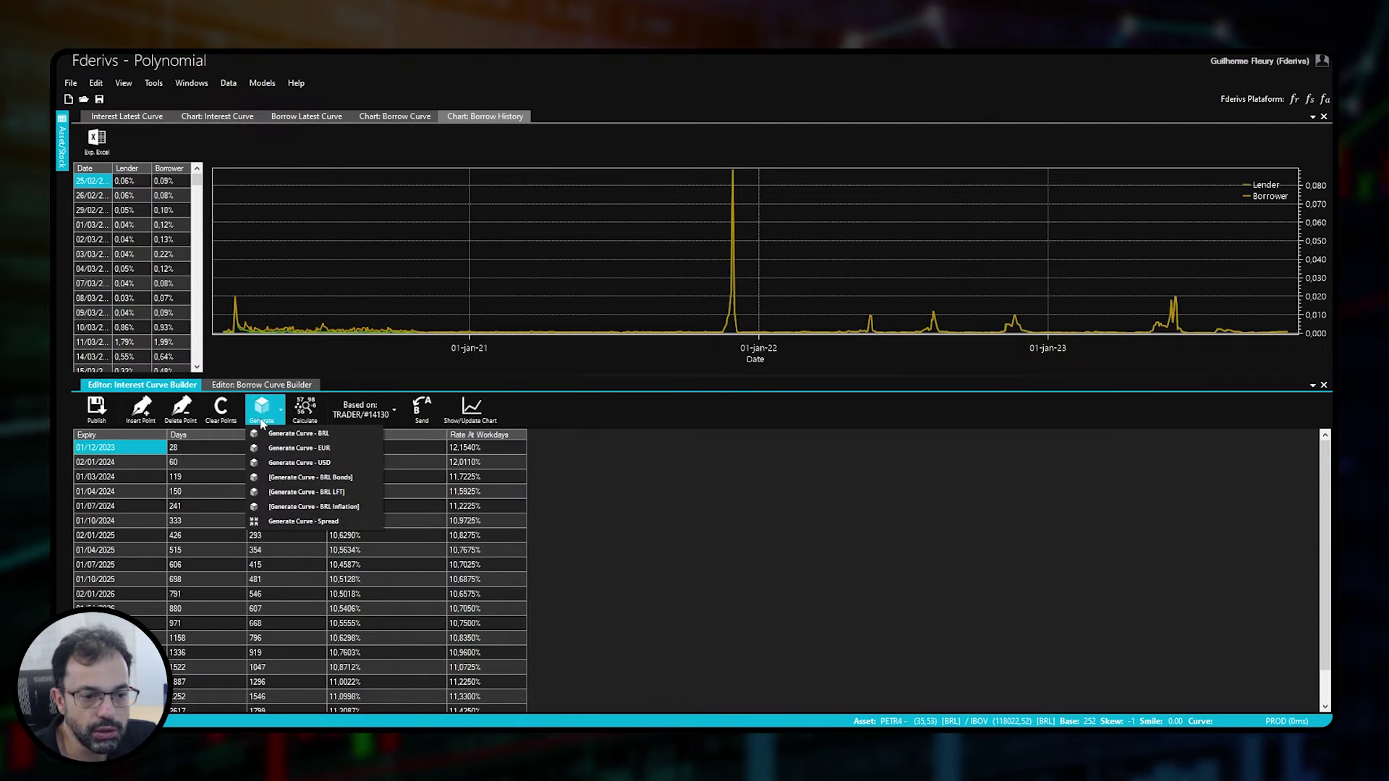
pyautogui.click(288, 460)
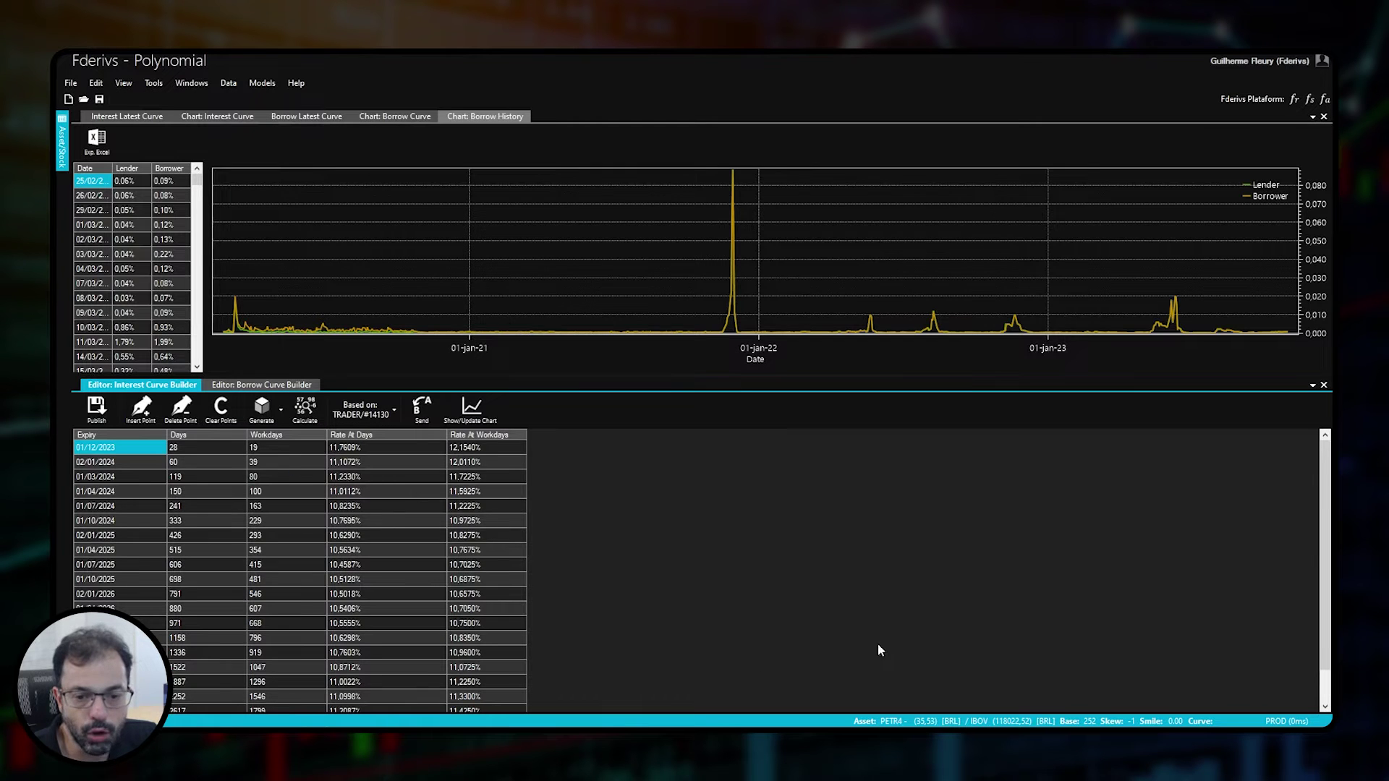
pyautogui.click(918, 535)
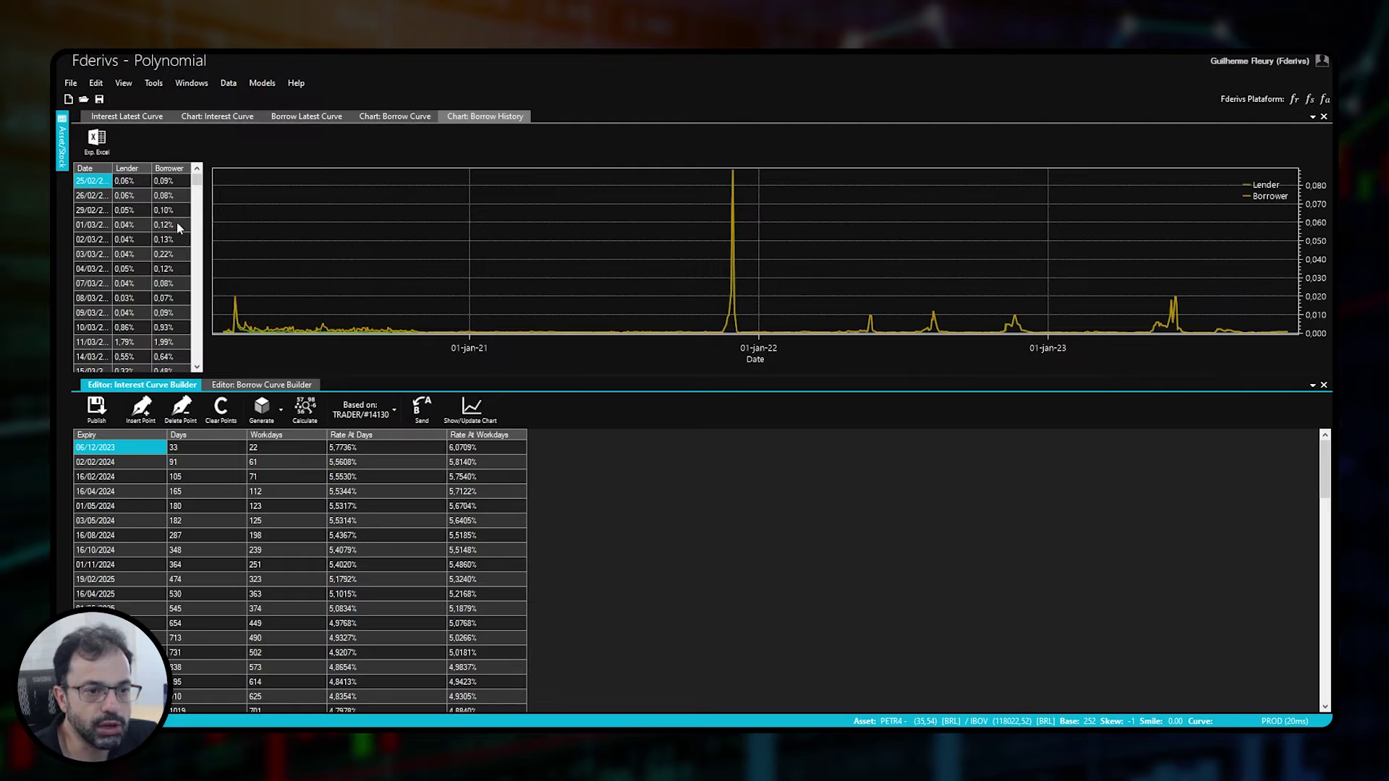
pyautogui.click(210, 114)
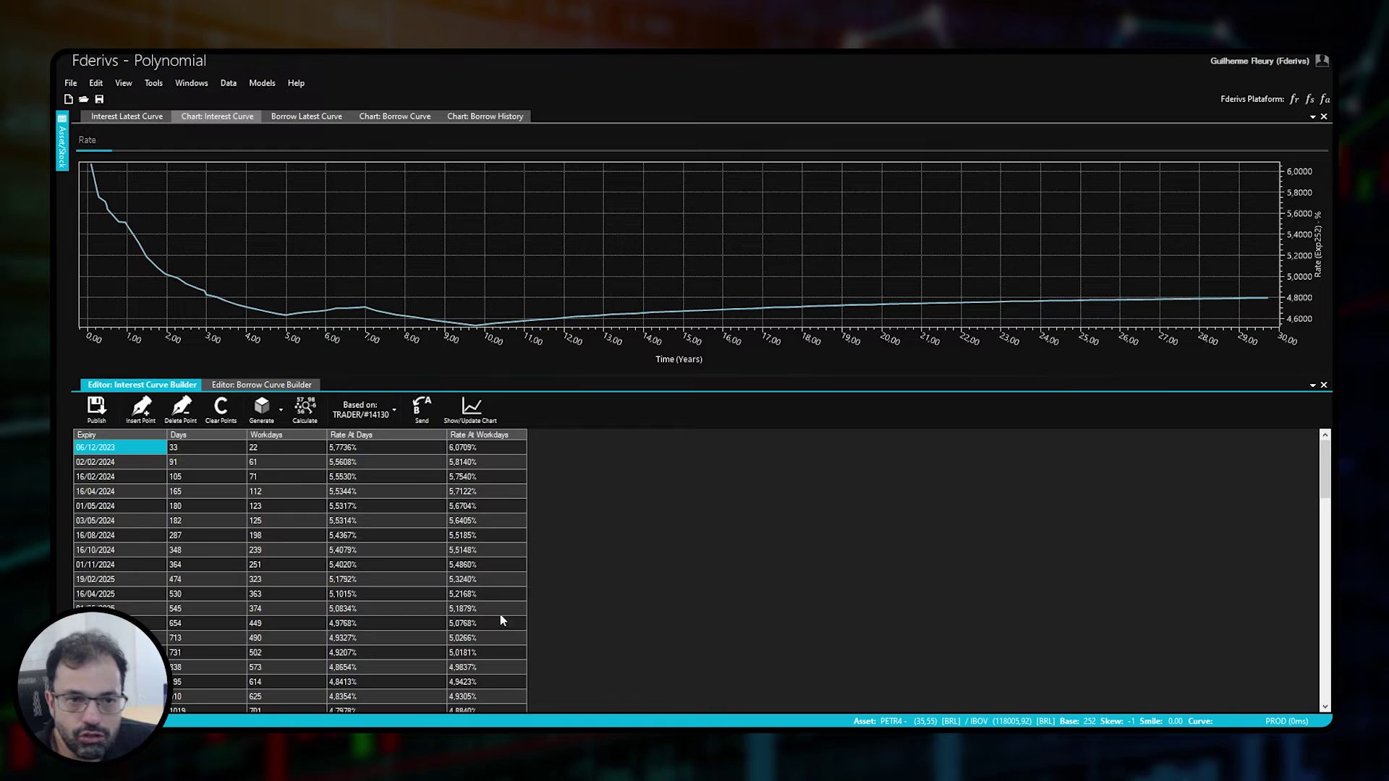
pyautogui.click(261, 84)
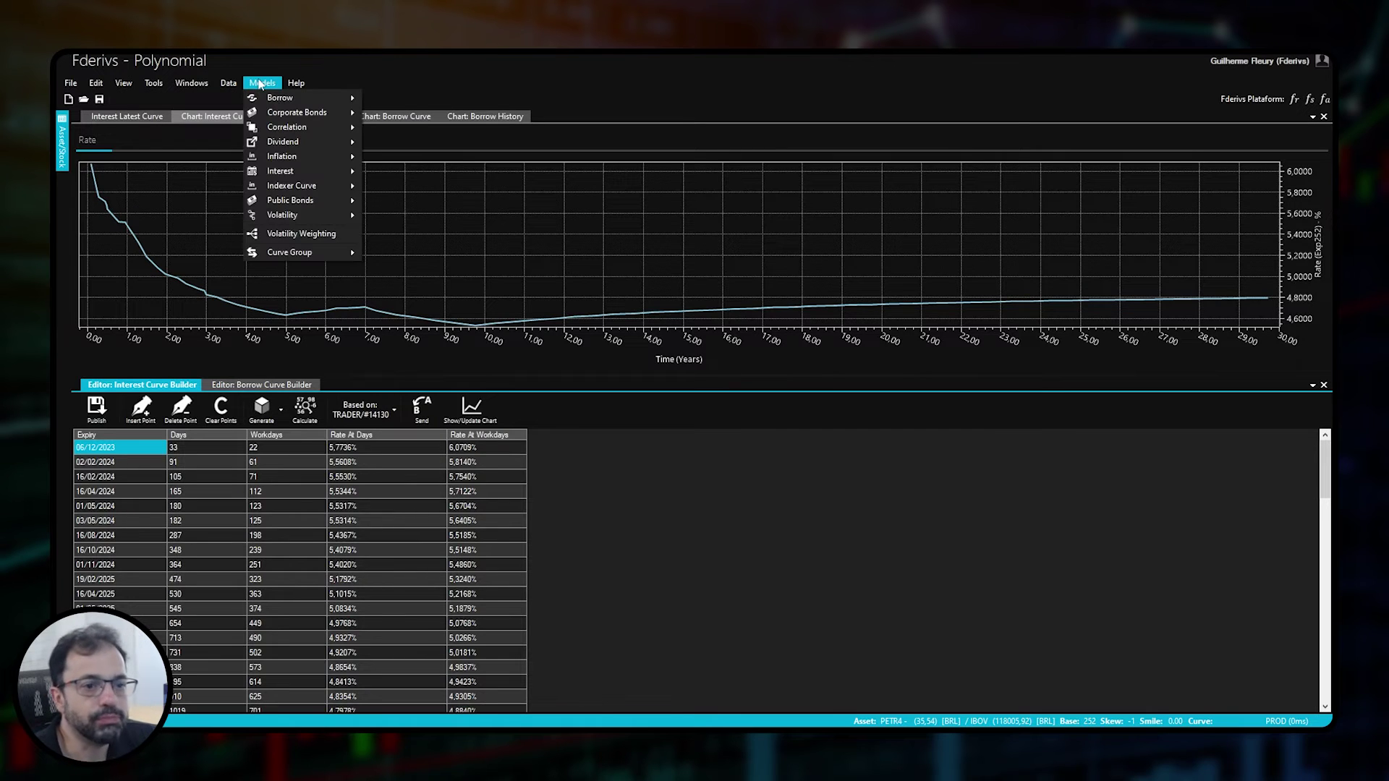
pyautogui.moveTo(275, 100)
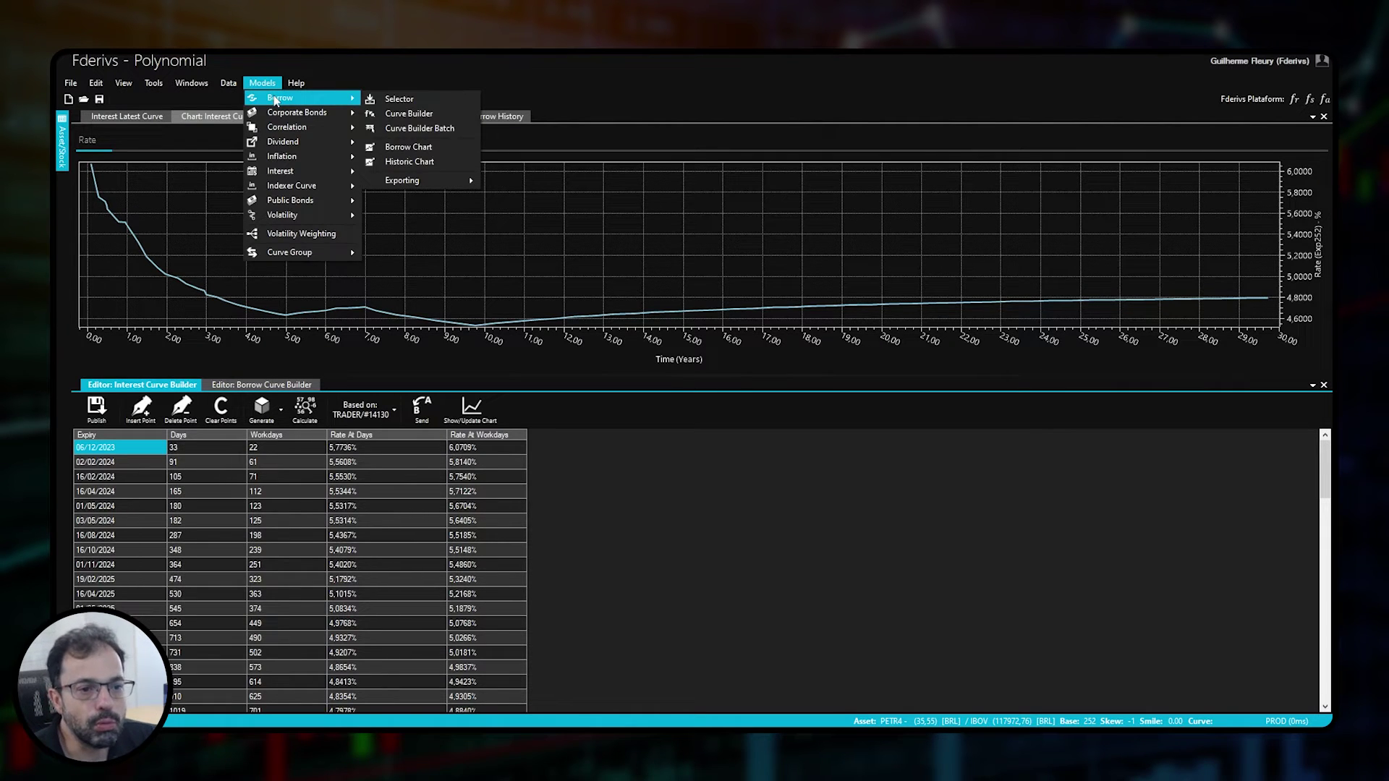
pyautogui.moveTo(288, 179)
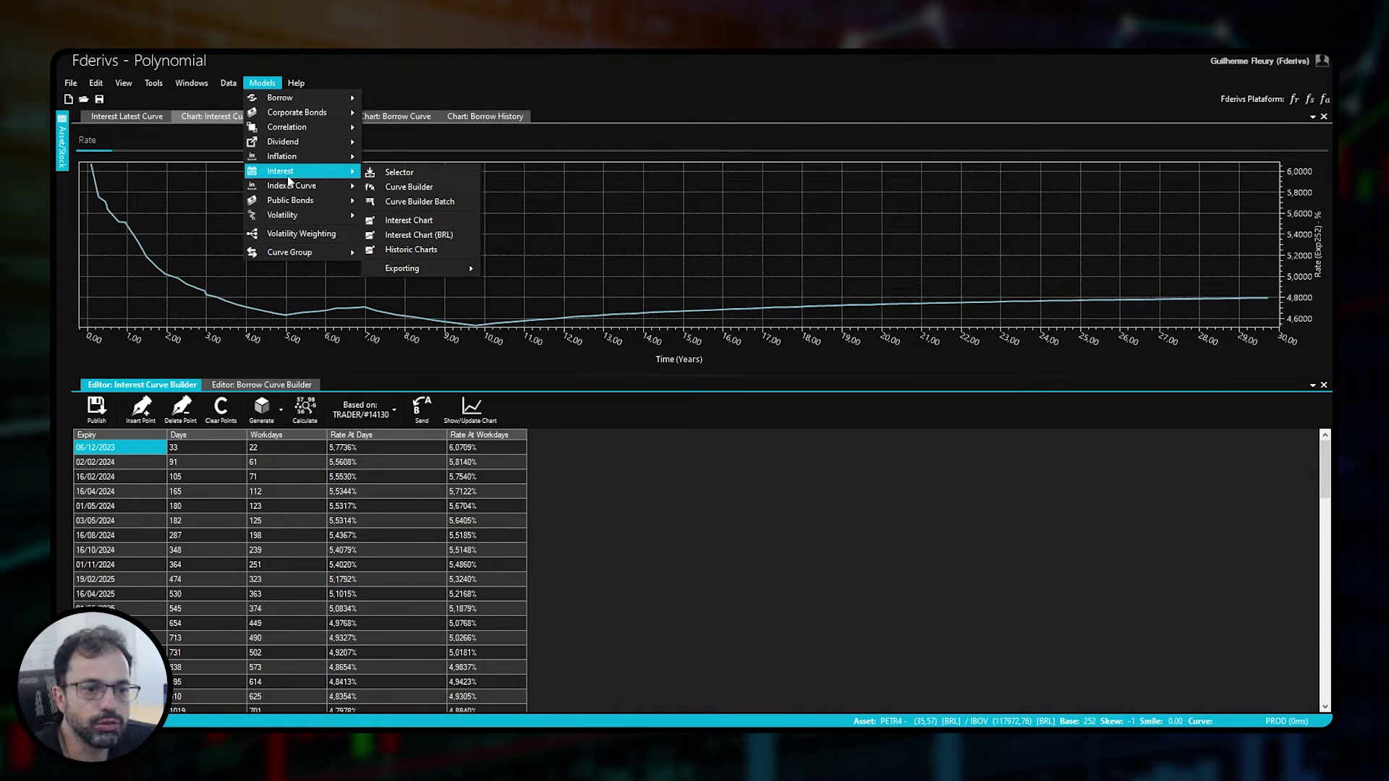
pyautogui.moveTo(294, 206)
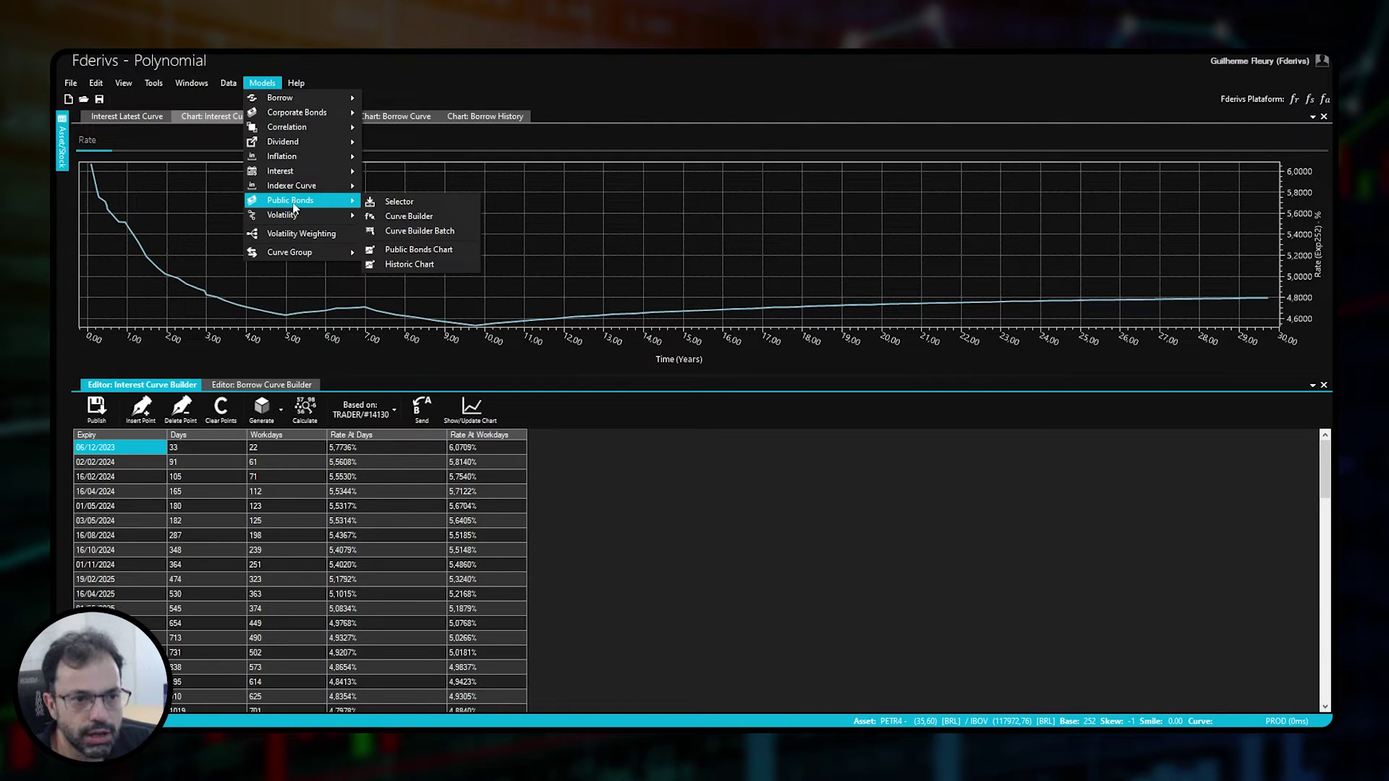
pyautogui.moveTo(295, 217)
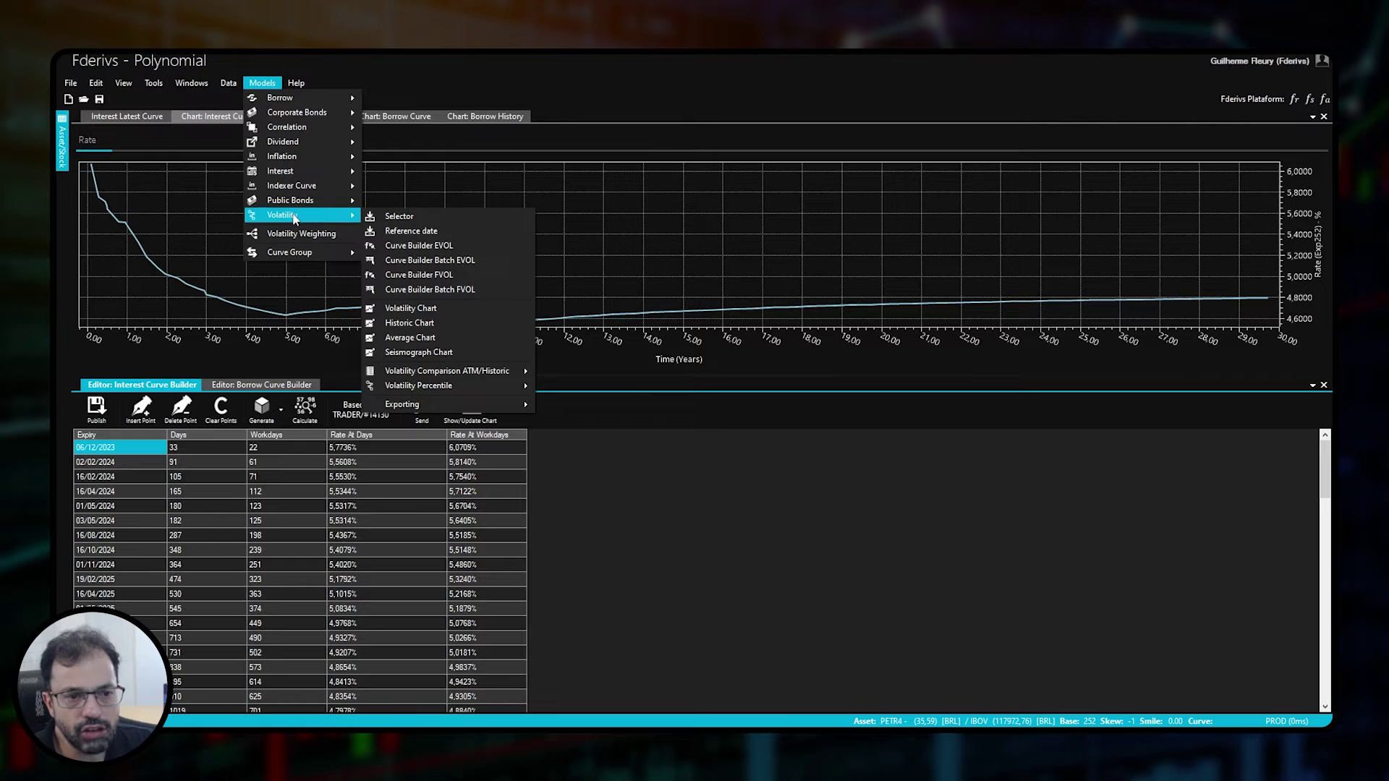
# Start a new empty layout, add the Asset/Stock panel to it and set the panel to auto-hide
pyautogui.click(71, 83)
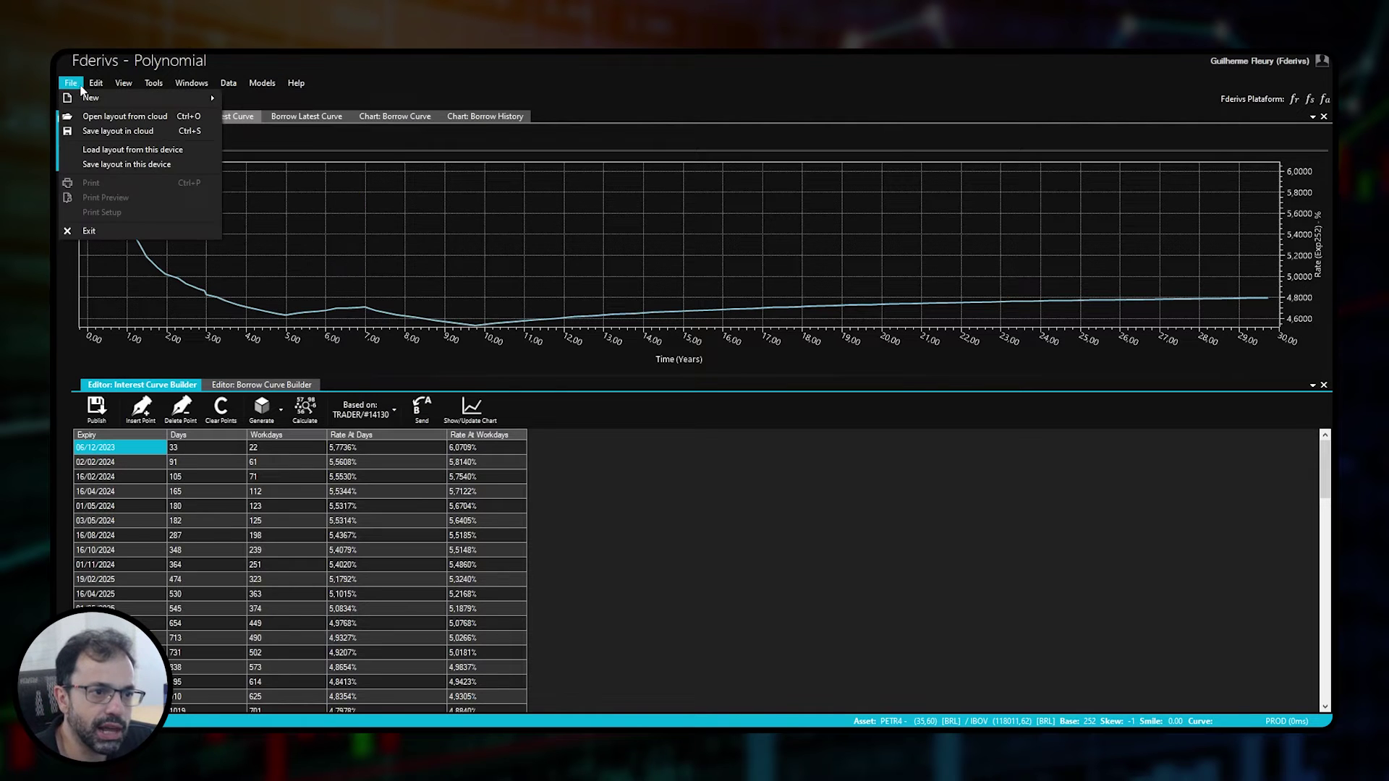
pyautogui.moveTo(102, 108)
pyautogui.click(261, 99)
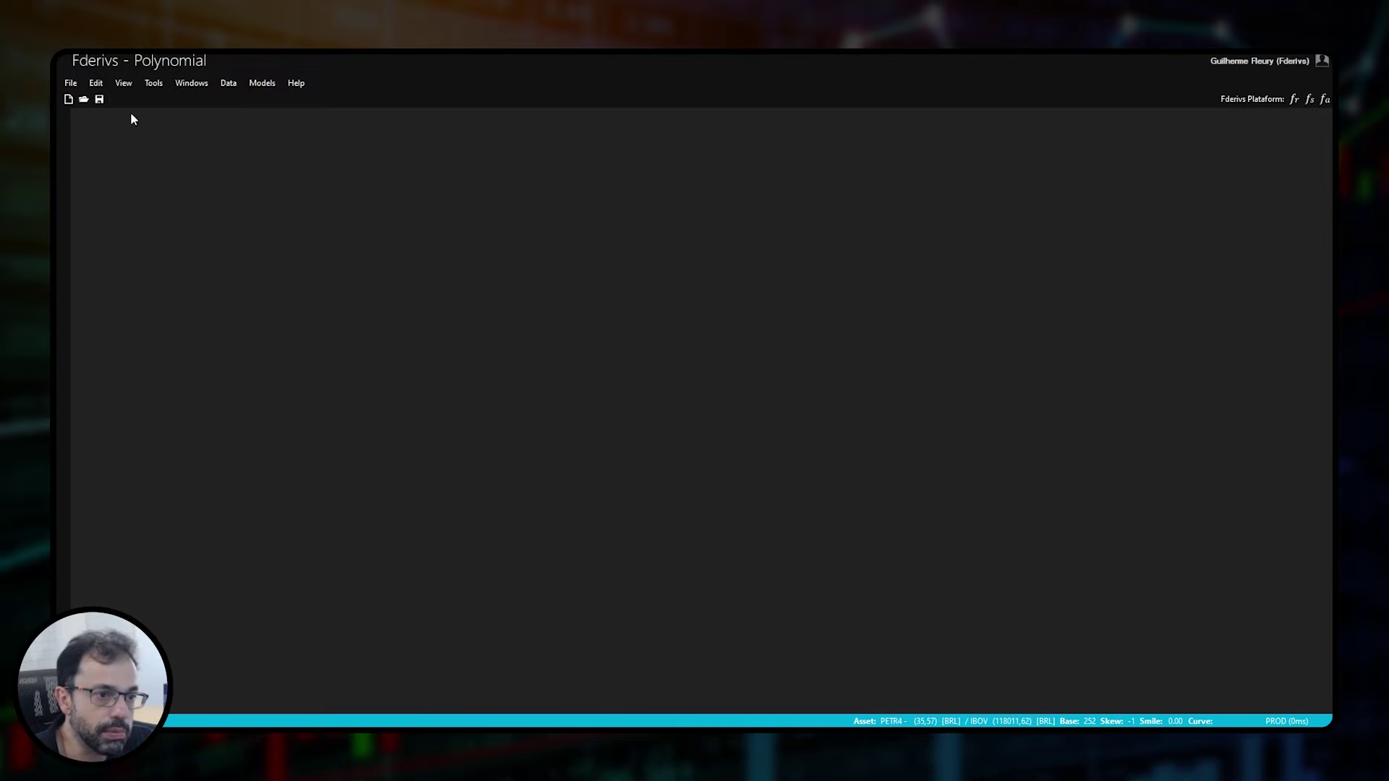
pyautogui.click(124, 84)
pyautogui.click(167, 223)
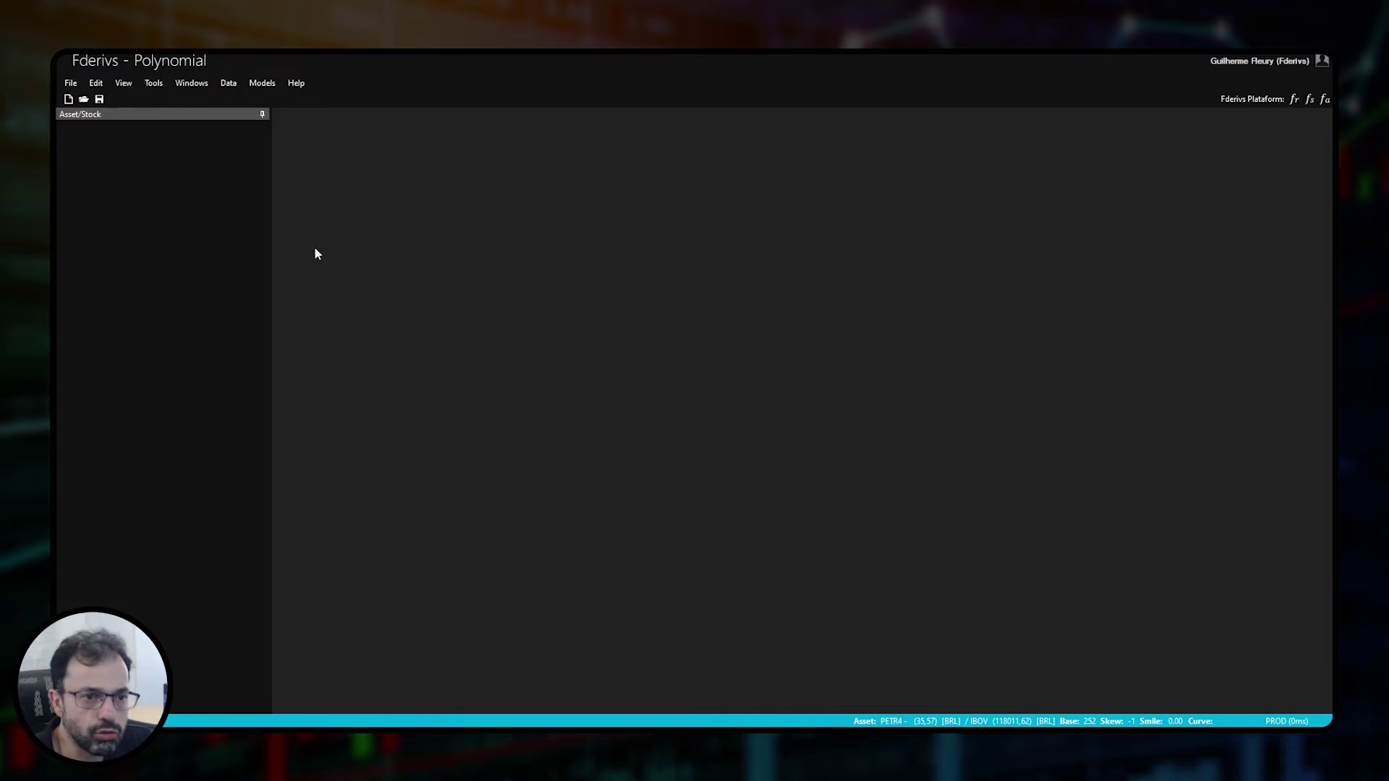
pyautogui.click(262, 114)
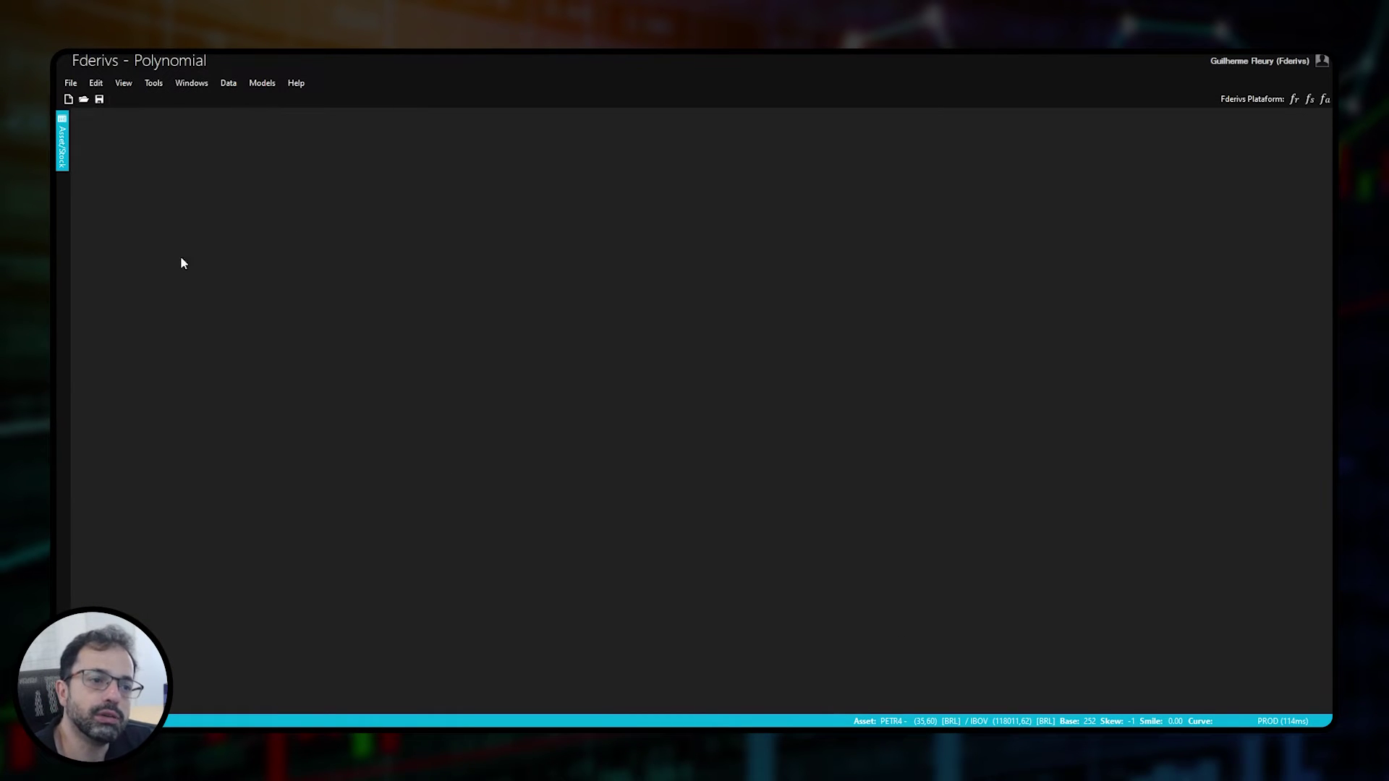
# Open the volatility Selector and the volatility Curve Builder FVOL in the empty layout
pyautogui.click(265, 85)
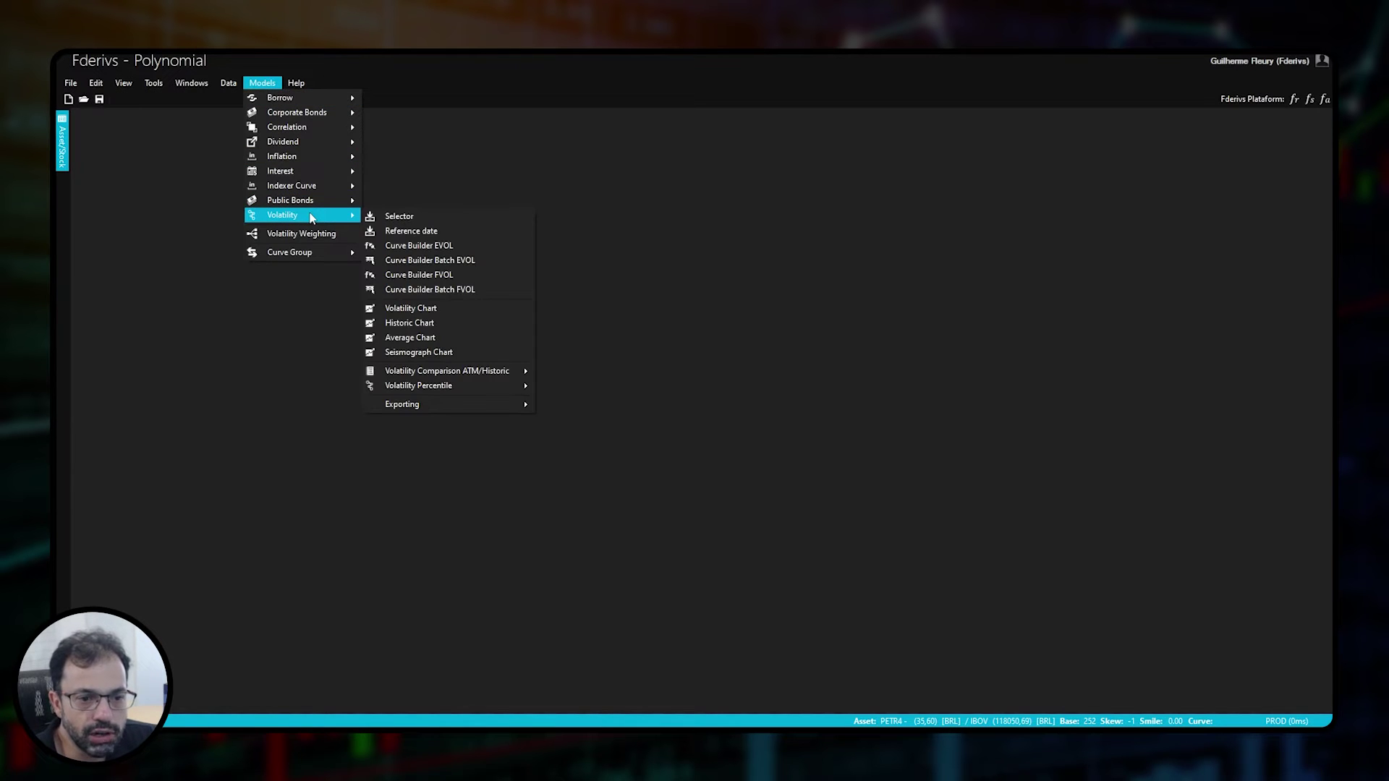
pyautogui.click(398, 217)
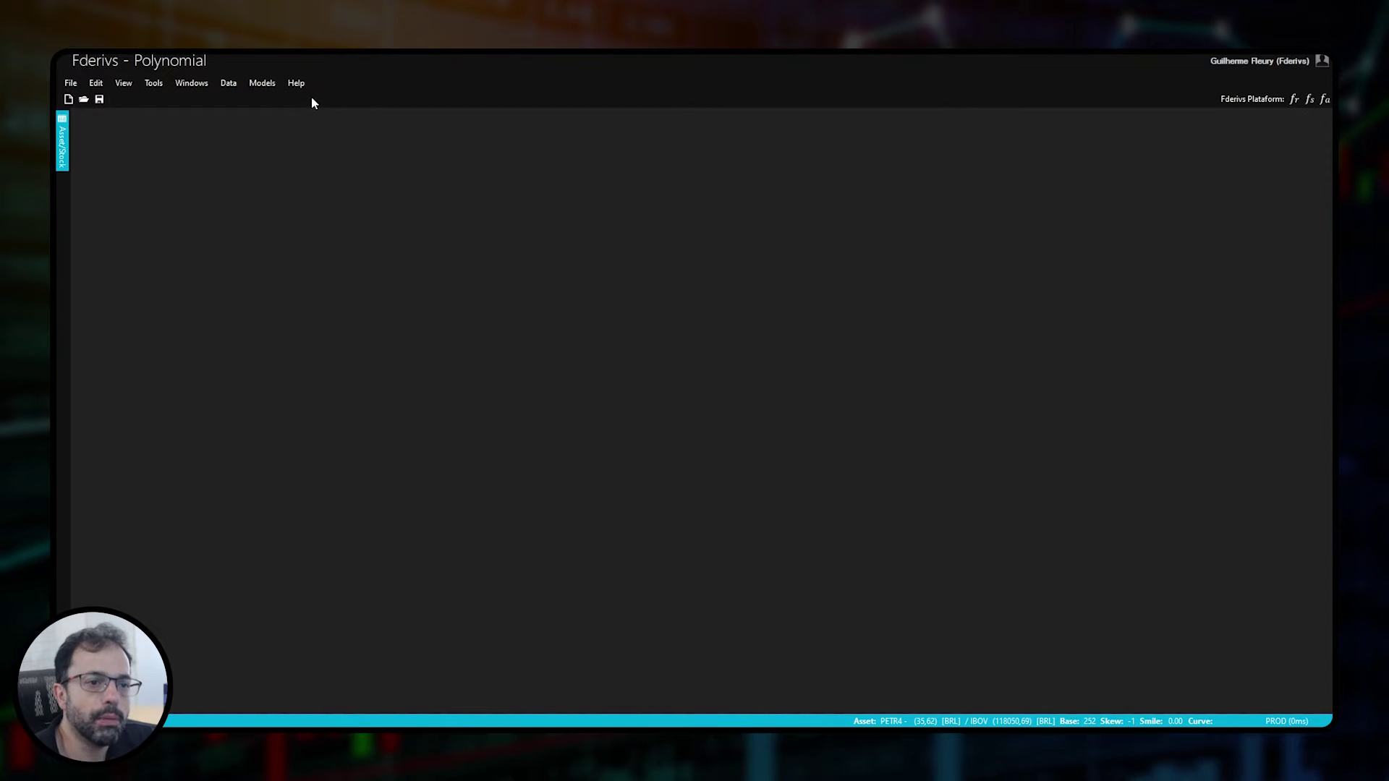
pyautogui.click(262, 83)
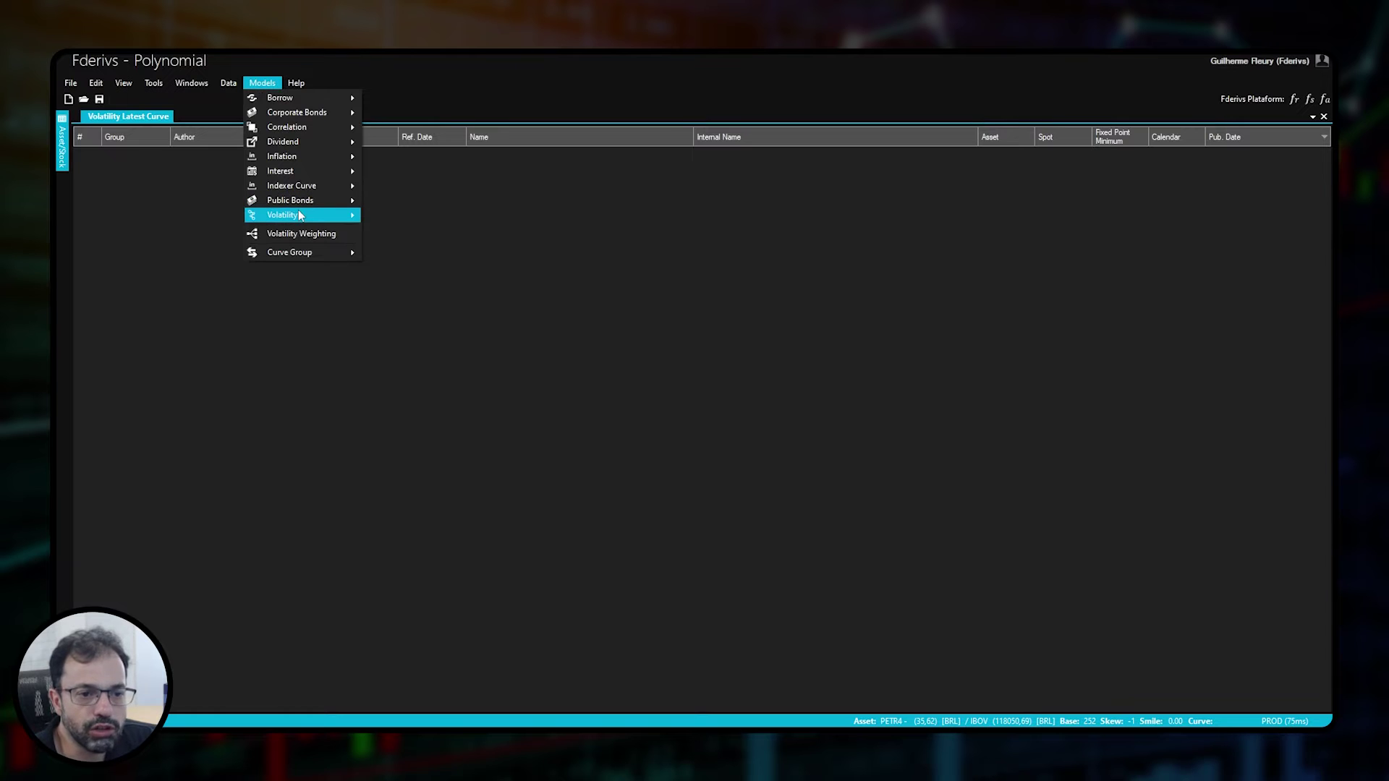
pyautogui.moveTo(304, 215)
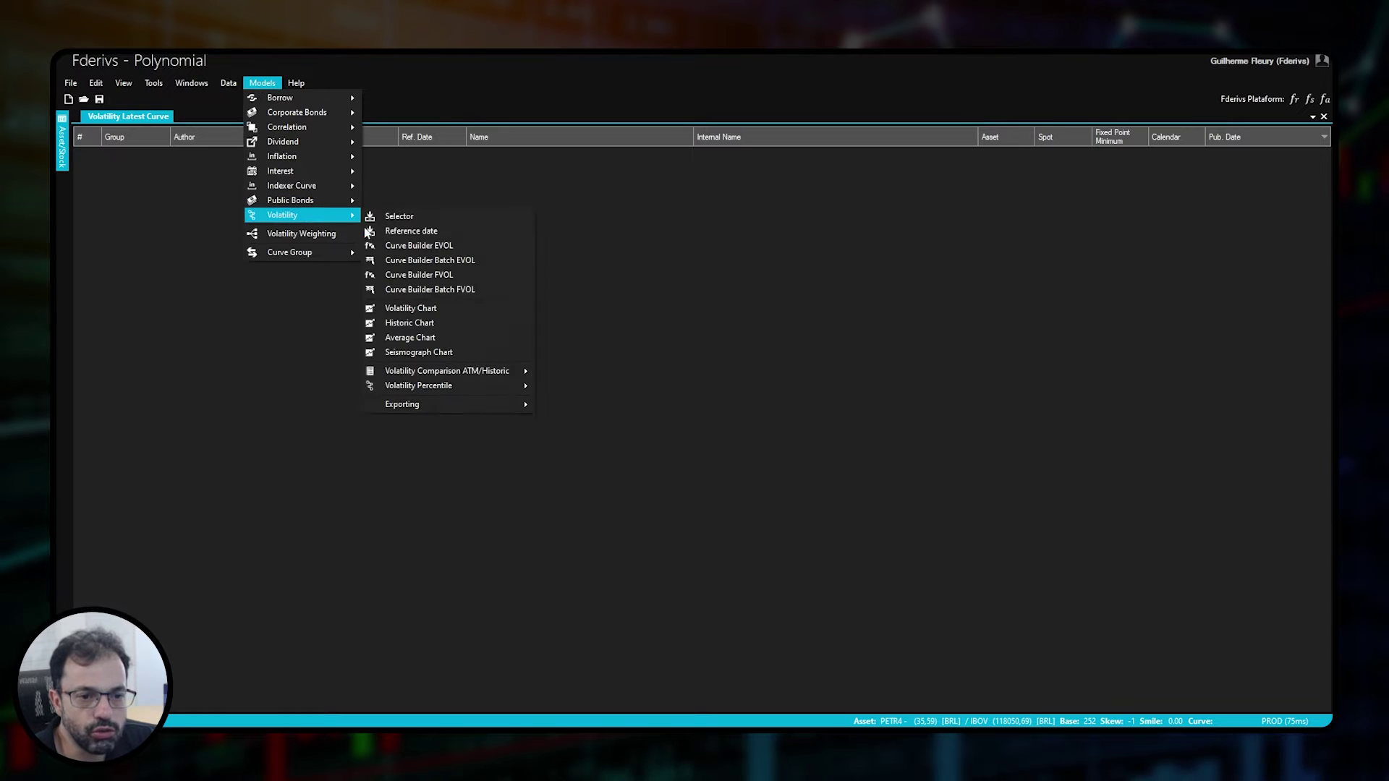
pyautogui.click(456, 279)
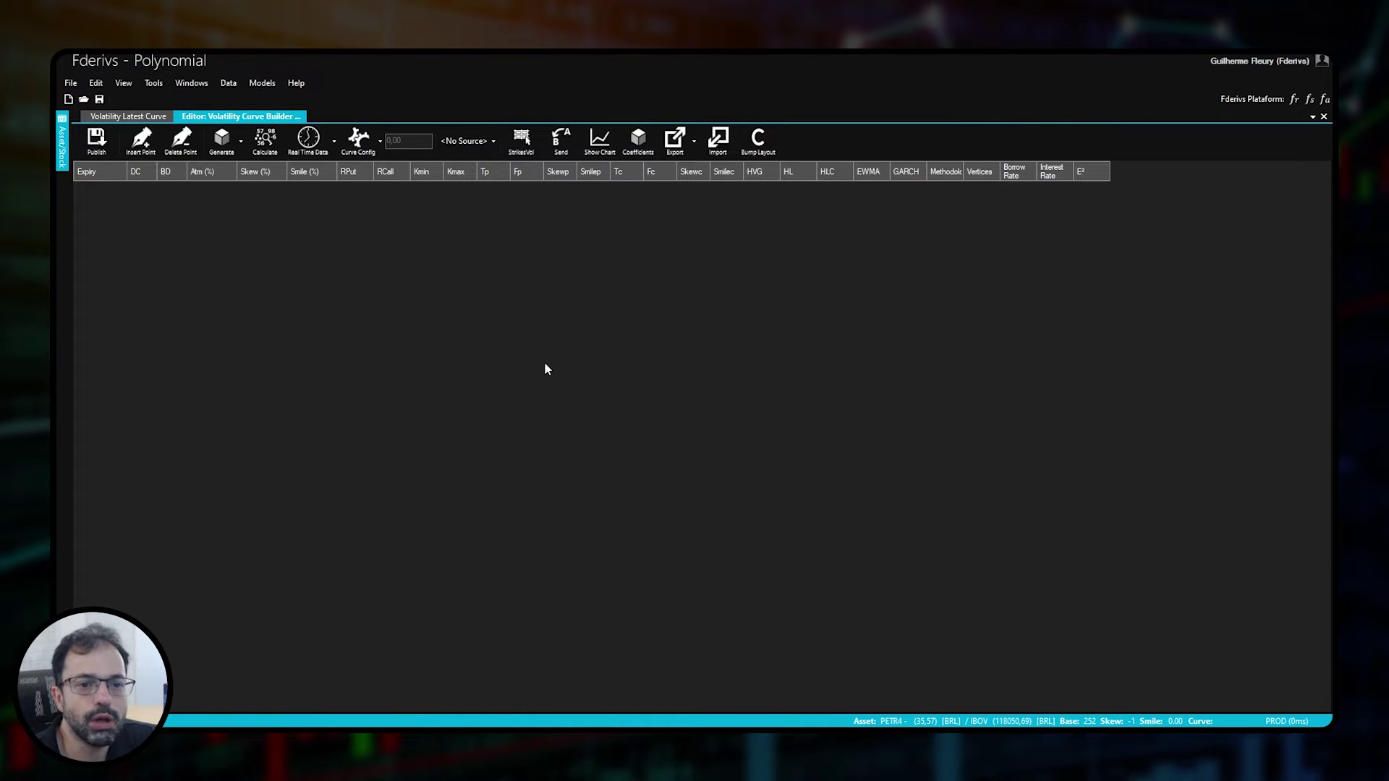
# Add the Volatility Chart to the layout and dock it above the volatility curve builder
pyautogui.click(262, 84)
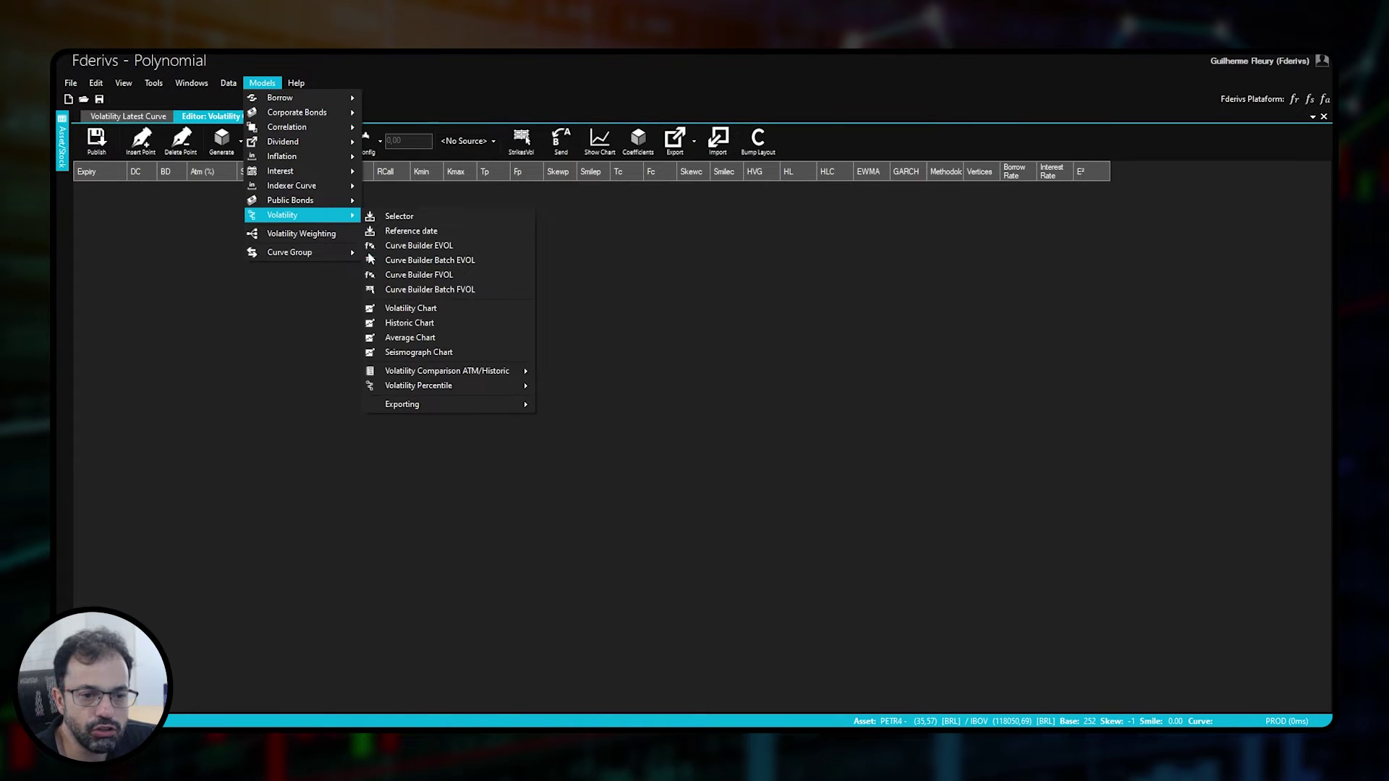
pyautogui.click(424, 310)
pyautogui.moveTo(384, 124); pyautogui.dragTo(697, 397)
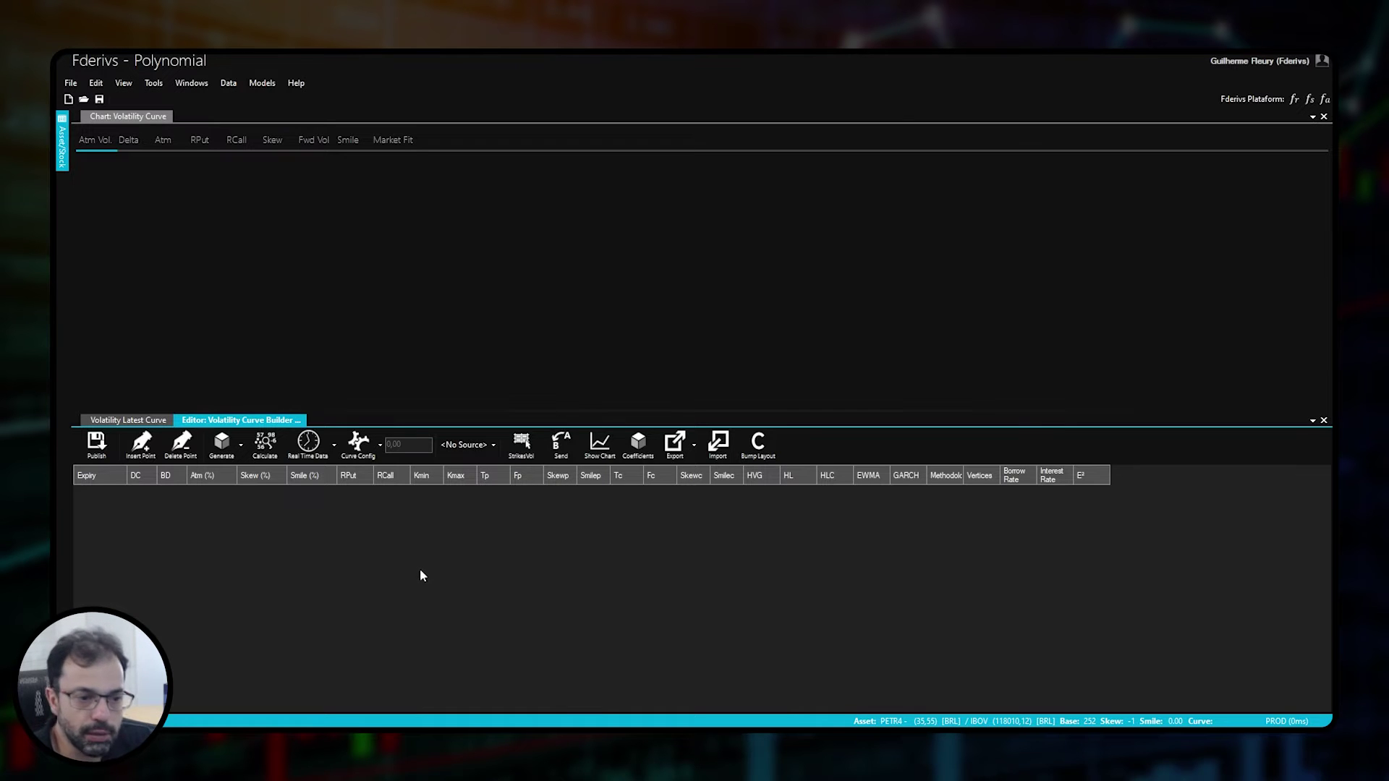
# Generate the PETR4 volatility curve with the Market Fit method, setting GenerateLogFile to True
pyautogui.click(226, 459)
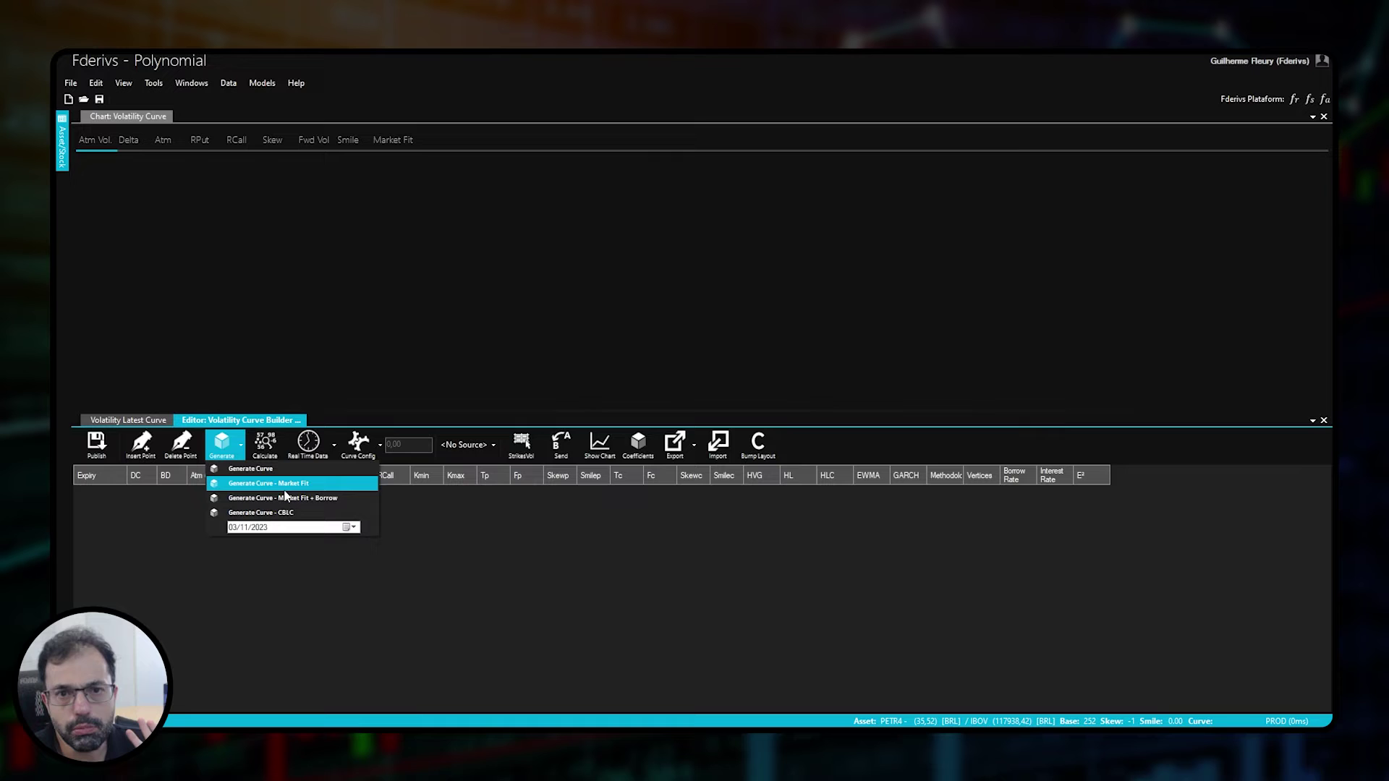
pyautogui.click(285, 486)
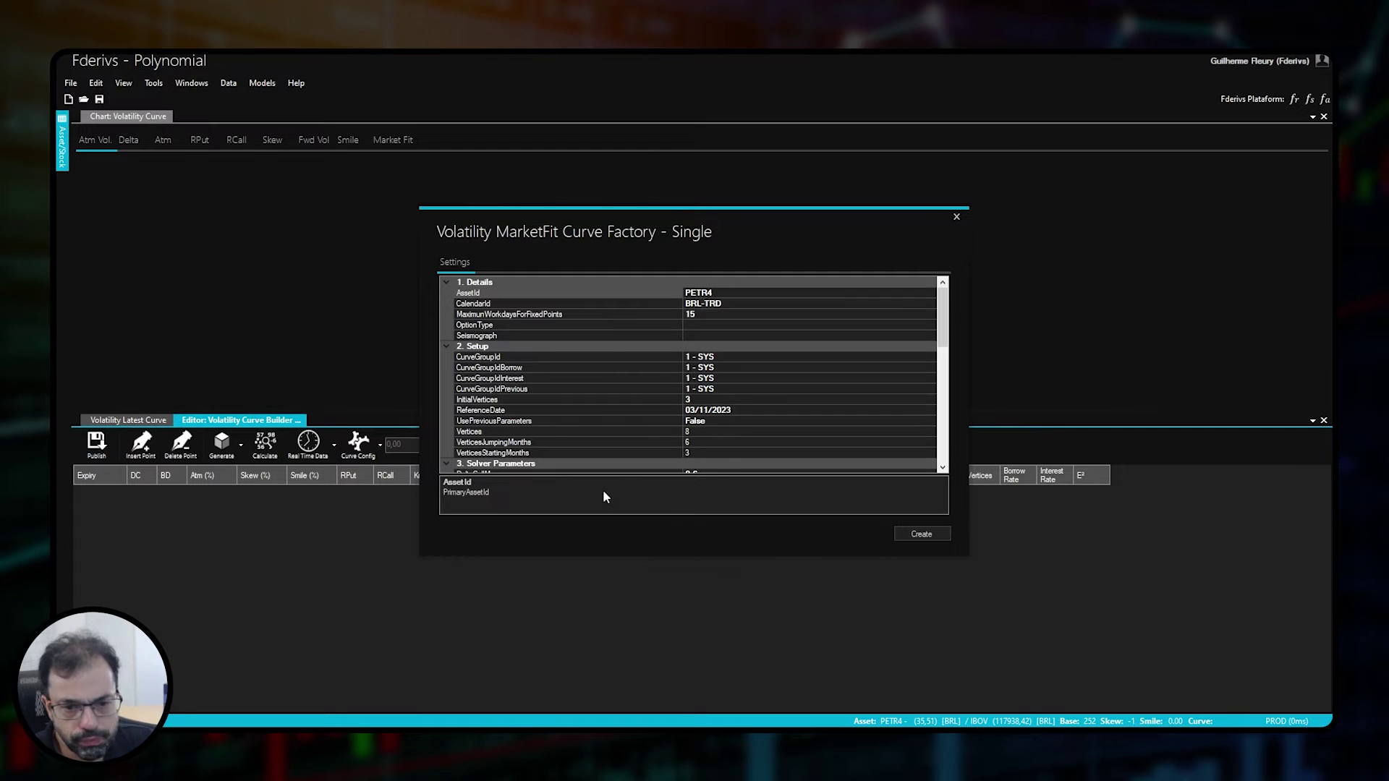
pyautogui.scroll(-6, 726, 388)
pyautogui.scroll(2, 728, 401)
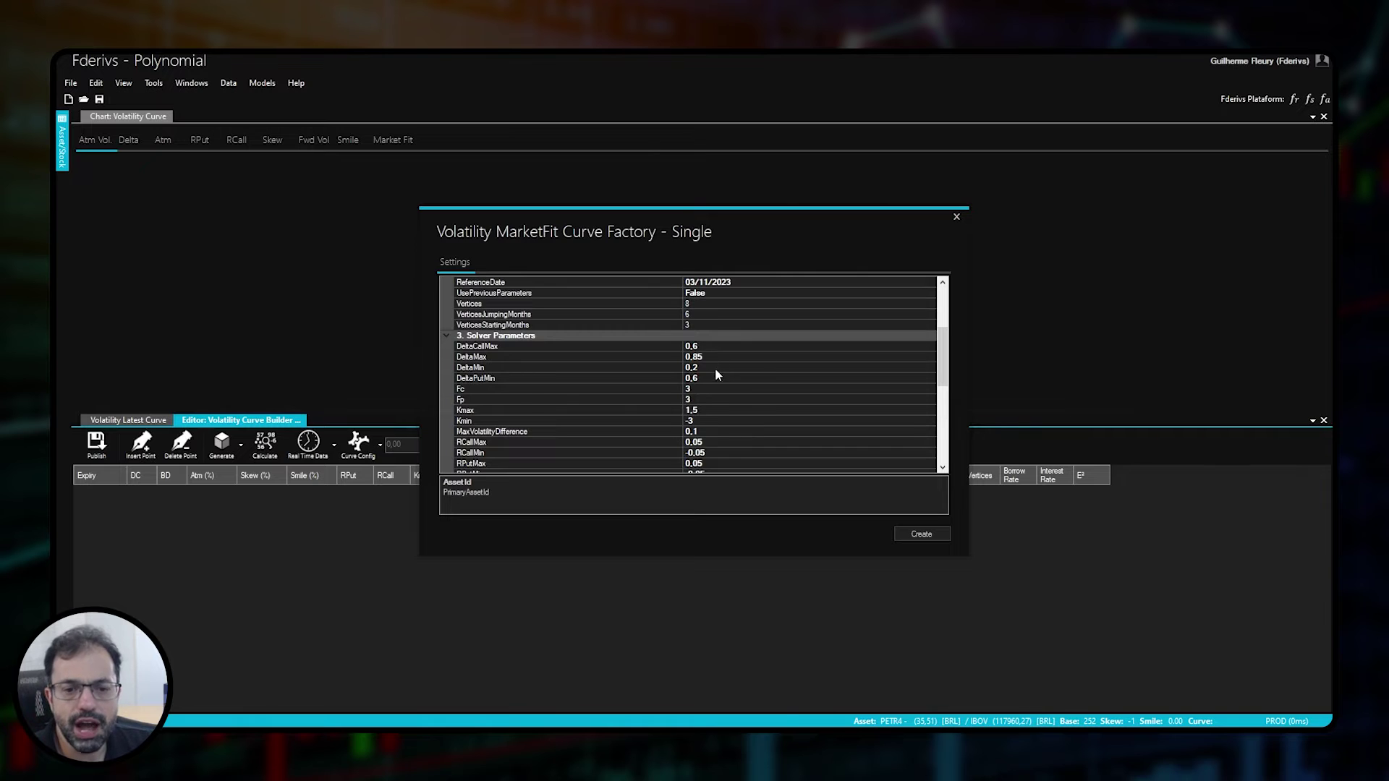
pyautogui.scroll(-5, 717, 384)
pyautogui.doubleClick(698, 442)
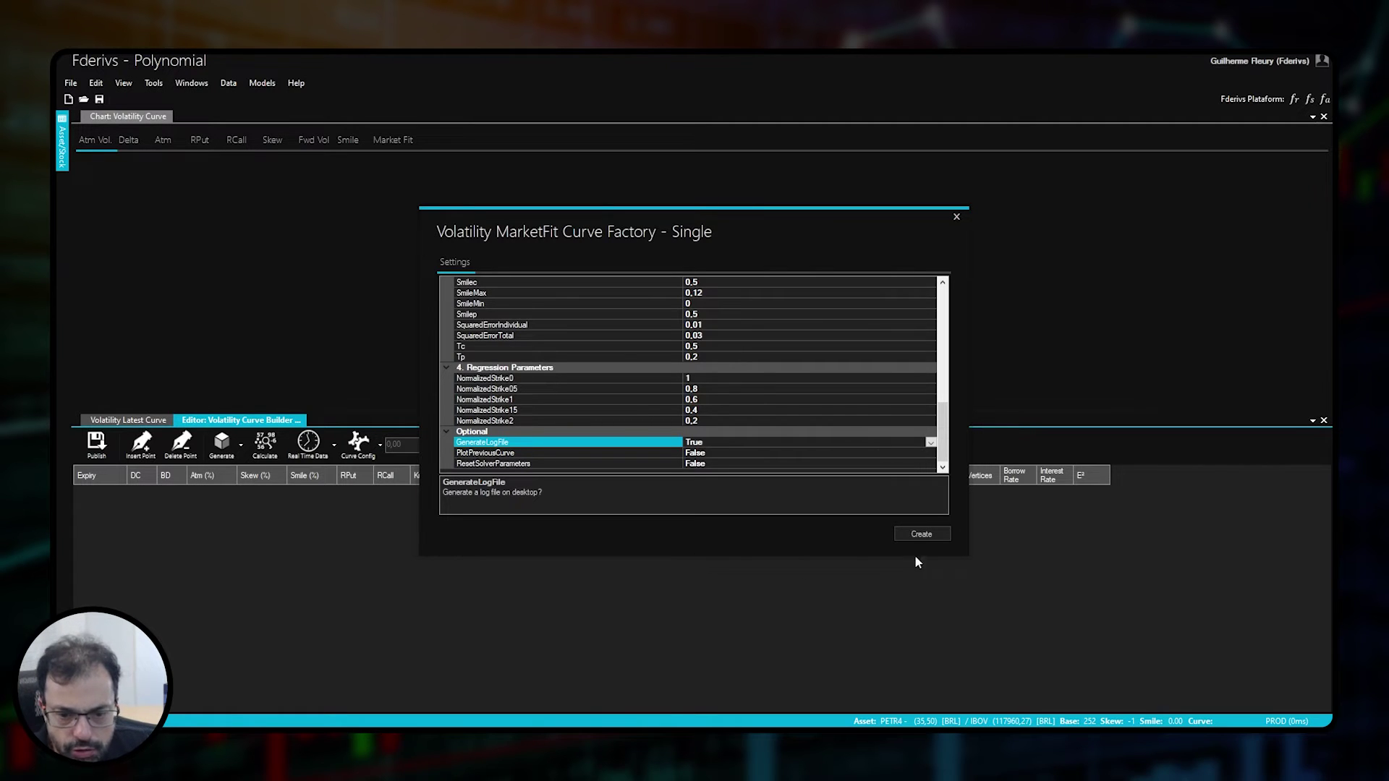
pyautogui.click(920, 535)
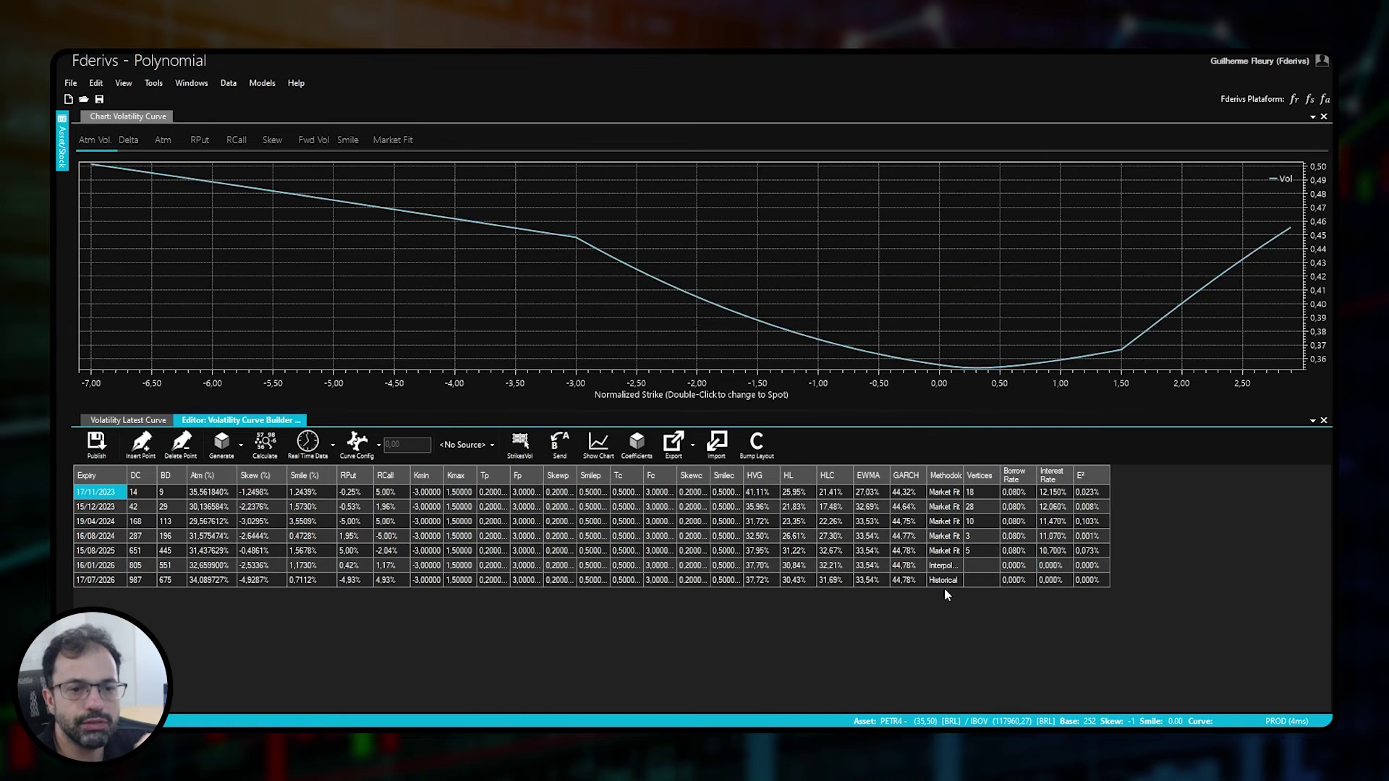
# Show the Market Fit chart and compare the fitted curves for the 17/11/2023 and 15/12/2023 expiries
pyautogui.click(169, 497)
pyautogui.click(104, 495)
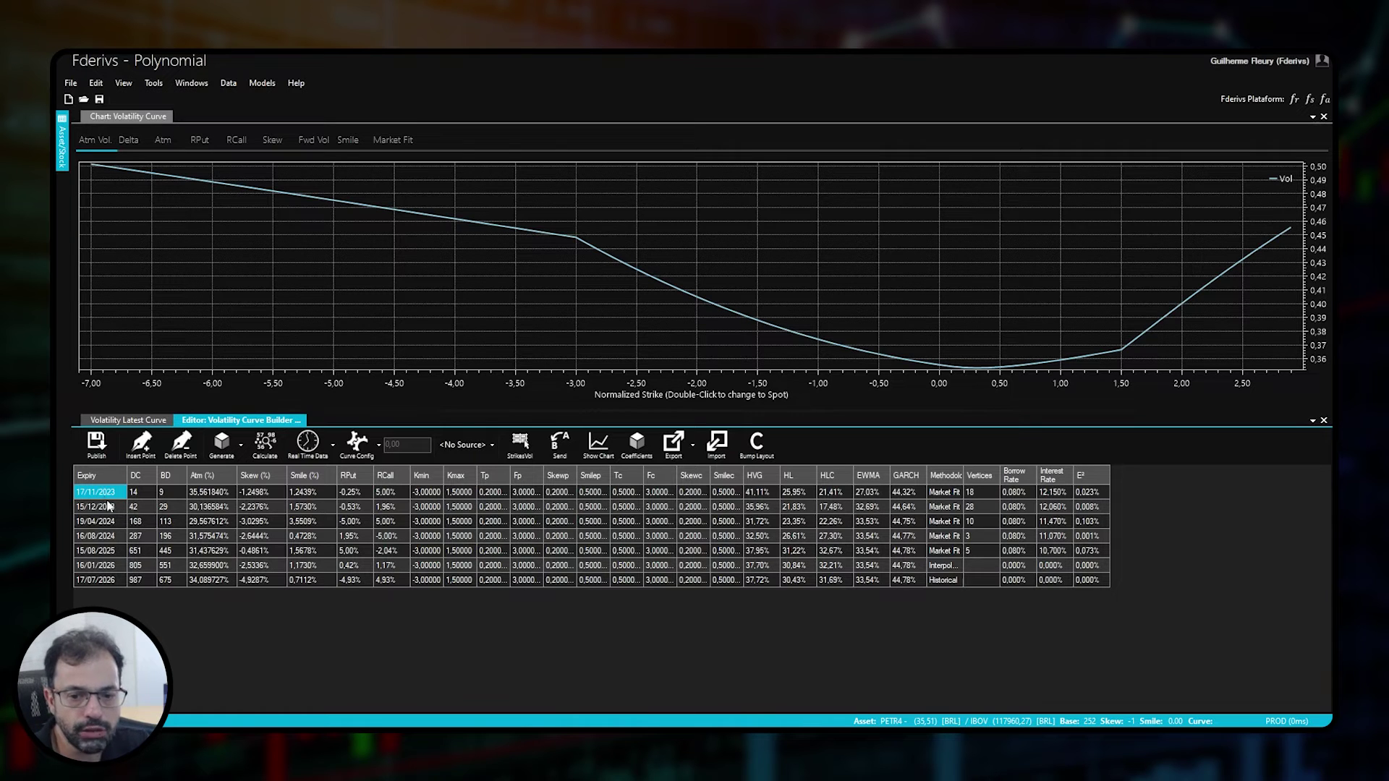
pyautogui.click(972, 496)
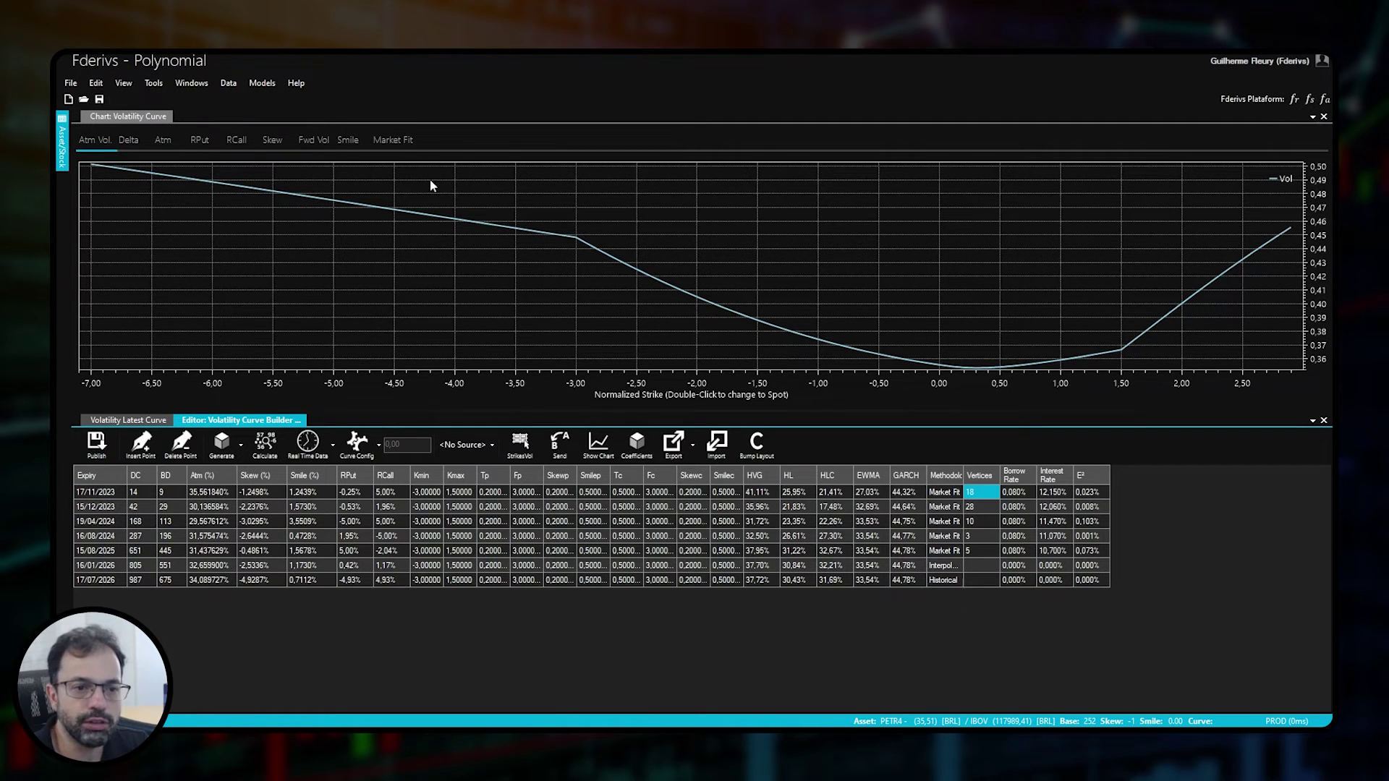
pyautogui.click(398, 141)
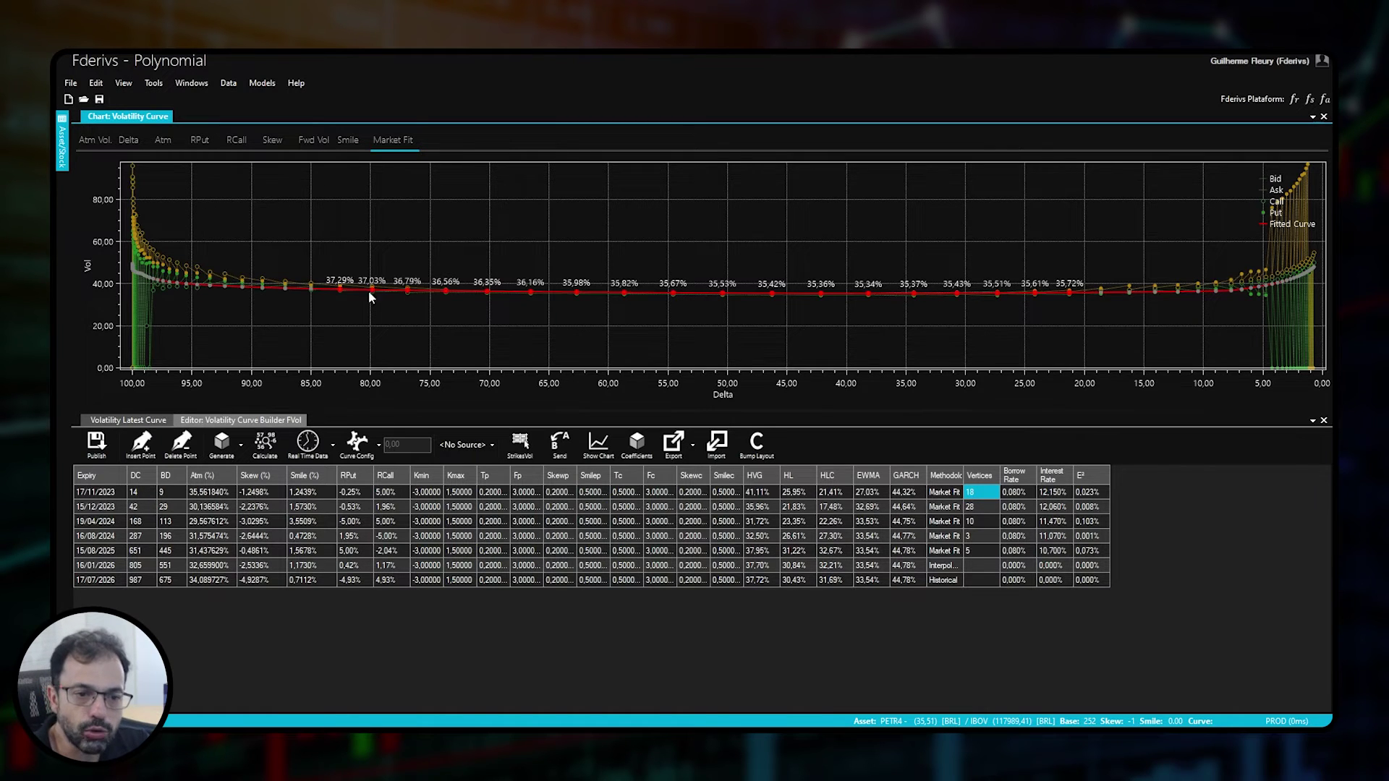
pyautogui.click(1098, 494)
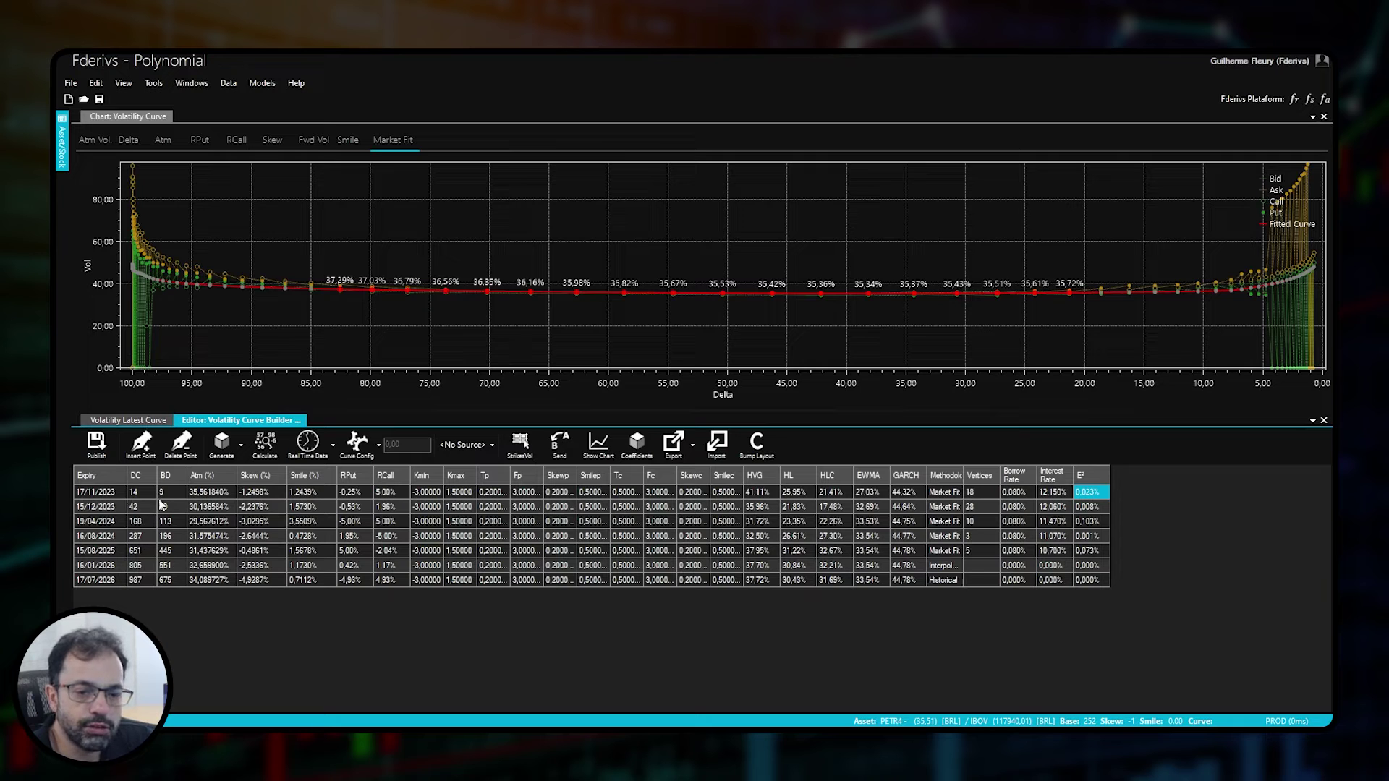
pyautogui.click(983, 511)
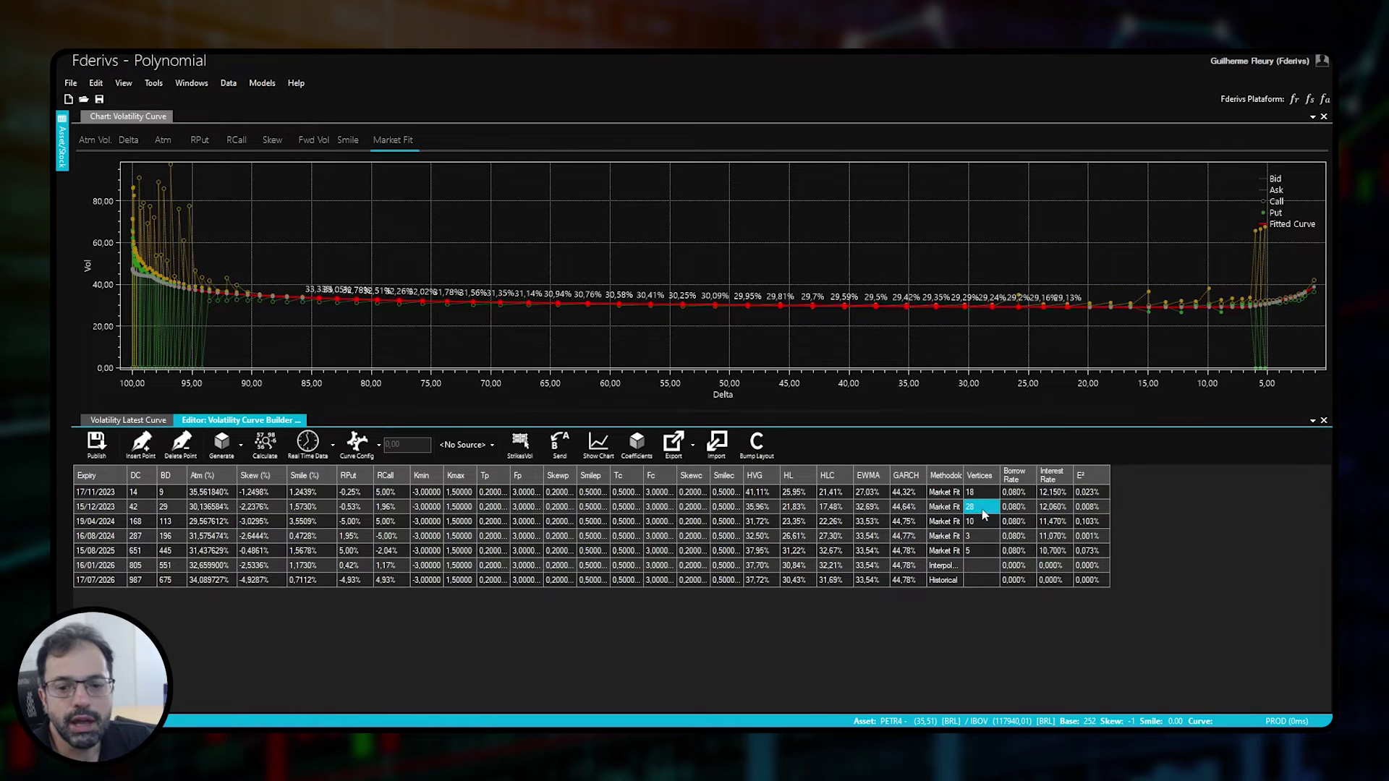
# Examine the 19/04/2024 expiry's fitted curve against bid and ask volatilities around the 70 delta, restoring the full chart range
pyautogui.click(983, 523)
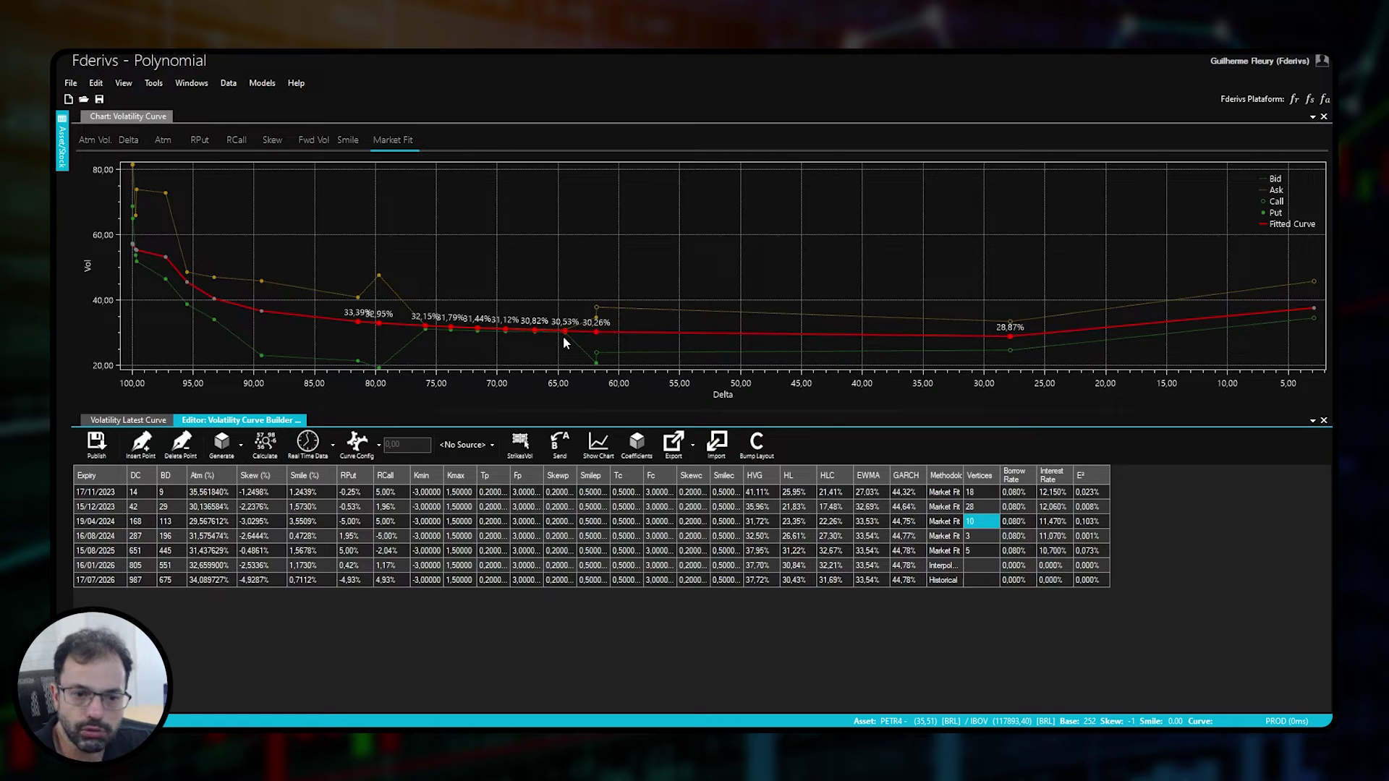
pyautogui.moveTo(431, 311); pyautogui.dragTo(524, 346)
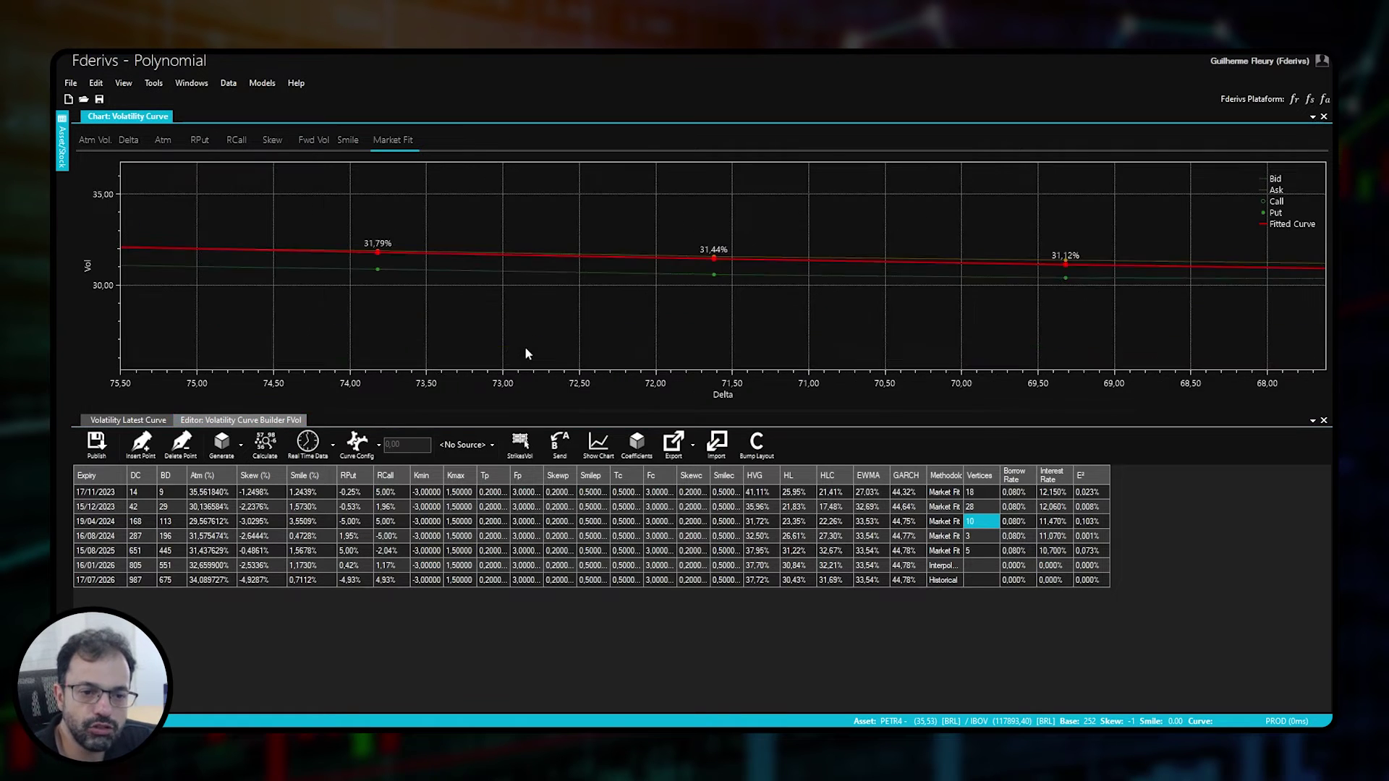
pyautogui.scroll(5, 688, 248)
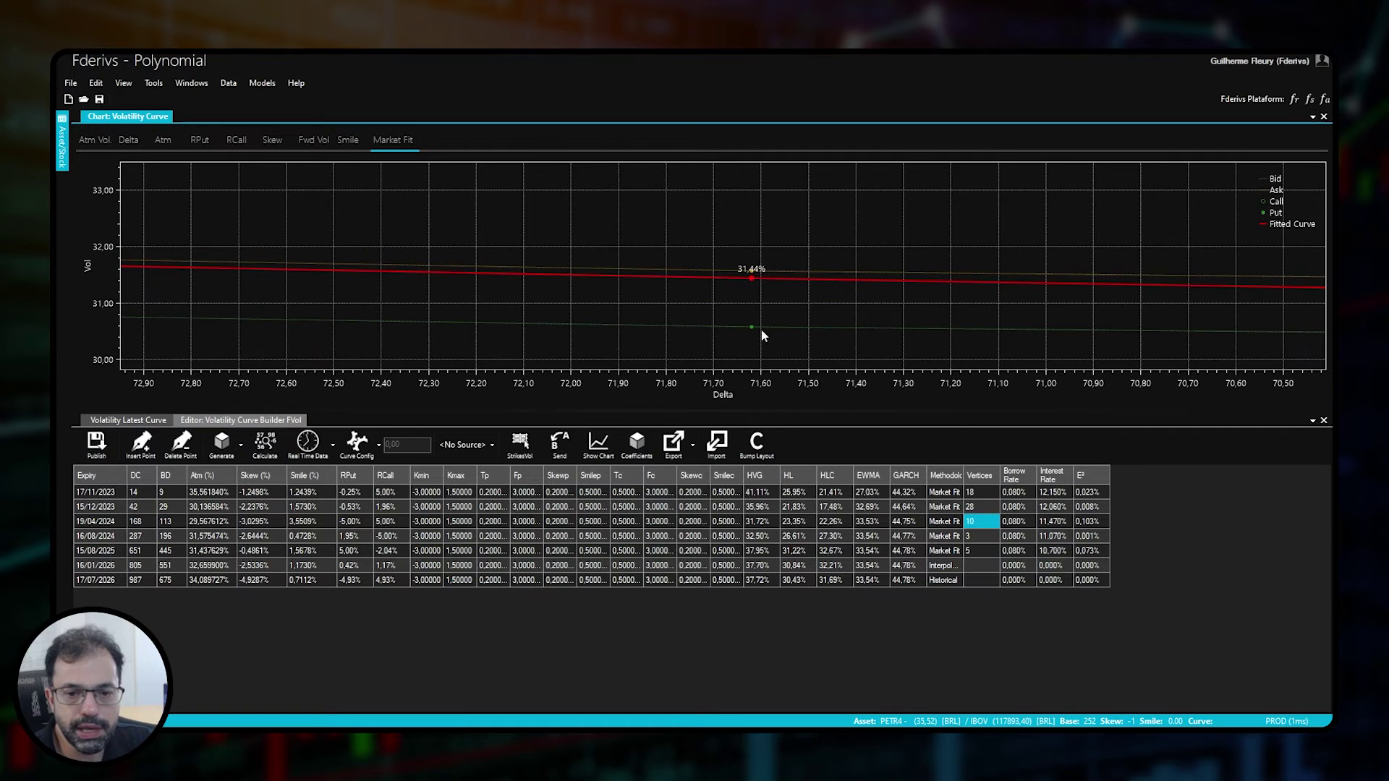
pyautogui.scroll(-6, 793, 304)
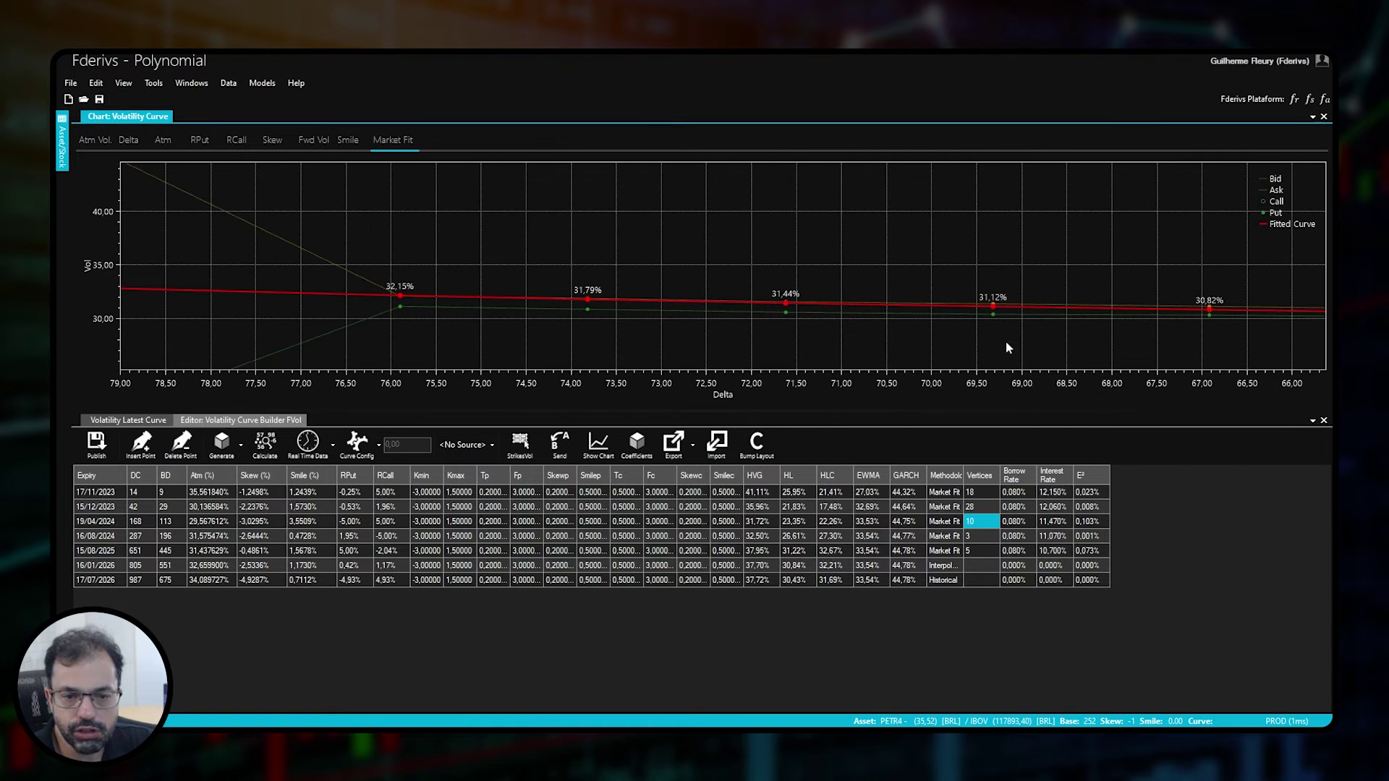
pyautogui.scroll(-8, 853, 332)
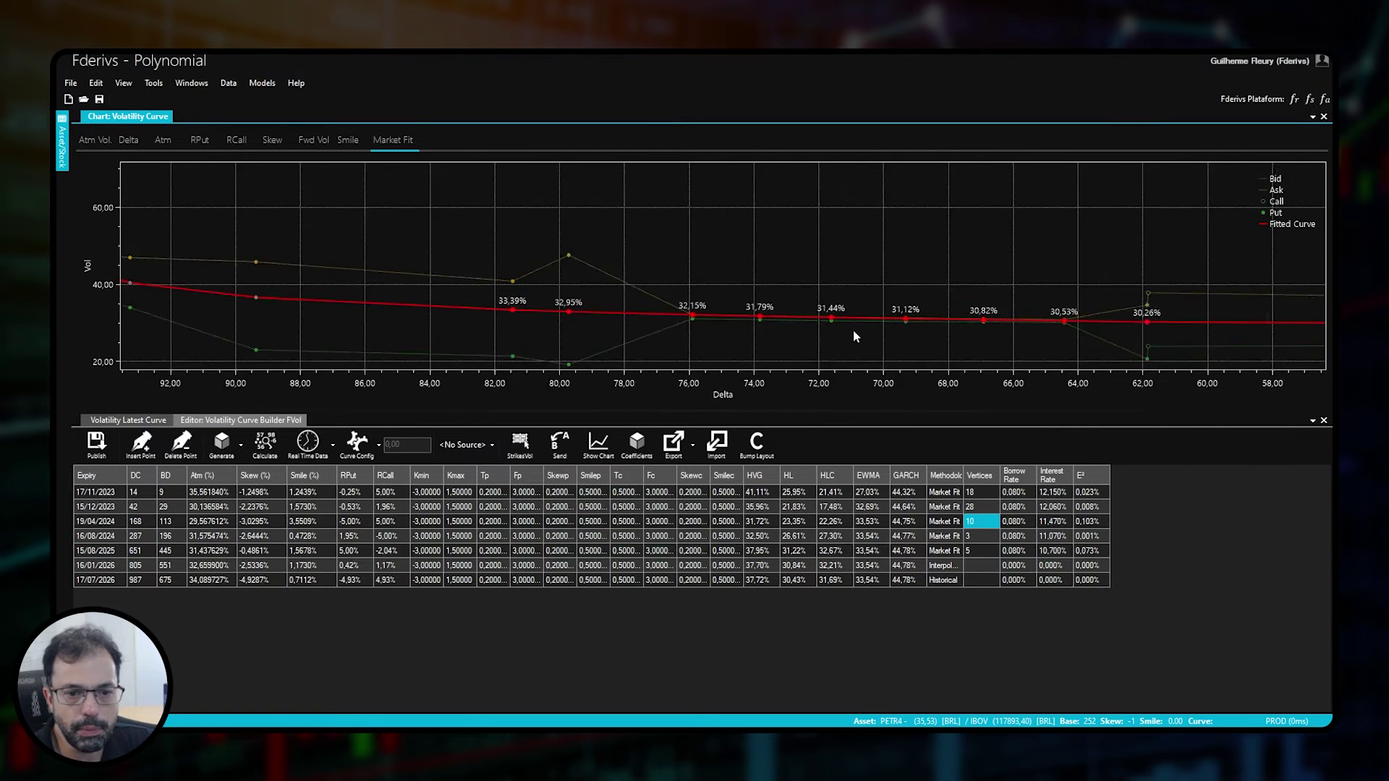
pyautogui.middleClick(770, 275)
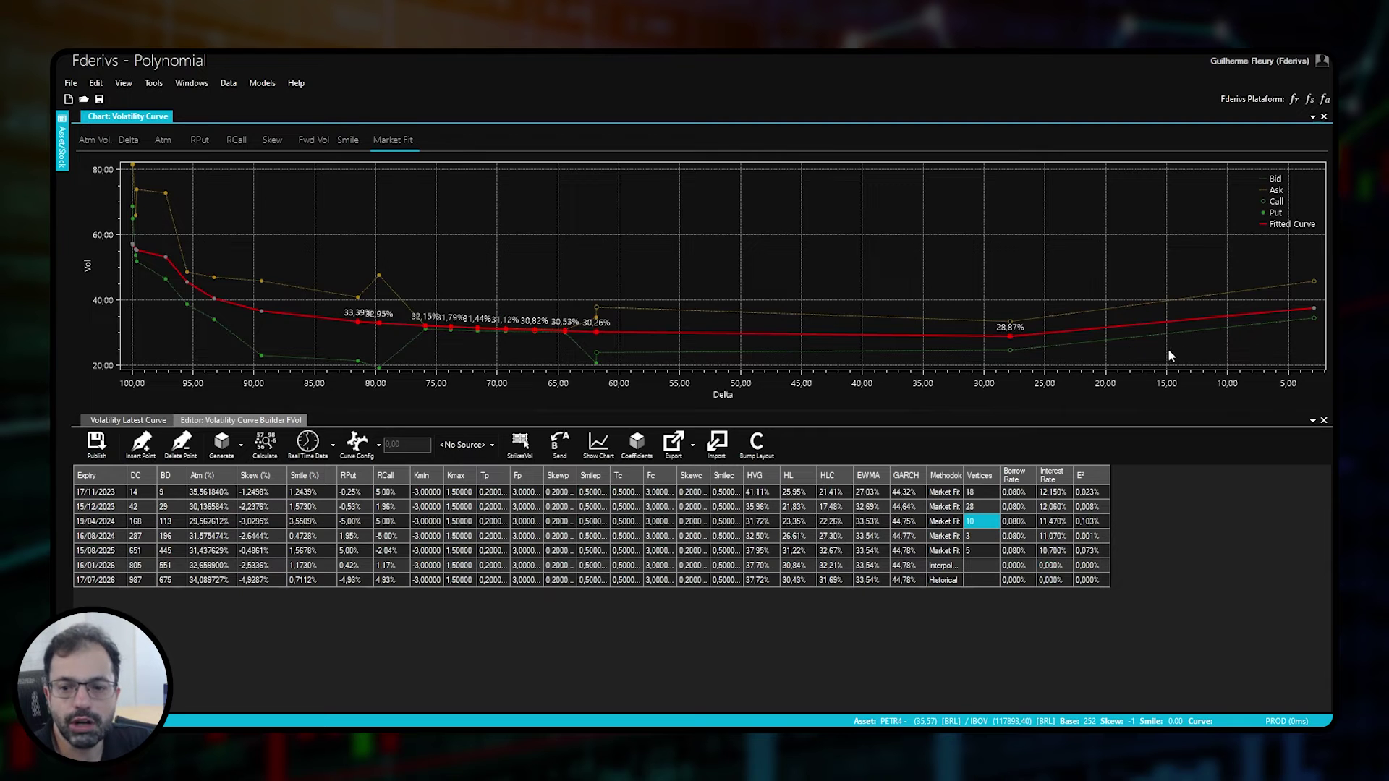
# Inspect how the 15/12/2023 fitted curve follows the bid and ask quotes at the high-delta and low-delta ends
pyautogui.click(980, 510)
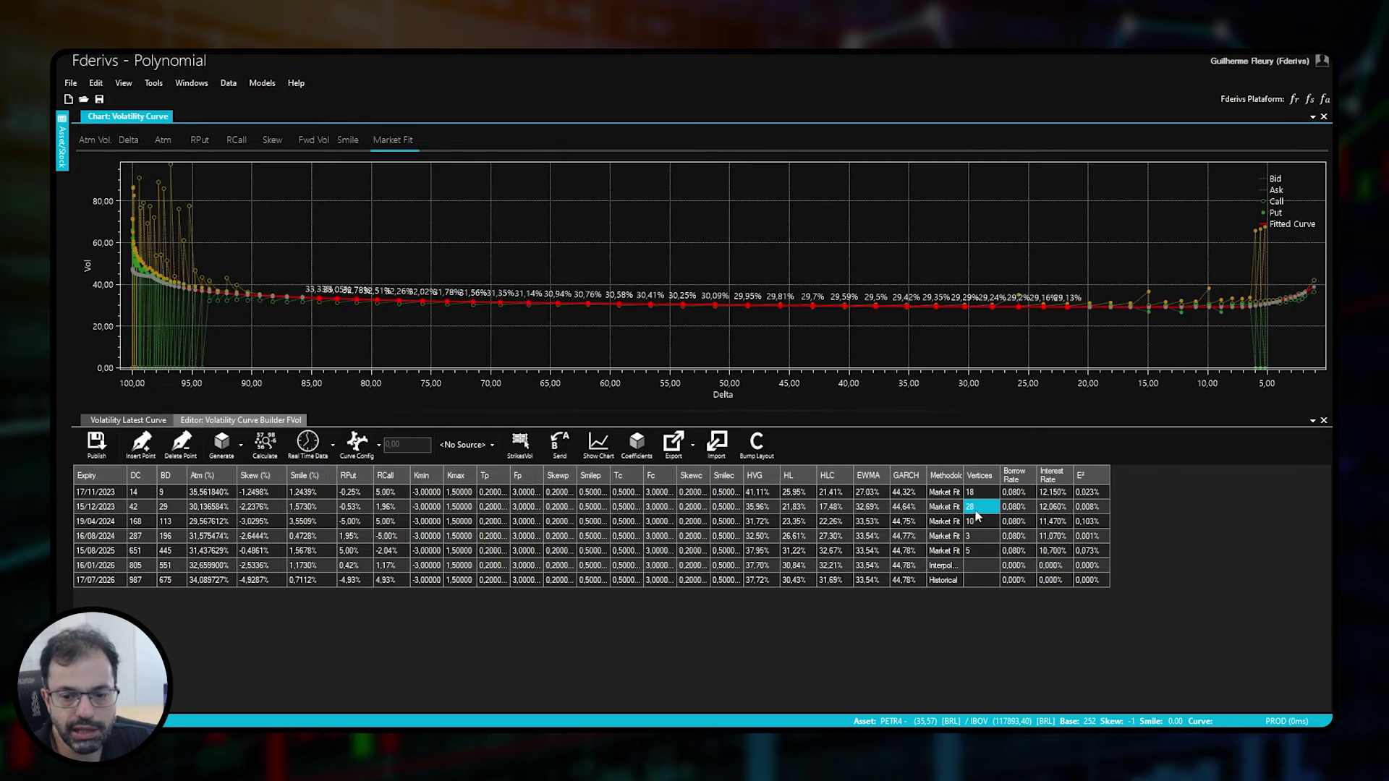
pyautogui.scroll(3, 174, 291)
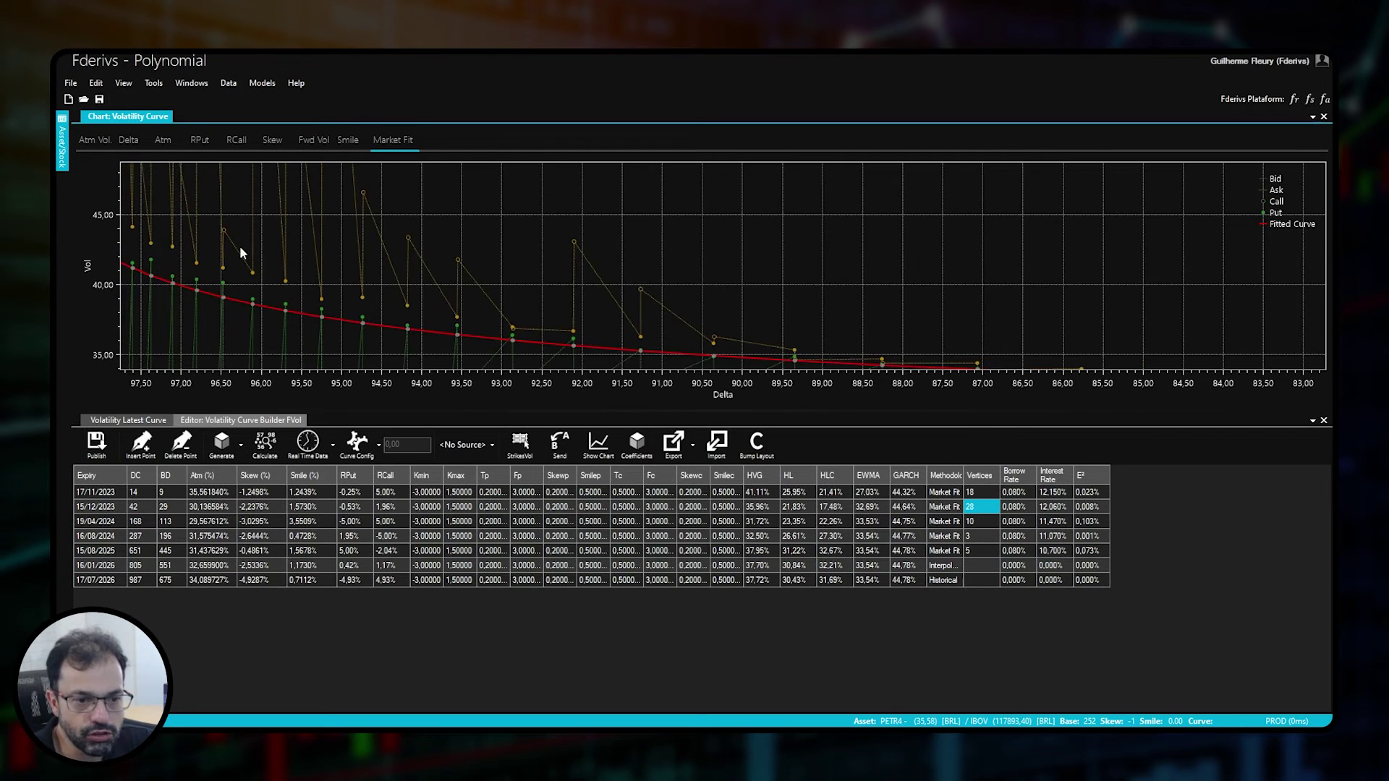
pyautogui.scroll(-1, 389, 293)
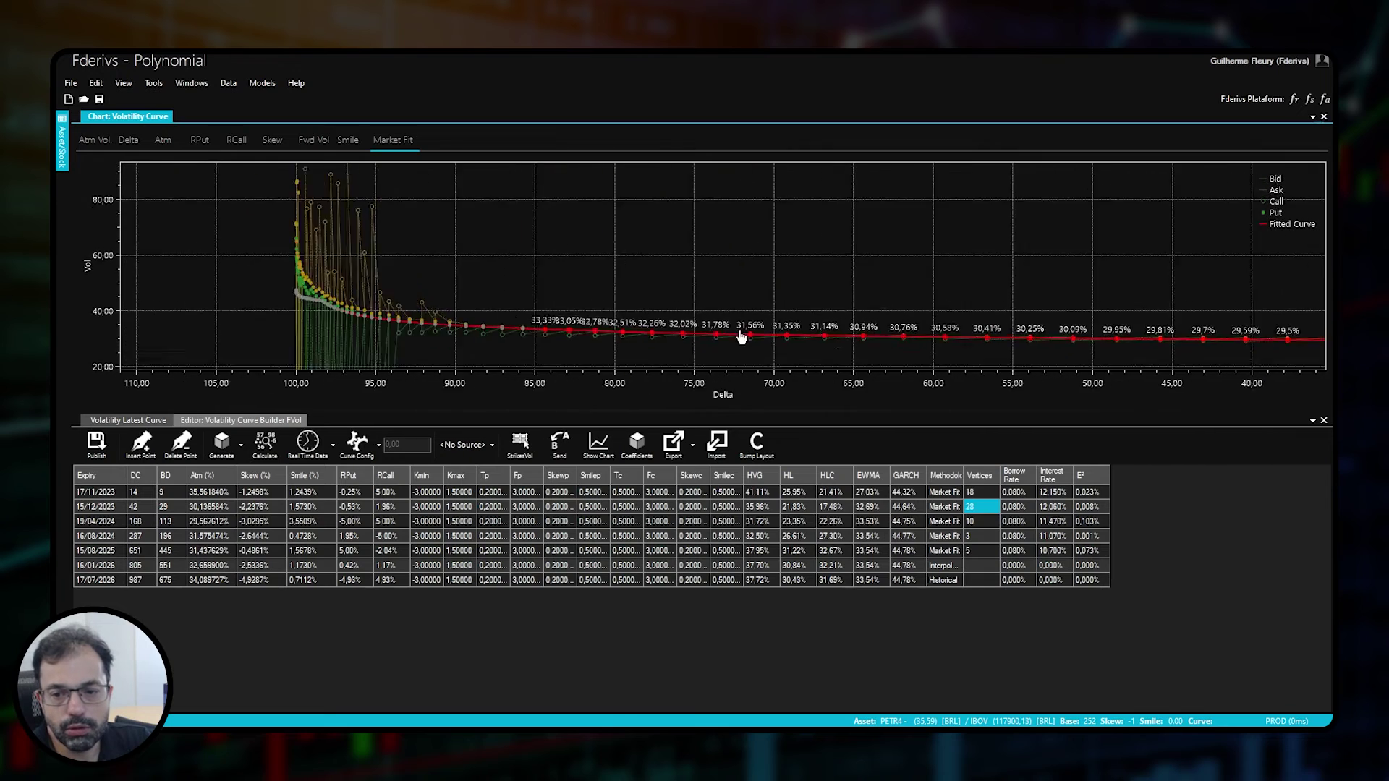
pyautogui.rightClick(822, 307)
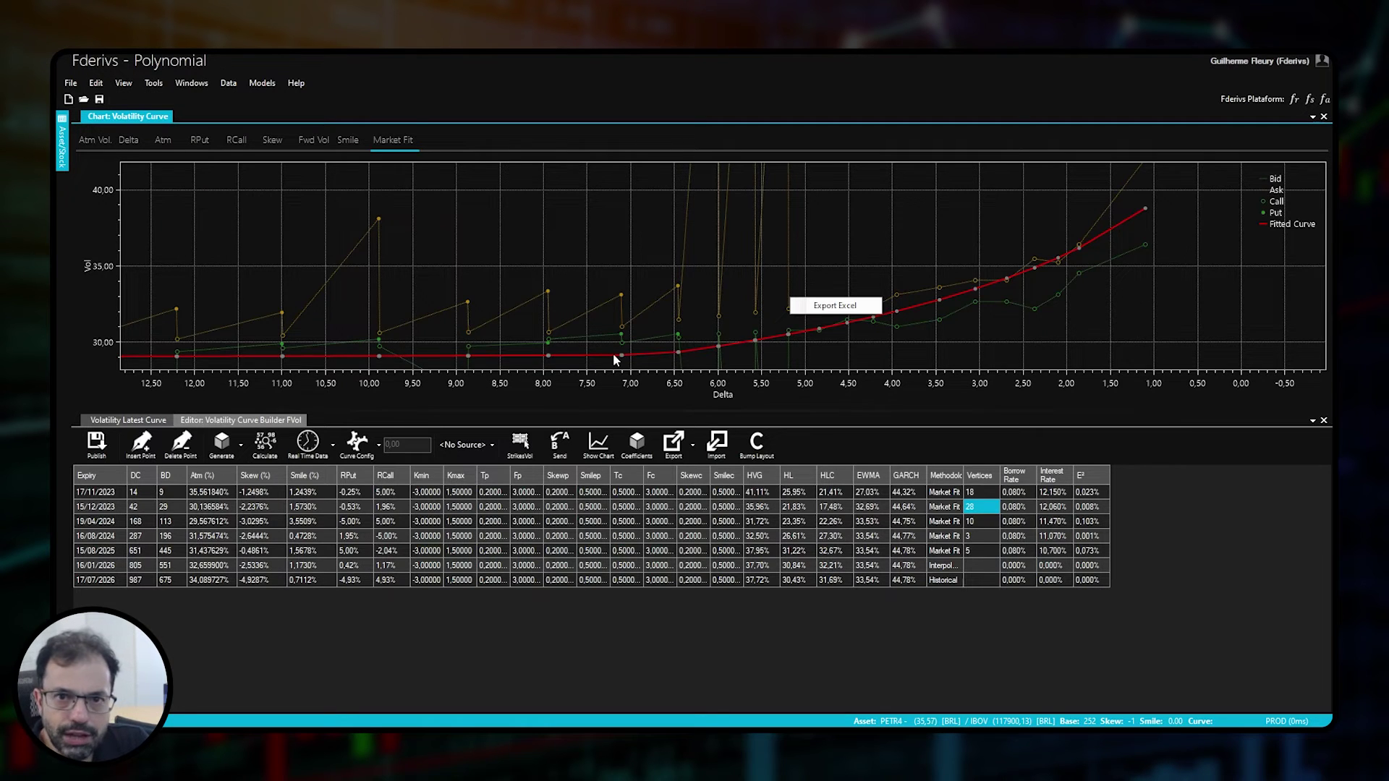
# Switch to the generated log file in Excel and examine its spot price and the options' expiry, ID, strike, bid, ask and time columns
pyautogui.click(495, 300)
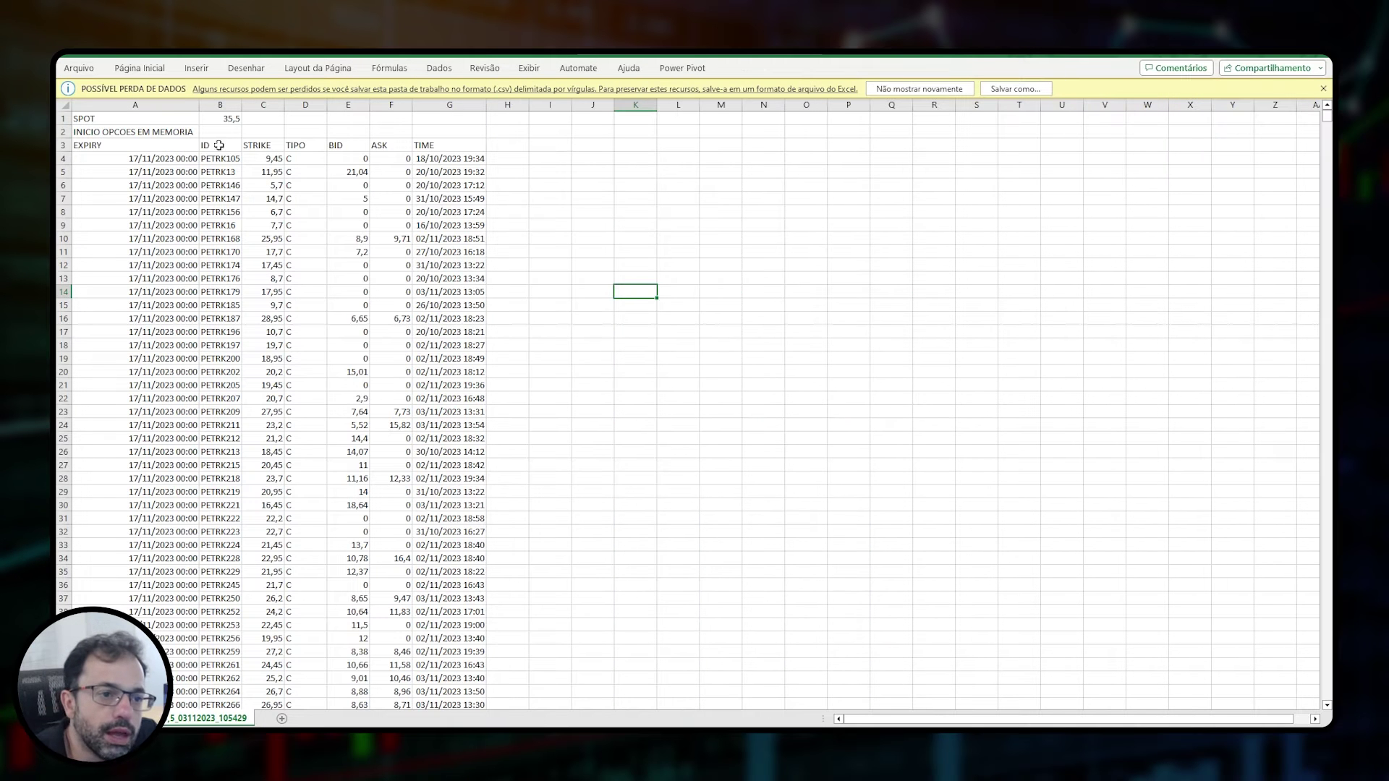
pyautogui.click(224, 117)
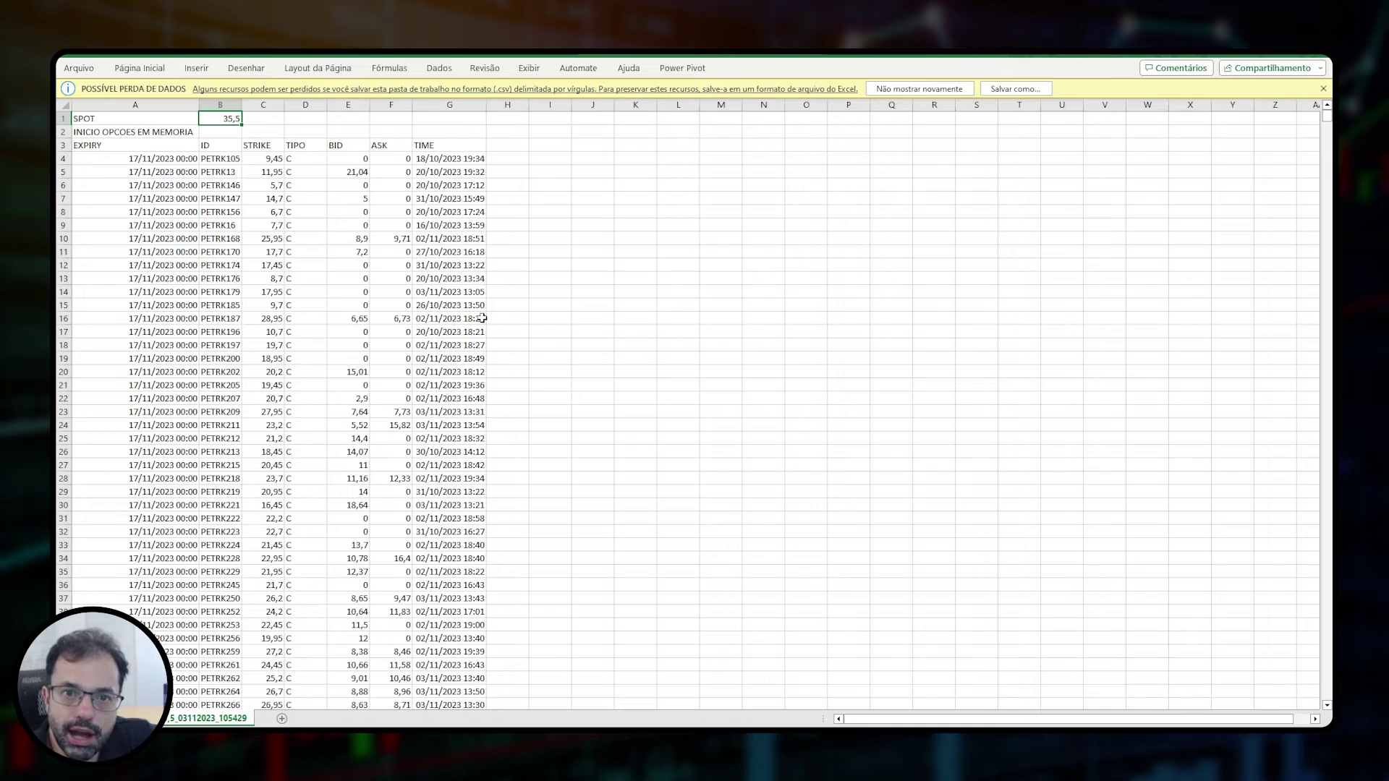
pyautogui.click(187, 162)
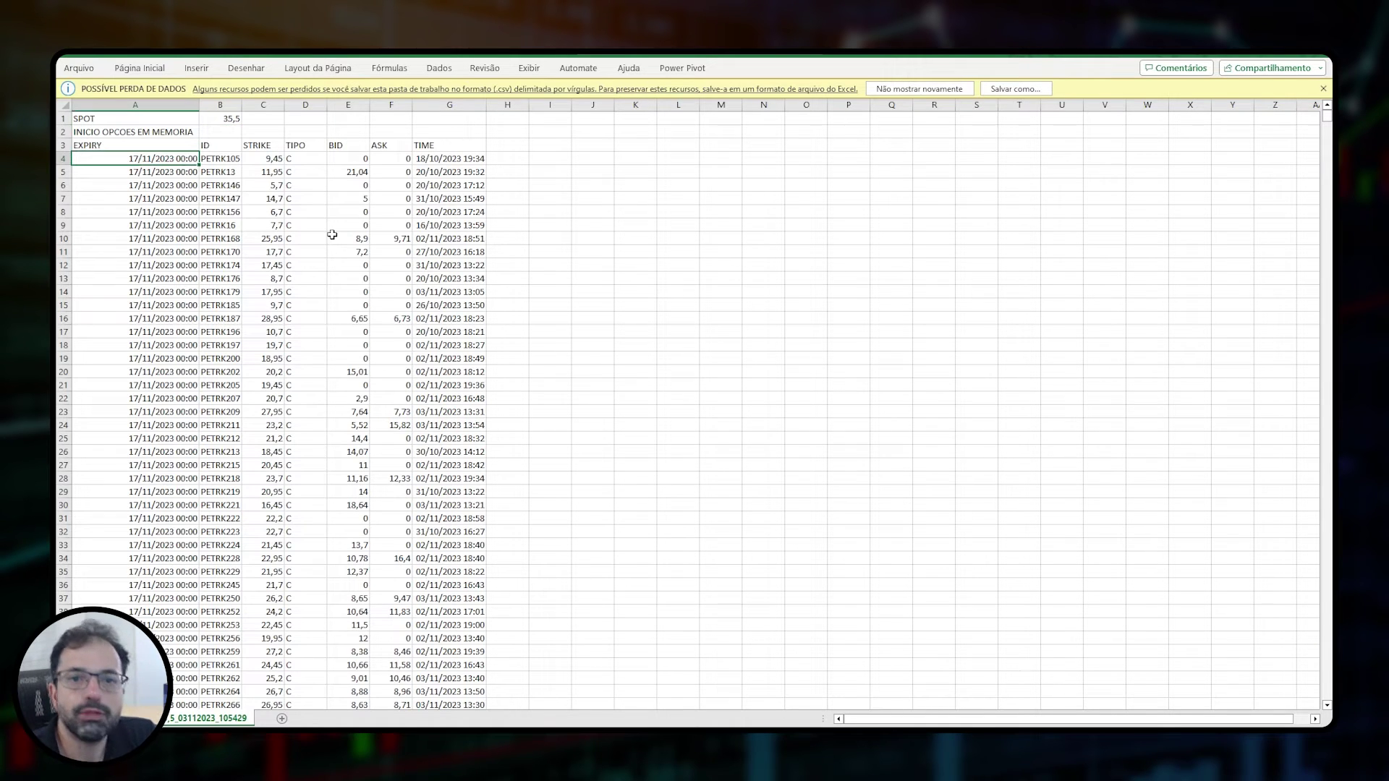
pyautogui.press('Right')
pyautogui.press('Down')
pyautogui.press('Down')
pyautogui.press('Down')
pyautogui.press('Down')
pyautogui.press('Down')
pyautogui.press('Down')
pyautogui.press('Down')
pyautogui.press('Down')
pyautogui.press('Down')
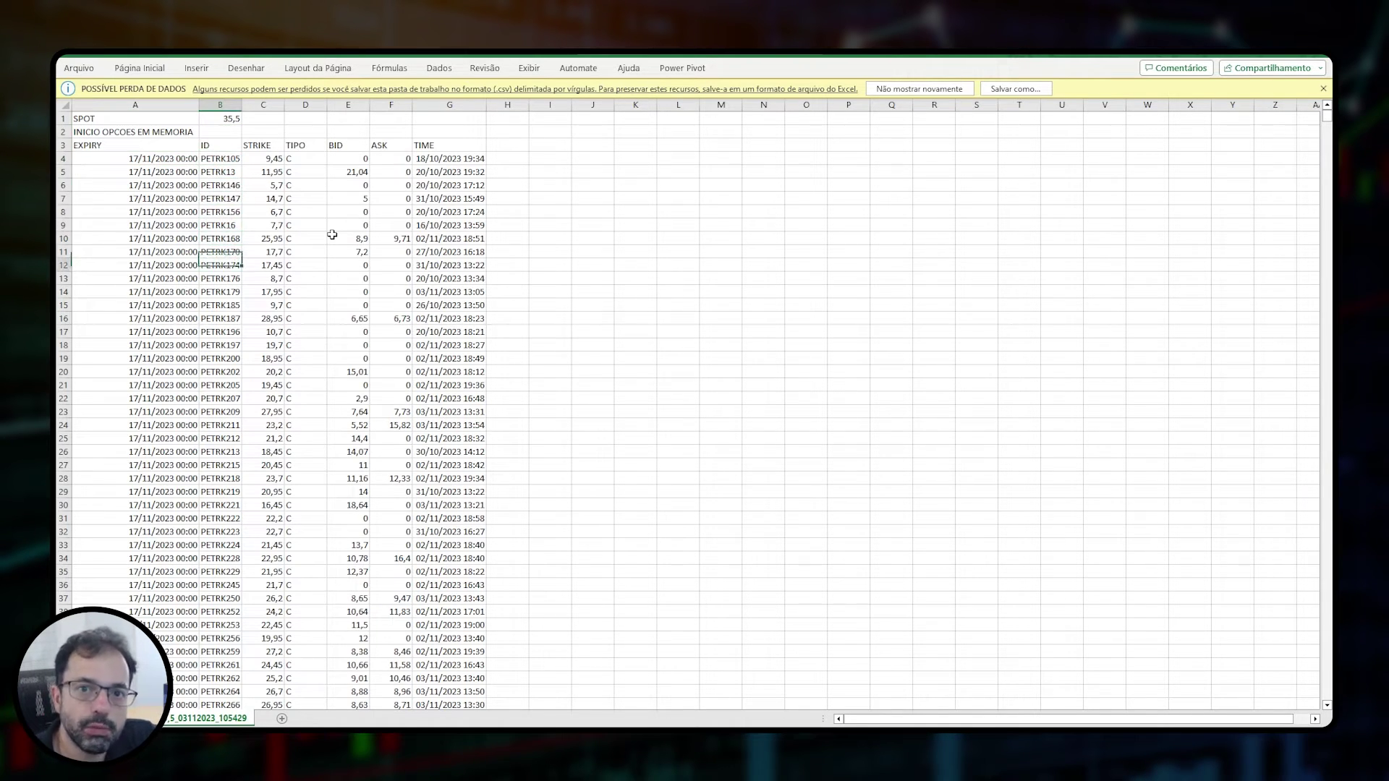
pyautogui.moveTo(345, 157); pyautogui.dragTo(372, 292)
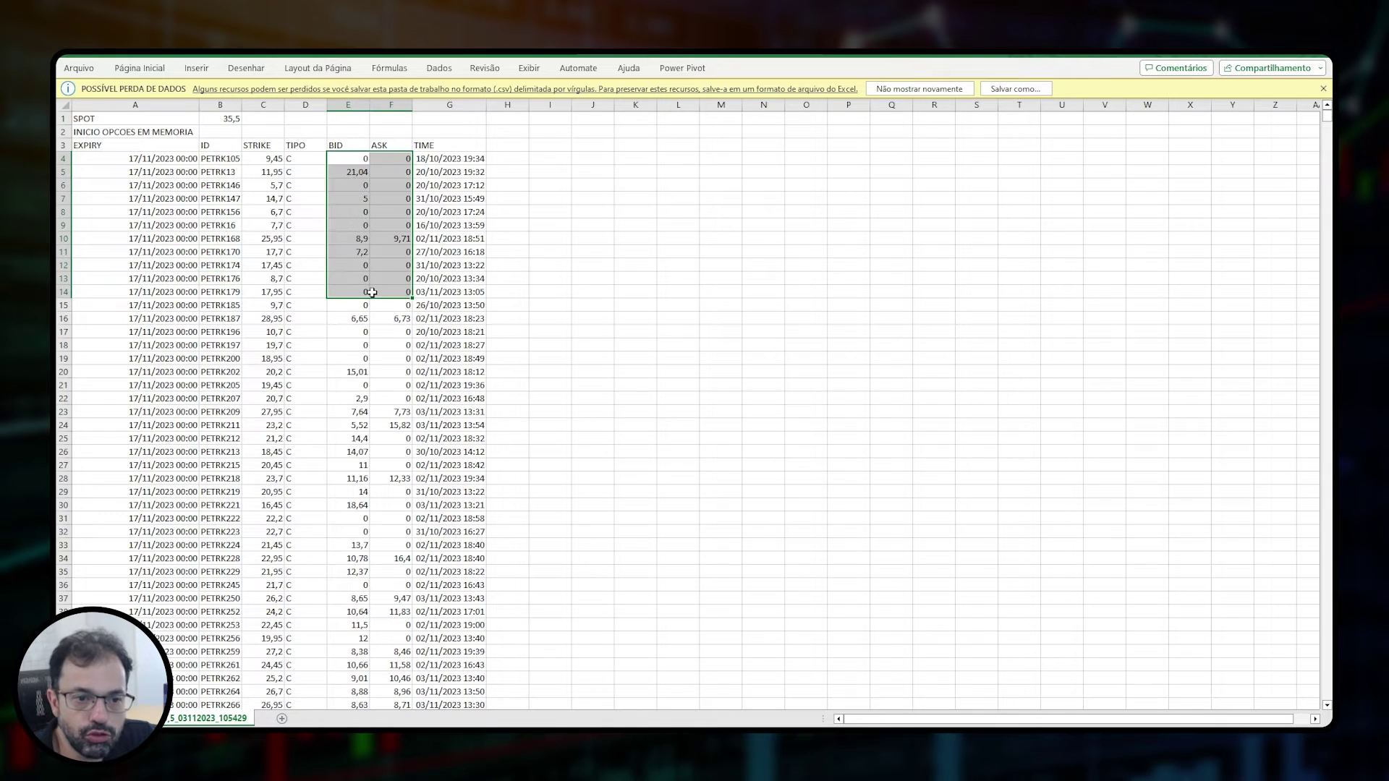
pyautogui.click(482, 194)
pyautogui.moveTo(269, 160); pyautogui.dragTo(272, 352)
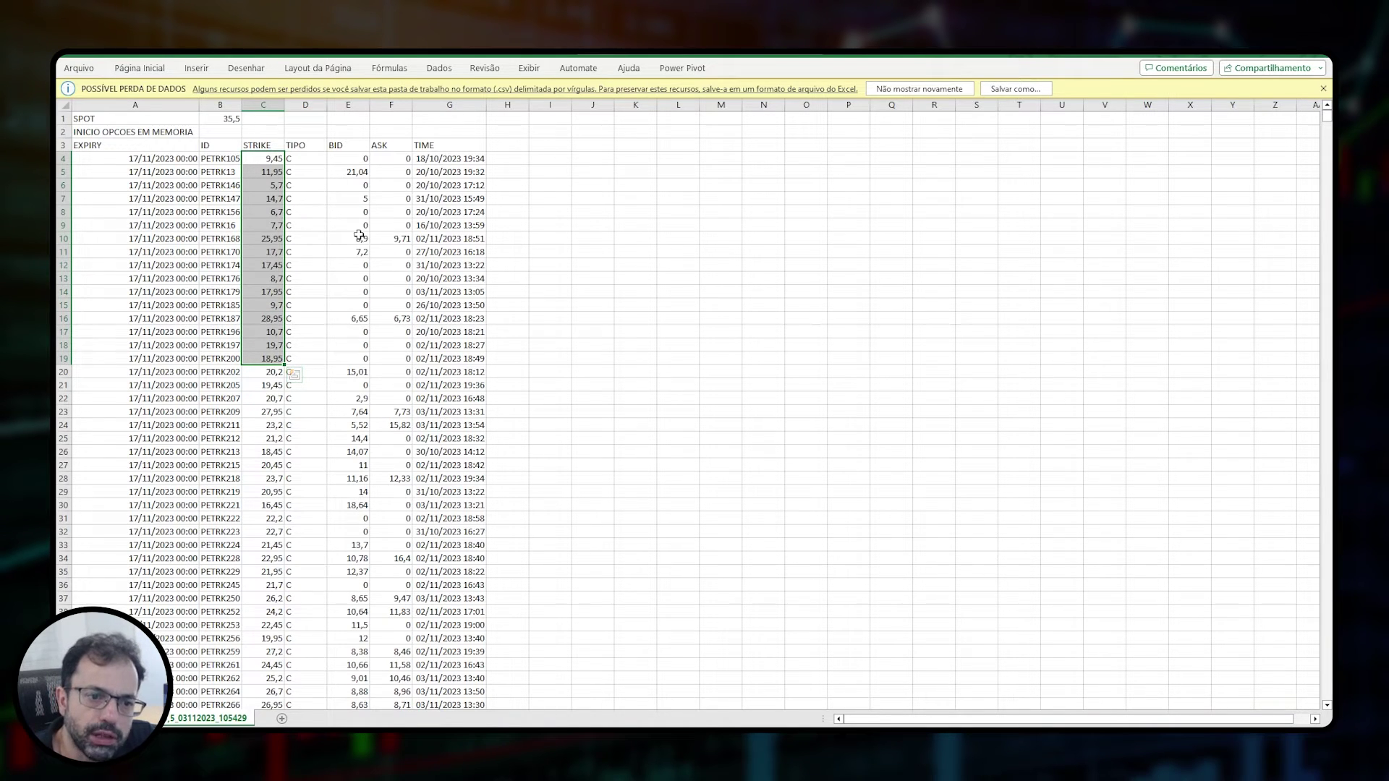
pyautogui.moveTo(360, 239); pyautogui.dragTo(447, 239)
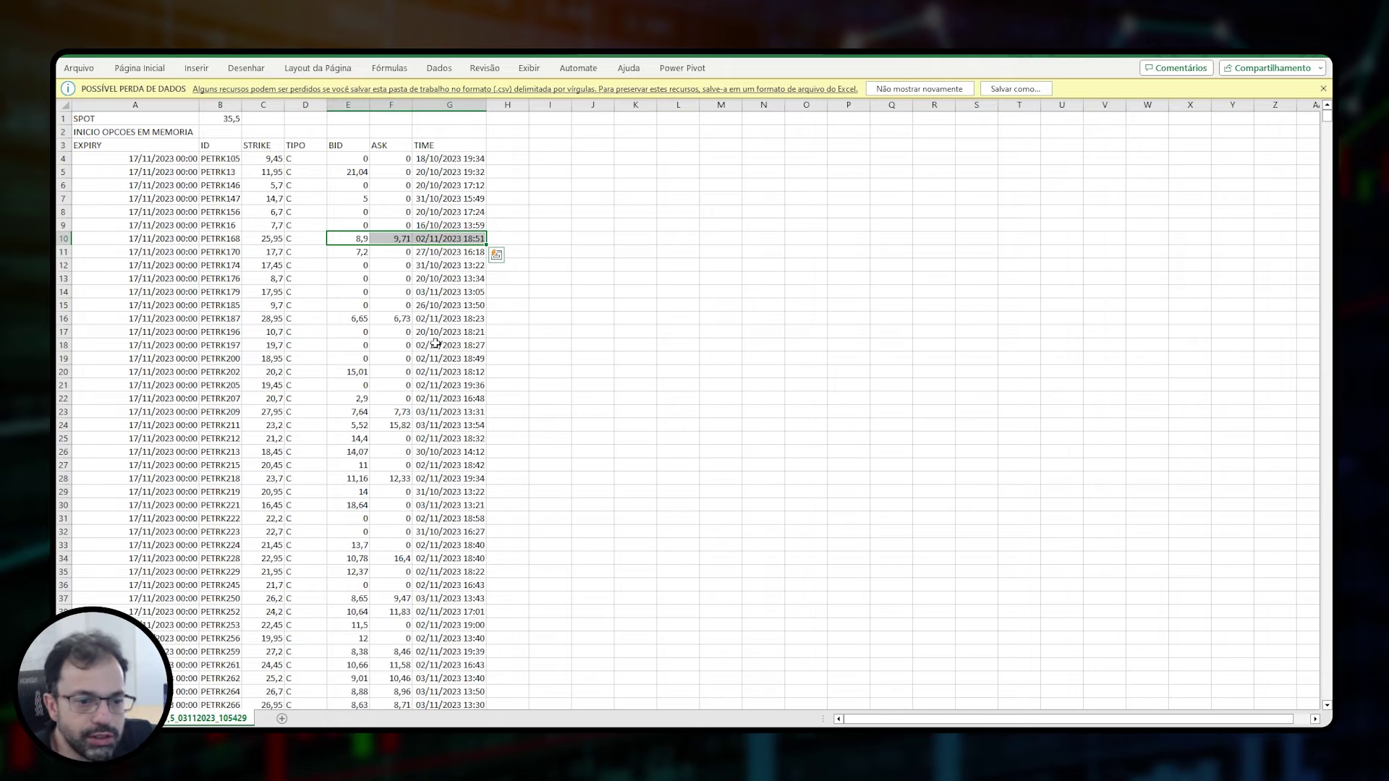
pyautogui.click(138, 160)
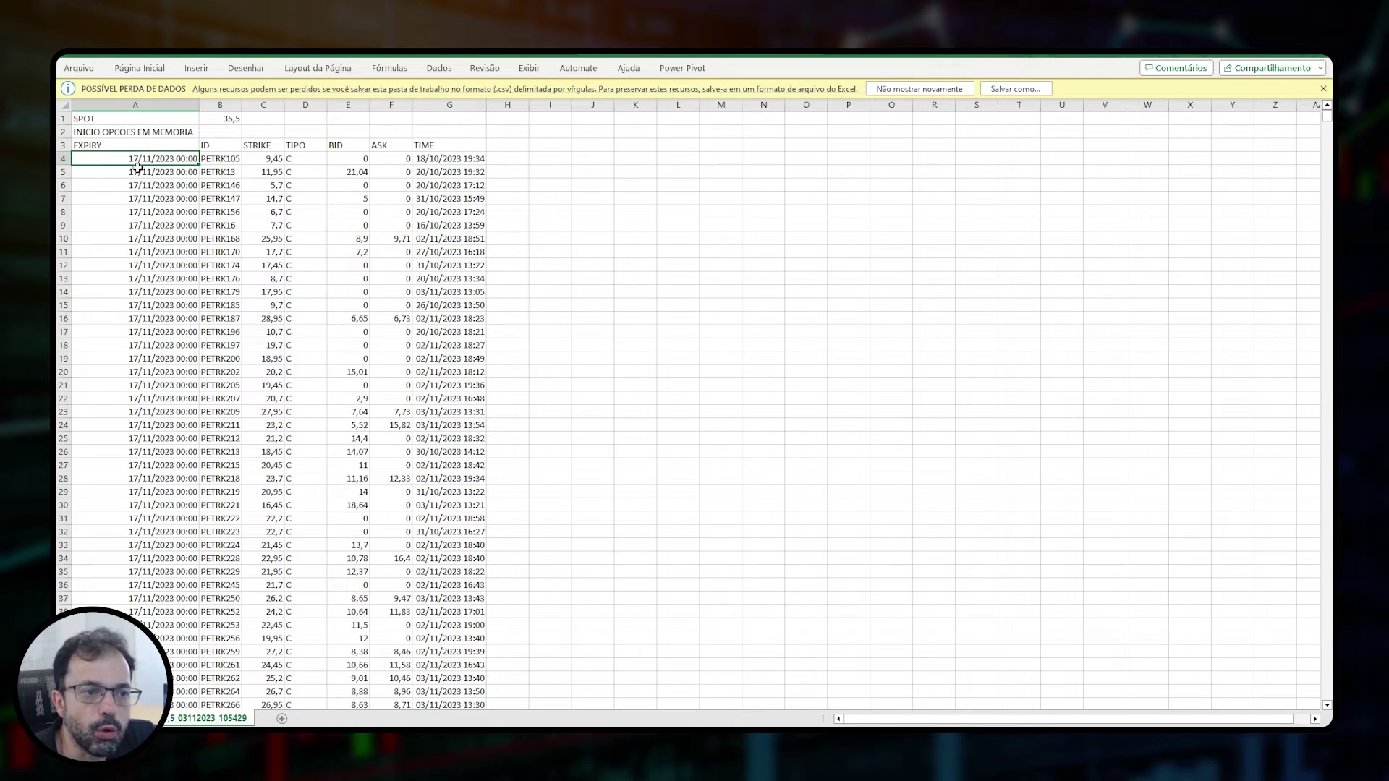
# Go to the end of the log's in-memory options list and highlight bid, ask and time entries for the 15/08/2025 and 19/09/2025 expiries
pyautogui.hotkey('ctrl', 'Down')
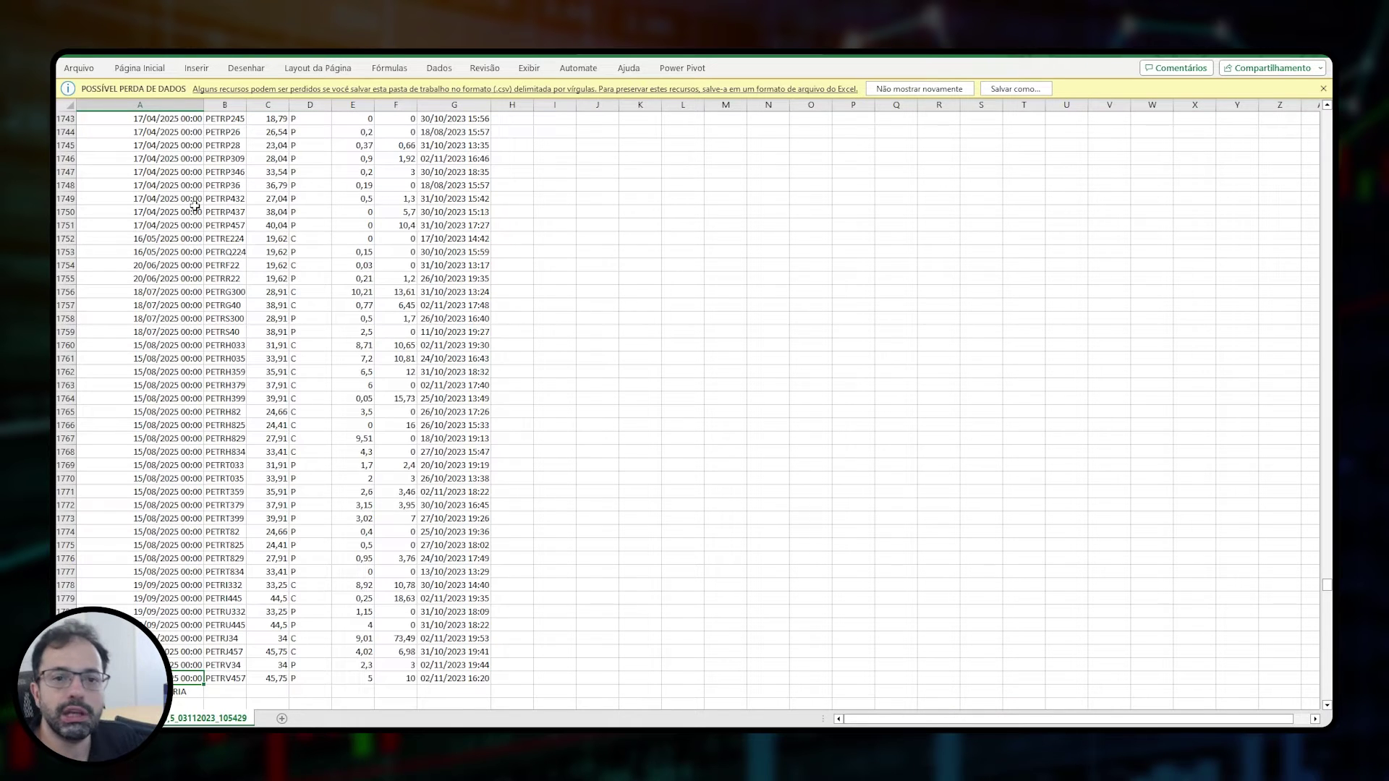
pyautogui.moveTo(359, 490); pyautogui.dragTo(363, 532)
pyautogui.moveTo(406, 492); pyautogui.dragTo(439, 568)
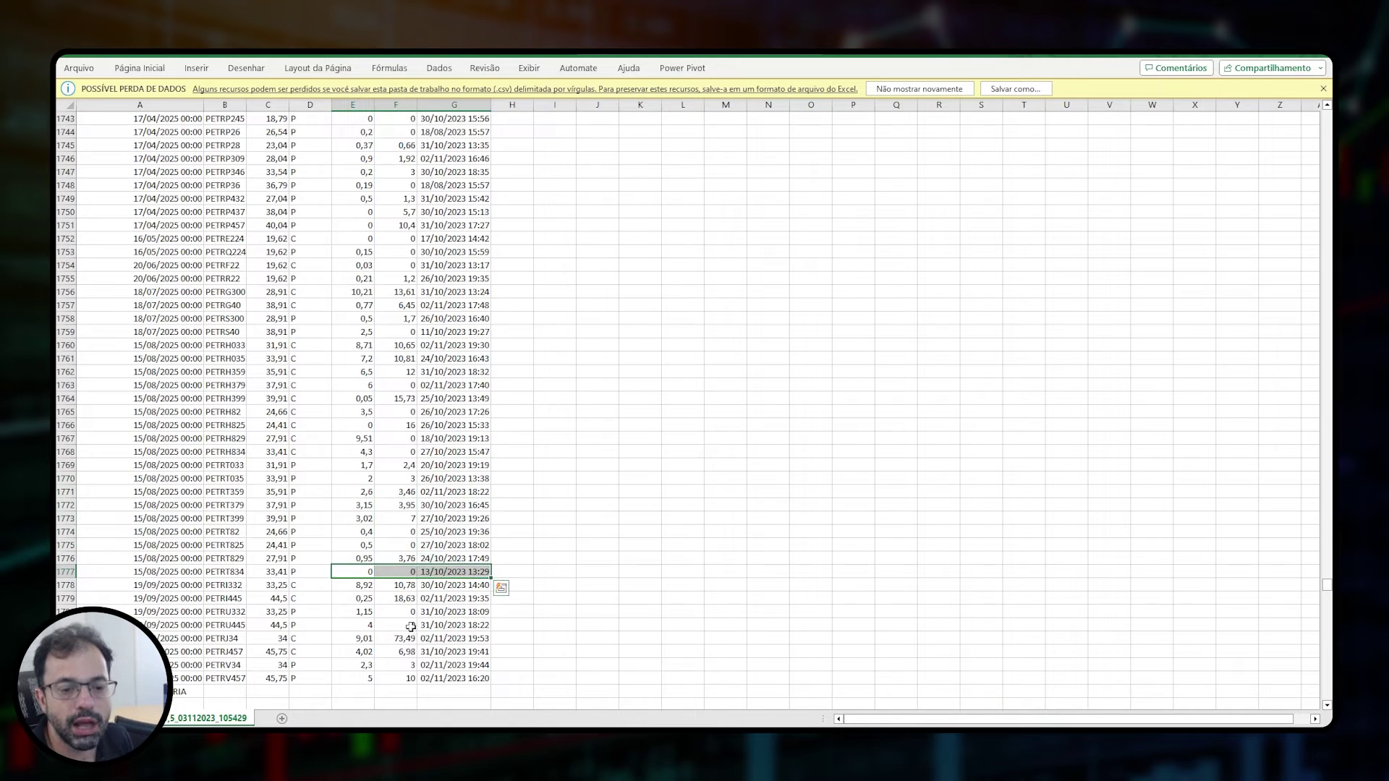
pyautogui.click(372, 627)
pyautogui.moveTo(414, 618); pyautogui.dragTo(445, 636)
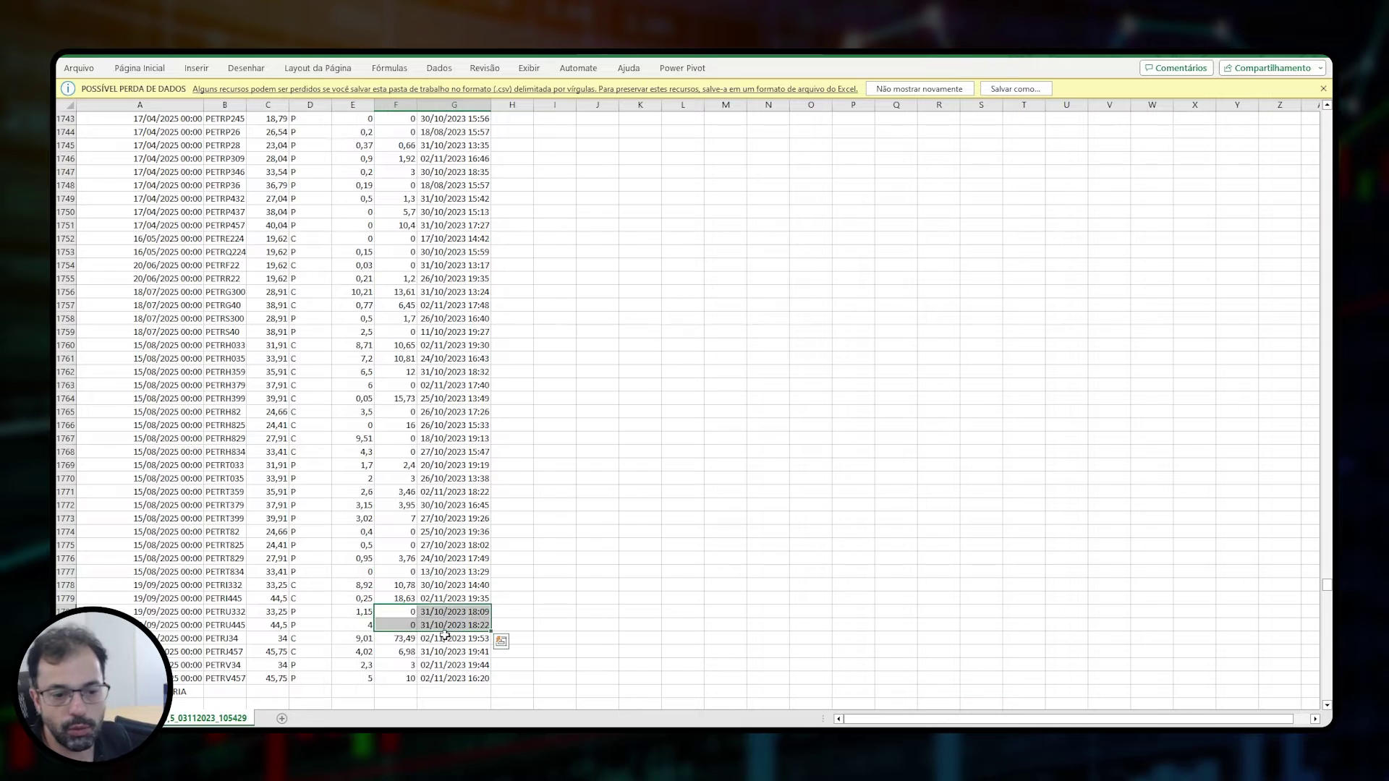
# Examine the bid, ask and time columns of the 2024 expiries, working back from 20/12/2024 to 19/04/2024
pyautogui.scroll(8, 442, 573)
pyautogui.scroll(20, 429, 566)
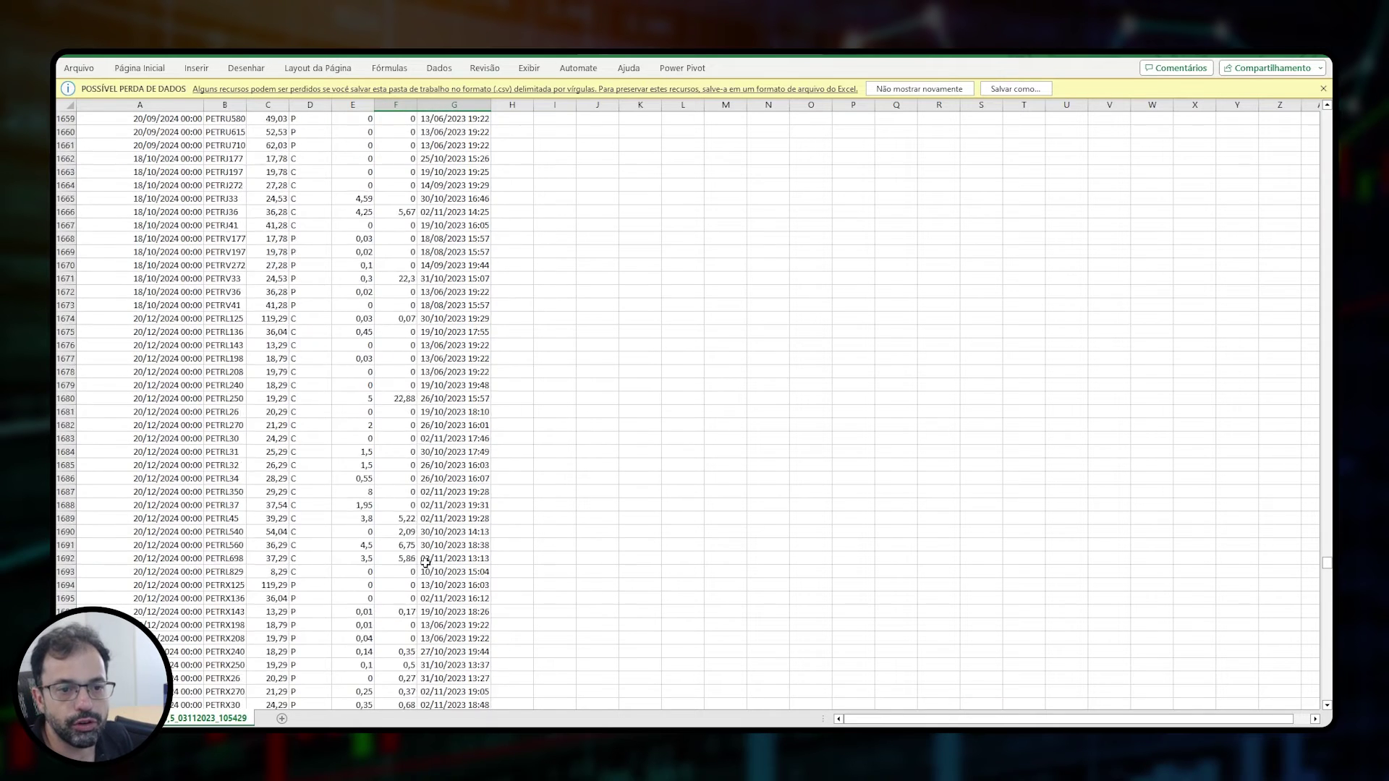
pyautogui.moveTo(293, 520); pyautogui.dragTo(400, 561)
pyautogui.scroll(20, 399, 574)
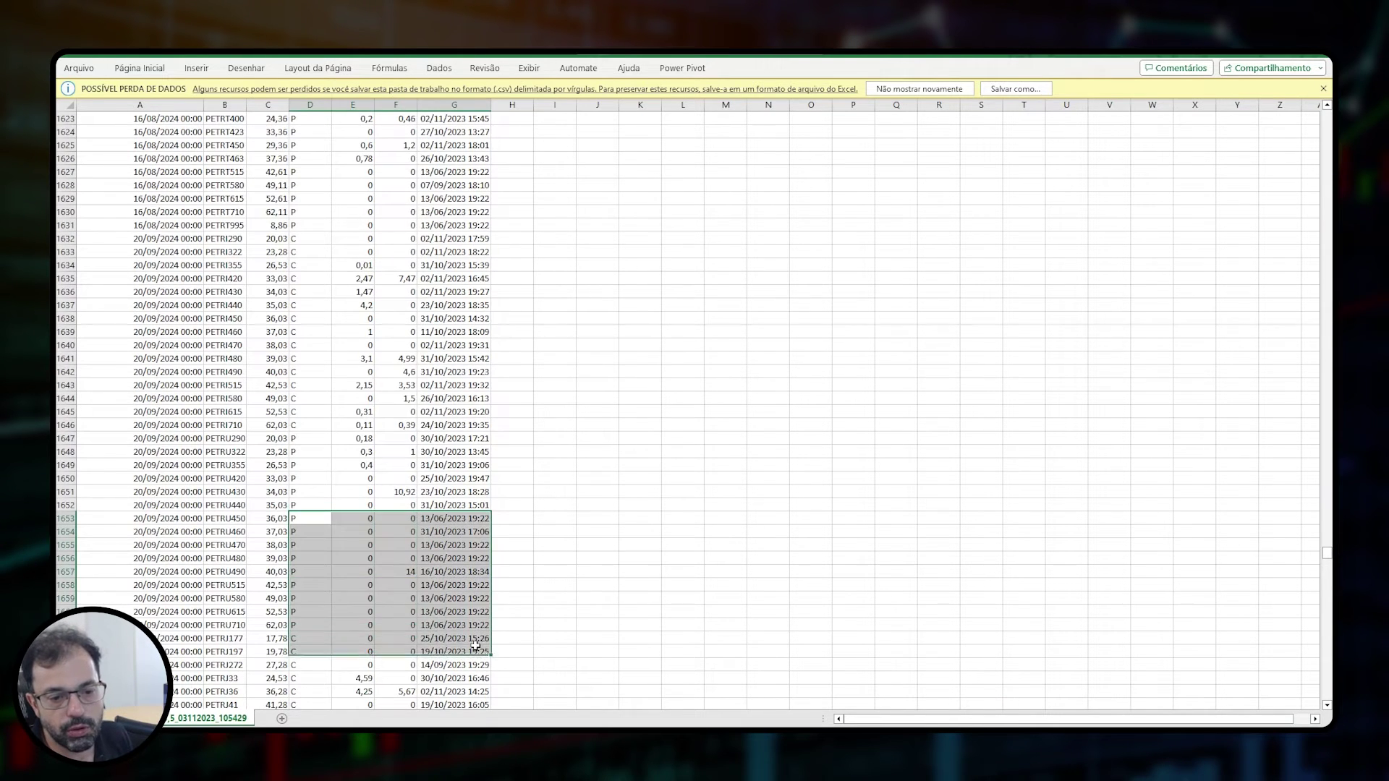
pyautogui.scroll(20, 401, 569)
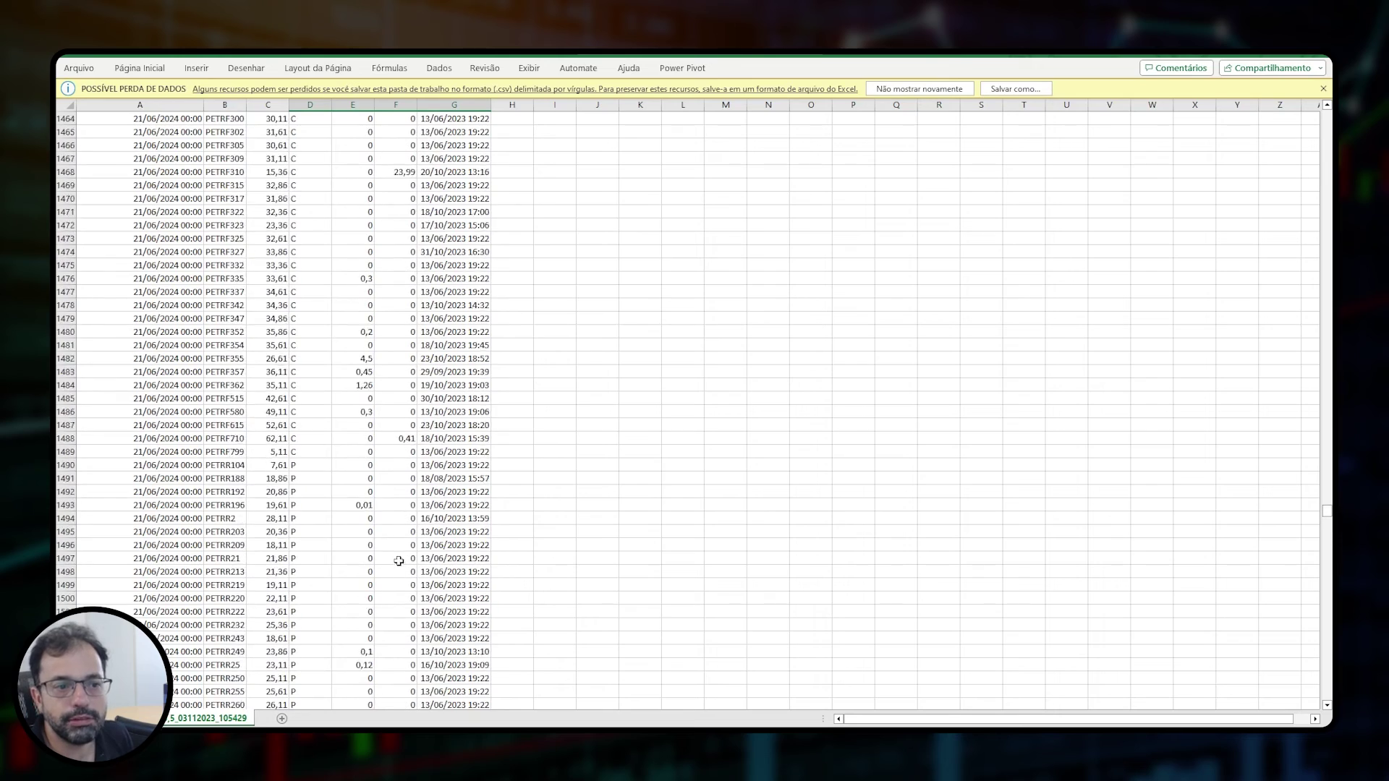
pyautogui.scroll(20, 399, 550)
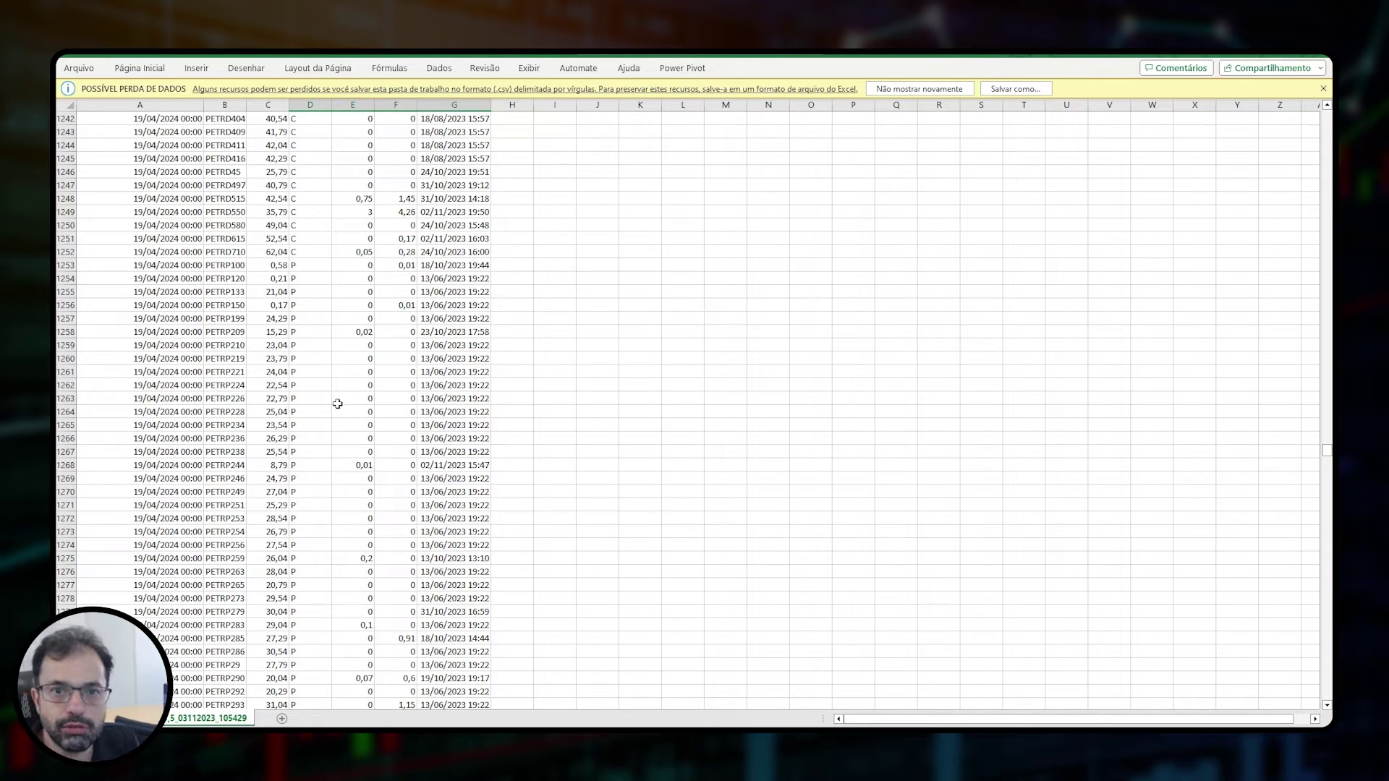
pyautogui.scroll(3, 391, 433)
pyautogui.scroll(20, 391, 435)
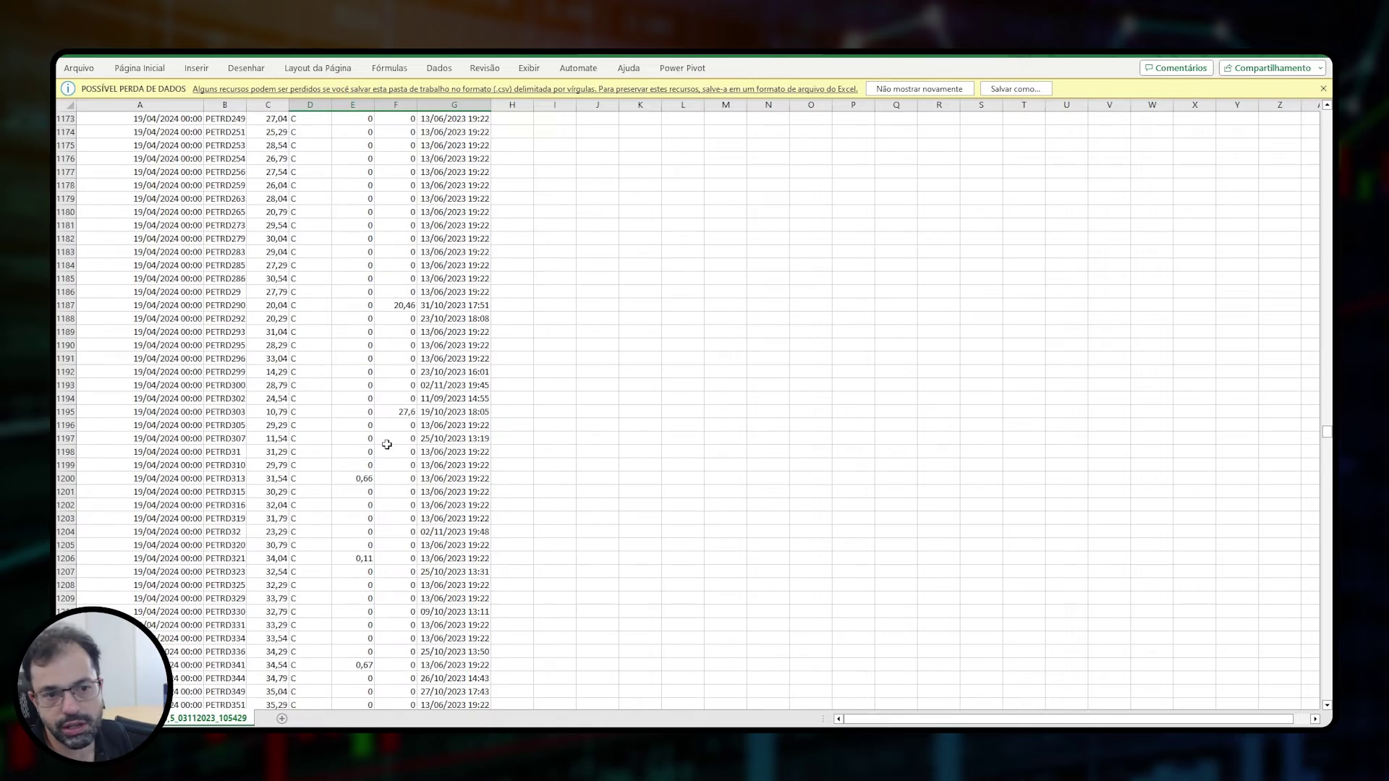
# Examine the bid and ask columns of the options expiring in February to April 2024, including the PETRN334 row
pyautogui.scroll(20, 374, 447)
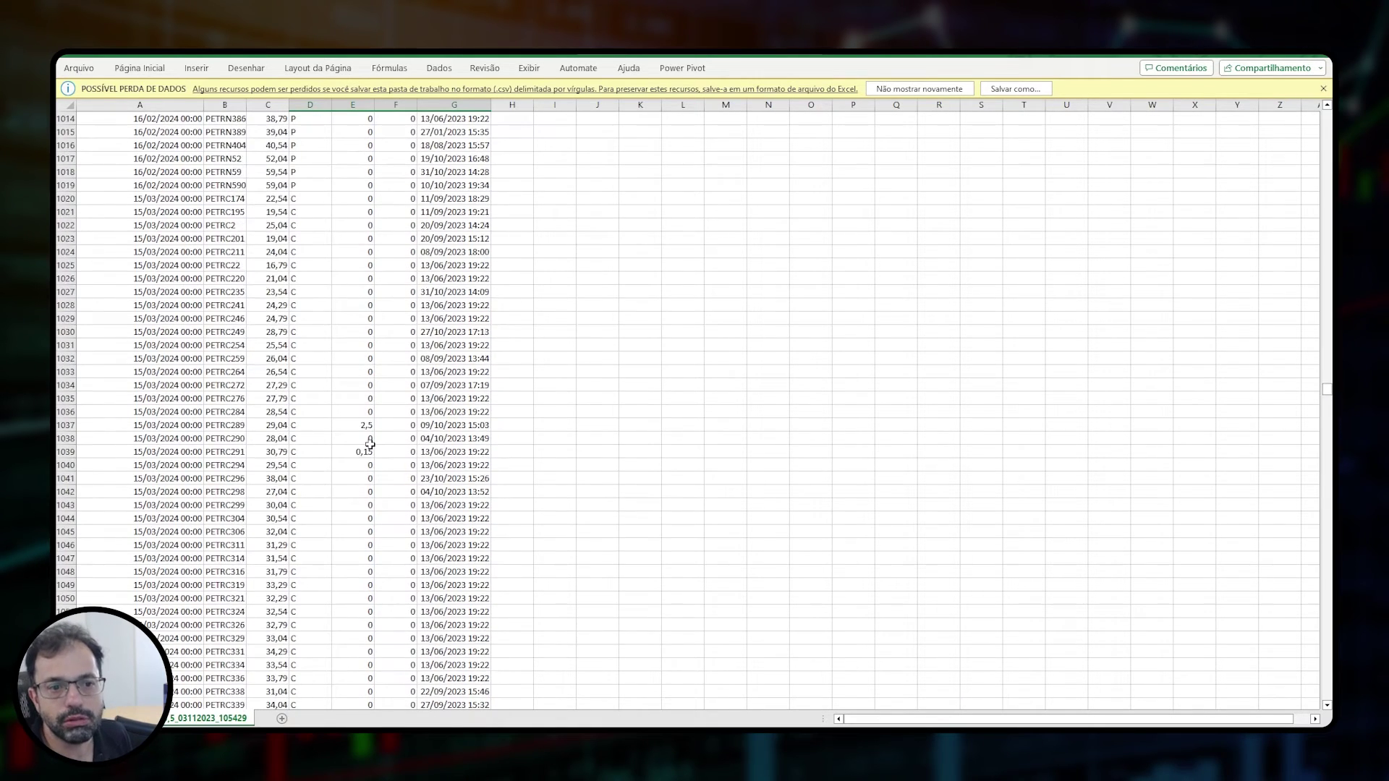
pyautogui.scroll(3, 358, 365)
pyautogui.click(353, 279)
pyautogui.click(397, 279)
pyautogui.scroll(4, 402, 349)
pyautogui.click(396, 318)
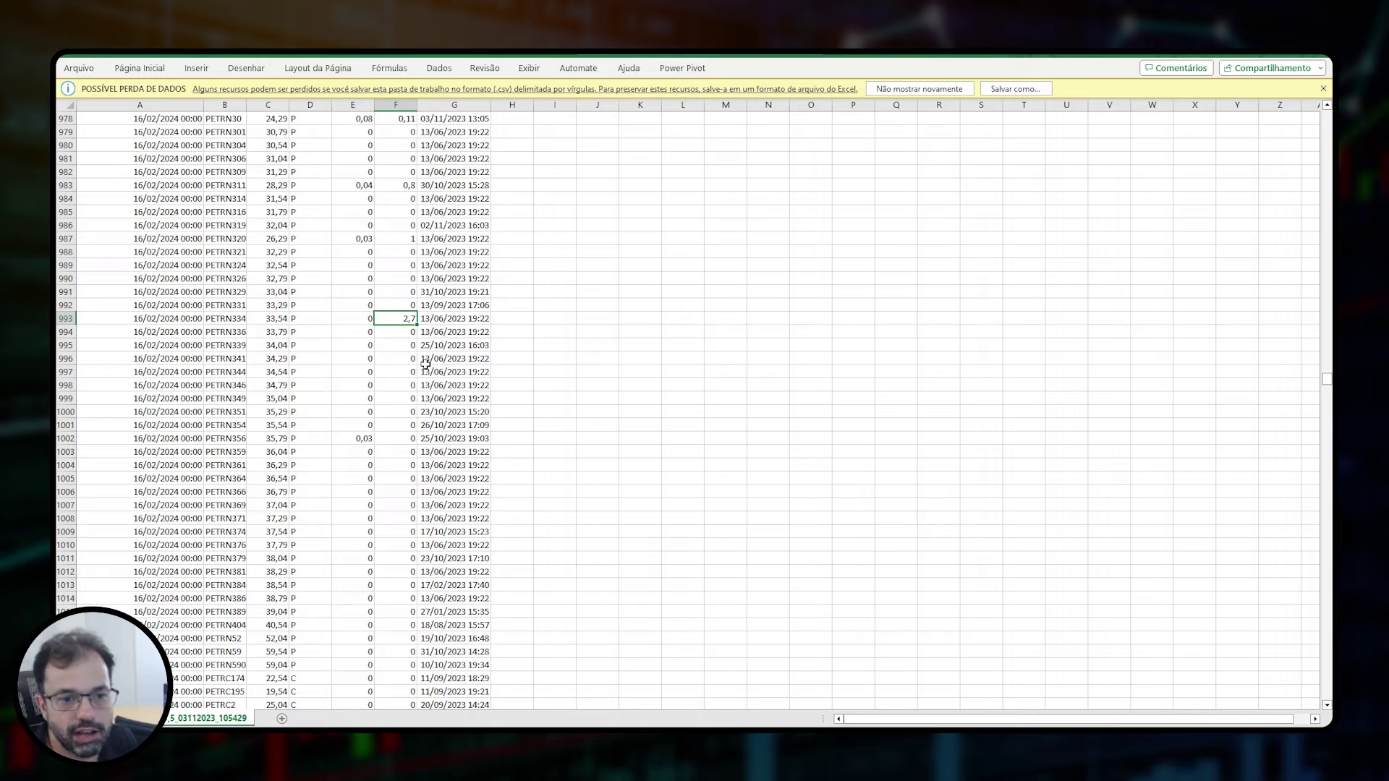
pyautogui.press('Left')
pyautogui.press('Left')
pyautogui.press('Left')
pyautogui.press('Left')
pyautogui.press('Left')
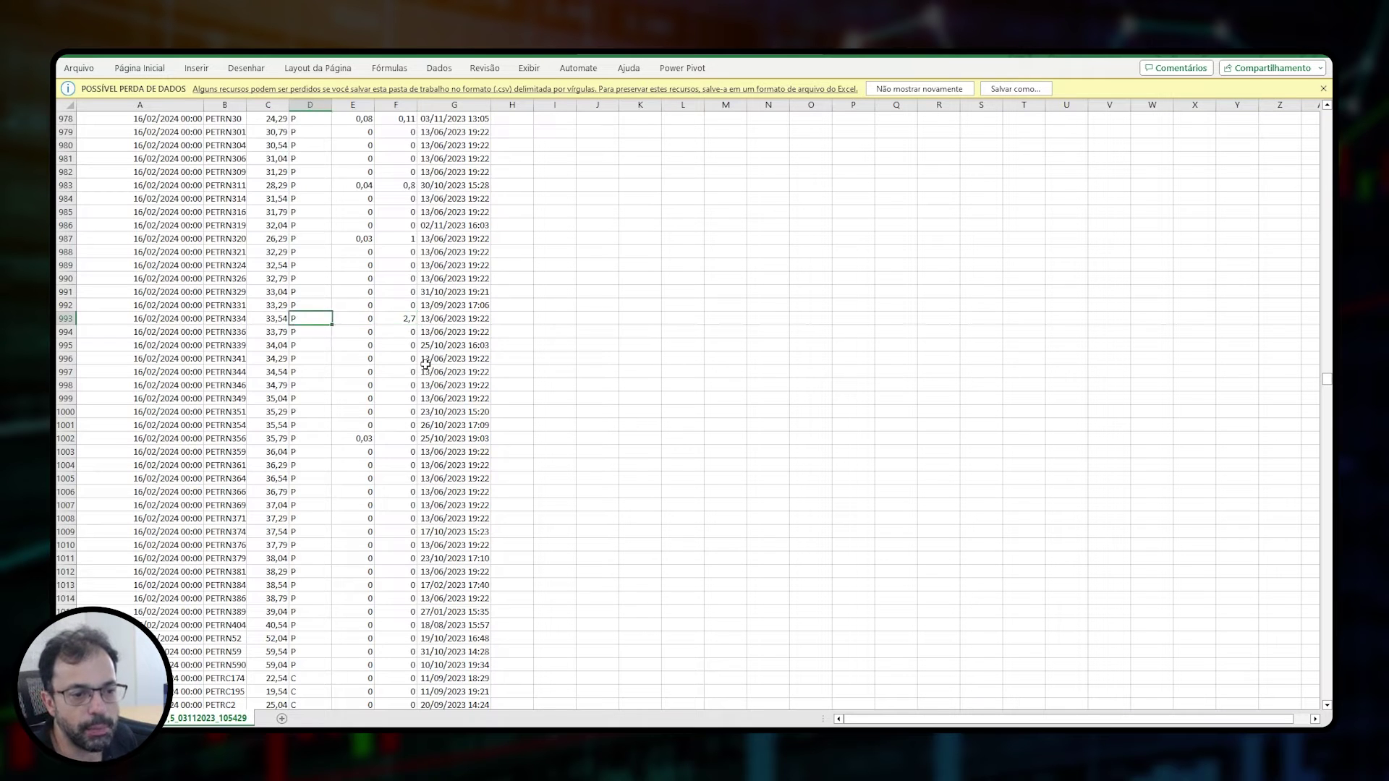
# Go to the end of the in-memory options list and select the INICIO MARKET FIT POINTS block for 17/11/2023
pyautogui.hotkey('ctrl', 'Down')
pyautogui.scroll(-10, 425, 364)
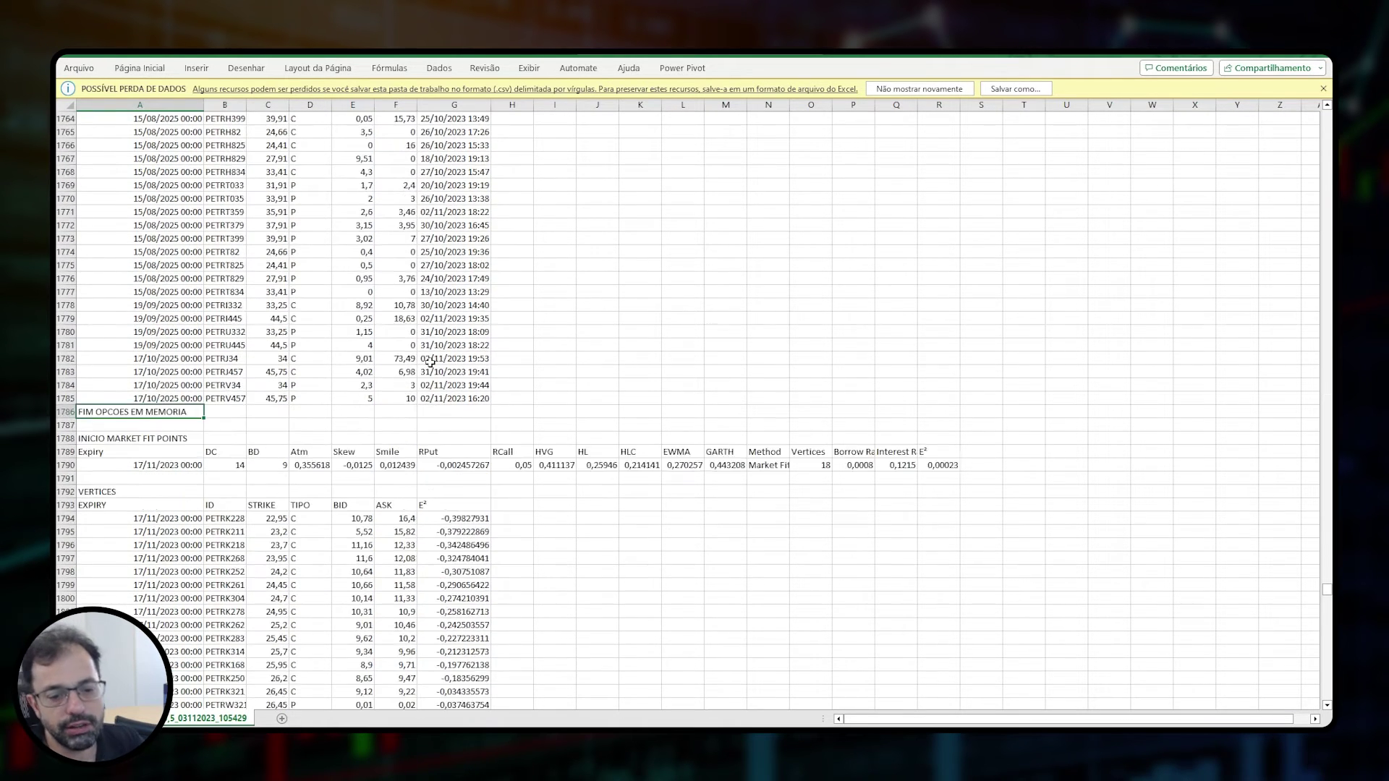
pyautogui.moveTo(119, 320); pyautogui.dragTo(934, 348)
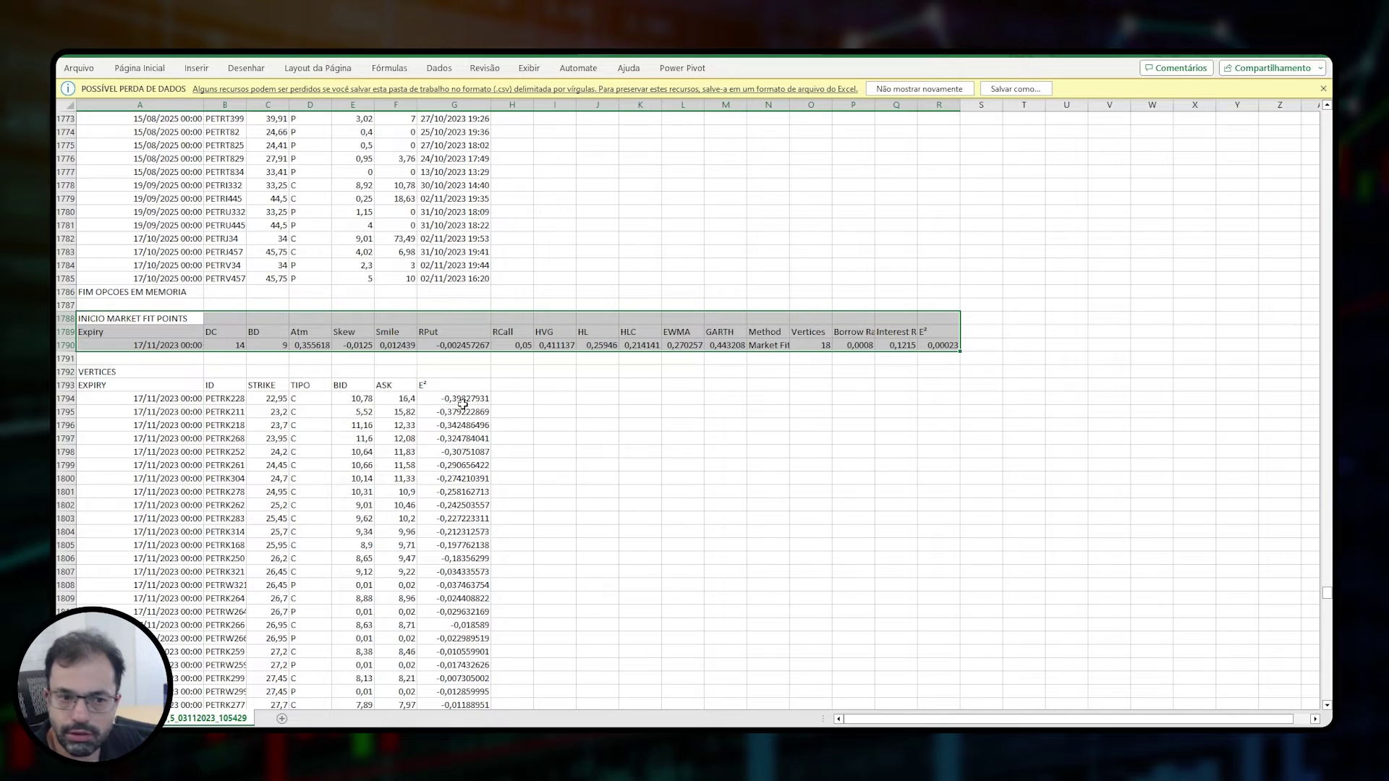
# Review the 17/11/2023 VERTICES list from its first row to its last and return to its first row
pyautogui.click(122, 407)
pyautogui.click(108, 399)
pyautogui.hotkey('ctrl', 'Down')
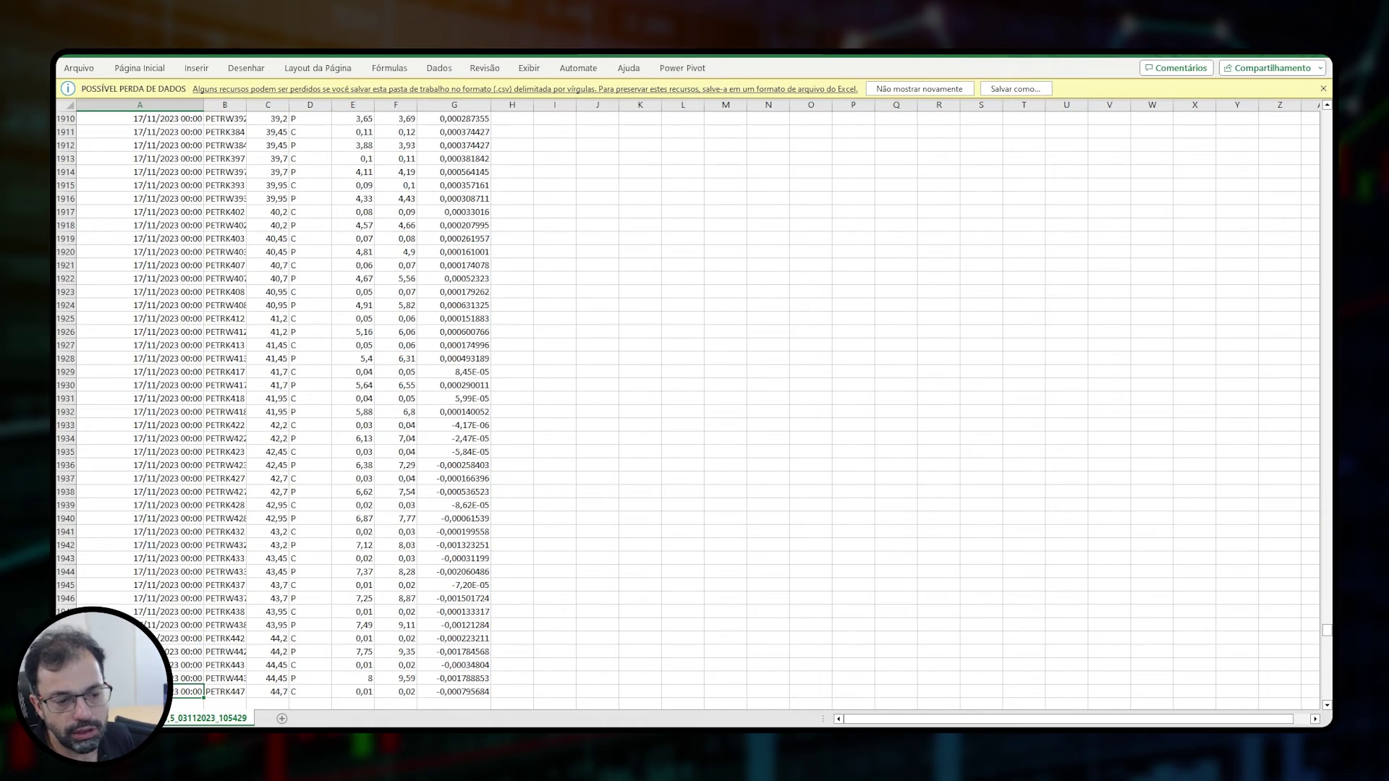
pyautogui.scroll(20, 688, 406)
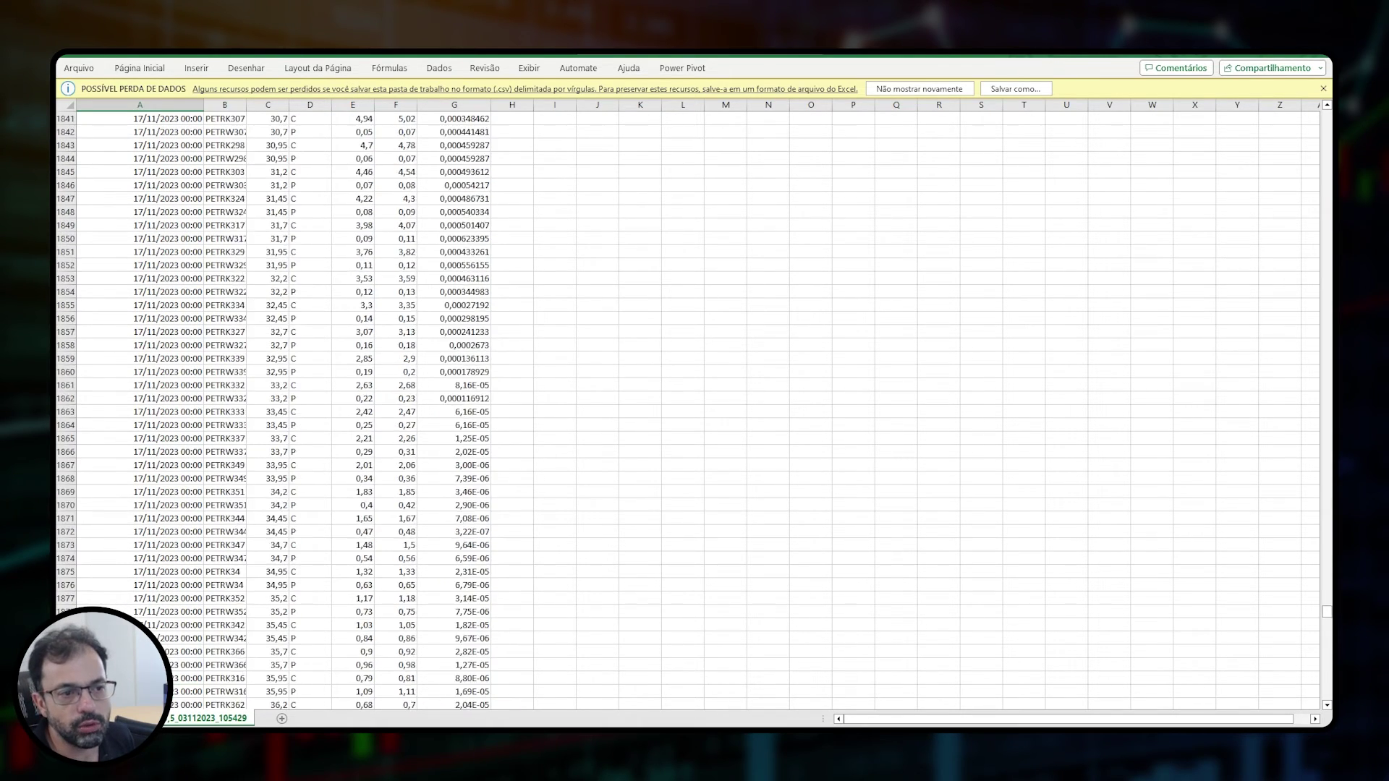
pyautogui.scroll(-6, 139, 440)
pyautogui.click(165, 375)
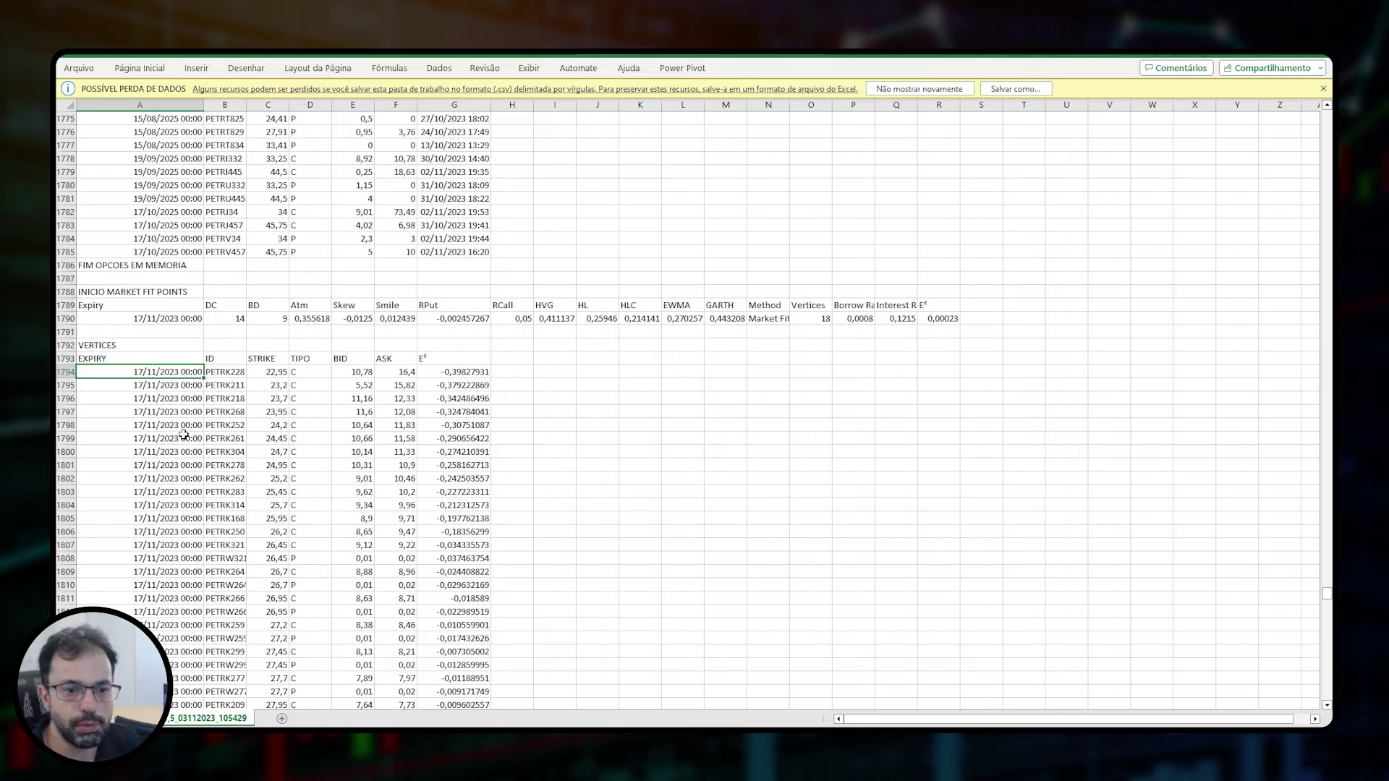
# Compare the overall E² of the 17/11/2023 fit with the E², bid and ask of its first vertices
pyautogui.click(925, 320)
pyautogui.click(455, 372)
pyautogui.click(454, 412)
pyautogui.click(463, 479)
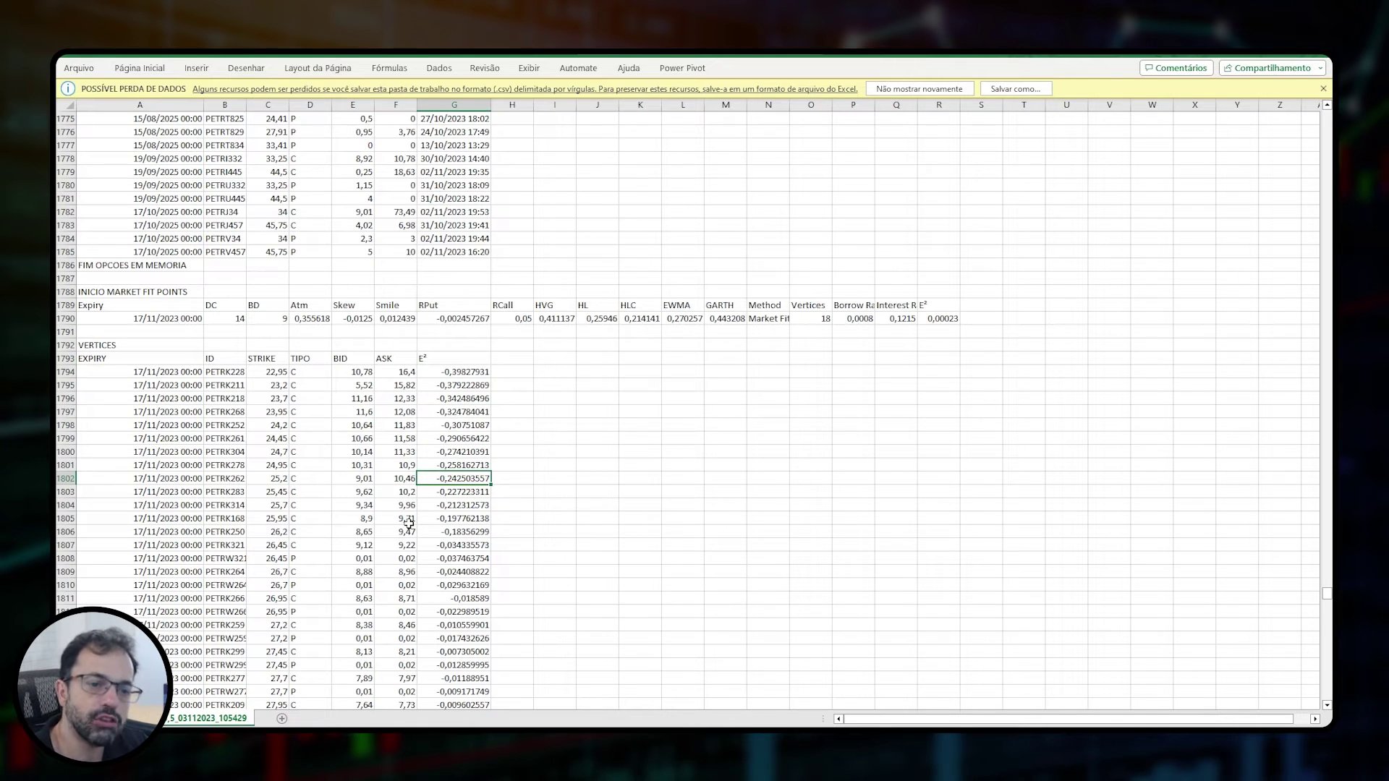
pyautogui.click(362, 372)
pyautogui.click(398, 372)
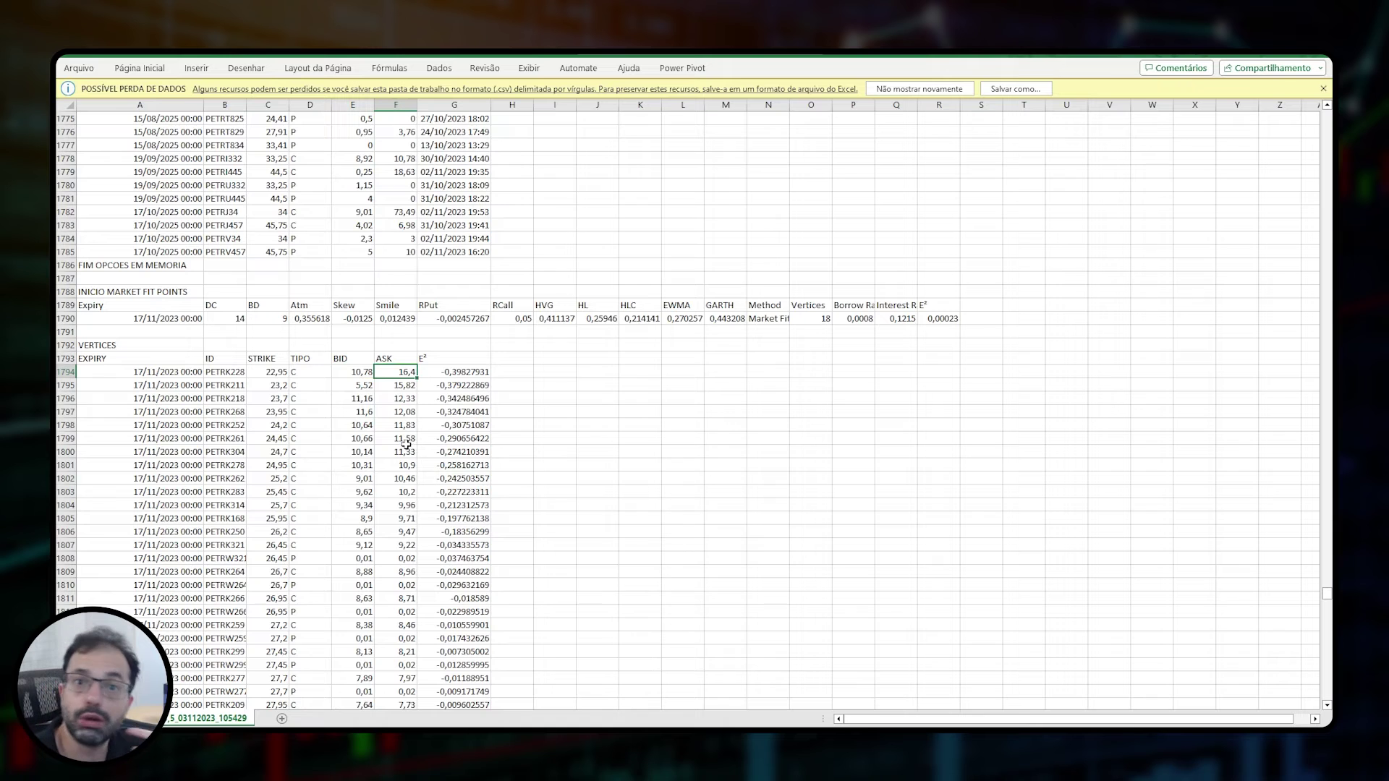
# Check the E² values further down the 17/11/2023 vertices and return to the overall E² in row 1790
pyautogui.scroll(-12, 446, 513)
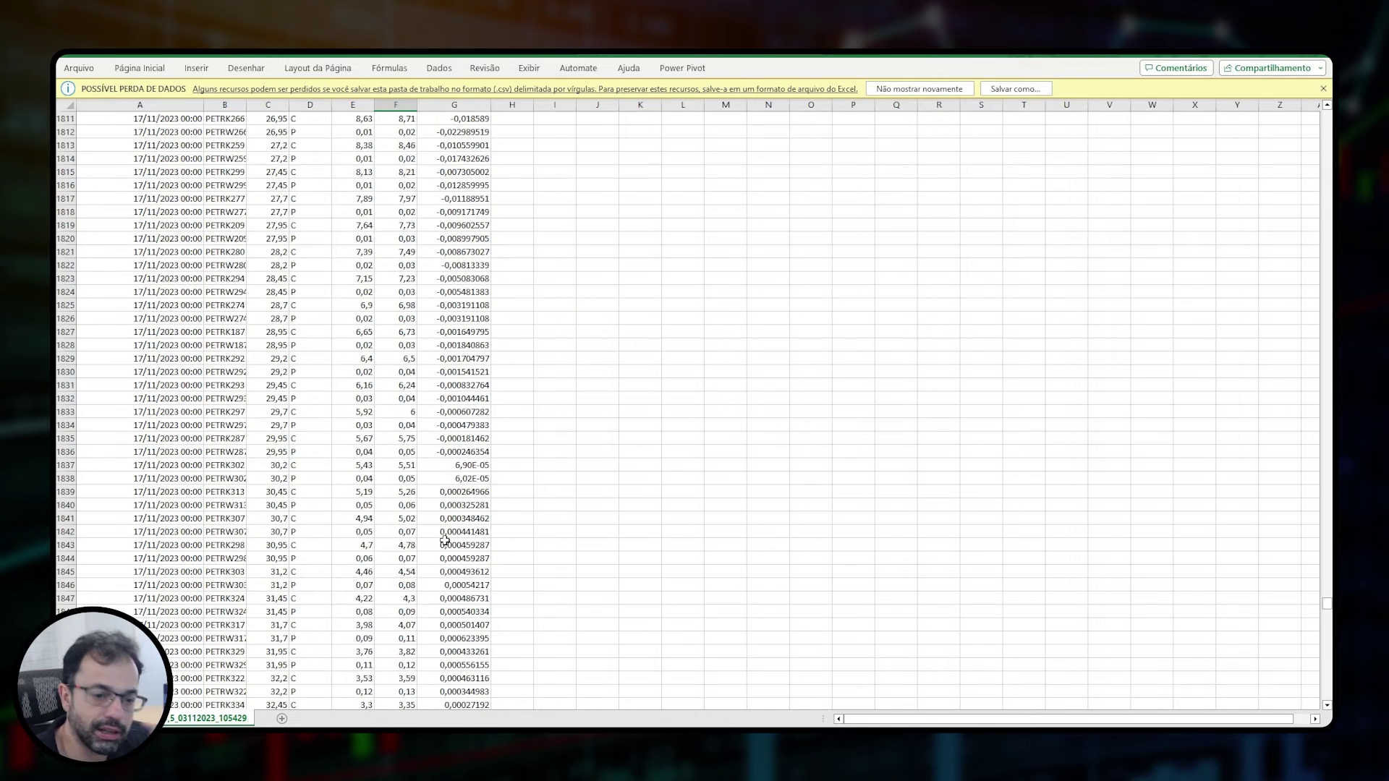
pyautogui.scroll(-16, 445, 539)
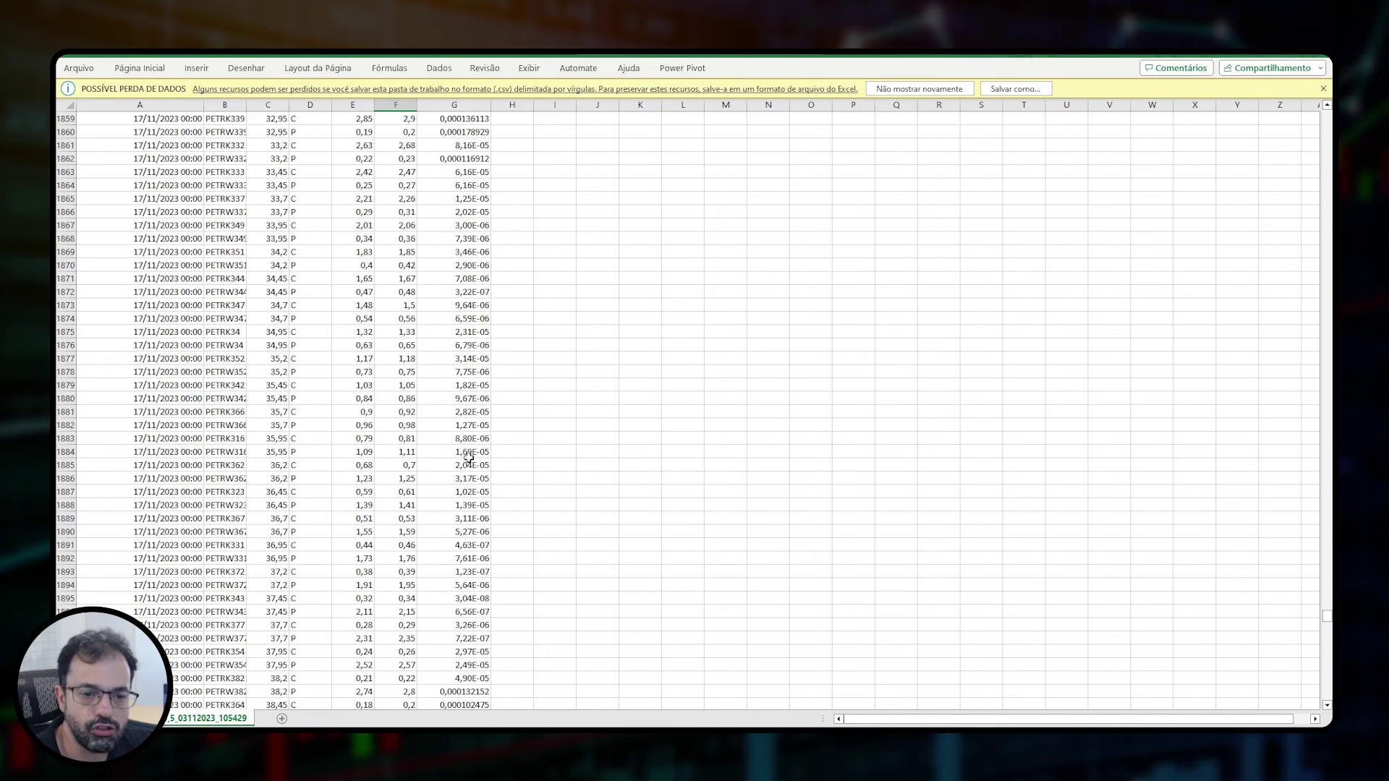
pyautogui.click(472, 293)
pyautogui.scroll(20, 473, 297)
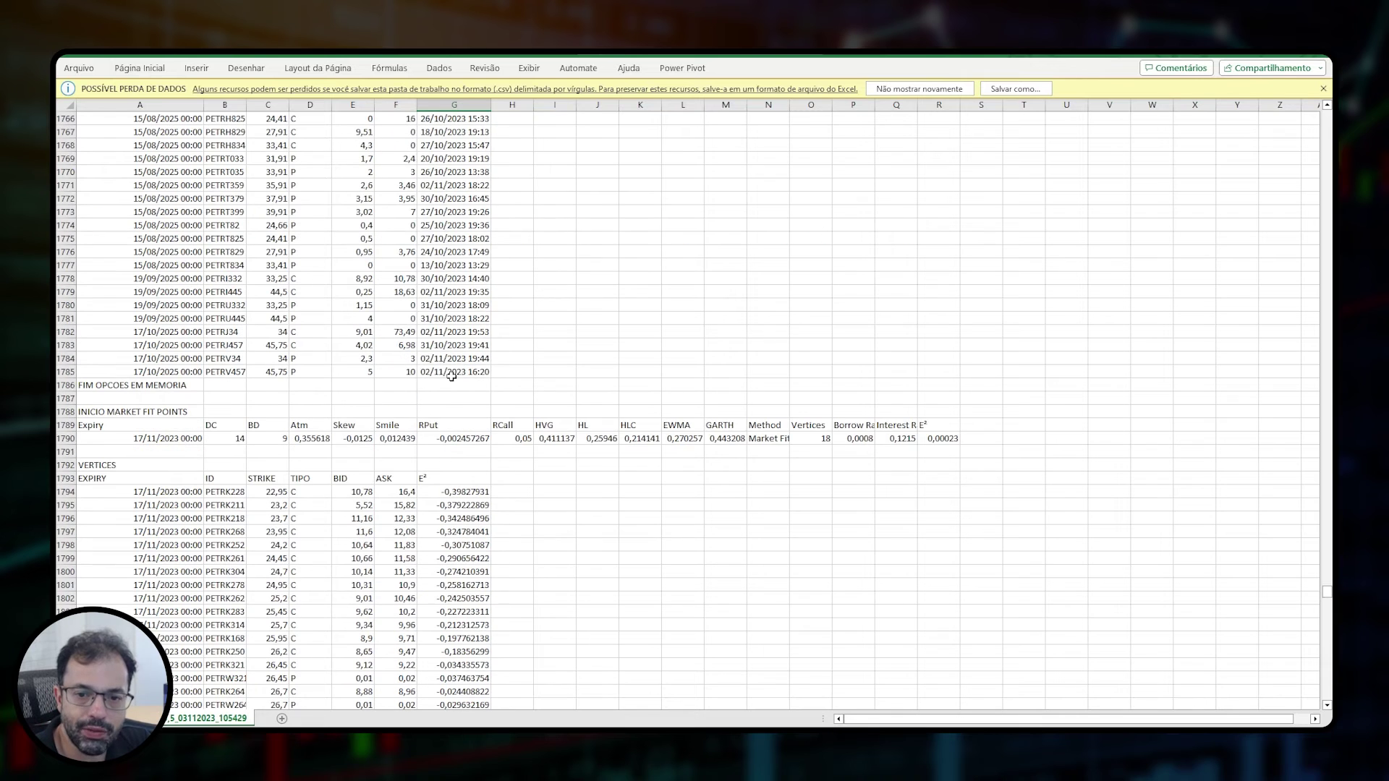
pyautogui.click(931, 439)
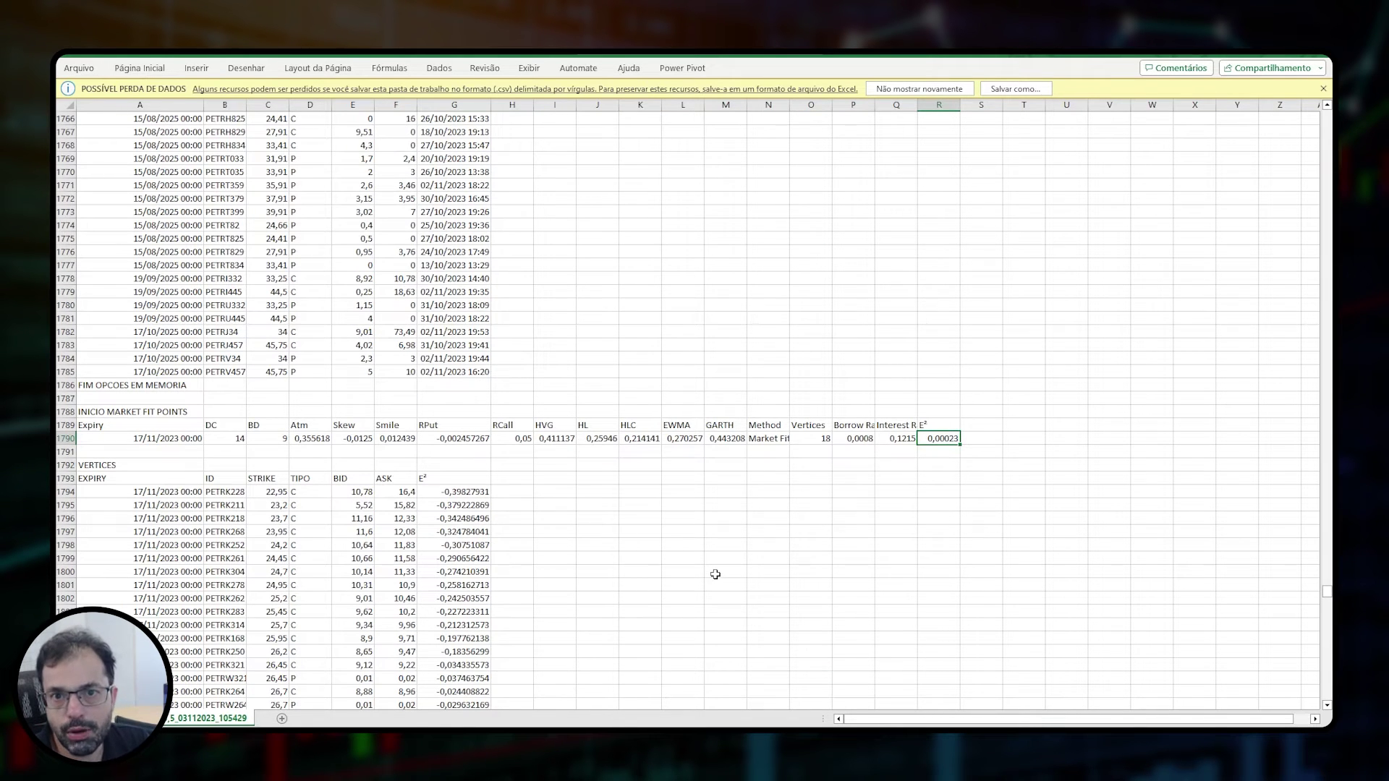
# Inspect the ID, bid, ask and E² of the vertex in row 1872
pyautogui.scroll(-20, 714, 568)
pyautogui.scroll(-5, 710, 560)
pyautogui.click(463, 372)
pyautogui.click(353, 359)
pyautogui.click(355, 375)
pyautogui.click(413, 374)
pyautogui.click(243, 374)
# Autofit column B to its contents and fill the whole PETRW344 row (1872) with yellow
pyautogui.doubleClick(247, 105)
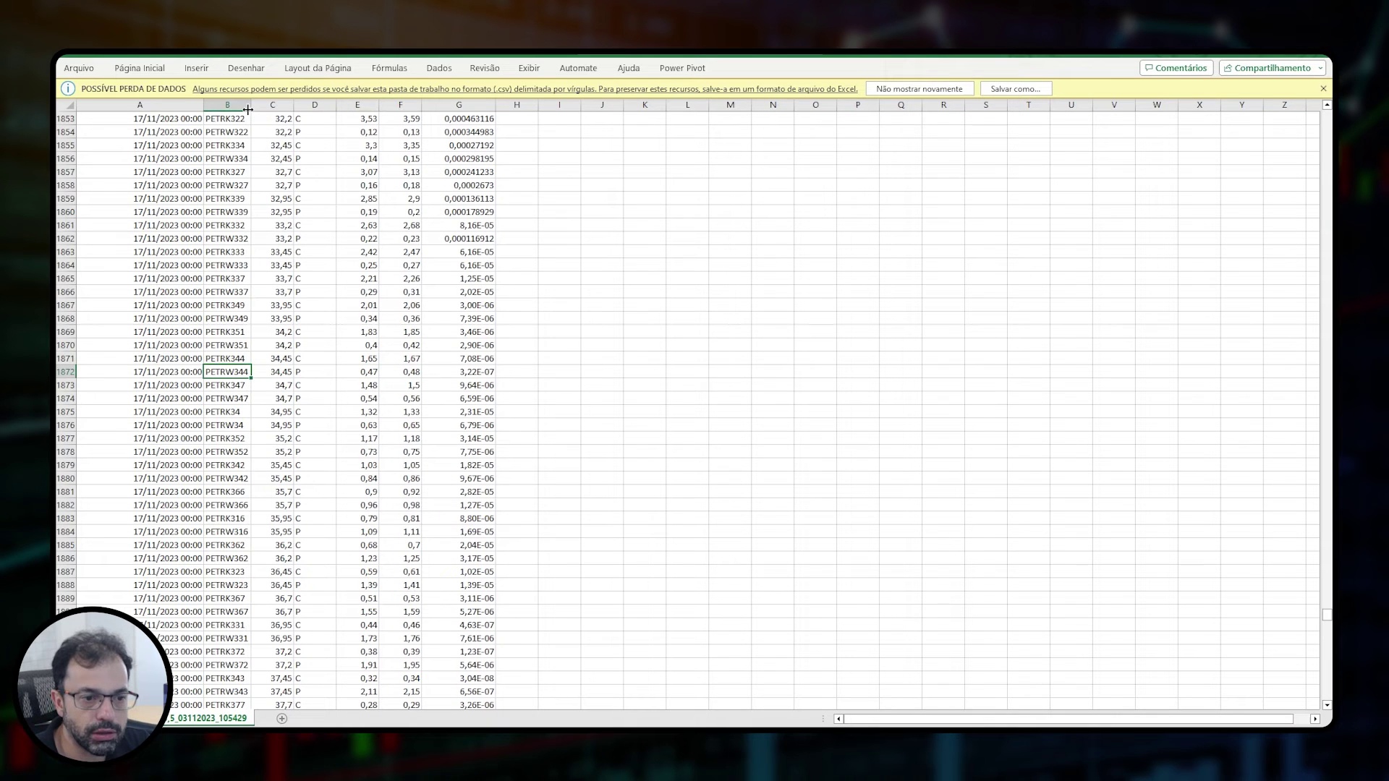
pyautogui.click(66, 372)
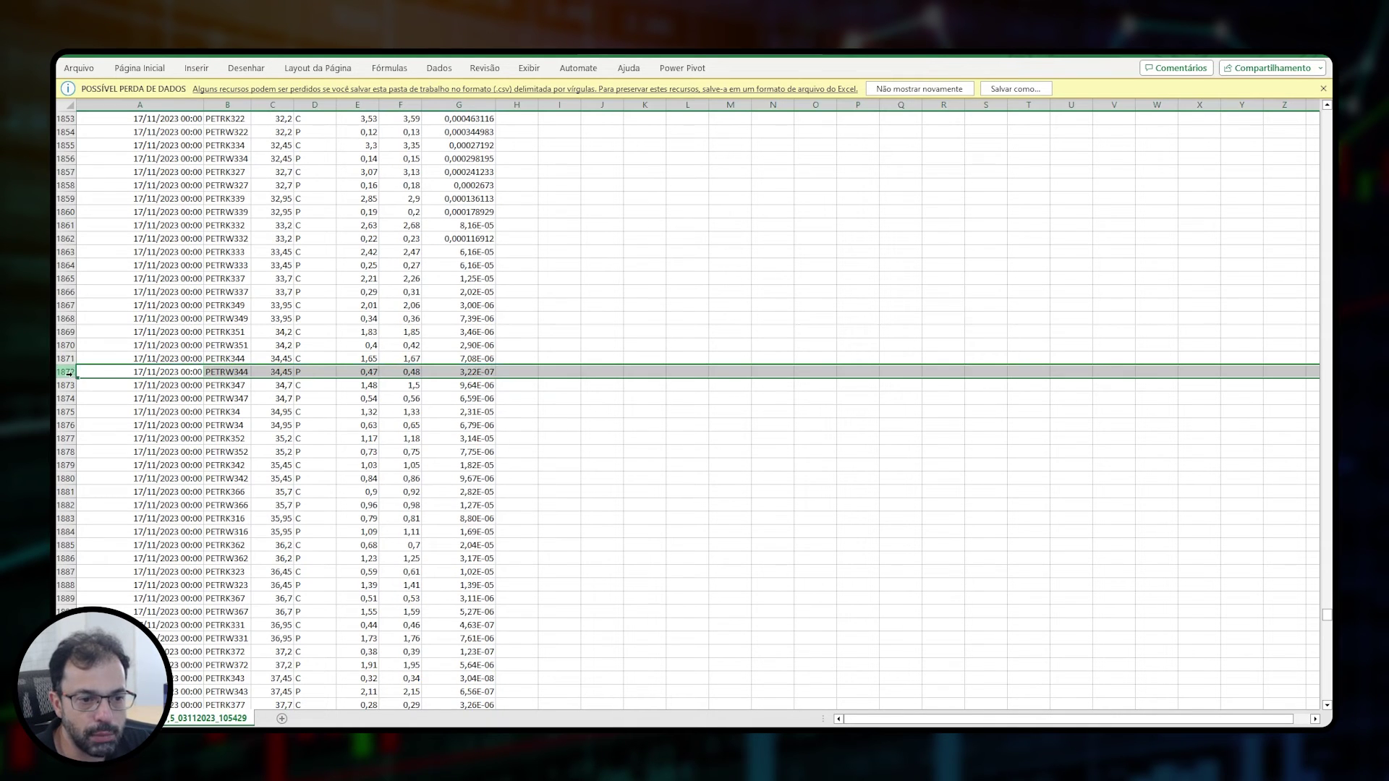
pyautogui.click(124, 70)
pyautogui.click(295, 115)
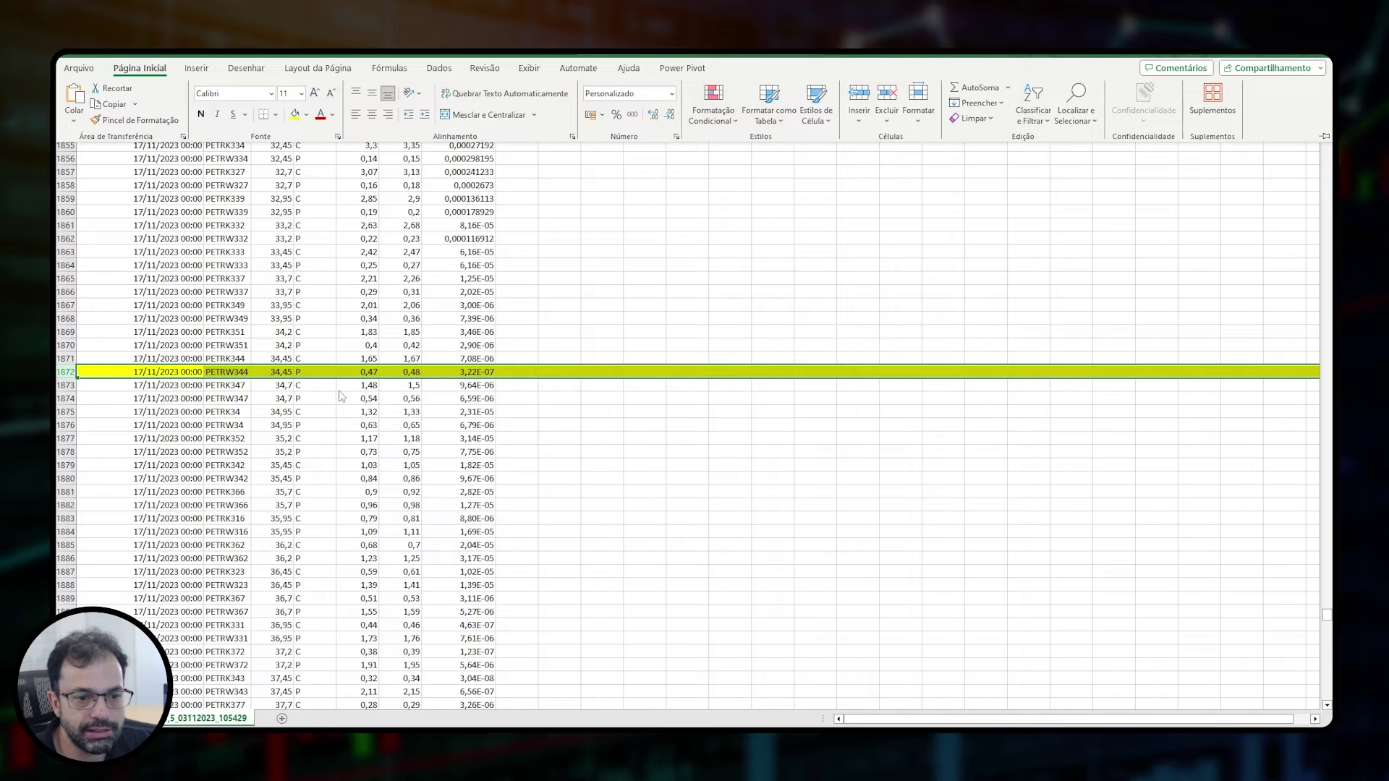
# Examine the highlighted row's bid, ask and E², and the overall E² and vertices of the 15/12/2023 block
pyautogui.moveTo(366, 372); pyautogui.dragTo(405, 372)
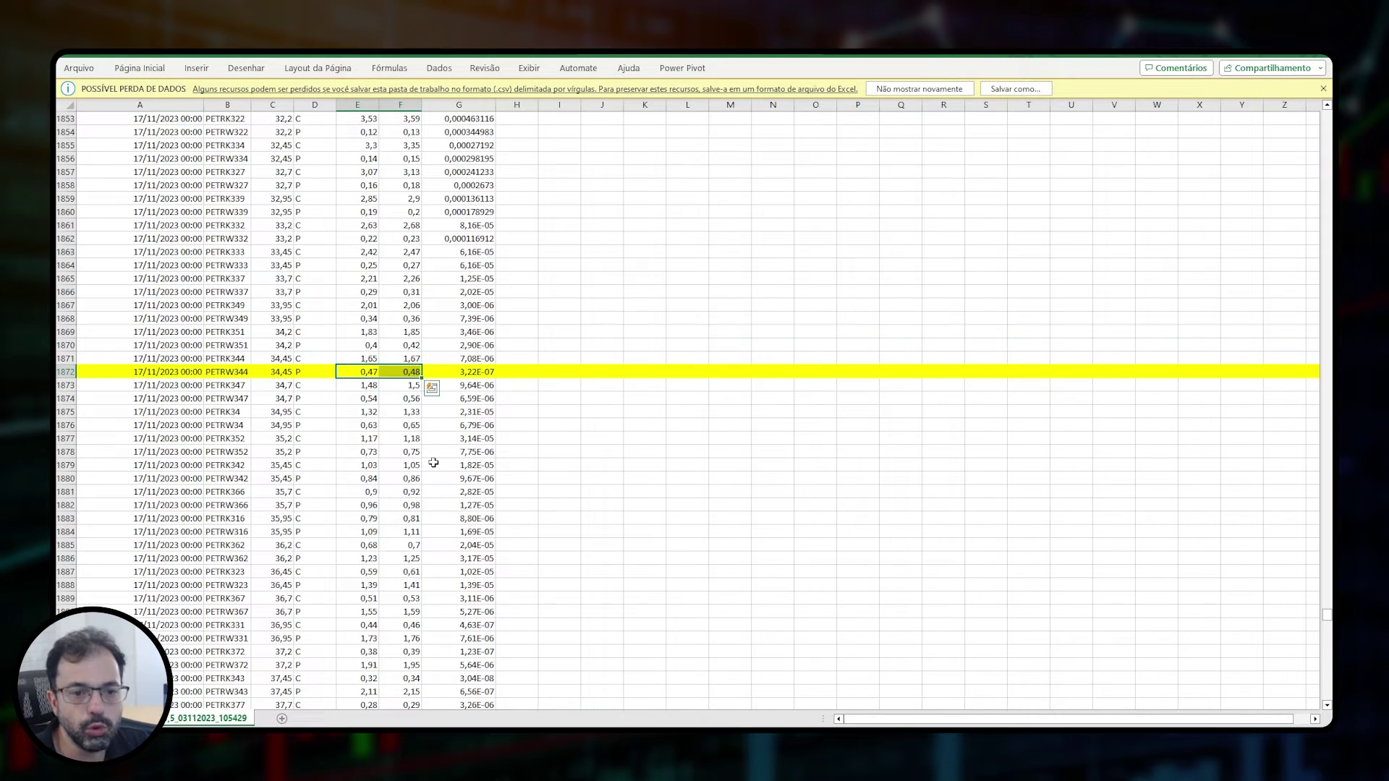
pyautogui.click(470, 372)
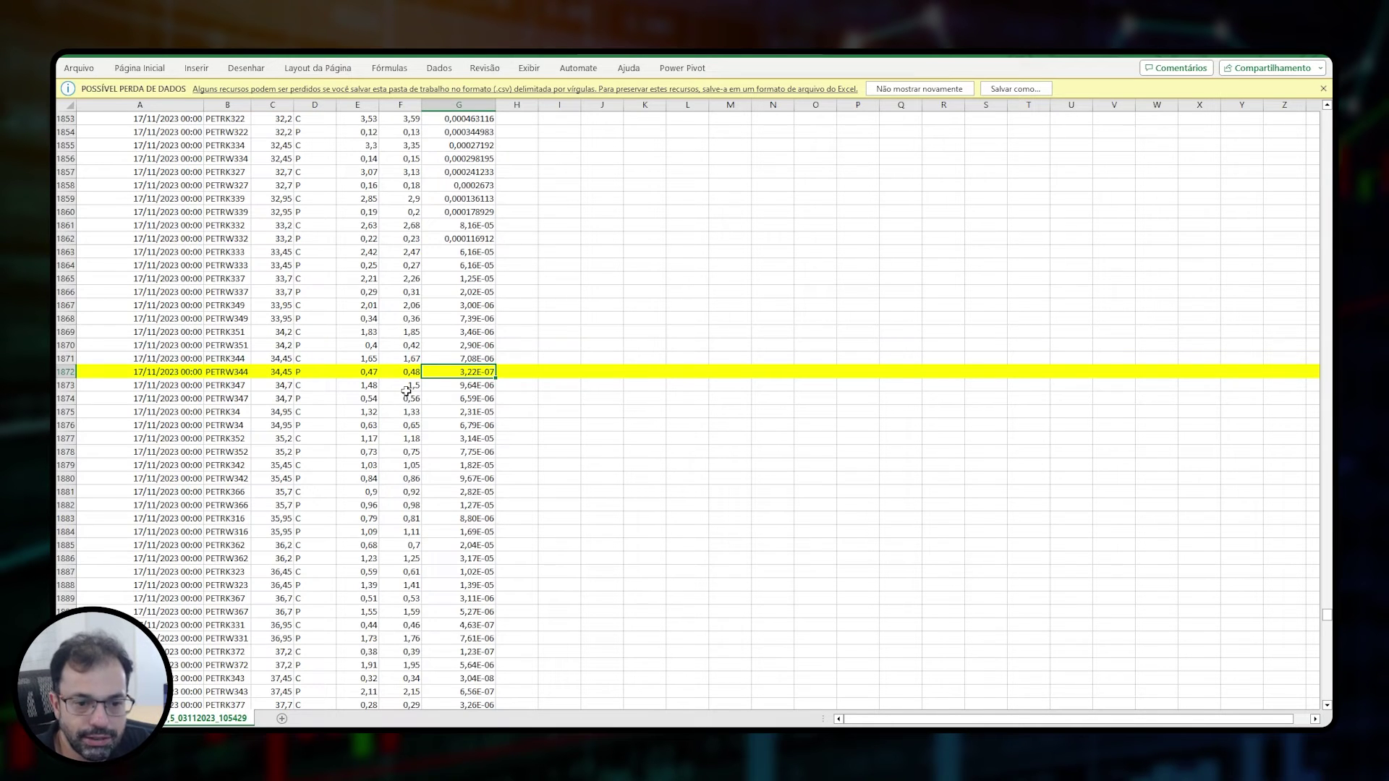
pyautogui.scroll(-20, 407, 390)
pyautogui.scroll(7, 435, 417)
pyautogui.click(940, 331)
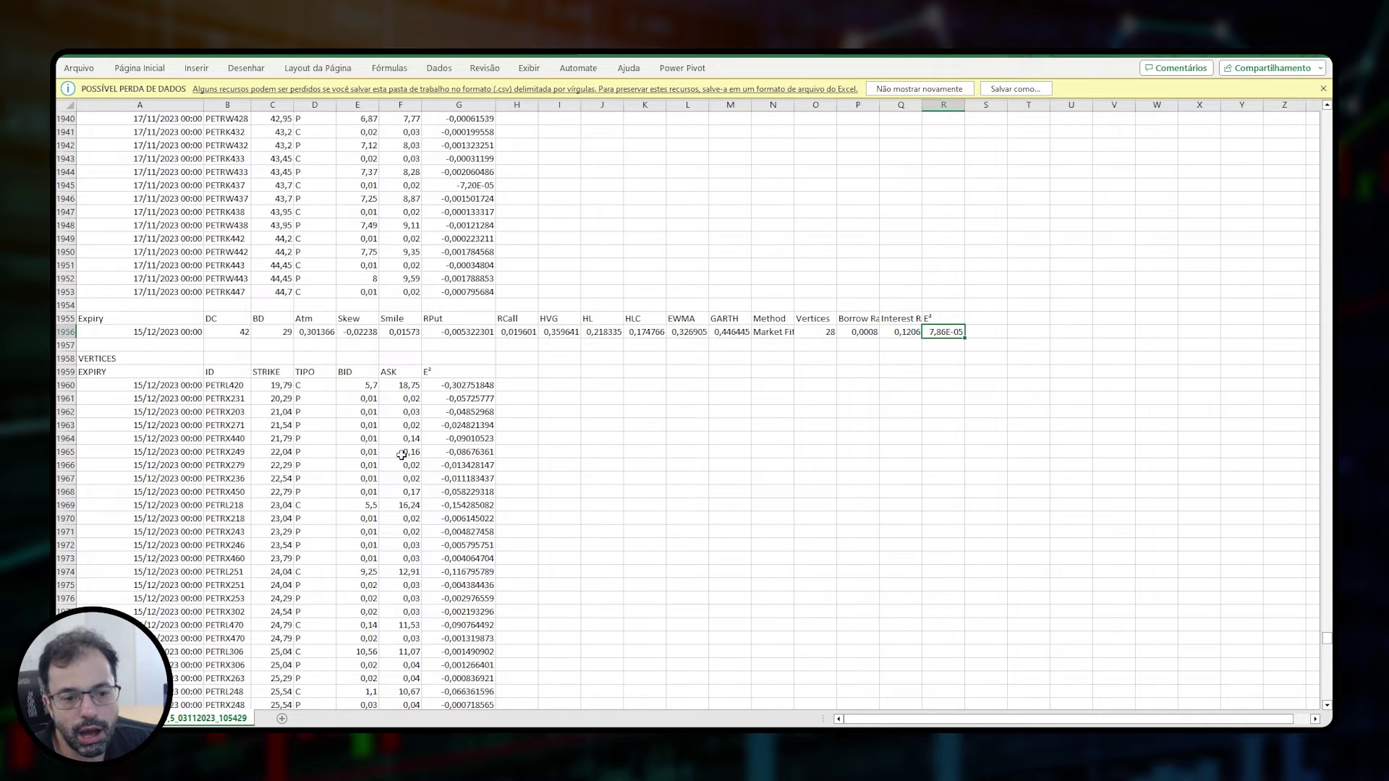
pyautogui.scroll(-16, 464, 519)
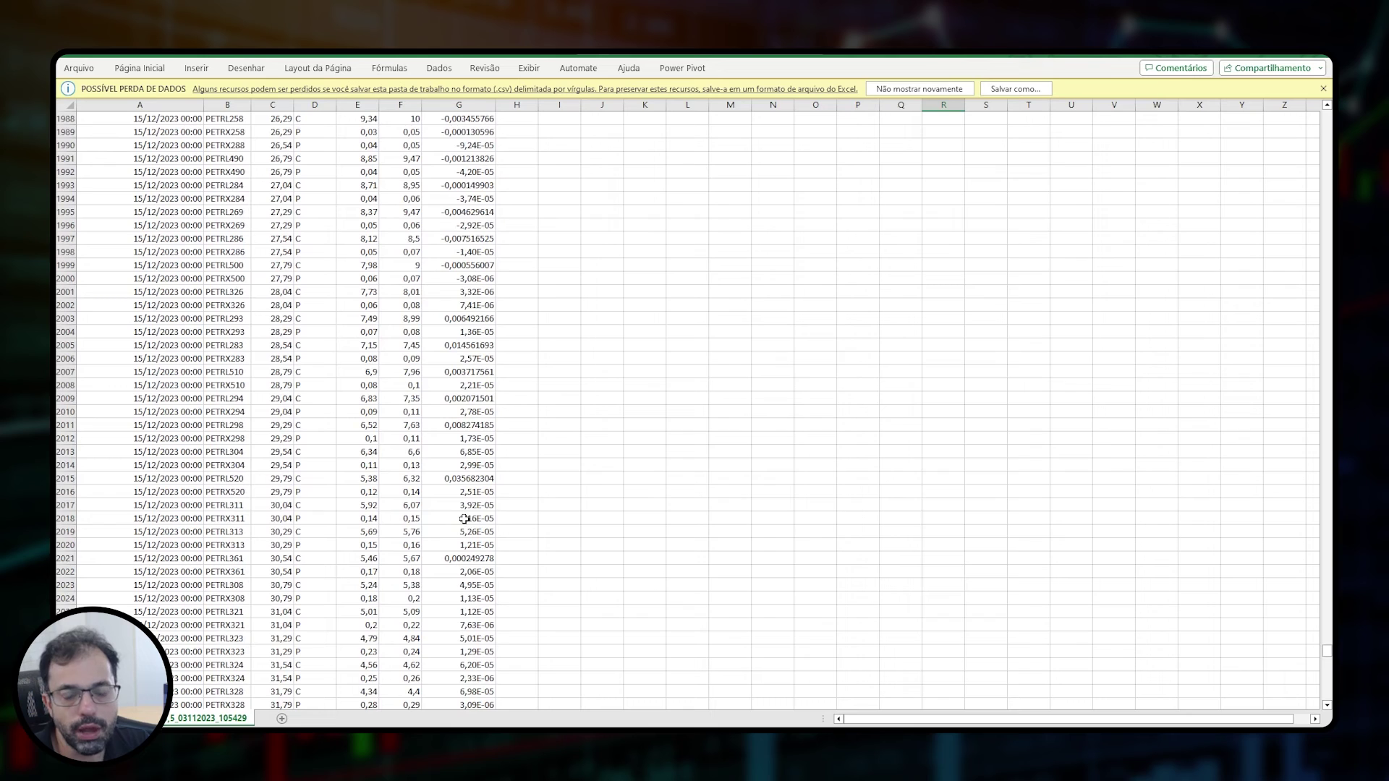
pyautogui.scroll(-10, 441, 531)
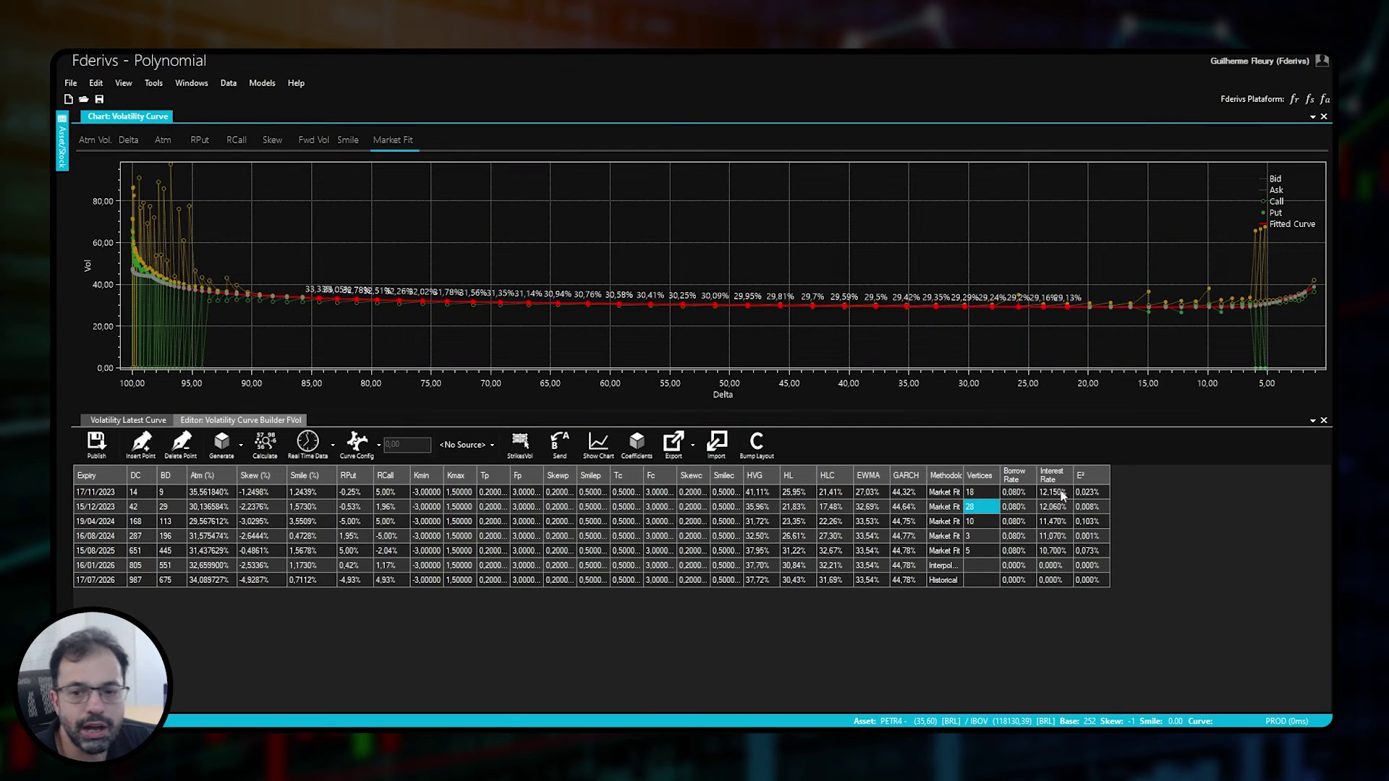
# In Fderivs, select the 15/12/2023 vertices cell, zoom into the low-delta part of the Market Fit chart, and reset the zoom
pyautogui.click(976, 509)
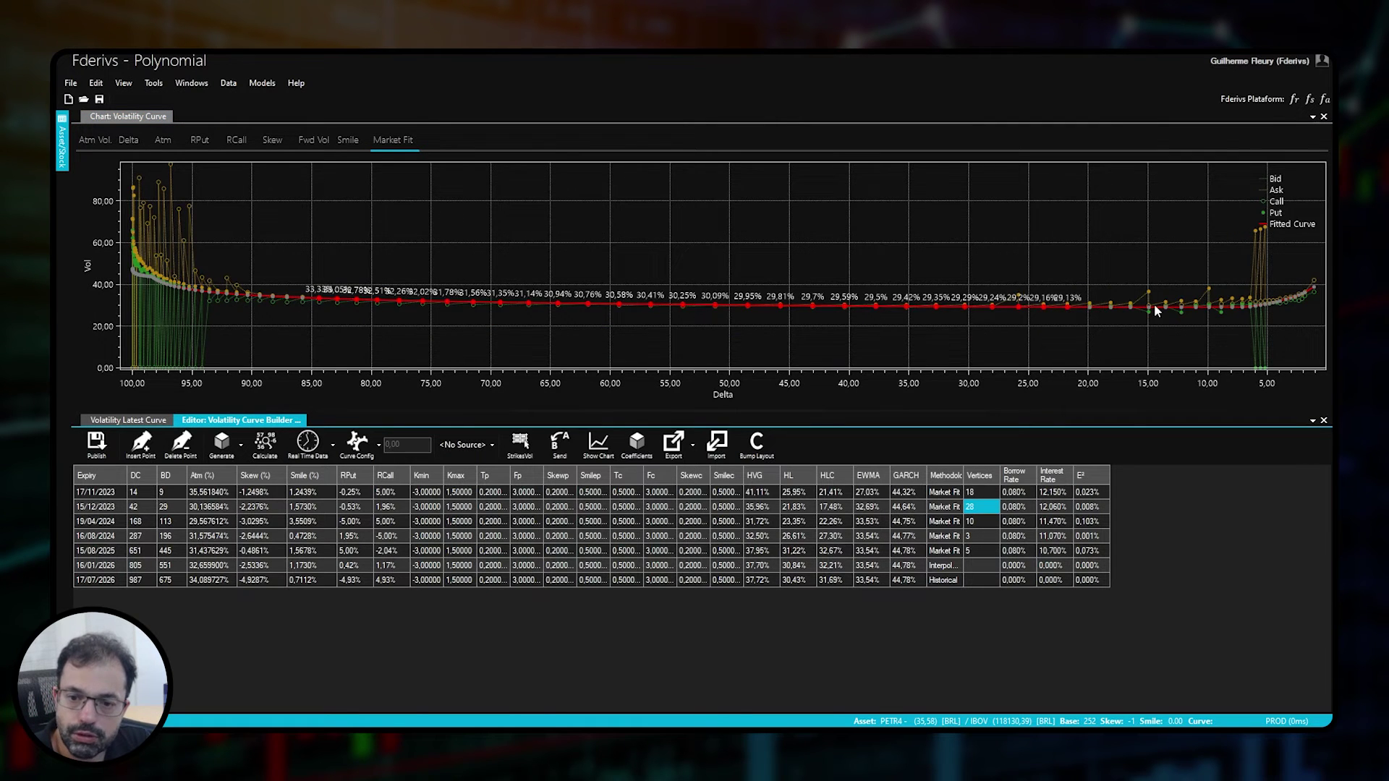
pyautogui.scroll(5, 1154, 304)
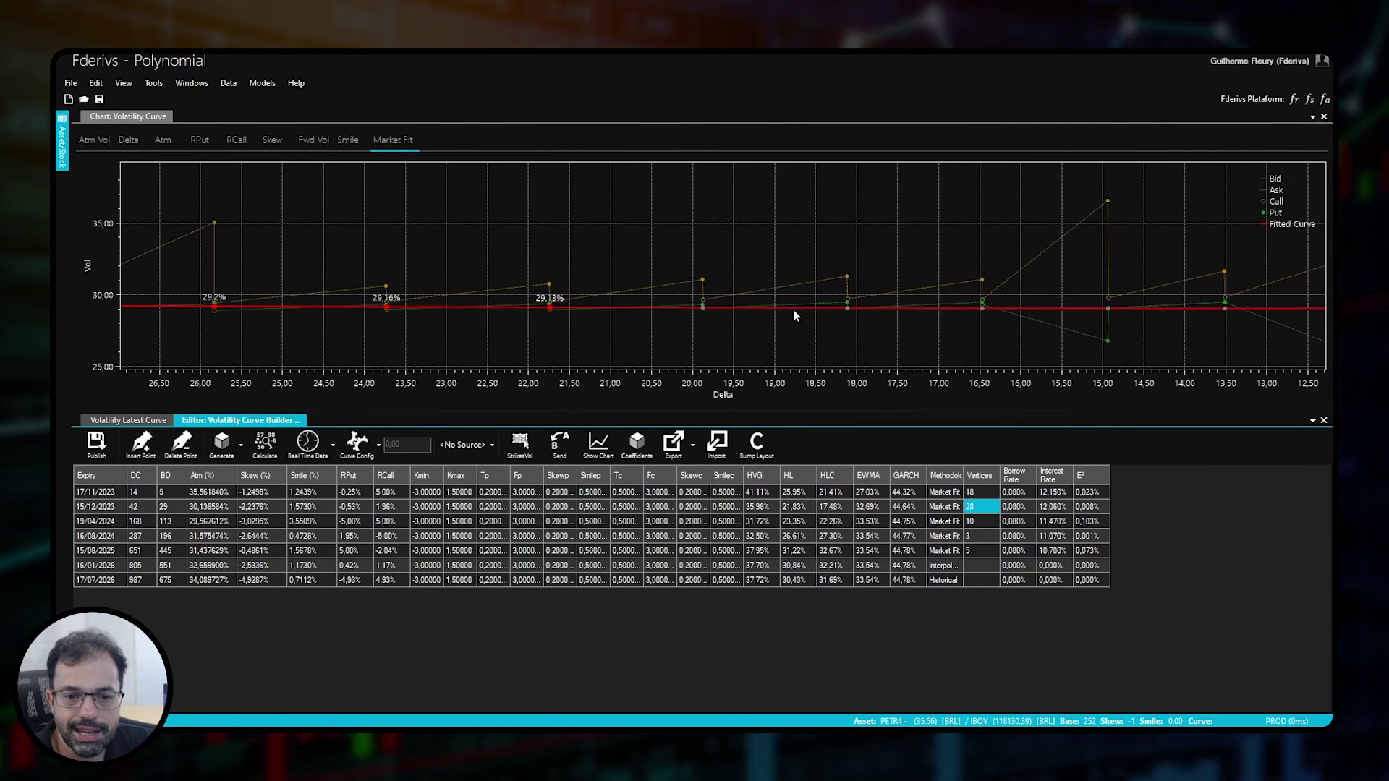
pyautogui.click(756, 244)
pyautogui.doubleClick(759, 244)
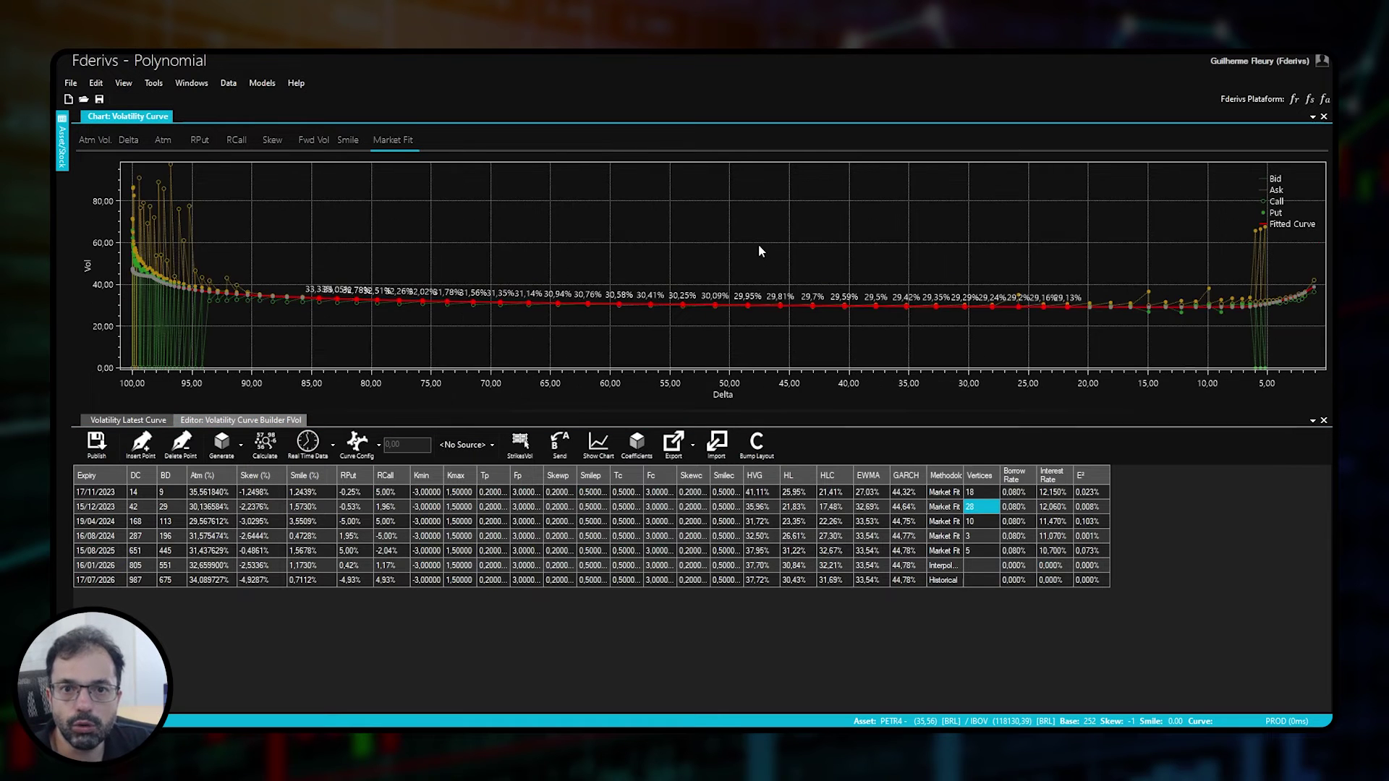
# Open the Market Fit curve generation settings at Solver Parameters and move the dialog clear of the volatility chart
pyautogui.click(241, 446)
pyautogui.click(204, 460)
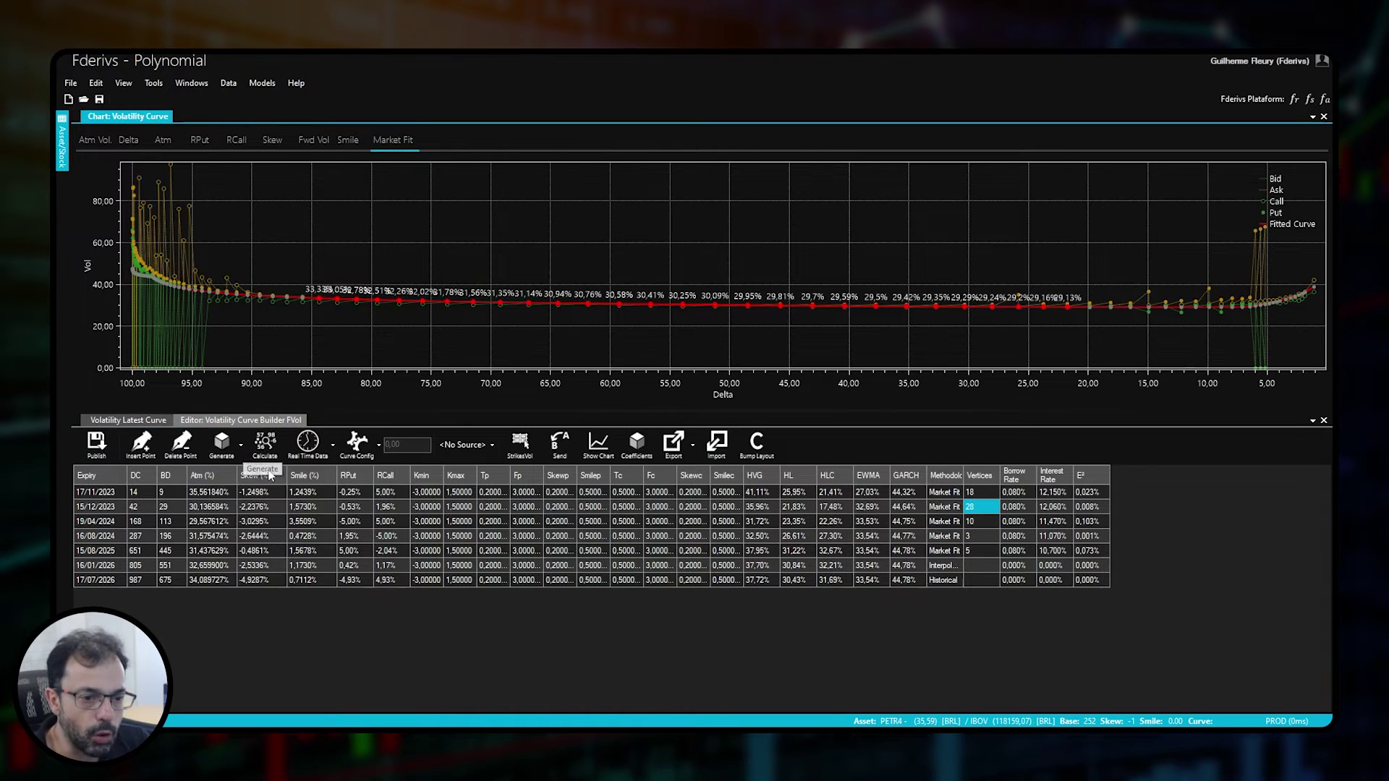
pyautogui.click(241, 446)
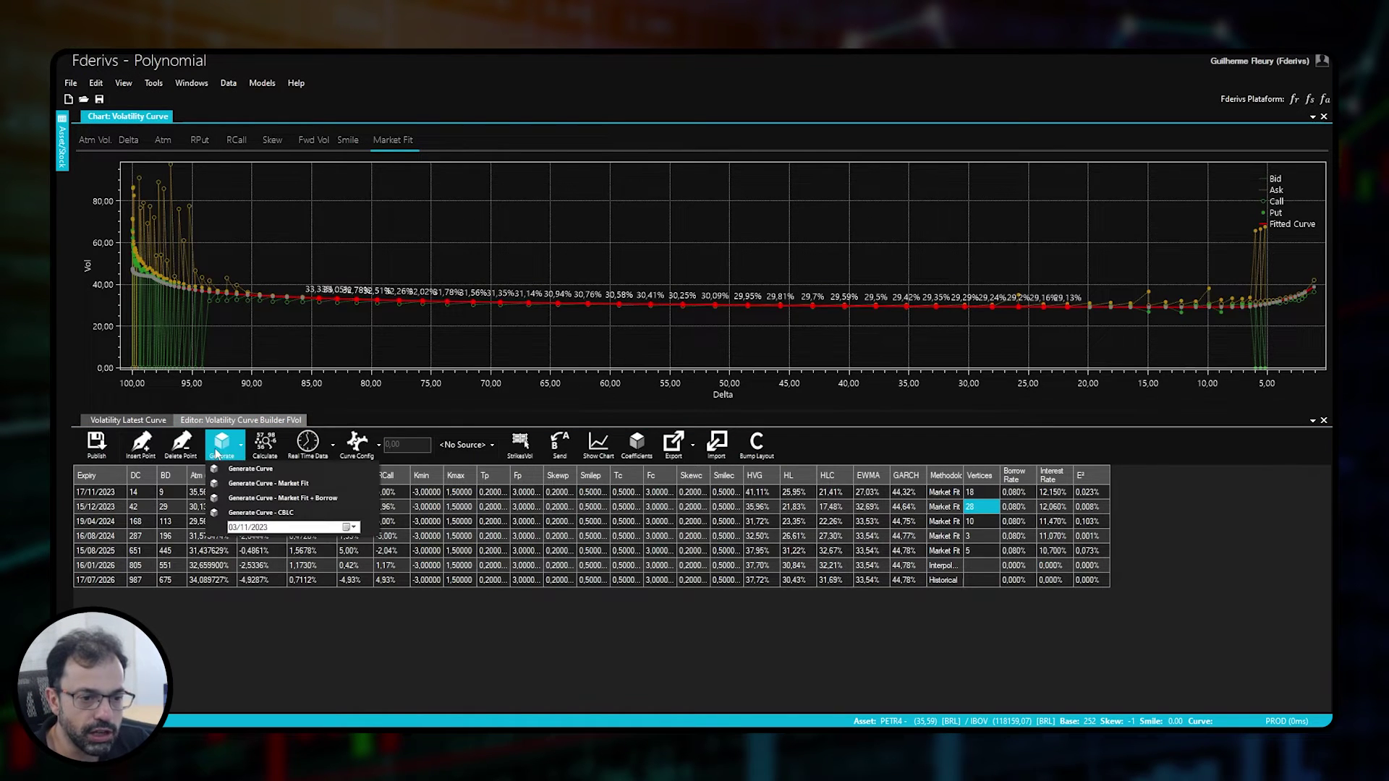
pyautogui.click(268, 483)
pyautogui.scroll(-5, 723, 431)
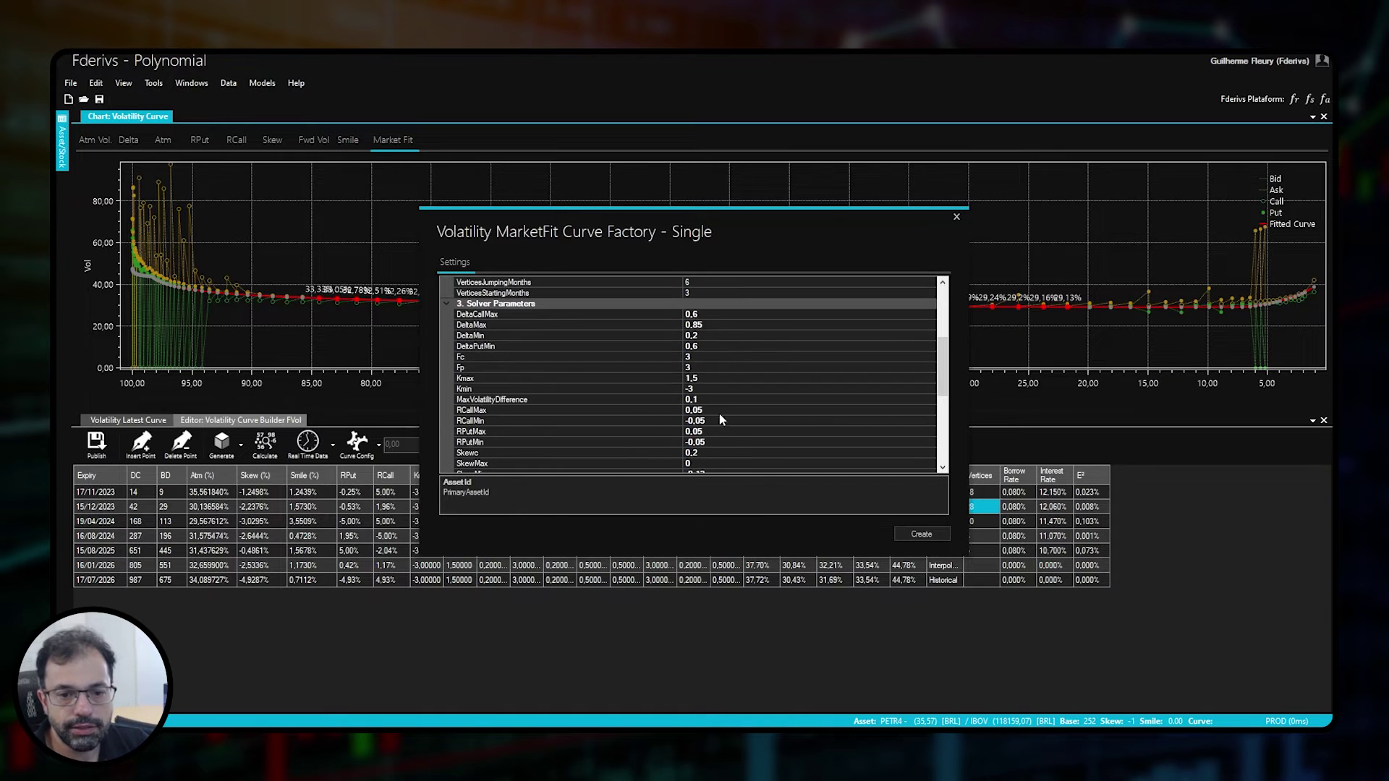
pyautogui.moveTo(672, 251); pyautogui.dragTo(435, 443)
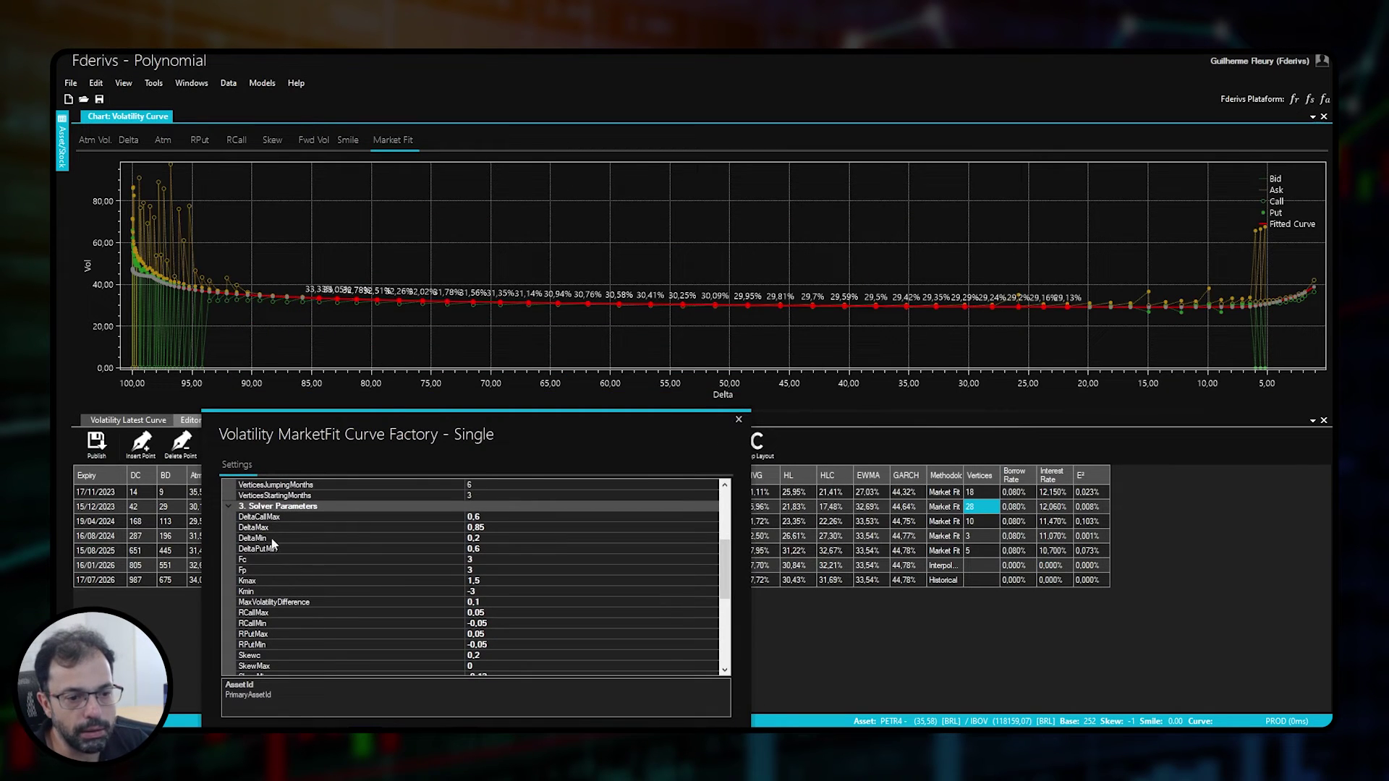
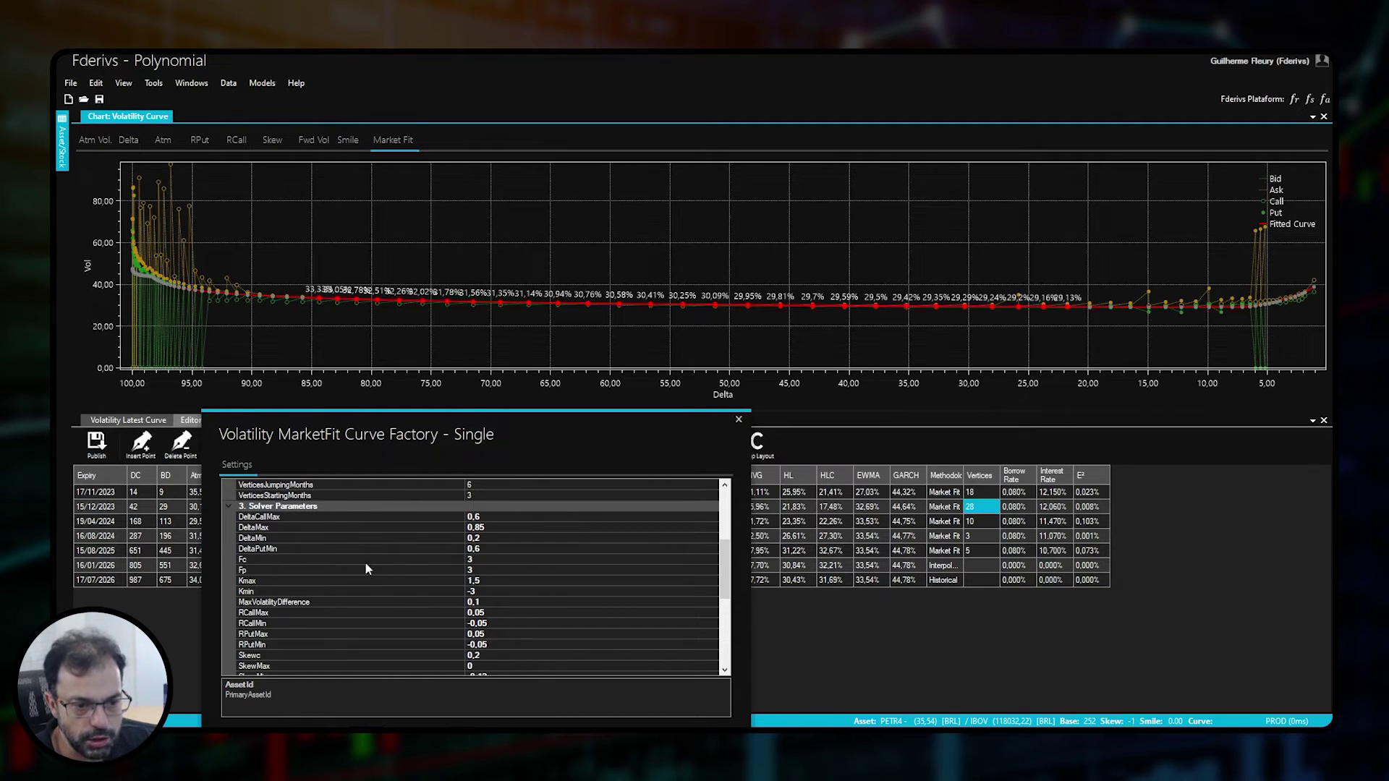
# Set the DeltaMax solver parameter to 0,99
pyautogui.click(426, 548)
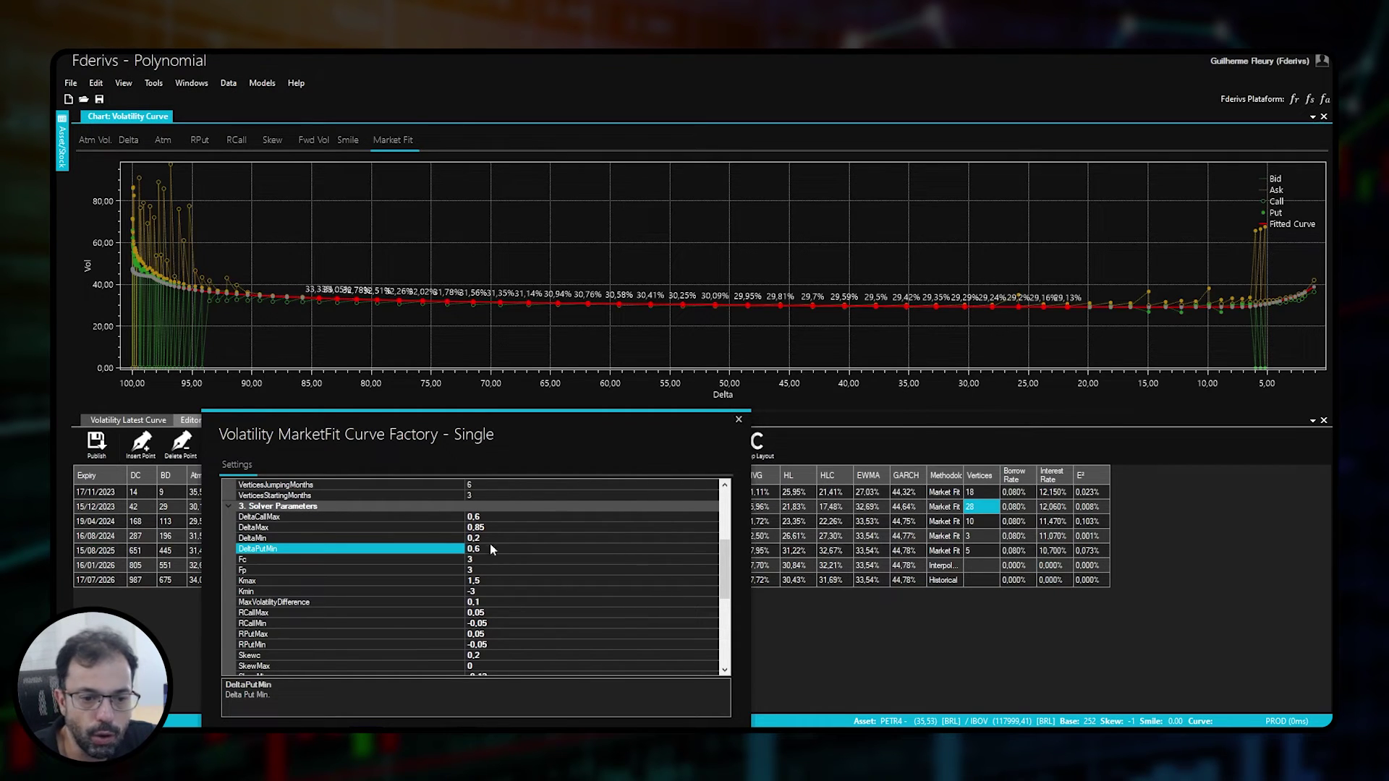
pyautogui.click(492, 532)
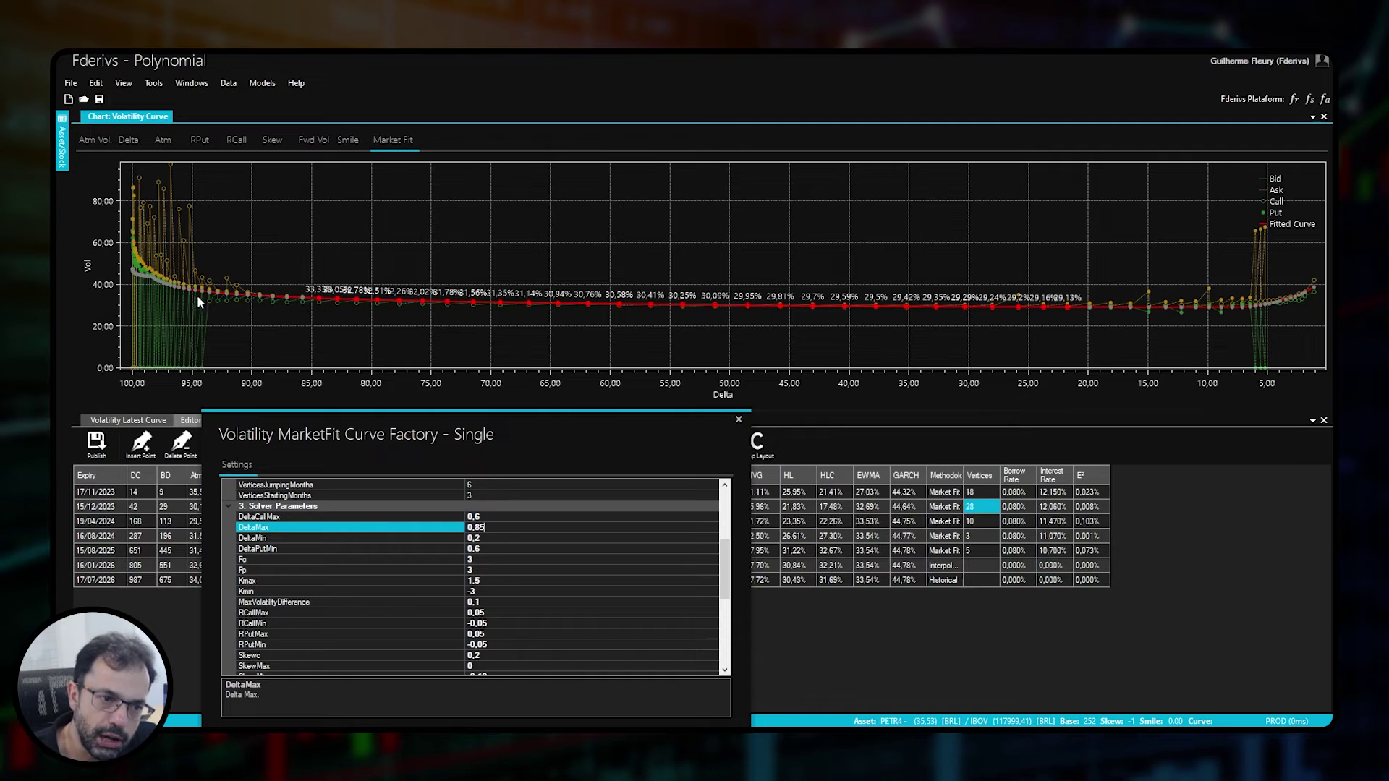
pyautogui.doubleClick(477, 531)
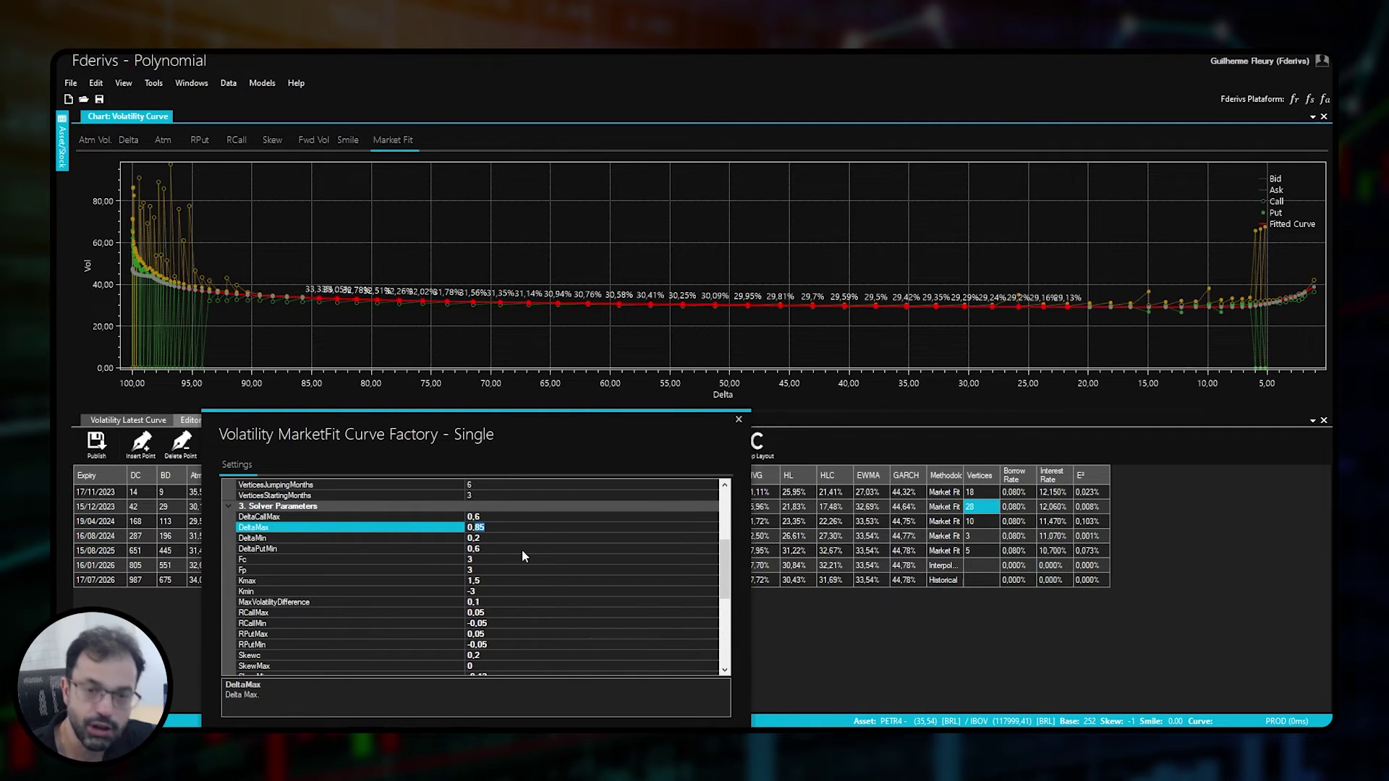
pyautogui.write('99')
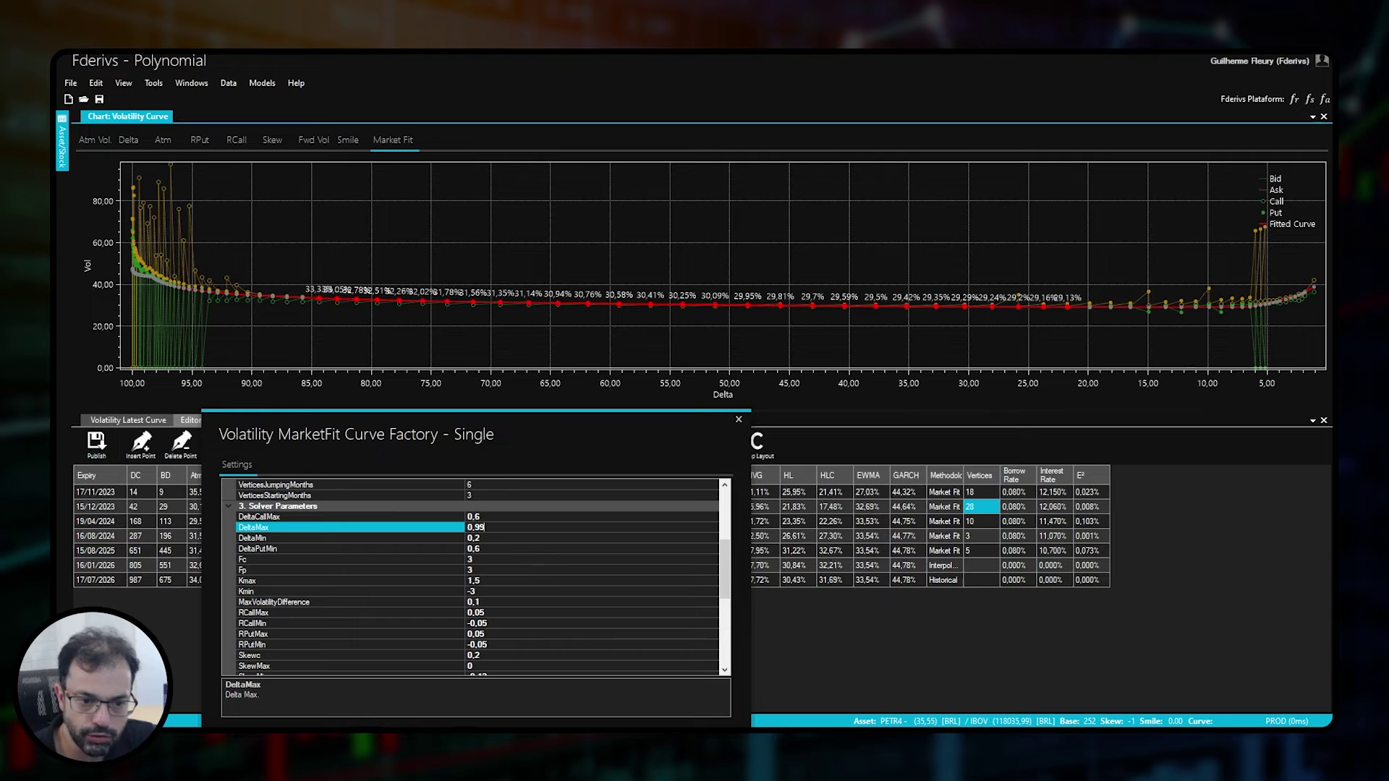
# Set the DeltaMin solver parameter to 0,01 and create the Market Fit volatility curve
pyautogui.click(483, 537)
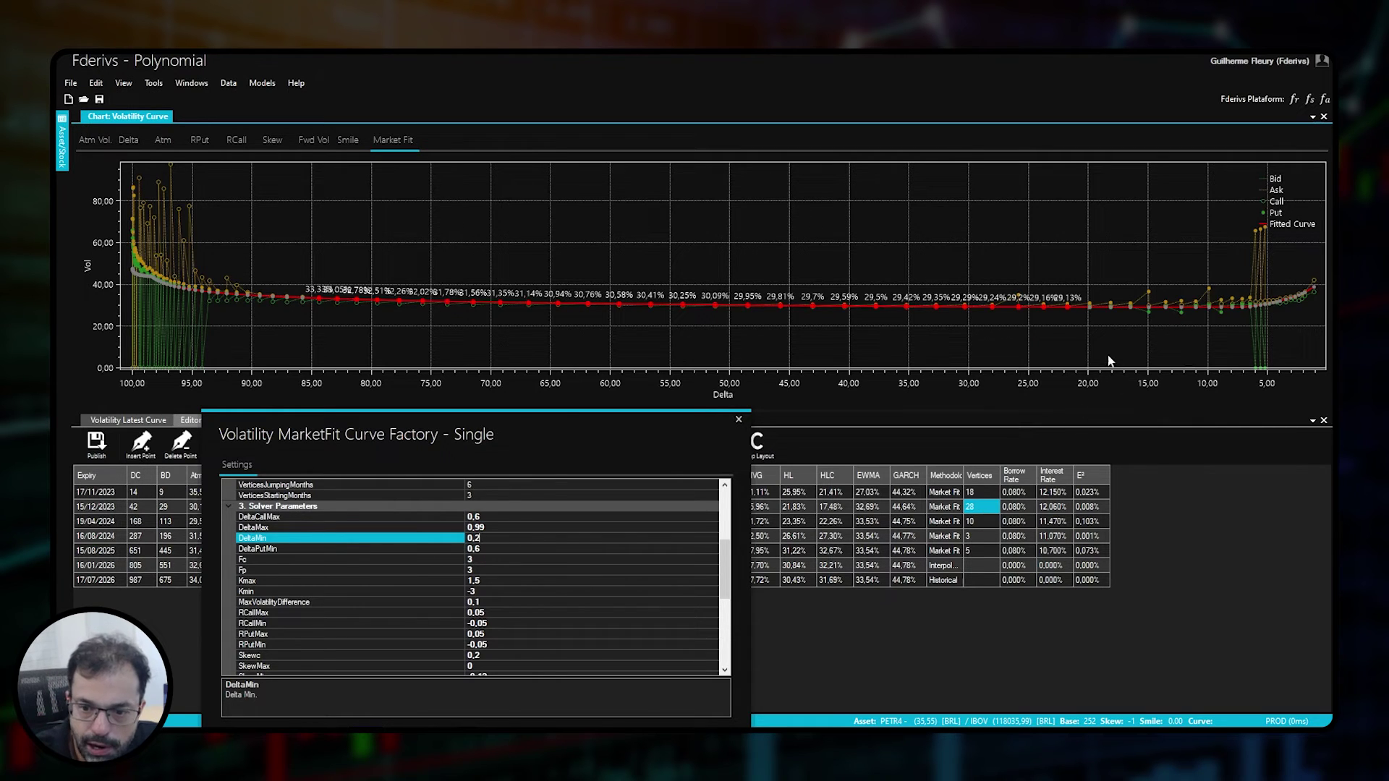
pyautogui.doubleClick(484, 538)
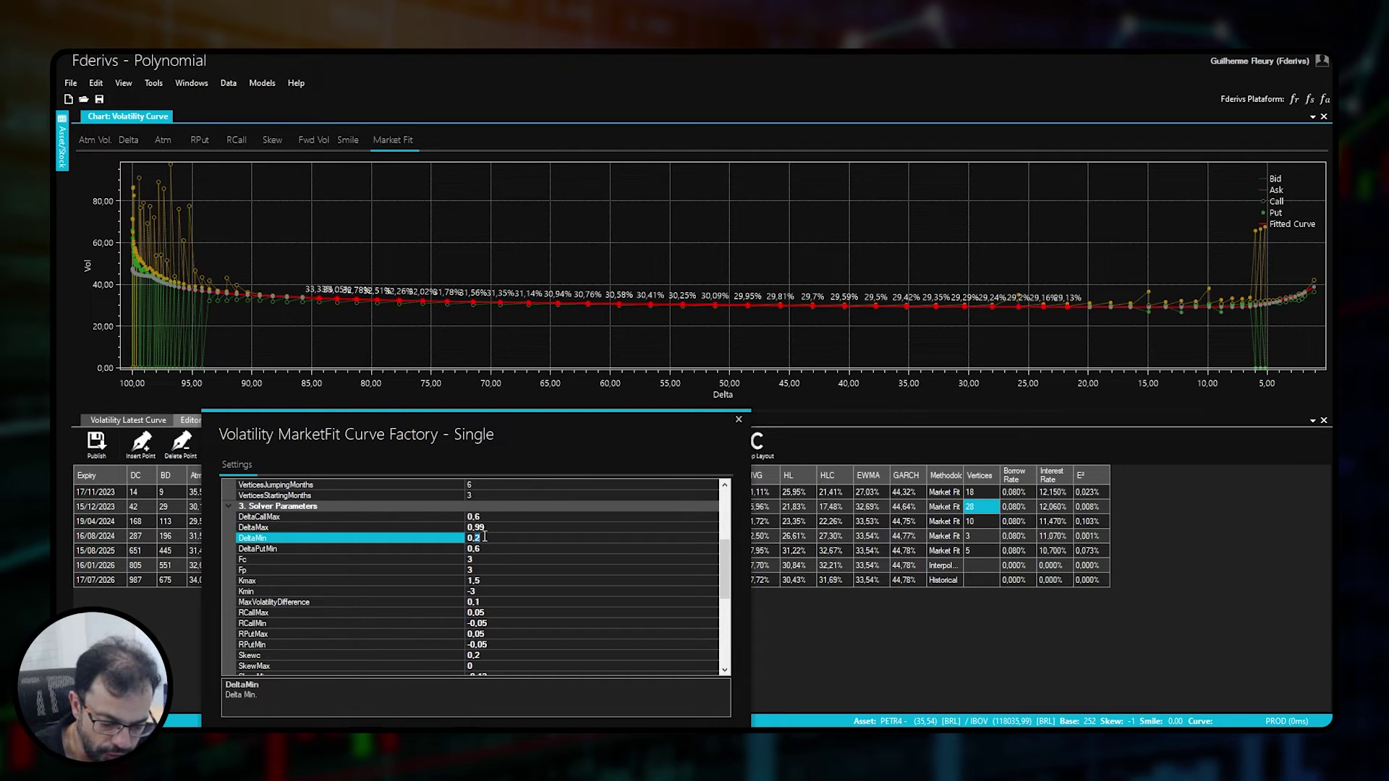
pyautogui.write('0,01')
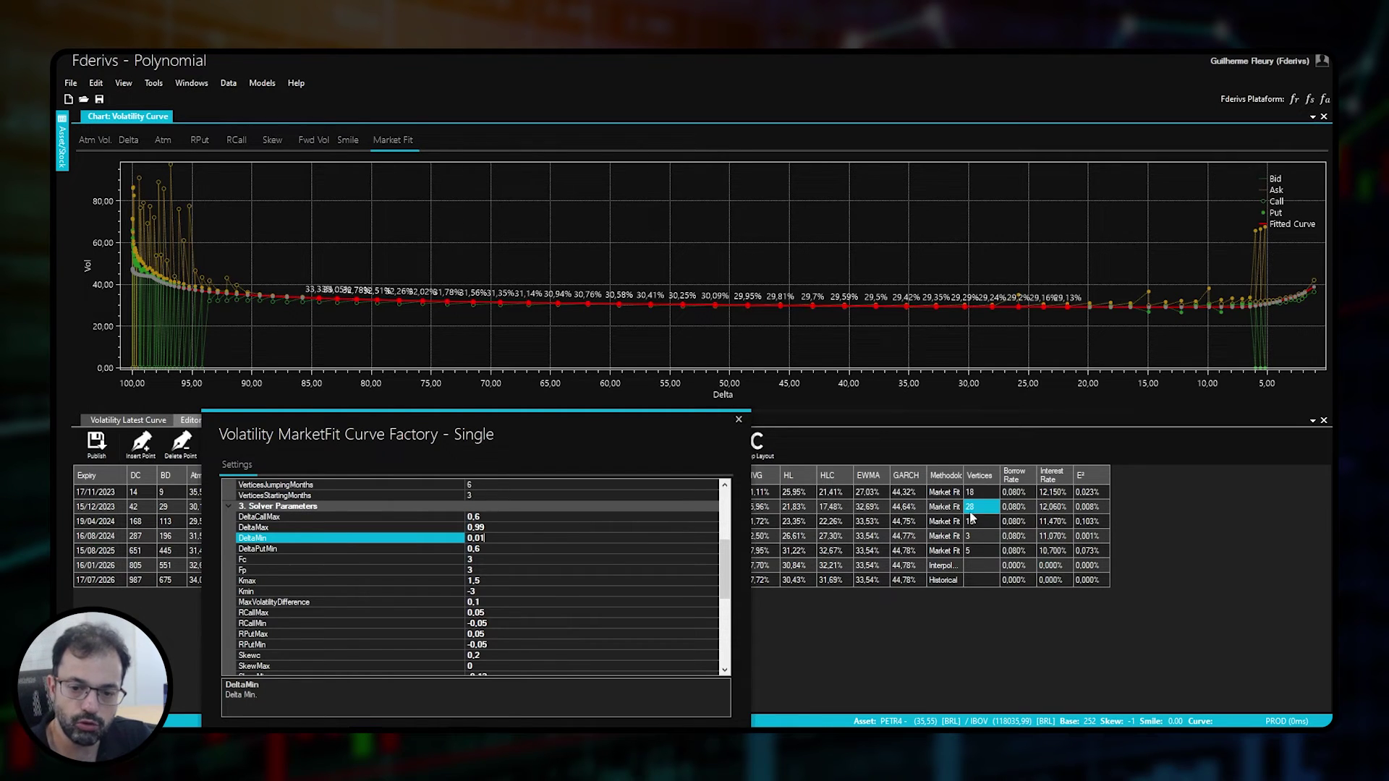
pyautogui.moveTo(602, 418); pyautogui.dragTo(631, 257)
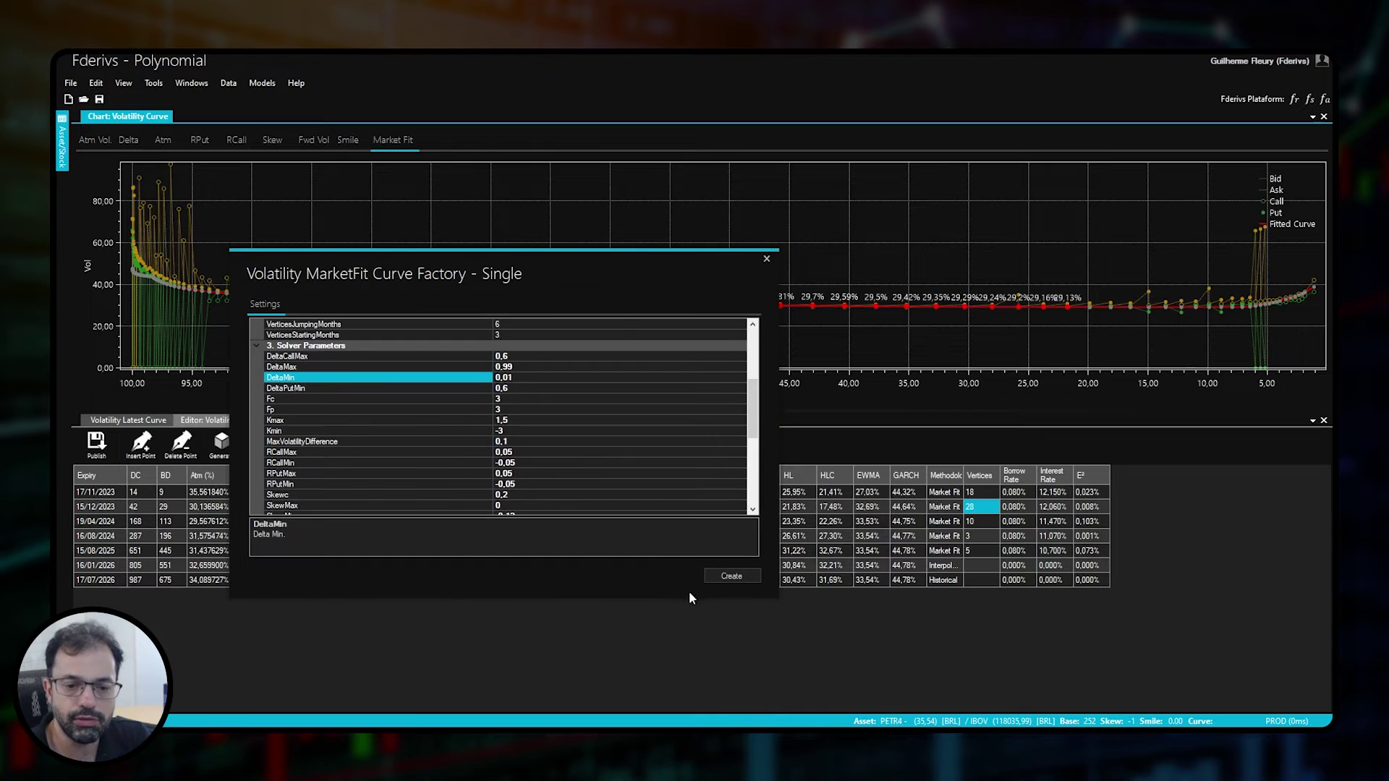
pyautogui.click(733, 577)
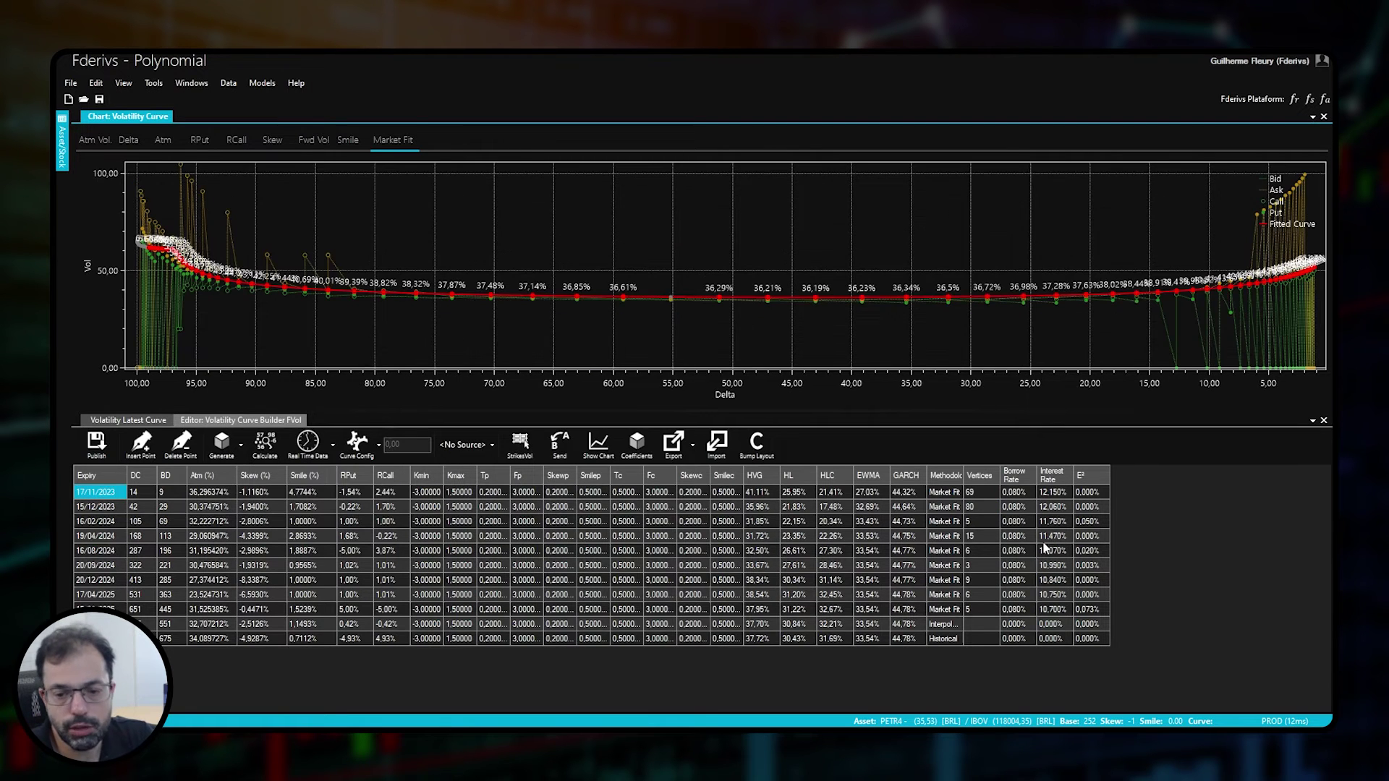
# Select the 15/12/2023 vertices, look through the Market Fit curve generation settings, and close them without creating a curve
pyautogui.click(984, 511)
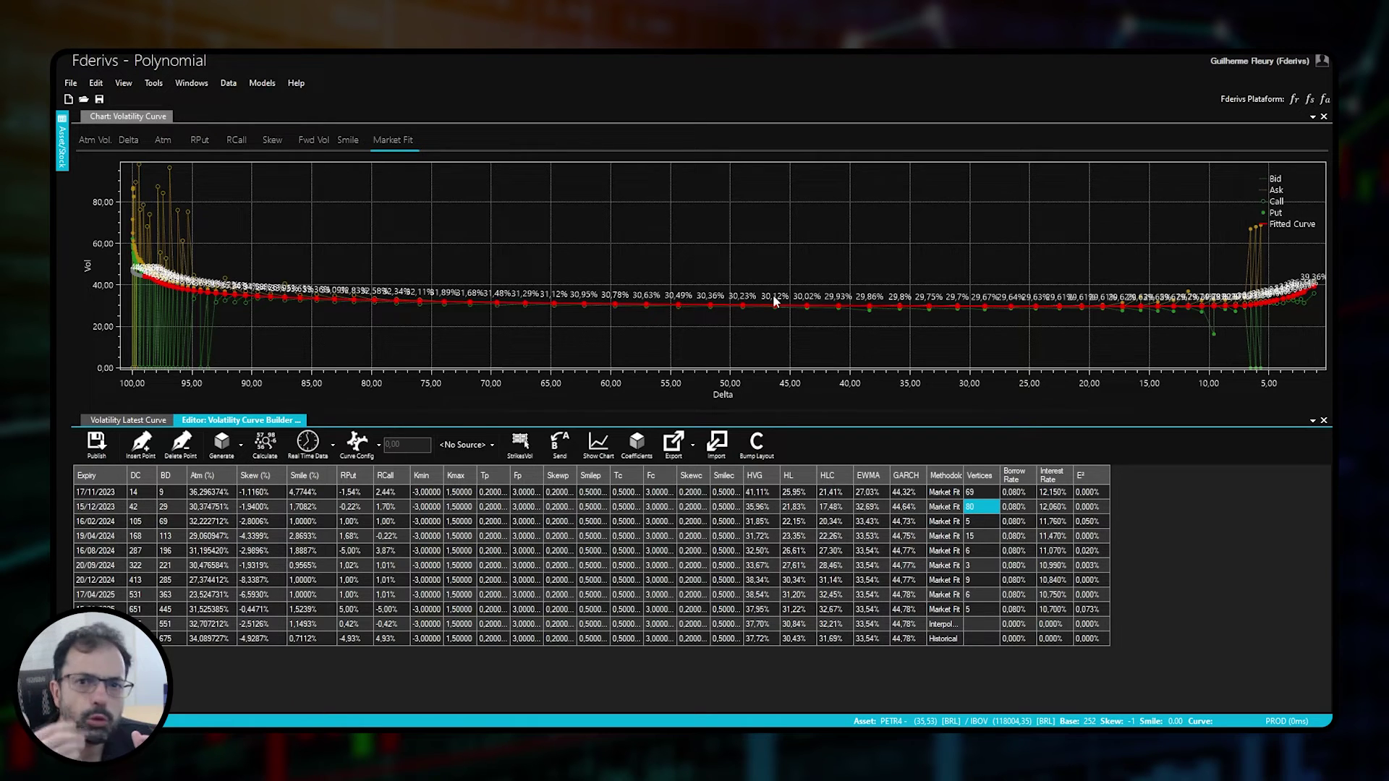
pyautogui.click(222, 443)
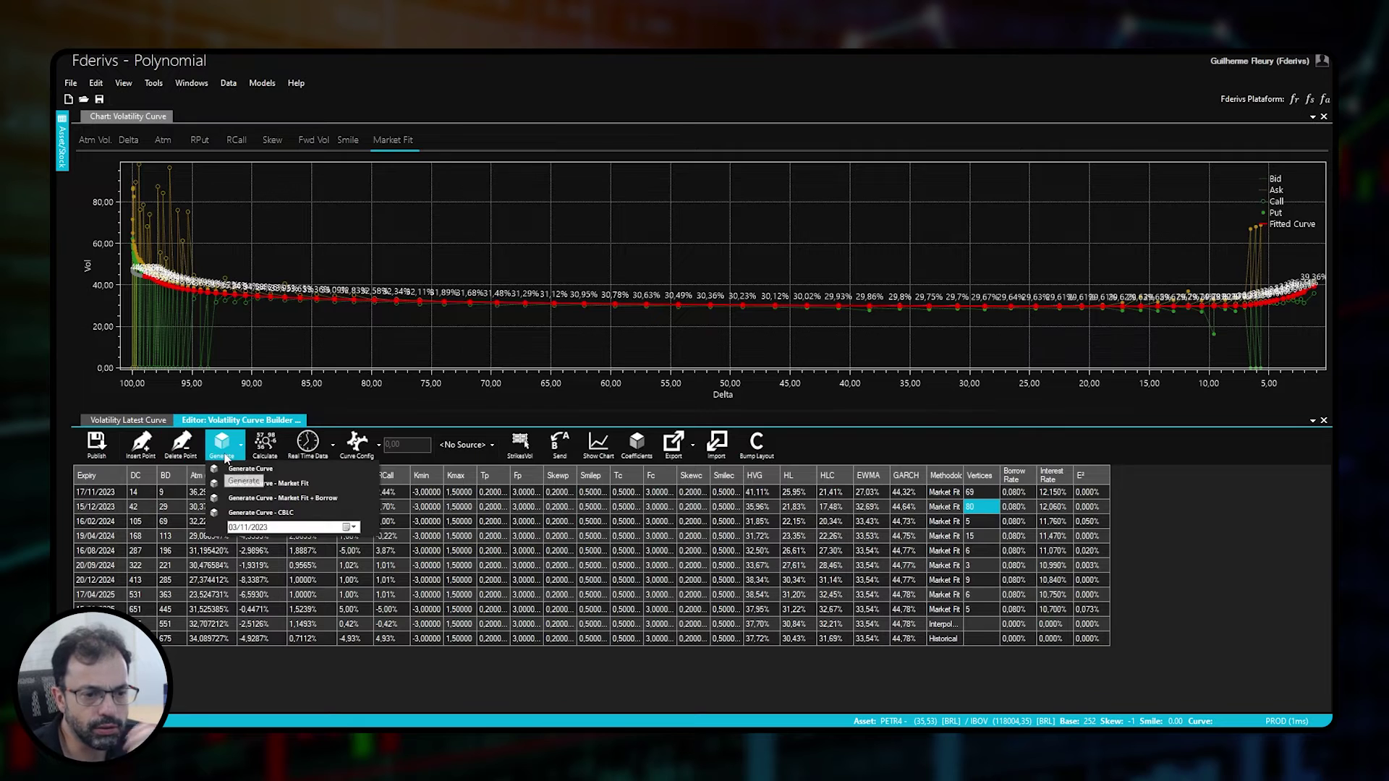
pyautogui.click(311, 485)
pyautogui.scroll(-6, 698, 441)
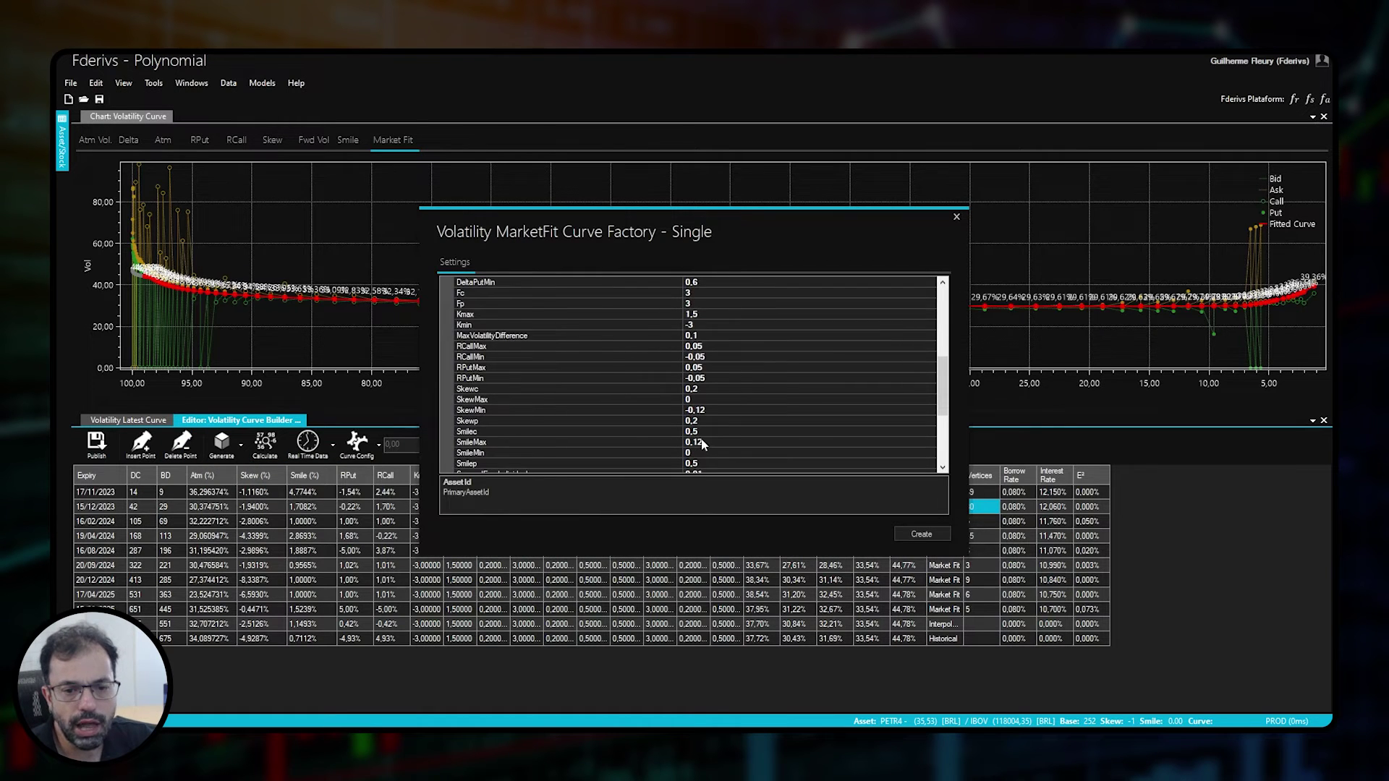
pyautogui.scroll(-5, 720, 371)
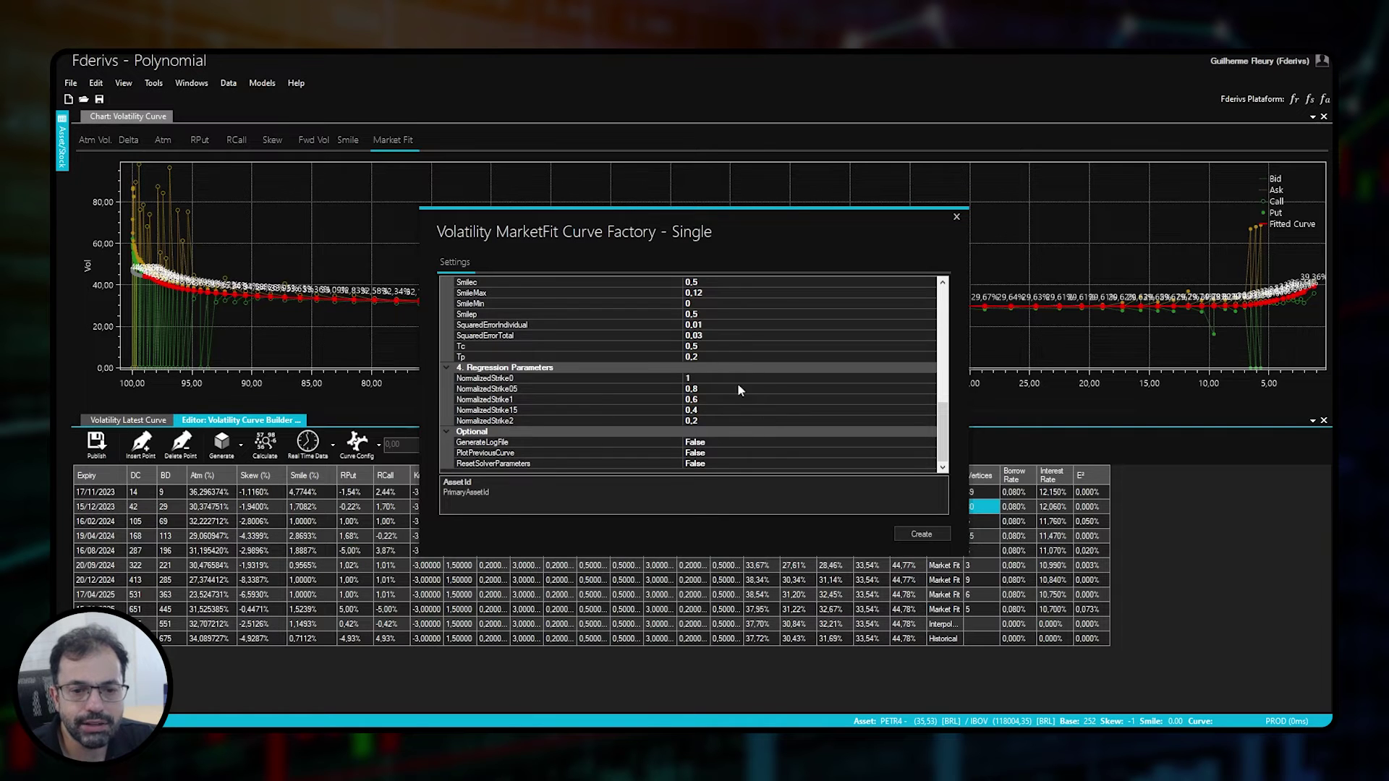
pyautogui.scroll(11, 737, 423)
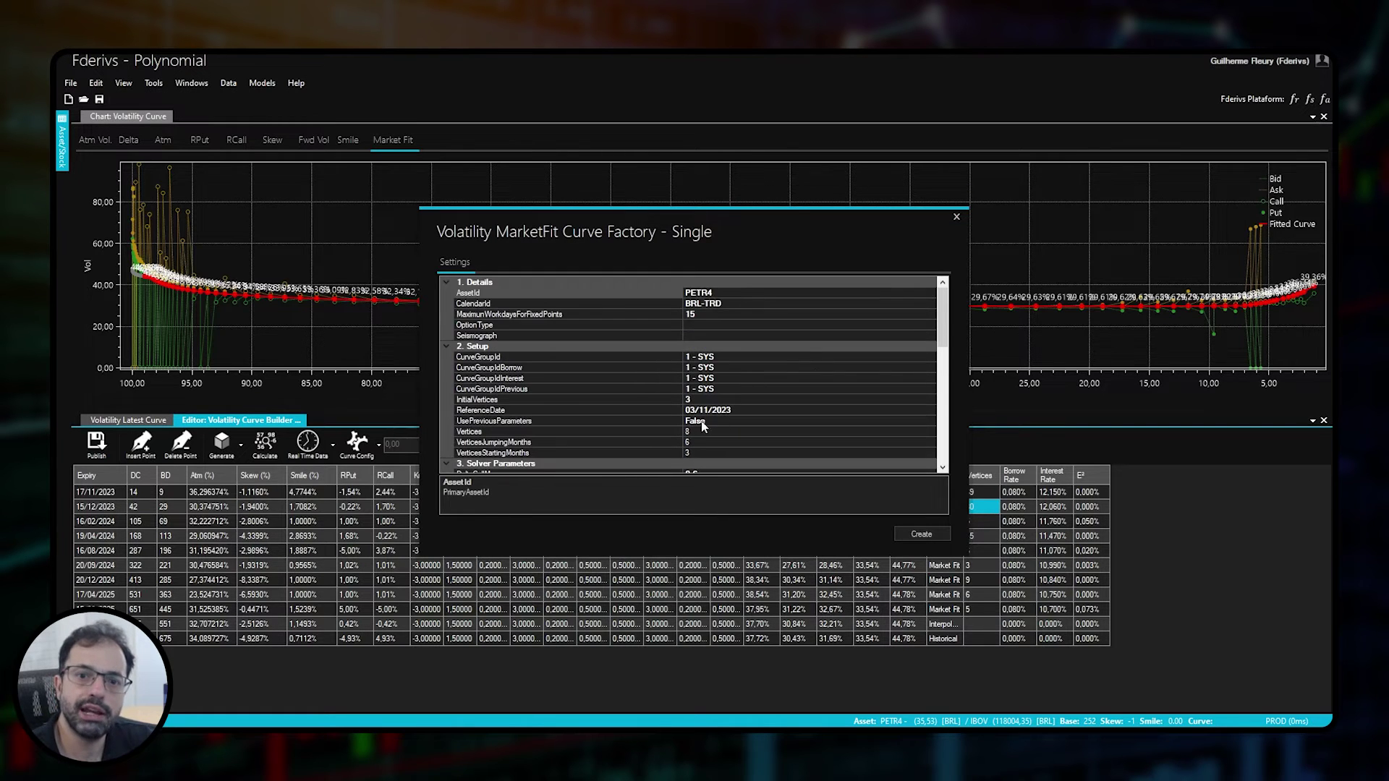
pyautogui.click(957, 217)
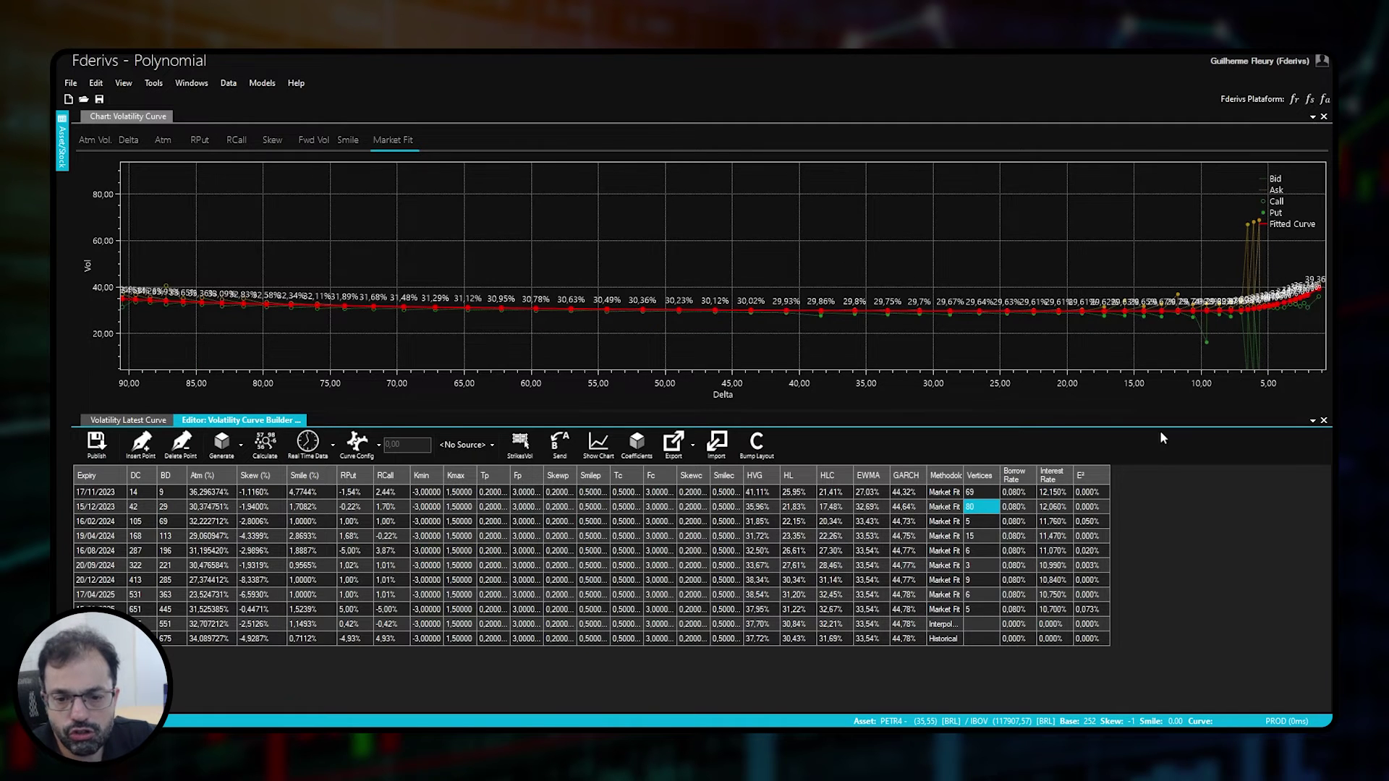
# Select the E² of the 17/11/2023 expiry and zoom into the low-delta end of its Market Fit chart
pyautogui.click(1094, 494)
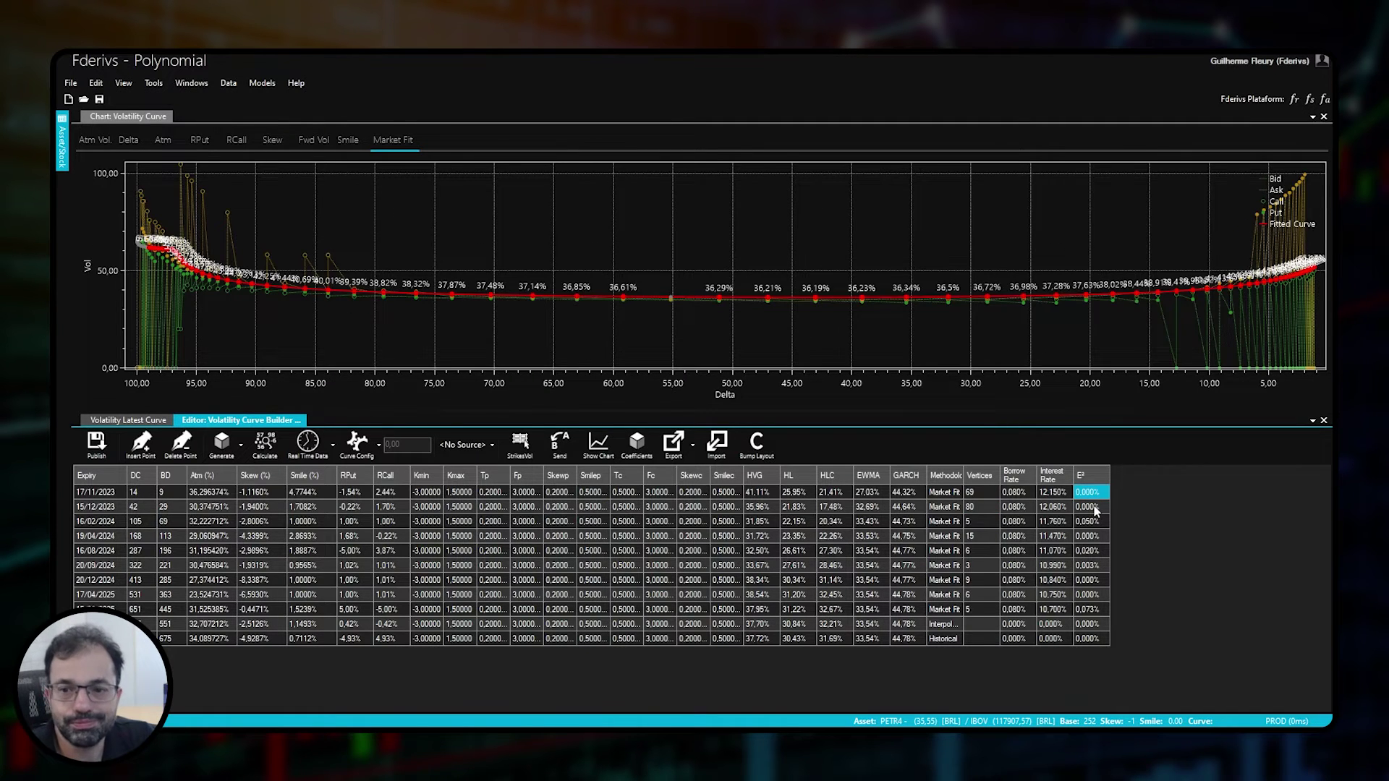
pyautogui.scroll(6, 1265, 303)
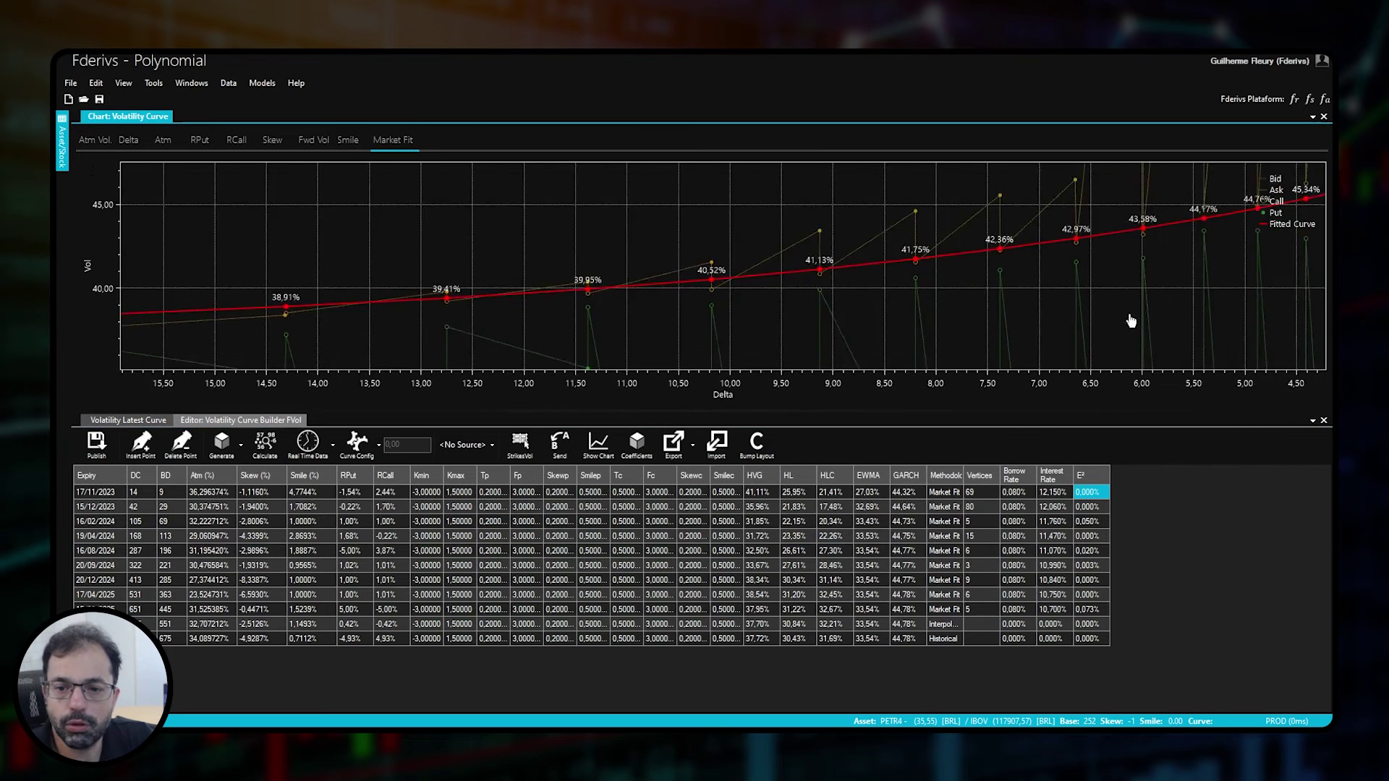
pyautogui.scroll(-3, 1131, 321)
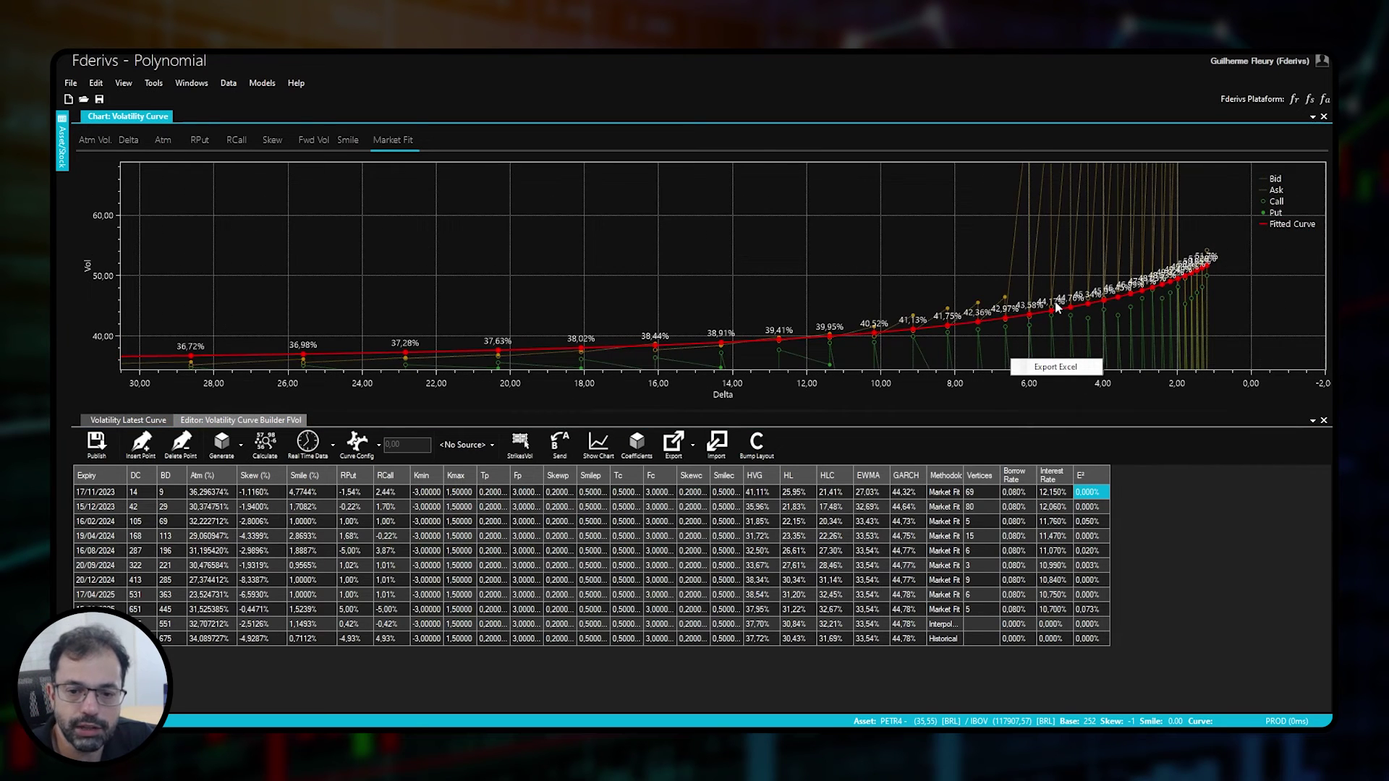
pyautogui.scroll(1, 1163, 286)
pyautogui.scroll(2, 1150, 288)
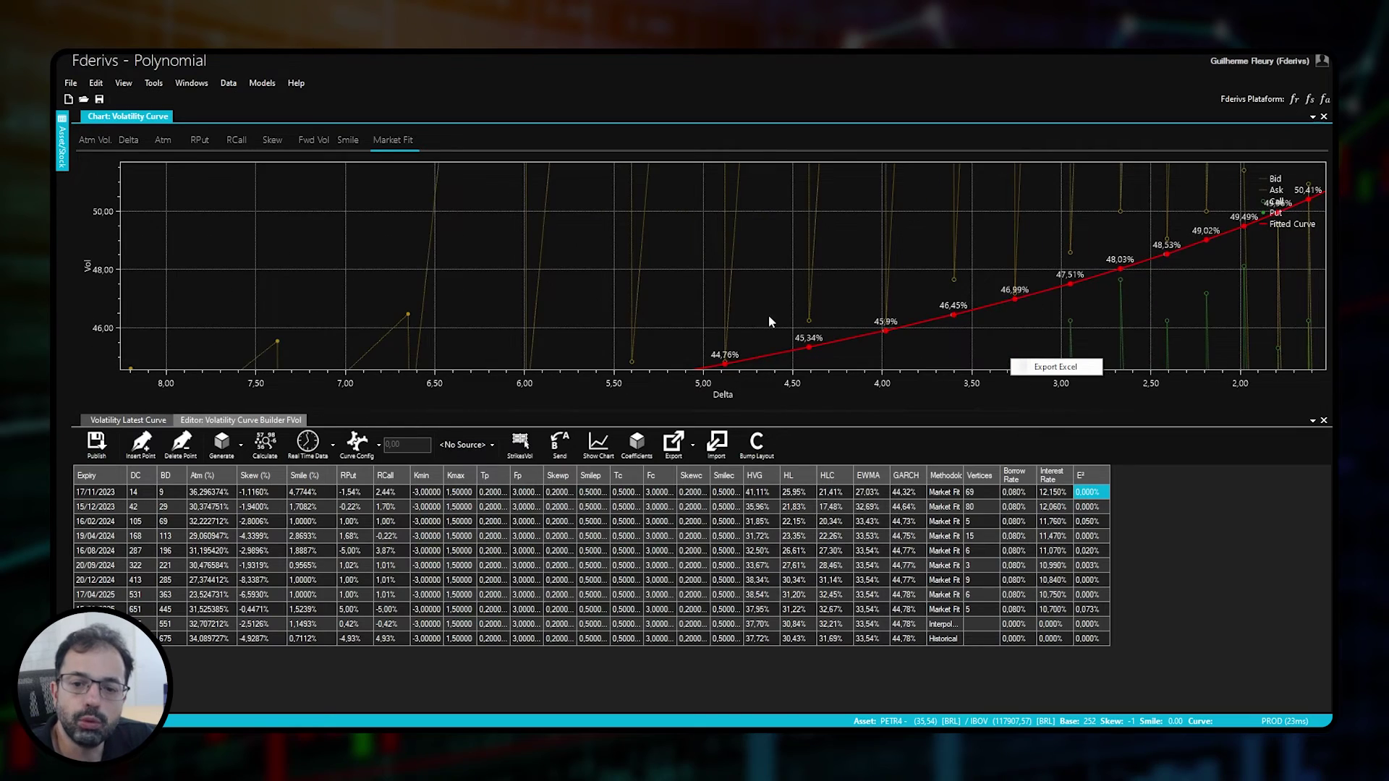
# Examine the fitted curve against bid and ask at the high-delta end of the 17/11/2023 chart
pyautogui.scroll(-6, 769, 315)
pyautogui.moveTo(744, 275); pyautogui.dragTo(1259, 268)
pyautogui.moveTo(560, 267); pyautogui.dragTo(1237, 260)
pyautogui.moveTo(665, 281); pyautogui.dragTo(1230, 281)
pyautogui.rightClick(720, 297)
pyautogui.scroll(3, 444, 272)
pyautogui.scroll(3, 586, 249)
pyautogui.scroll(-2, 585, 249)
pyautogui.click(587, 259)
pyautogui.scroll(-3, 610, 327)
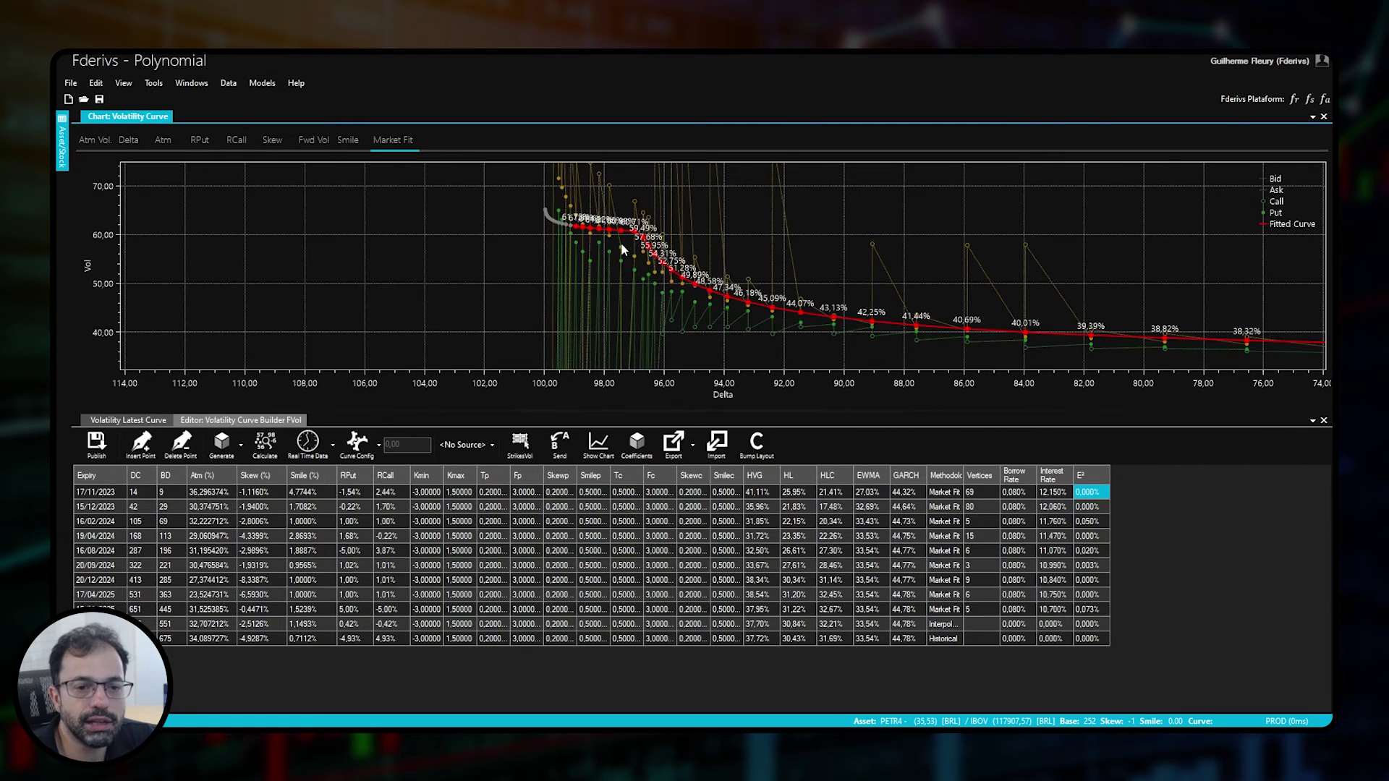
pyautogui.rightClick(771, 301)
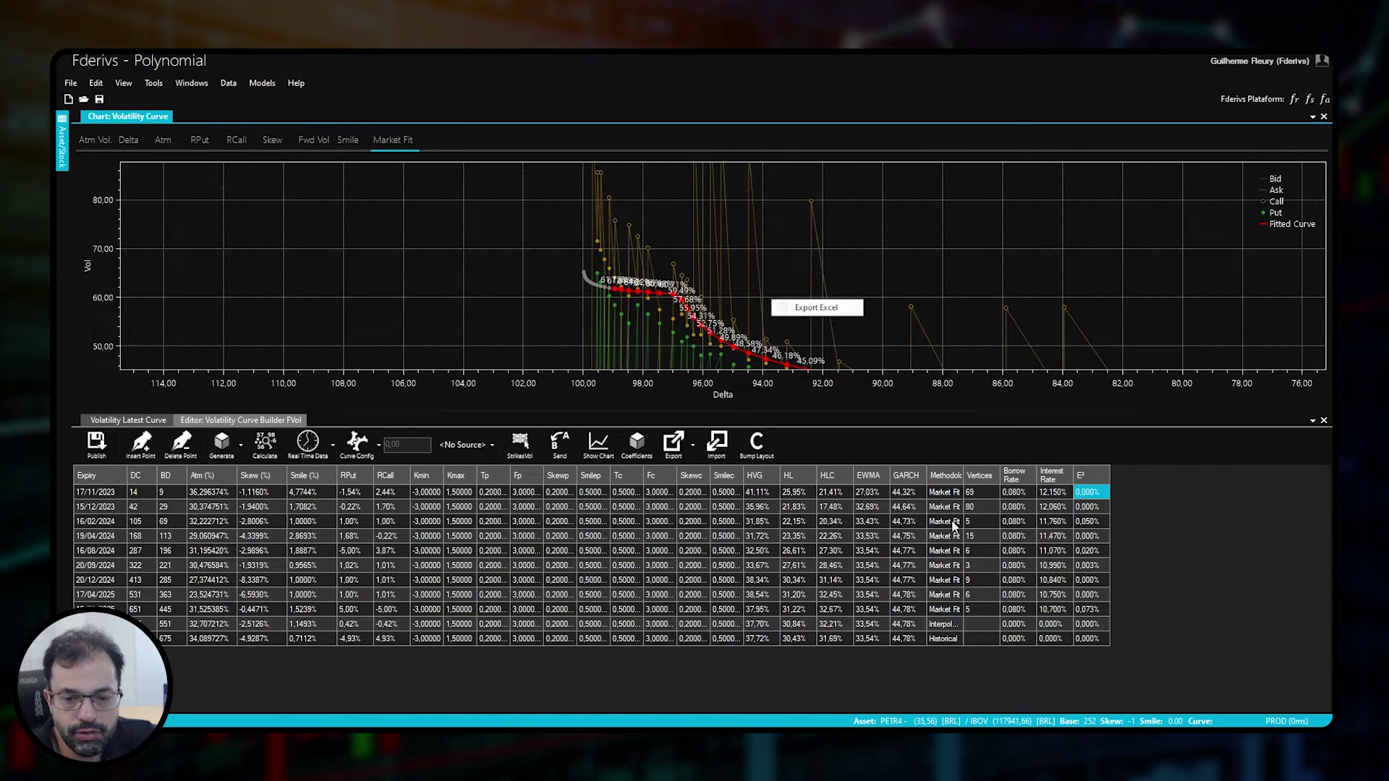
# Compare the Market Fit charts of the 15/12/2023, 16/02/2024, 19/04/2024 and 15/08/2025 expiries
pyautogui.click(978, 508)
pyautogui.click(981, 522)
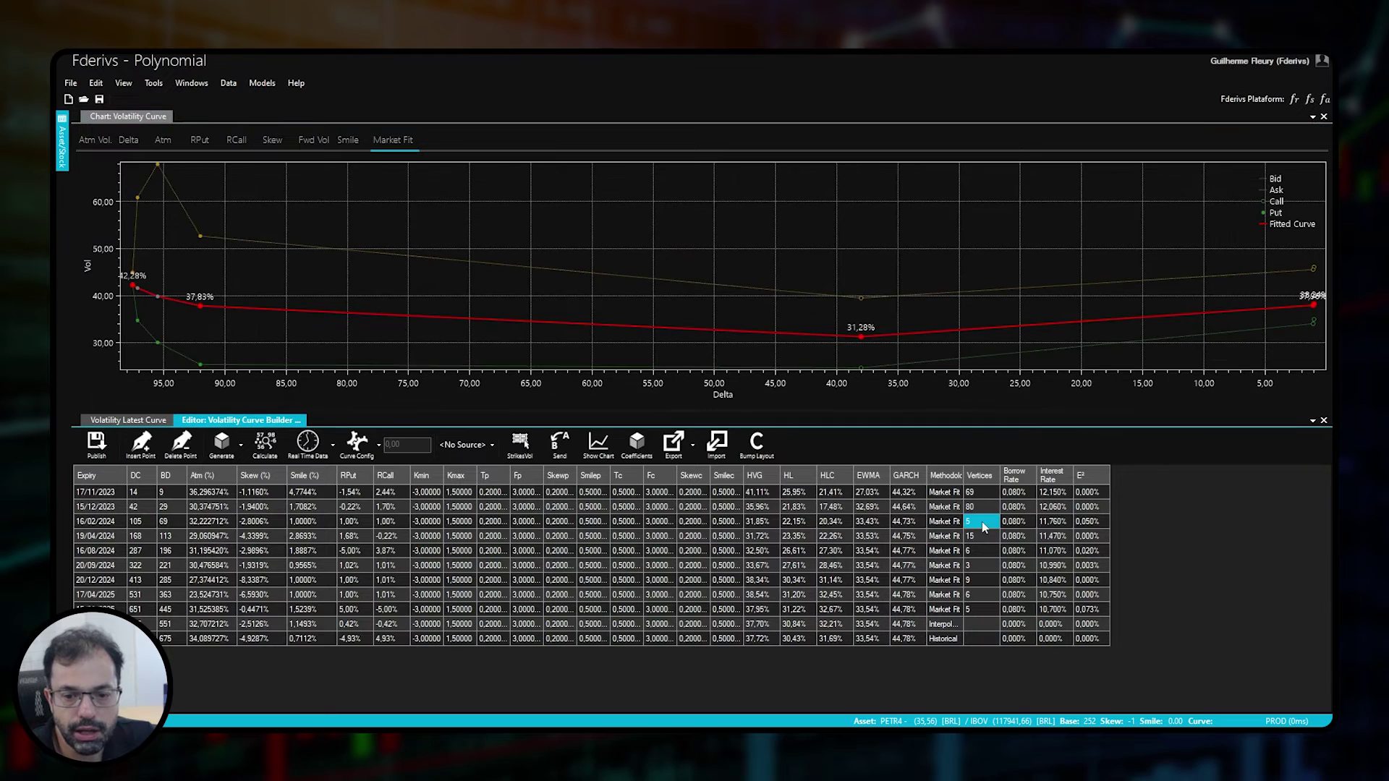
pyautogui.click(984, 536)
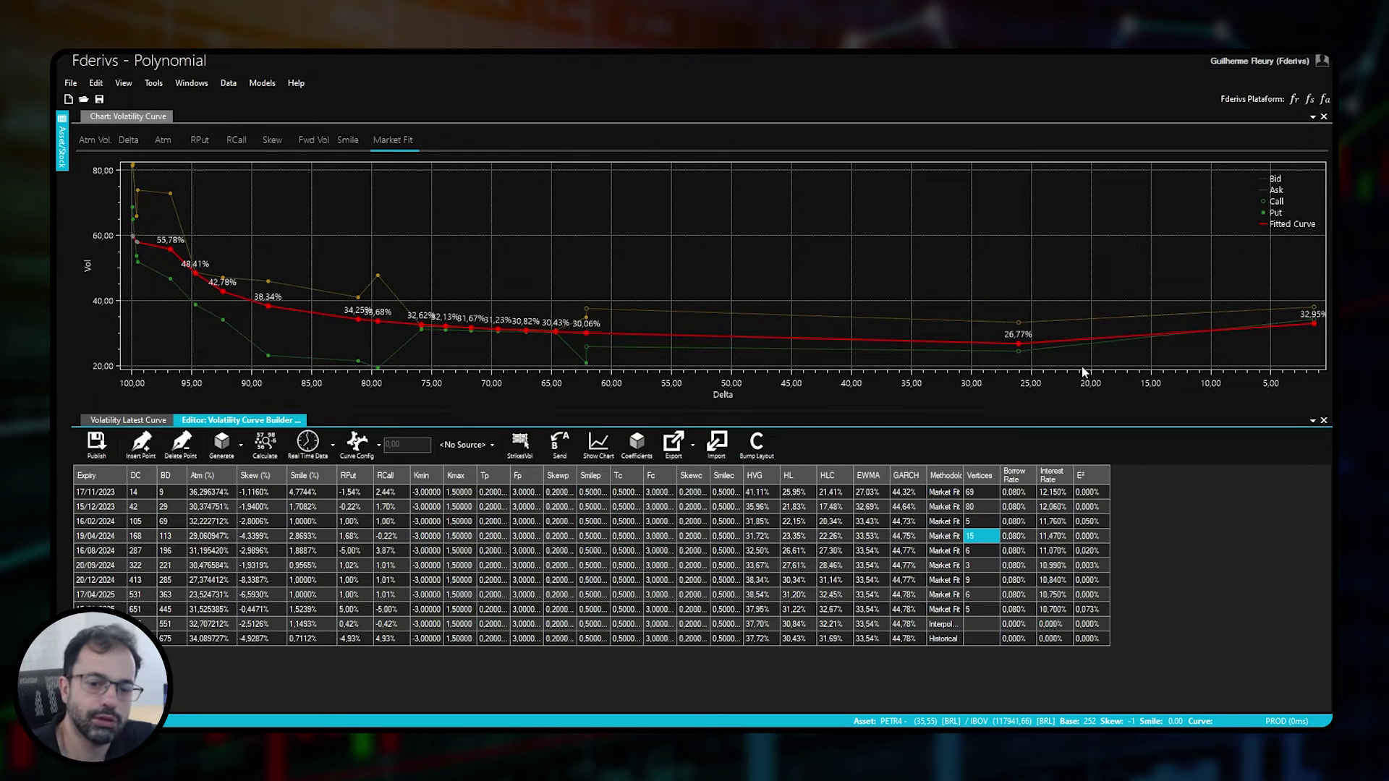
pyautogui.click(981, 609)
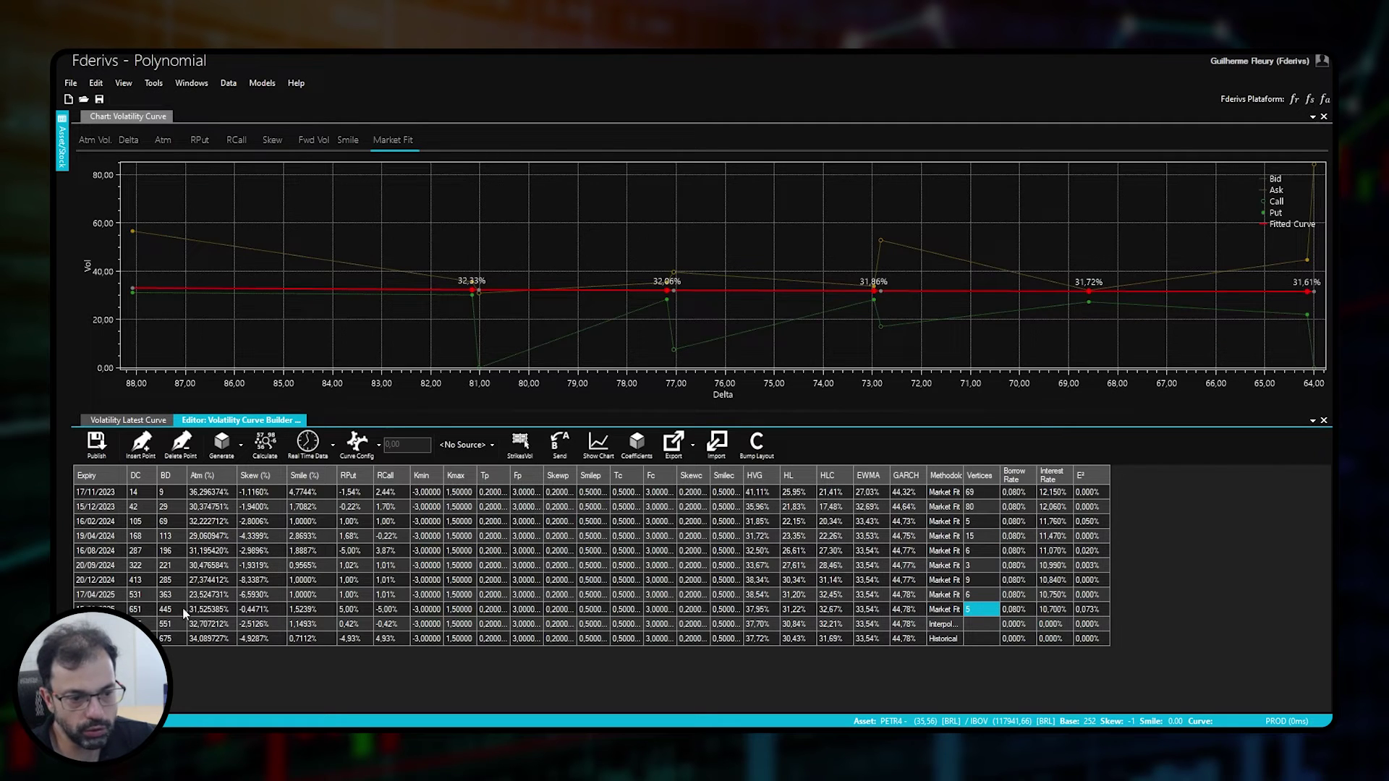
# Select the business-days value of the 15/08/2025 expiry and inspect the delta range of its Market Fit chart
pyautogui.click(123, 611)
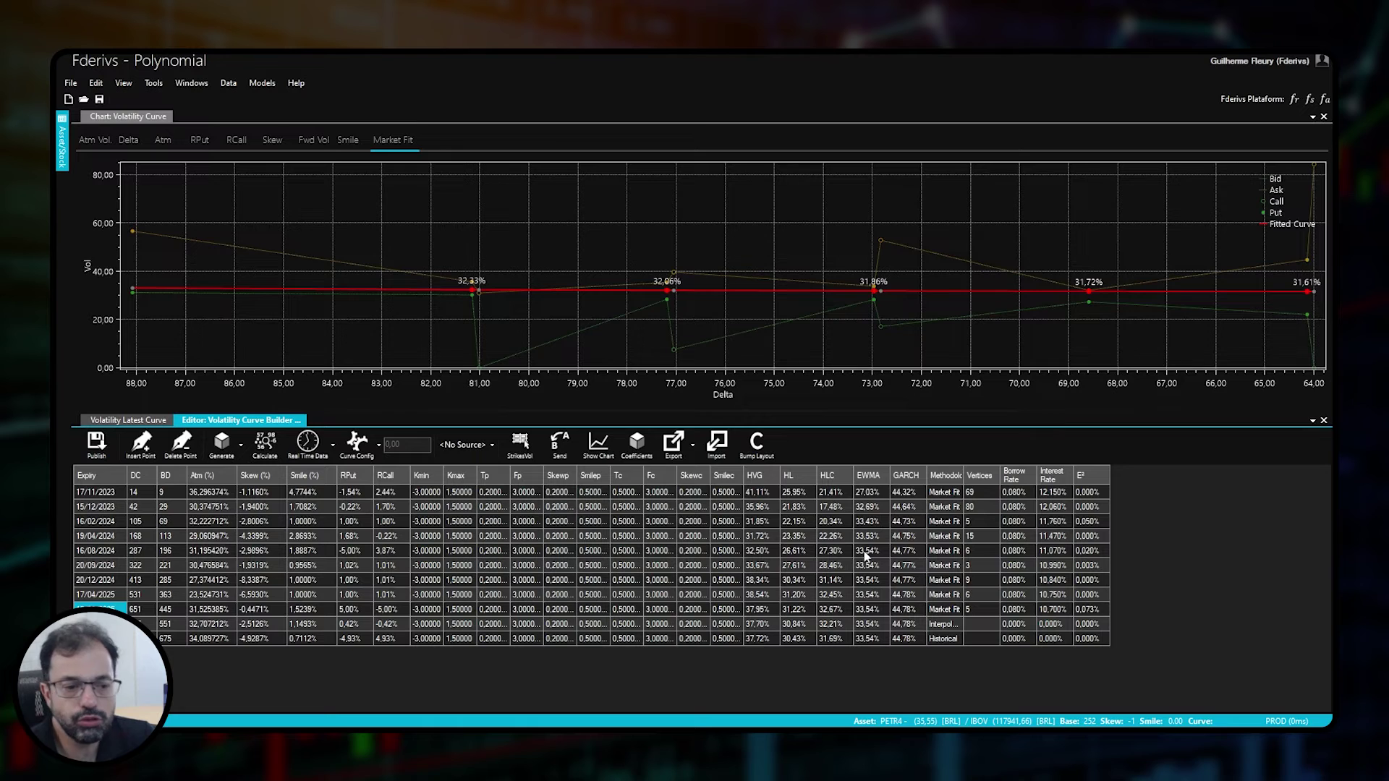
pyautogui.press('Right')
pyautogui.press('Right')
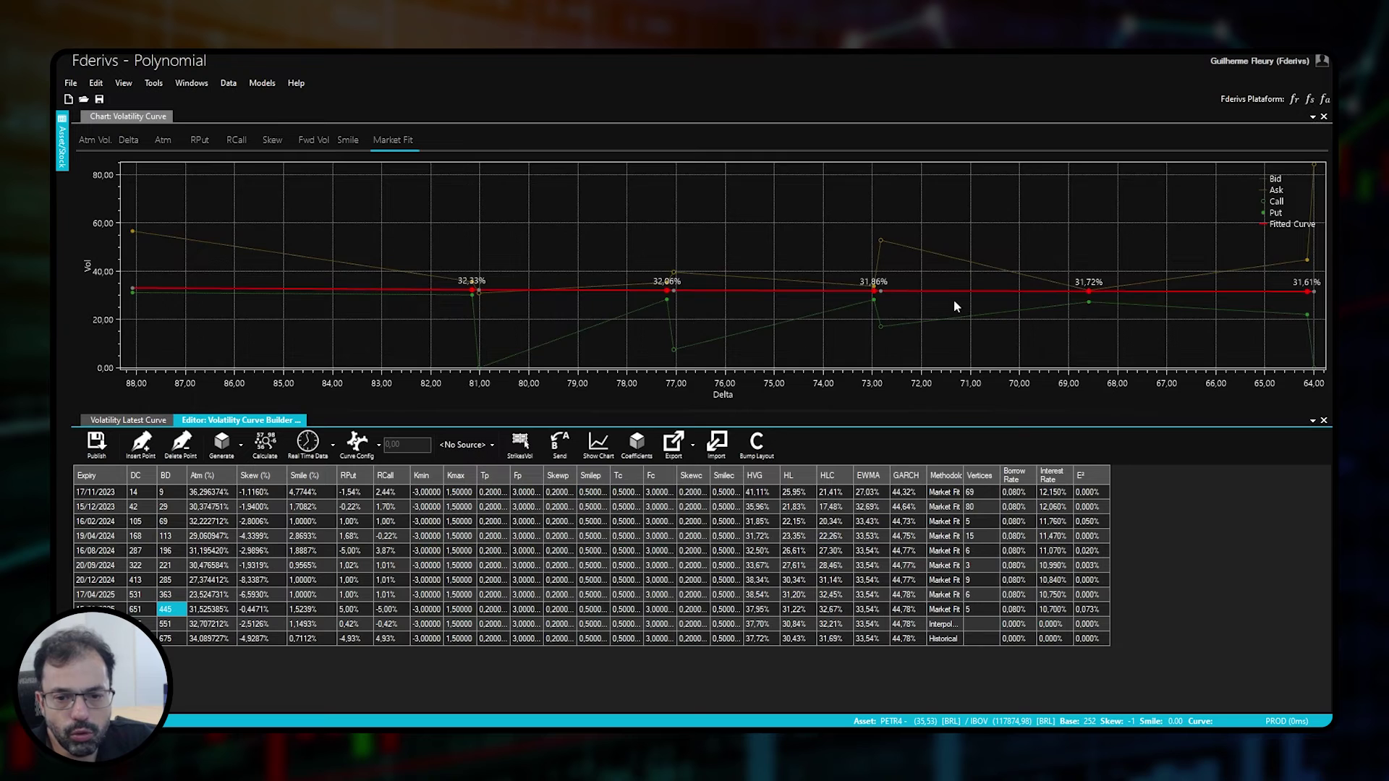
pyautogui.scroll(-3, 952, 304)
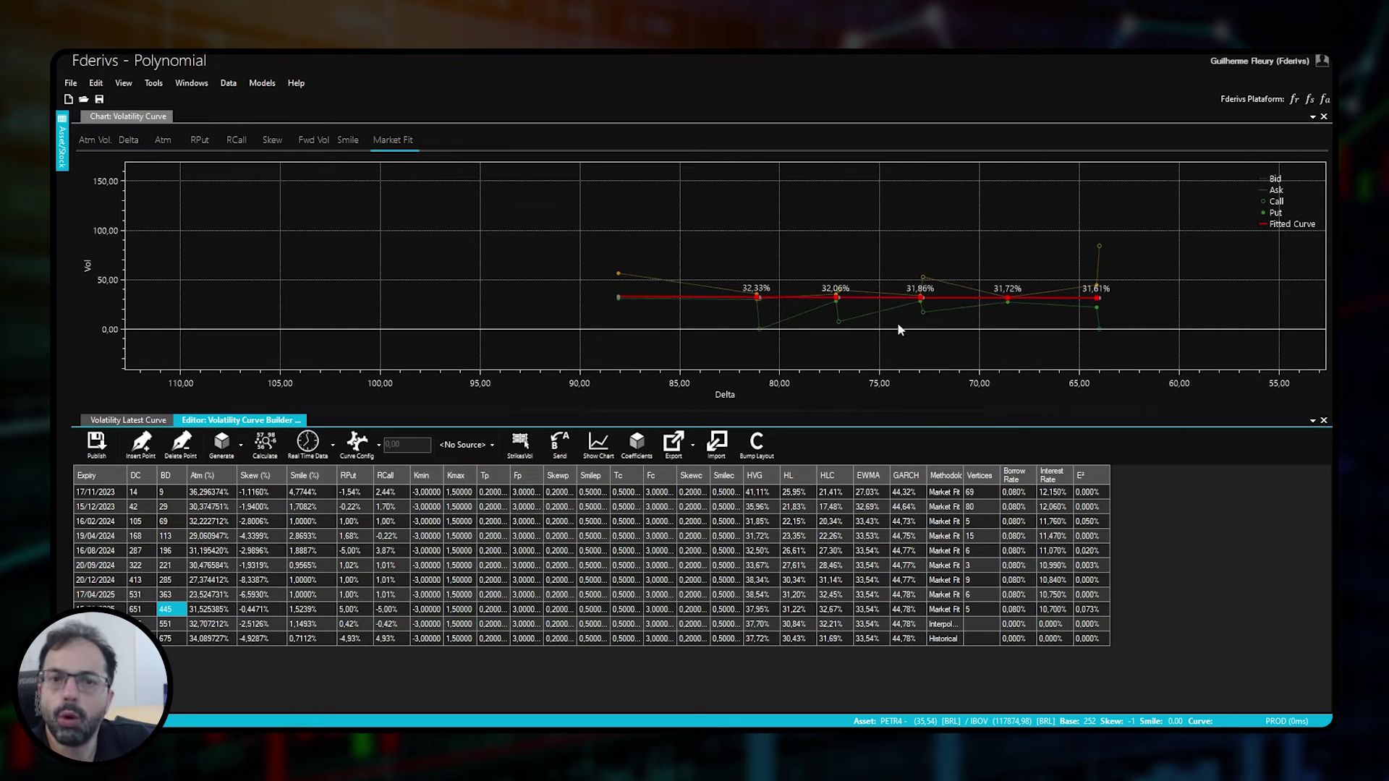
pyautogui.scroll(3, 1047, 304)
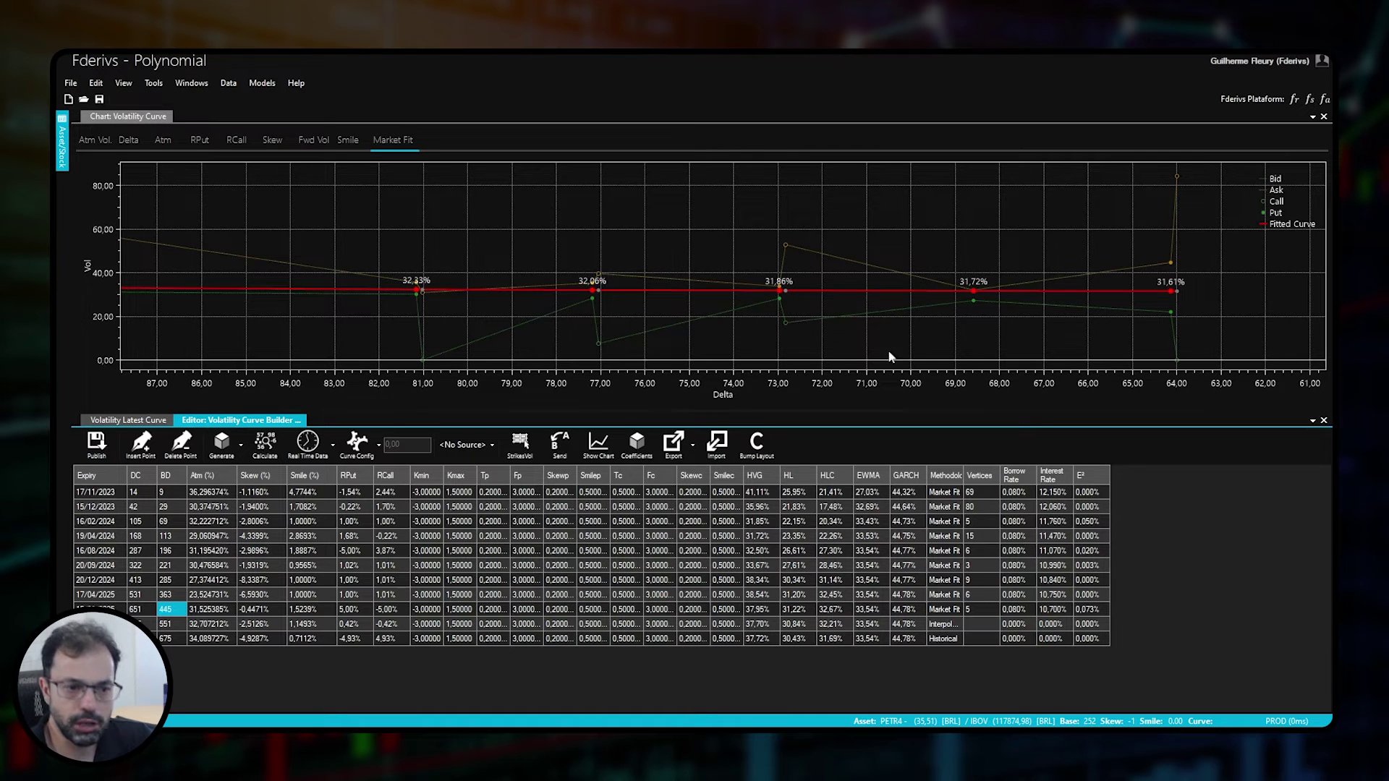
# Highlight the Atm, Skew, Smile, RPut and RCall values across the expiries to review the curve parameters
pyautogui.click(211, 495)
pyautogui.moveTo(210, 497); pyautogui.dragTo(206, 606)
pyautogui.moveTo(256, 510); pyautogui.dragTo(268, 607)
pyautogui.moveTo(303, 509); pyautogui.dragTo(319, 602)
pyautogui.moveTo(354, 521); pyautogui.dragTo(355, 579)
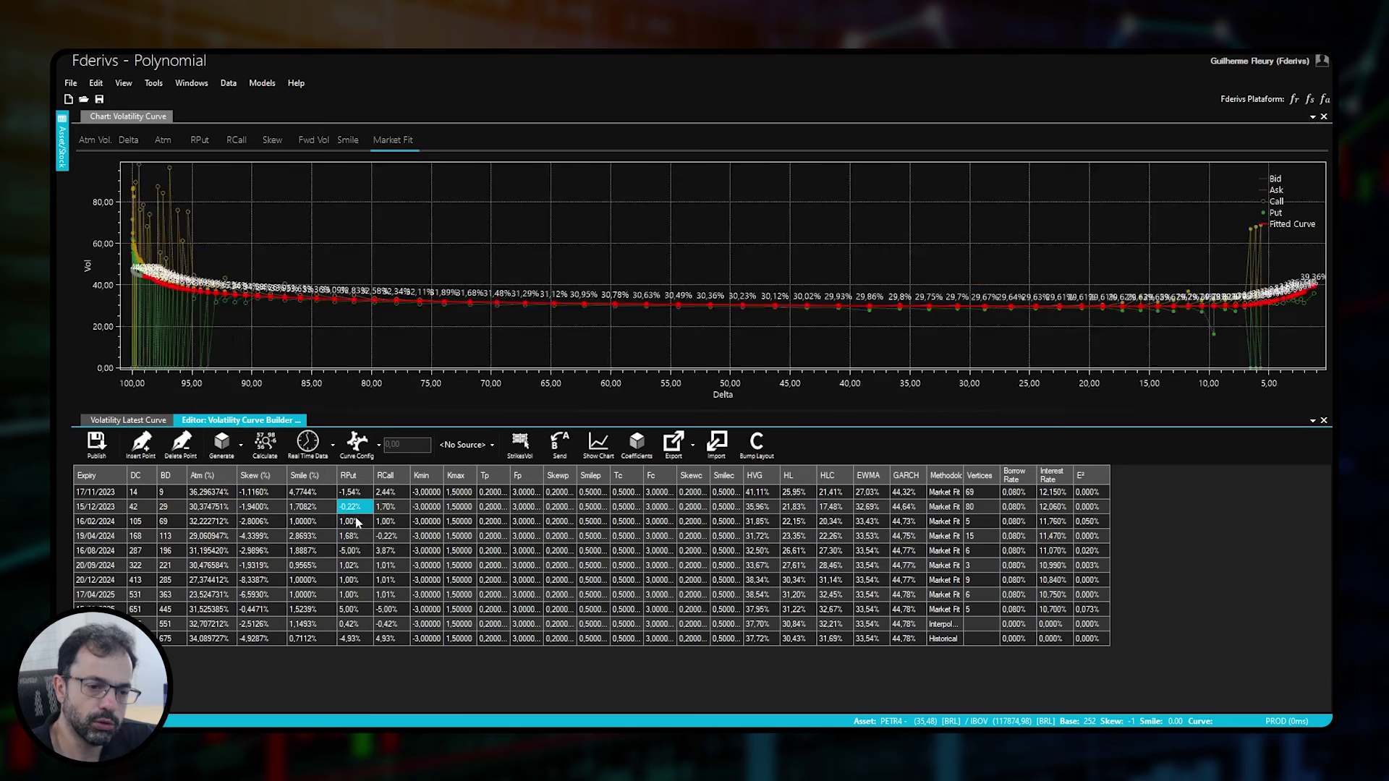
pyautogui.moveTo(391, 521); pyautogui.dragTo(397, 576)
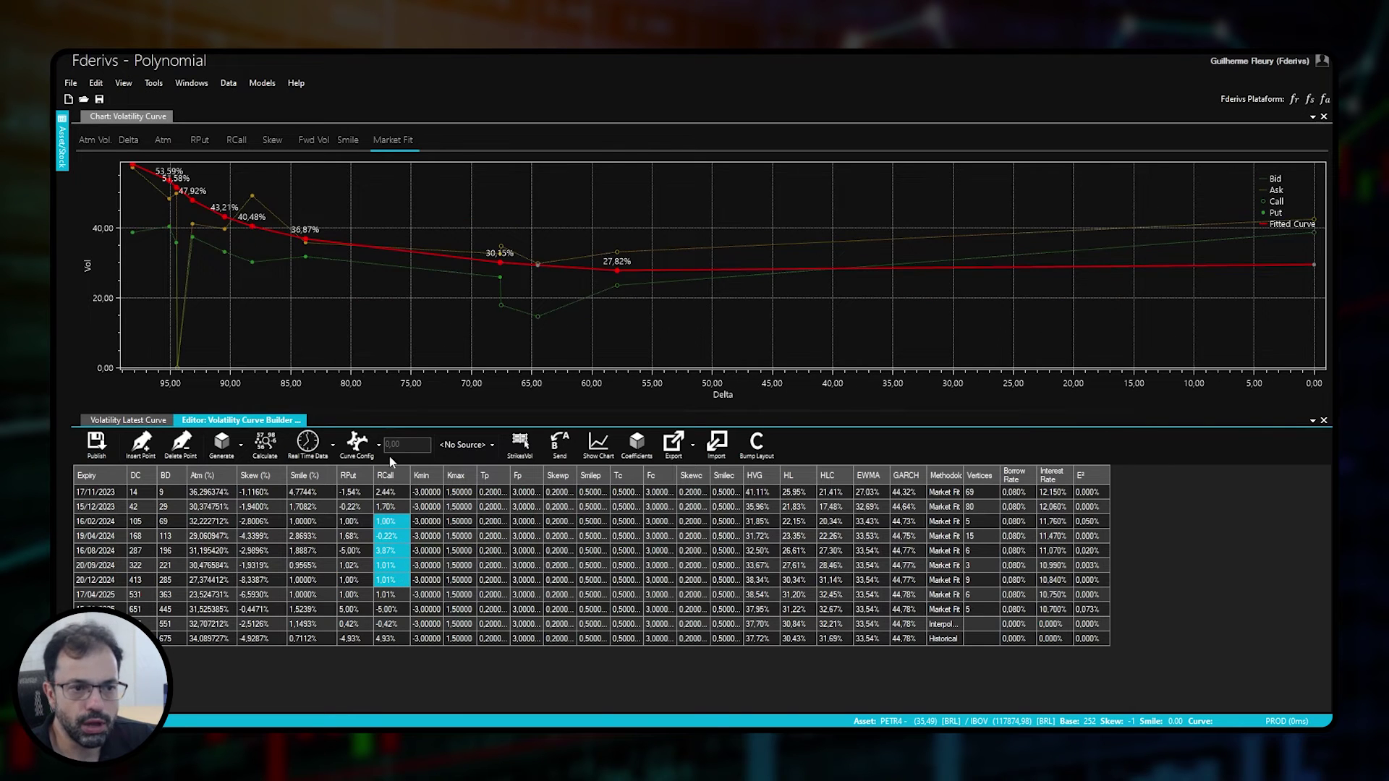
# Show the Atm Vol chart and cycle its horizontal axis through Spot, Spot % and Normalized Strike, ending on Spot
pyautogui.click(110, 146)
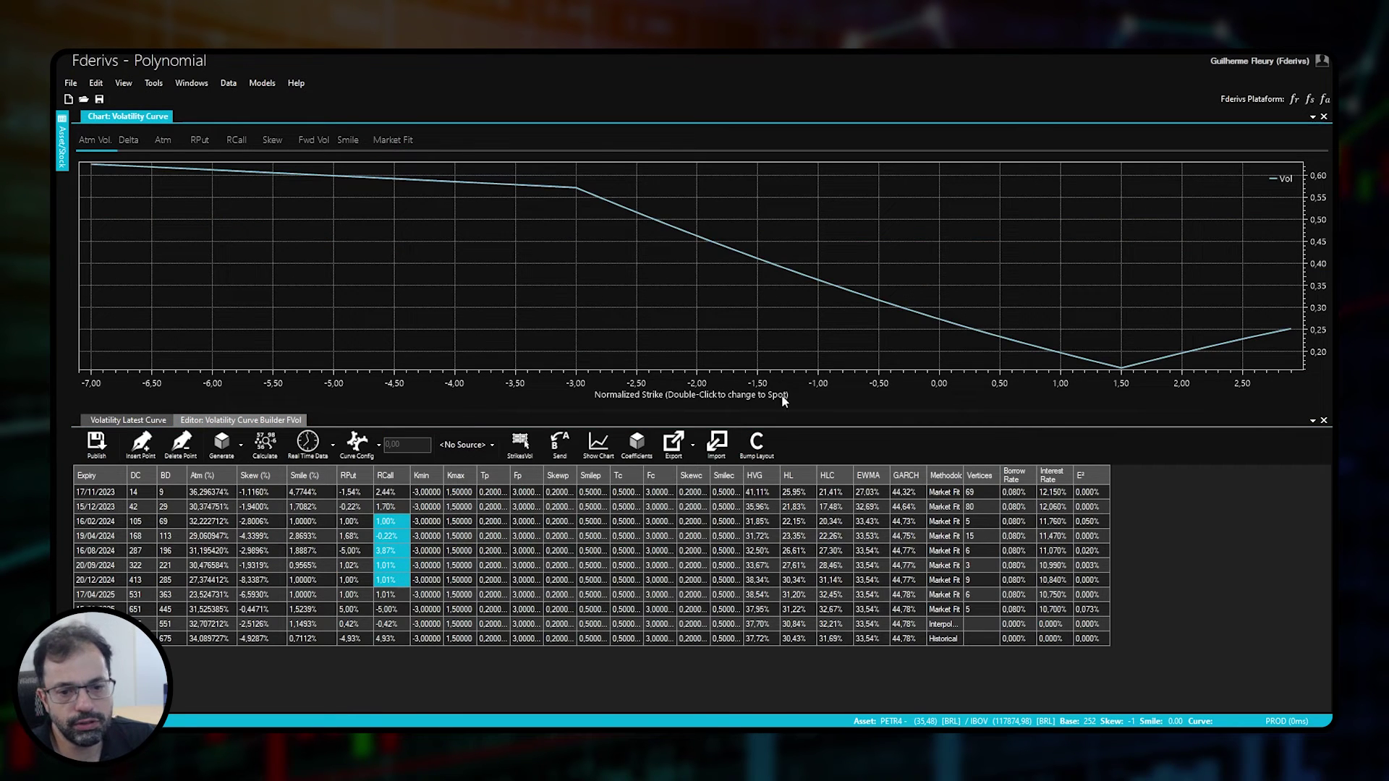
pyautogui.doubleClick(766, 385)
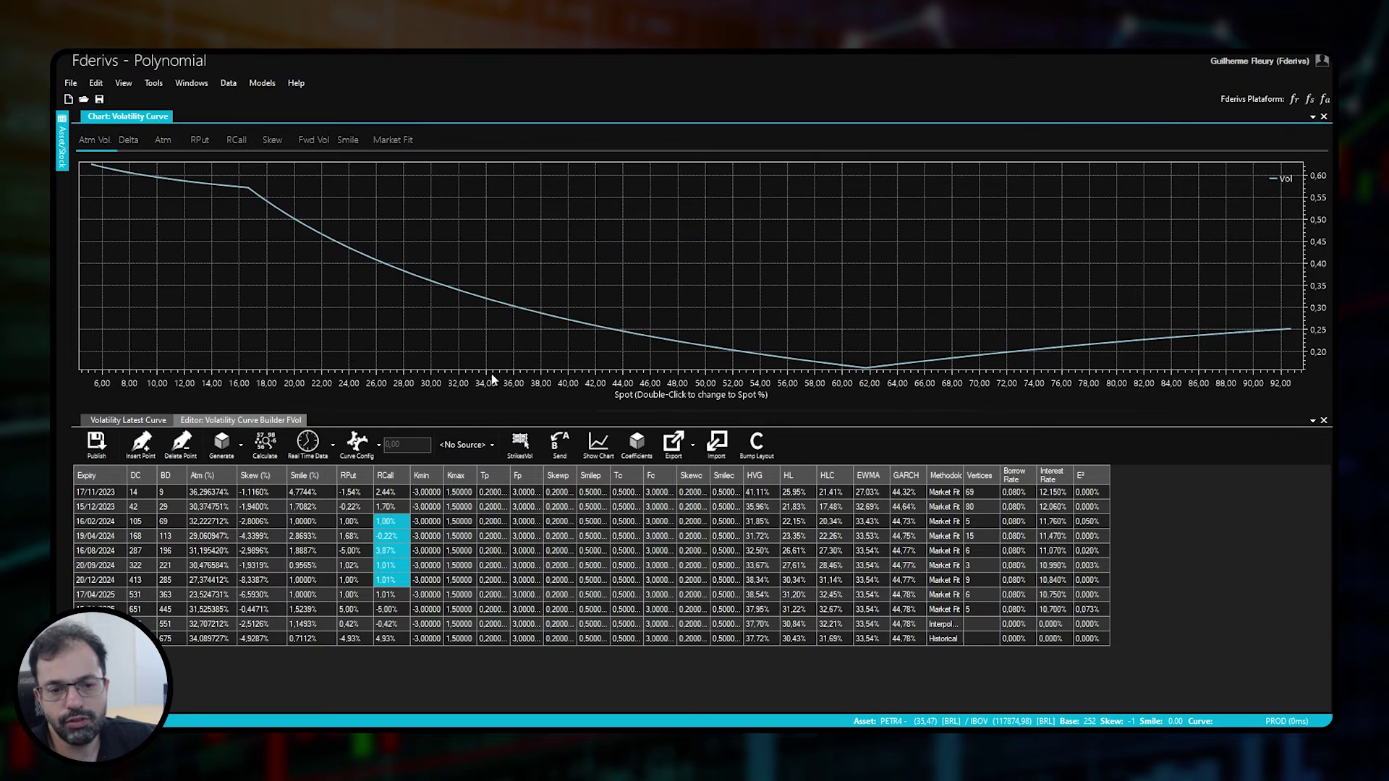
pyautogui.scroll(1, 495, 380)
pyautogui.doubleClick(702, 381)
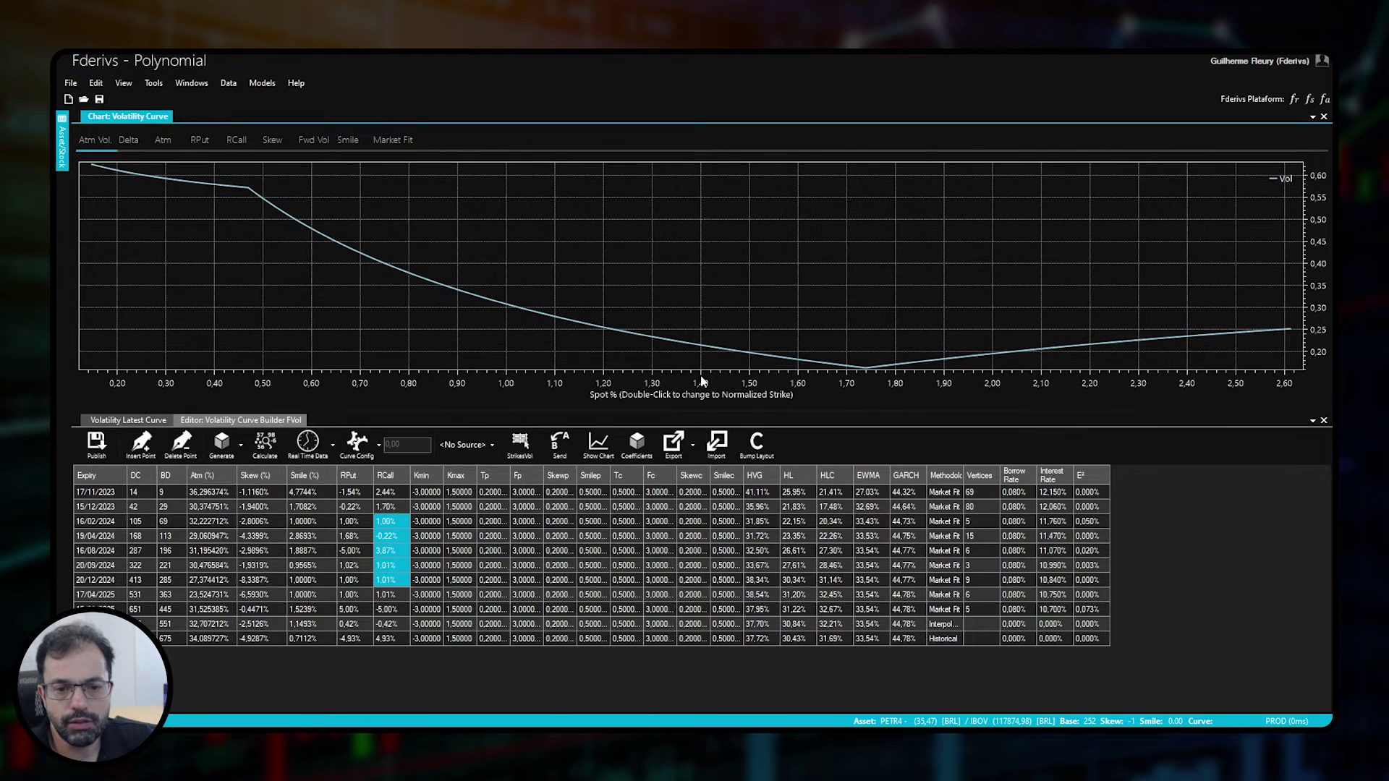
pyautogui.doubleClick(667, 378)
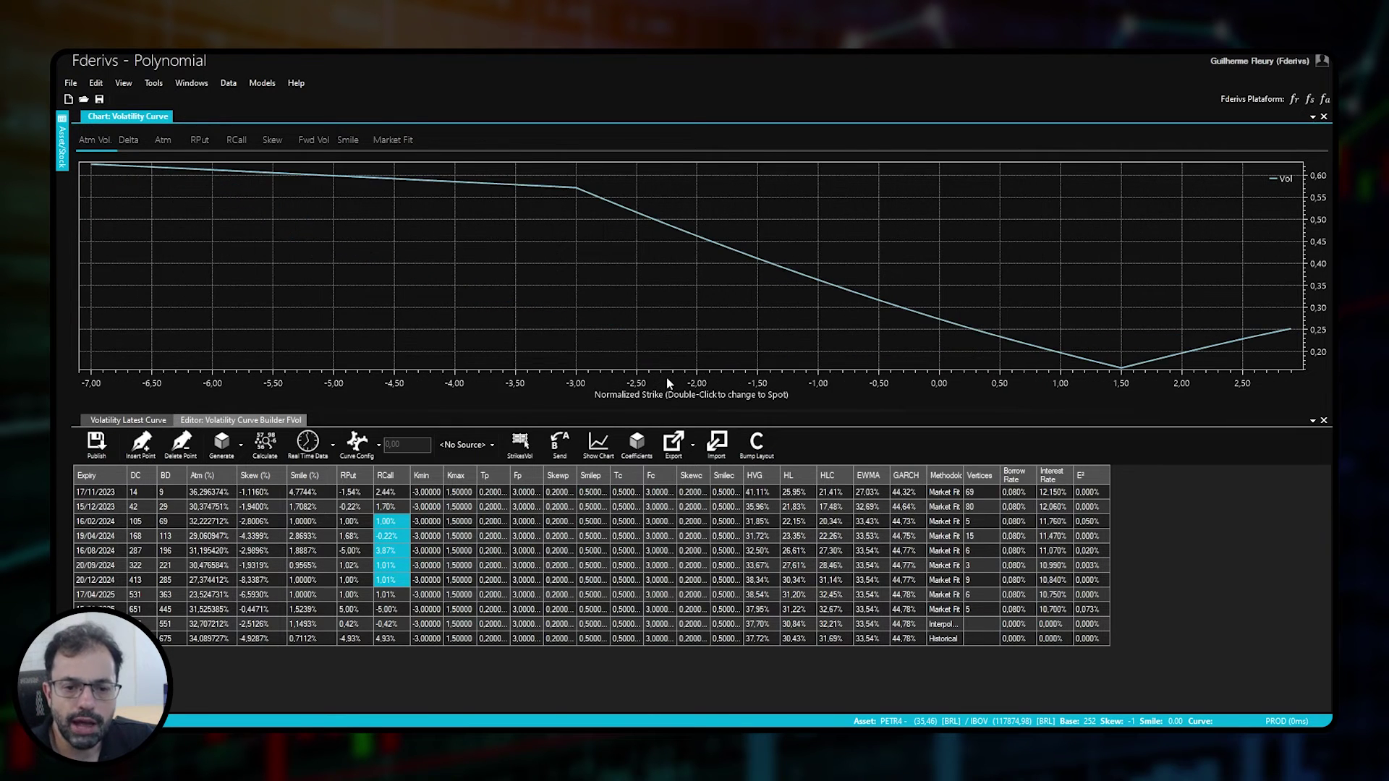
pyautogui.doubleClick(697, 384)
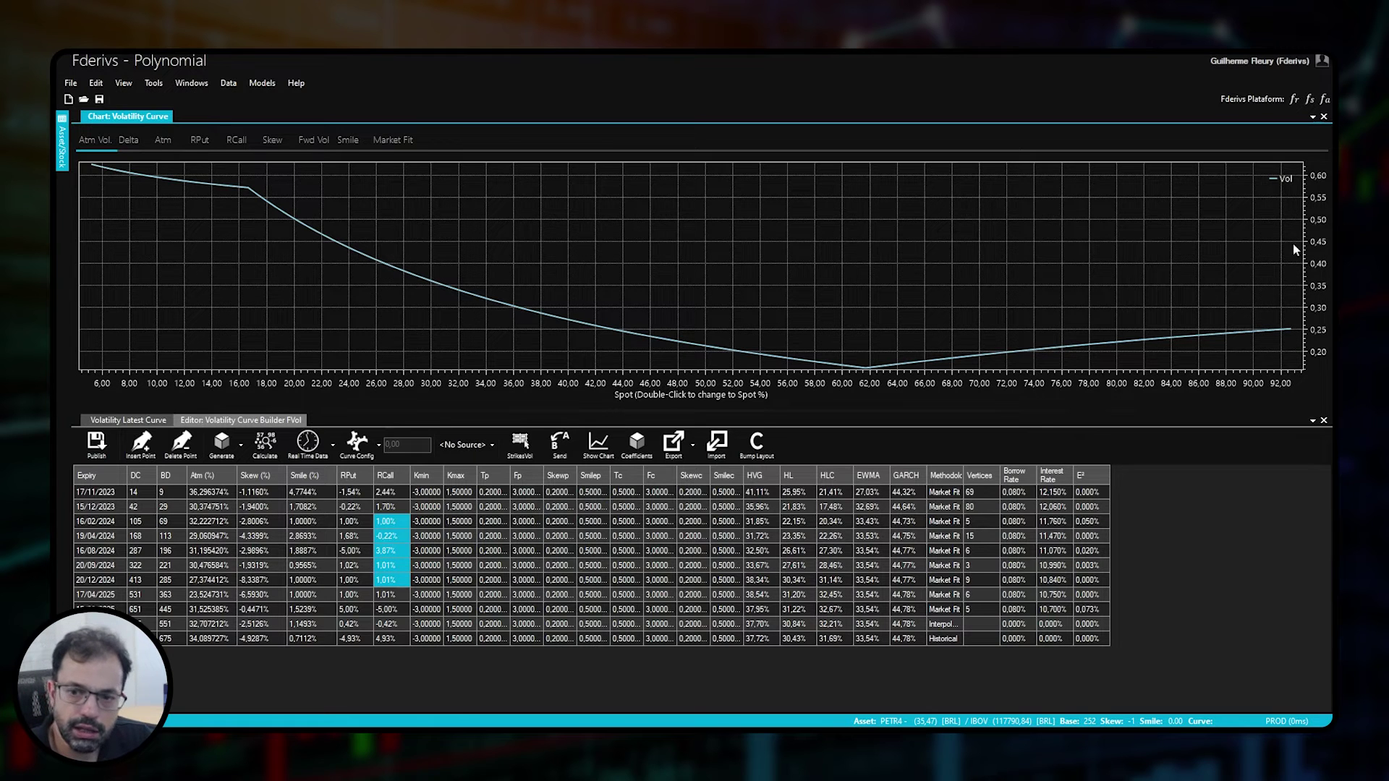
# Return to the Market Fit chart for the 15/12/2023 expiry and apply real-time data to all lines
pyautogui.click(394, 141)
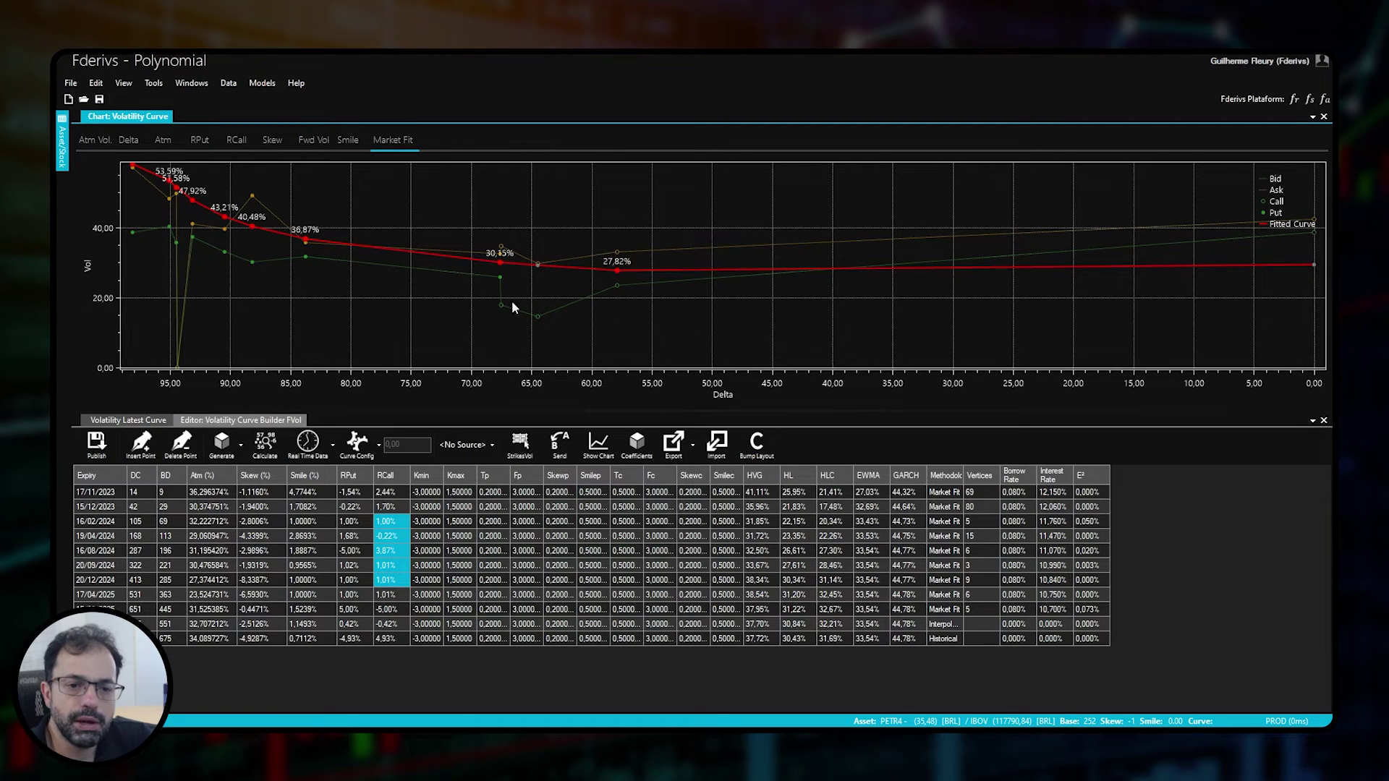
pyautogui.click(408, 508)
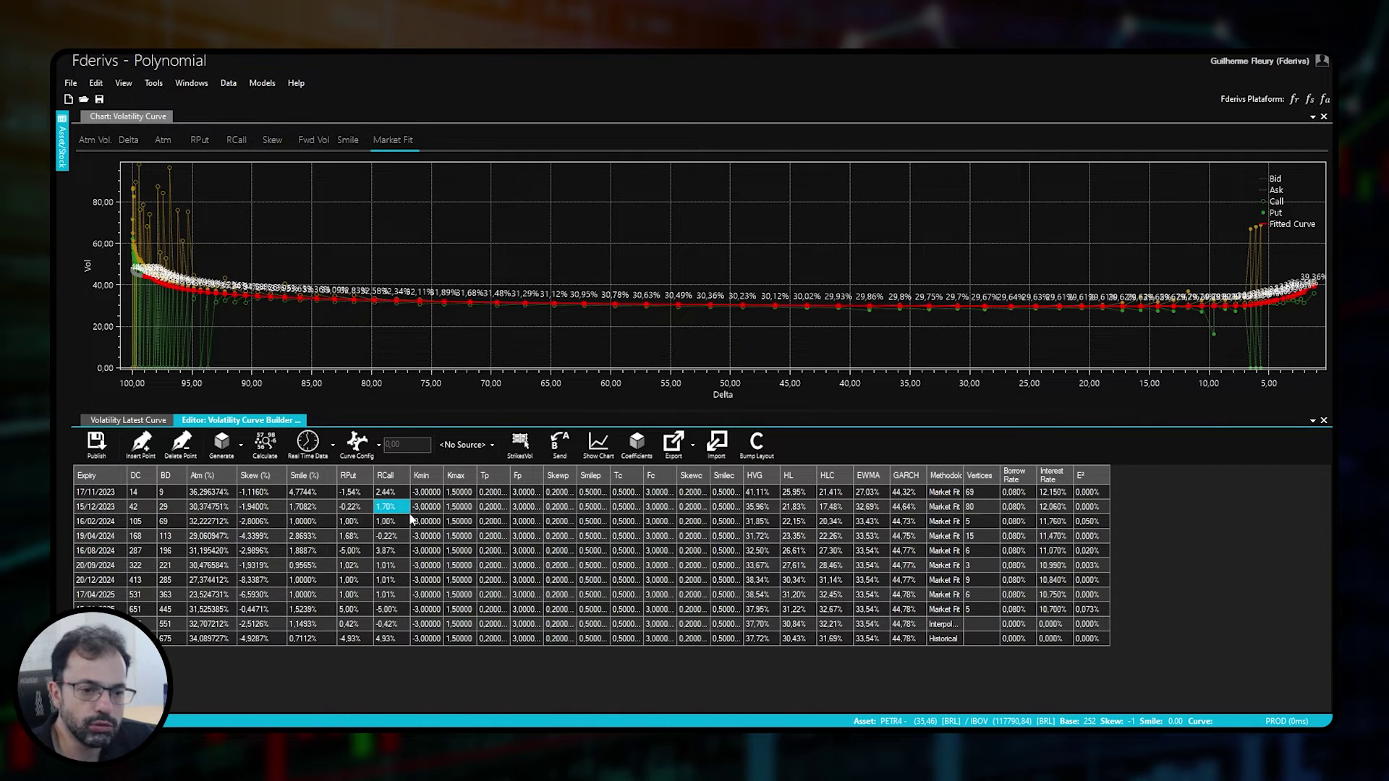
pyautogui.click(316, 458)
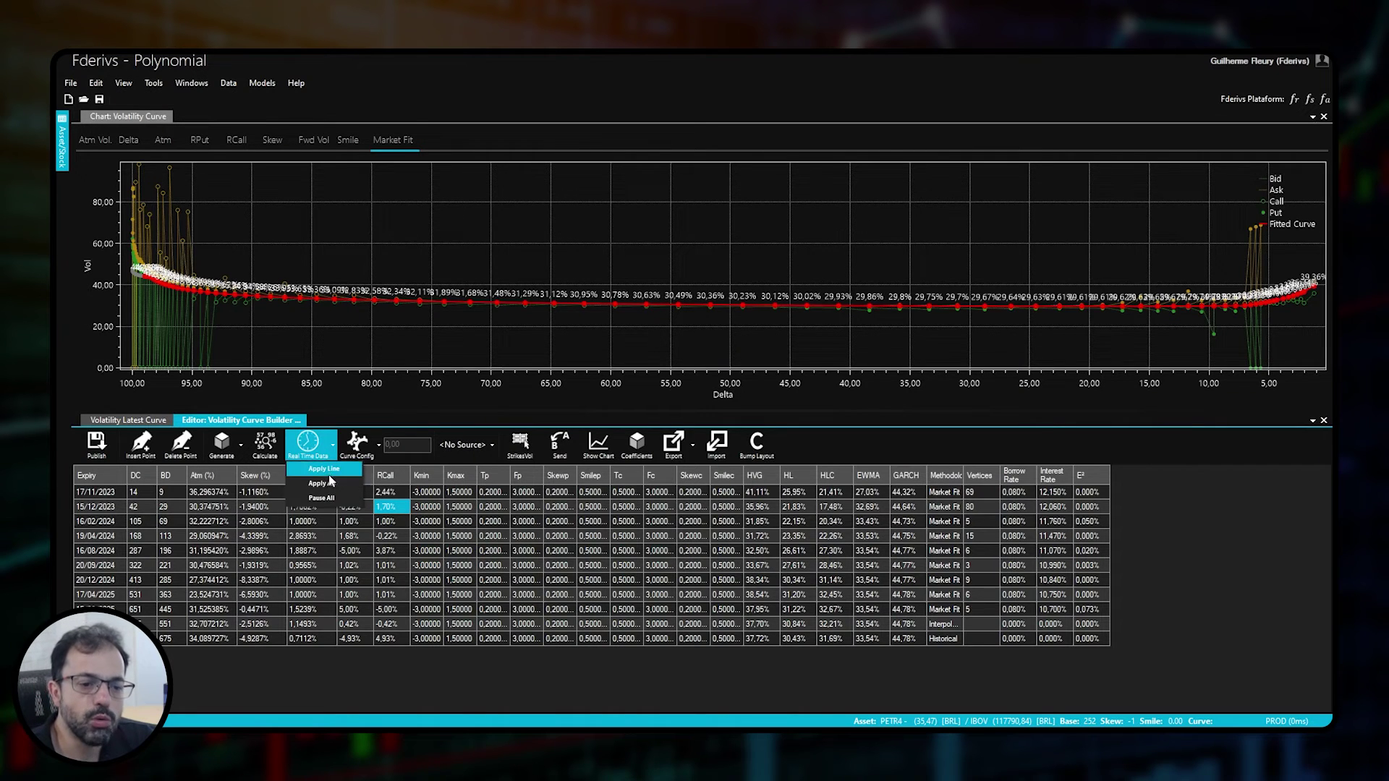
pyautogui.click(322, 483)
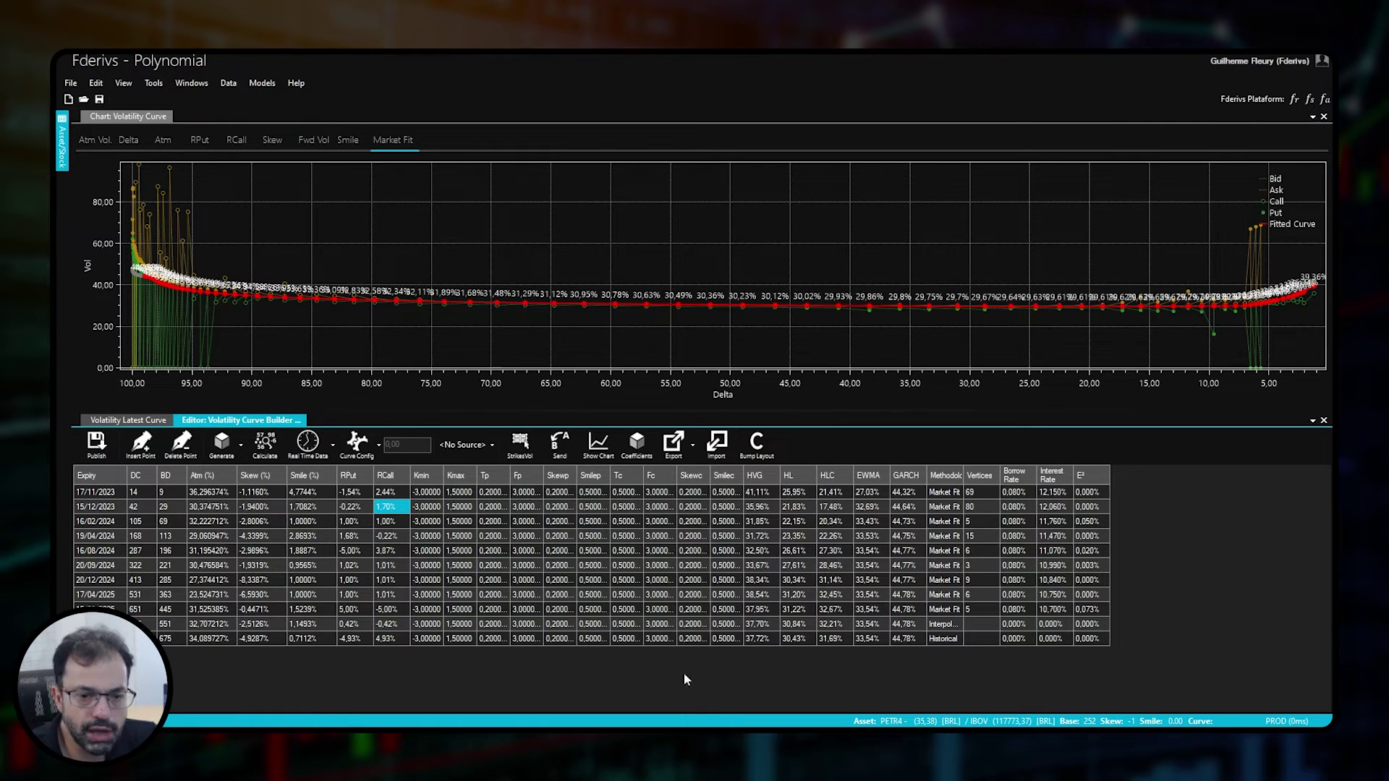
# Switch the curve table to the bump layout and set the Atm Bump of the 17/11/2023 expiry to 5%
pyautogui.click(760, 459)
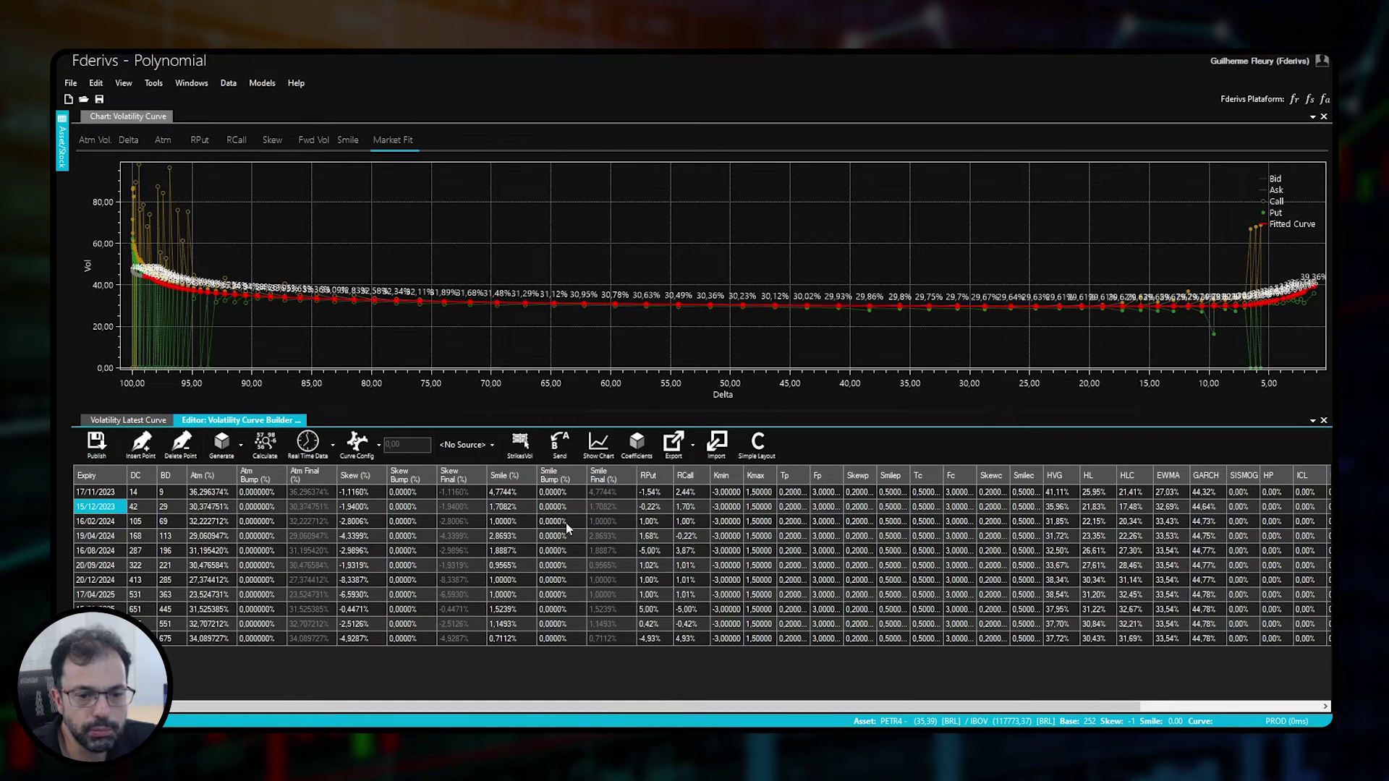
pyautogui.click(264, 494)
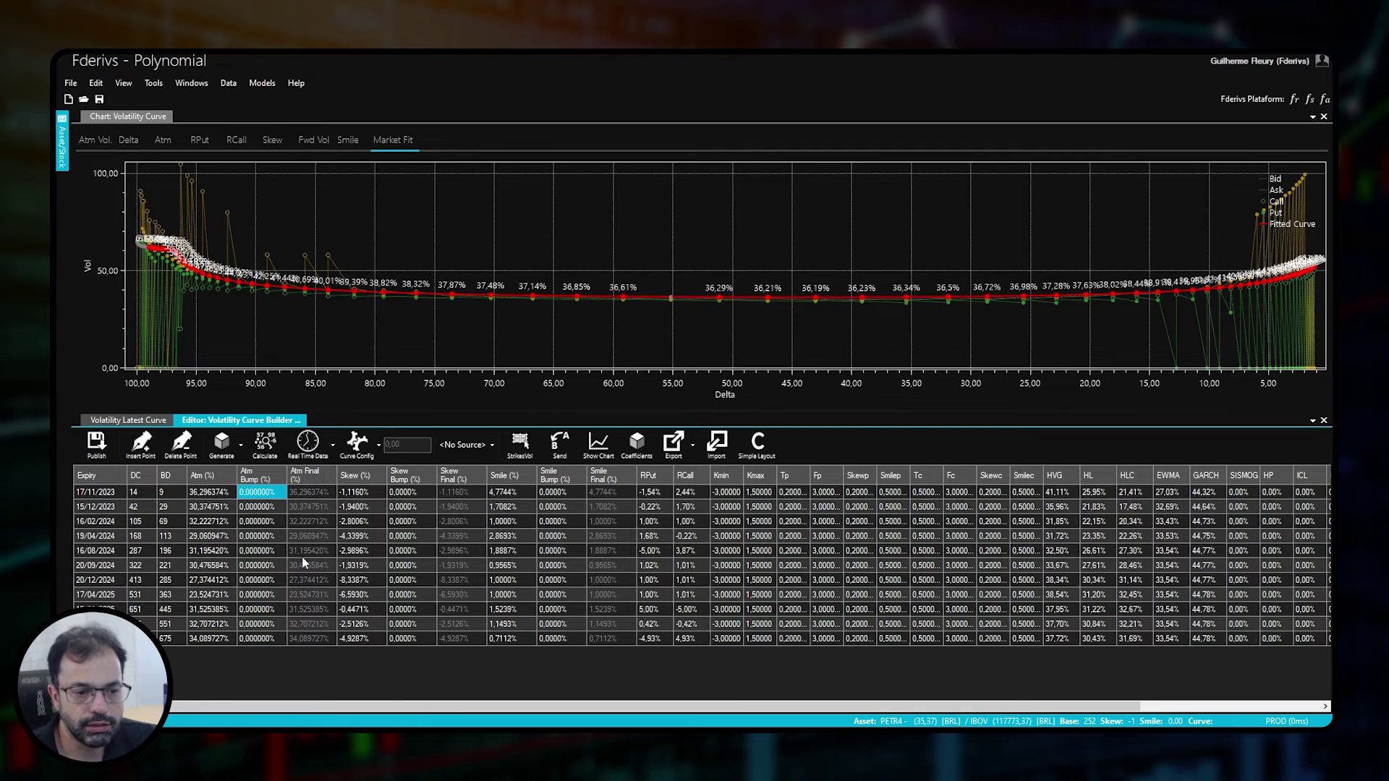
pyautogui.write('5')
pyautogui.press('Return')
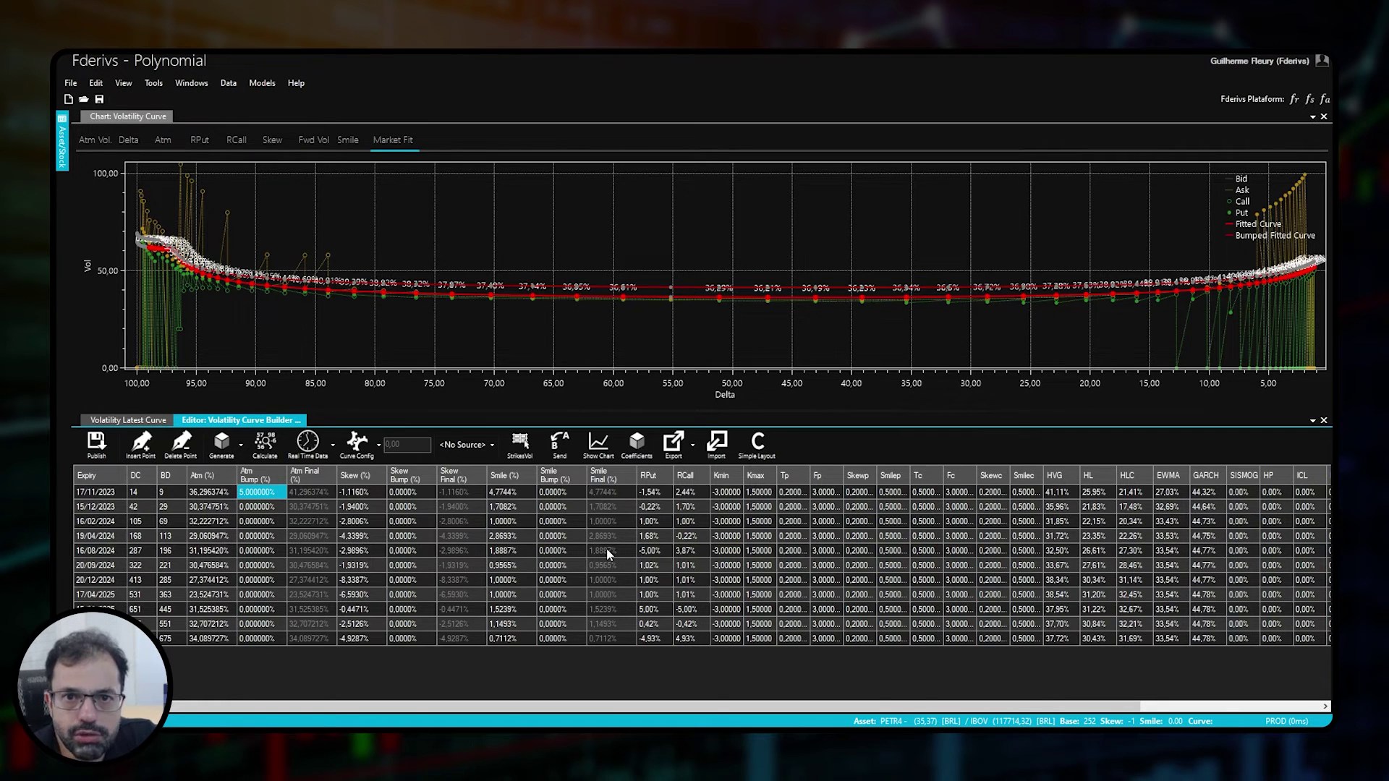
# Open the volatility Seismograph Chart and dock it beside the volatility curve chart
pyautogui.click(273, 85)
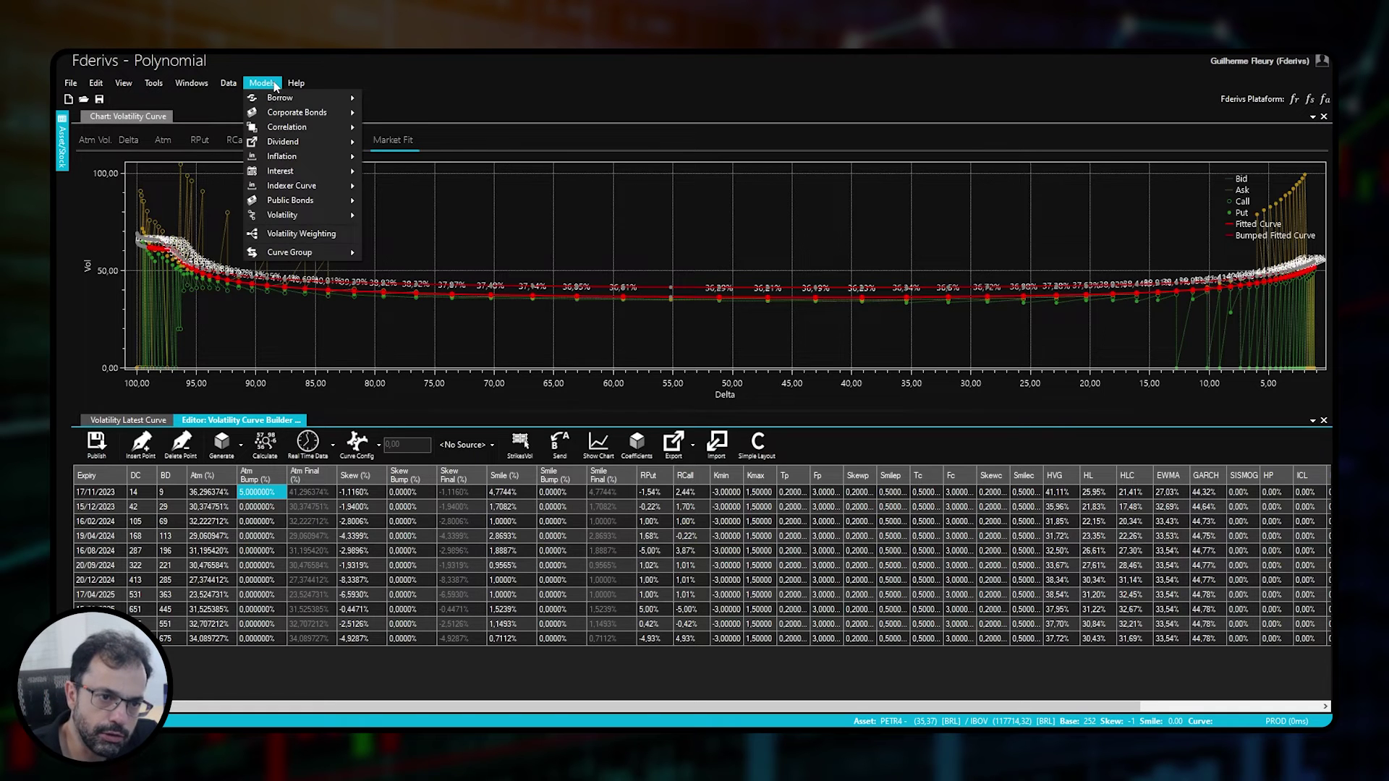
pyautogui.moveTo(346, 216)
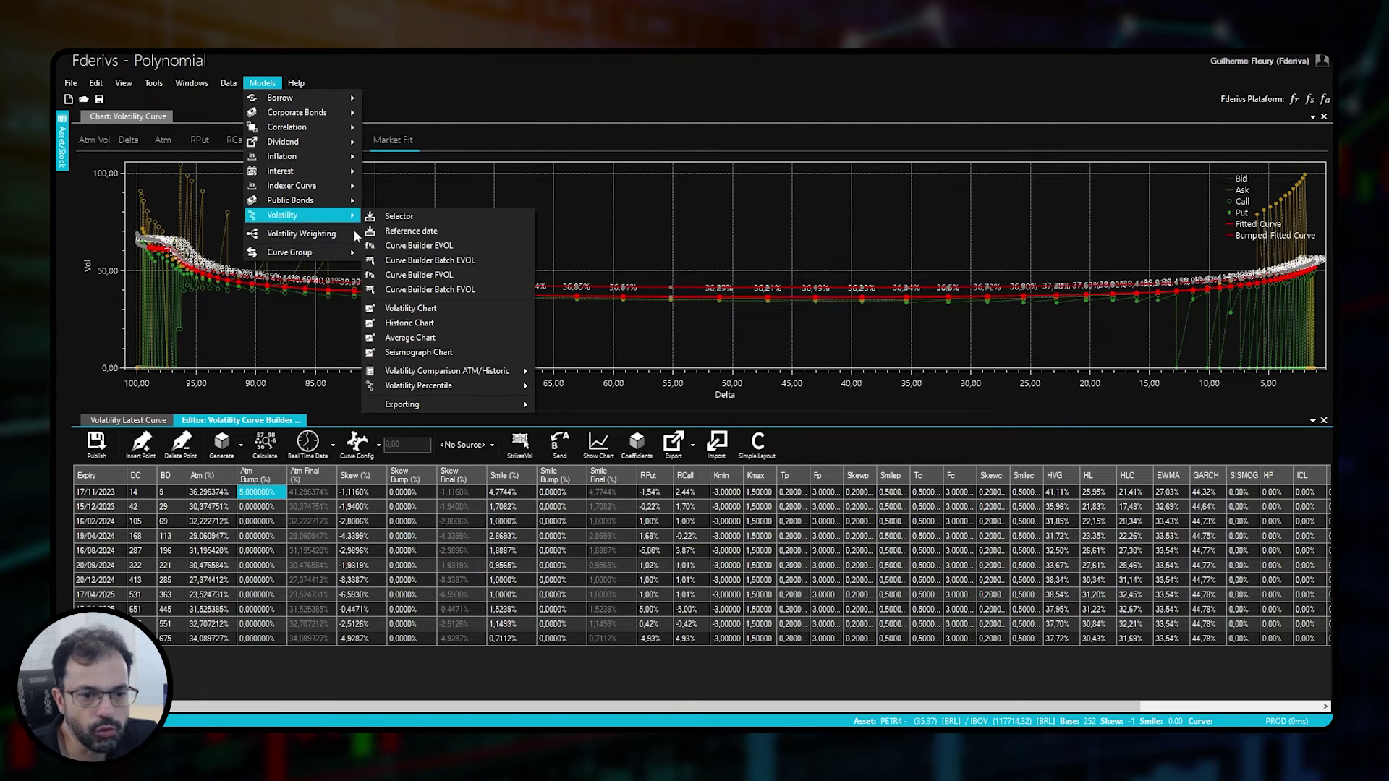
pyautogui.click(453, 353)
pyautogui.moveTo(389, 420); pyautogui.dragTo(716, 271)
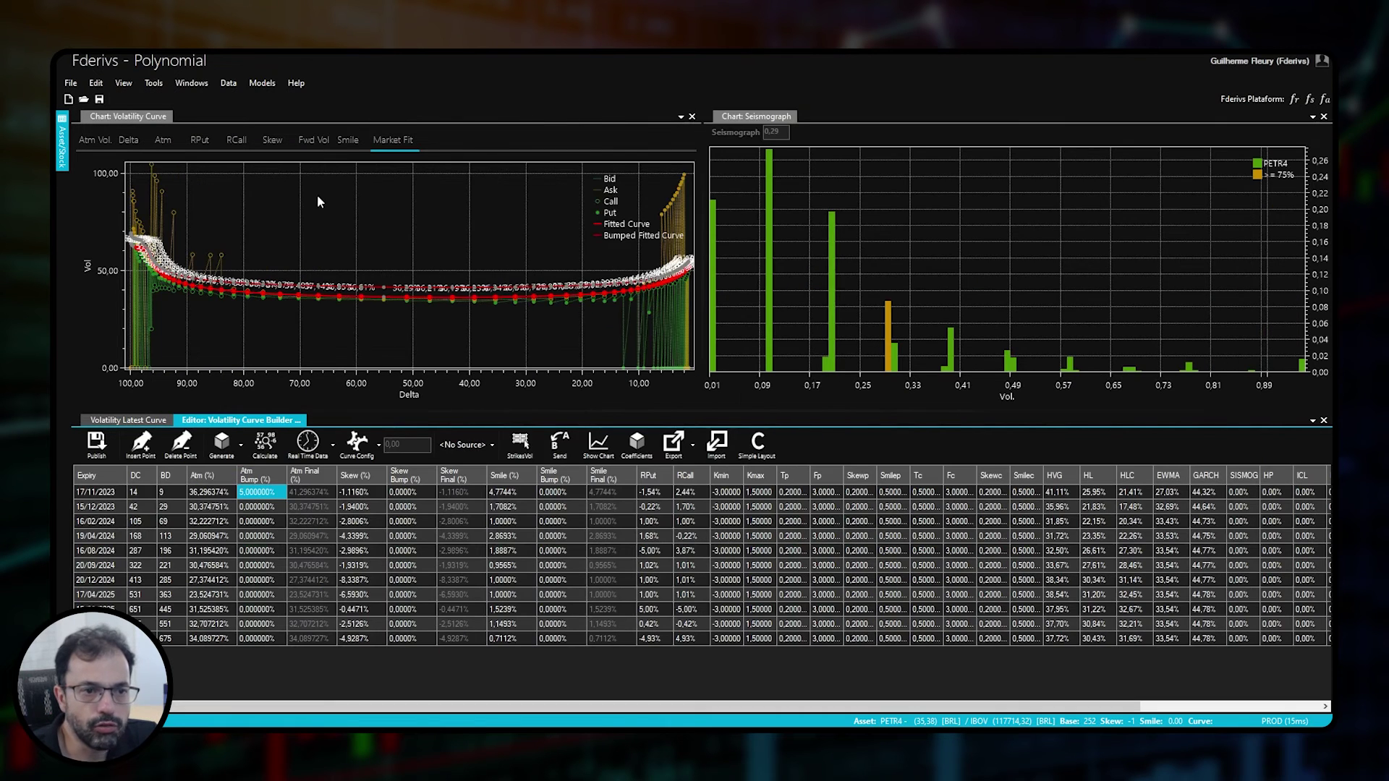
# Open the volatility Average Chart and dock it beside the curve builder editor, below the seismograph
pyautogui.click(262, 83)
pyautogui.moveTo(296, 215)
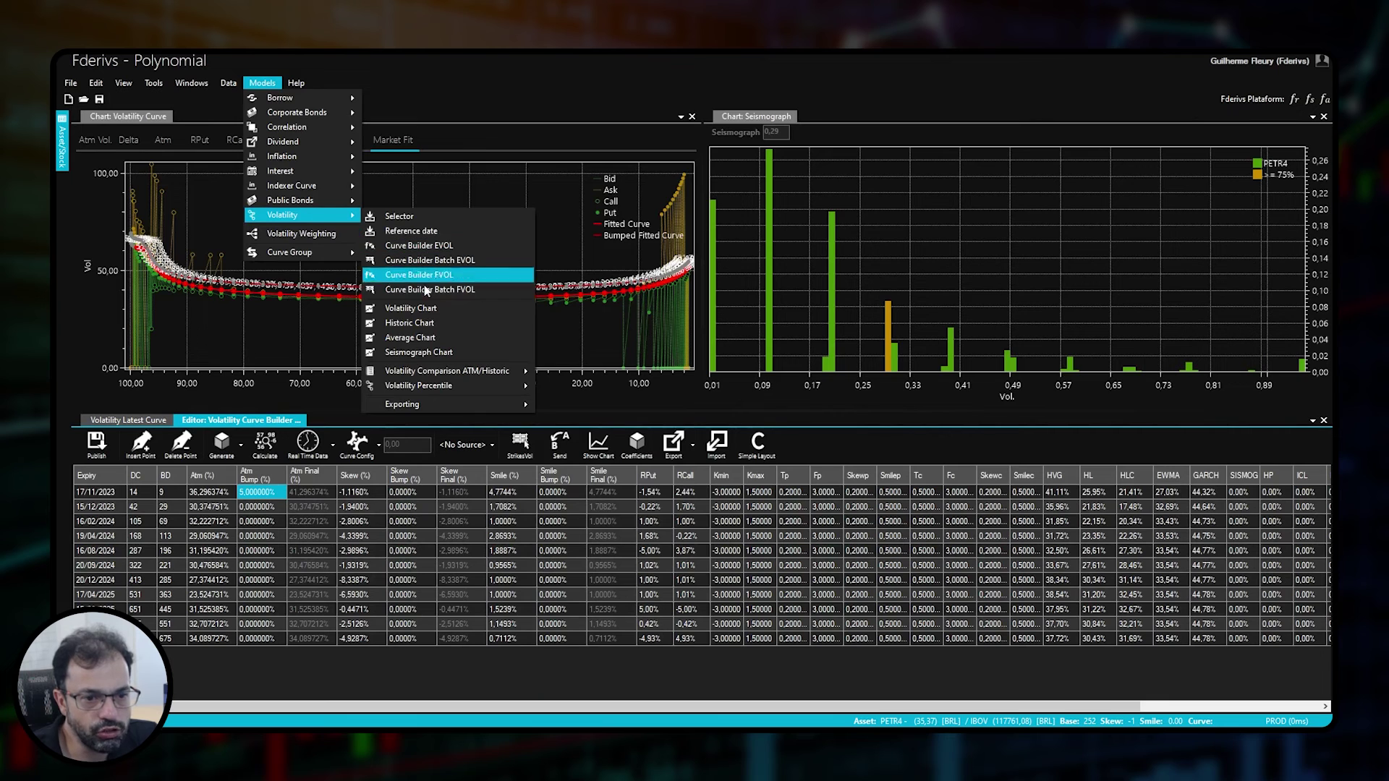
pyautogui.click(434, 338)
pyautogui.moveTo(405, 425); pyautogui.dragTo(727, 563)
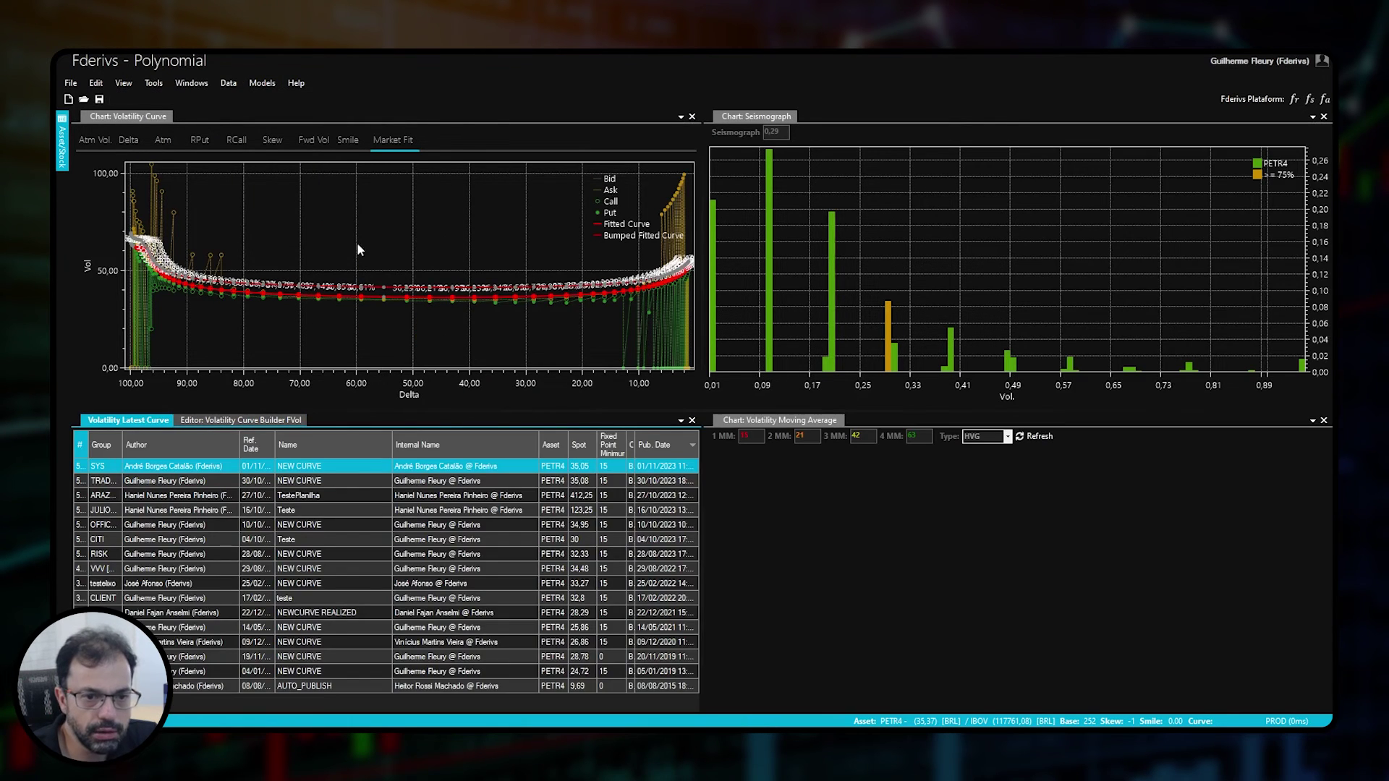
# Open the volatility Historic Chart and dock it in the same pane as the volatility curve chart
pyautogui.click(255, 87)
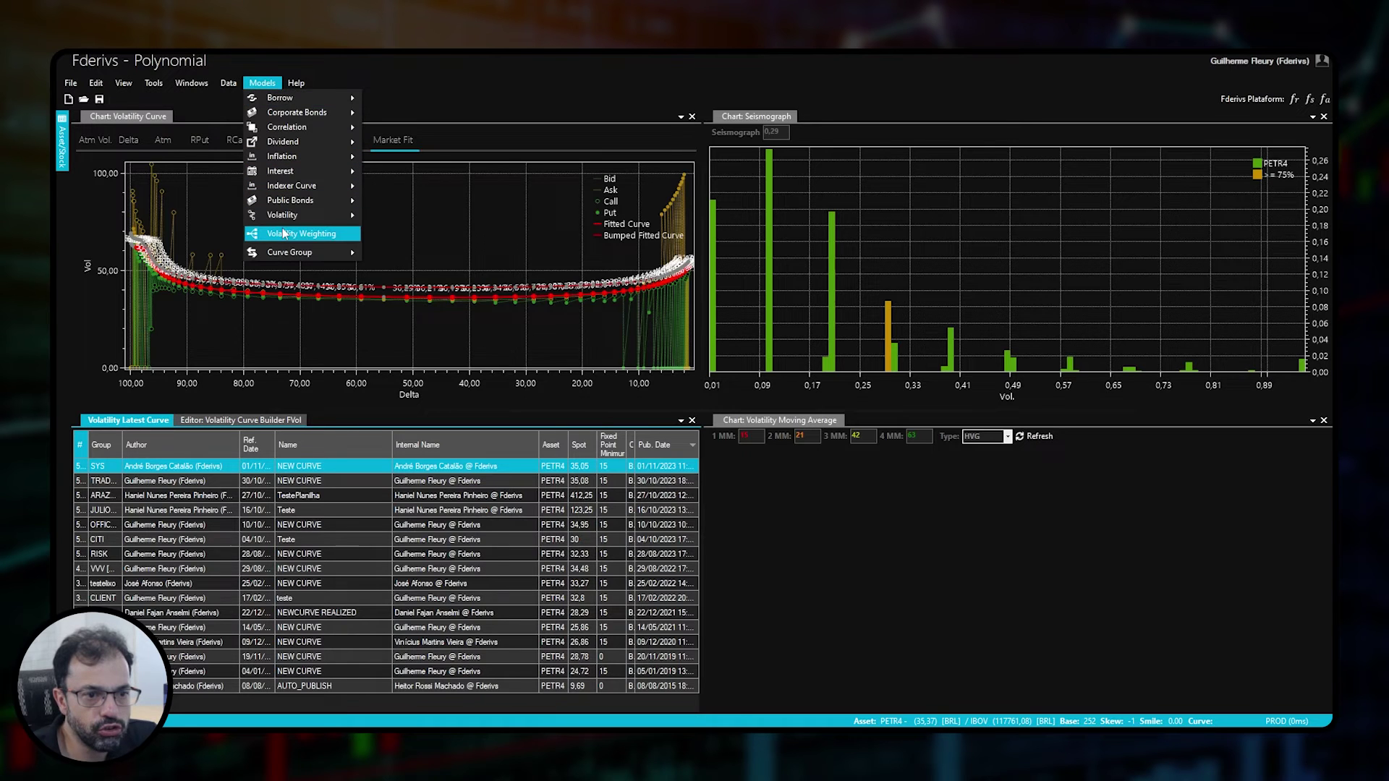
pyautogui.moveTo(297, 215)
pyautogui.click(507, 323)
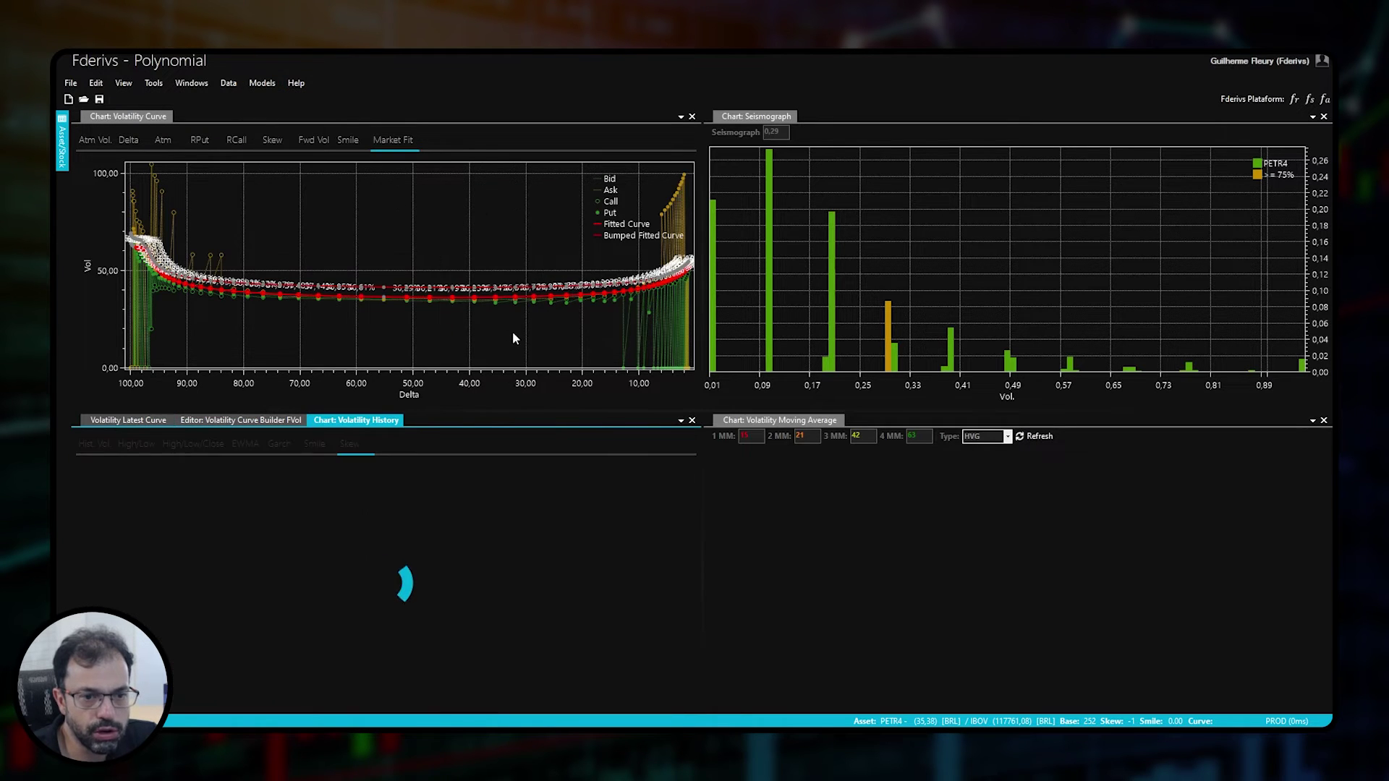
pyautogui.moveTo(391, 420); pyautogui.dragTo(396, 269)
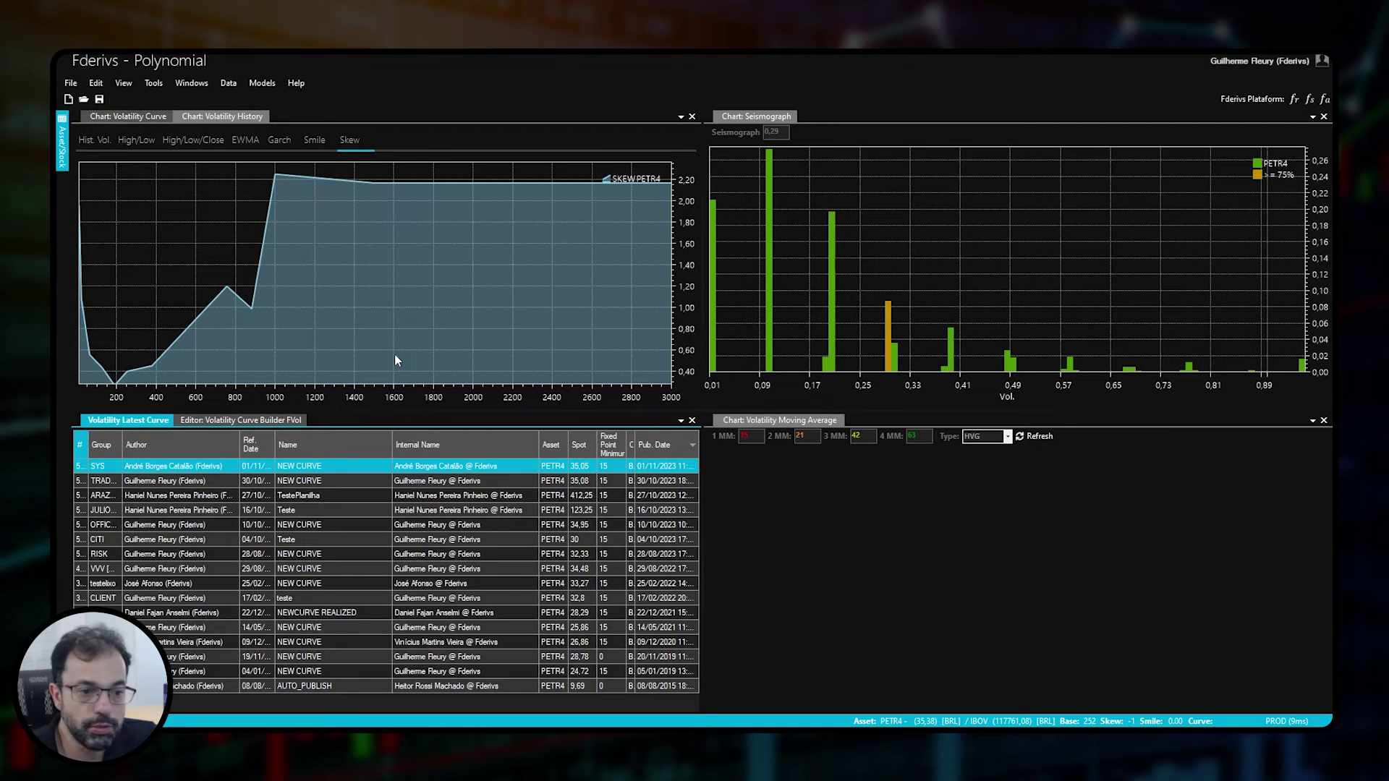
# Return to the curve builder editor and select PETR4 from the asset list to load its moving average chart
pyautogui.click(273, 422)
pyautogui.click(63, 148)
pyautogui.write('pe')
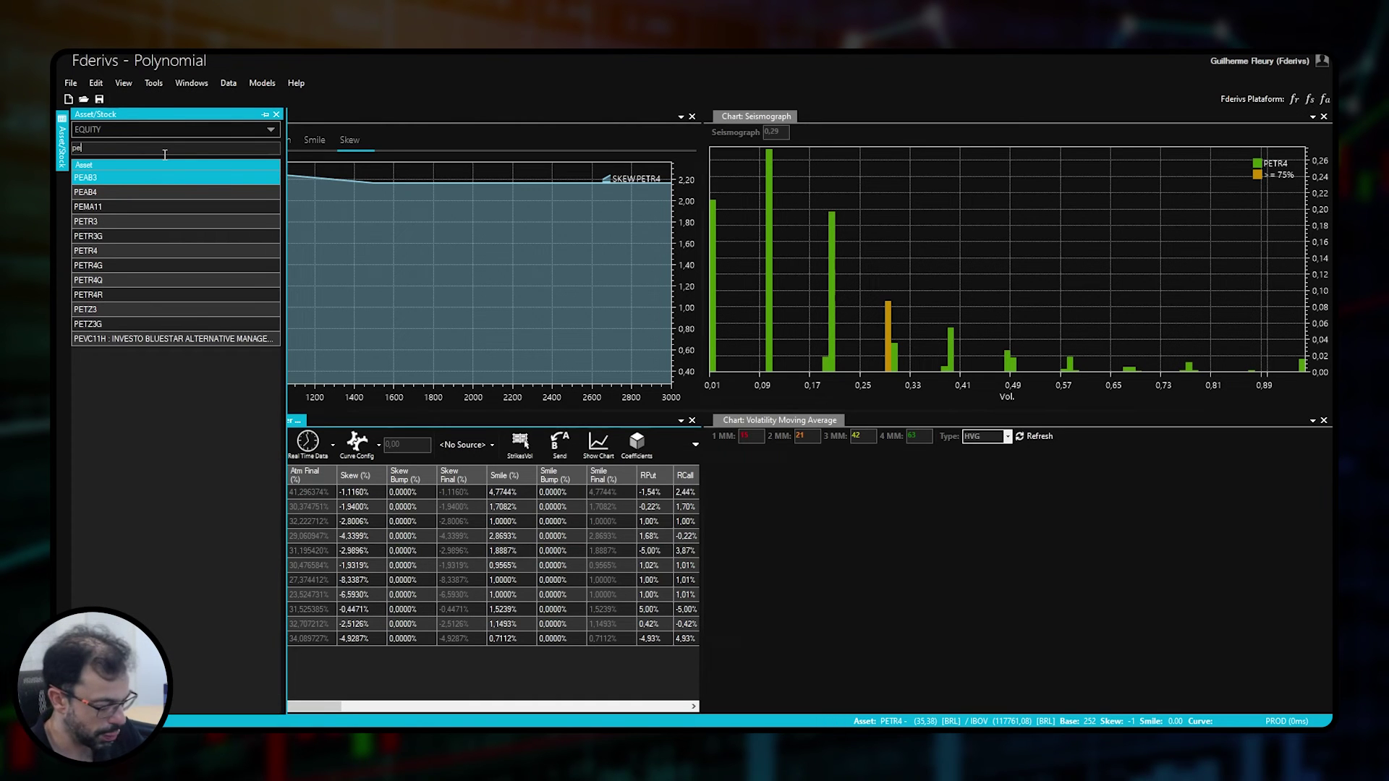
pyautogui.write('t')
pyautogui.click(149, 206)
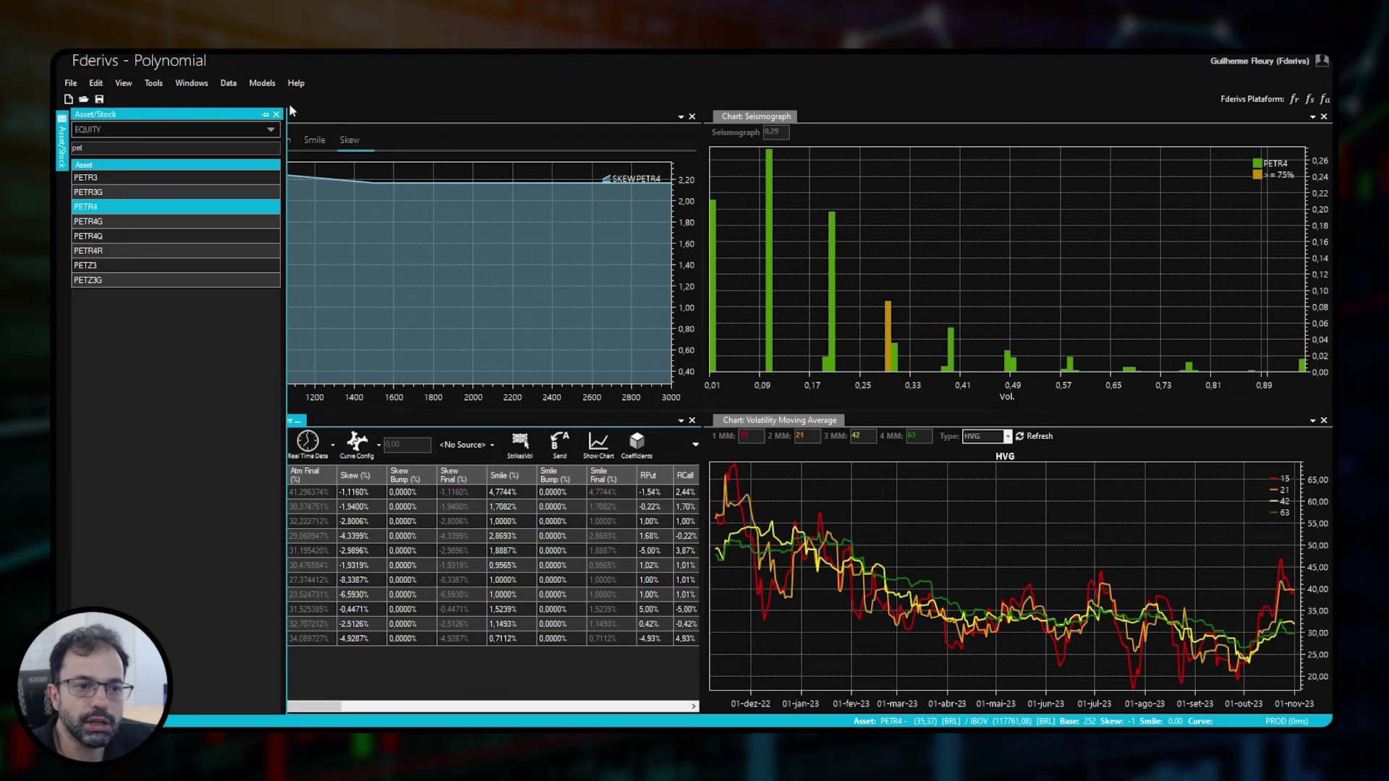
pyautogui.click(264, 115)
pyautogui.click(254, 115)
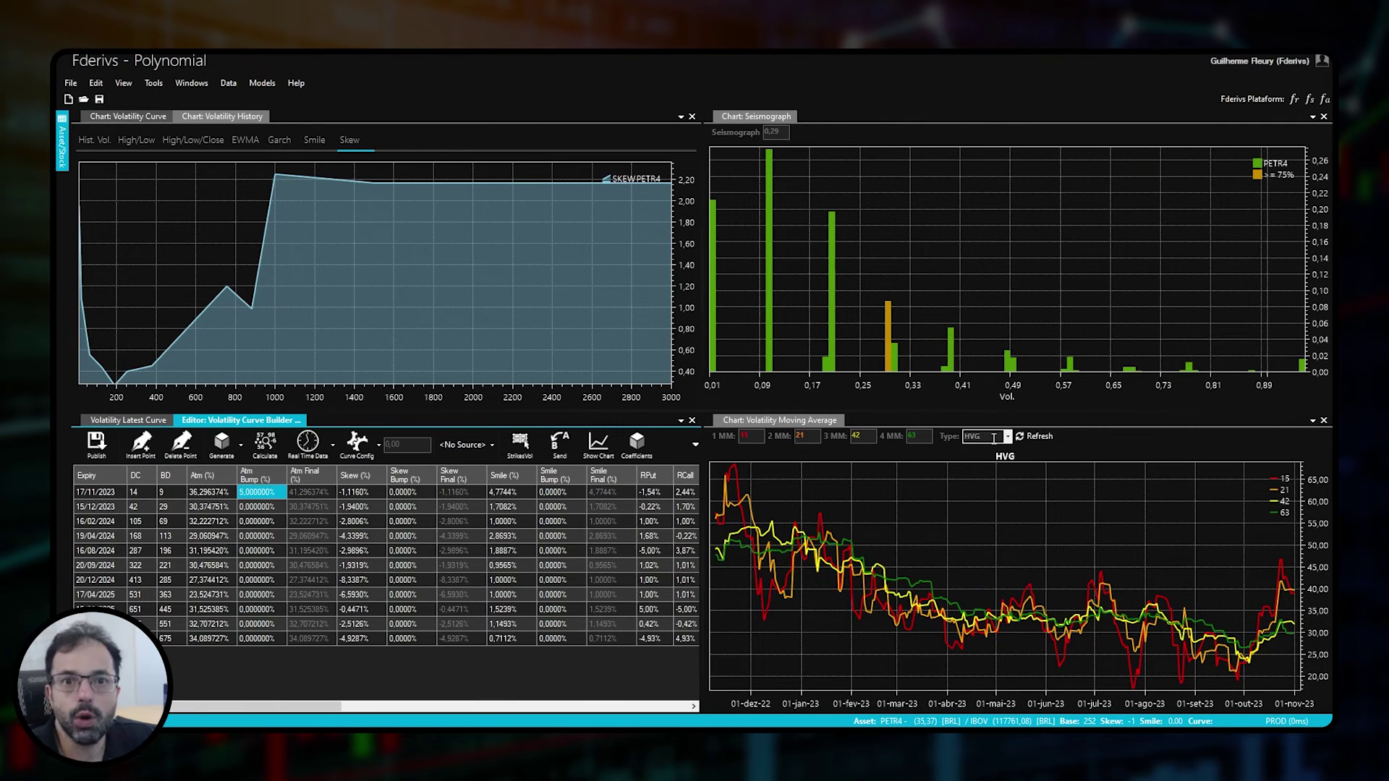
# Point out the moving average periods and switch the moving average chart's type to HL
pyautogui.click(751, 436)
pyautogui.click(800, 436)
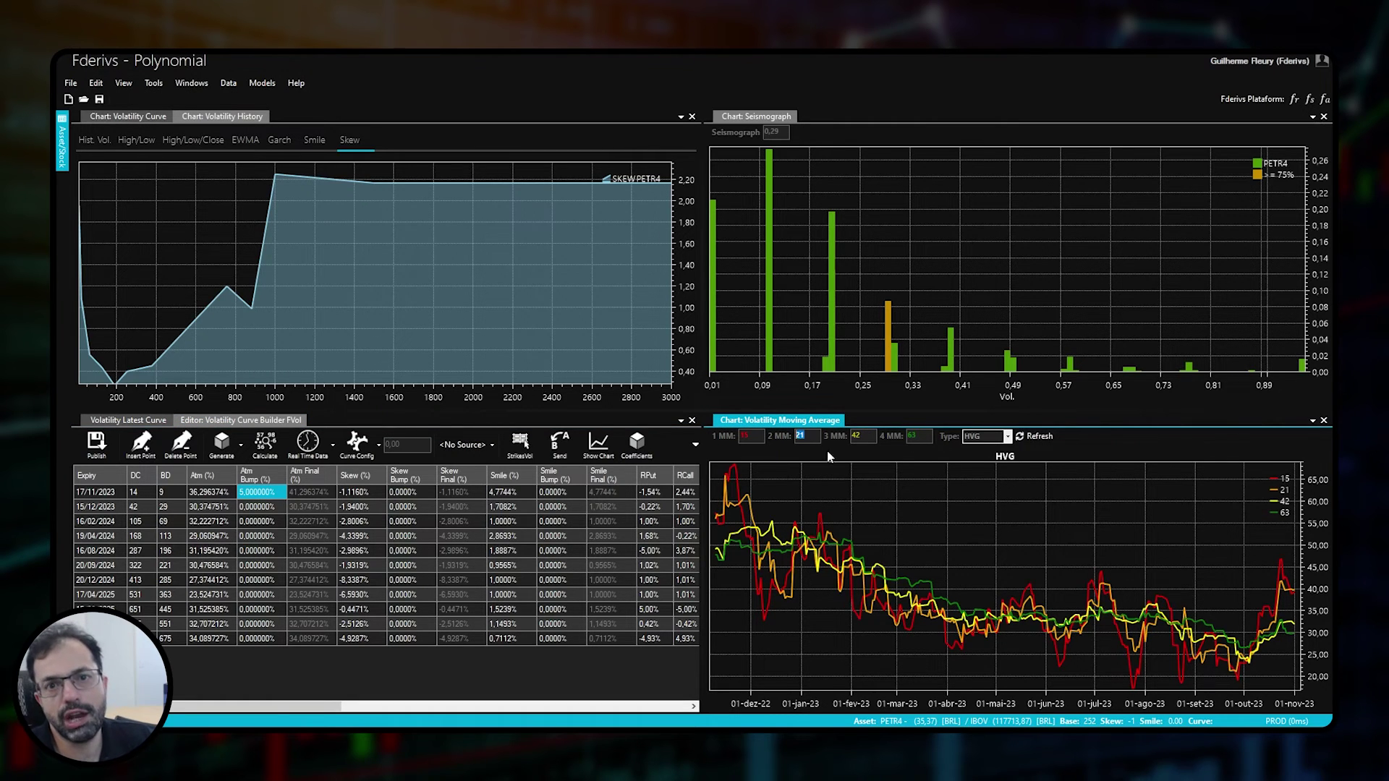
pyautogui.click(1007, 442)
pyautogui.click(983, 459)
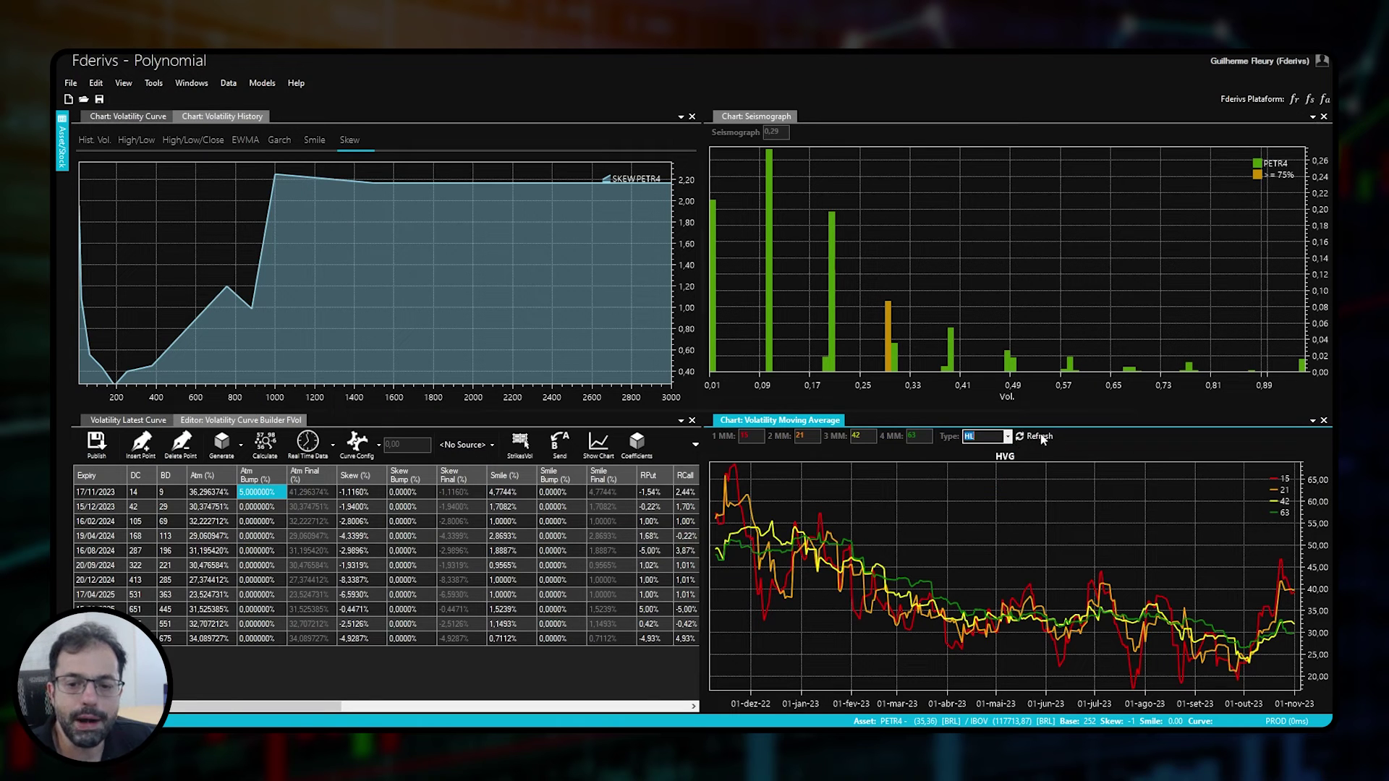
# Review the HVG to GARCH volatilities and the methodology, vertices and borrow rate of each expiry in the curve table
pyautogui.moveTo(190, 705); pyautogui.dragTo(570, 668)
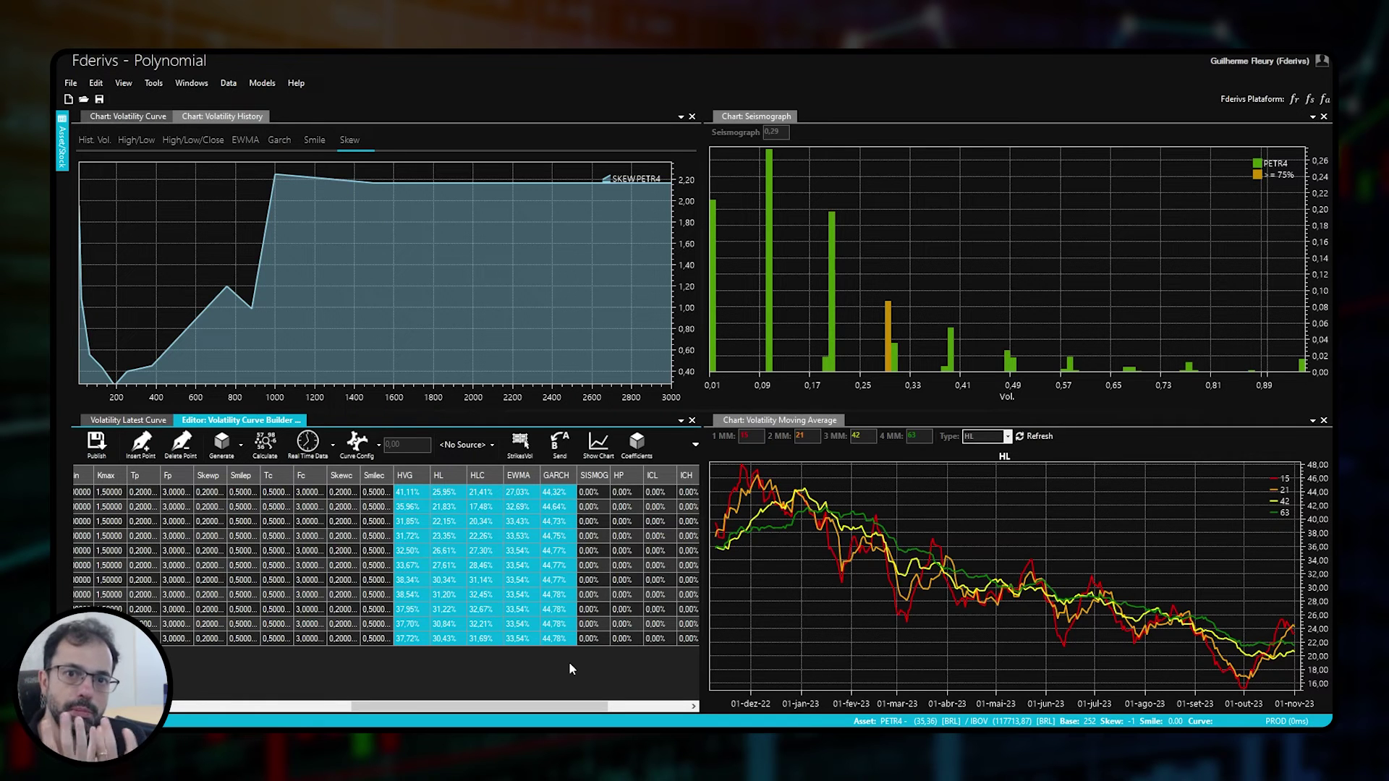
pyautogui.click(407, 595)
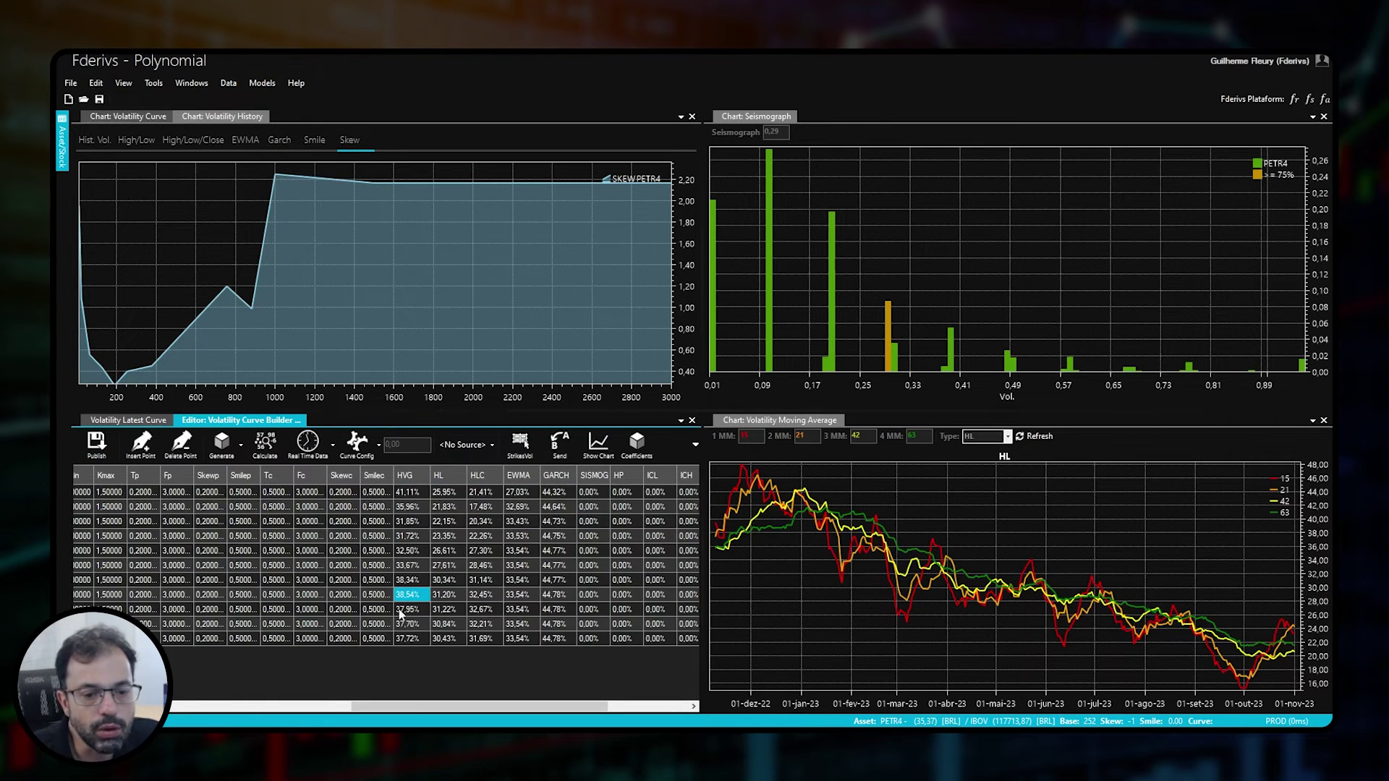
pyautogui.moveTo(372, 706); pyautogui.dragTo(453, 706)
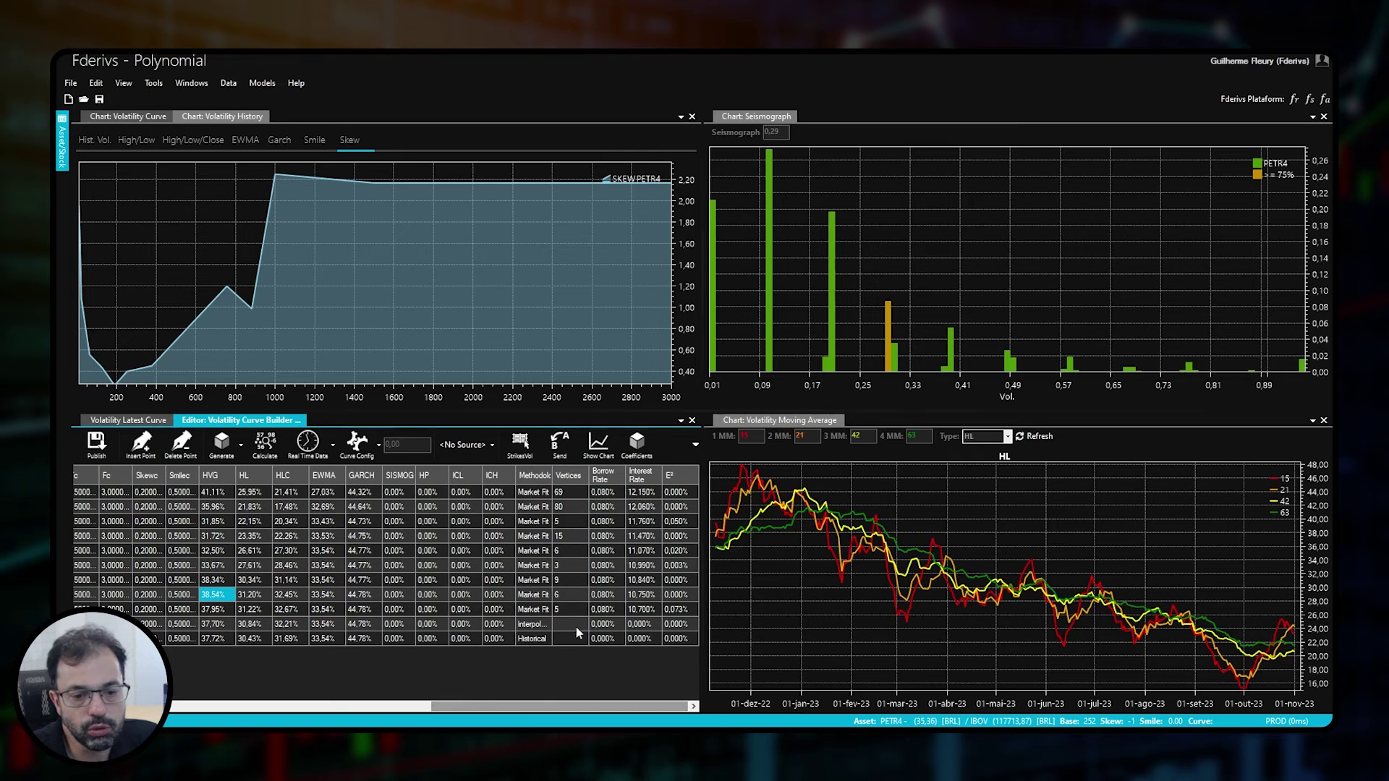
pyautogui.click(535, 609)
pyautogui.moveTo(581, 616); pyautogui.dragTo(612, 494)
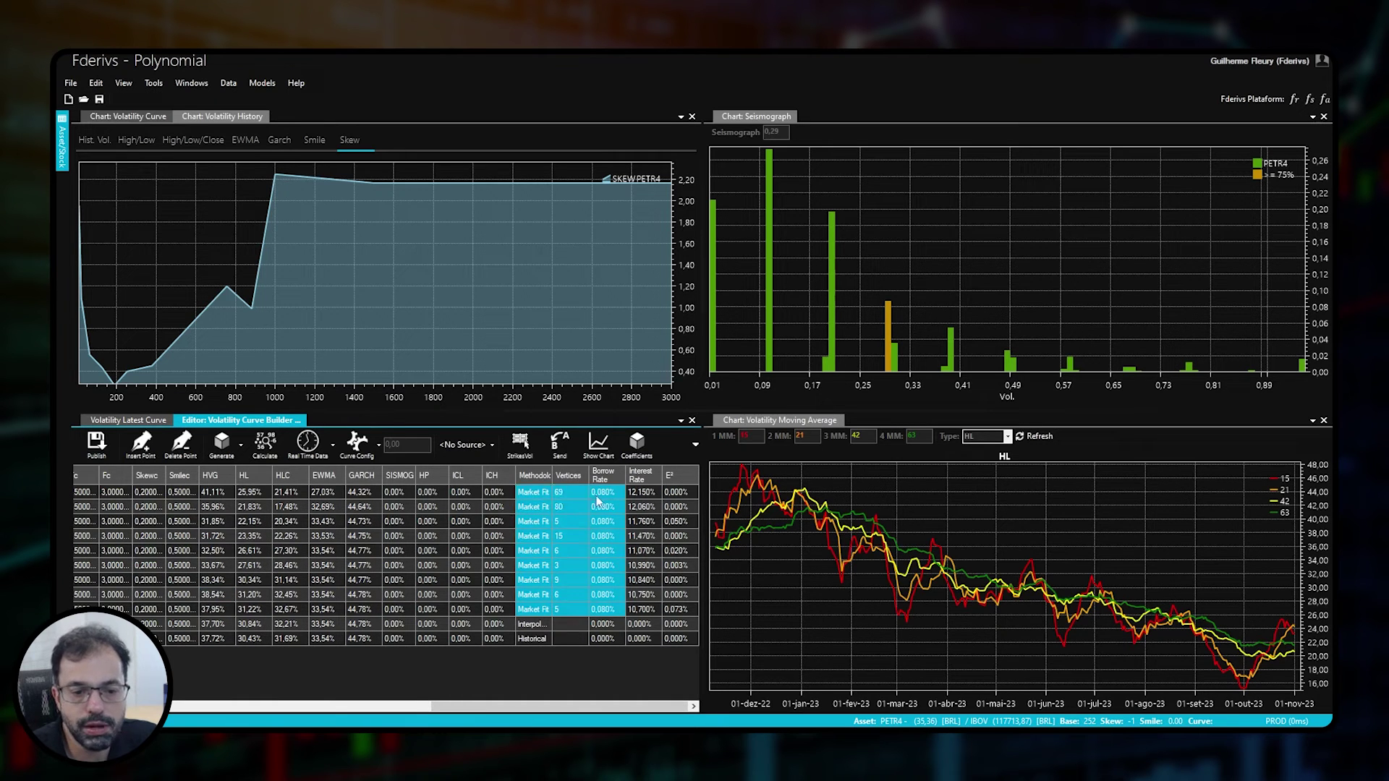
pyautogui.click(532, 624)
pyautogui.click(533, 638)
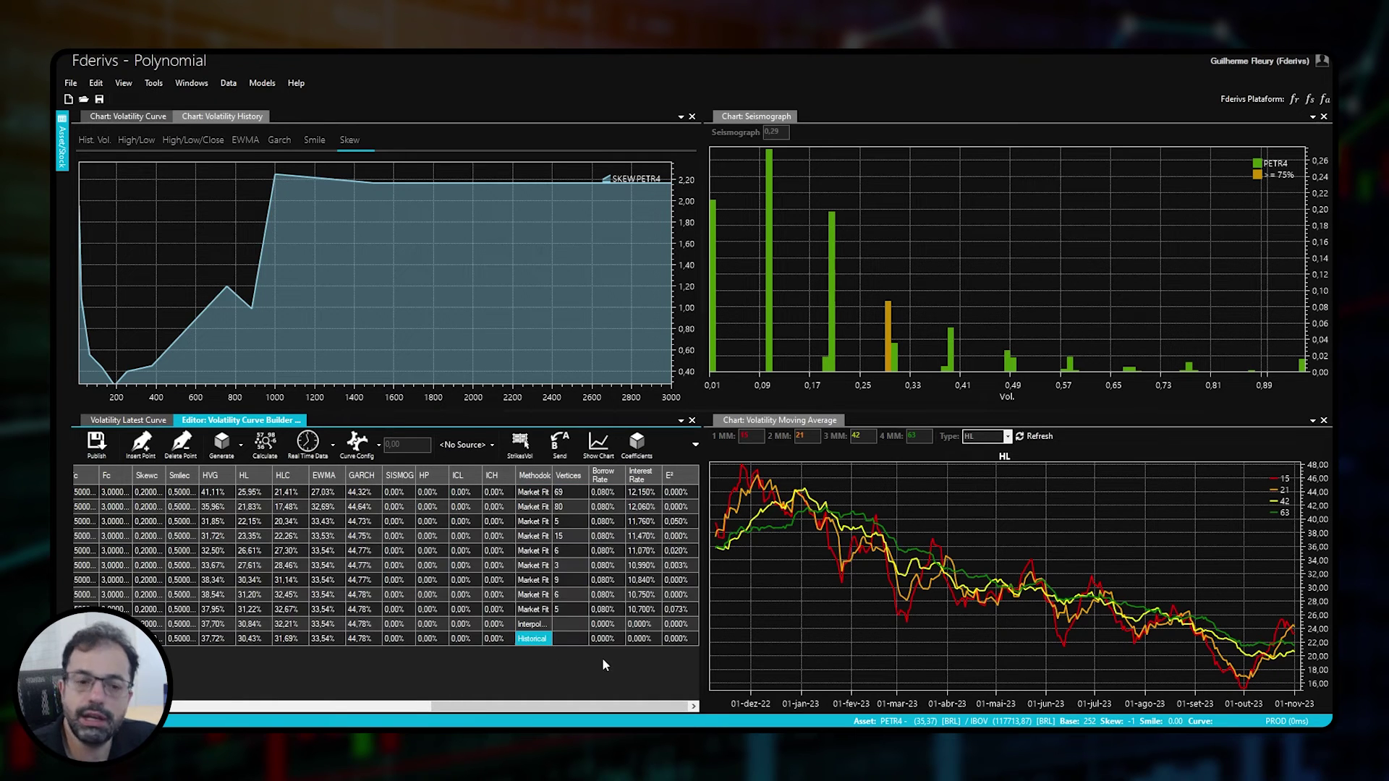
pyautogui.click(337, 707)
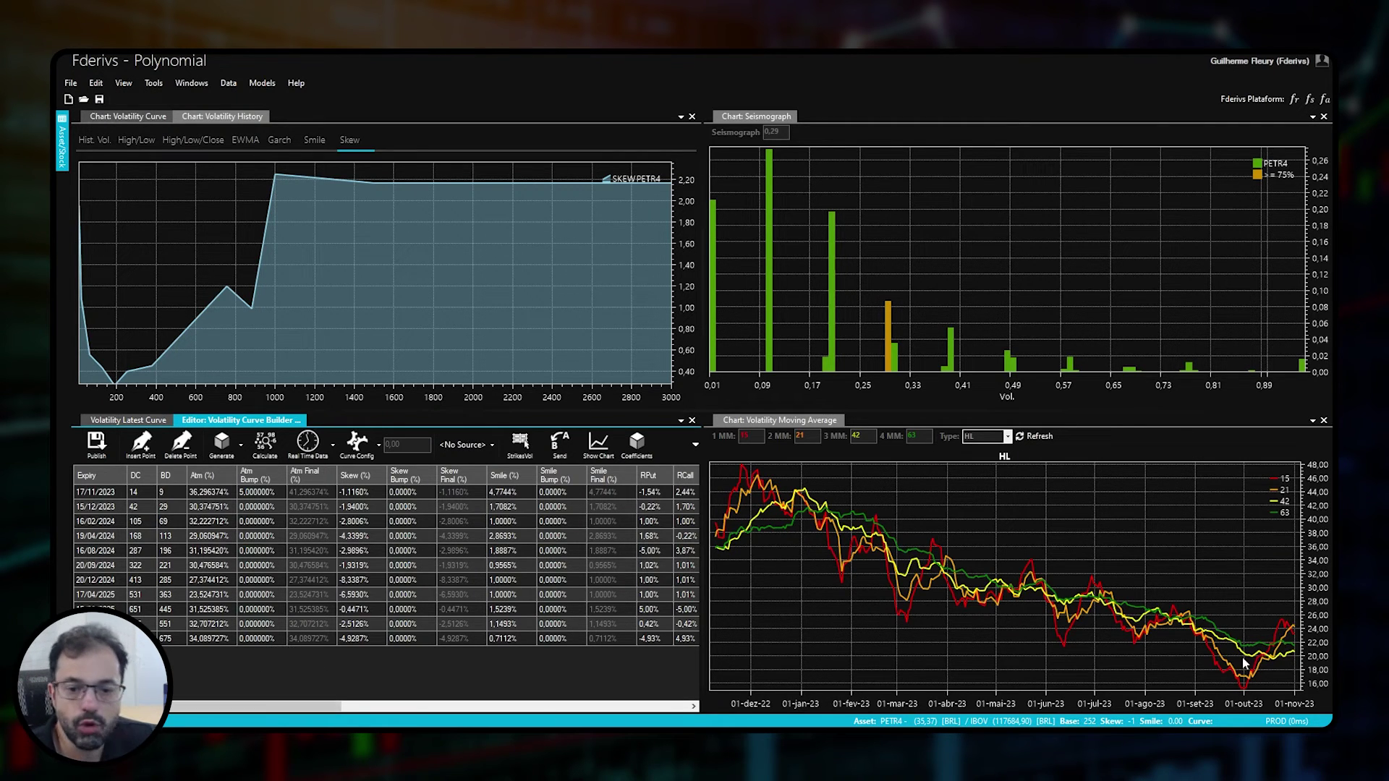
# Show the moving average chart for the HLC, SKEW and SMILE types in turn, ending on SMILE
pyautogui.click(1007, 436)
pyautogui.click(983, 459)
pyautogui.click(1039, 436)
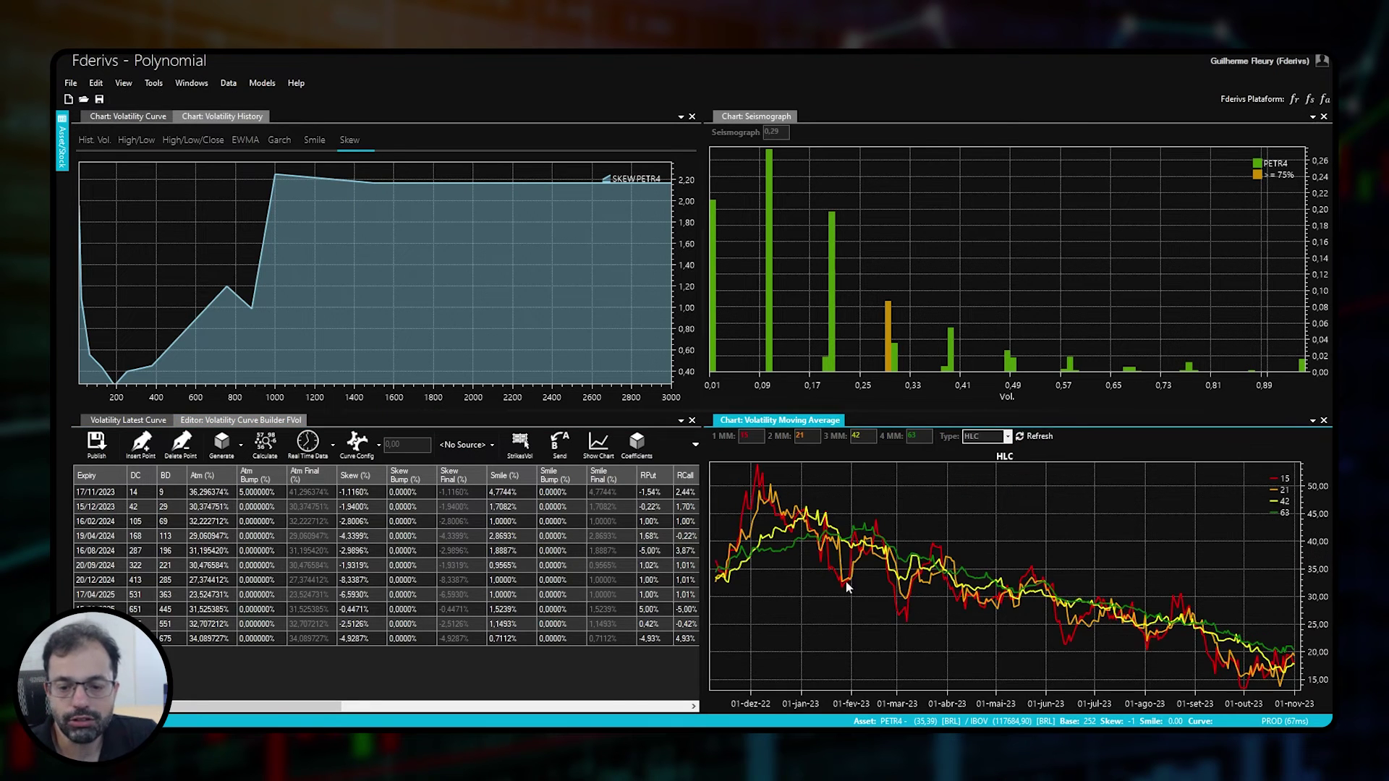
pyautogui.click(1007, 437)
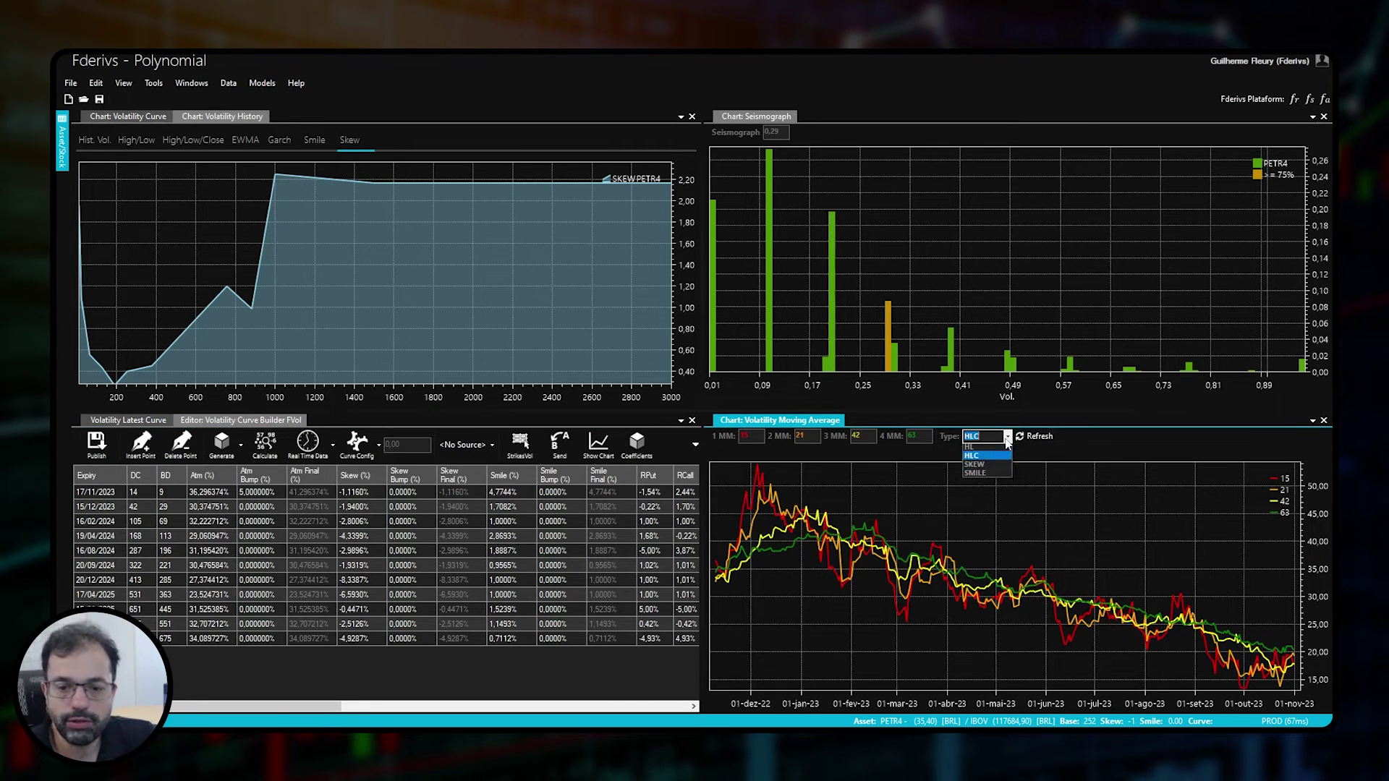
pyautogui.click(988, 471)
pyautogui.click(1039, 436)
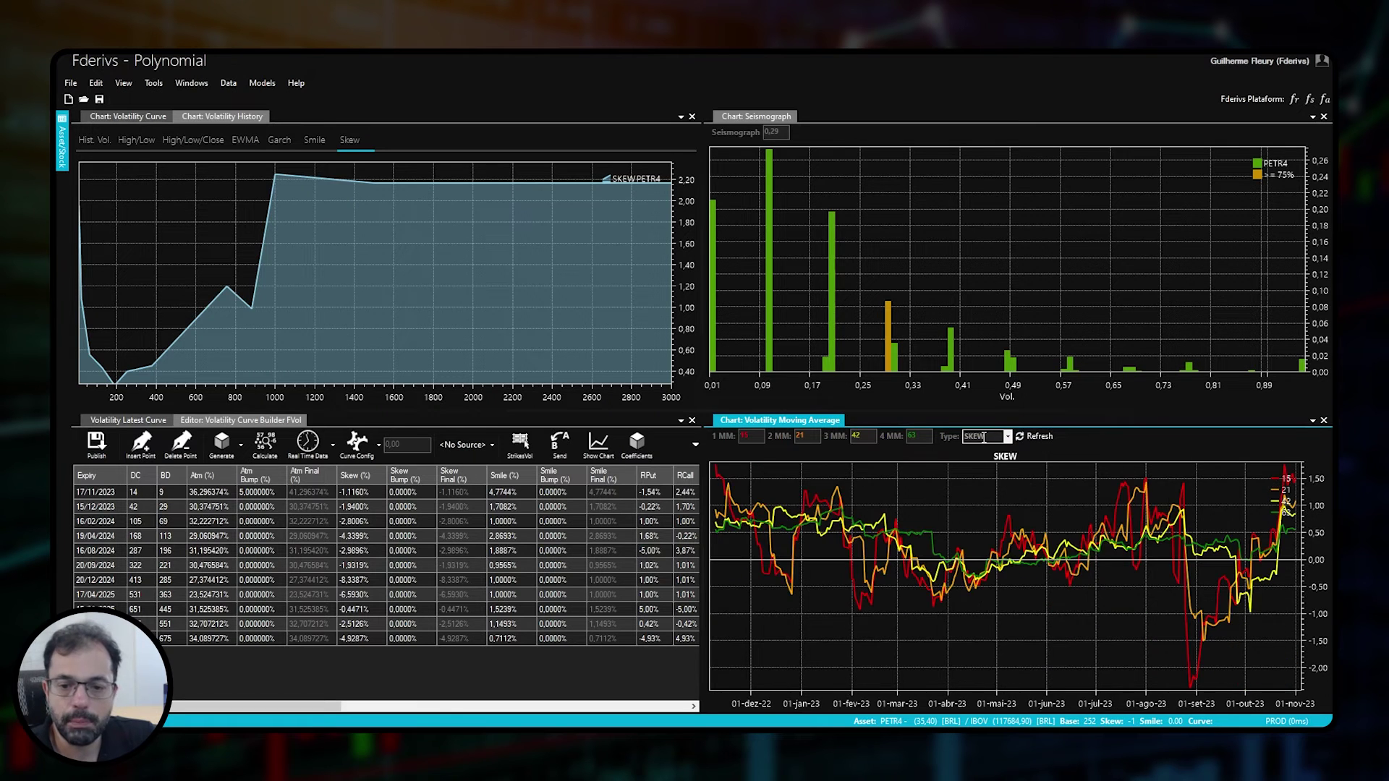
pyautogui.click(1007, 436)
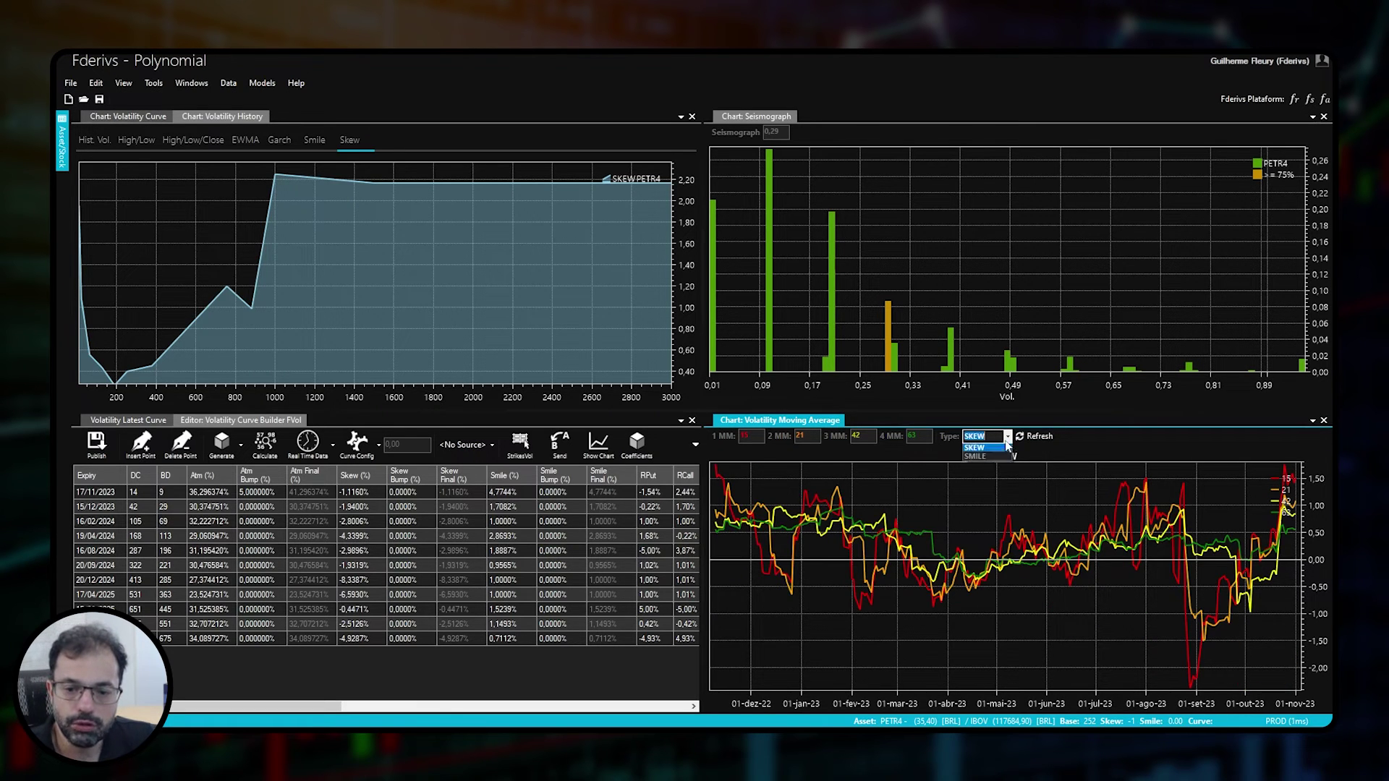
pyautogui.click(982, 485)
pyautogui.click(1039, 436)
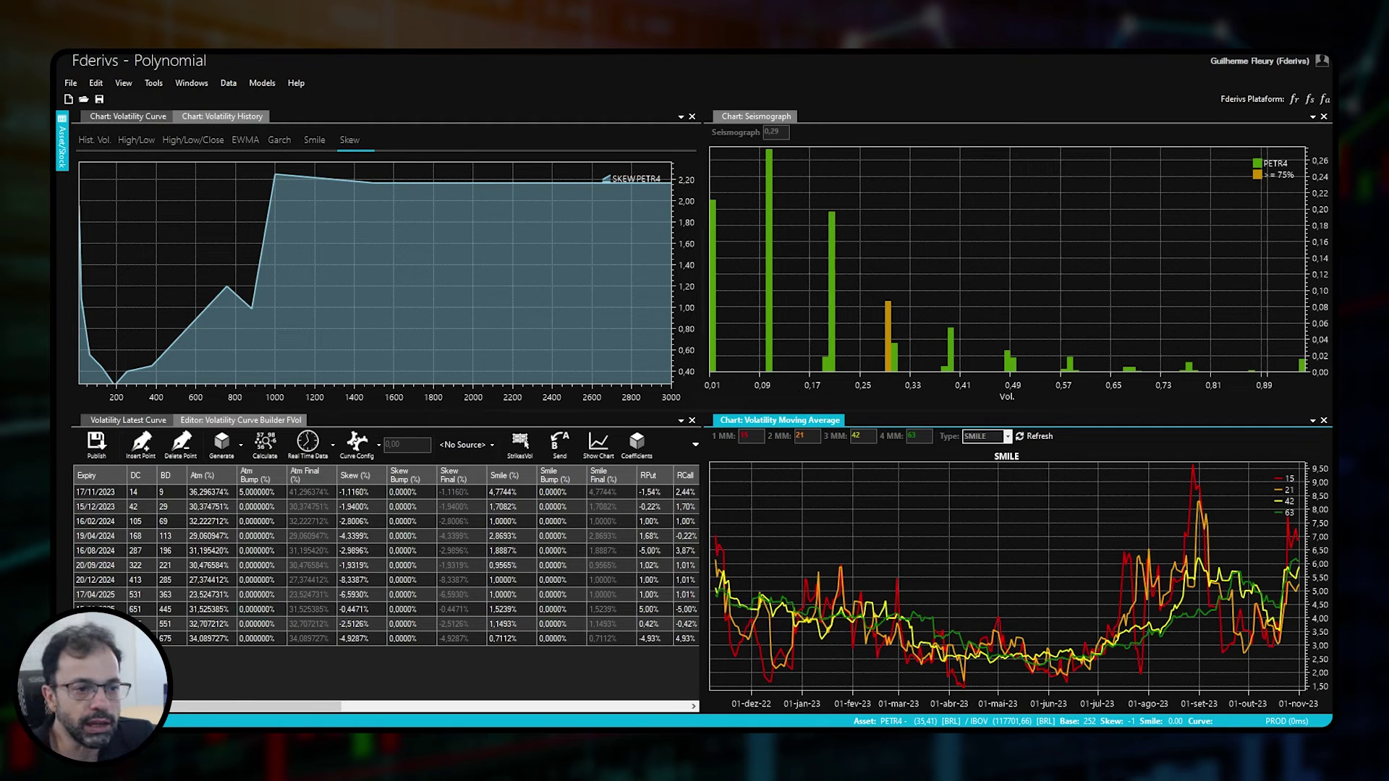
# Compare the Hist. Vol, High/Low, EWMA, Garch, Smile and Skew views of the volatility history chart with the curve table's historical columns
pyautogui.click(94, 142)
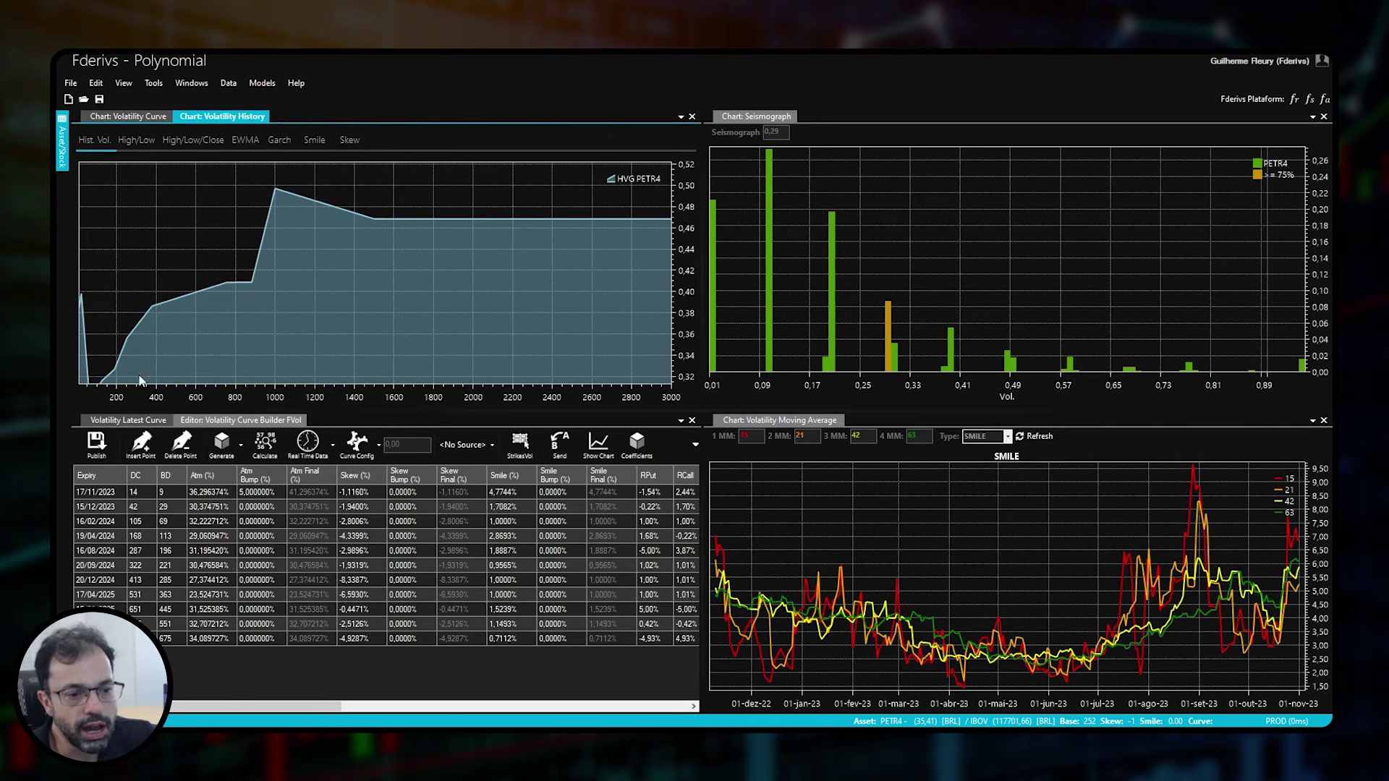
pyautogui.moveTo(305, 710); pyautogui.dragTo(602, 714)
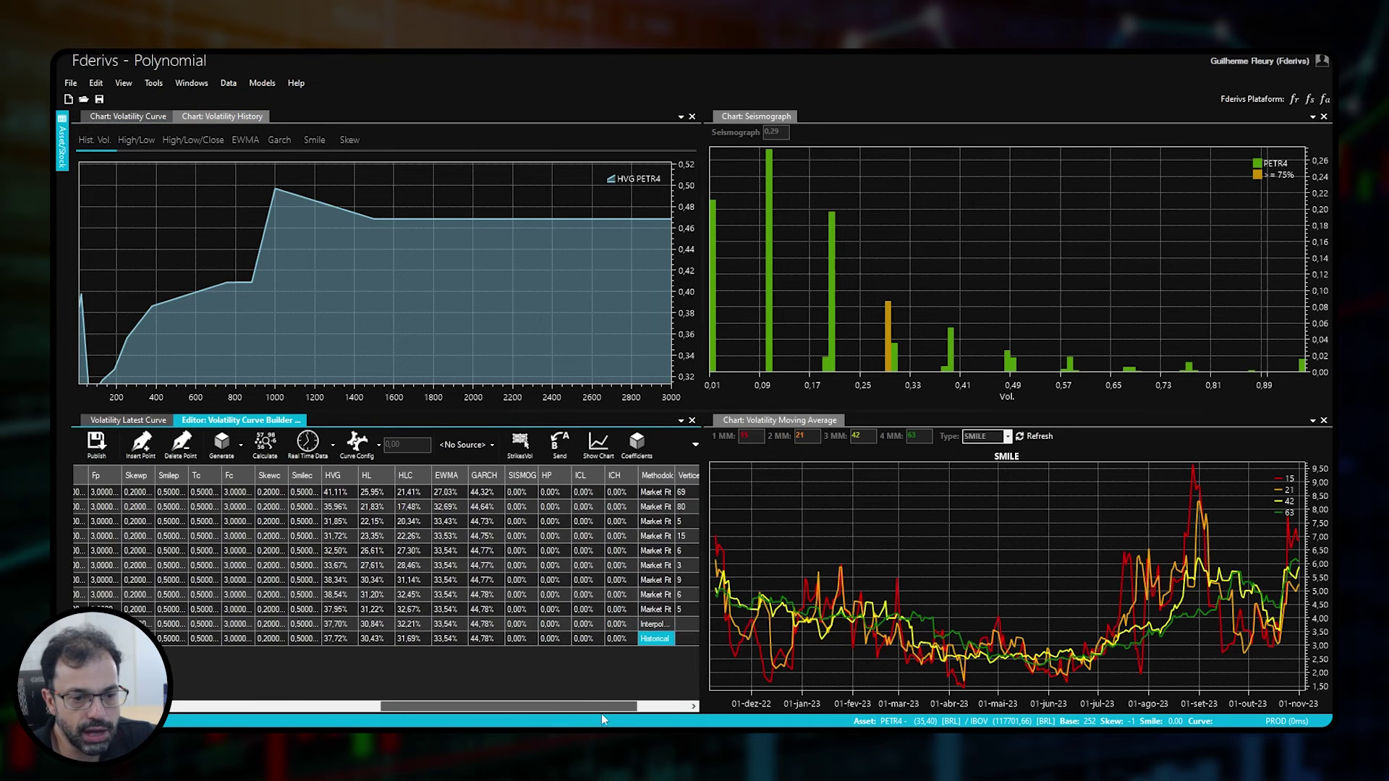
pyautogui.click(138, 140)
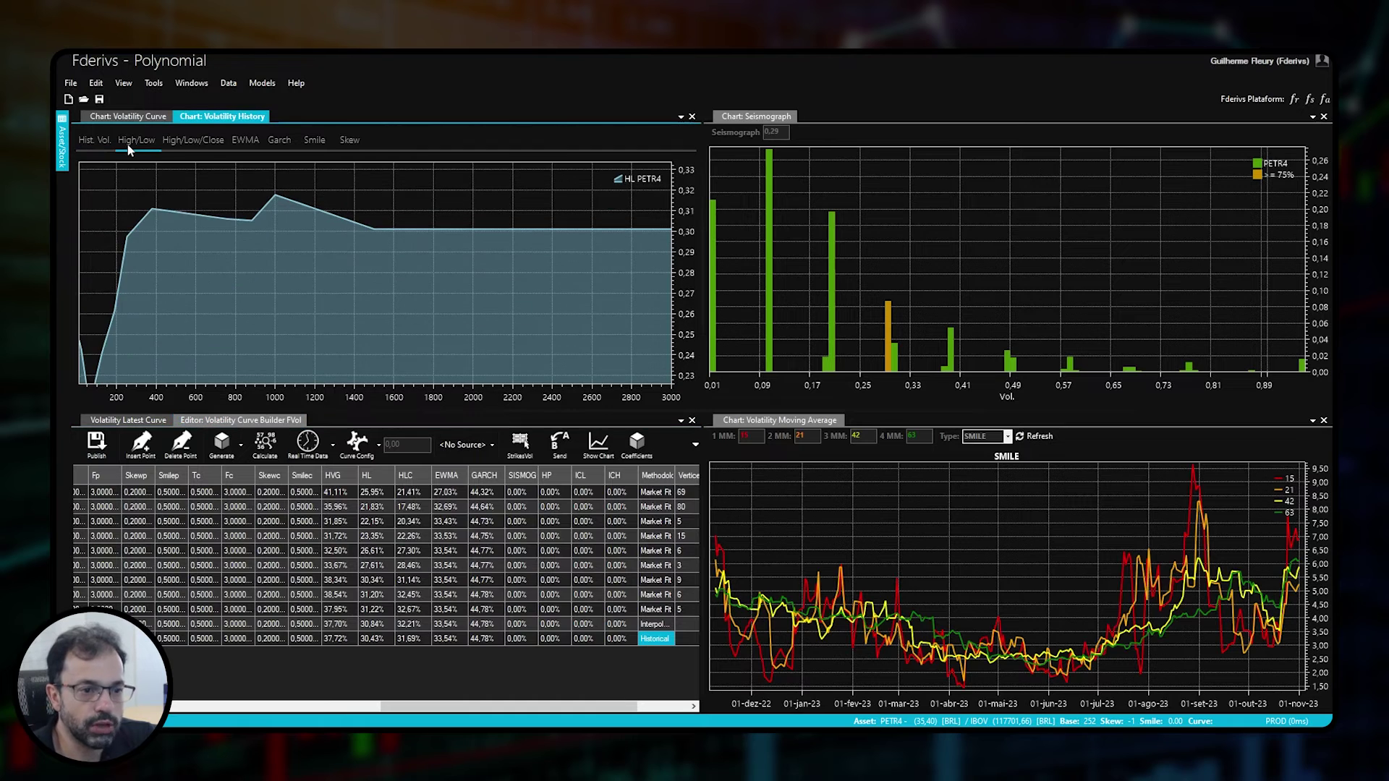
pyautogui.click(246, 141)
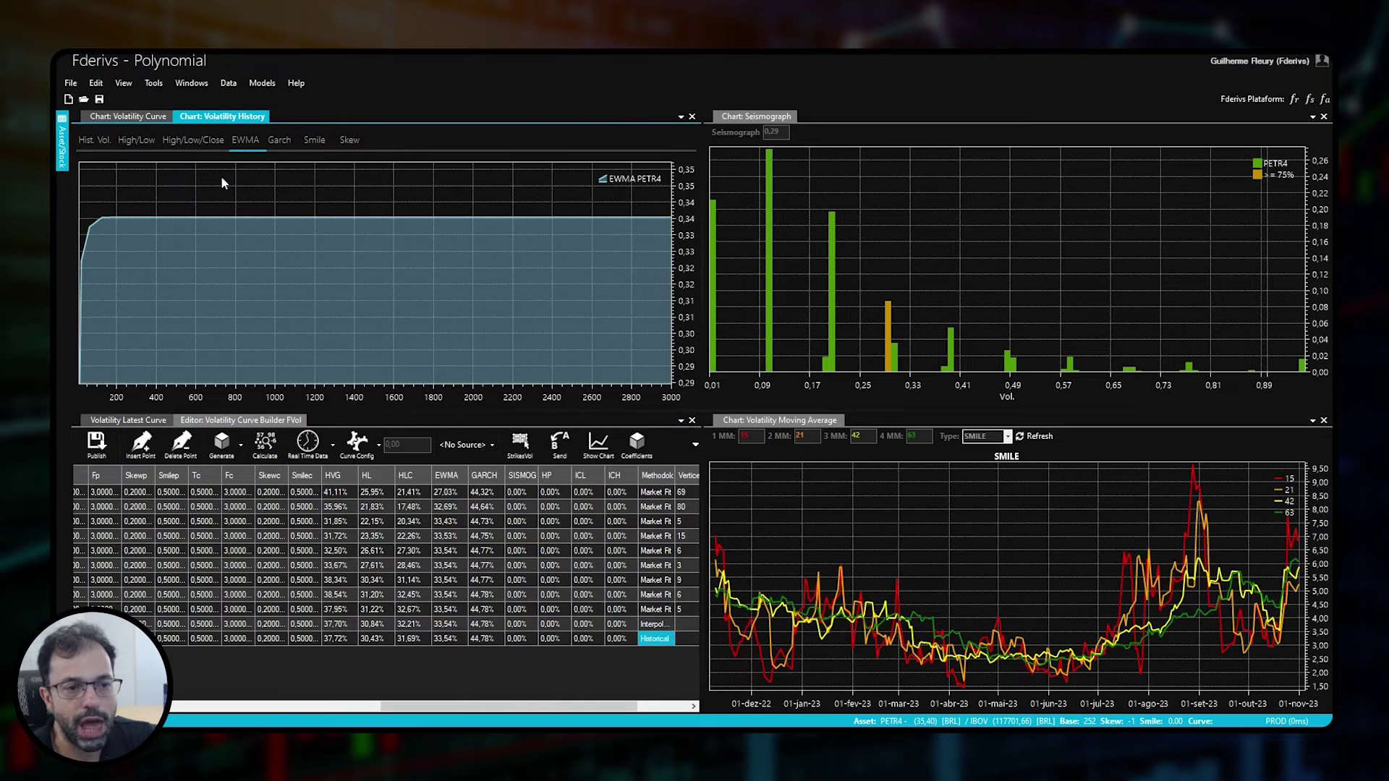
pyautogui.click(279, 141)
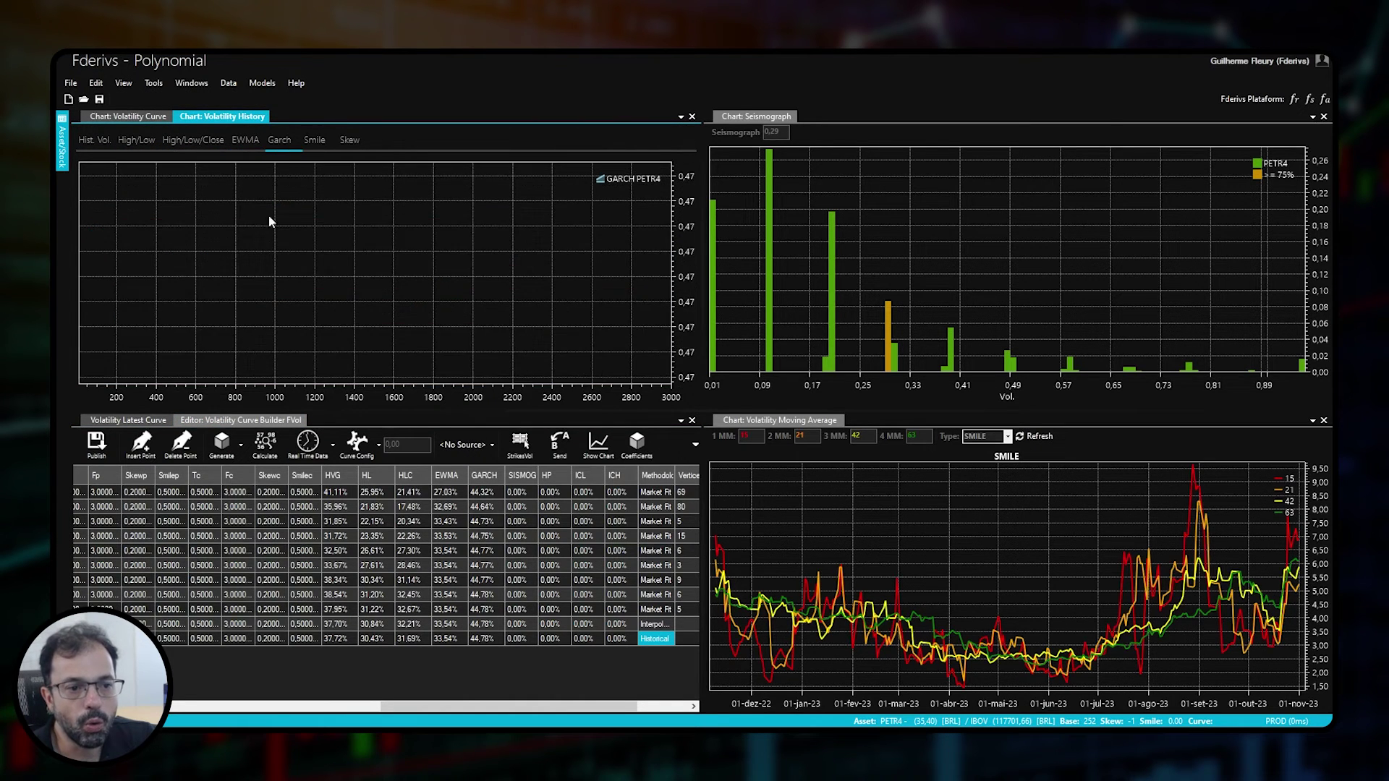
pyautogui.click(316, 142)
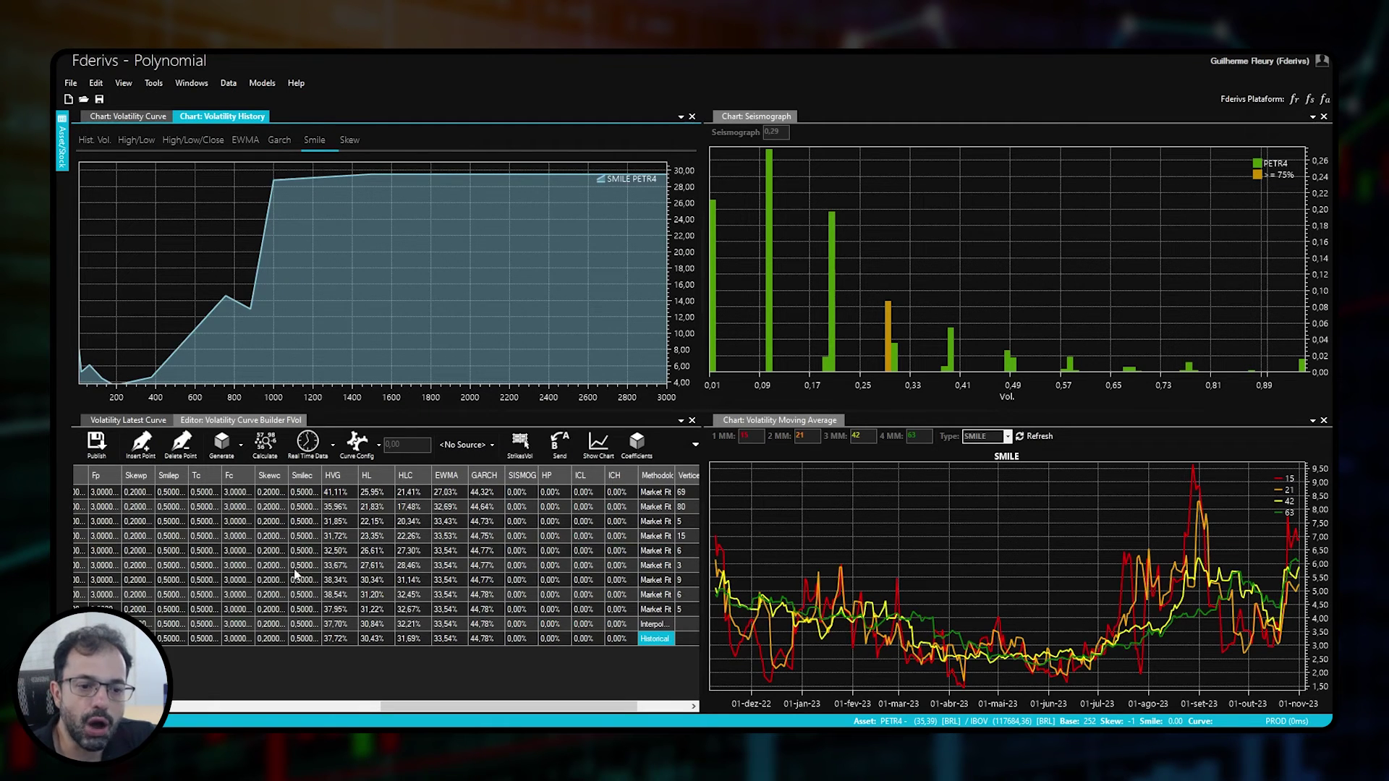
pyautogui.click(349, 140)
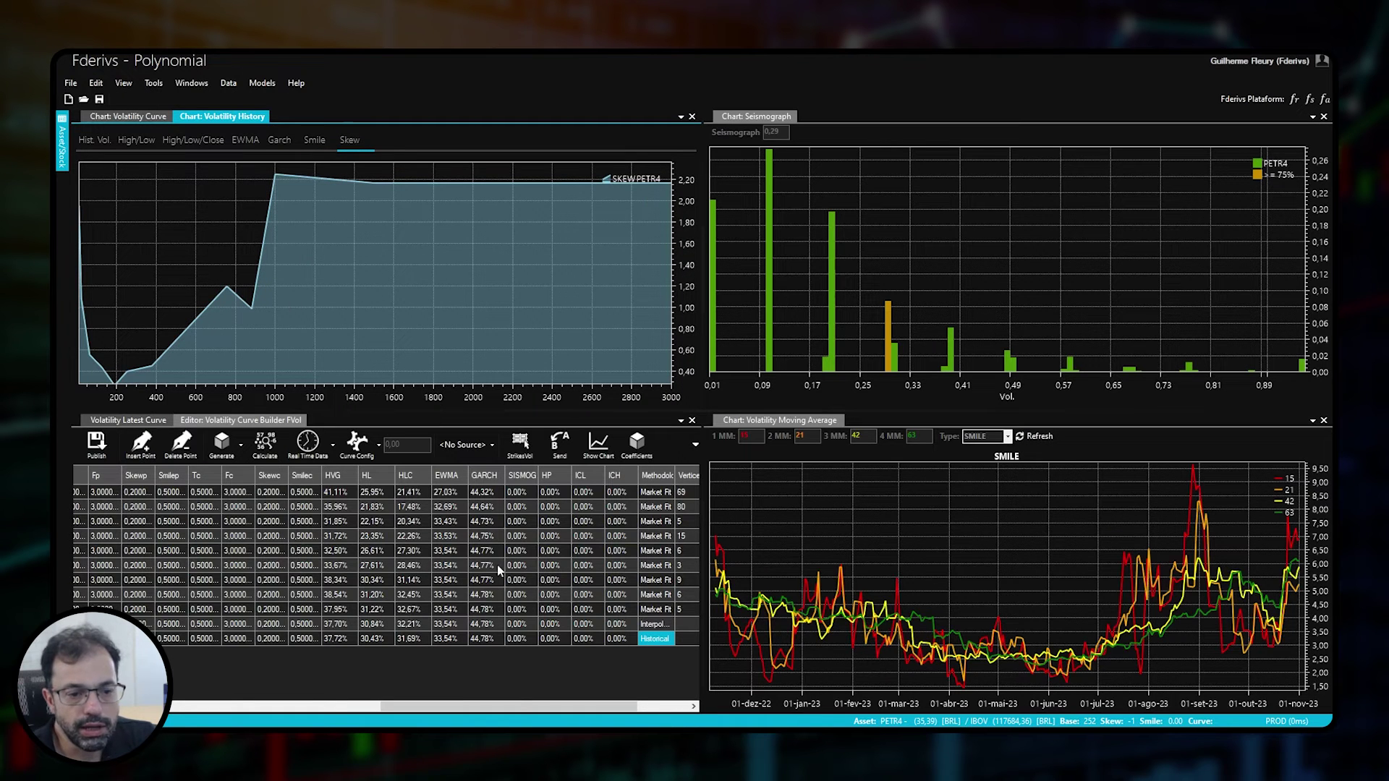
pyautogui.moveTo(484, 706); pyautogui.dragTo(177, 704)
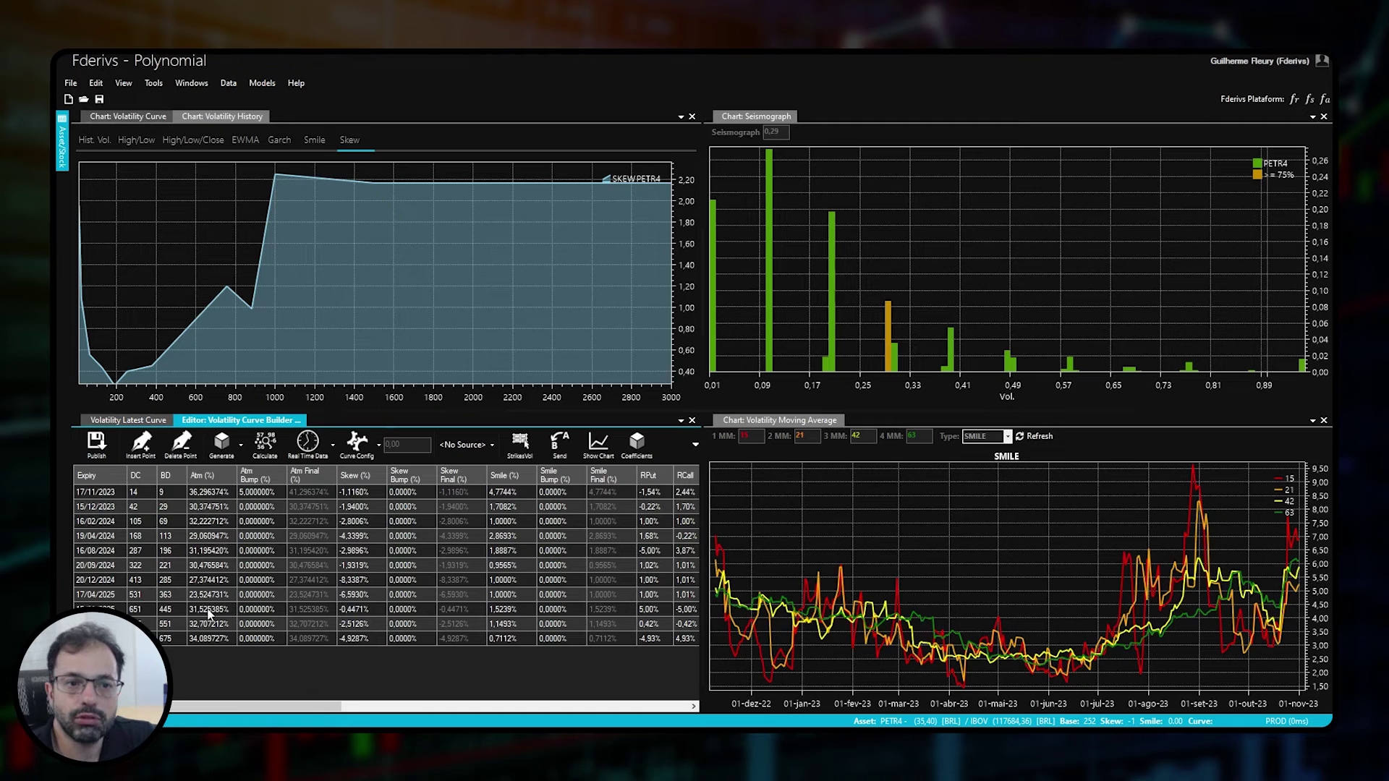
# View the volatility curve chart of the 17/11/2023 expiry as Atm Vol and as Market Fit
pyautogui.click(128, 116)
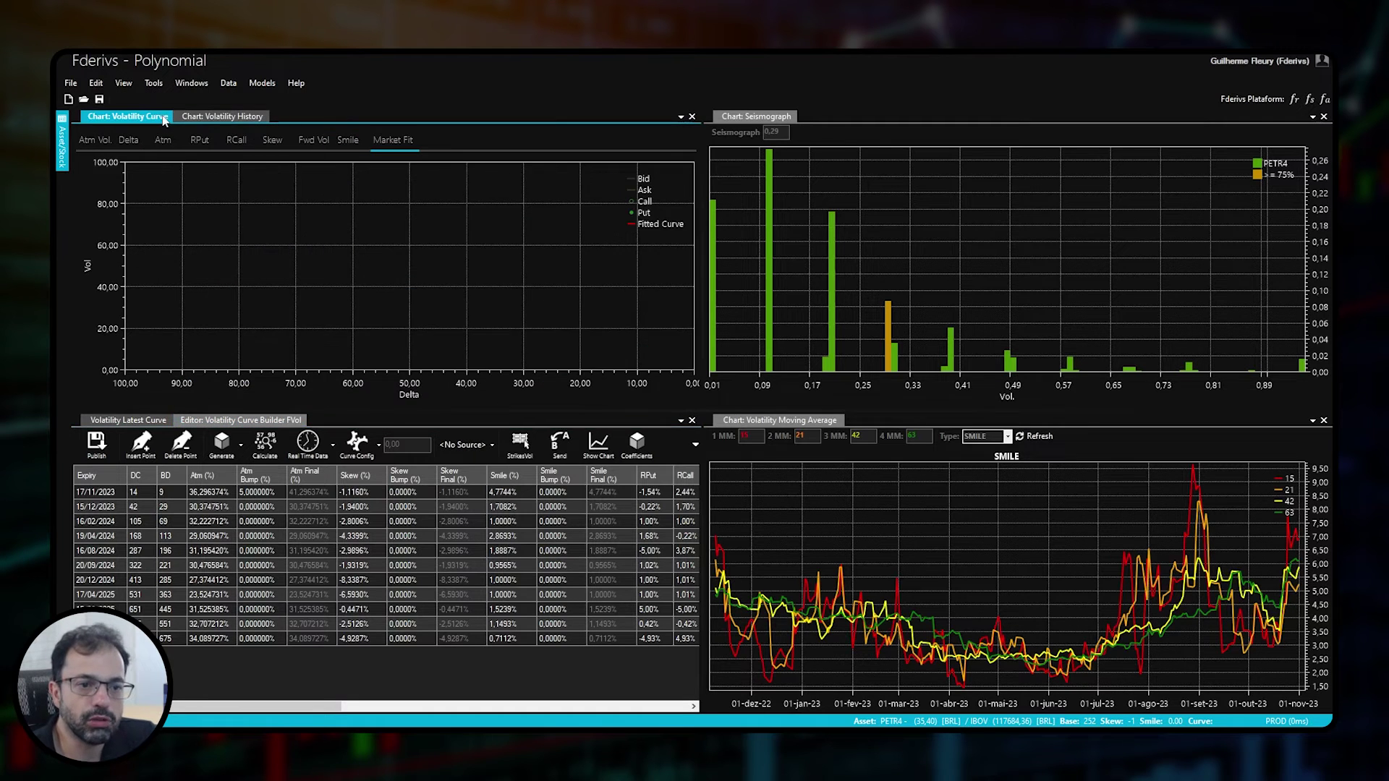
pyautogui.click(128, 141)
pyautogui.click(167, 494)
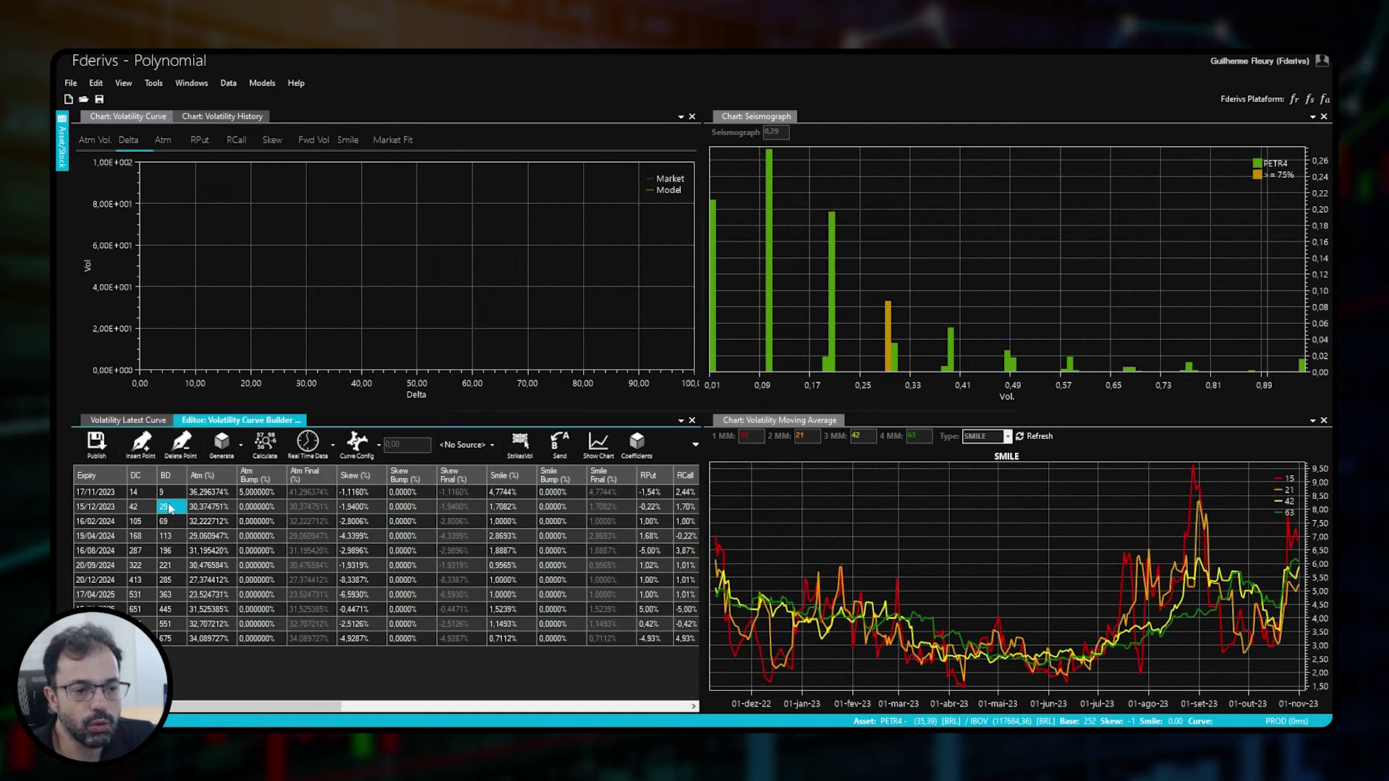
pyautogui.click(90, 142)
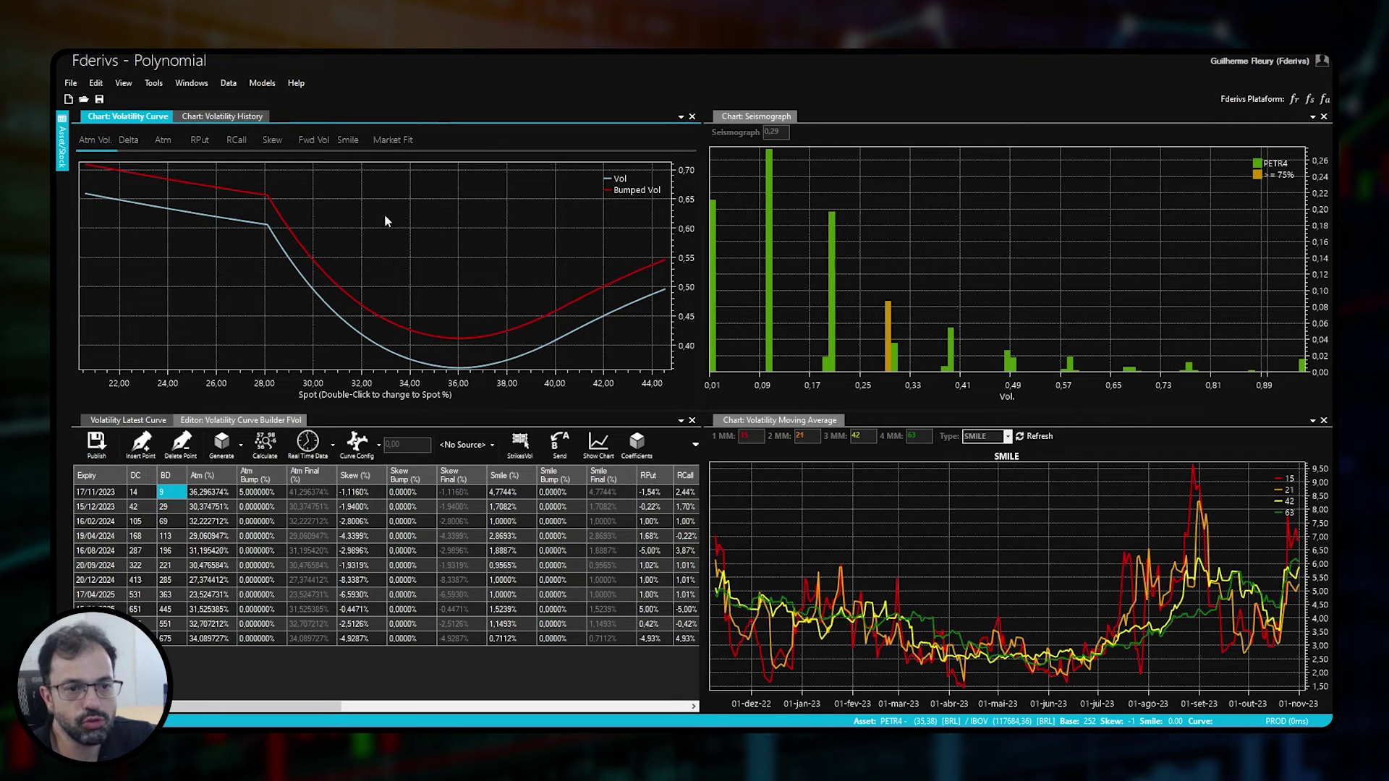
pyautogui.click(394, 140)
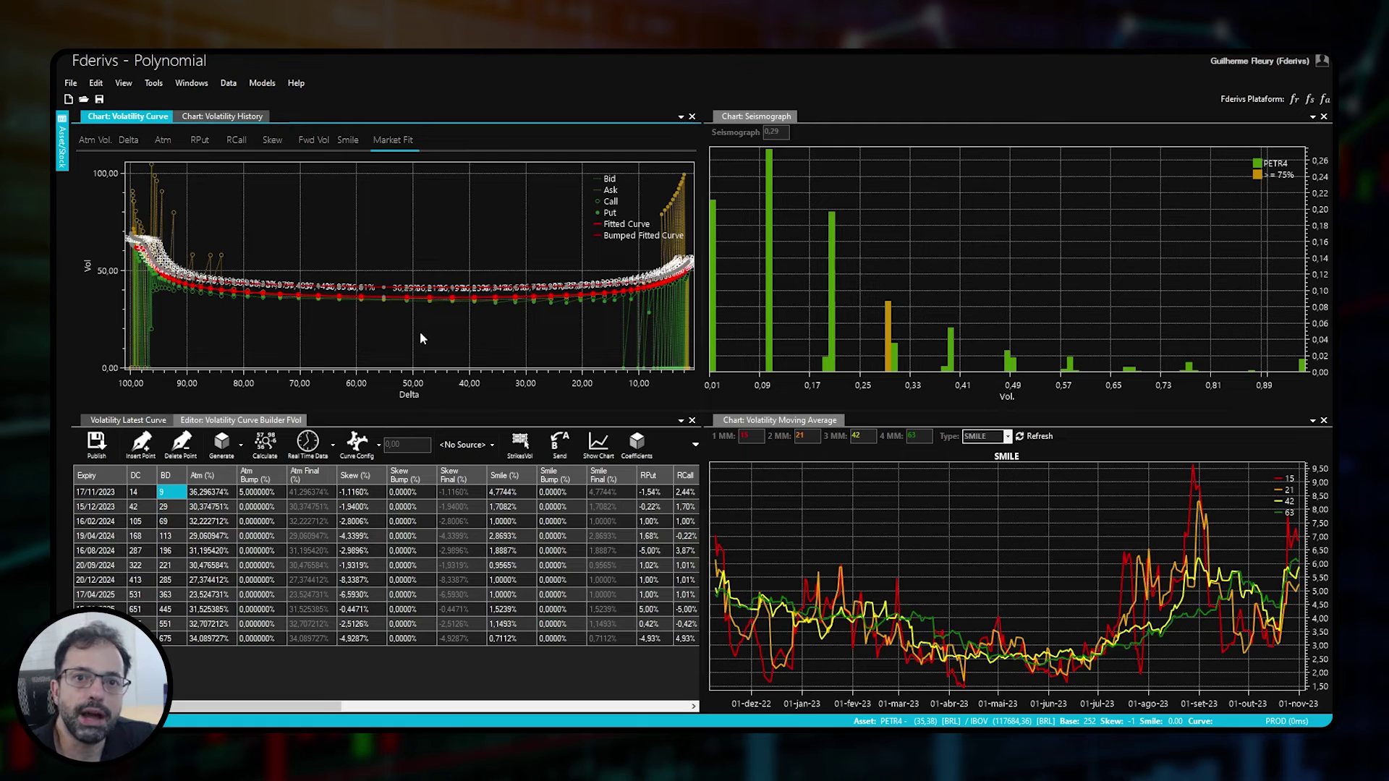
# Show the Market Fit chart for the 15/12/2023 expiry
pyautogui.click(262, 83)
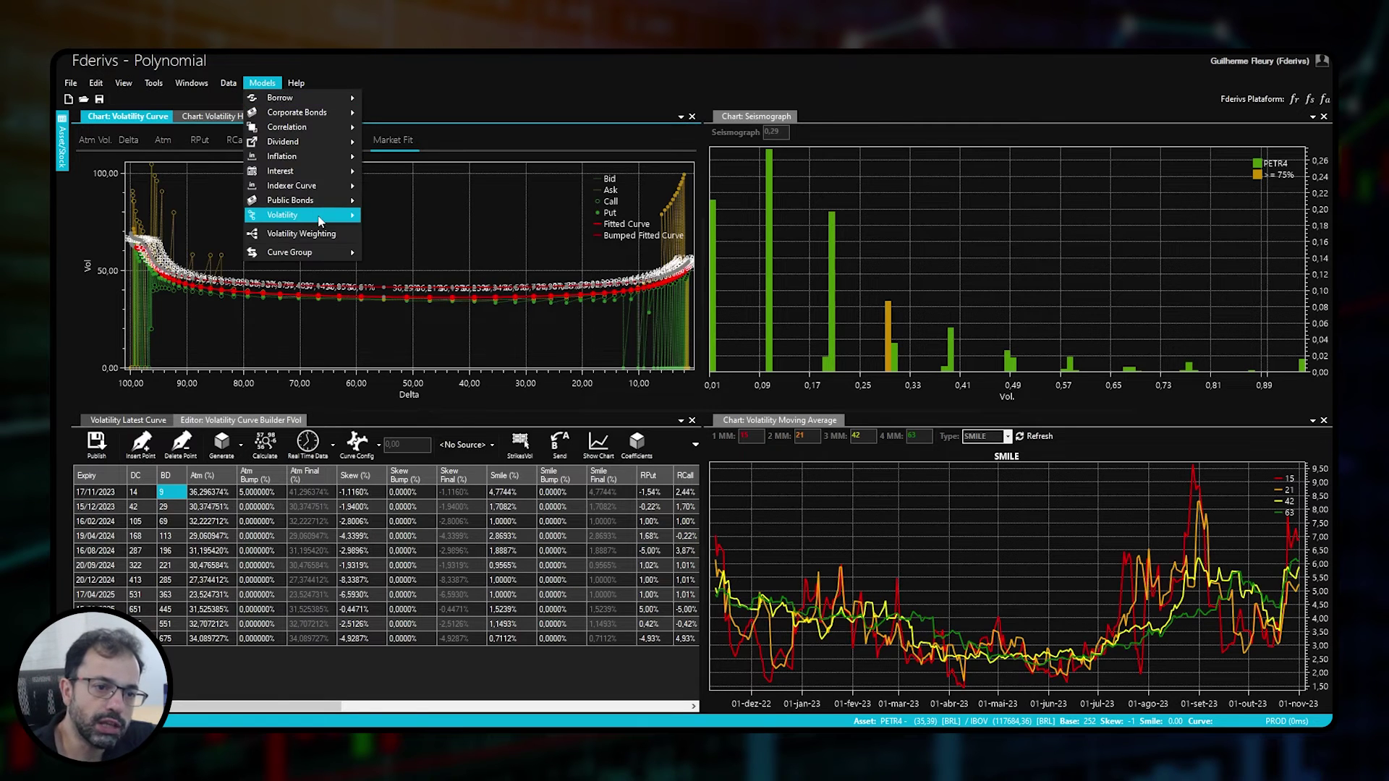
pyautogui.moveTo(321, 221)
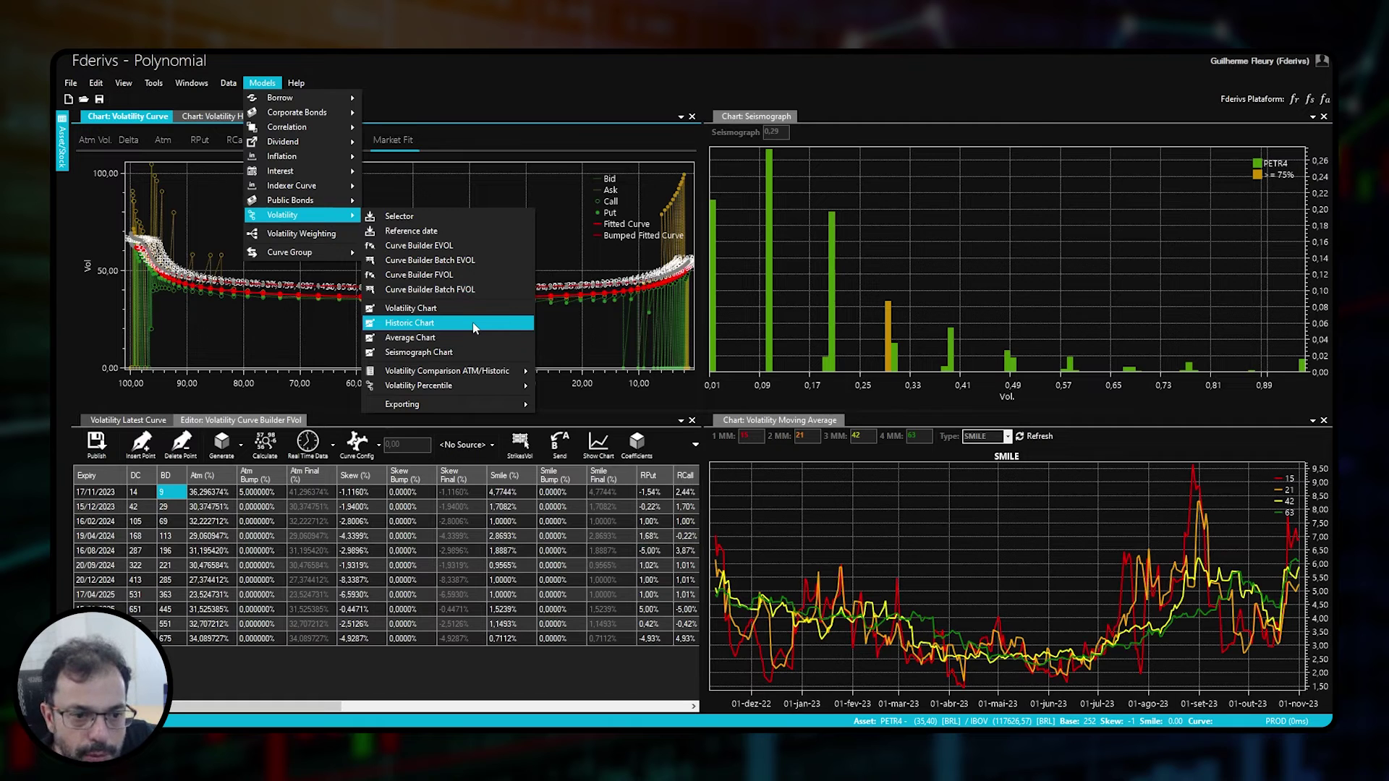
pyautogui.click(330, 509)
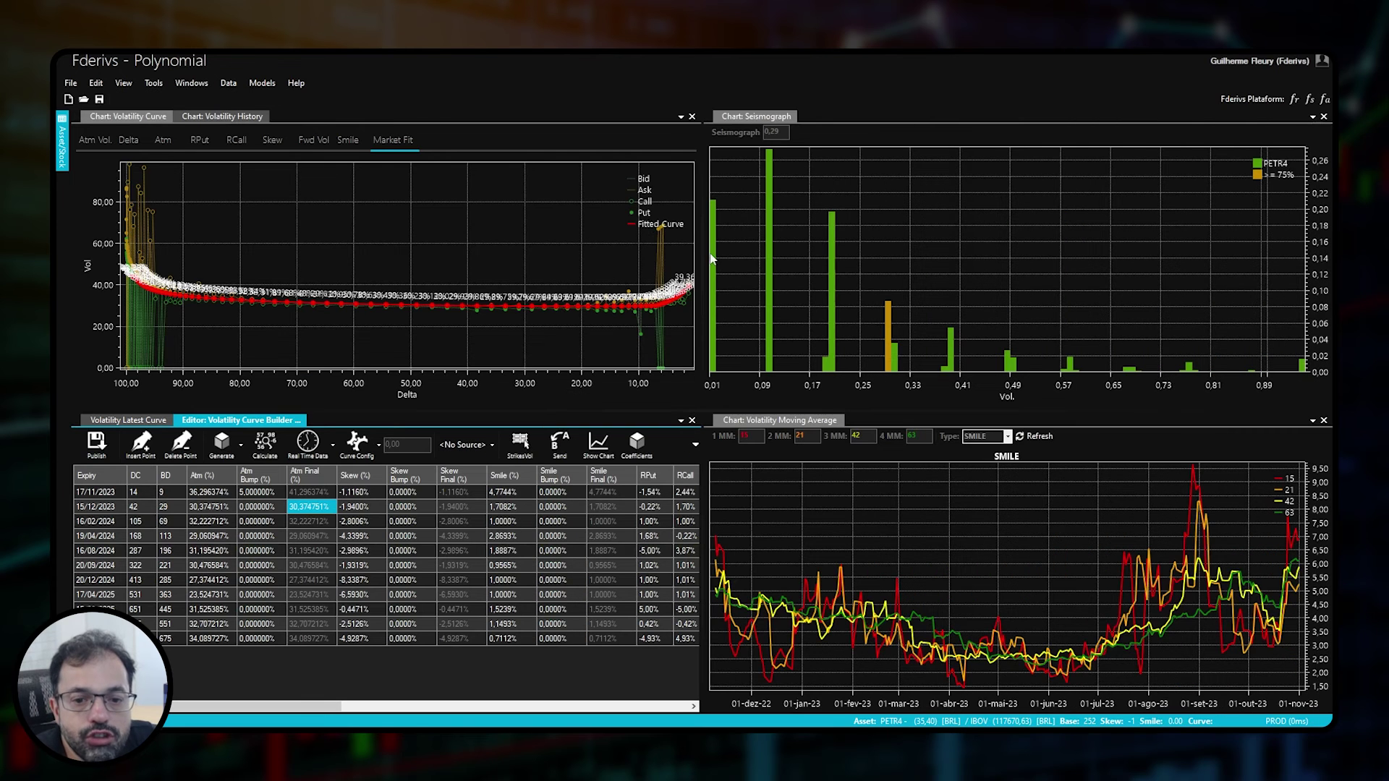
# Replace the current workspace with a new empty layout
pyautogui.click(278, 87)
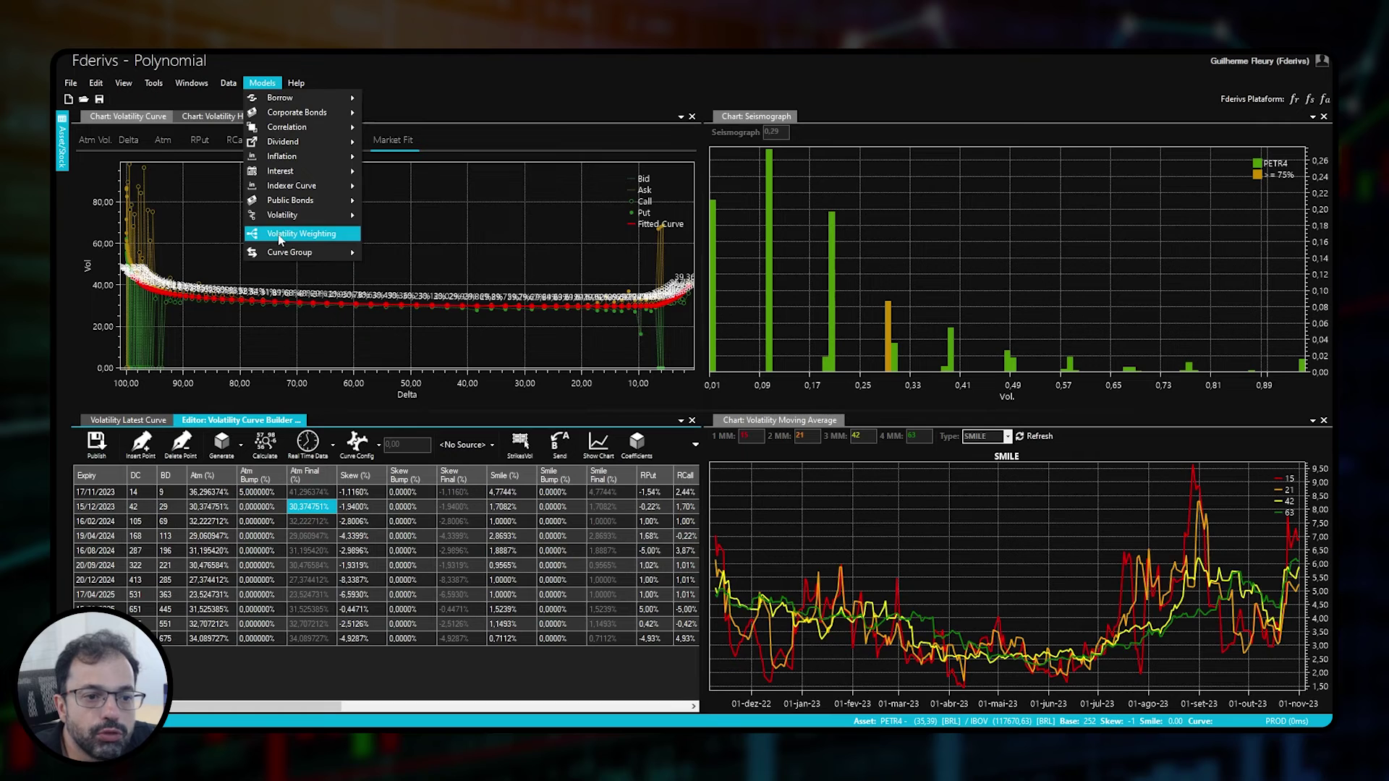
pyautogui.moveTo(298, 216)
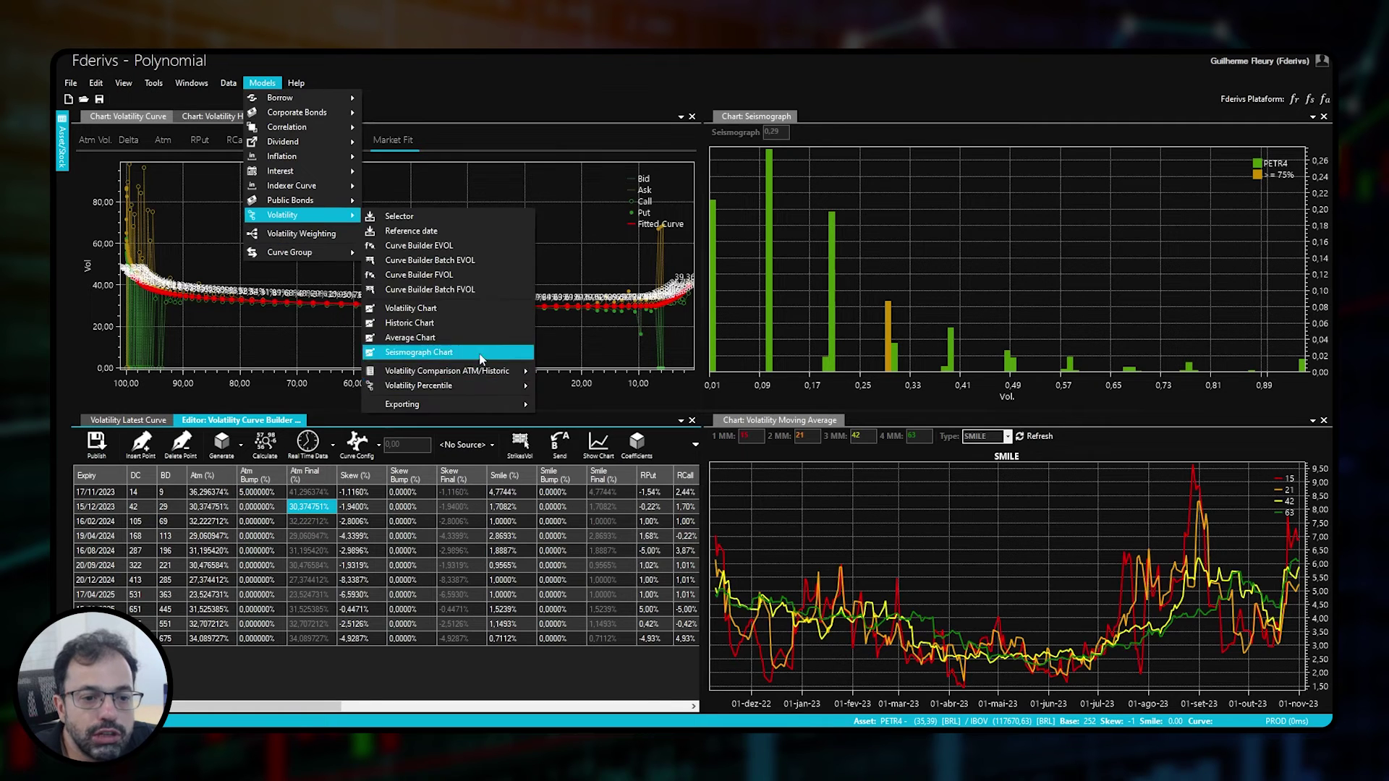
pyautogui.moveTo(504, 386)
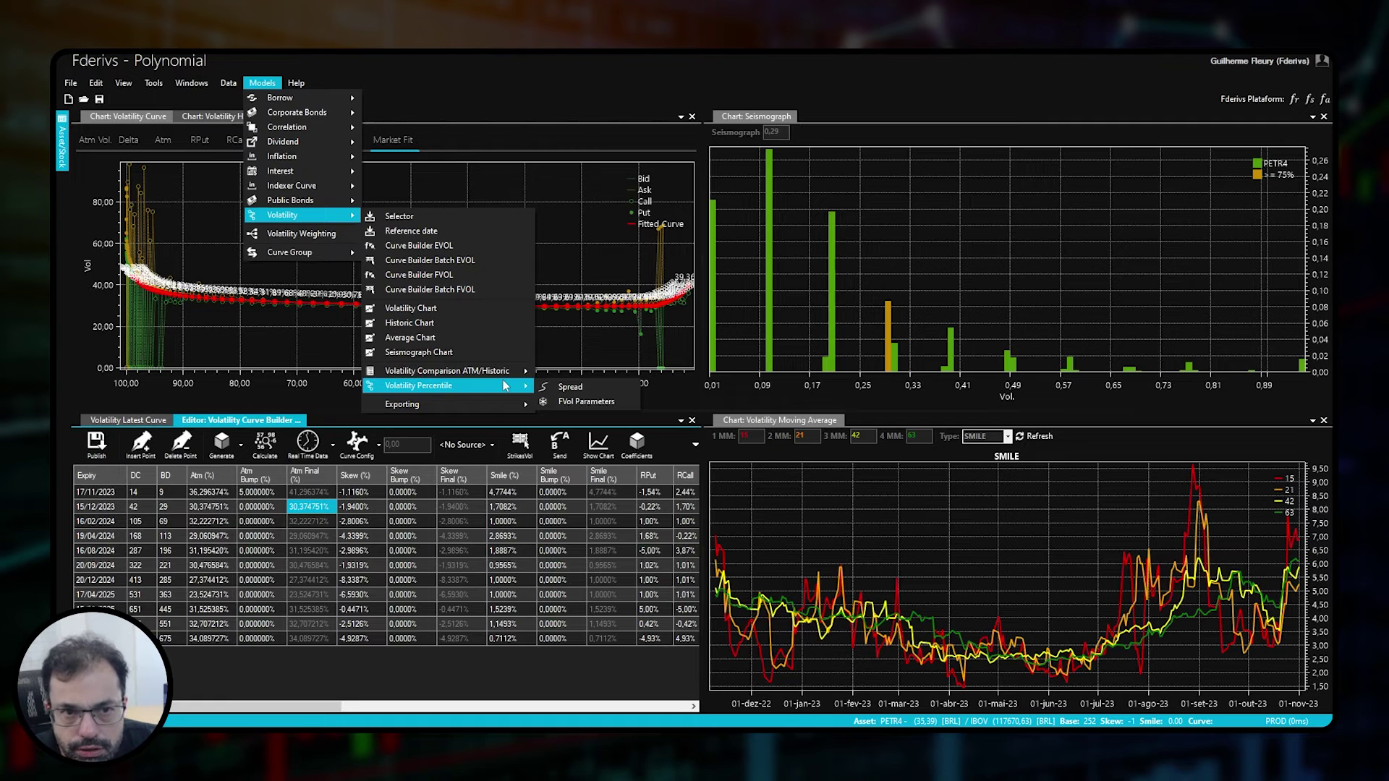
pyautogui.click(70, 82)
pyautogui.moveTo(92, 107)
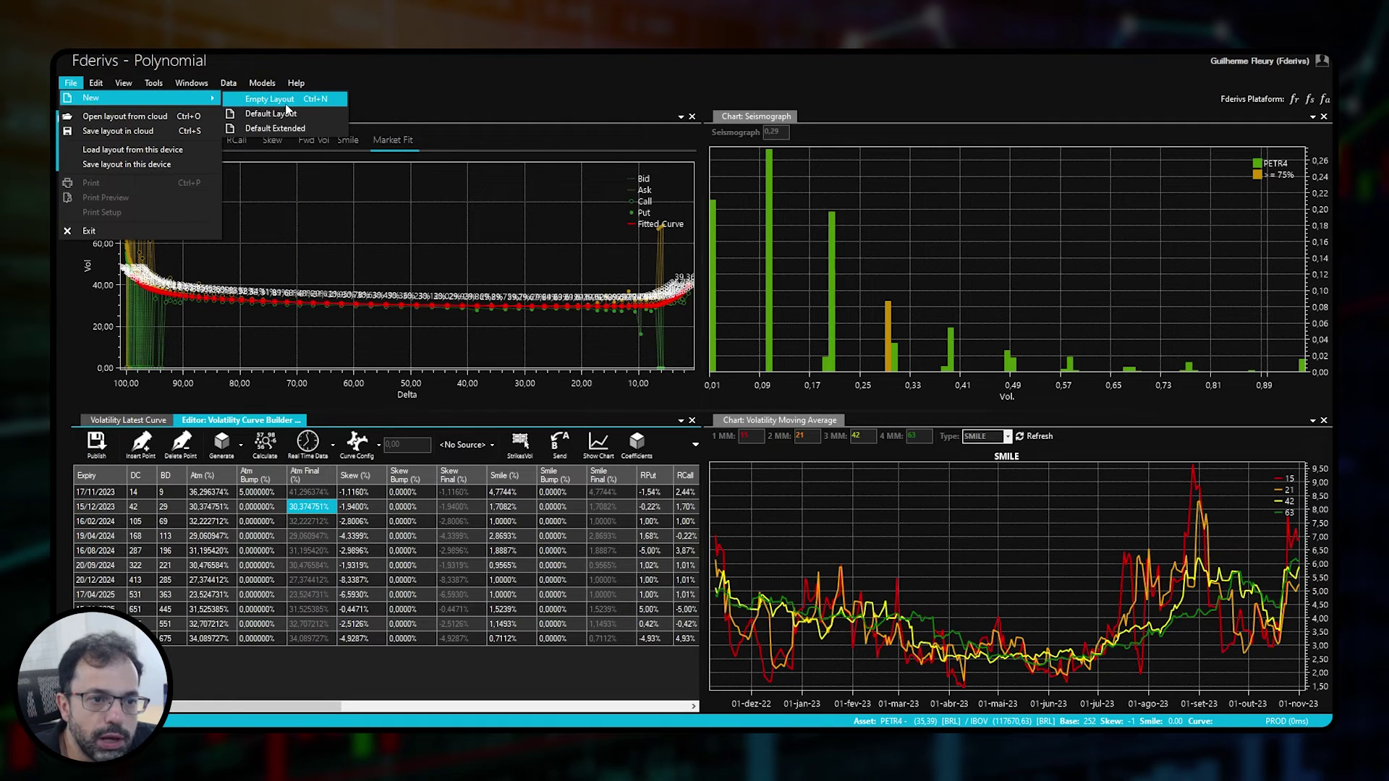
pyautogui.click(260, 99)
# Open the Volatility Percentile tool for FVol parameters
pyautogui.click(265, 83)
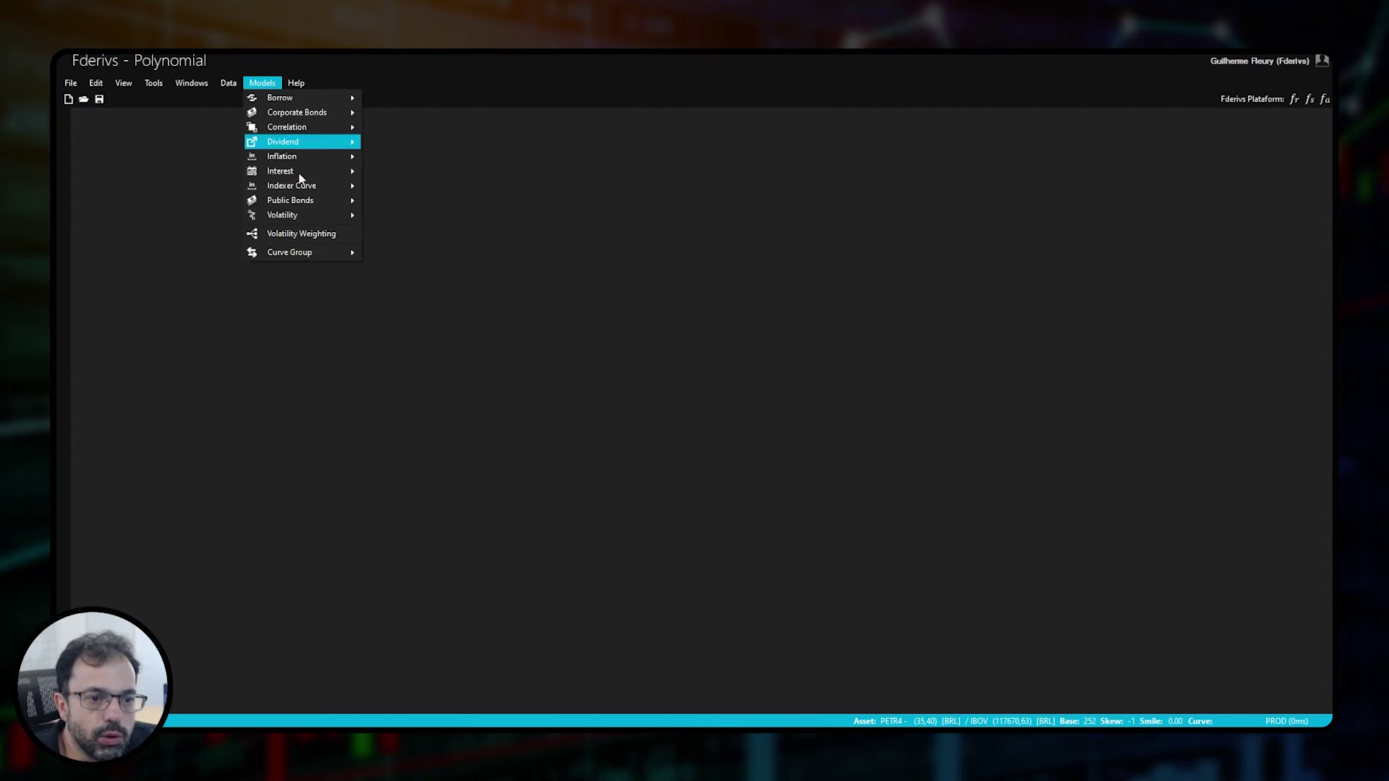
pyautogui.moveTo(309, 215)
pyautogui.moveTo(487, 394)
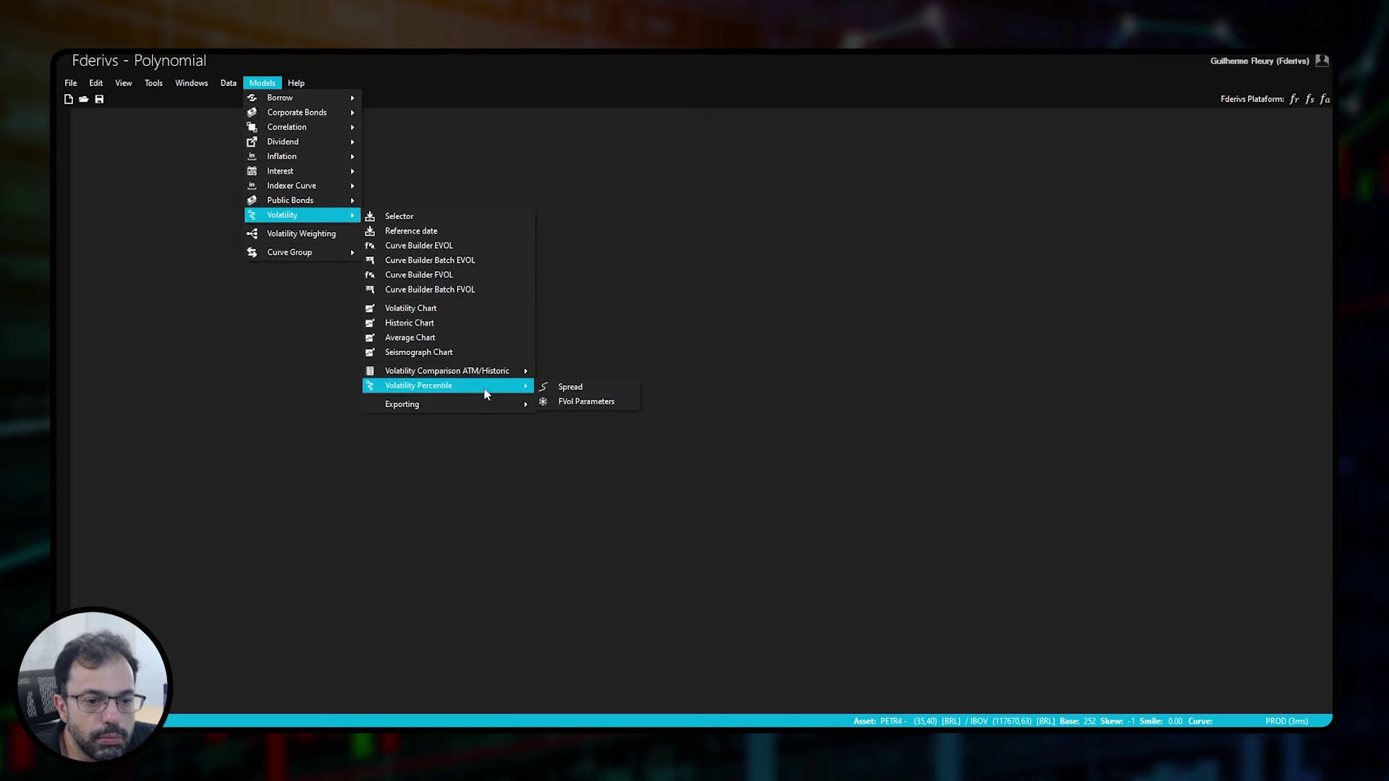
pyautogui.click(575, 403)
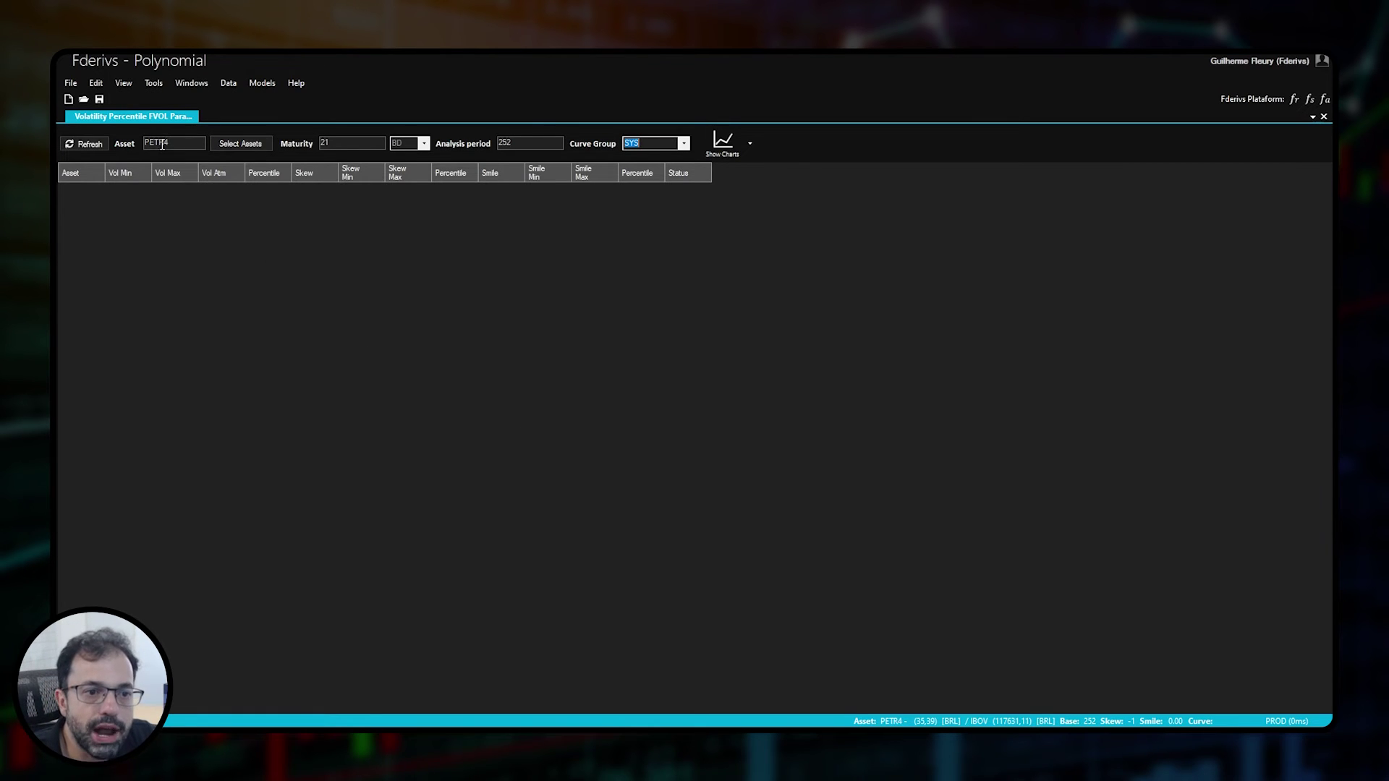
# Calculate the PETR4 volatility percentiles for a 21 BD maturity, a 252 analysis period and the SYS curve group
pyautogui.click(339, 147)
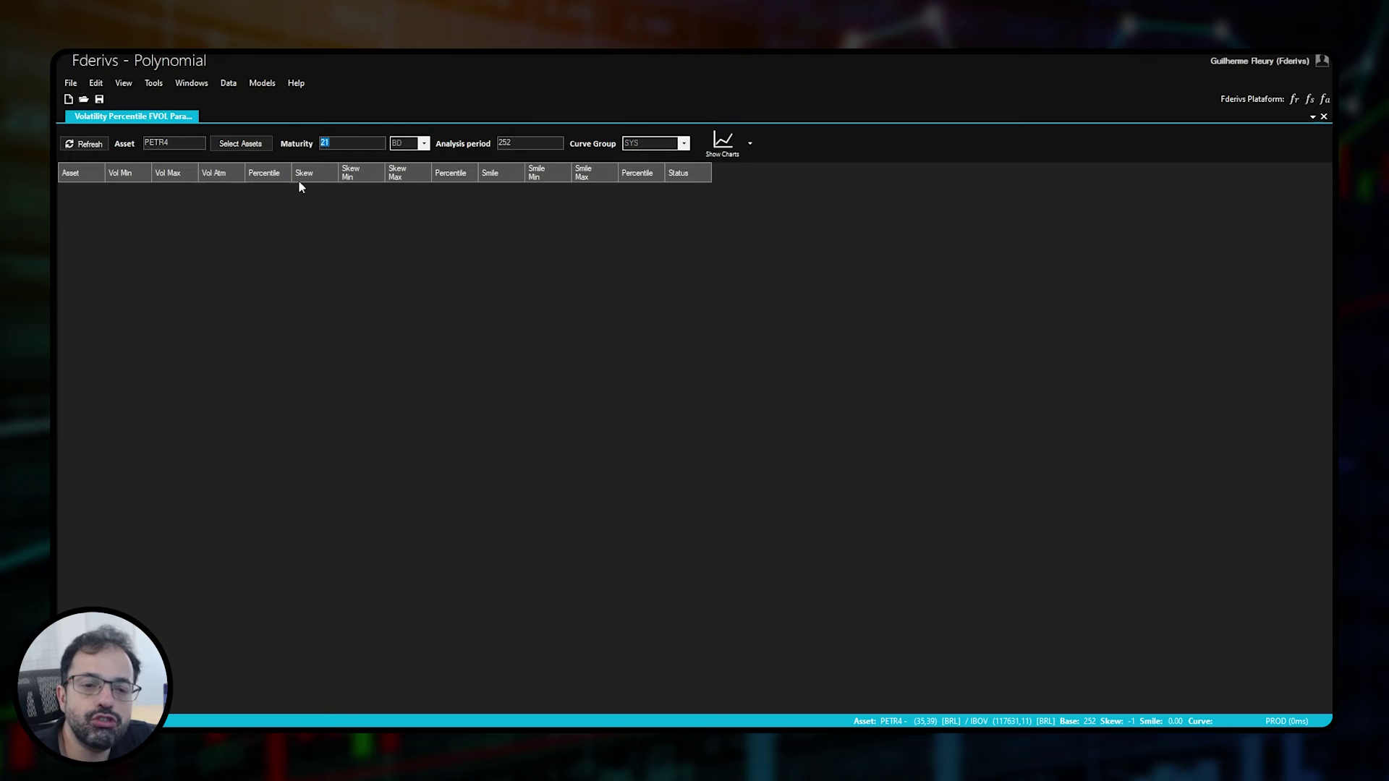
pyautogui.click(537, 144)
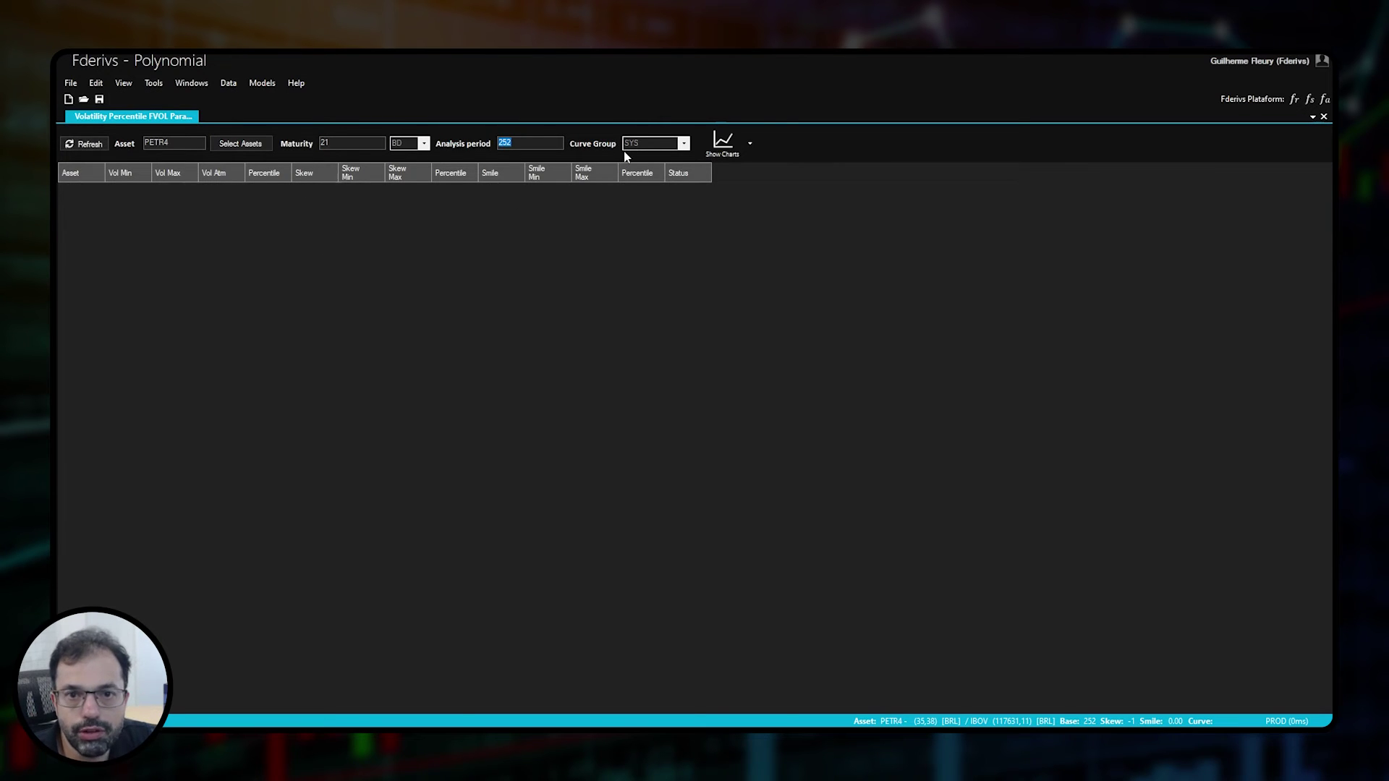
pyautogui.click(102, 146)
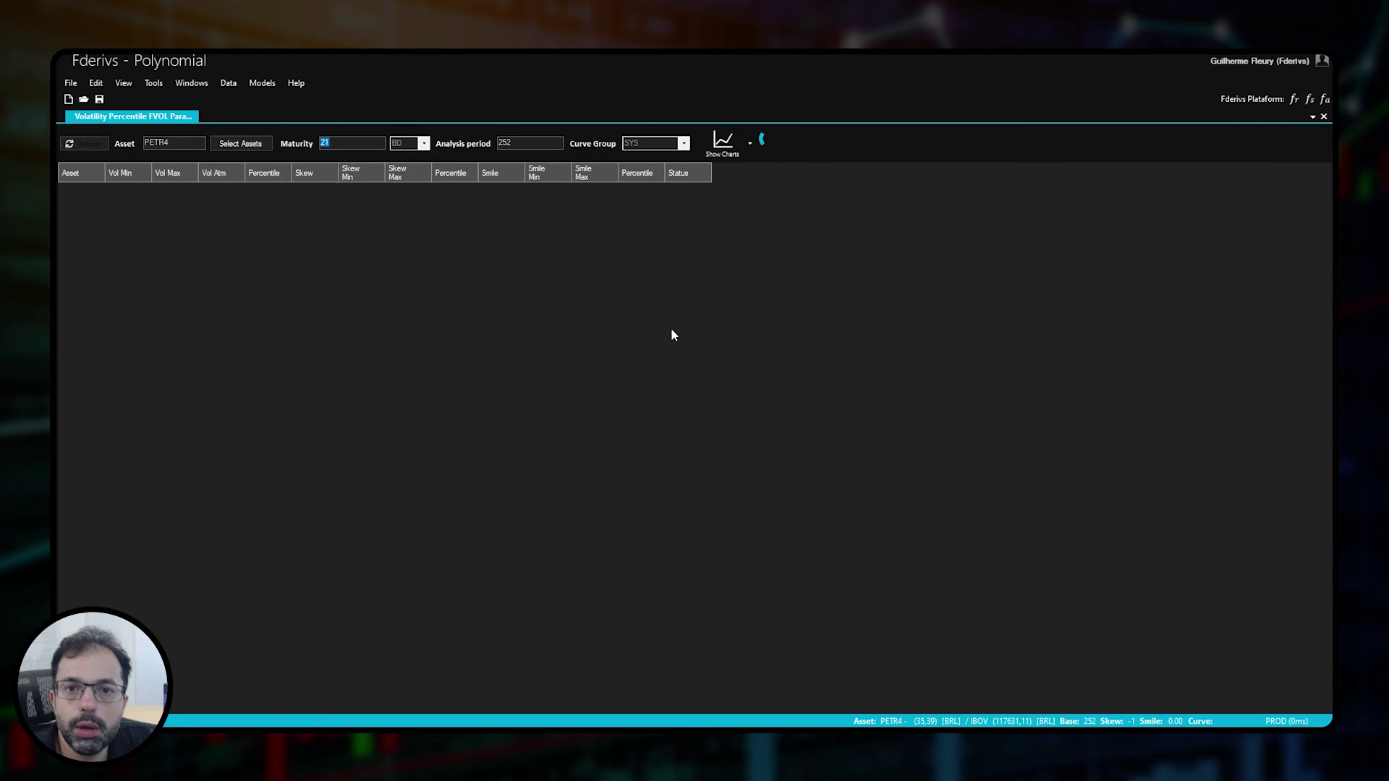
# Display the FVOL percentile charts, dock them below the percentile table and enlarge the chart area
pyautogui.click(729, 148)
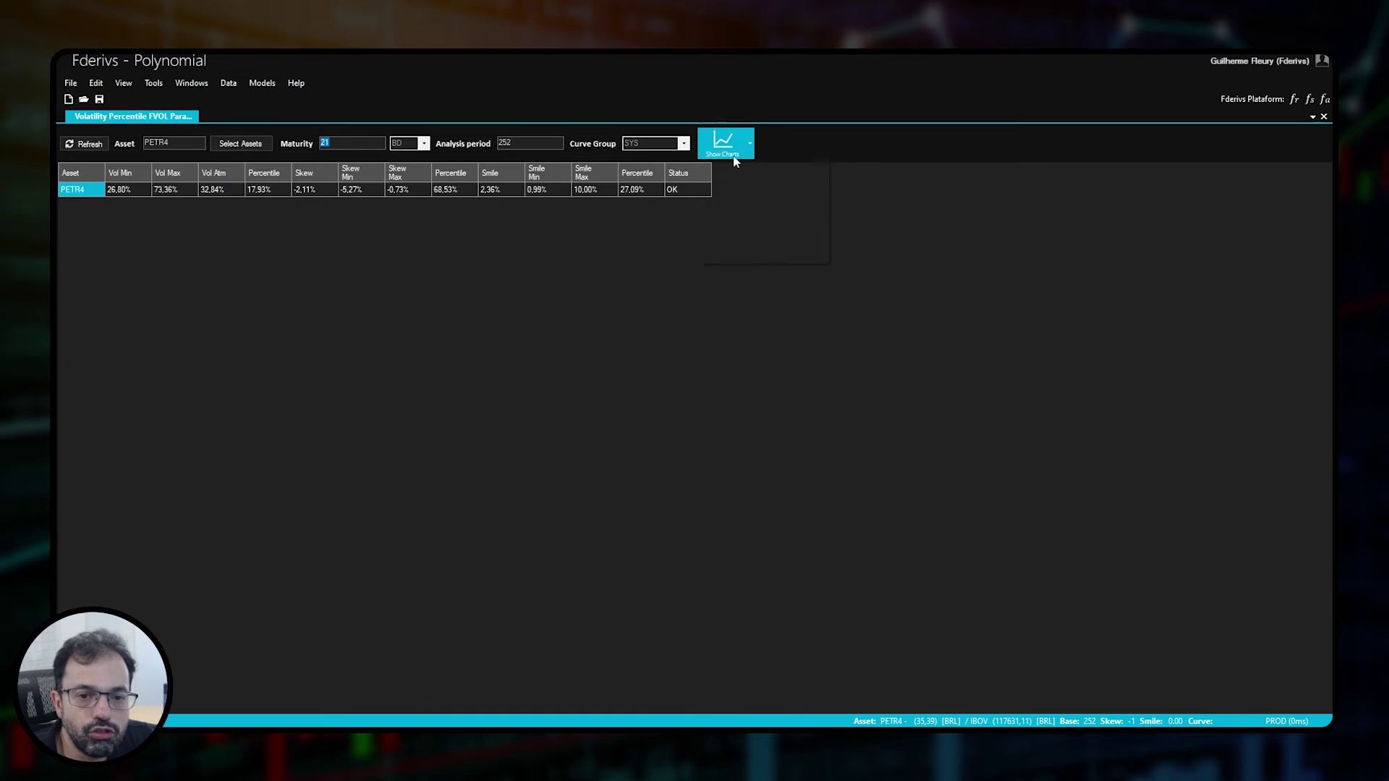
pyautogui.click(731, 165)
pyautogui.moveTo(268, 123); pyautogui.dragTo(695, 438)
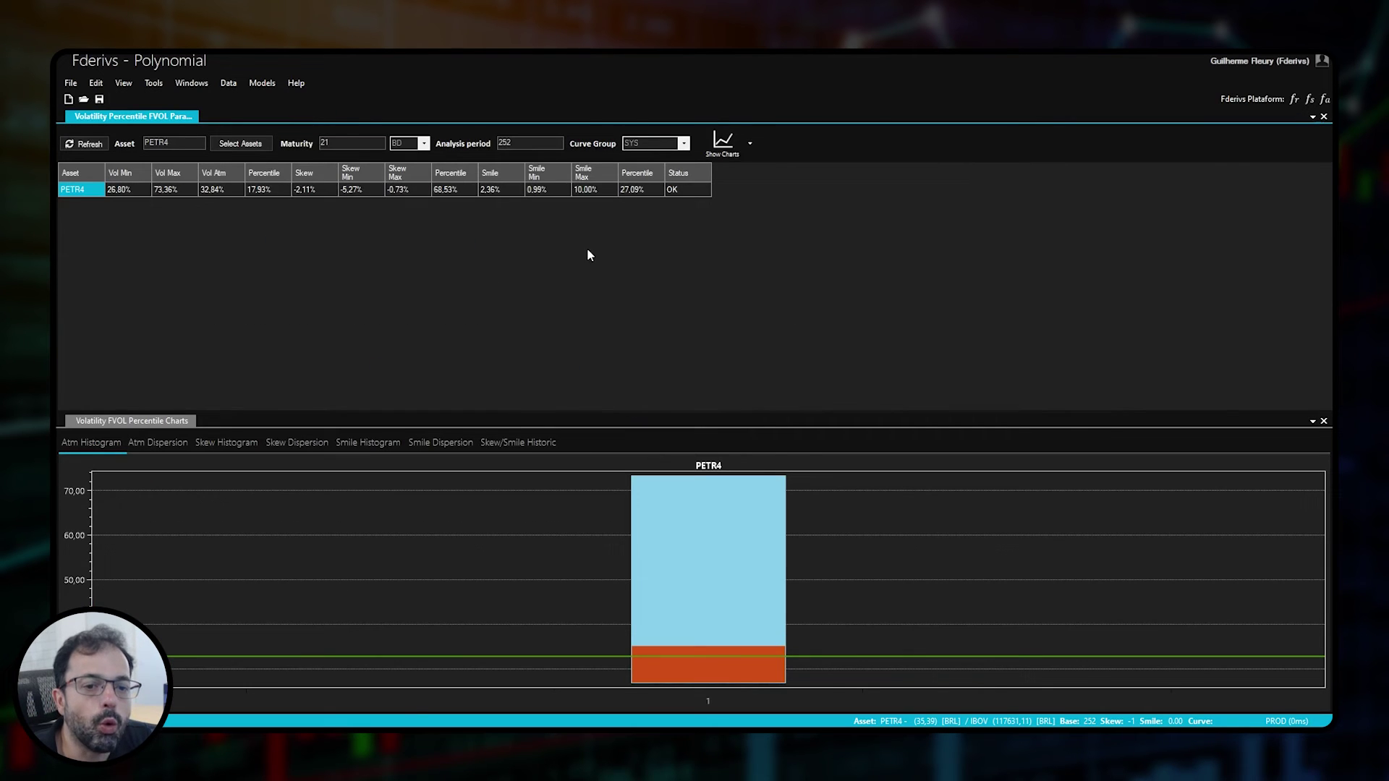
pyautogui.moveTo(575, 411); pyautogui.dragTo(584, 227)
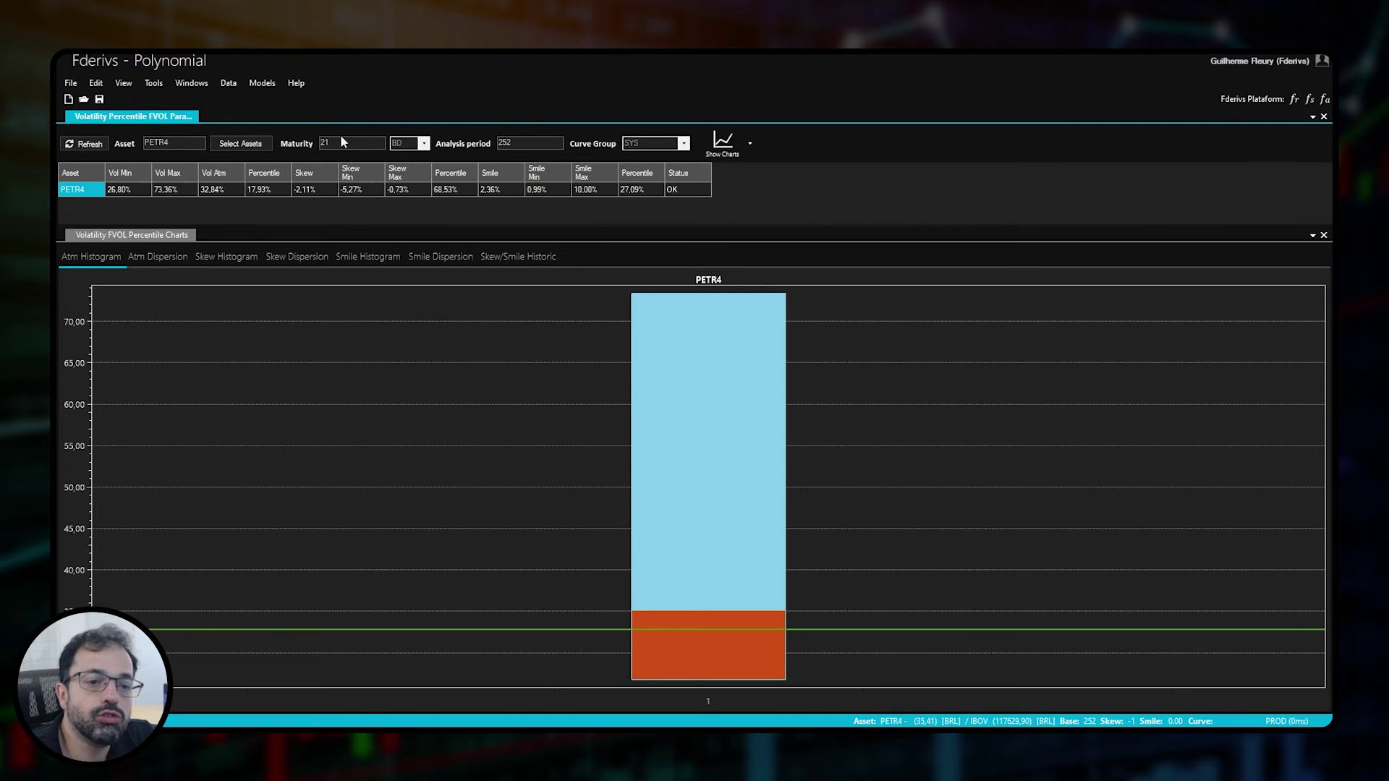
# Examine PETR4's minimum, maximum and ATM volatility and its percentile against the Atm Histogram and Atm Dispersion charts
pyautogui.moveTo(546, 143); pyautogui.dragTo(498, 142)
pyautogui.click(126, 194)
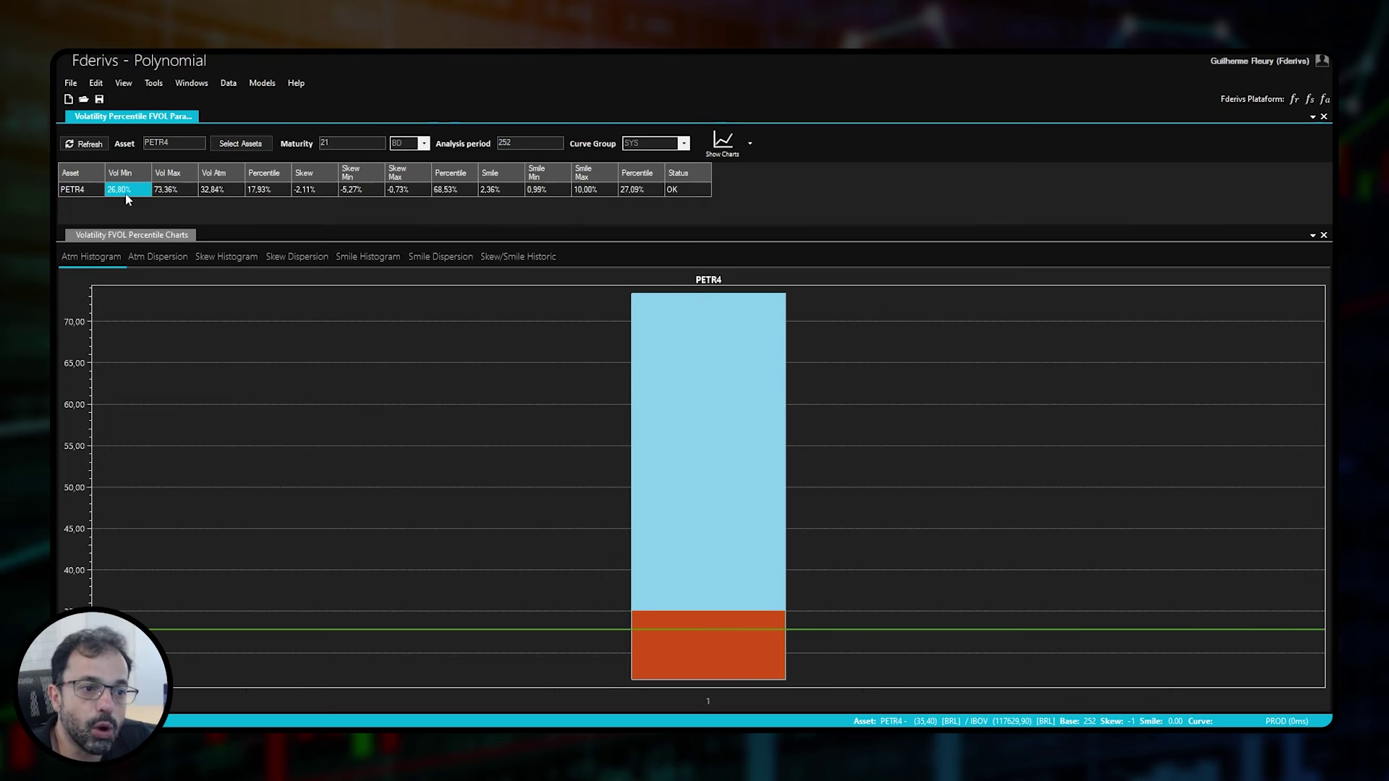
pyautogui.click(171, 194)
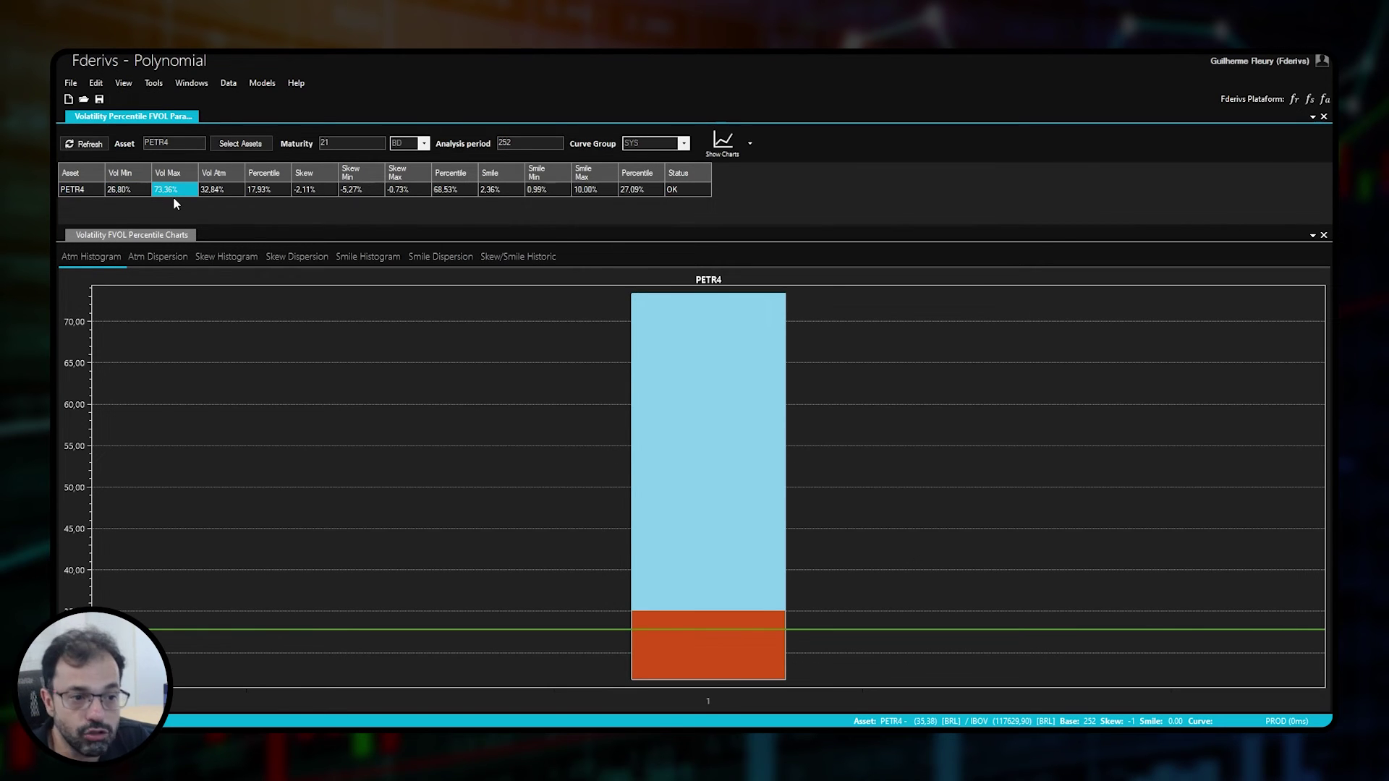
pyautogui.click(211, 197)
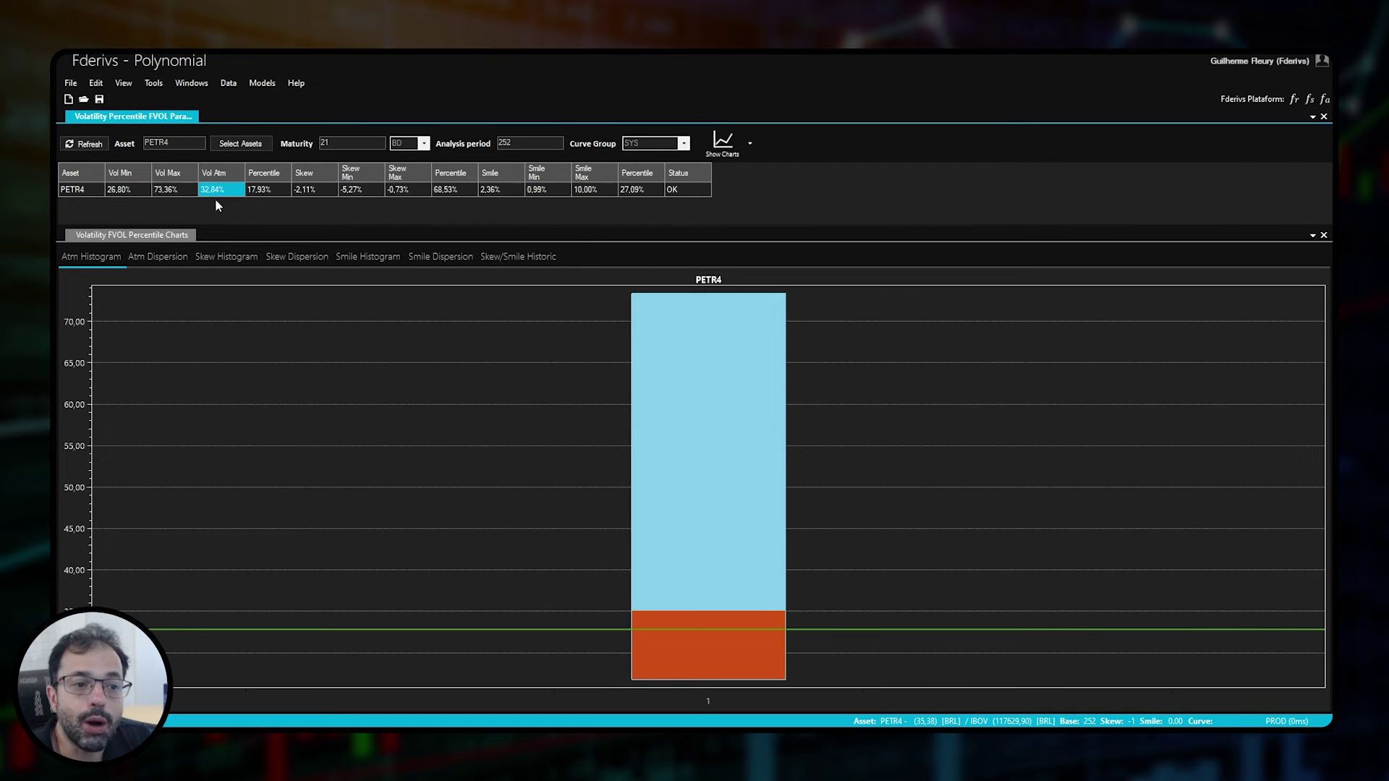
pyautogui.click(258, 193)
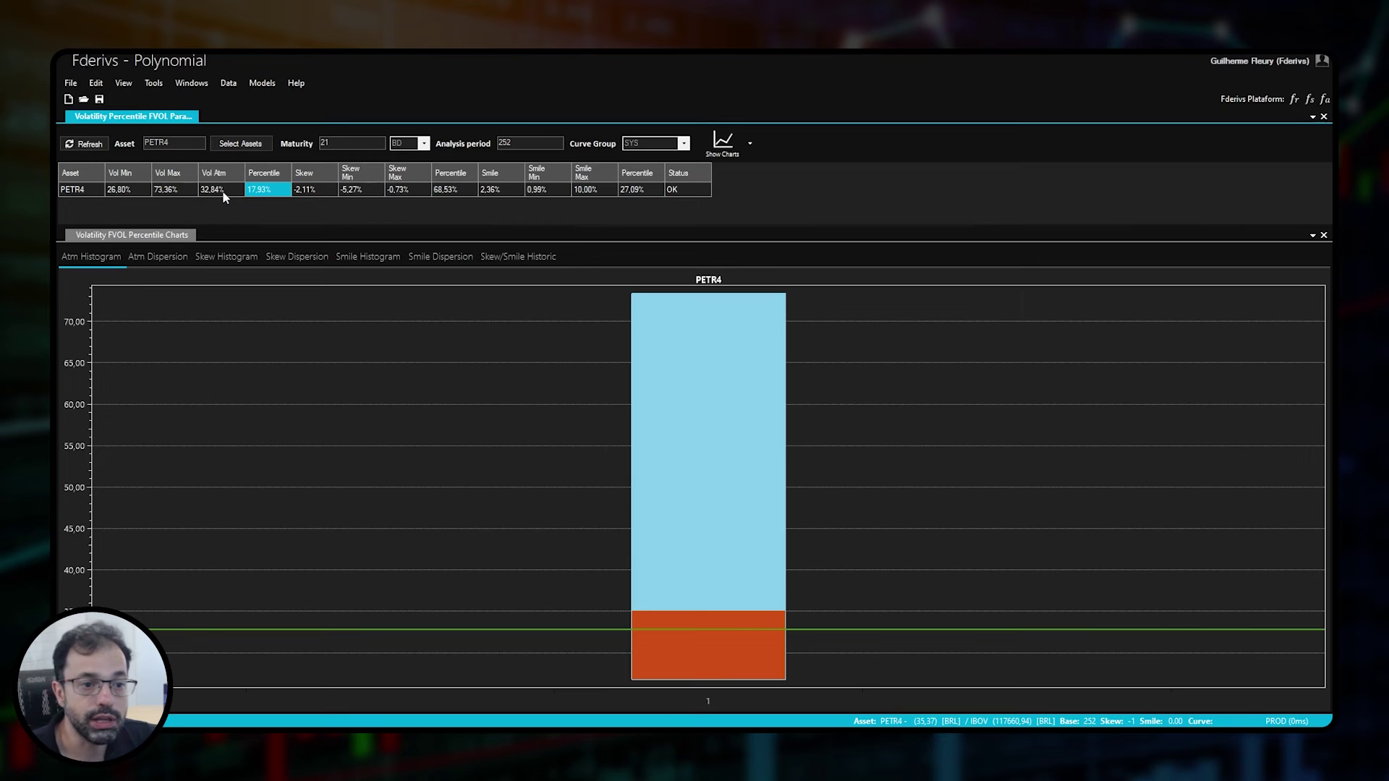
pyautogui.click(181, 257)
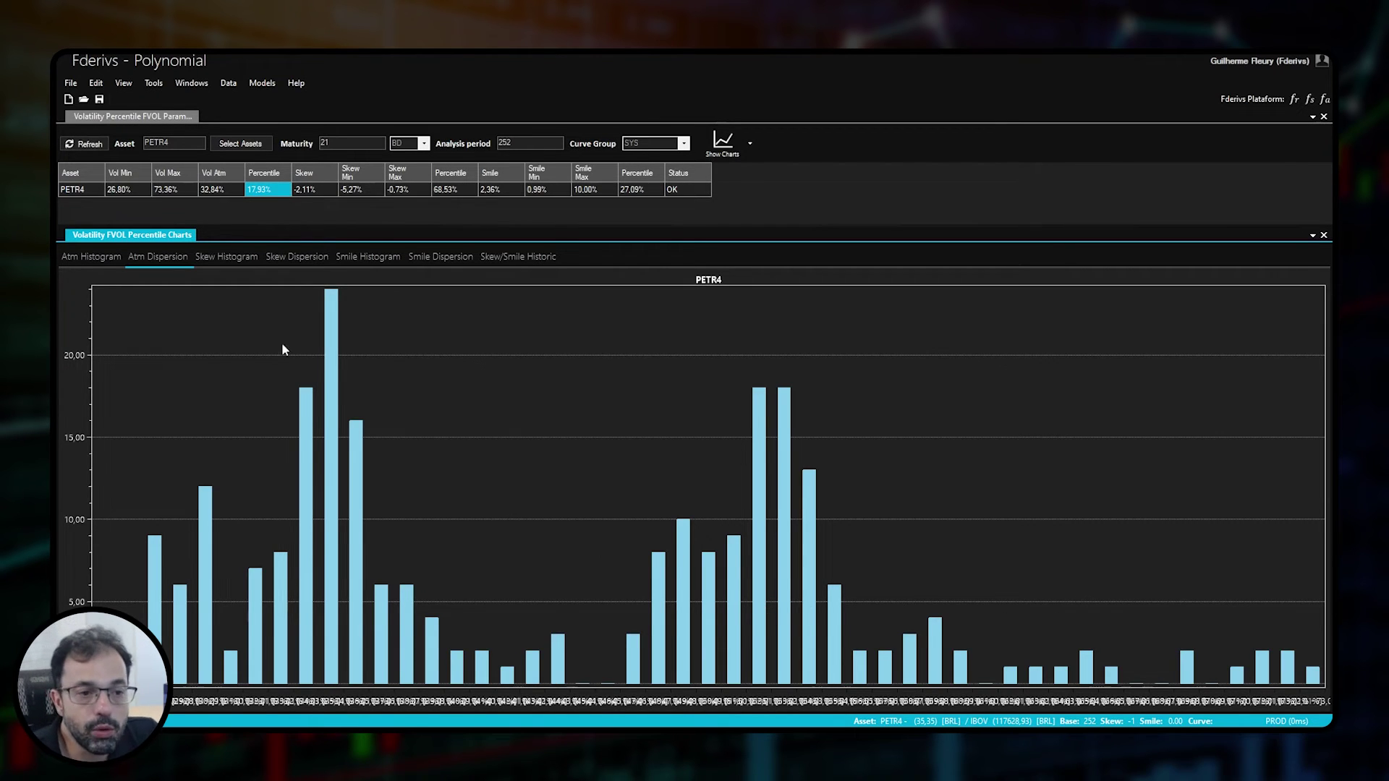
# Examine PETR4's skew, its minimum, maximum and percentile against the Skew Histogram and Skew Dispersion charts
pyautogui.click(304, 188)
pyautogui.click(225, 257)
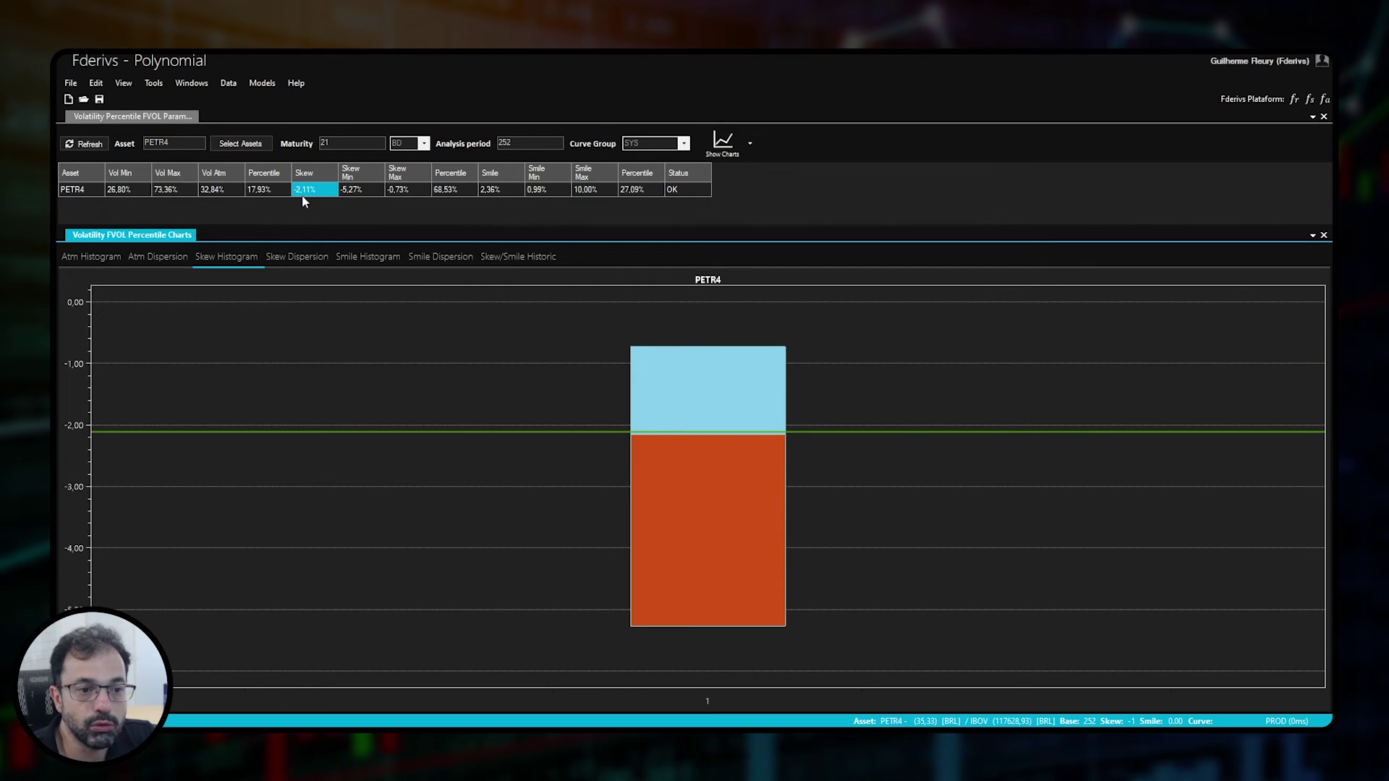
pyautogui.click(356, 197)
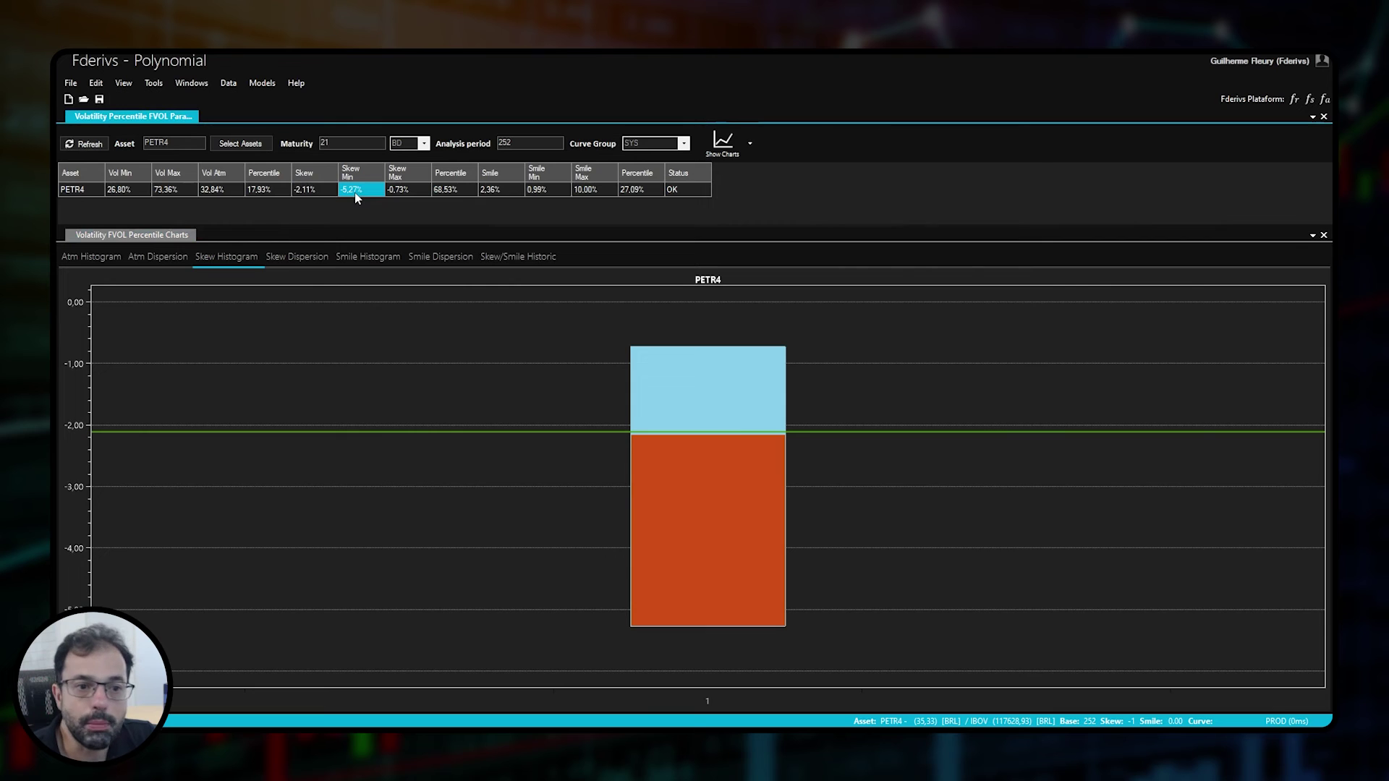
pyautogui.click(398, 198)
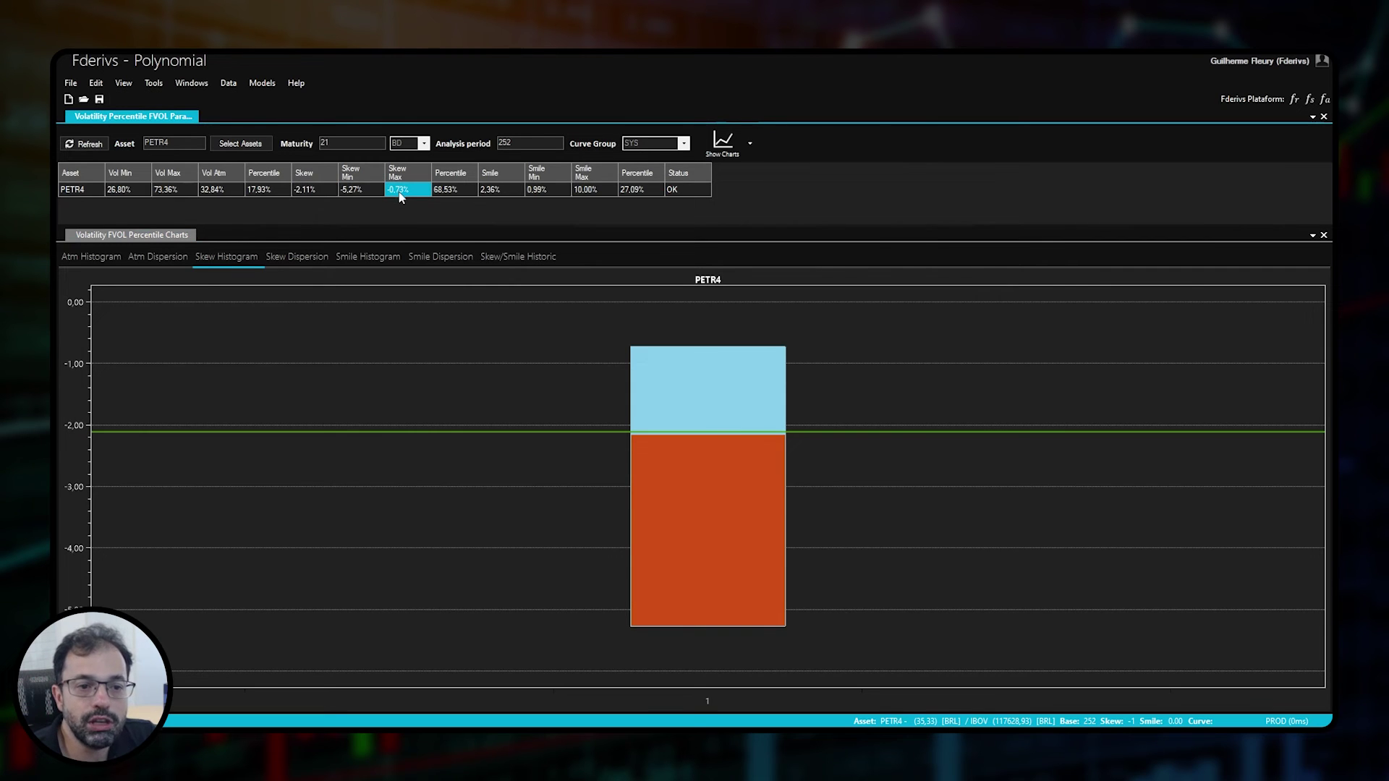
pyautogui.click(448, 193)
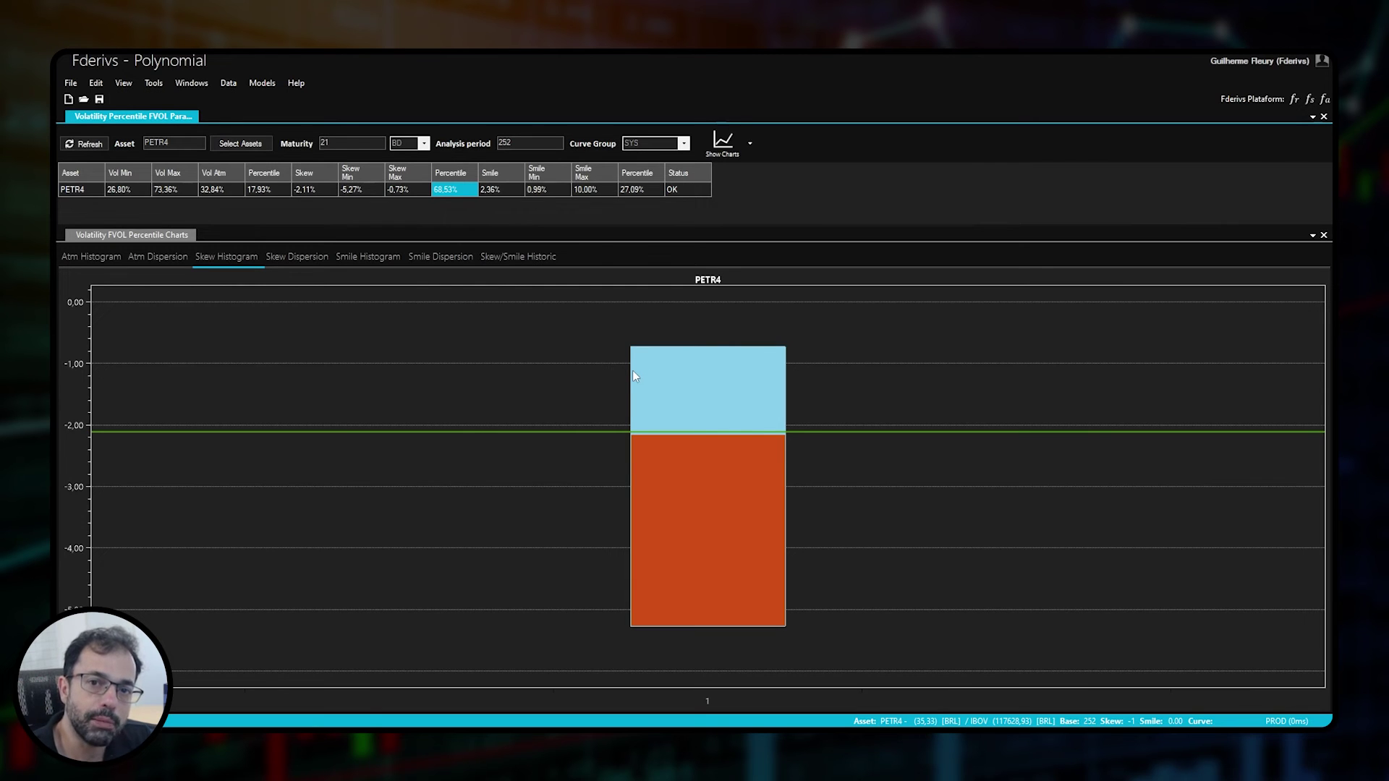
pyautogui.click(295, 258)
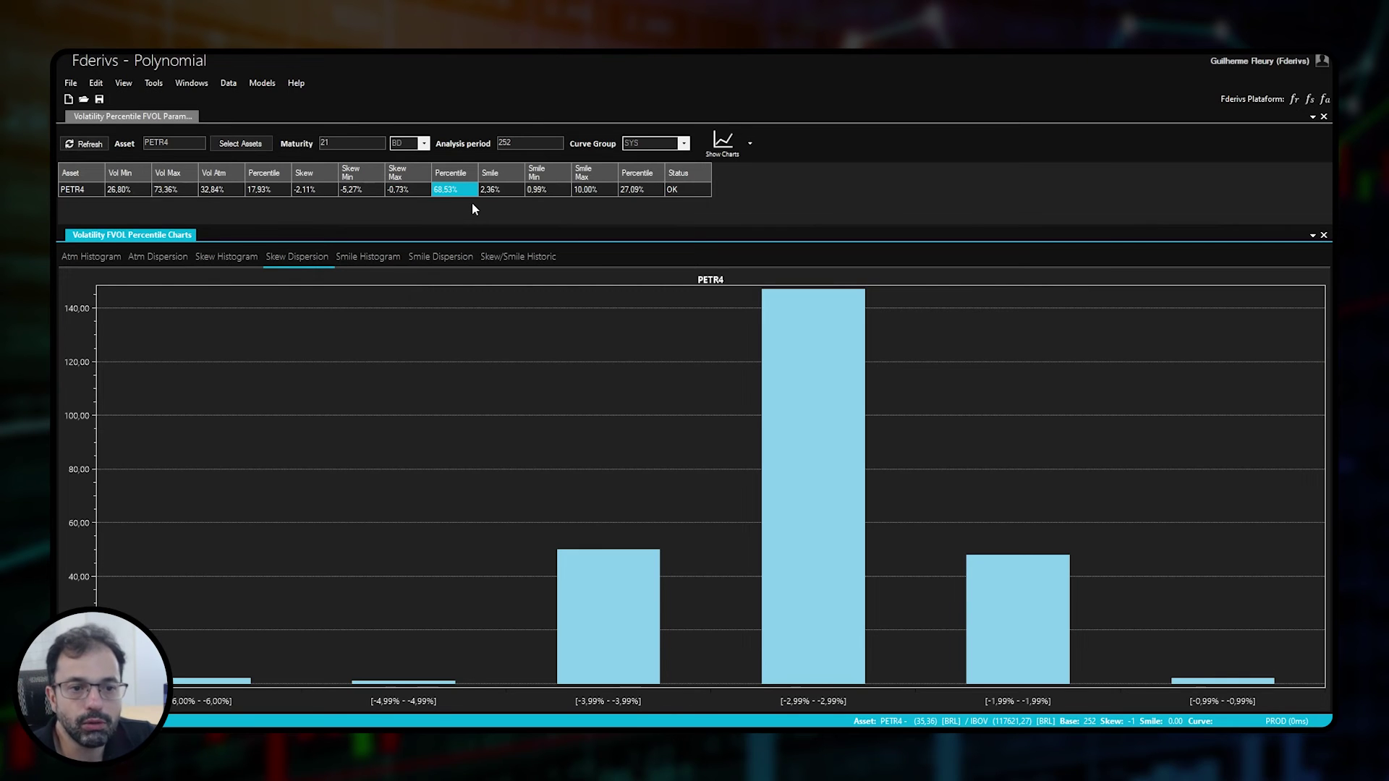
pyautogui.click(320, 193)
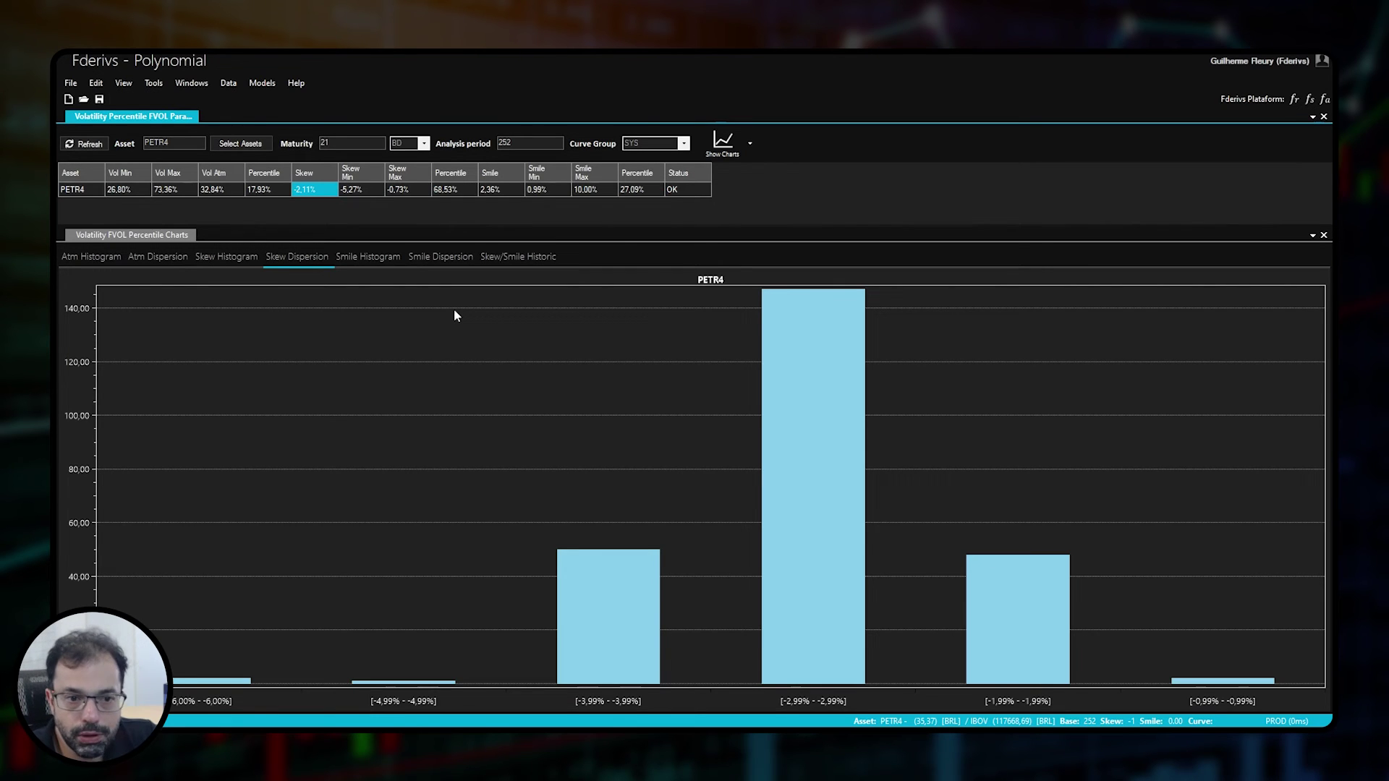
# Examine PETR4's smile and its percentile against the Smile Histogram and Smile Dispersion charts
pyautogui.click(496, 191)
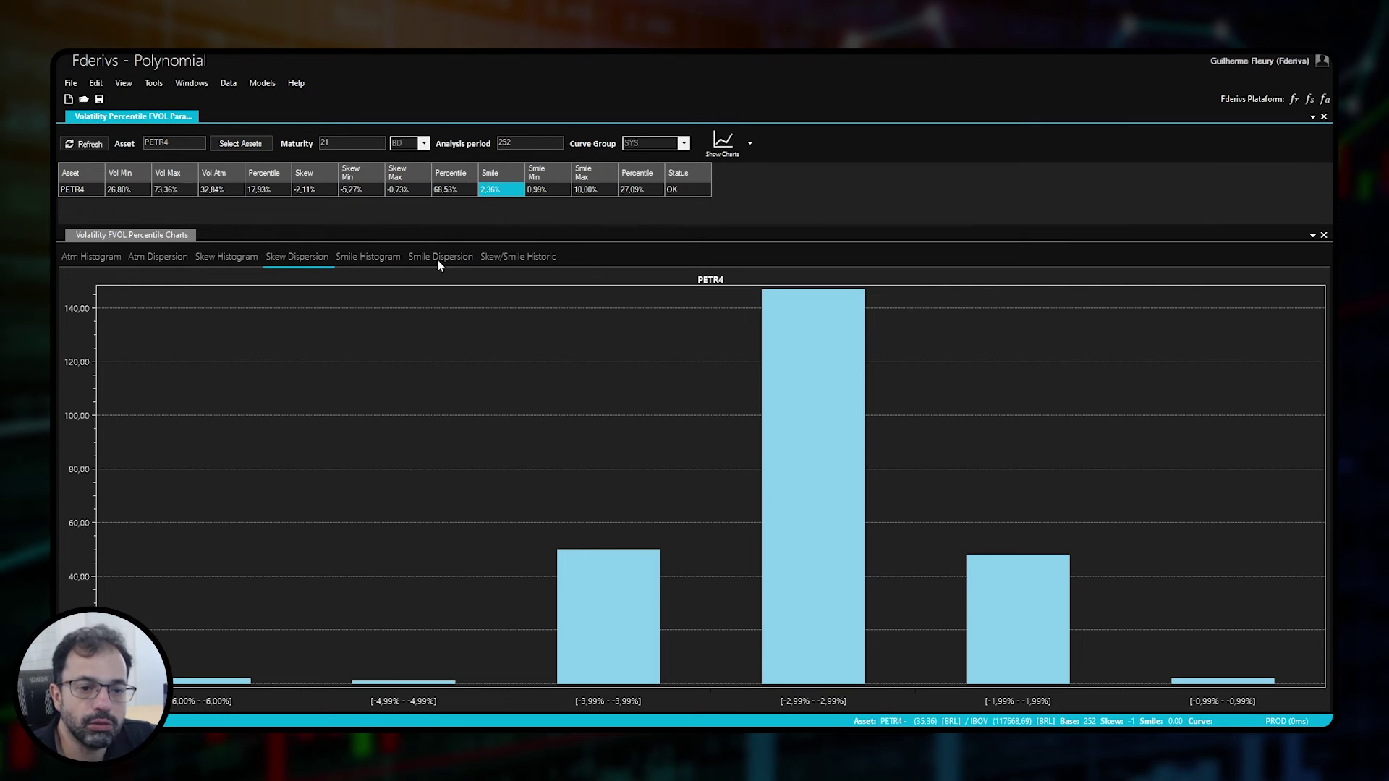
pyautogui.click(483, 259)
pyautogui.click(398, 257)
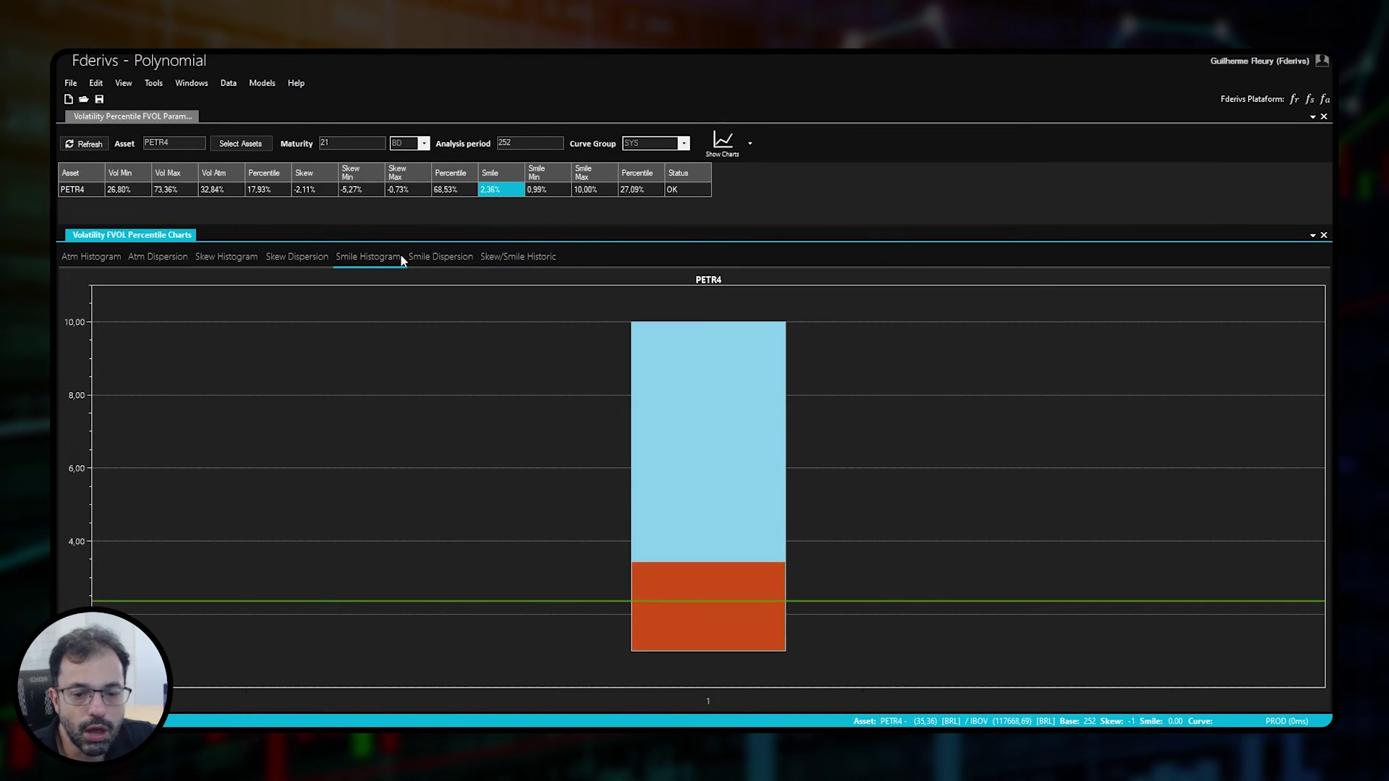
pyautogui.click(433, 257)
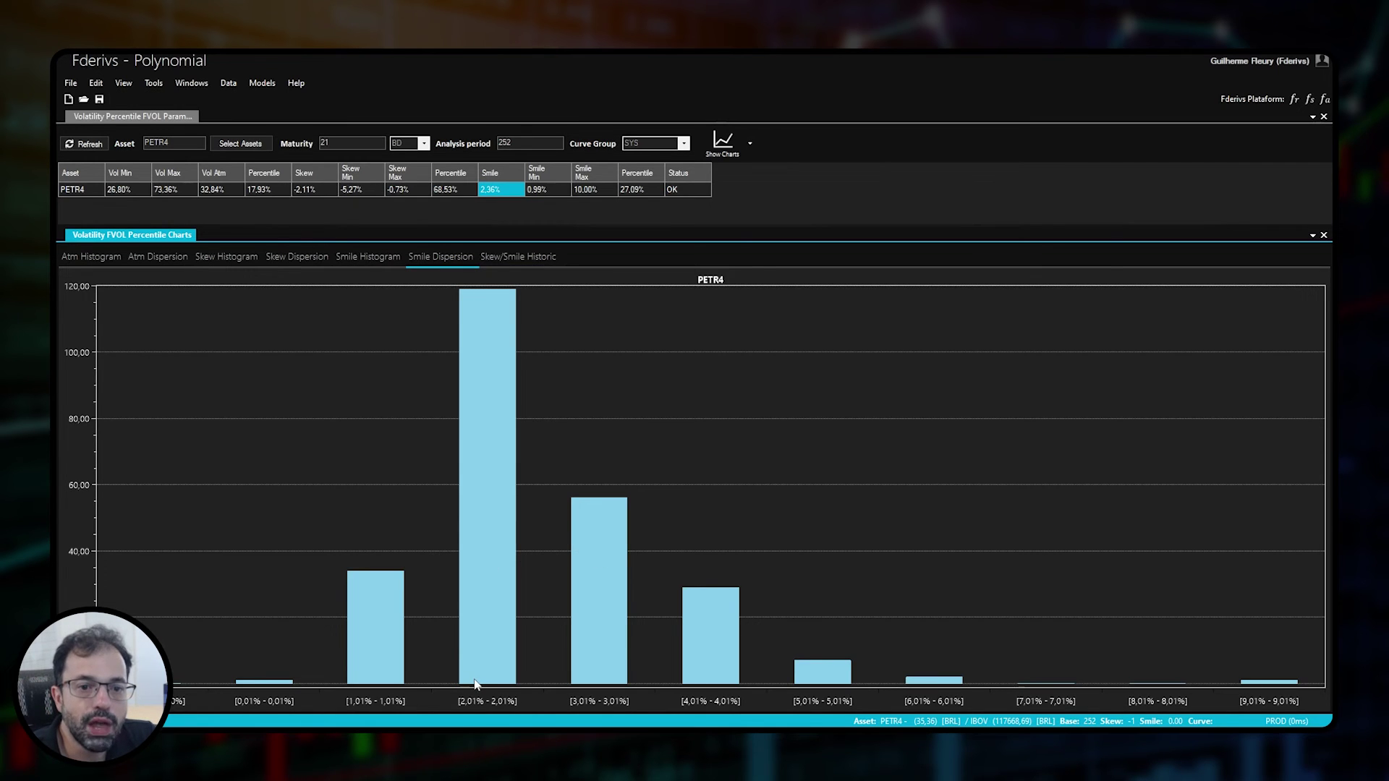
pyautogui.click(634, 192)
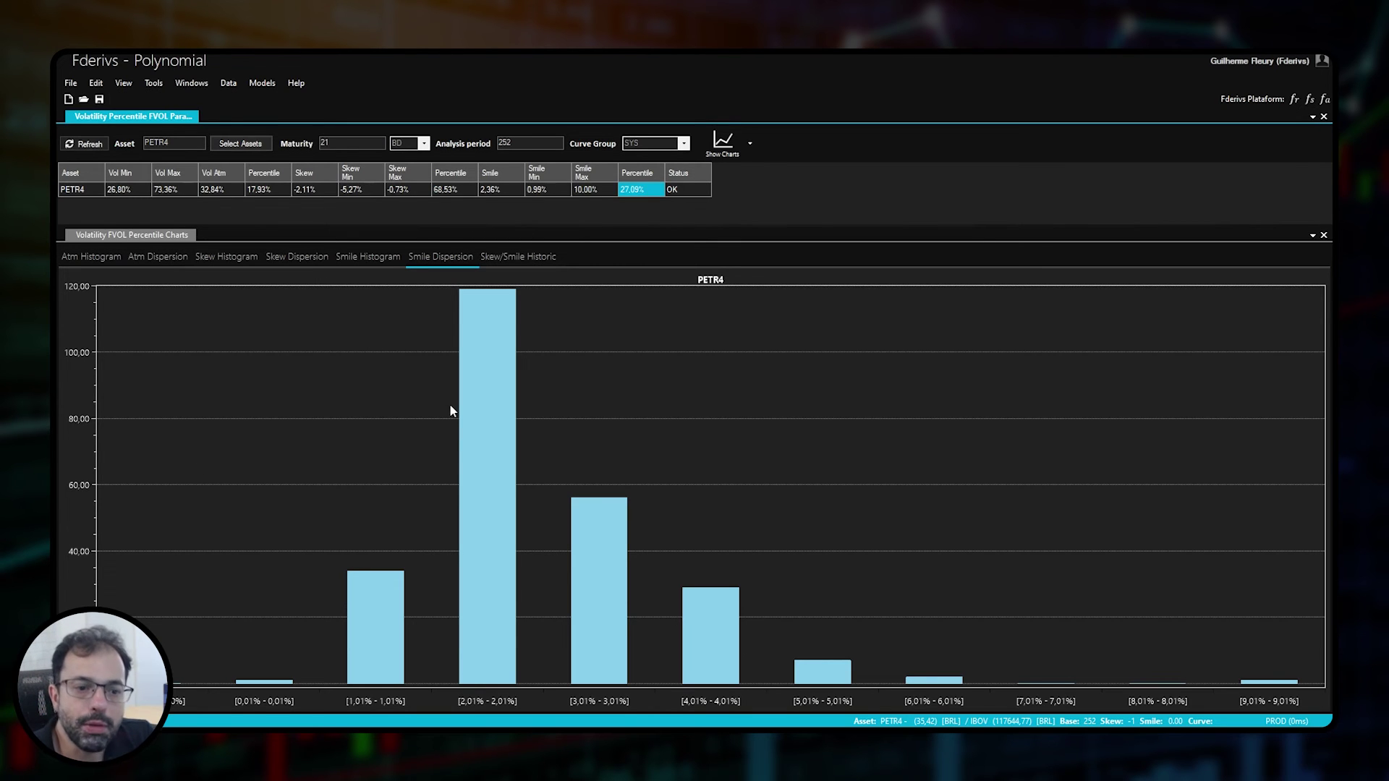
# Start selecting assets for the FVOL percentile analysis and add VALE3 and ITUB4 to the selection
pyautogui.moveTo(422, 190); pyautogui.dragTo(737, 216)
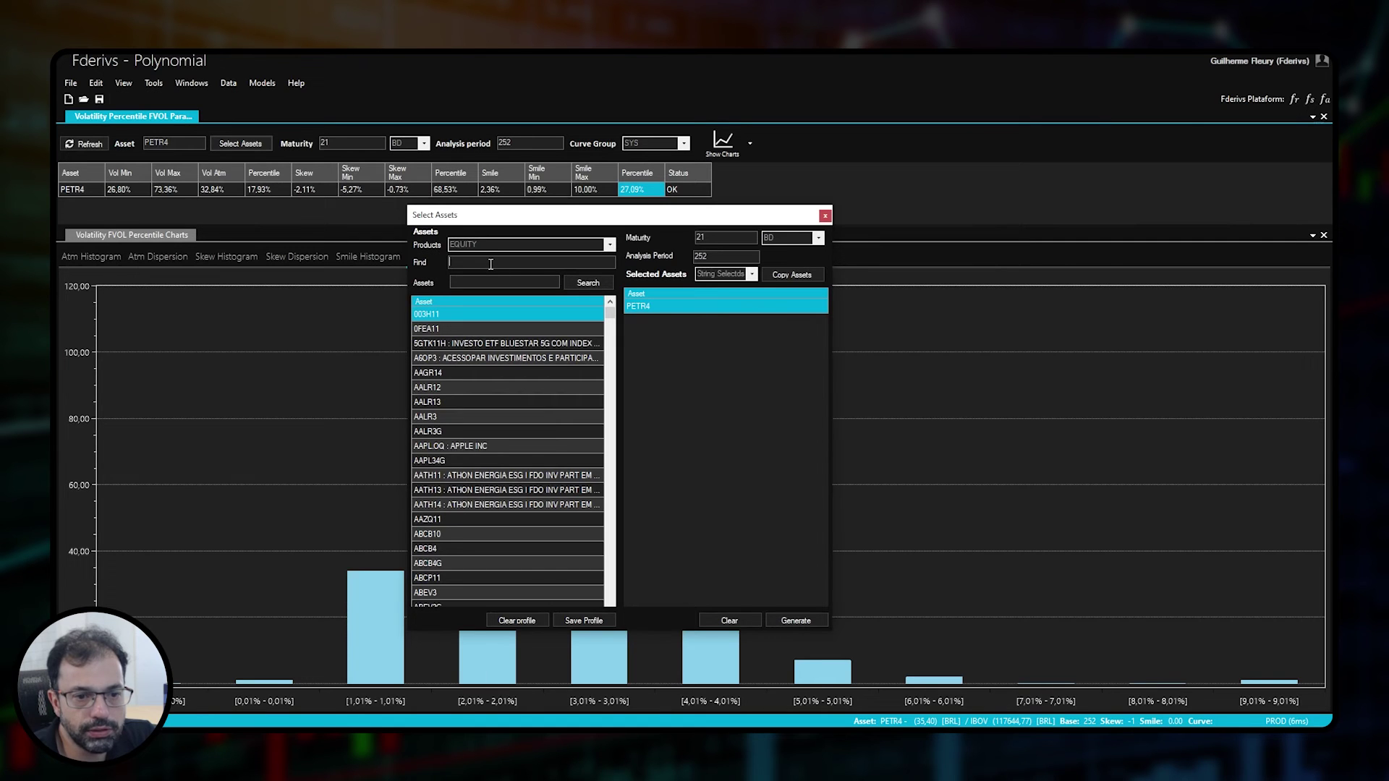
pyautogui.write('vale')
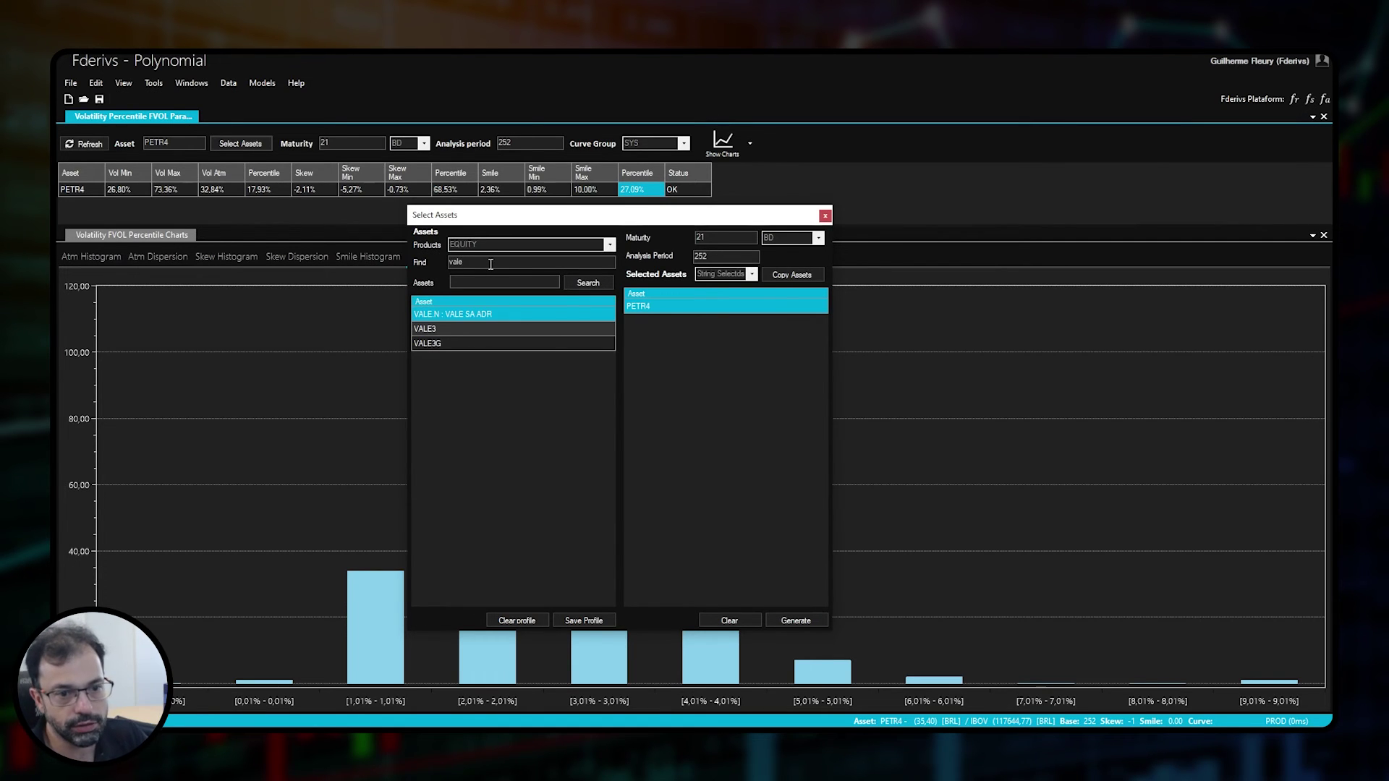
pyautogui.doubleClick(469, 328)
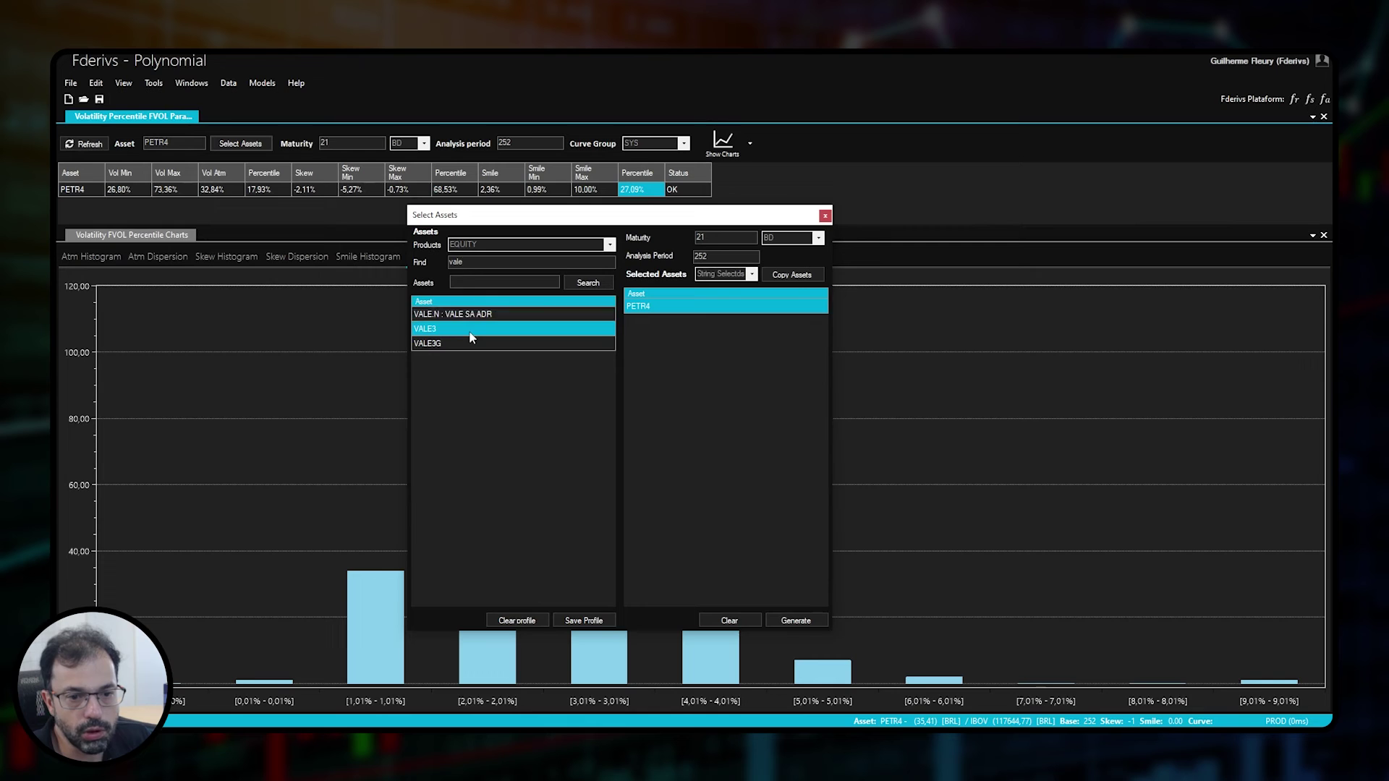
pyautogui.moveTo(467, 262); pyautogui.dragTo(441, 253)
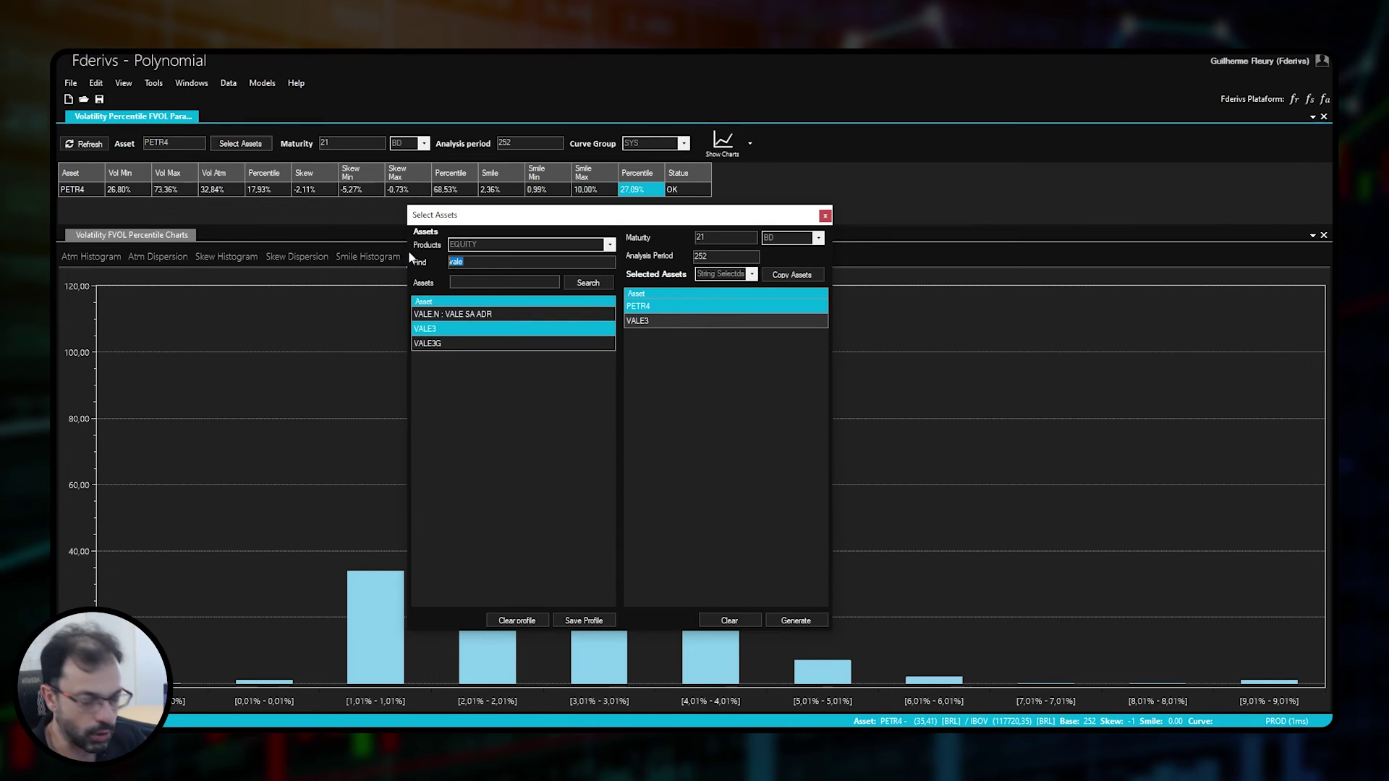
pyautogui.write('itub')
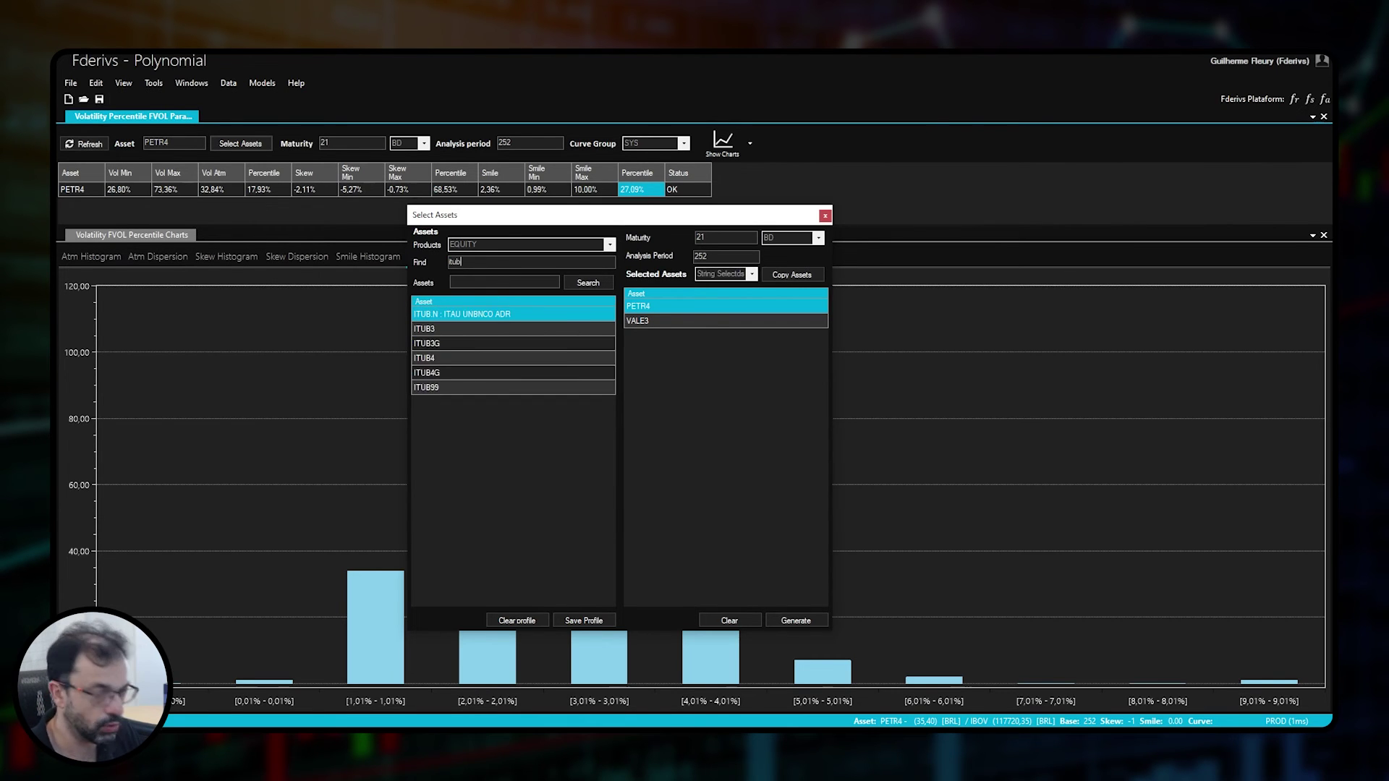
pyautogui.write('4')
pyautogui.doubleClick(445, 314)
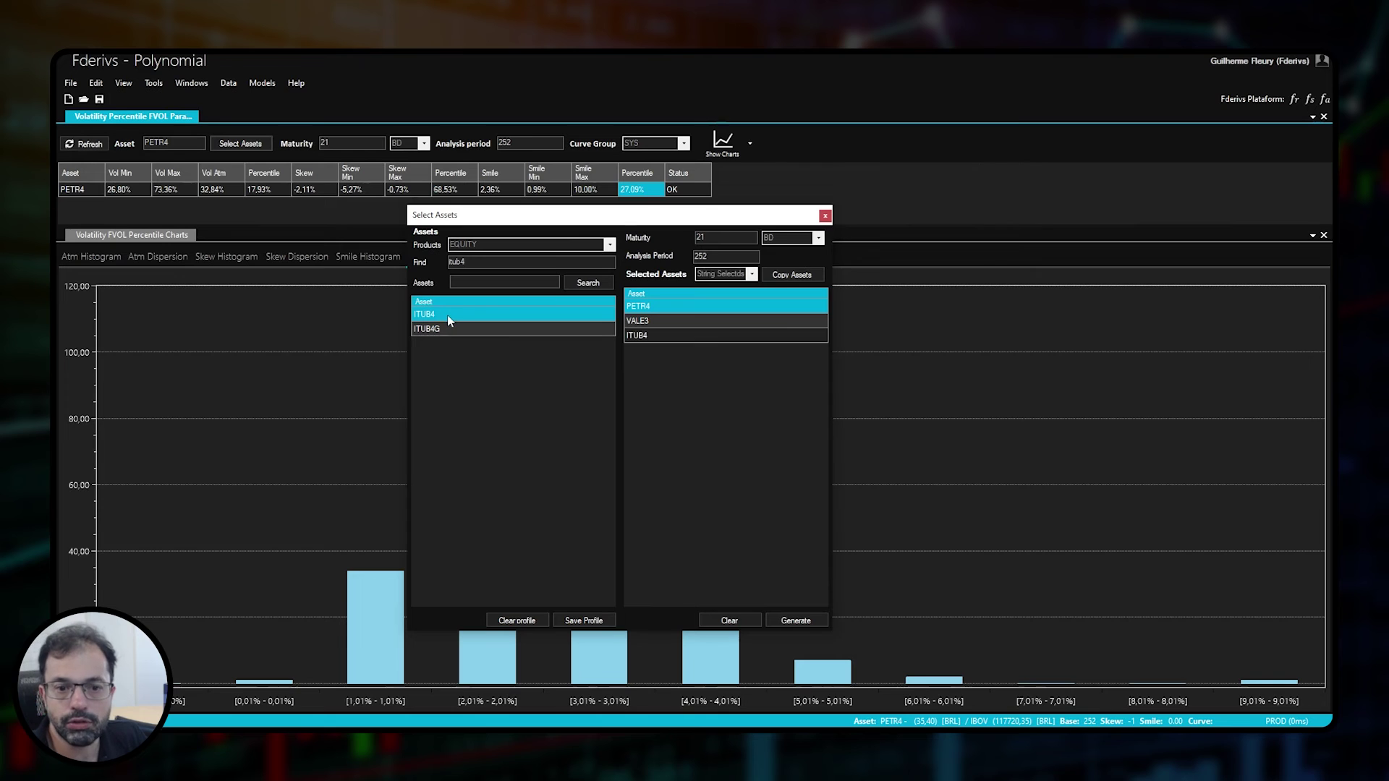
# Find MGLU3 and BPAC11 among the equity assets and add both to the selected assets
pyautogui.moveTo(524, 259); pyautogui.dragTo(350, 248)
pyautogui.write('mglu3')
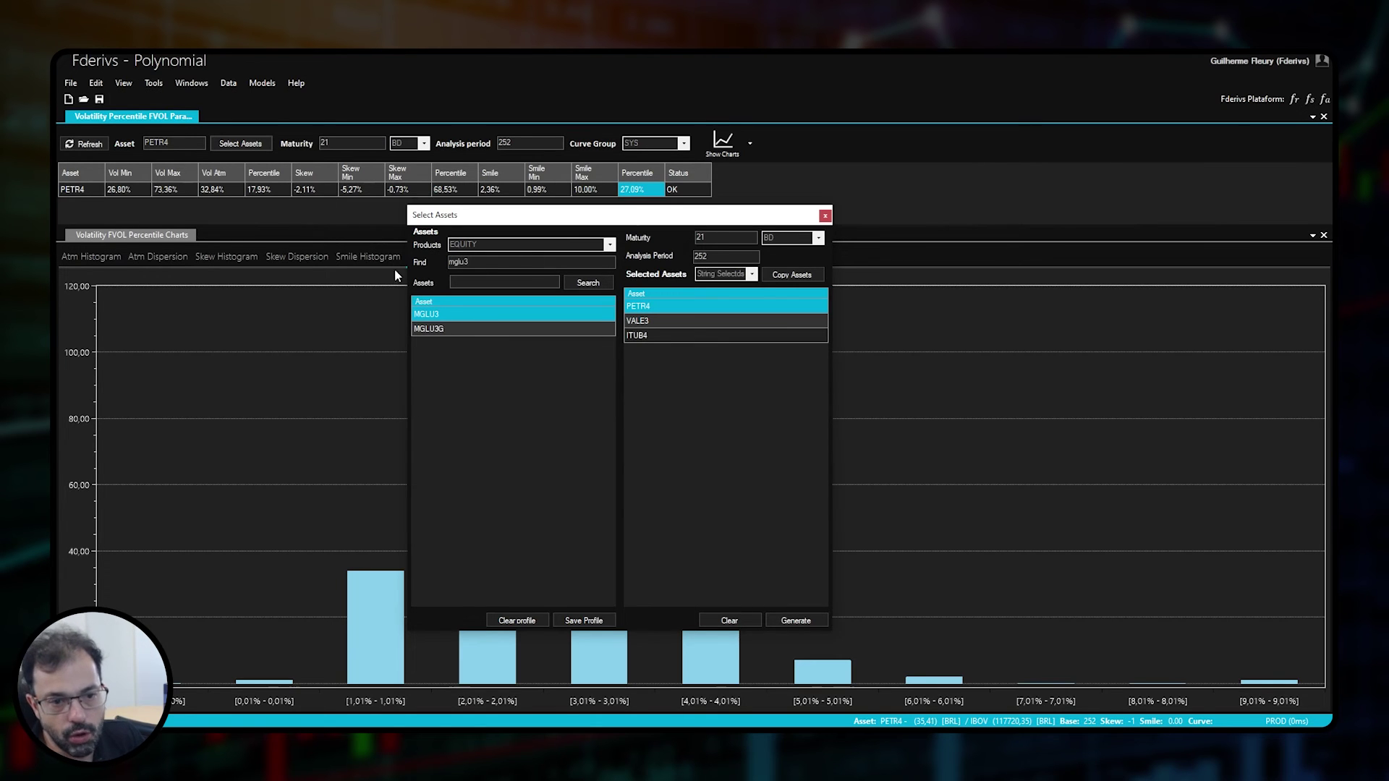
pyautogui.doubleClick(427, 316)
pyautogui.moveTo(502, 262); pyautogui.dragTo(386, 254)
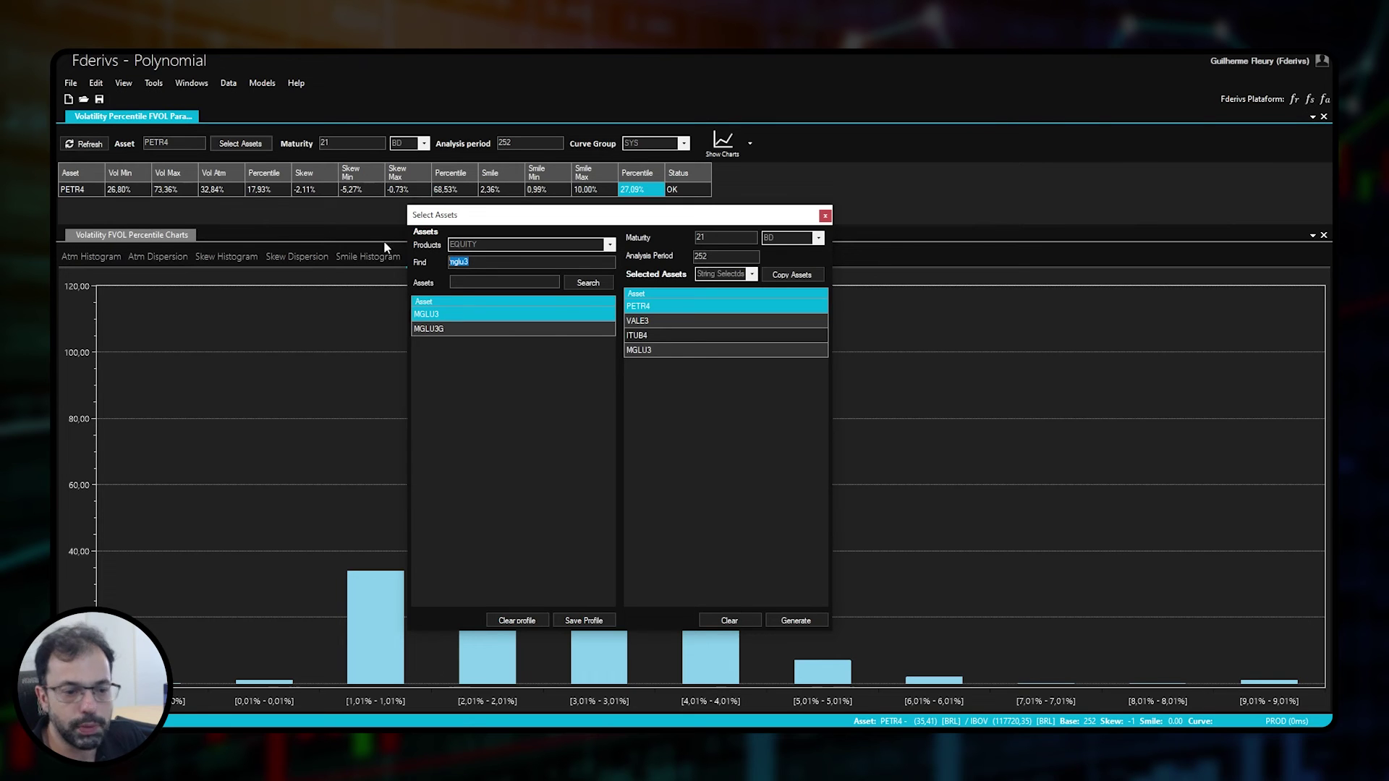
pyautogui.write('bpac11')
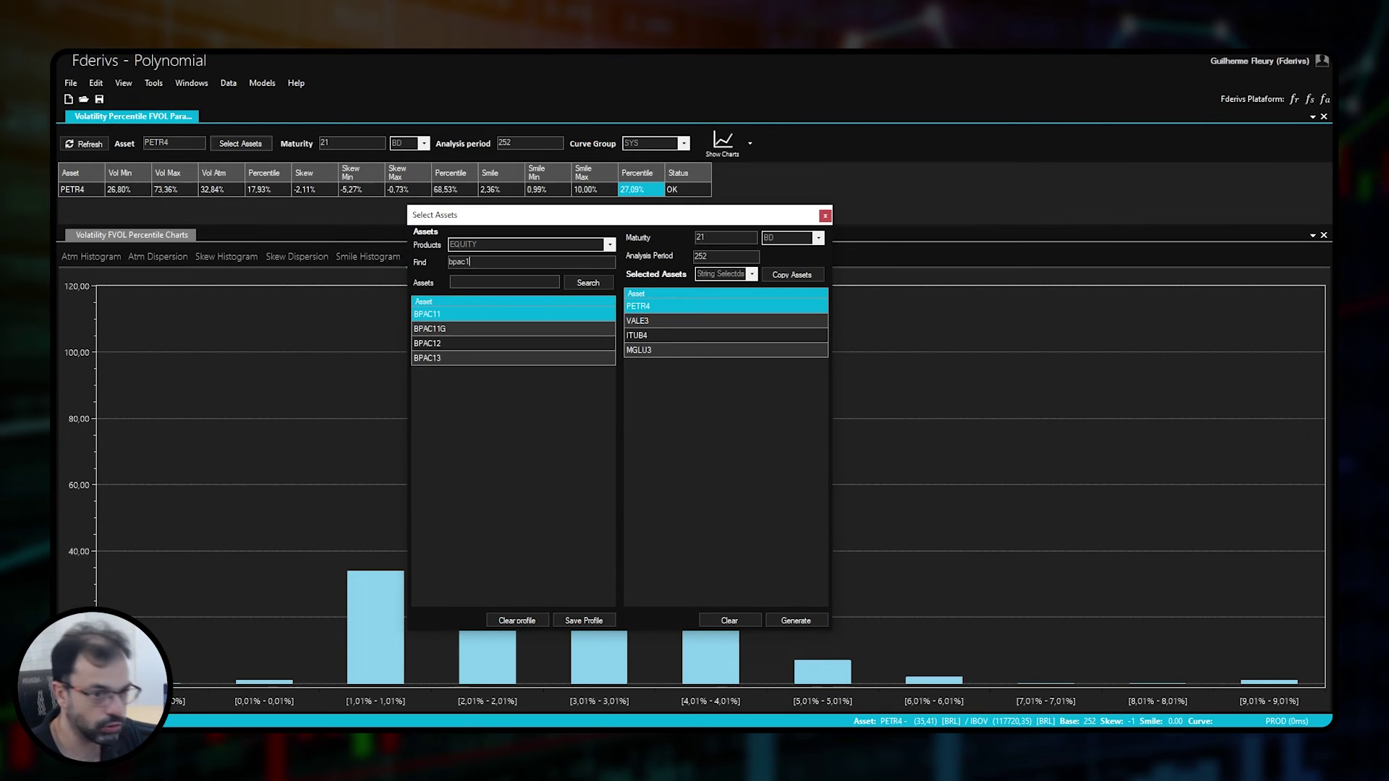
pyautogui.doubleClick(489, 311)
# Add WEGE3 to the selected assets and generate the asset list for the percentile analysis
pyautogui.moveTo(514, 262); pyautogui.dragTo(284, 247)
pyautogui.write('wege3')
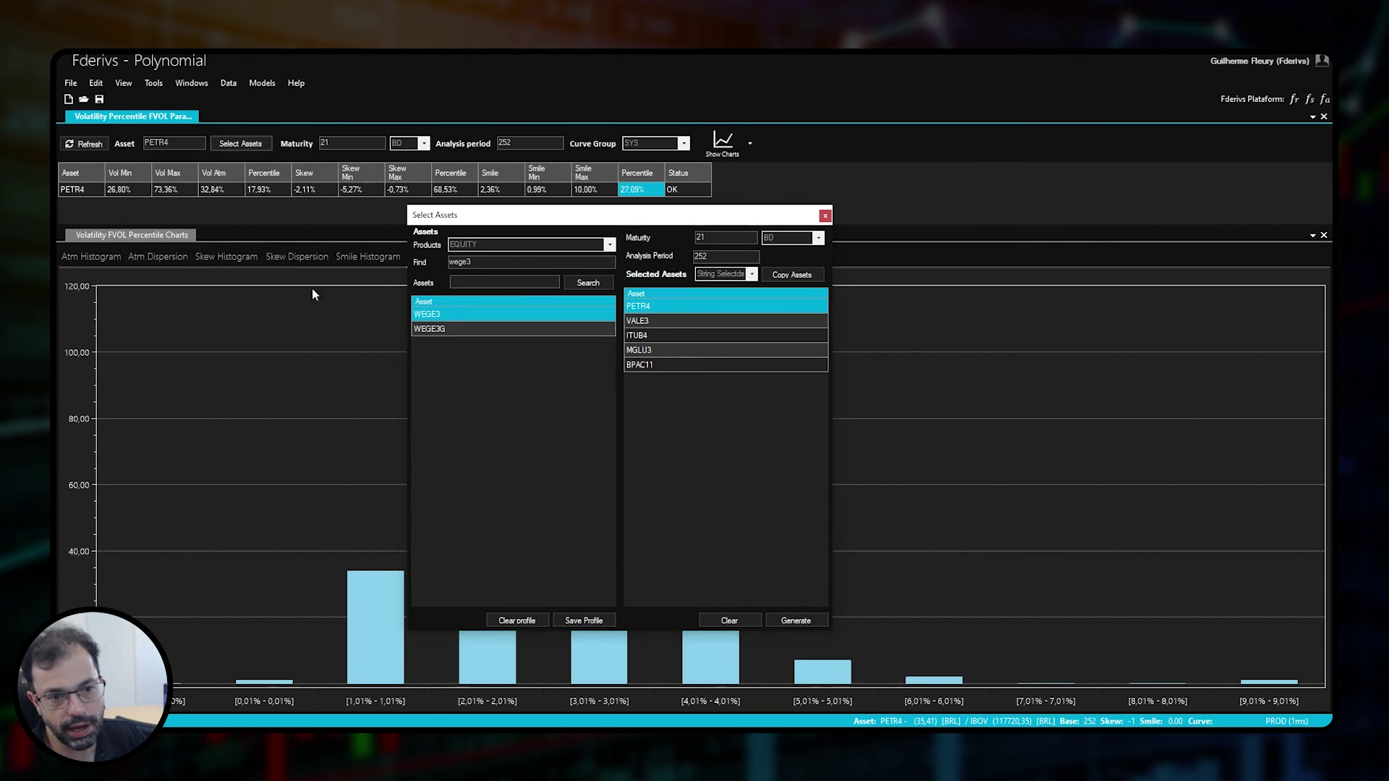
pyautogui.doubleClick(444, 317)
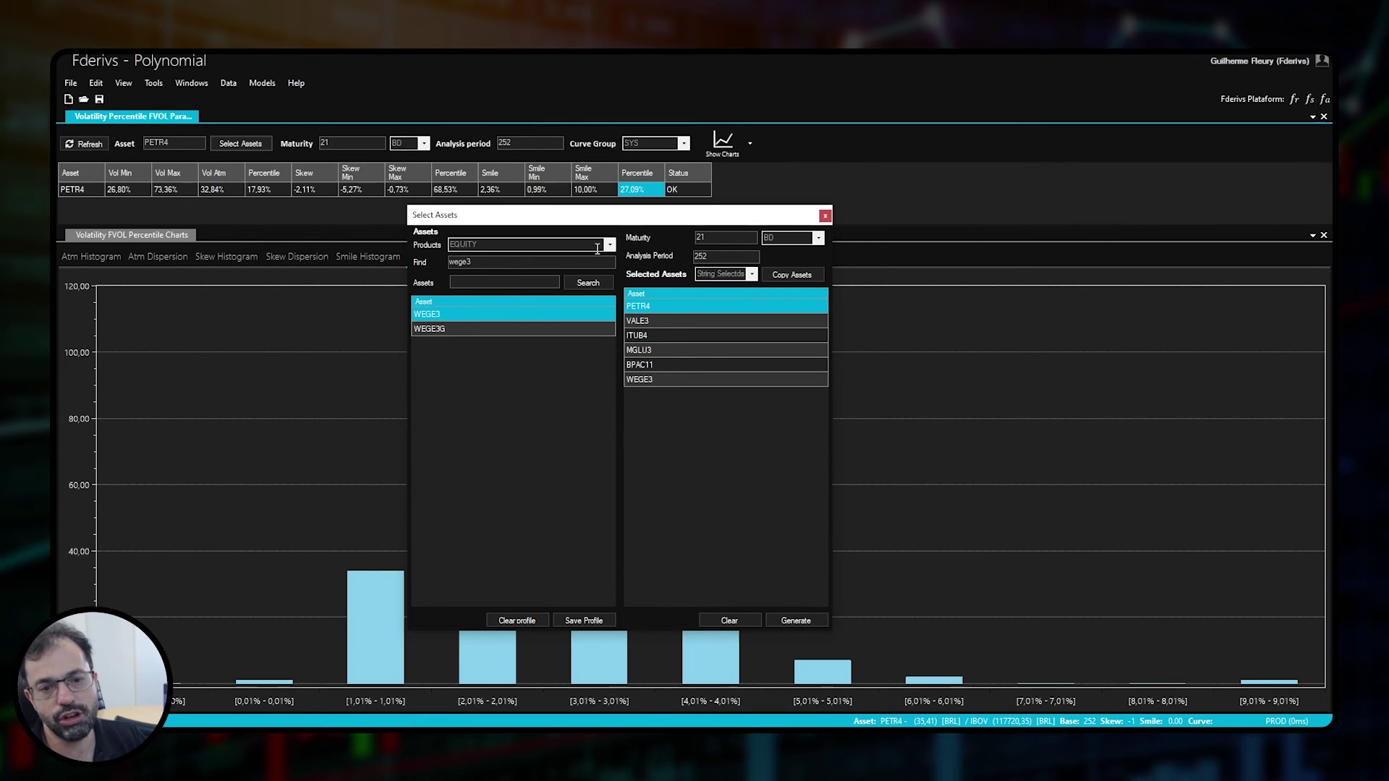
pyautogui.click(812, 622)
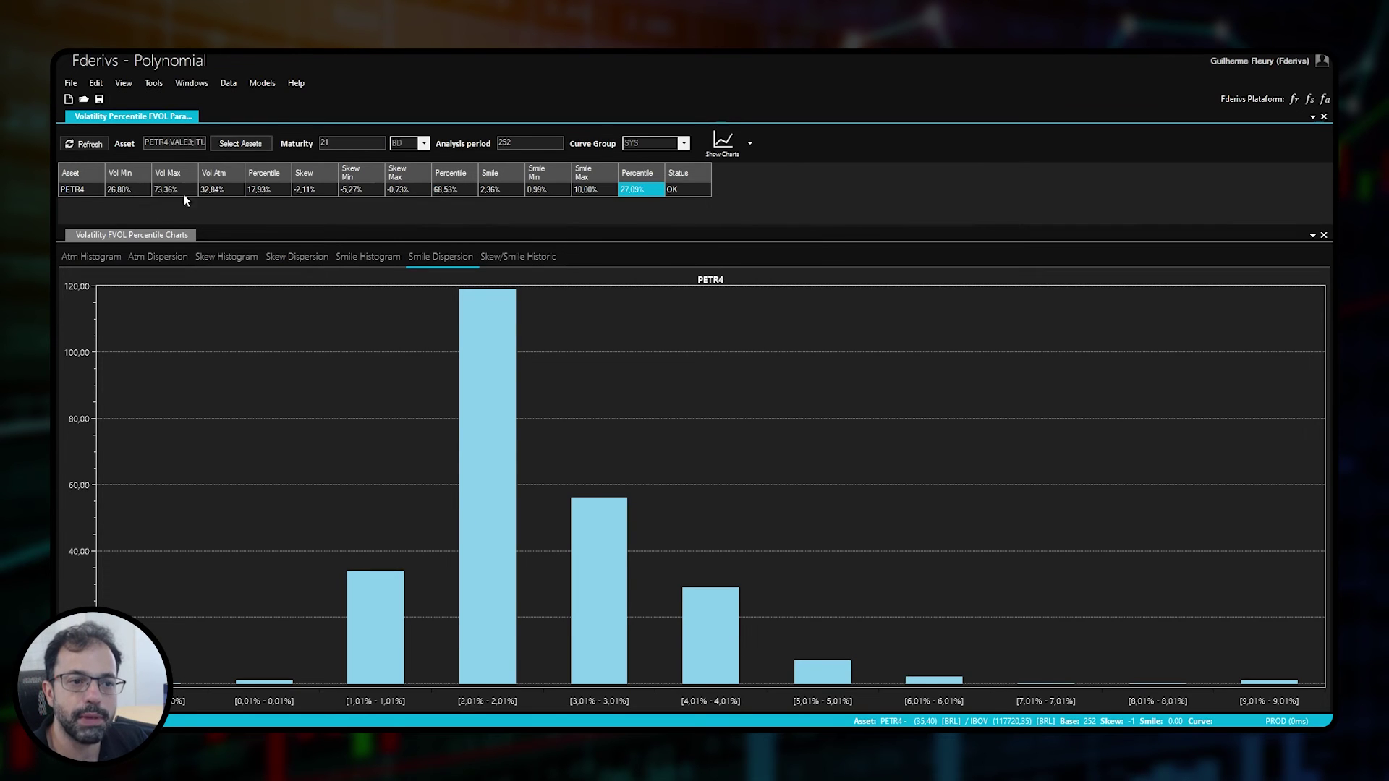
# Refresh the percentile table for the selected assets and enlarge the table area to fit every row
pyautogui.click(90, 145)
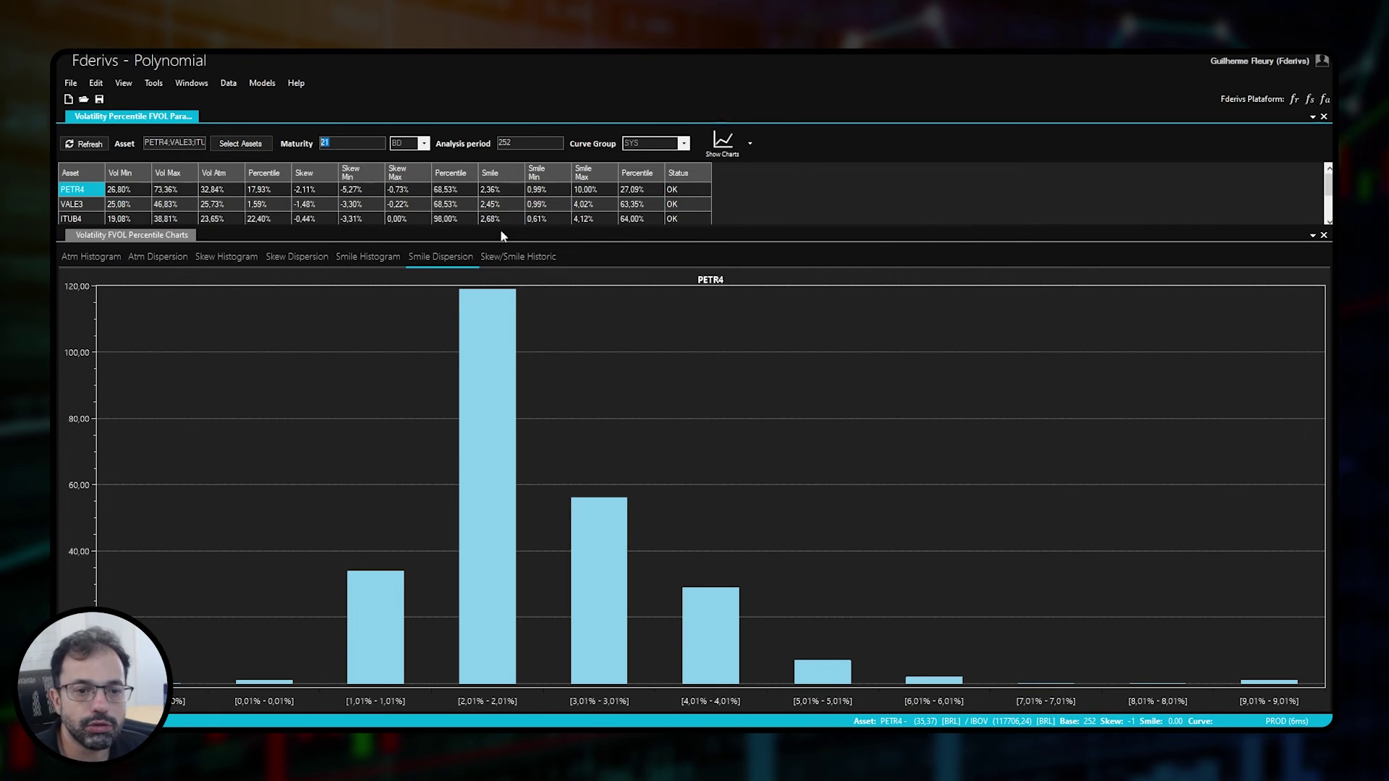
pyautogui.moveTo(502, 232); pyautogui.dragTo(503, 309)
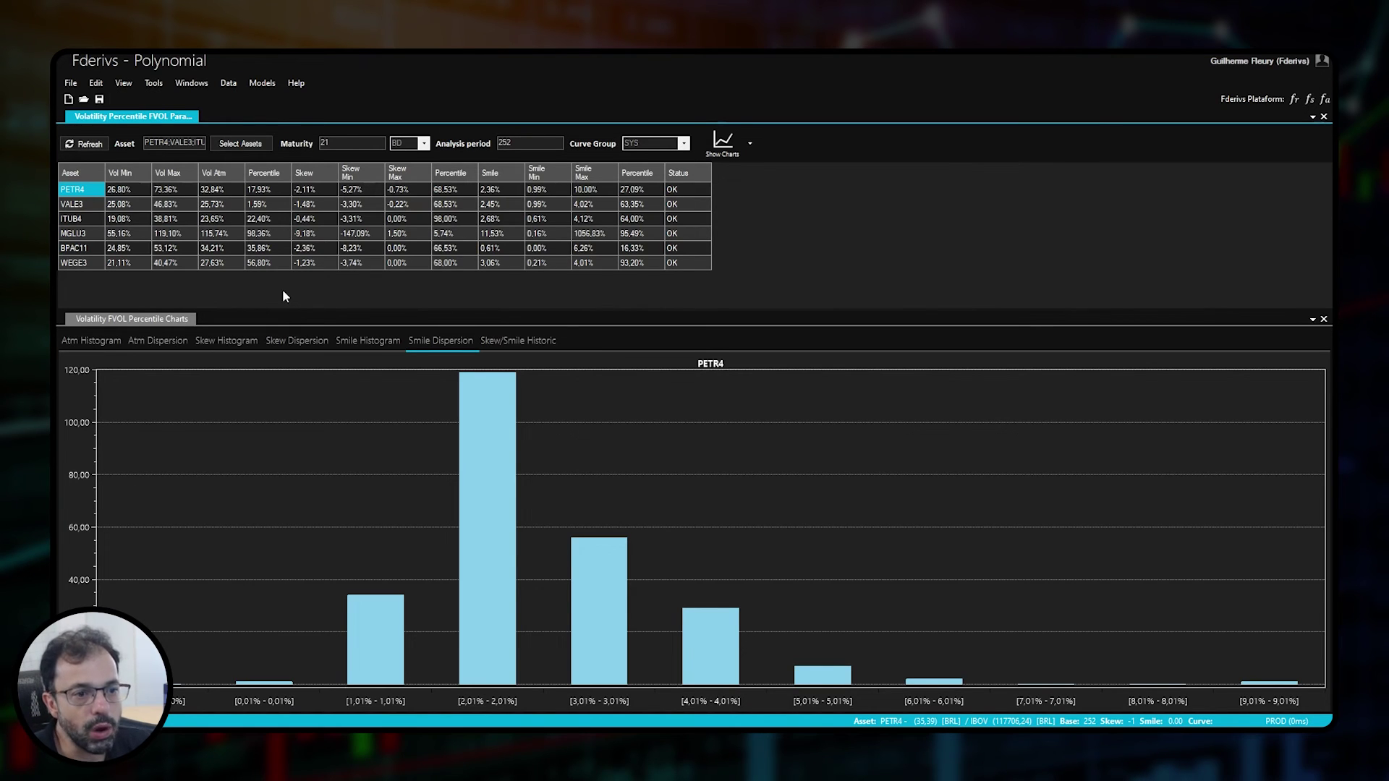
# Examine MGLU3's maximum volatility, ATM volatility and ATM percentile in the percentile table
pyautogui.click(220, 249)
pyautogui.click(263, 235)
pyautogui.press('Left')
pyautogui.press('Left')
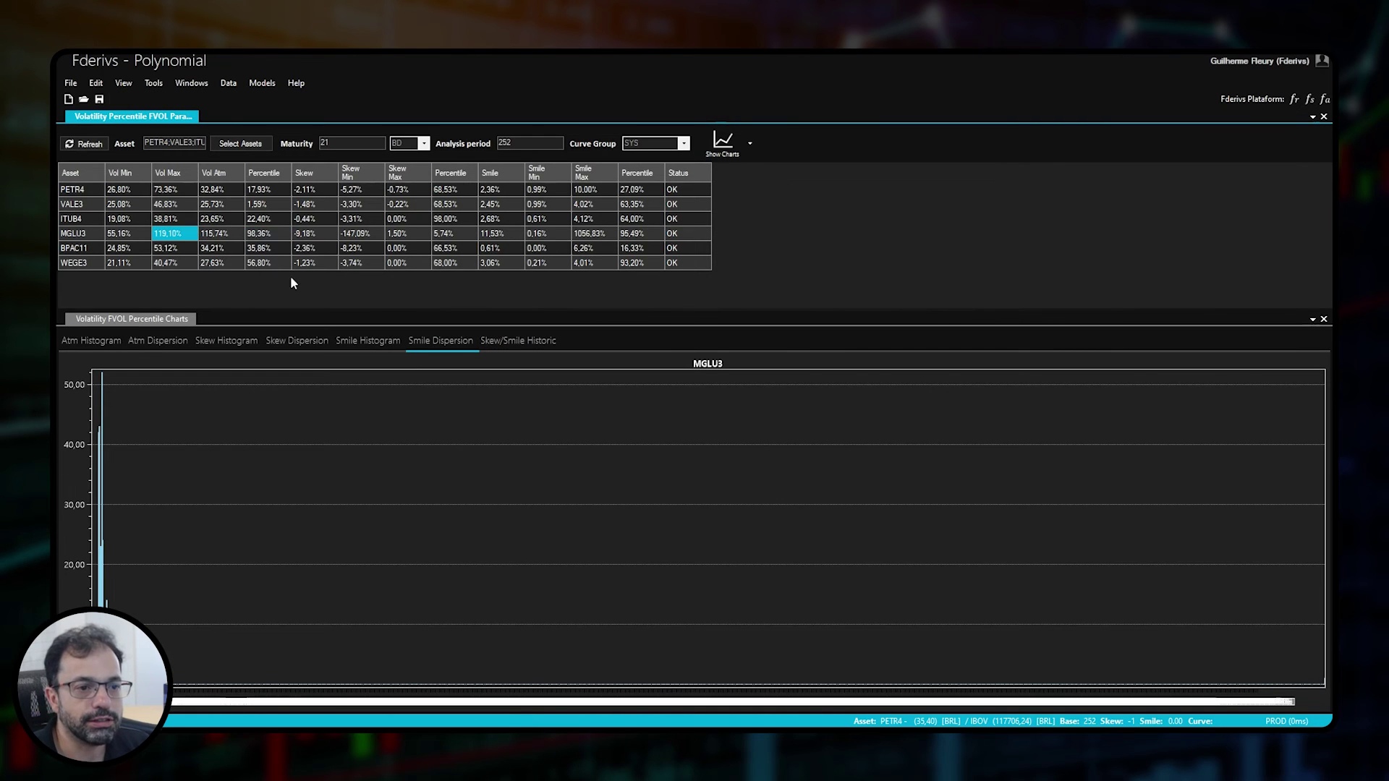
pyautogui.press('Right')
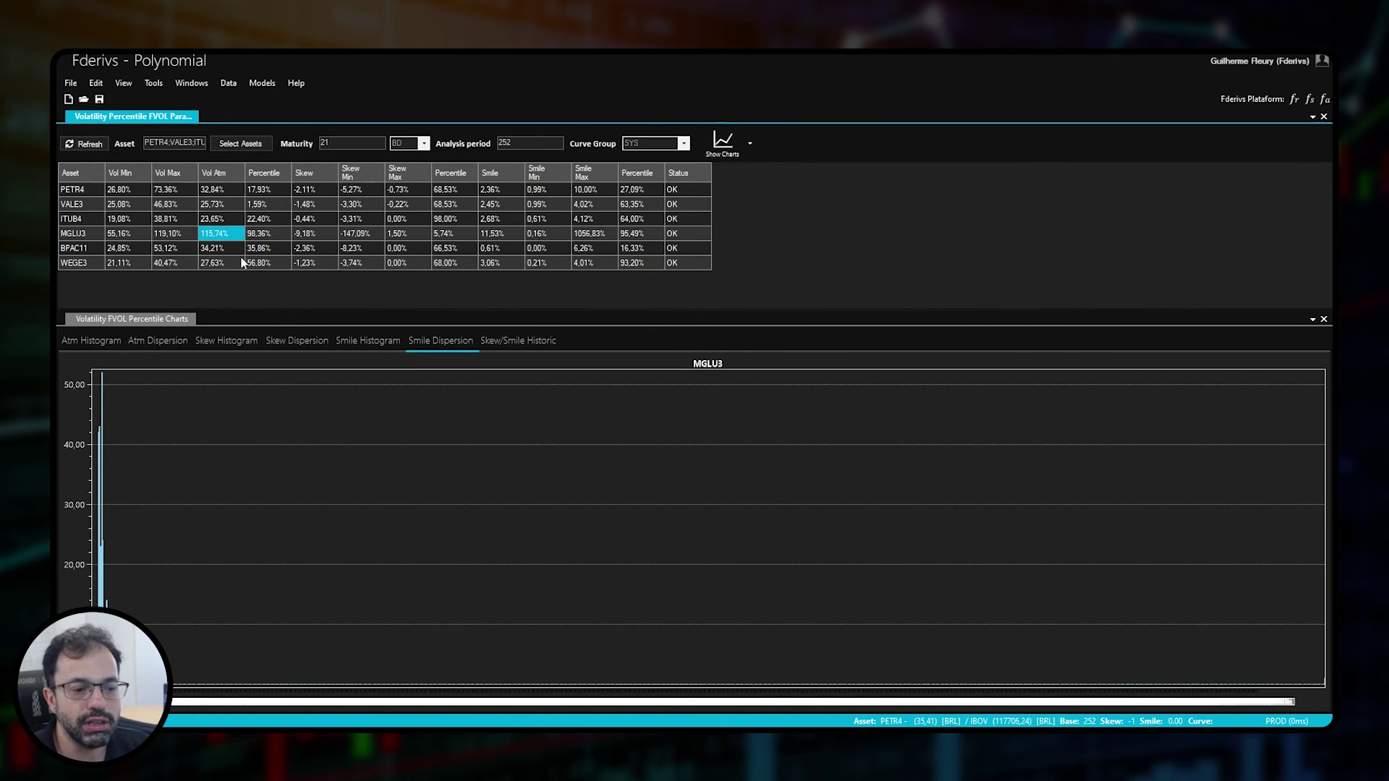
pyautogui.click(269, 238)
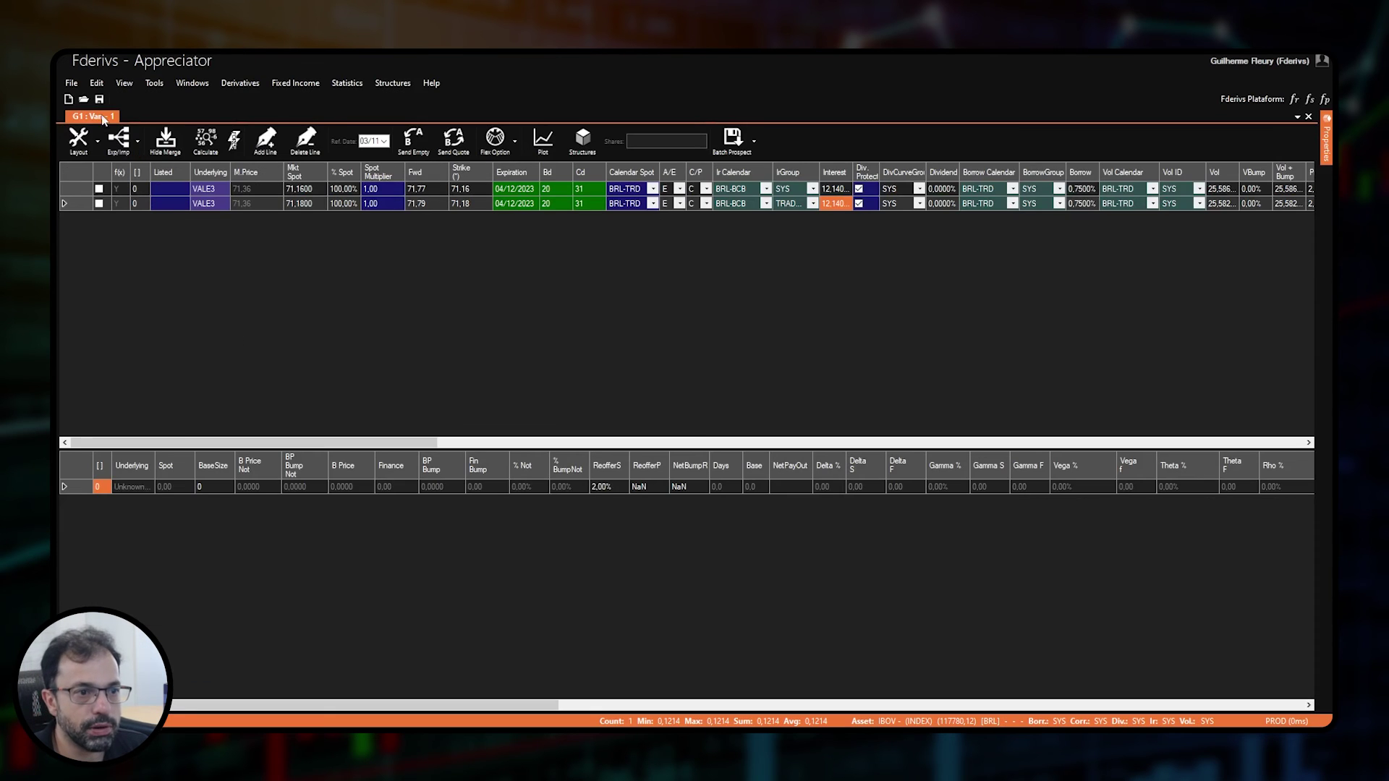
# Switch to Fderivs Appreciator, create an Asset/Stock Chart for MGLU3 and show its 5-year price history
pyautogui.click(124, 85)
pyautogui.click(121, 160)
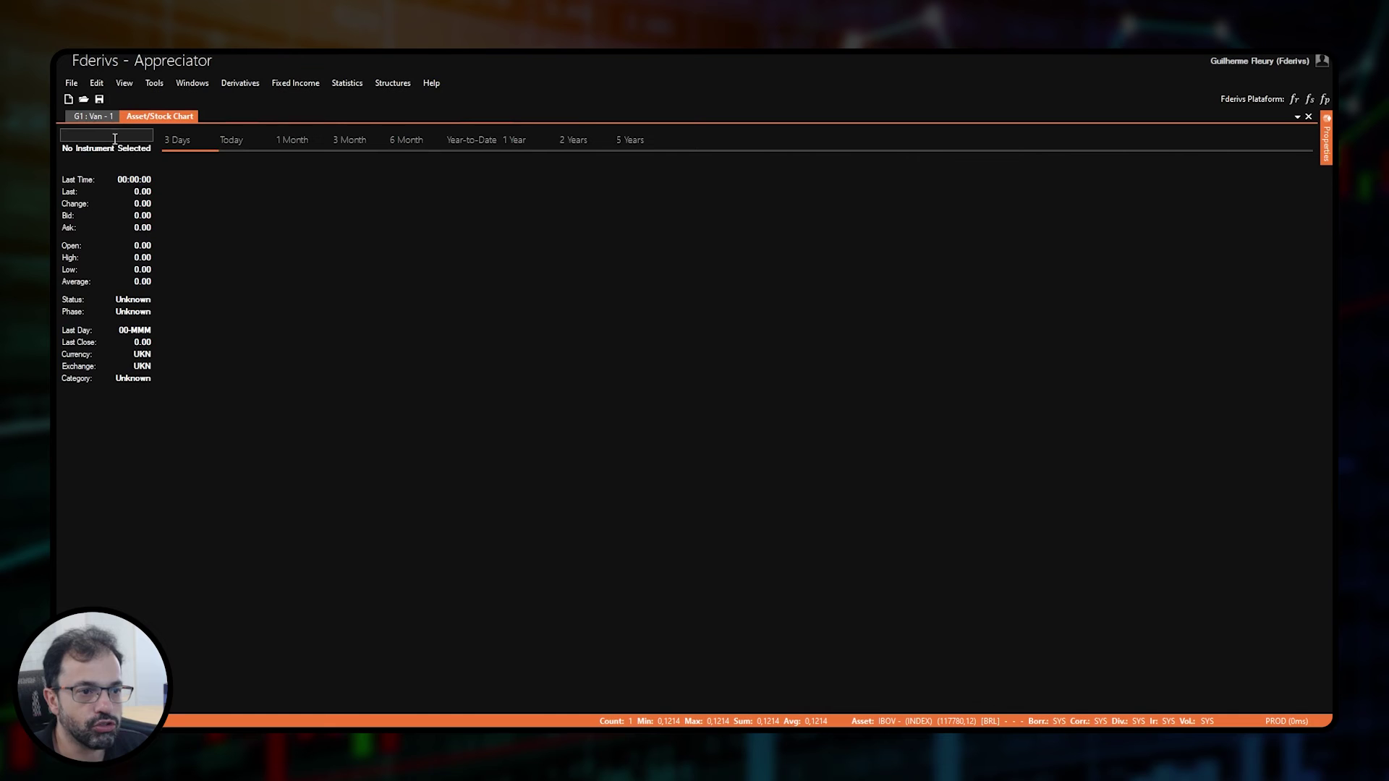
pyautogui.write('mglu3')
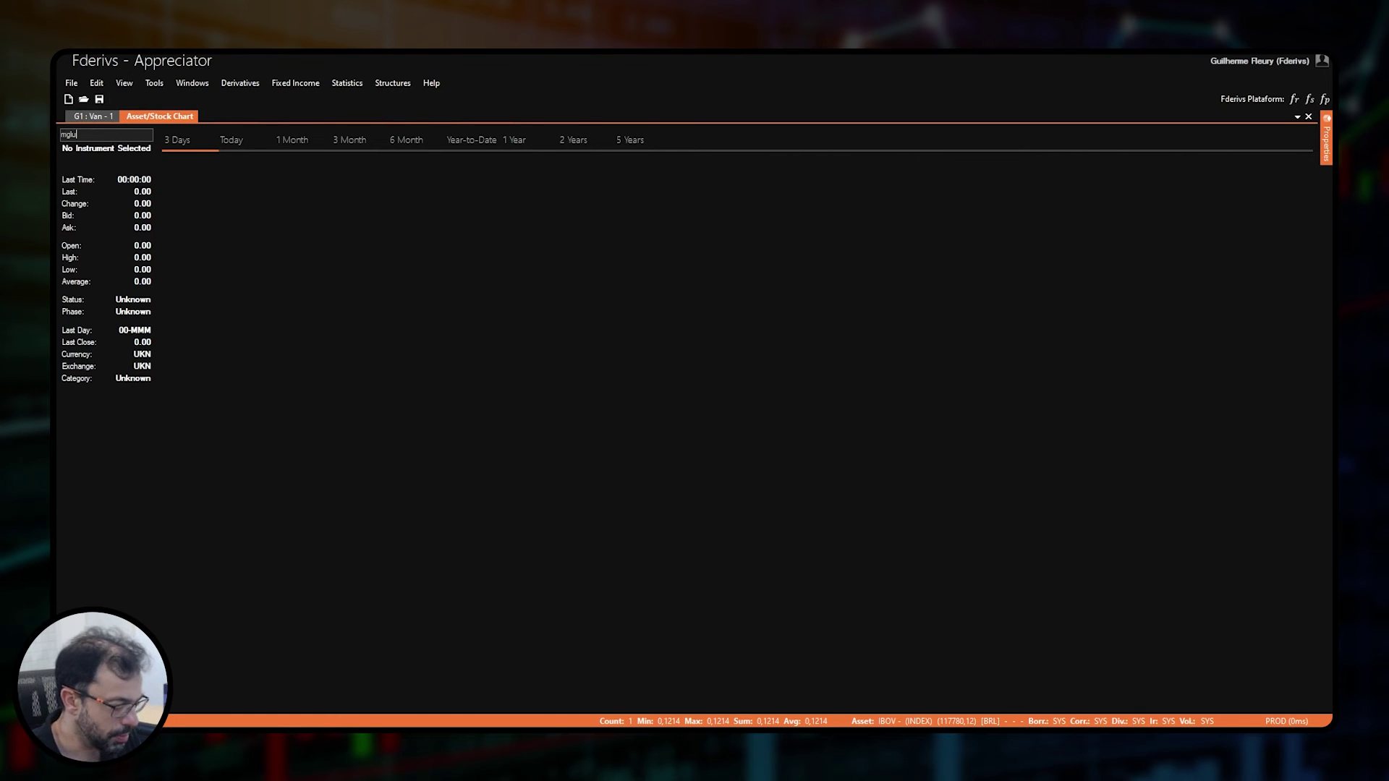
pyautogui.press('Return')
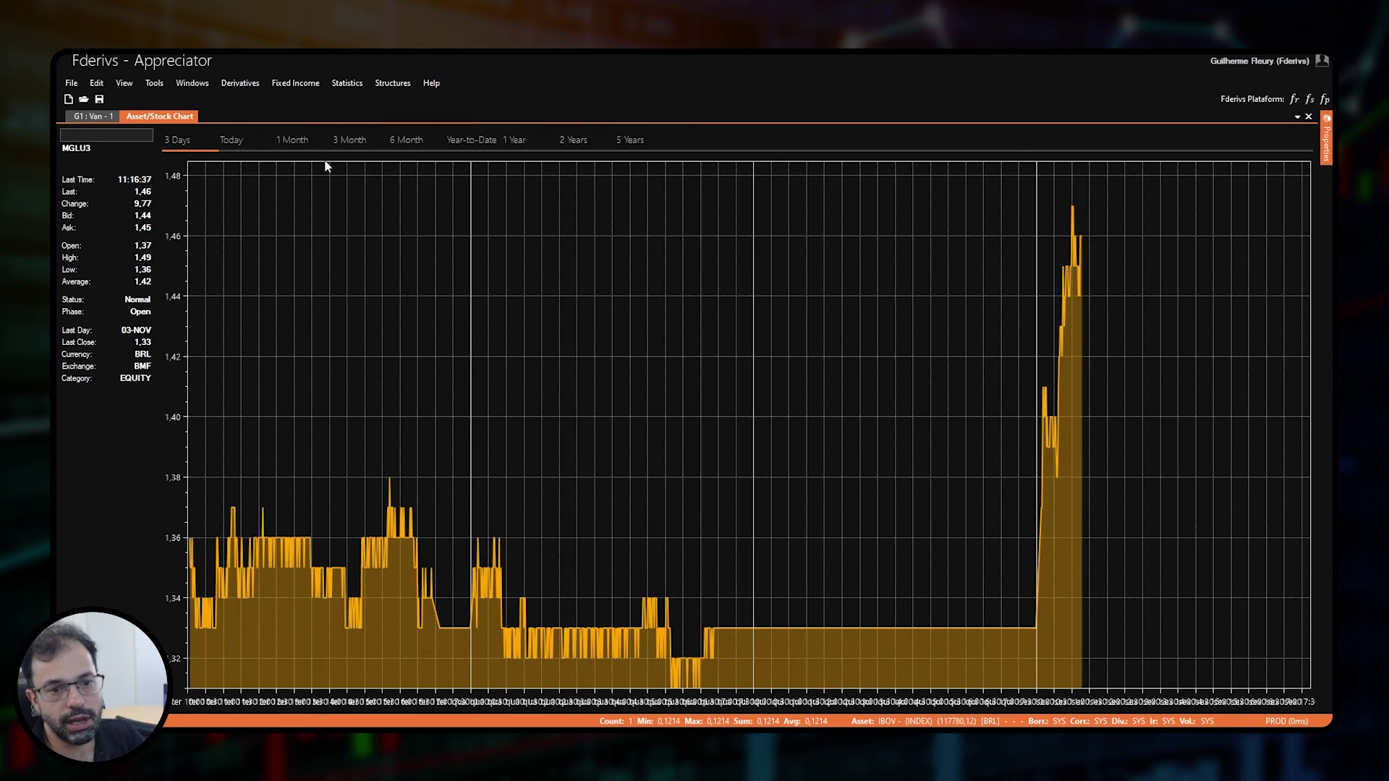
pyautogui.click(617, 138)
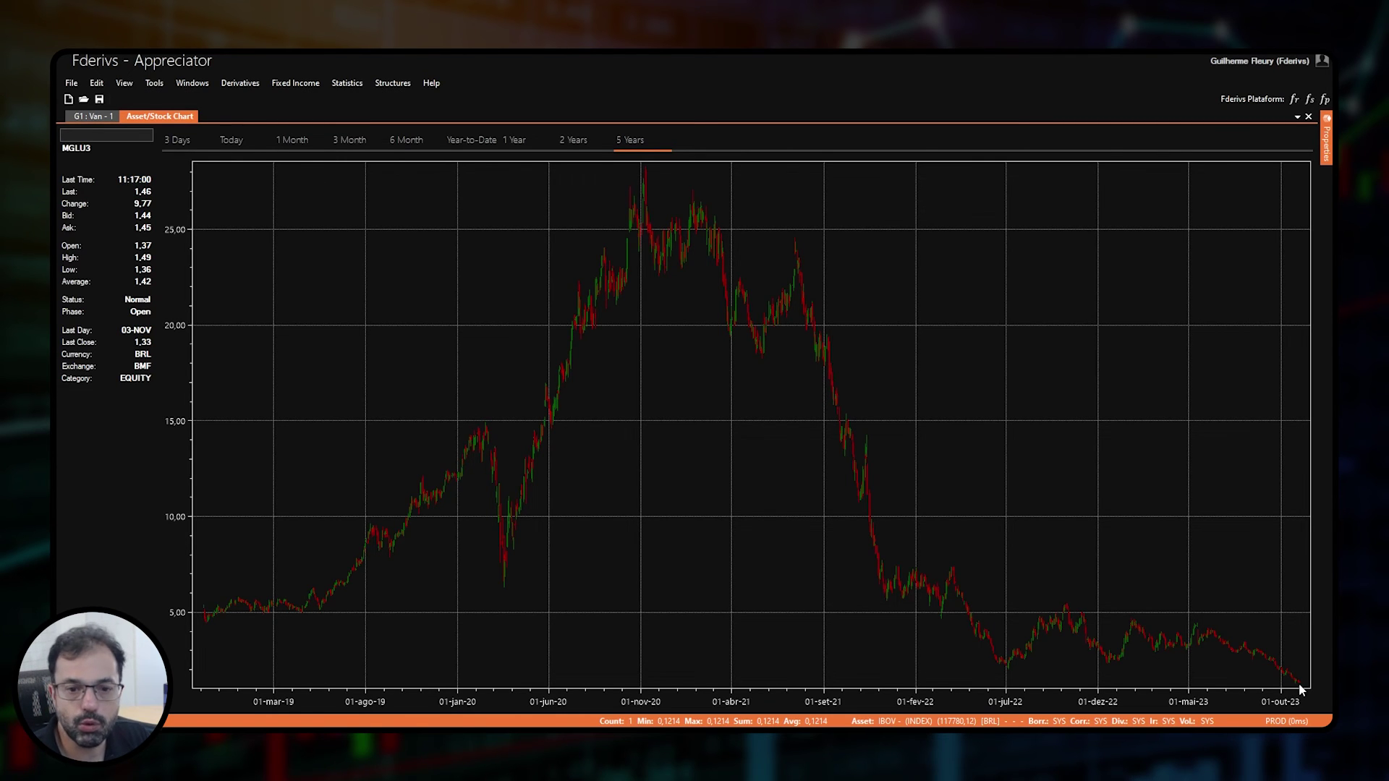
# Review MGLU3's price history over the 2-year, 3-month, 6-month and 1-month periods, ending on 2 years
pyautogui.click(581, 142)
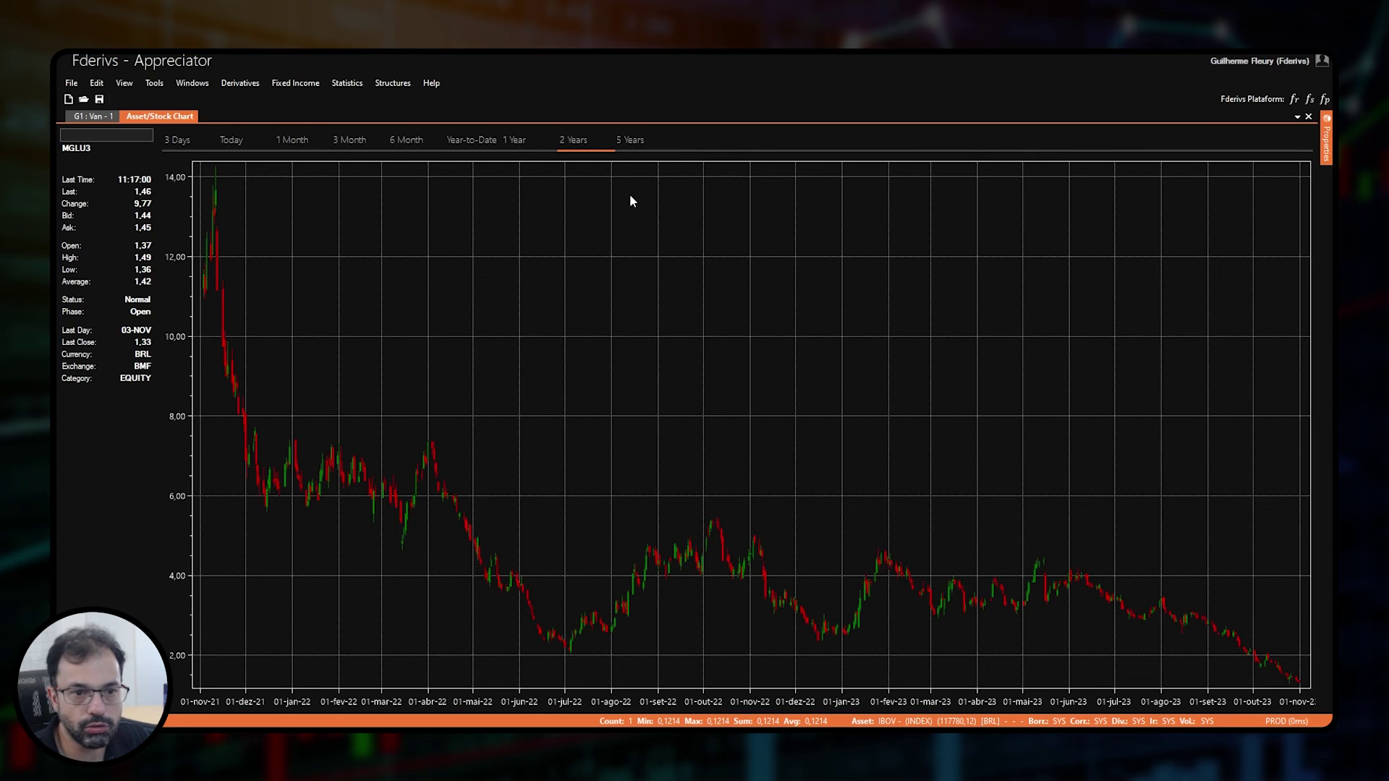
pyautogui.click(335, 144)
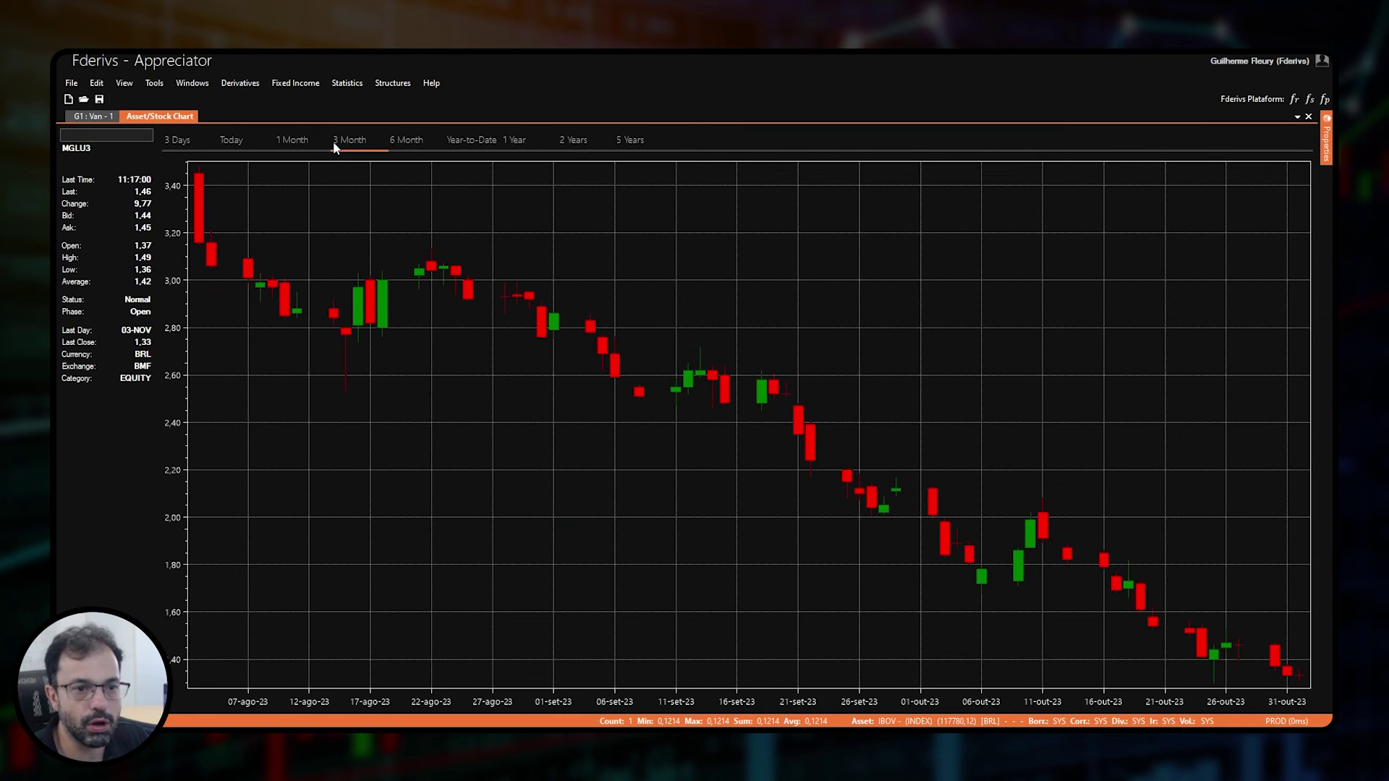
pyautogui.click(410, 144)
pyautogui.click(297, 142)
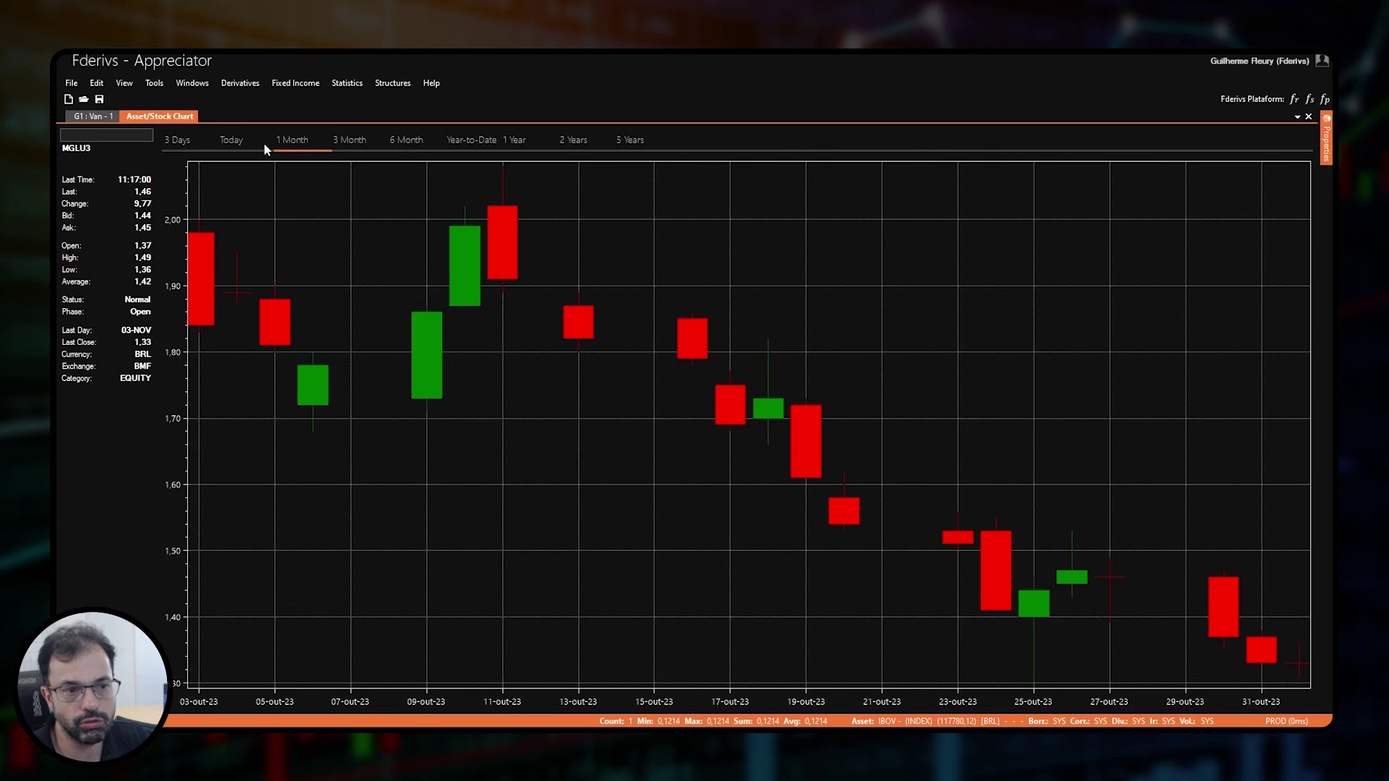
pyautogui.click(416, 144)
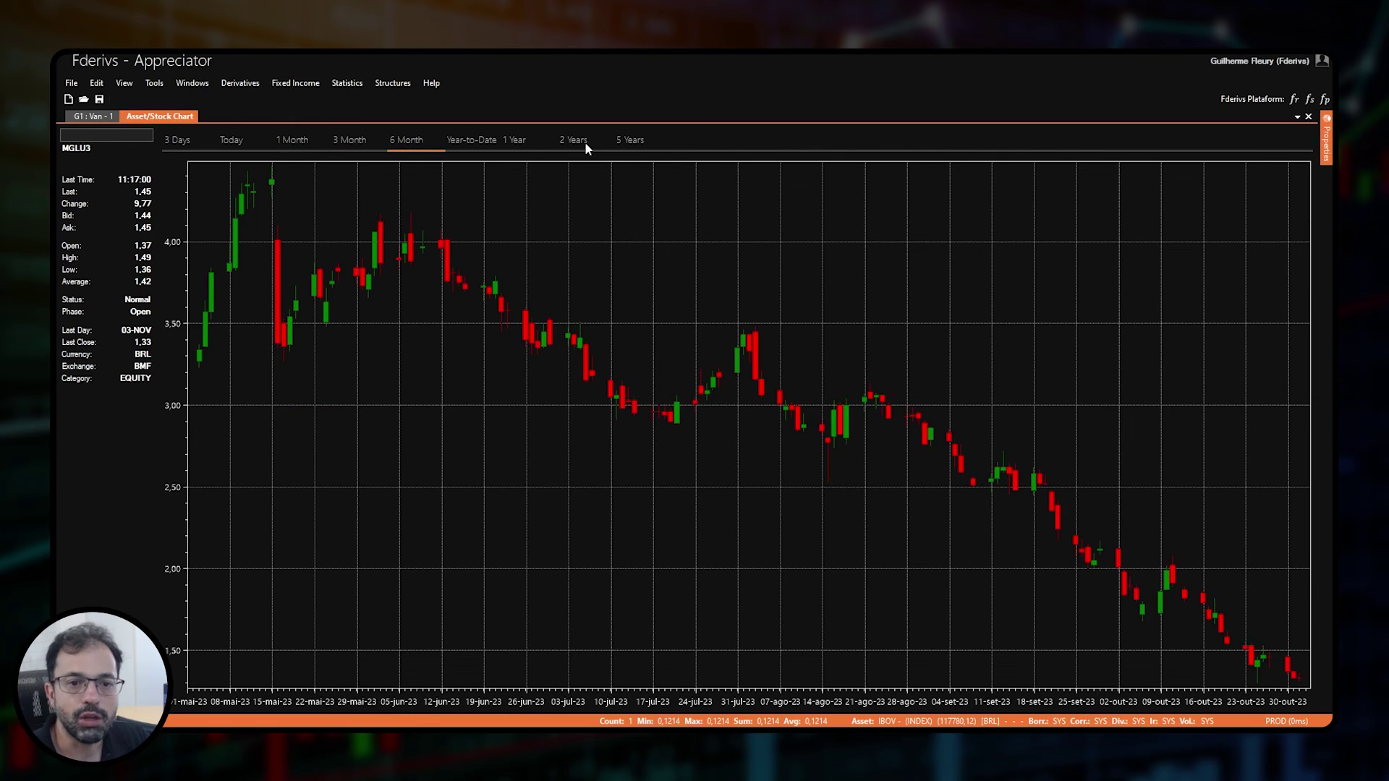
pyautogui.click(583, 141)
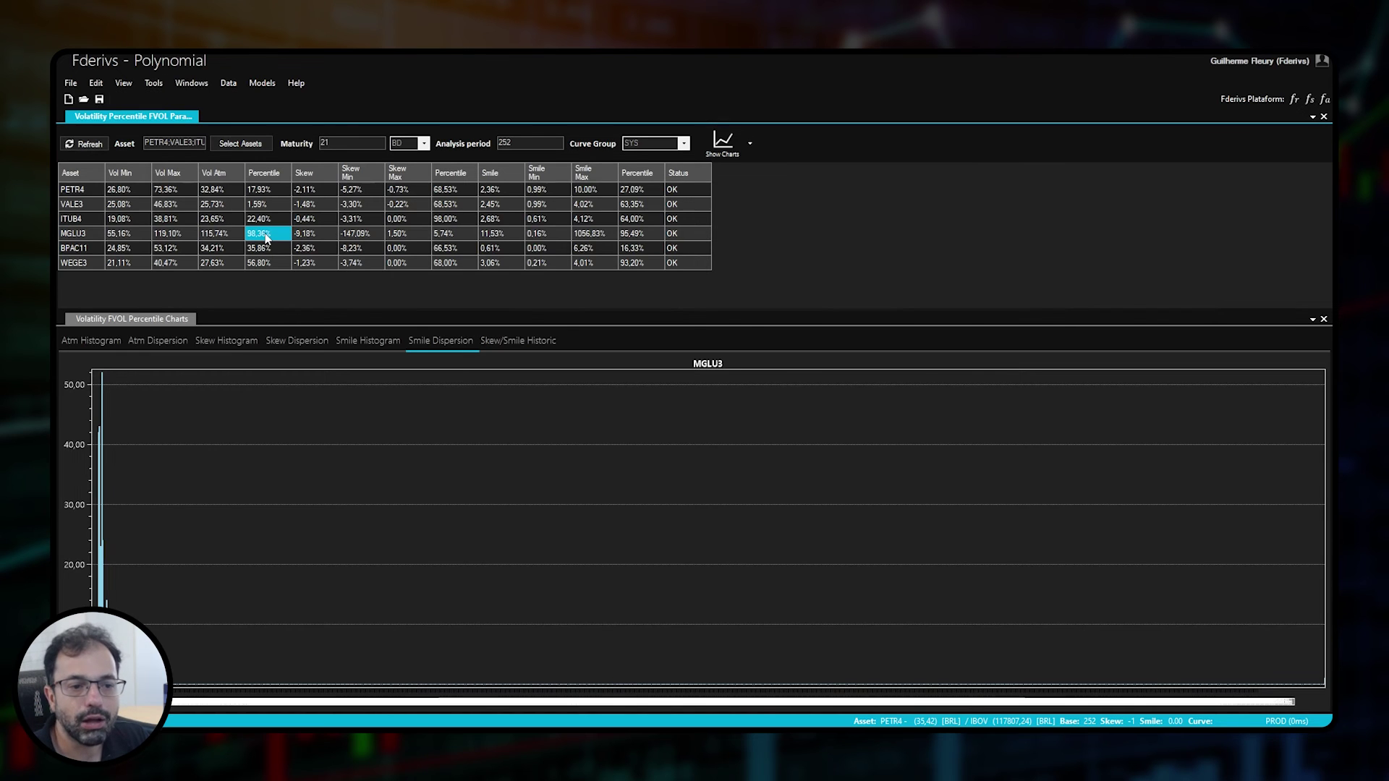
# Back in Fderivs Polynomial, examine MGLU3's ATM volatility against the Atm Histogram and its skew against the Skew Histogram and Skew Dispersion charts
pyautogui.click(113, 345)
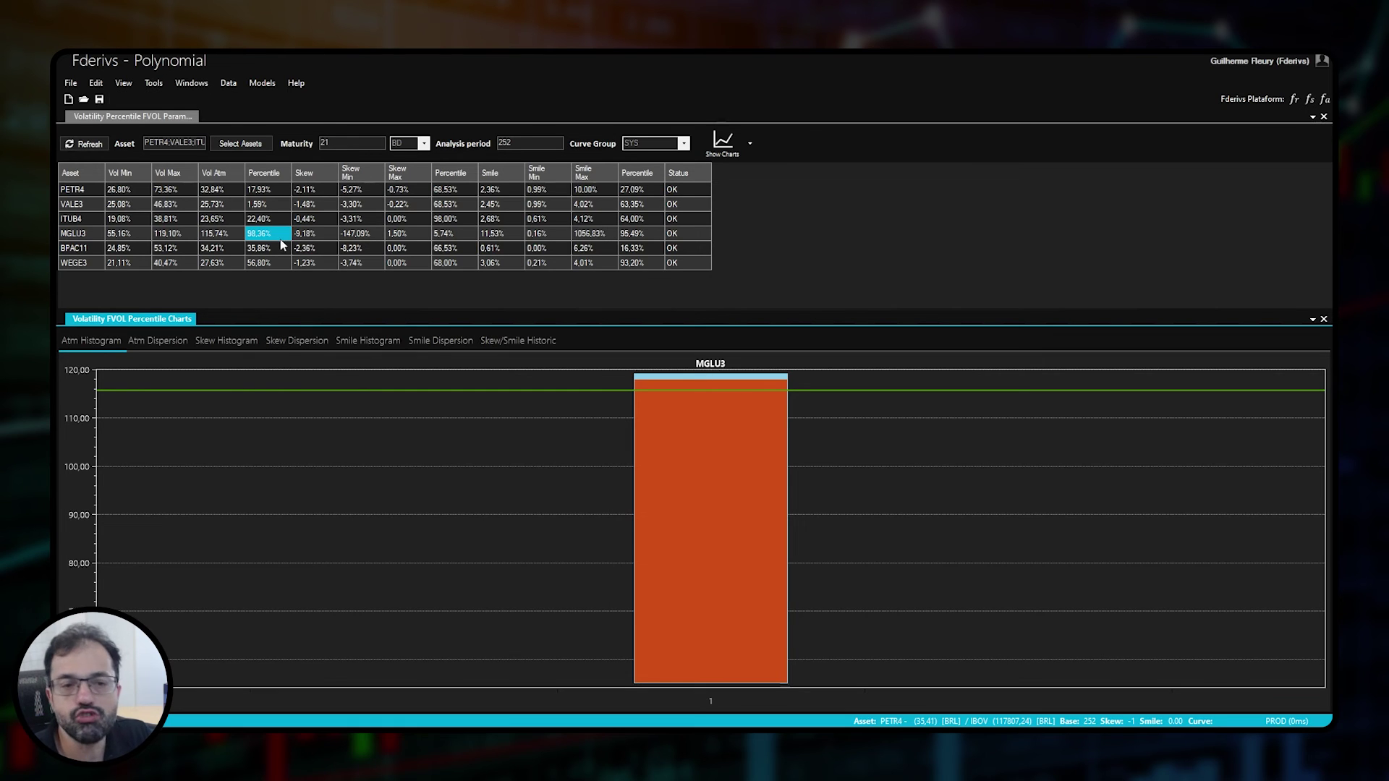
pyautogui.click(221, 236)
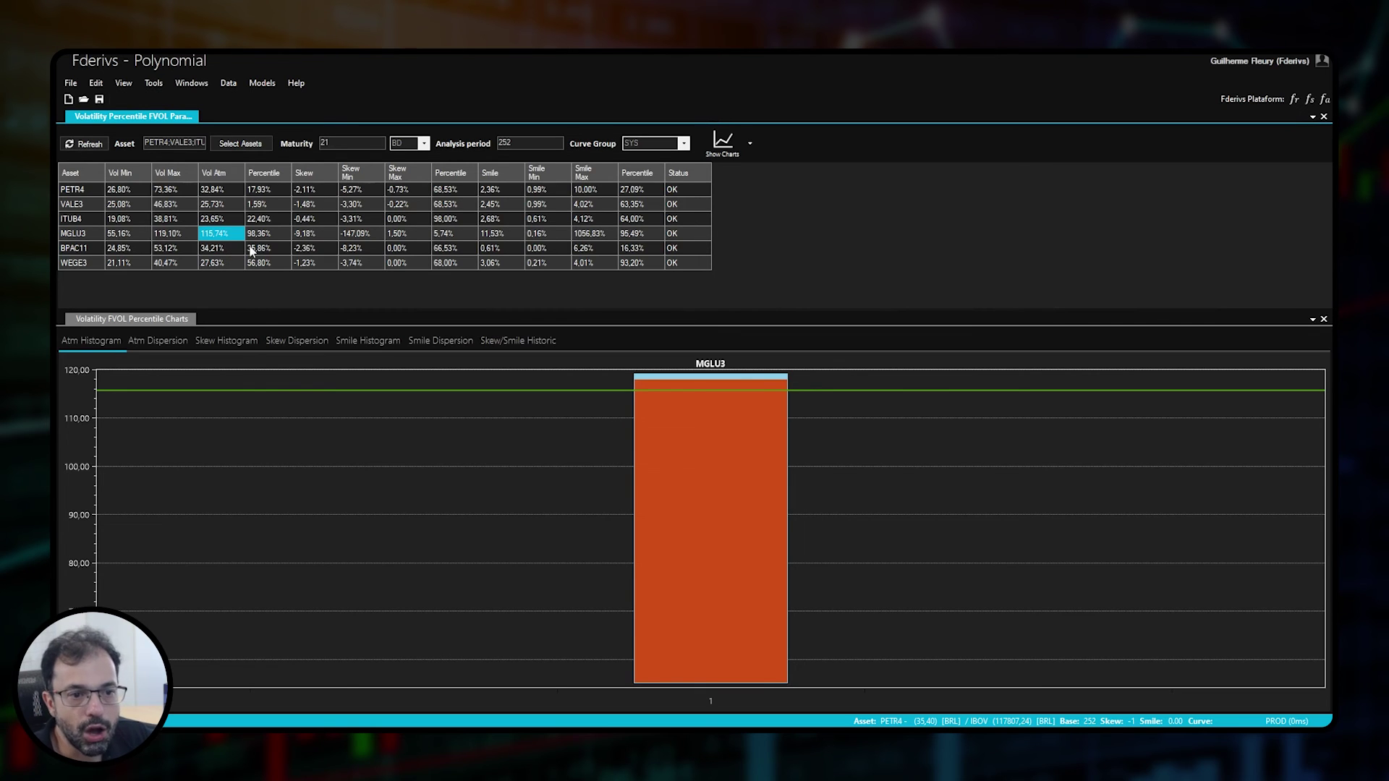
pyautogui.click(296, 239)
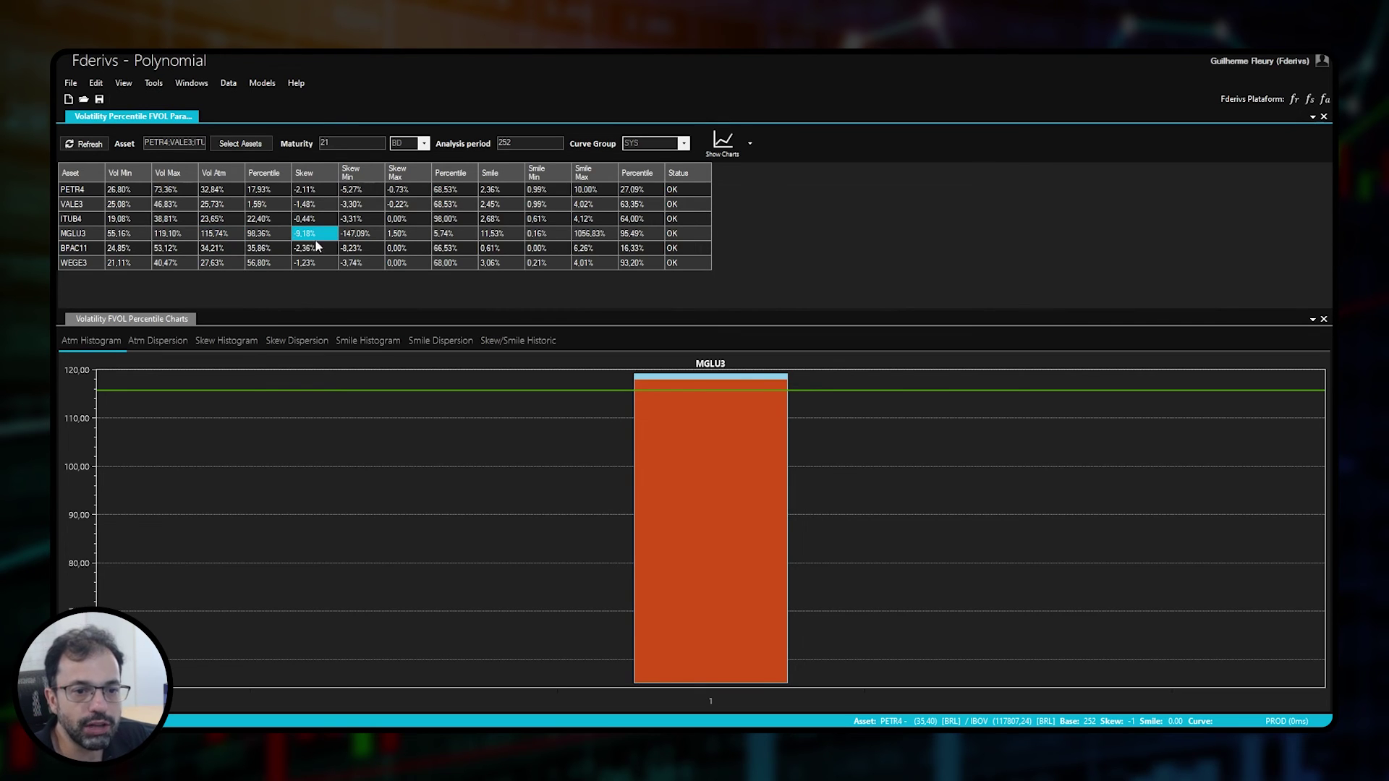
pyautogui.click(441, 238)
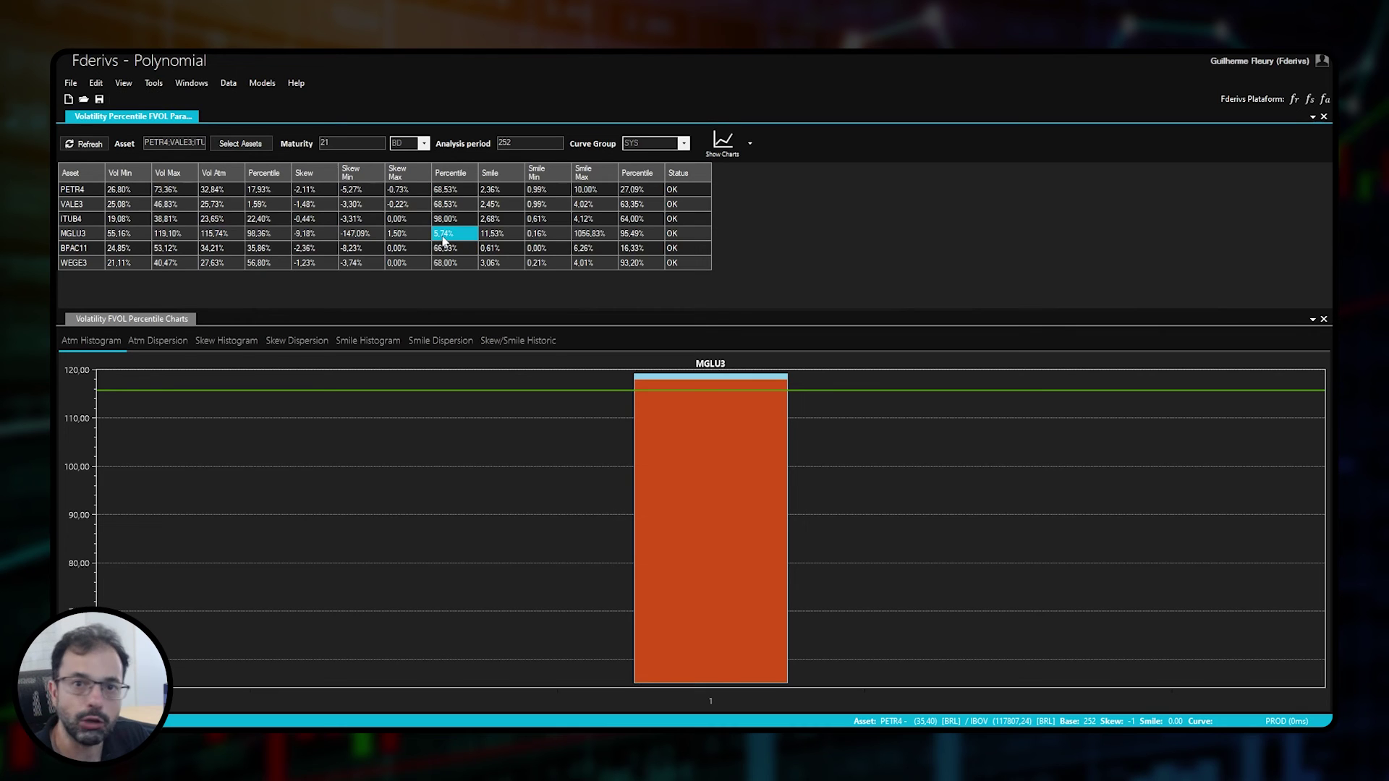
pyautogui.click(313, 235)
pyautogui.click(234, 346)
pyautogui.click(281, 342)
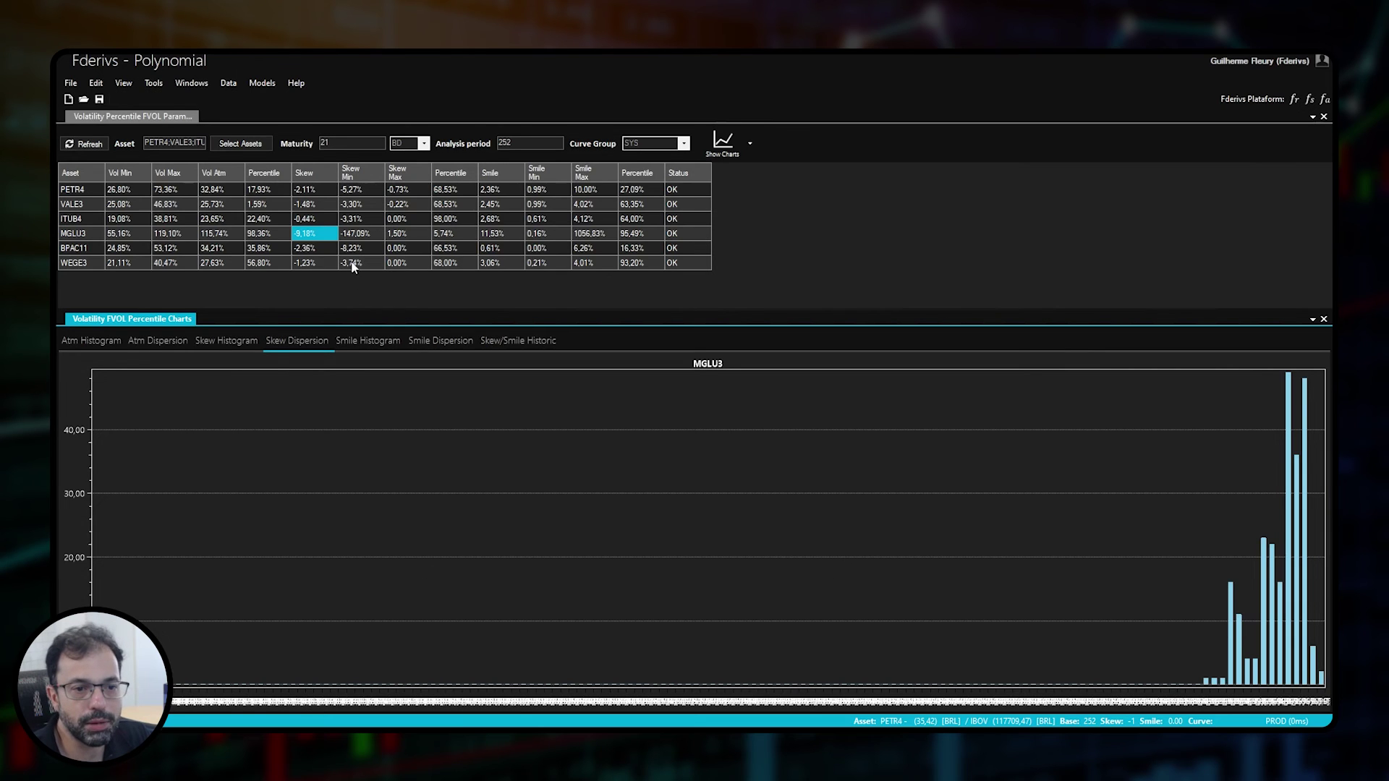
pyautogui.click(353, 236)
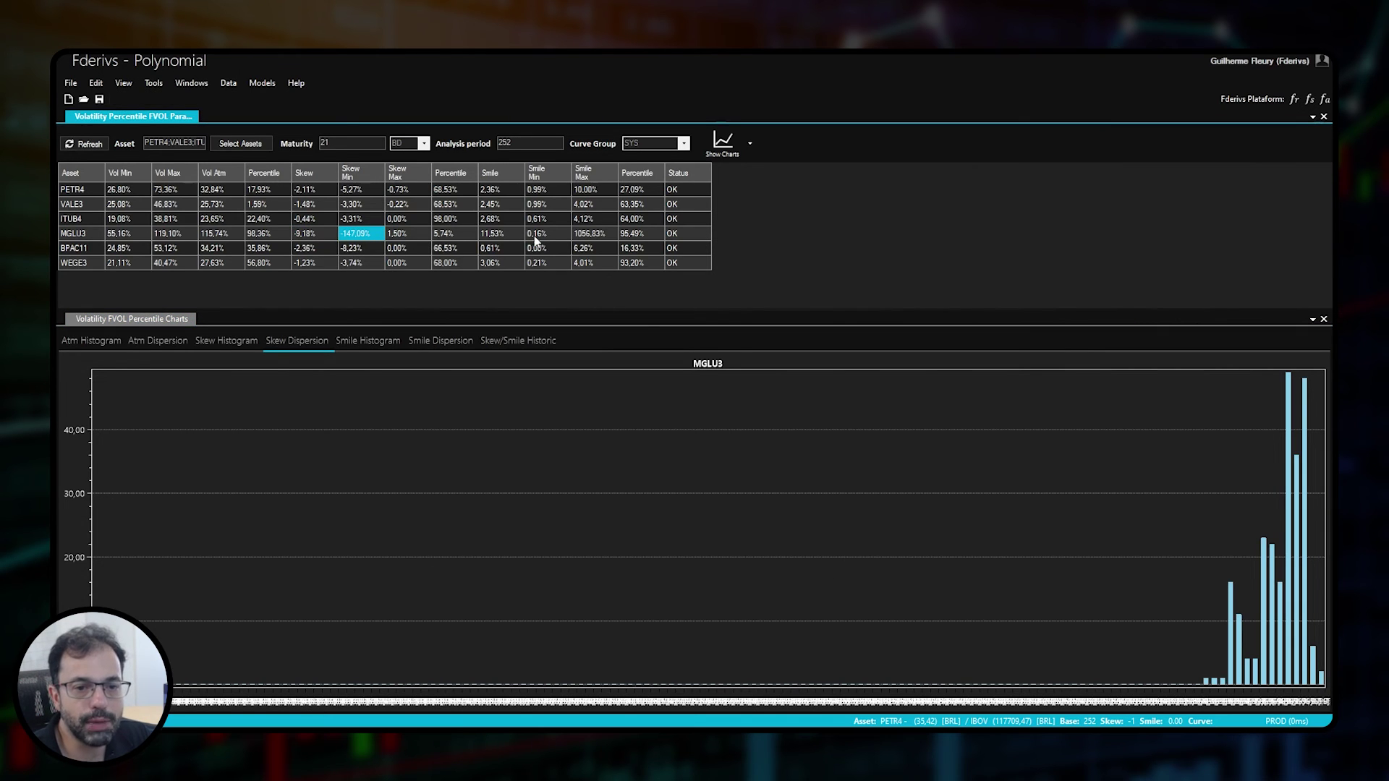
# Examine MGLU3's maximum smile and smile percentile against the Smile Dispersion chart
pyautogui.click(576, 234)
pyautogui.click(639, 239)
pyautogui.click(441, 340)
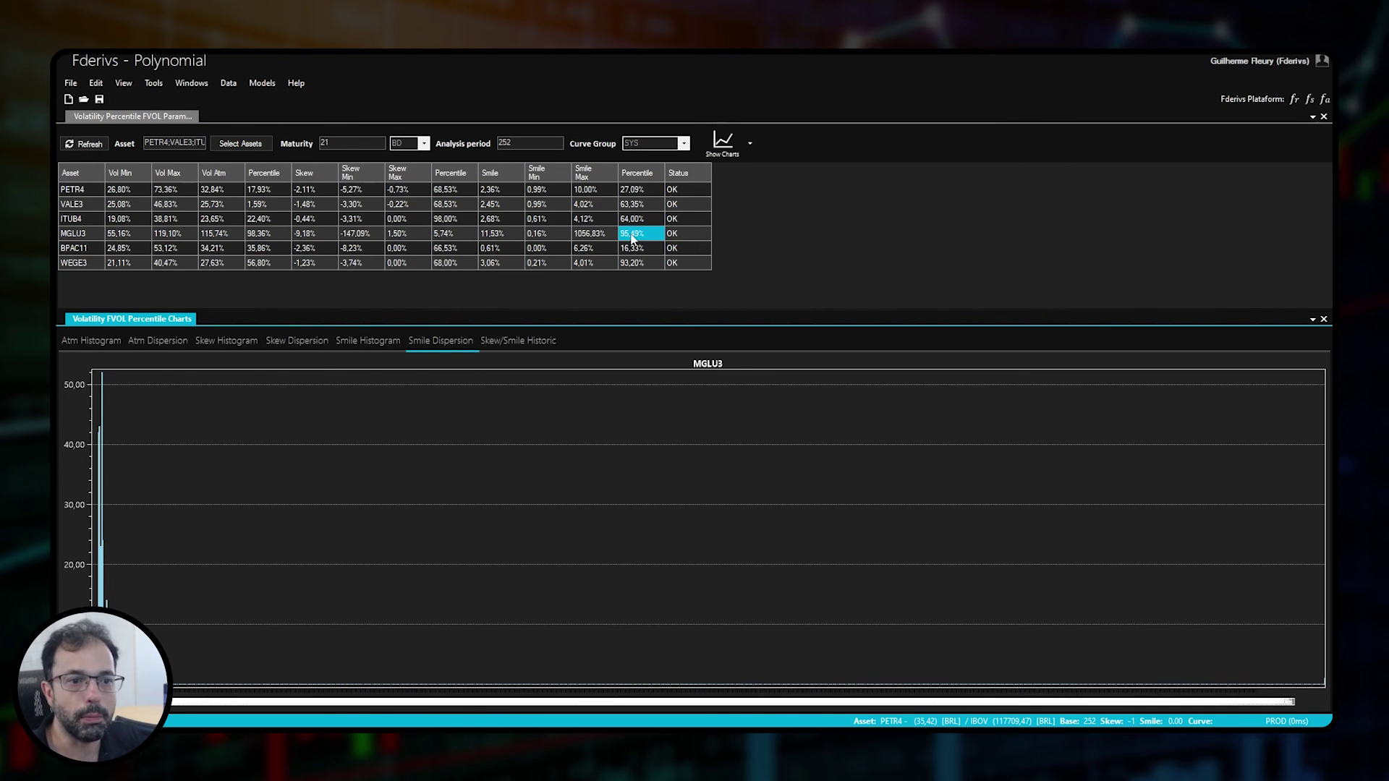
# Review MGLU3's ATM volatility and compare its smile percentile with WEGE3's
pyautogui.click(221, 234)
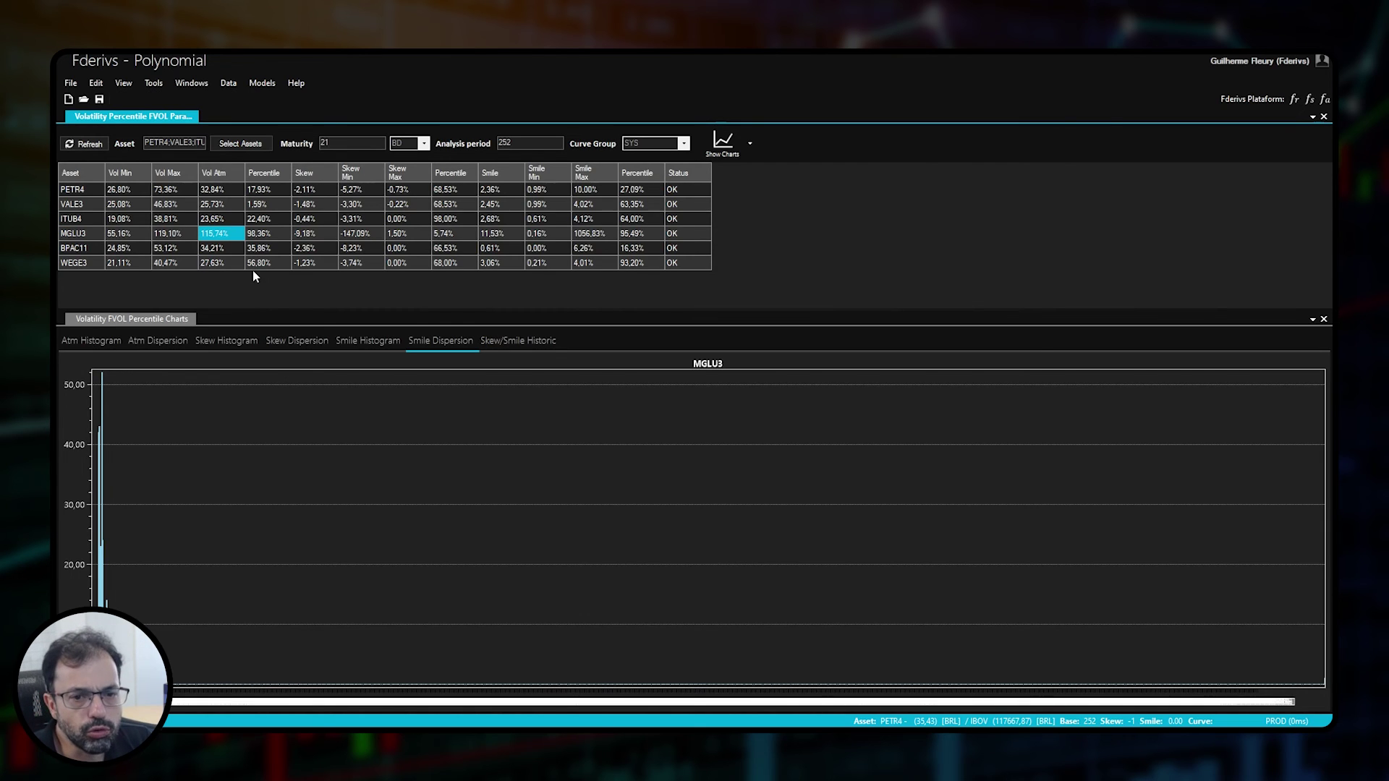
pyautogui.click(641, 232)
pyautogui.click(633, 266)
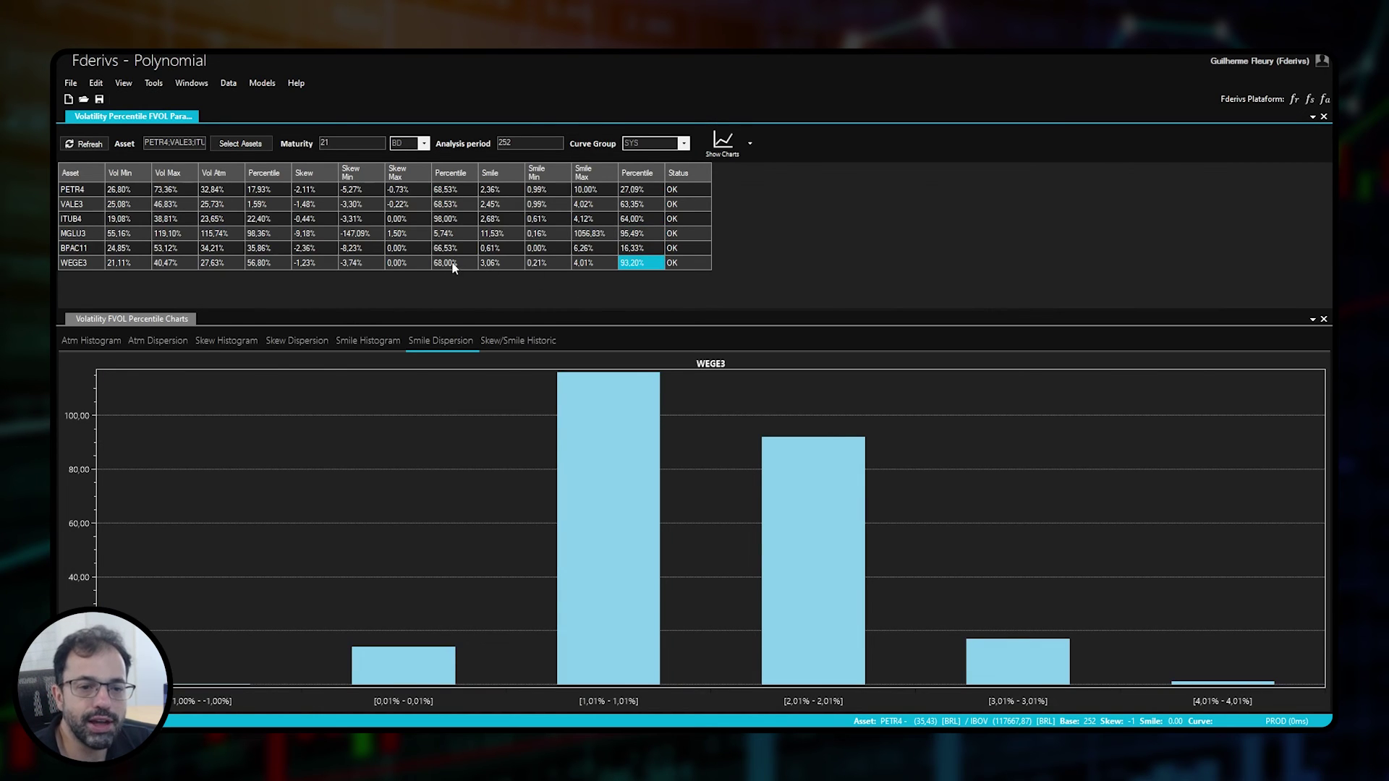
# Review WEGE3's smile, compare skew percentiles across MGLU3, PETR4, VALE3, ITUB4 and BPAC11, and check the skew values of ITUB4 and BPAC11
pyautogui.click(487, 264)
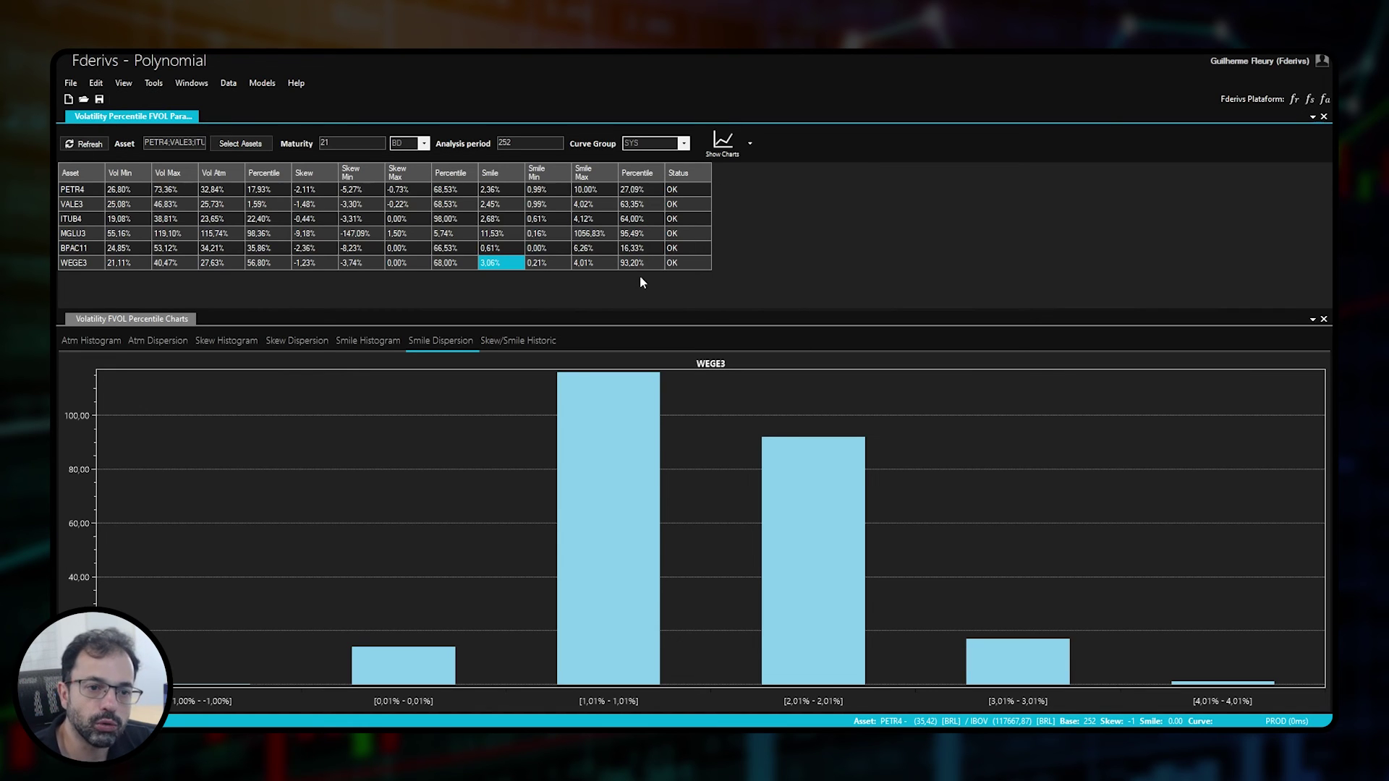
pyautogui.click(446, 235)
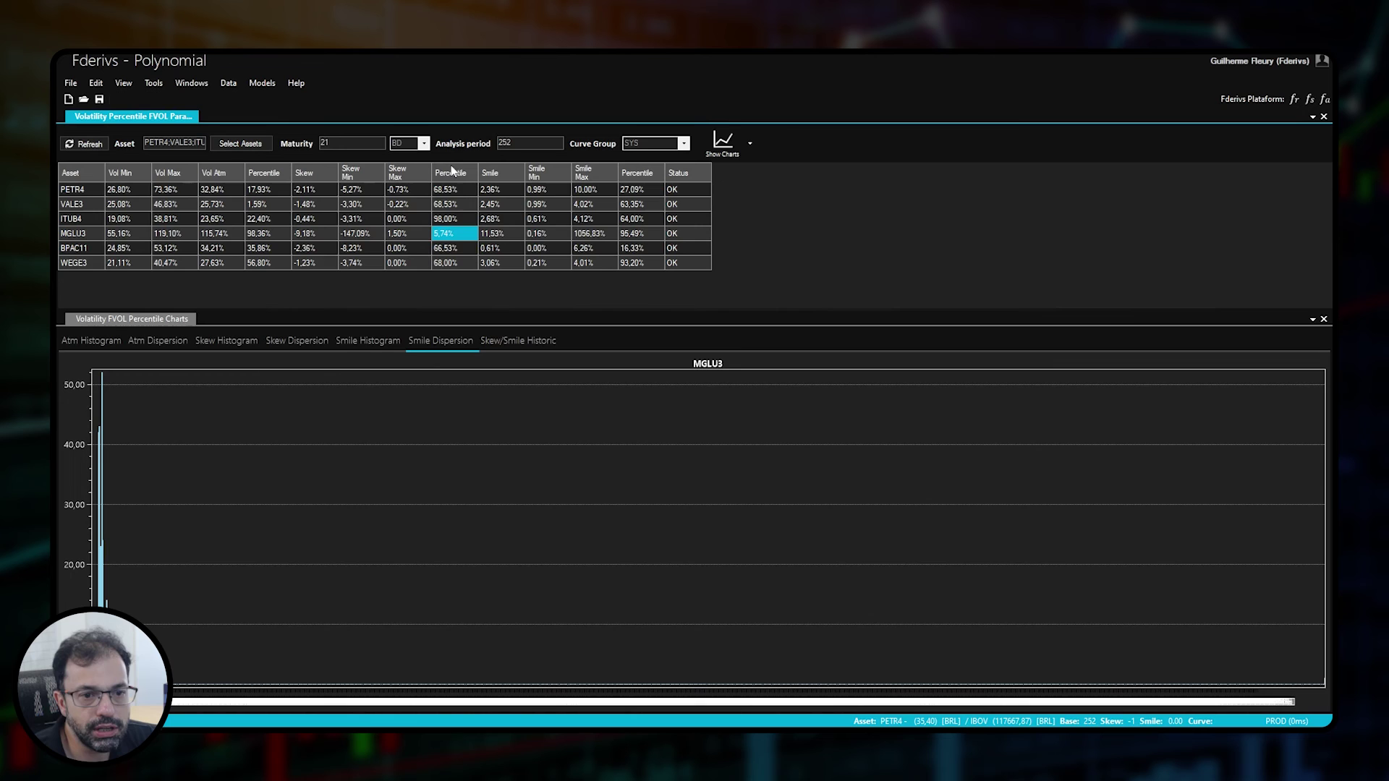
pyautogui.click(454, 192)
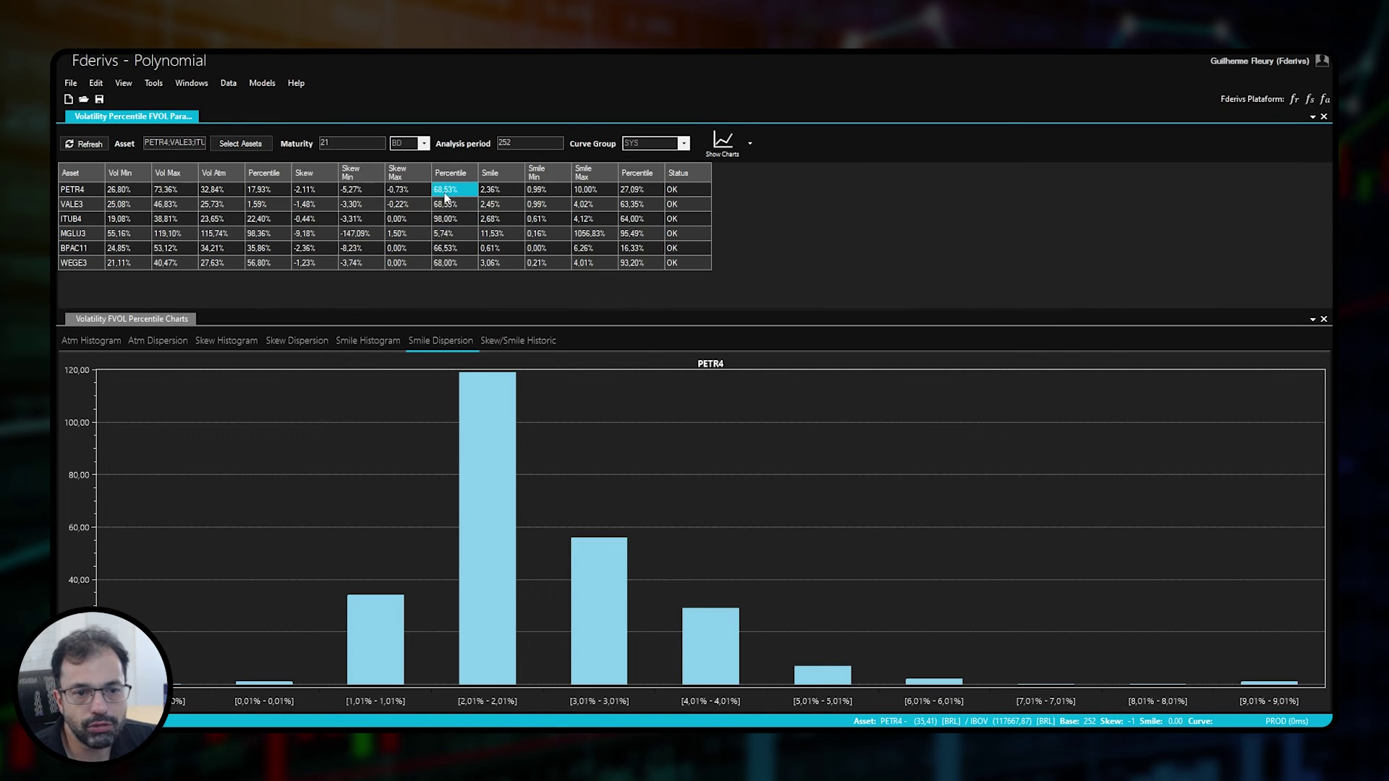
pyautogui.click(453, 208)
pyautogui.click(452, 221)
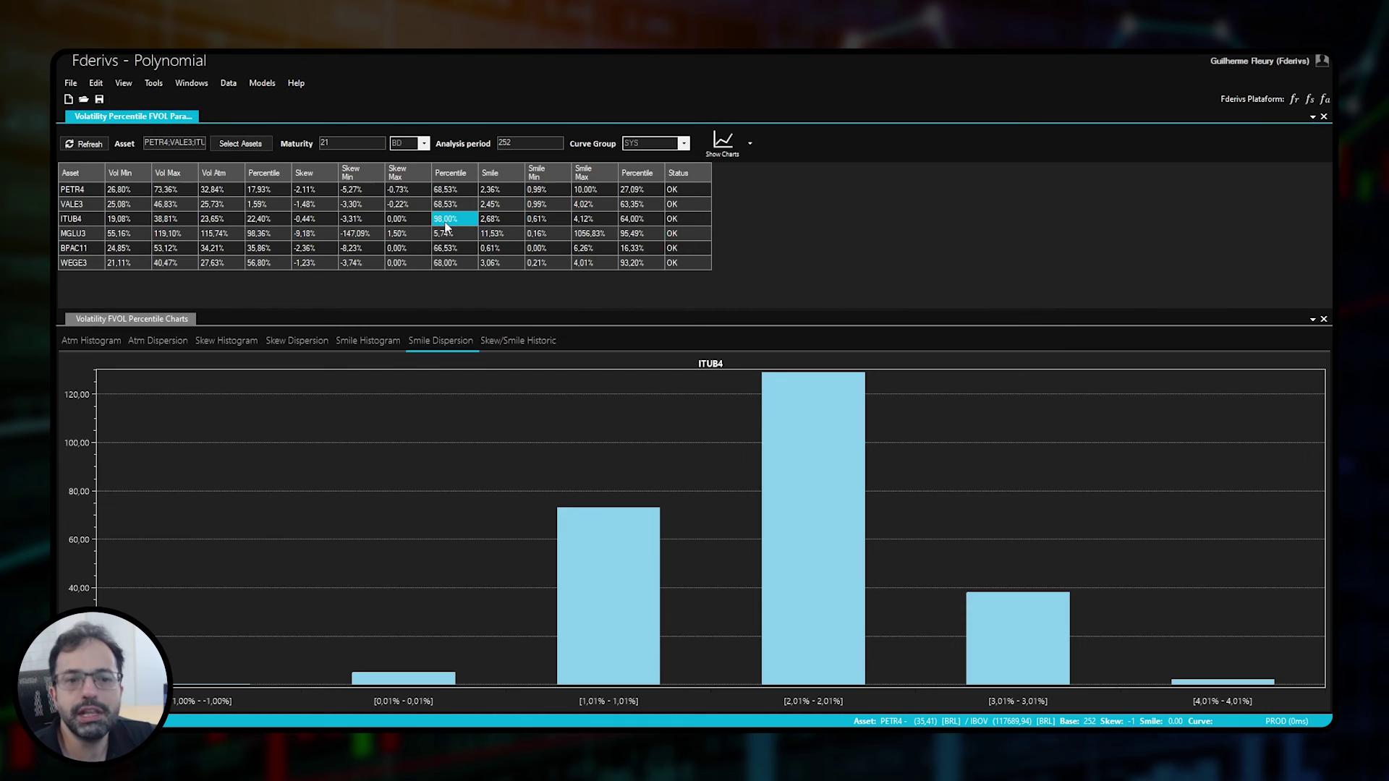
pyautogui.click(331, 226)
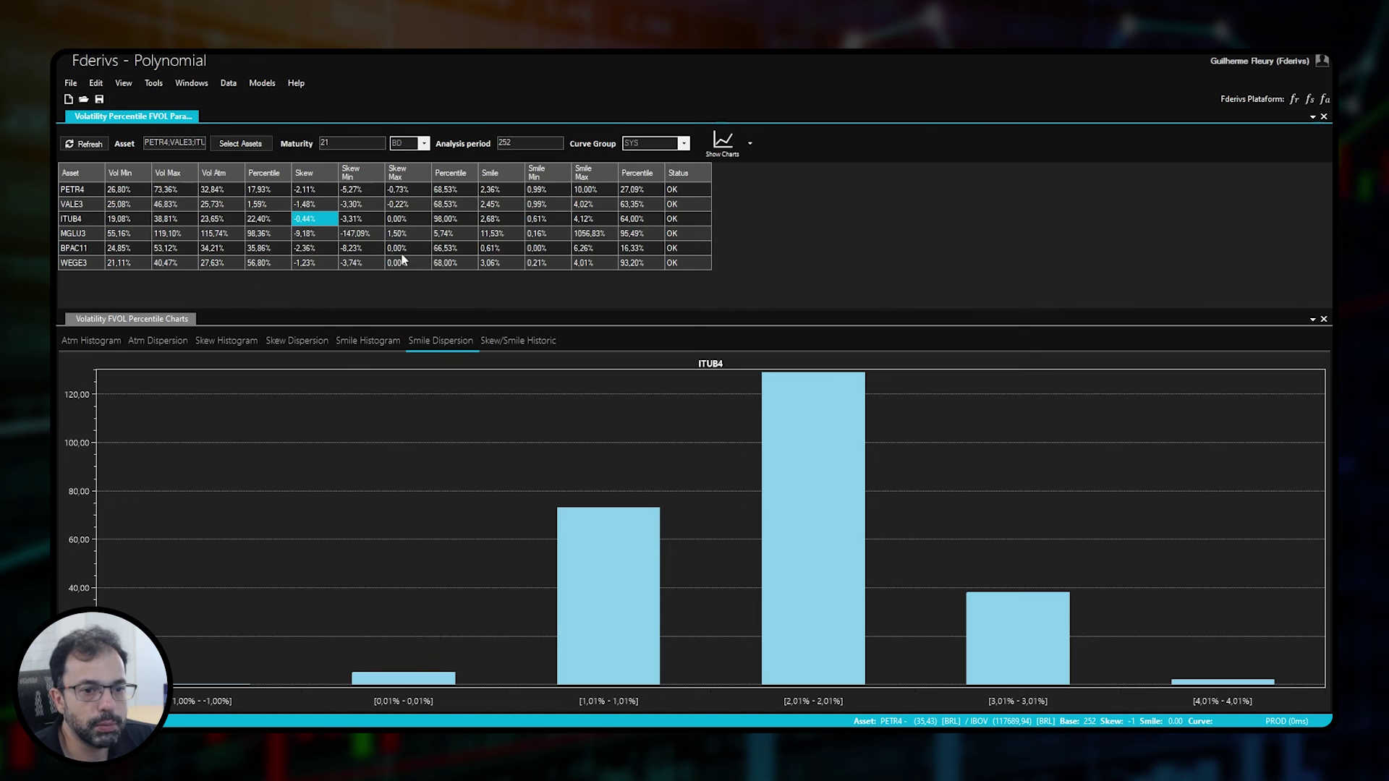
pyautogui.click(438, 249)
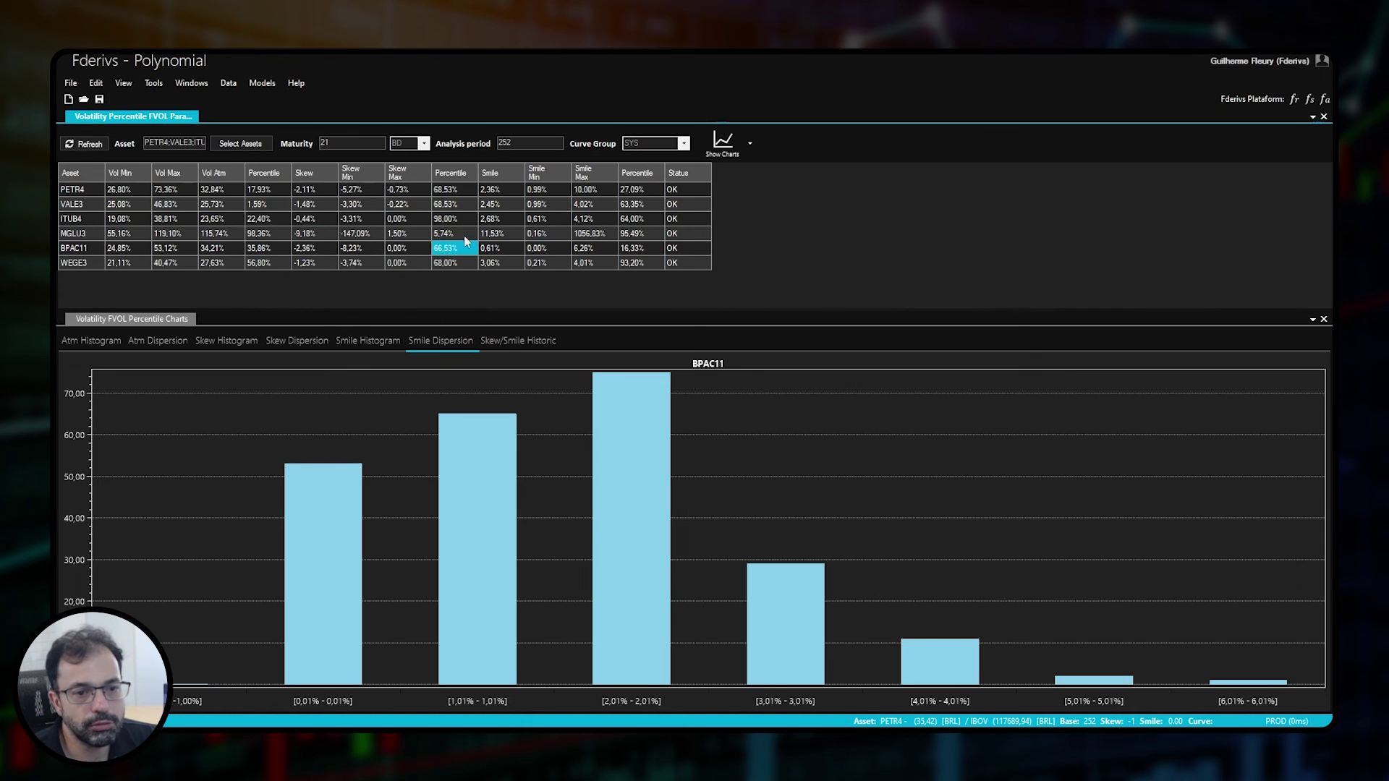
pyautogui.click(322, 250)
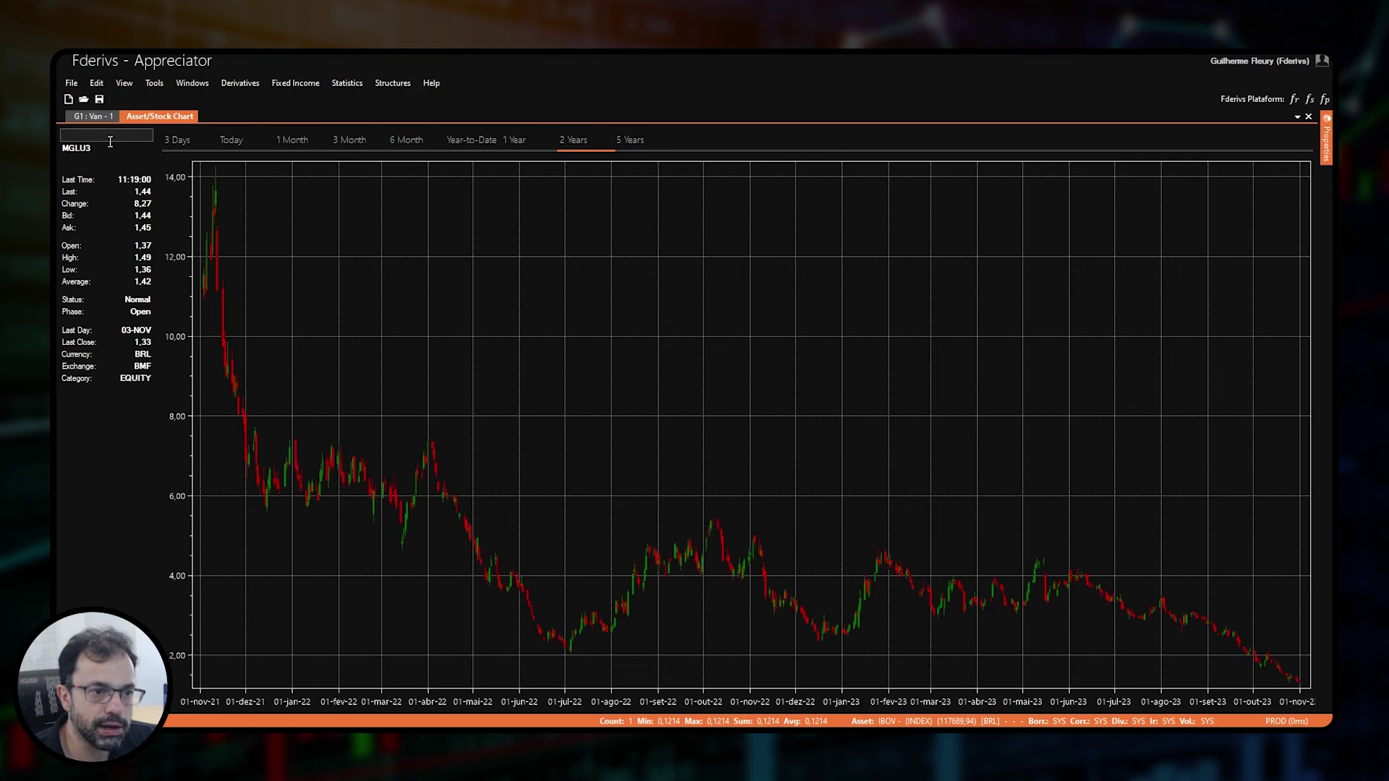
# In Fderivs Appreciator, review the price history of BPAC11 and ITUB4 over 2 years, ending on ITUB4's 5-year period
pyautogui.click(108, 131)
pyautogui.write('BPAC11')
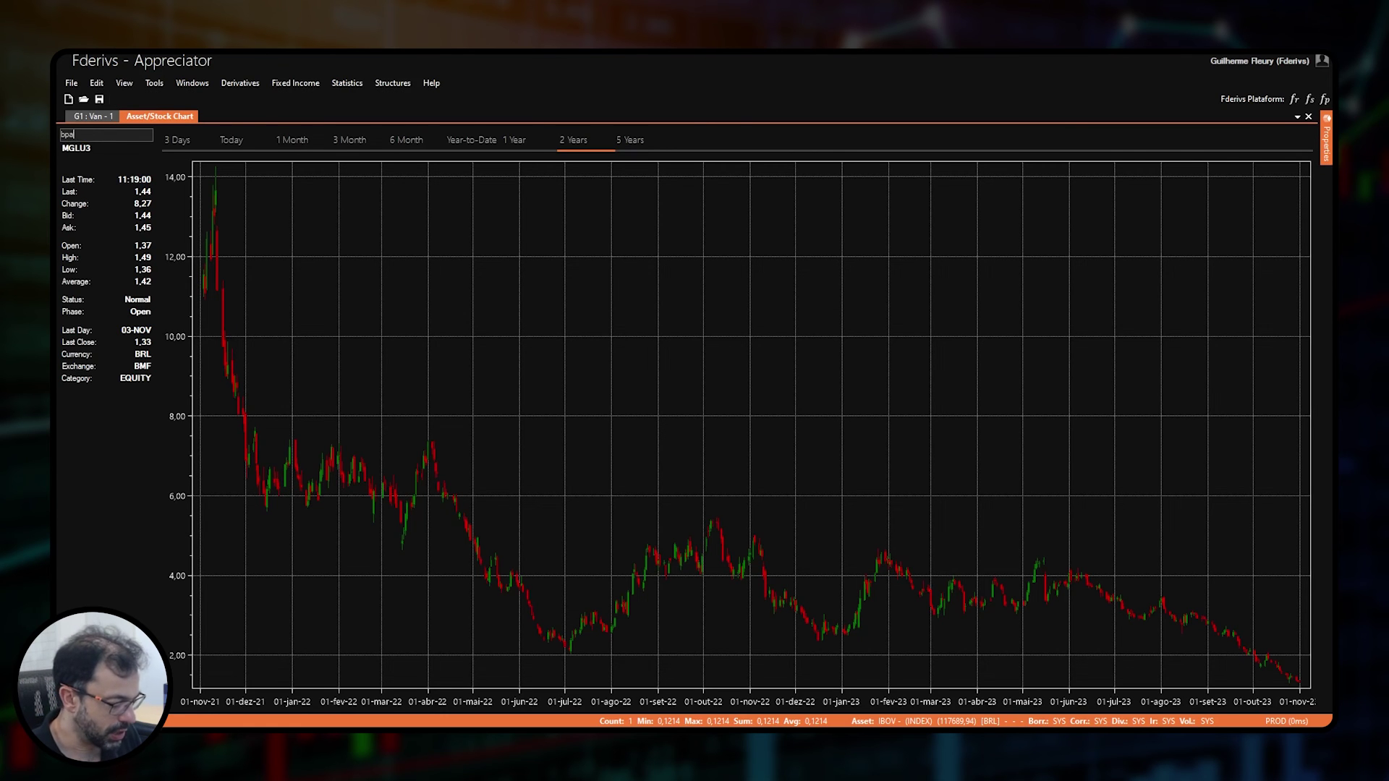
pyautogui.press('Return')
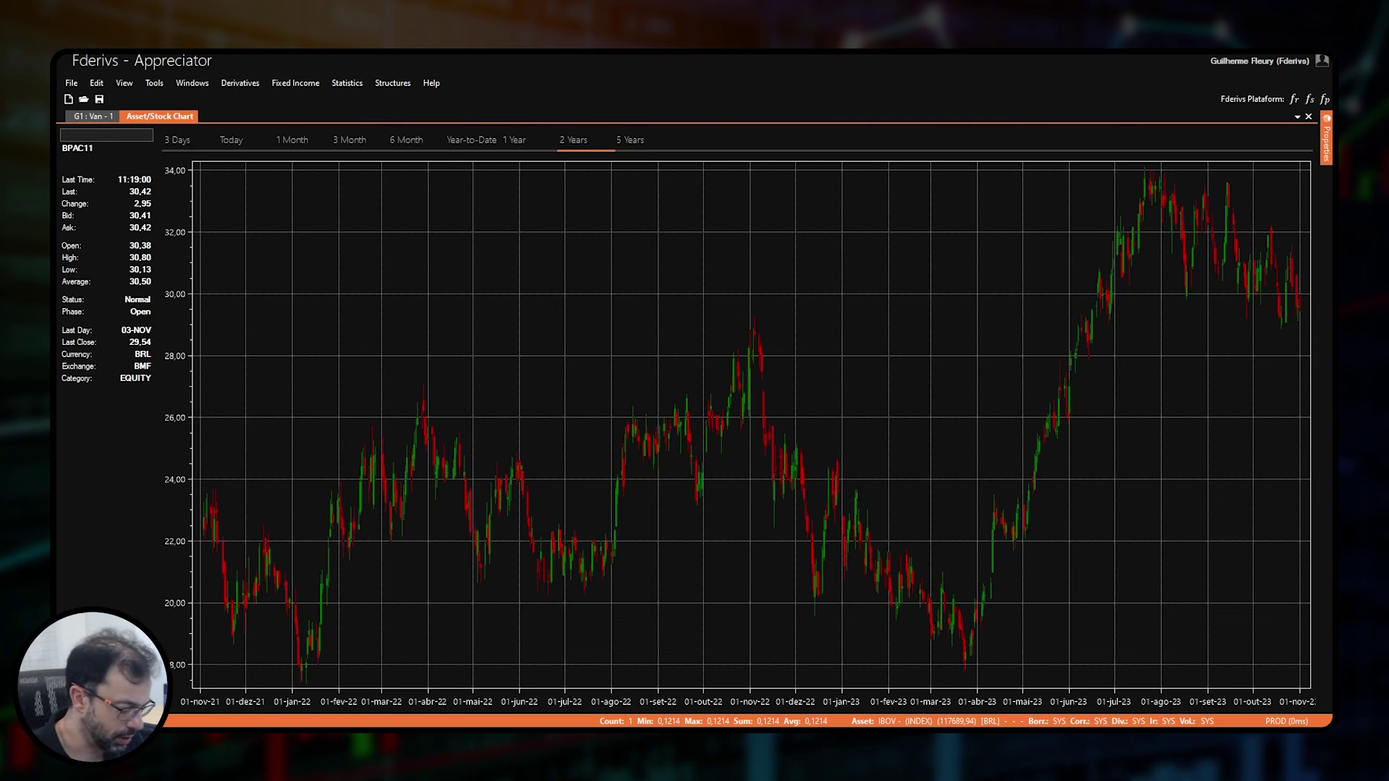
pyautogui.write('ub4')
pyautogui.press('Return')
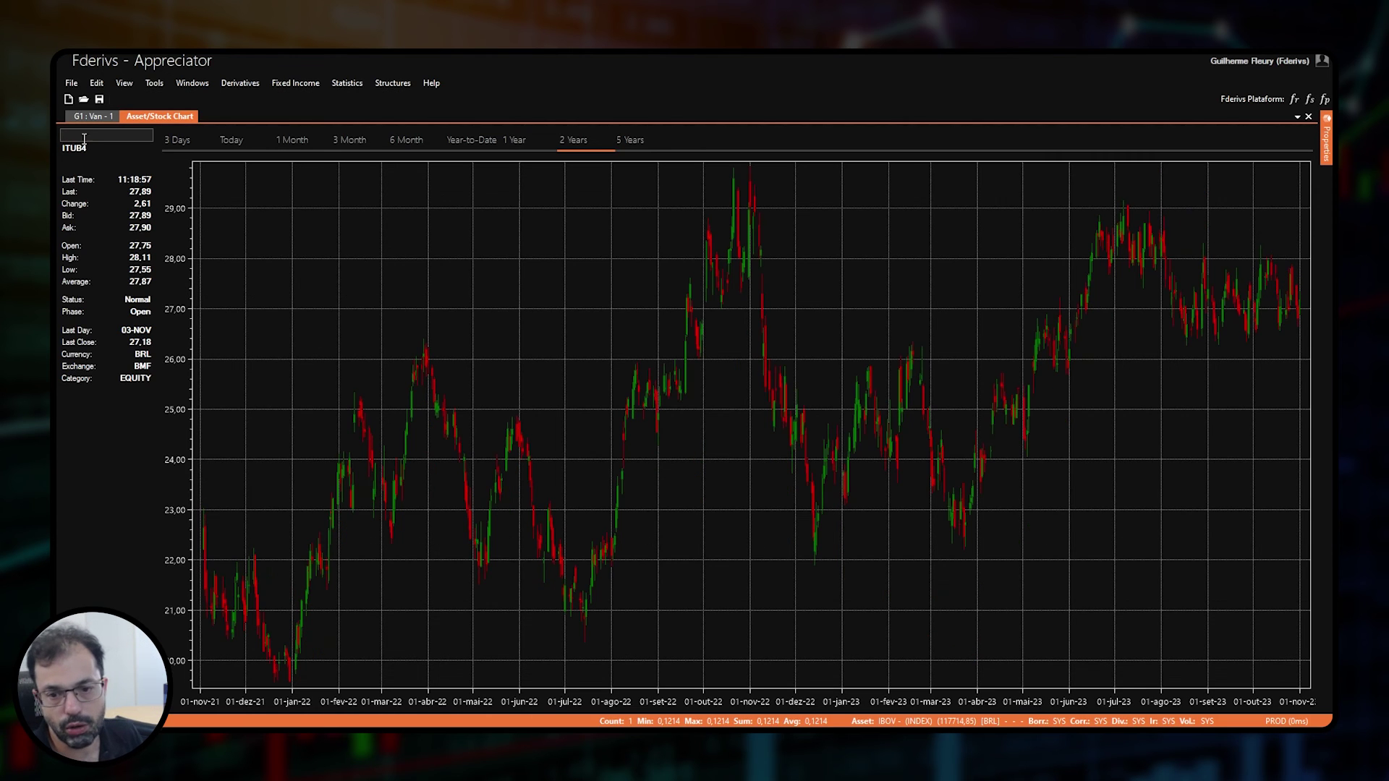
pyautogui.click(630, 139)
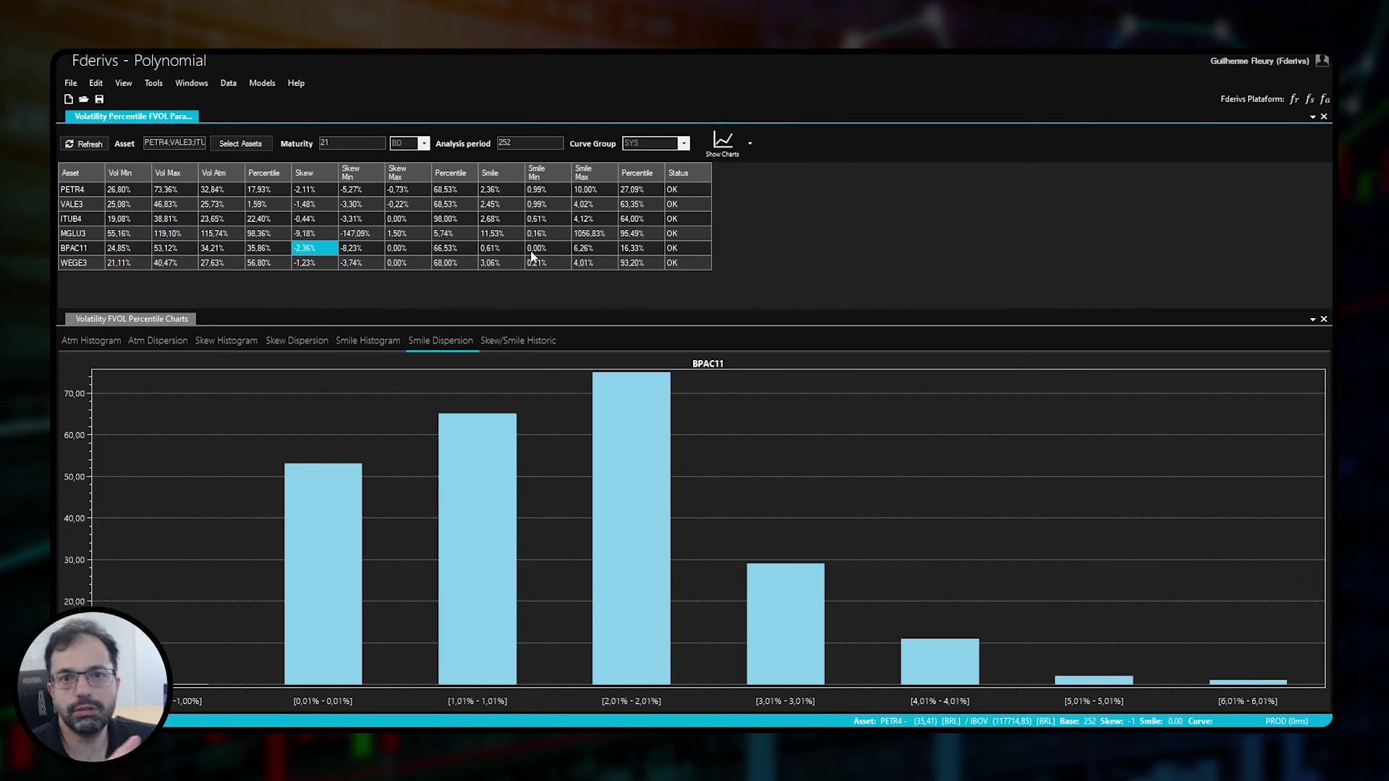
# Back in Fderivs Polynomial, set the percentile table's maturity to 252 business days and refresh it
pyautogui.moveTo(337, 143); pyautogui.dragTo(244, 135)
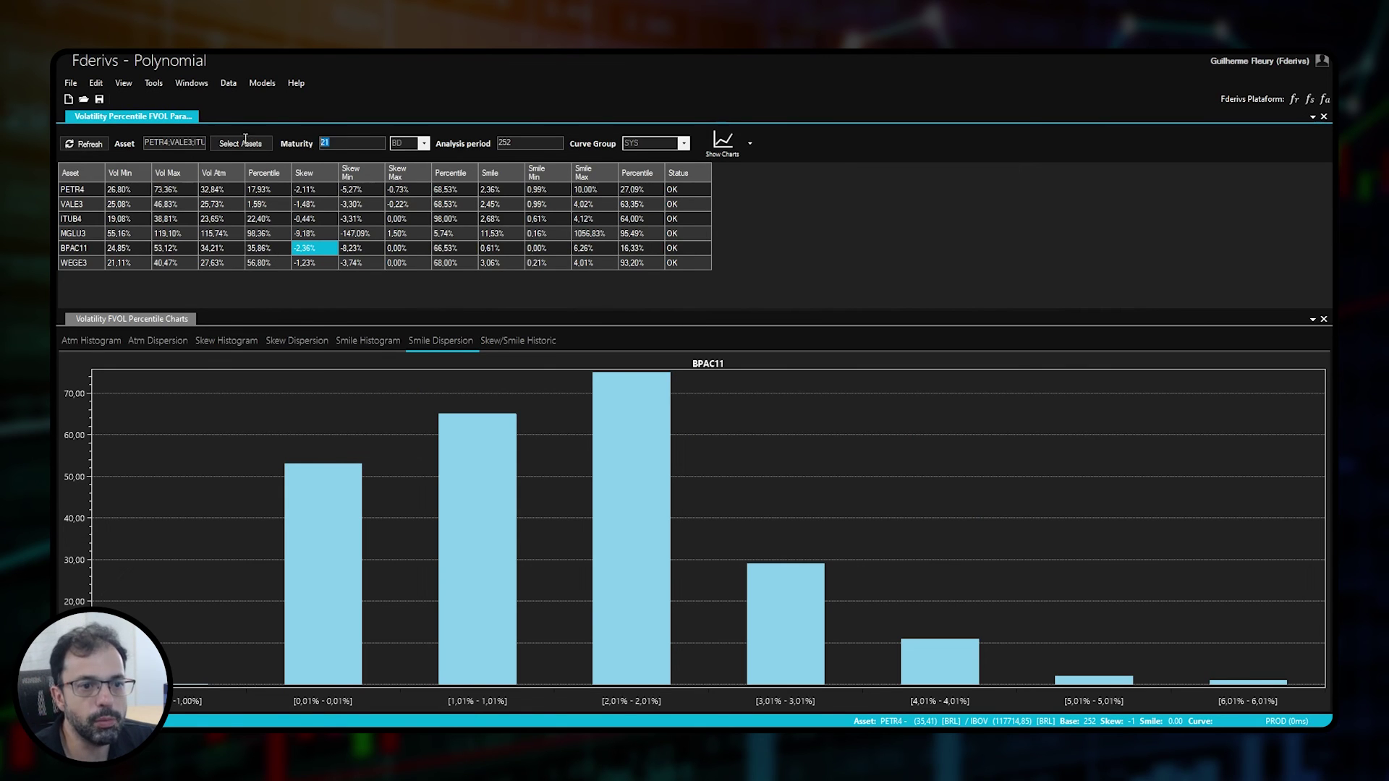
pyautogui.write('252')
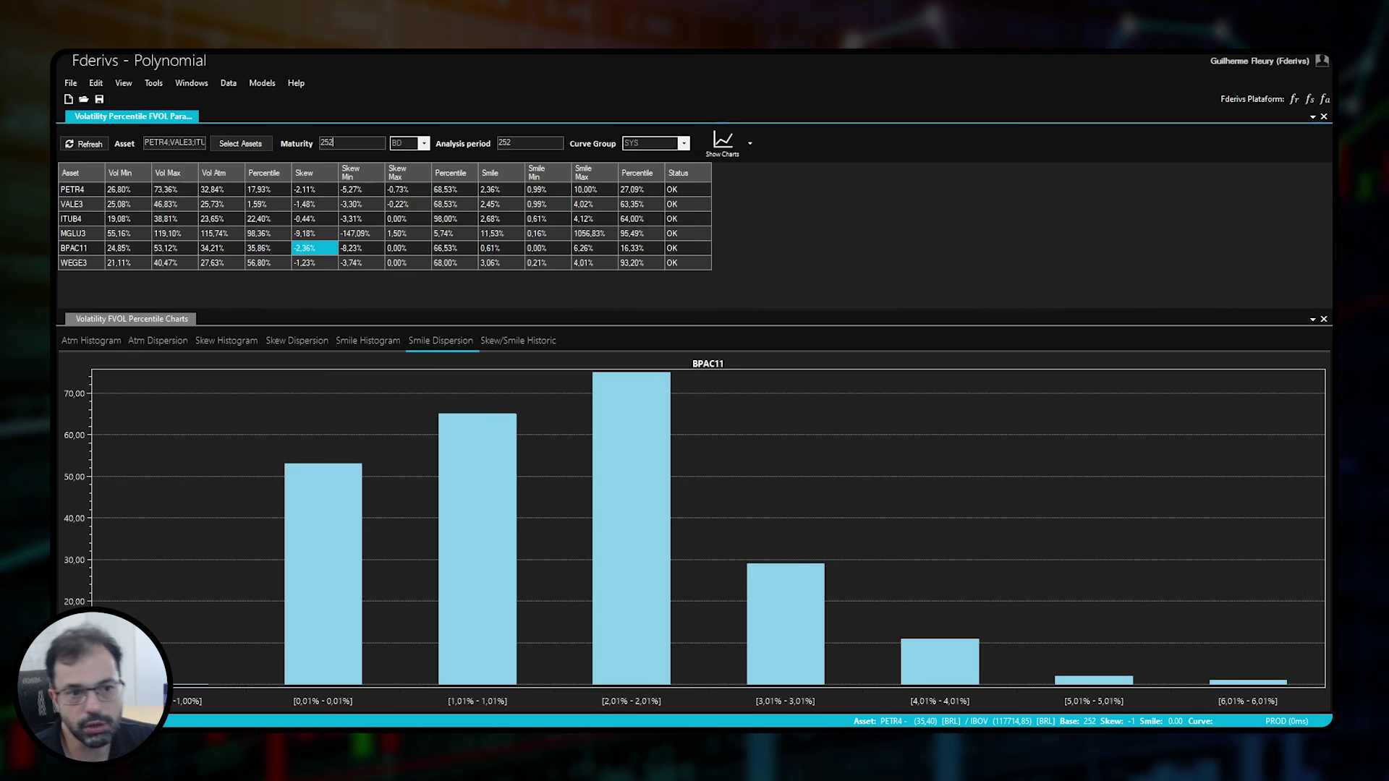
pyautogui.click(220, 204)
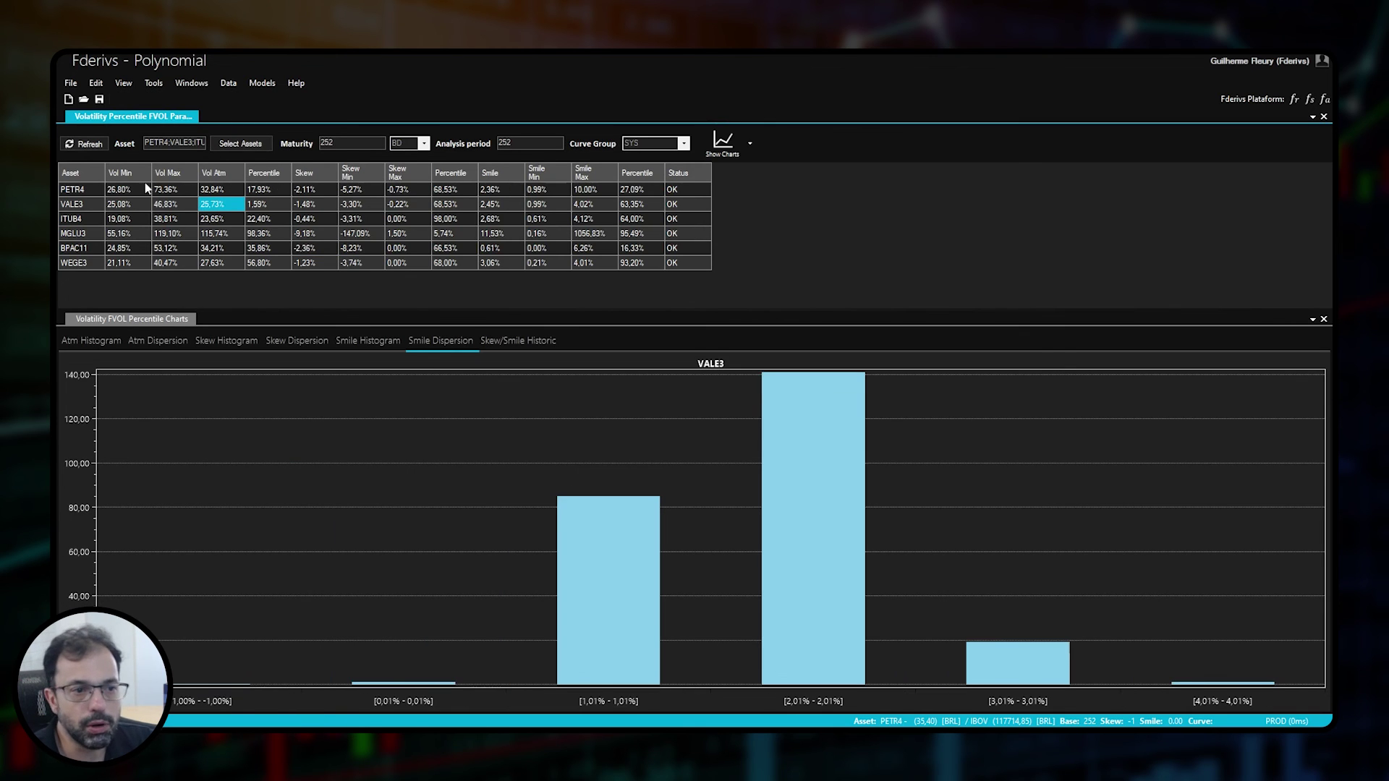
pyautogui.click(98, 149)
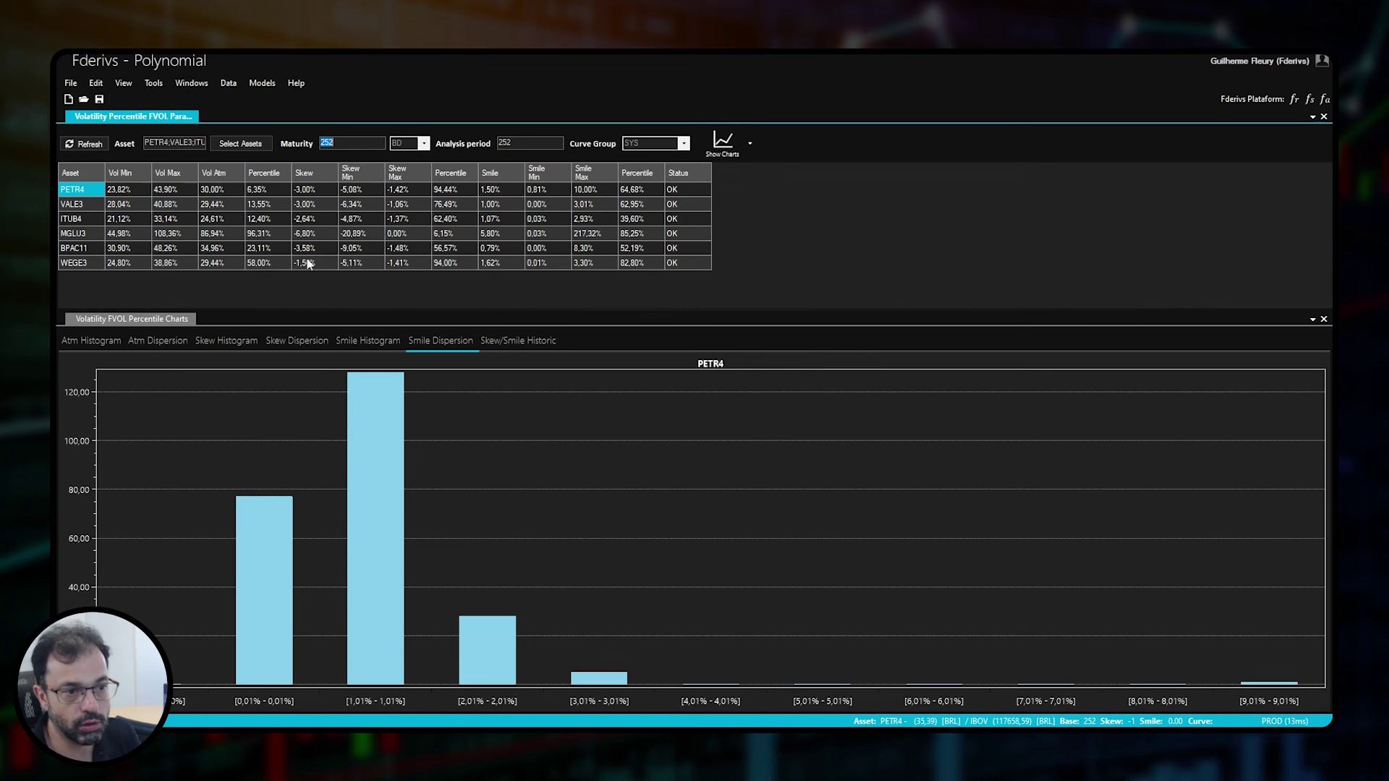
# Sort the assets by ATM volatility and by ATM percentile, and examine PETR4's ATM volatility against its Atm Histogram
pyautogui.click(212, 220)
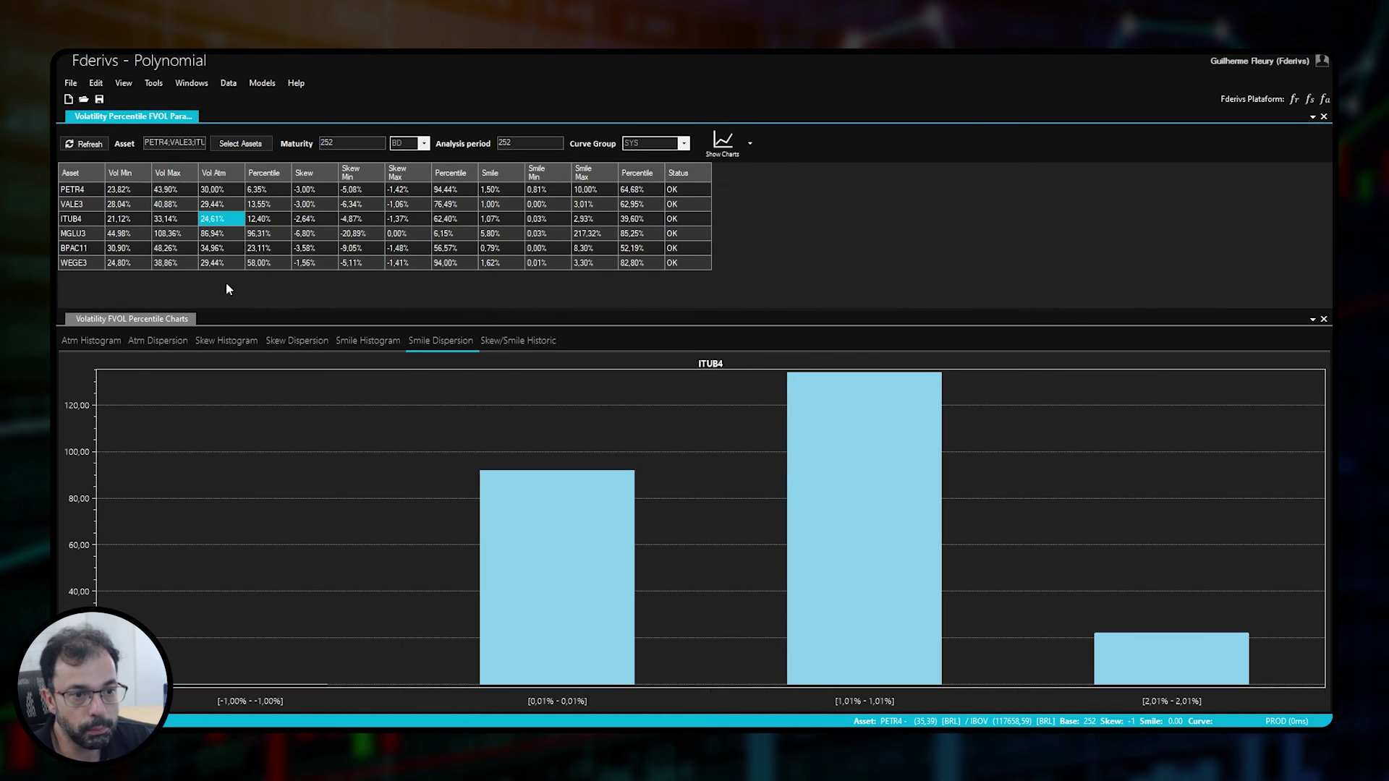
pyautogui.click(262, 189)
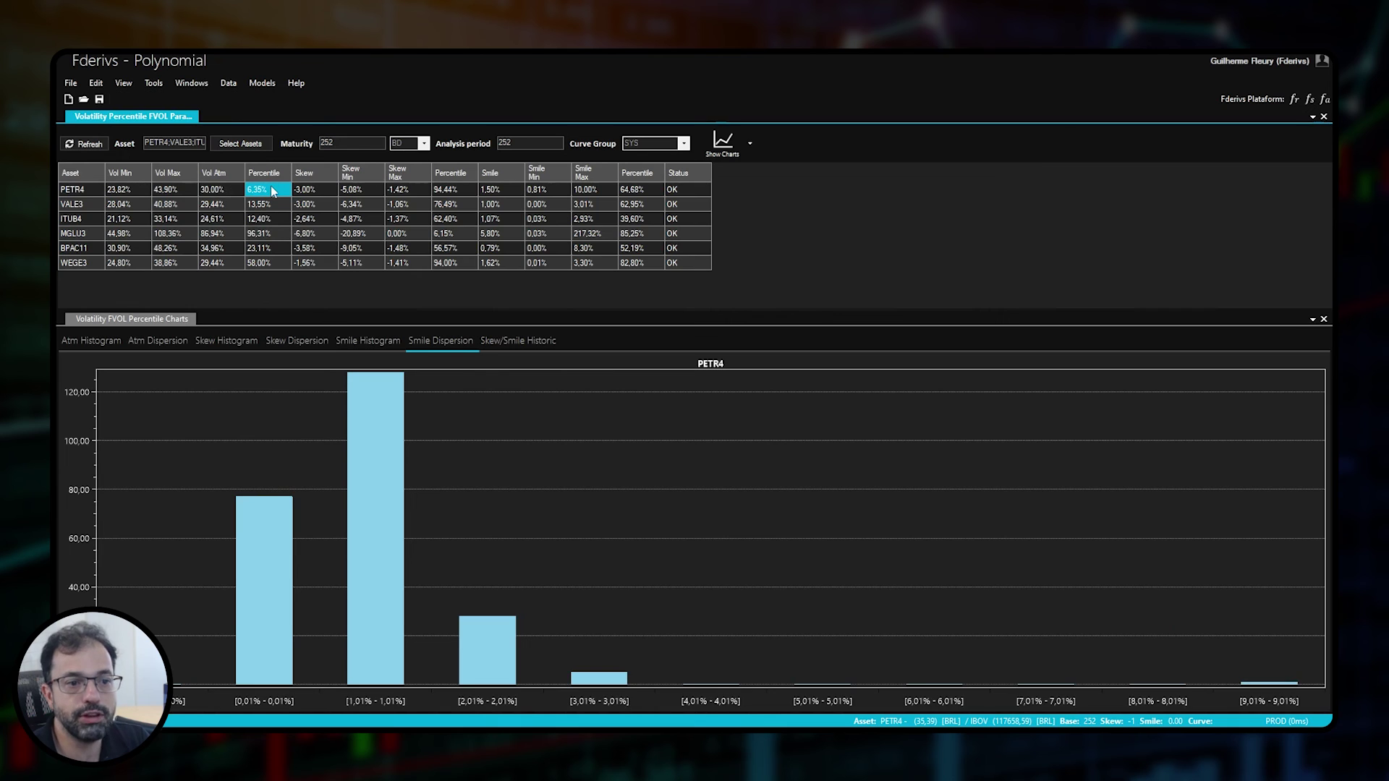
pyautogui.click(212, 175)
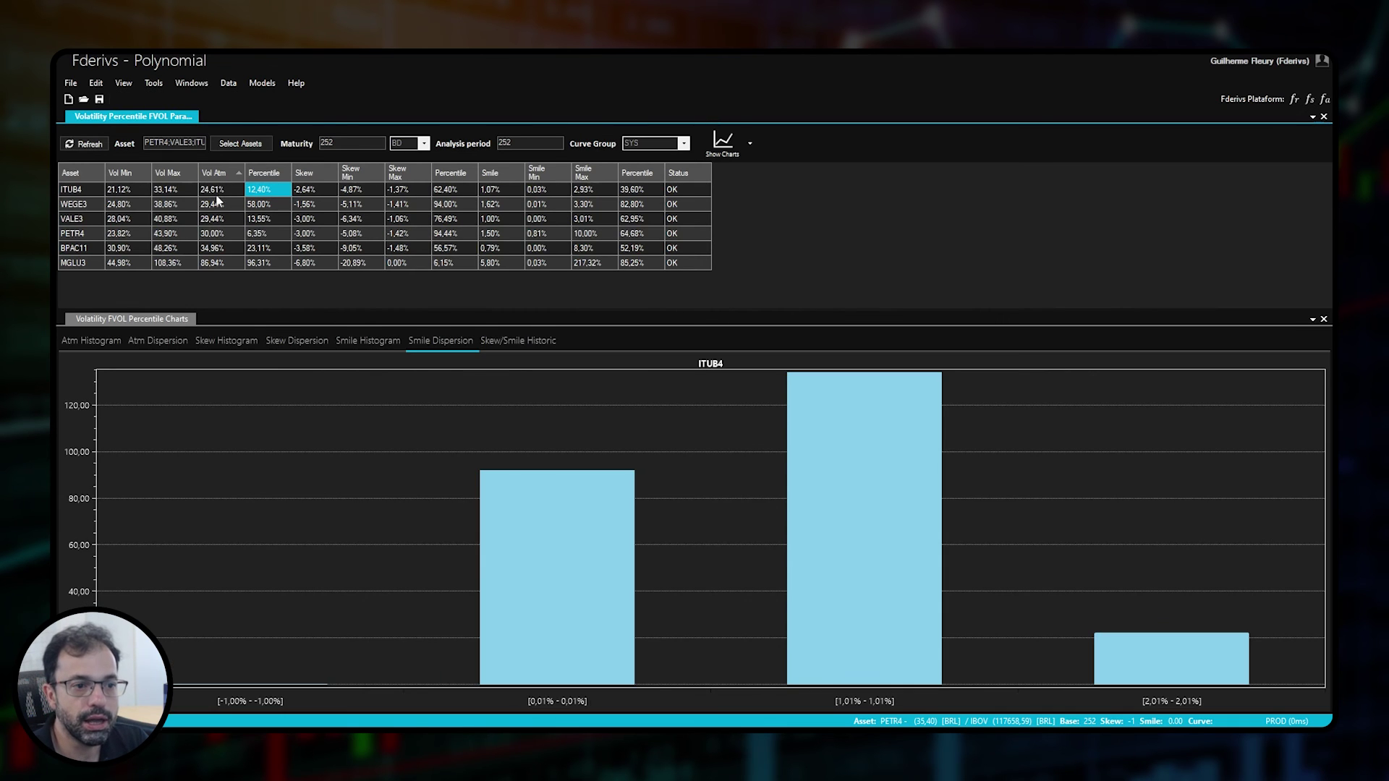
pyautogui.click(264, 174)
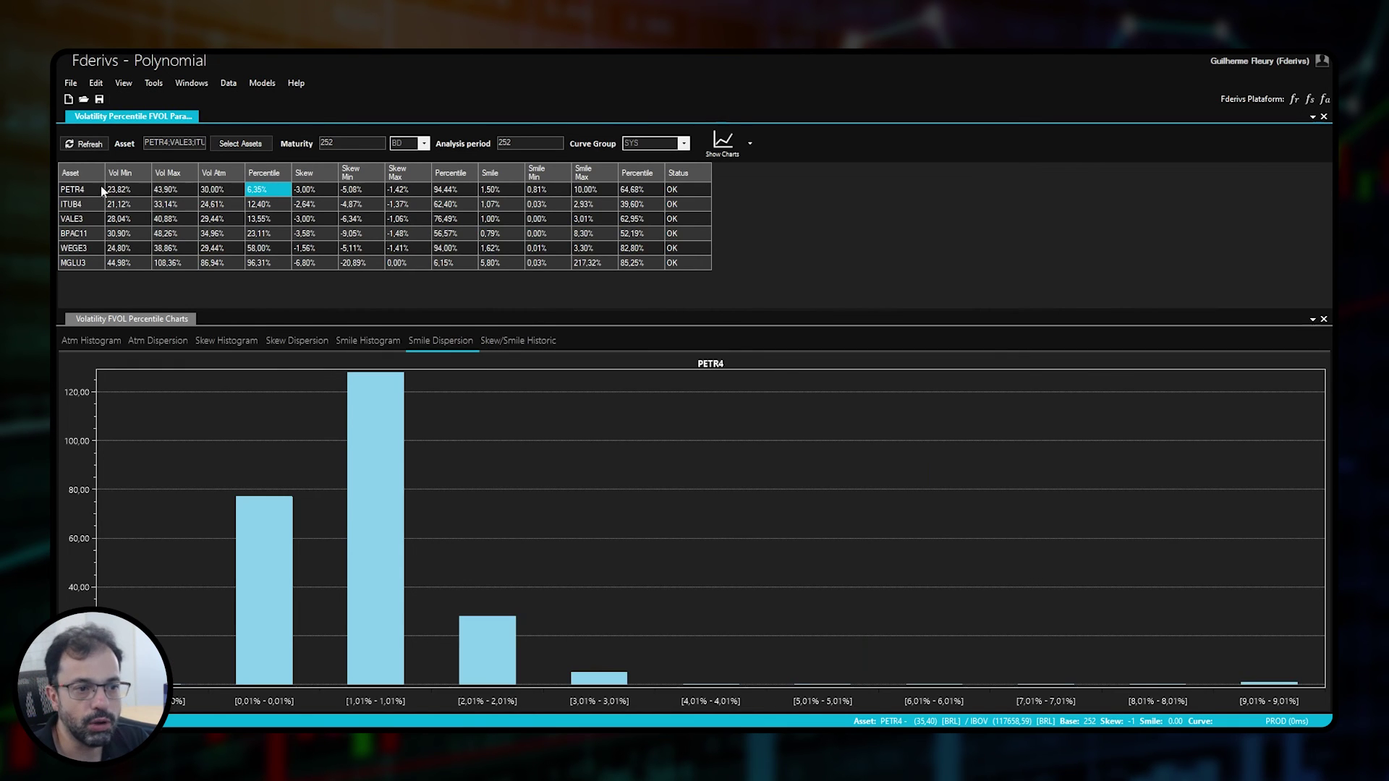
pyautogui.click(93, 341)
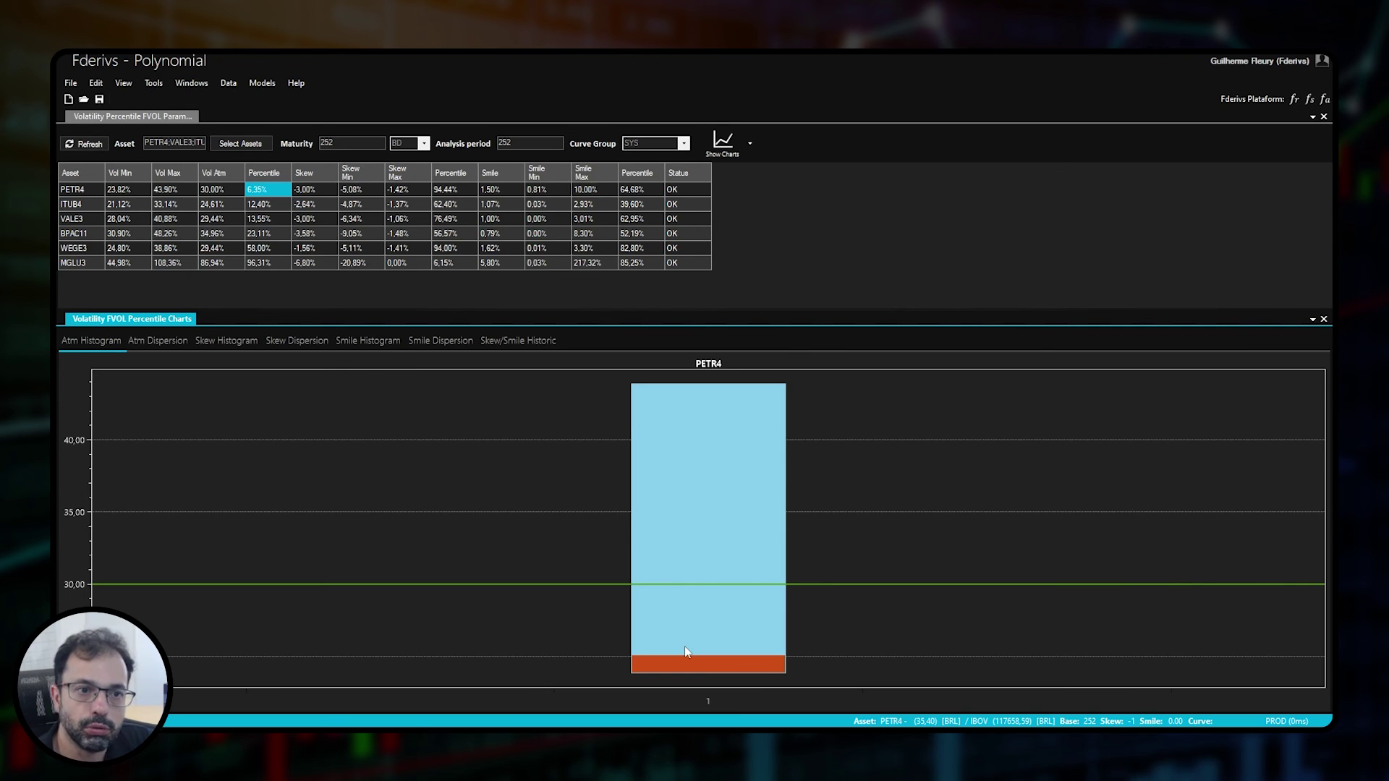
pyautogui.click(235, 191)
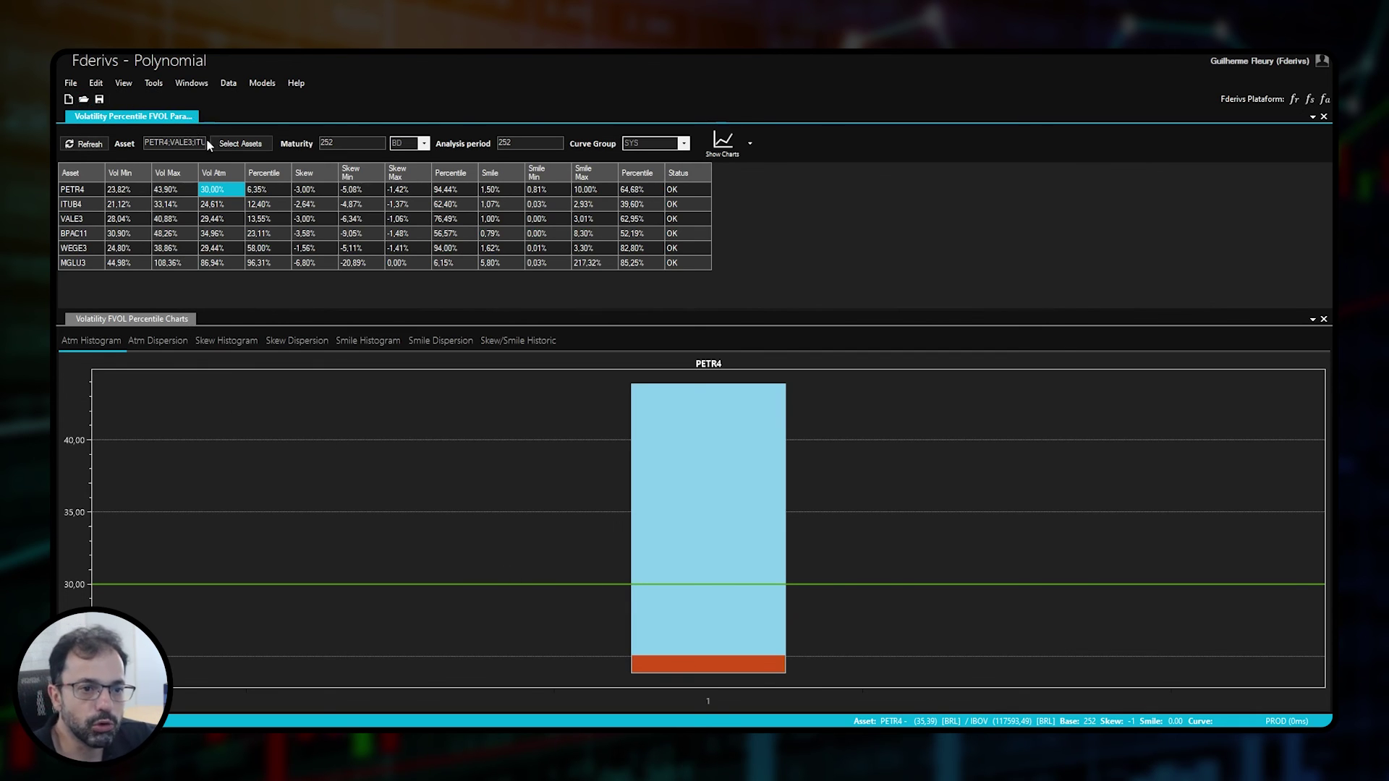
# Close the percentile table and its charts, and open the relative Volatility Comparison ATM/Historic chart
pyautogui.click(1323, 118)
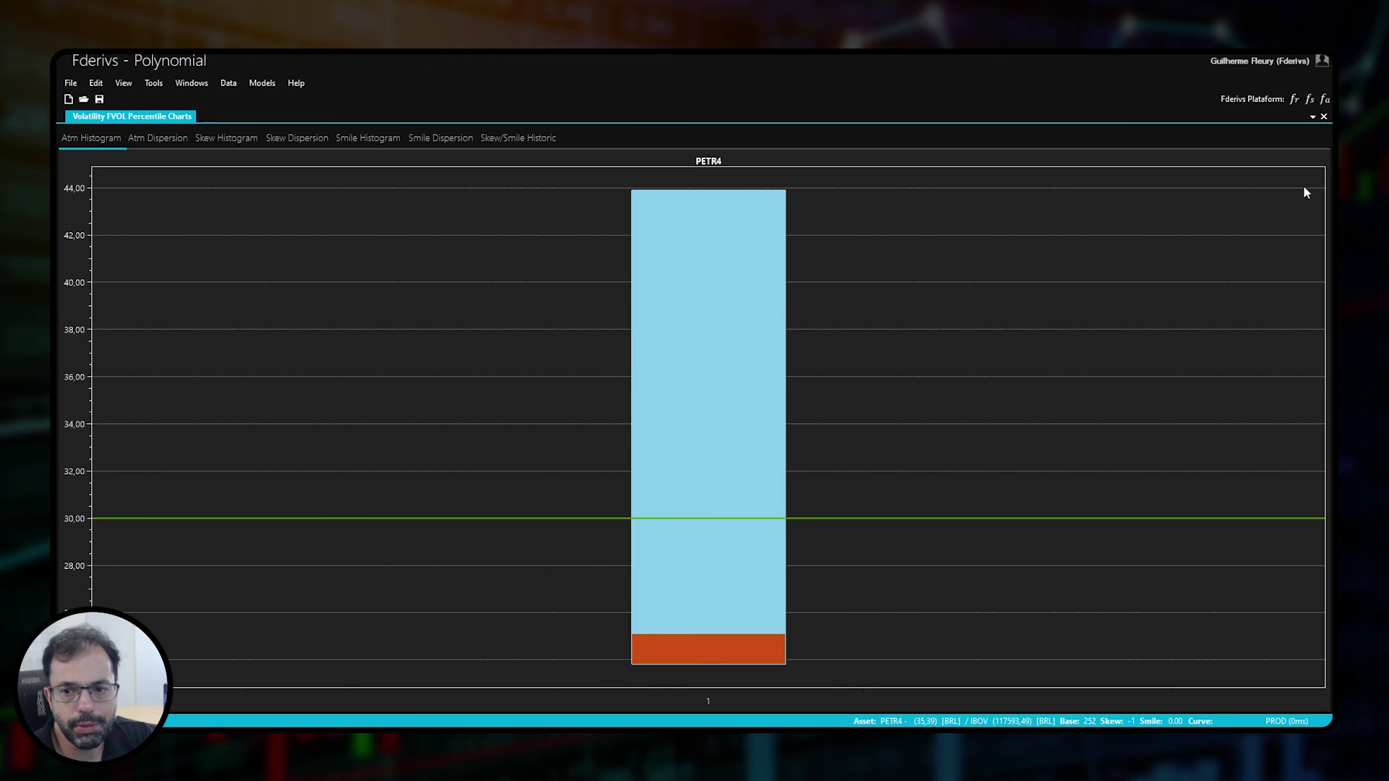
pyautogui.click(1323, 118)
pyautogui.click(142, 85)
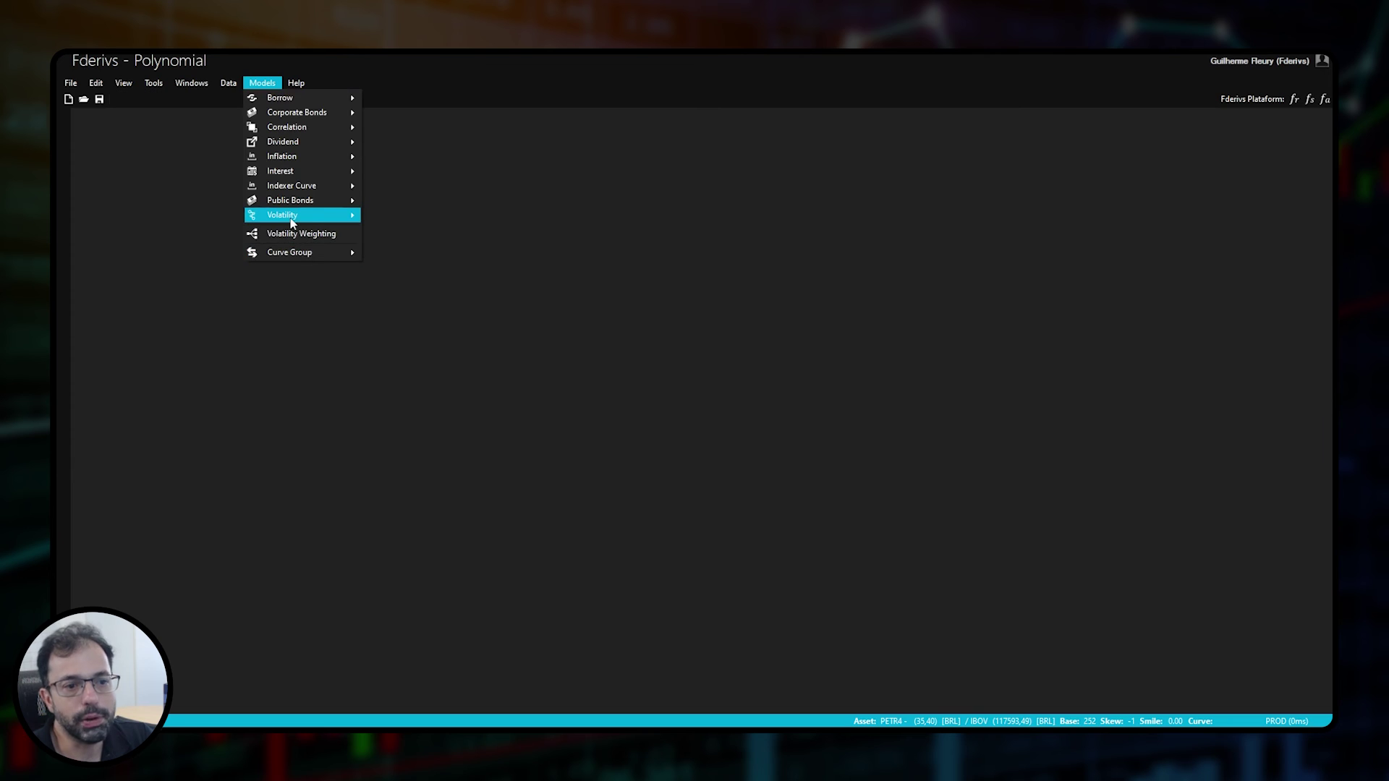
pyautogui.moveTo(291, 219)
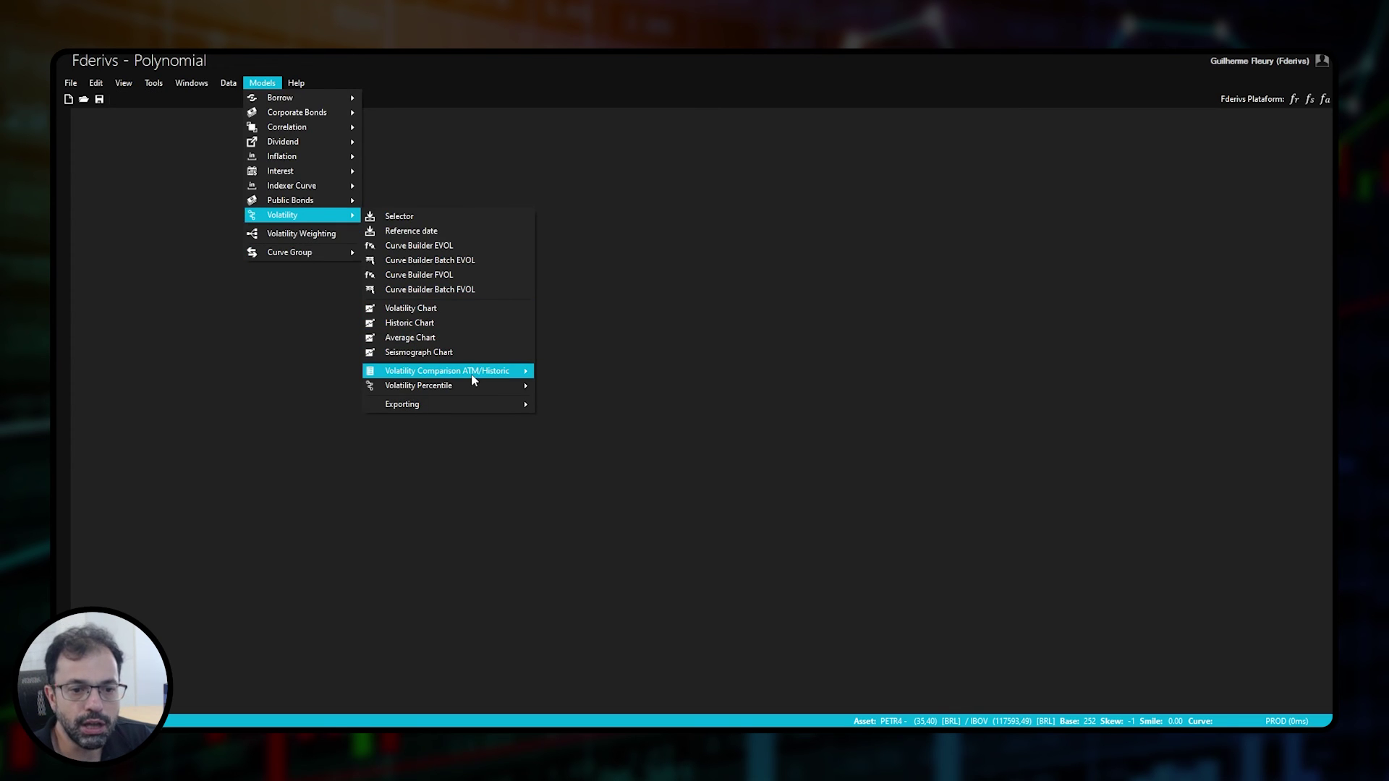
pyautogui.moveTo(475, 383)
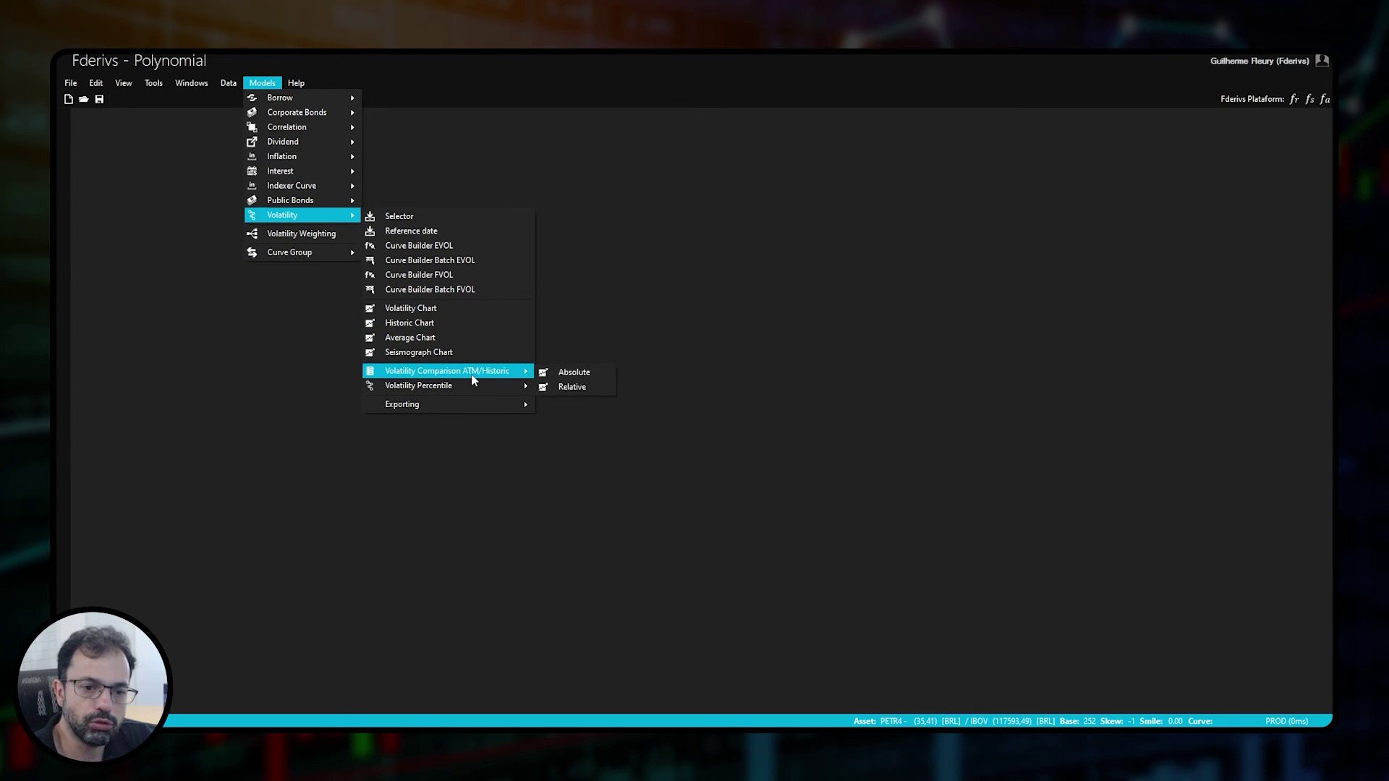
pyautogui.click(572, 388)
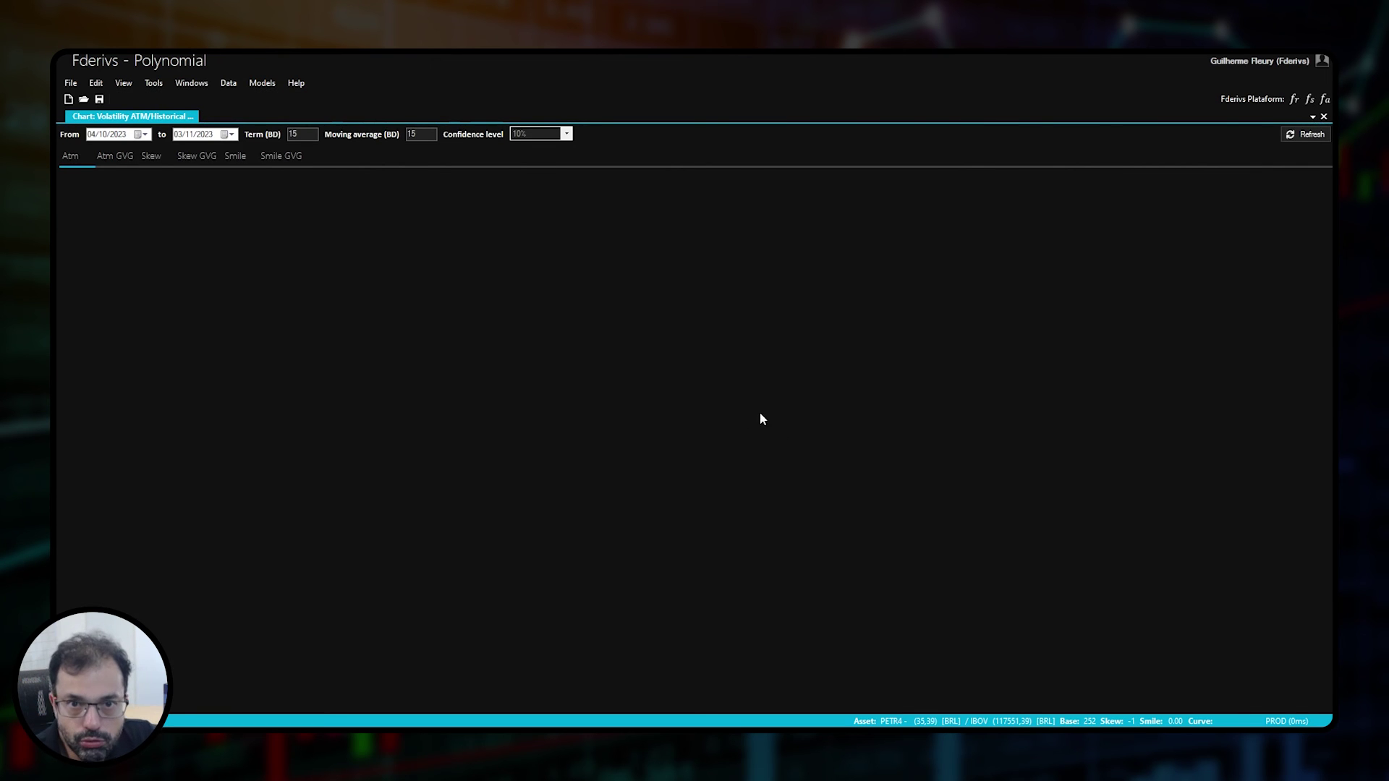
# Set the comparison's start date to 04/10/2022 and refresh the implied and historical volatility chart
pyautogui.click(118, 135)
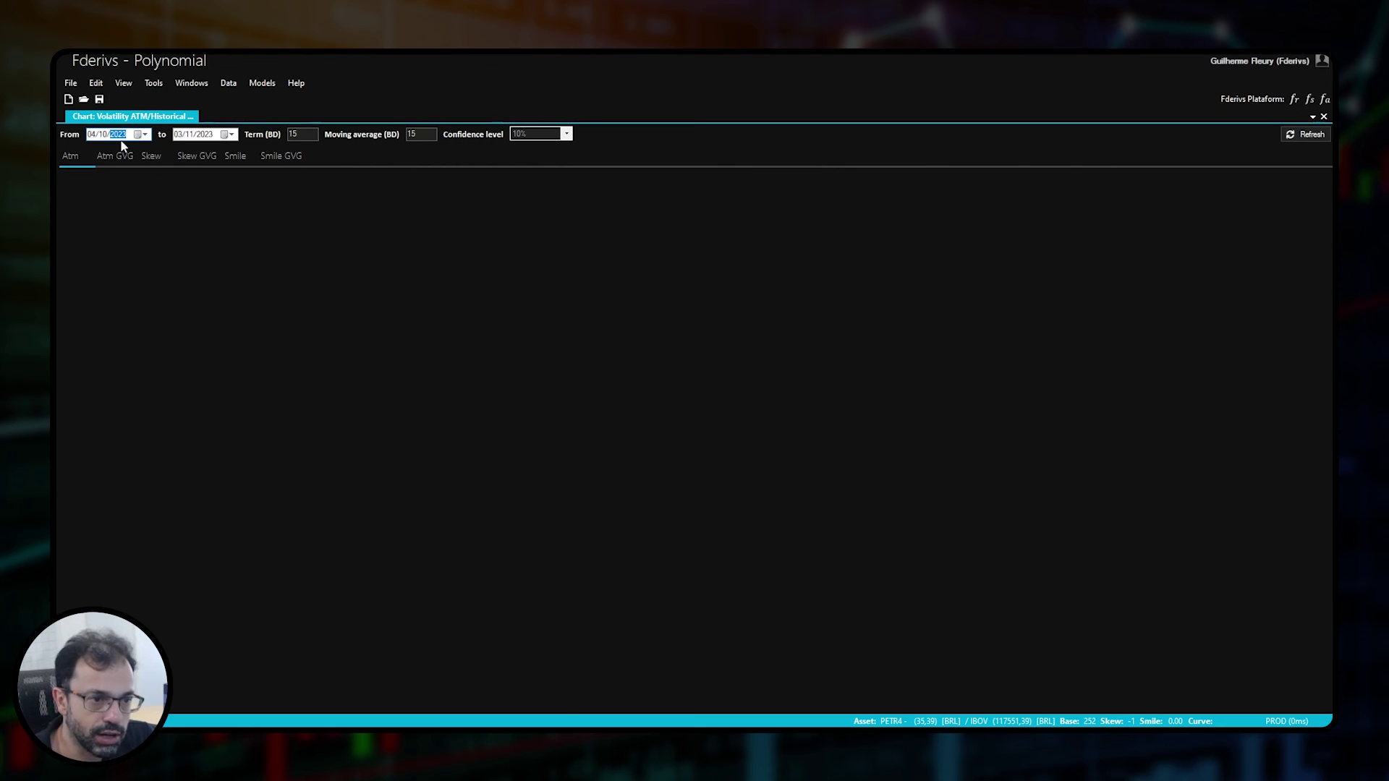
pyautogui.write('202')
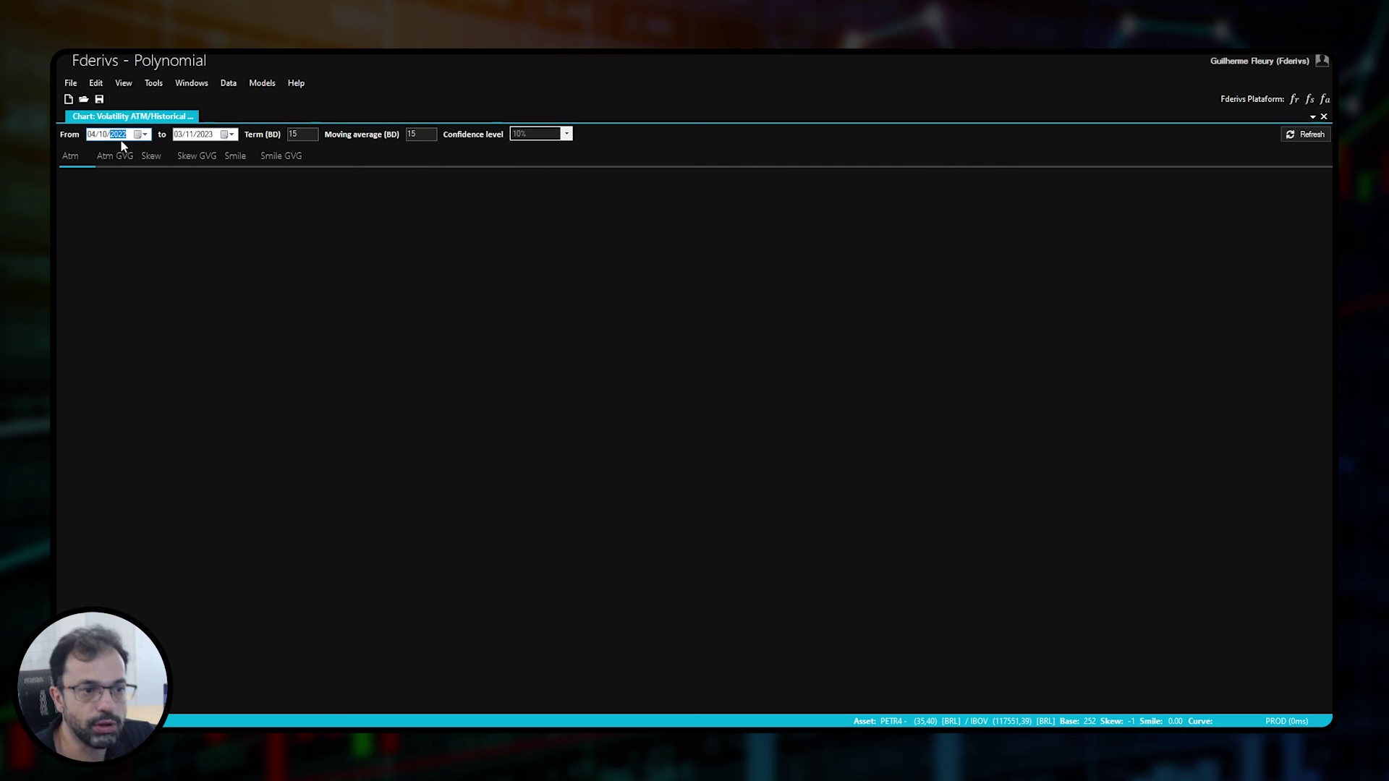
pyautogui.click(1306, 134)
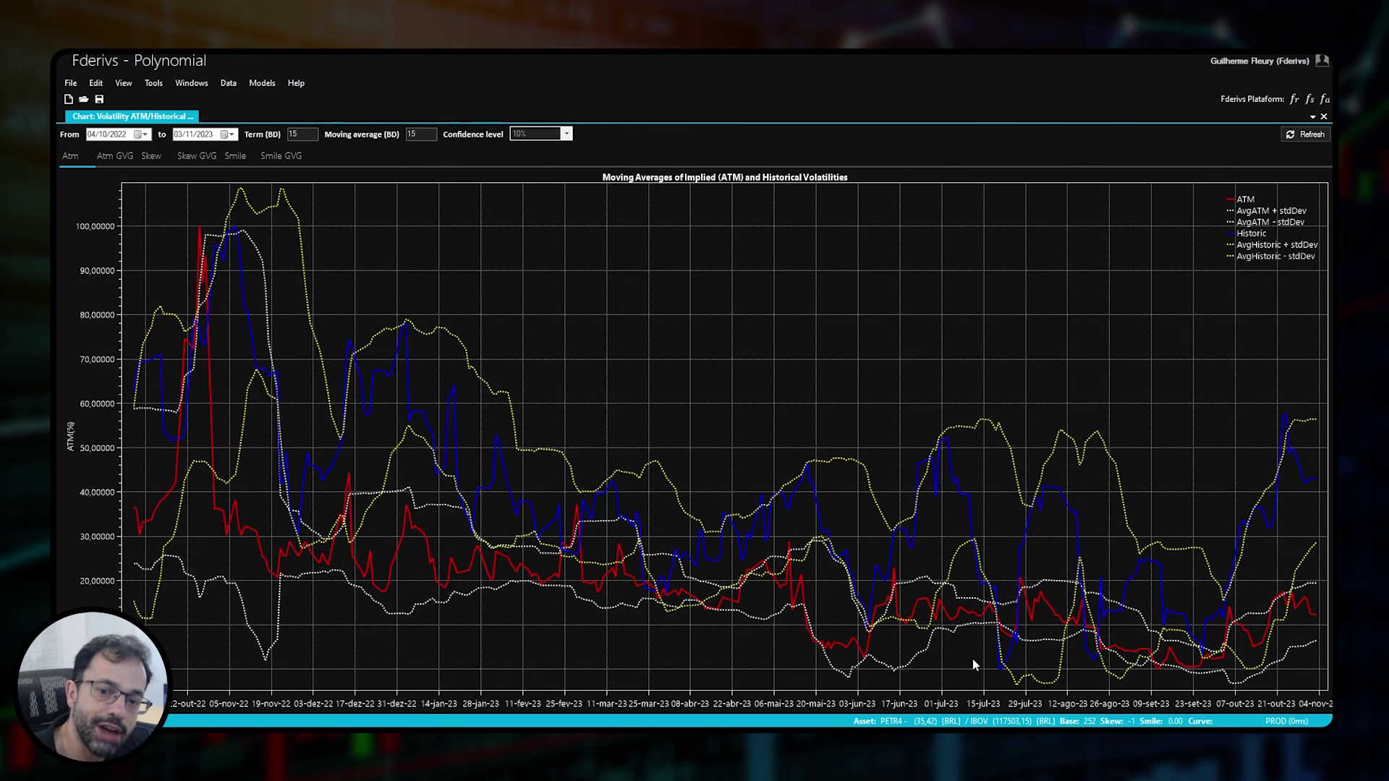
# Examine the Atm GVG, Skew GVG, Skew and Smile comparison charts, ending on the Atm chart
pyautogui.click(121, 156)
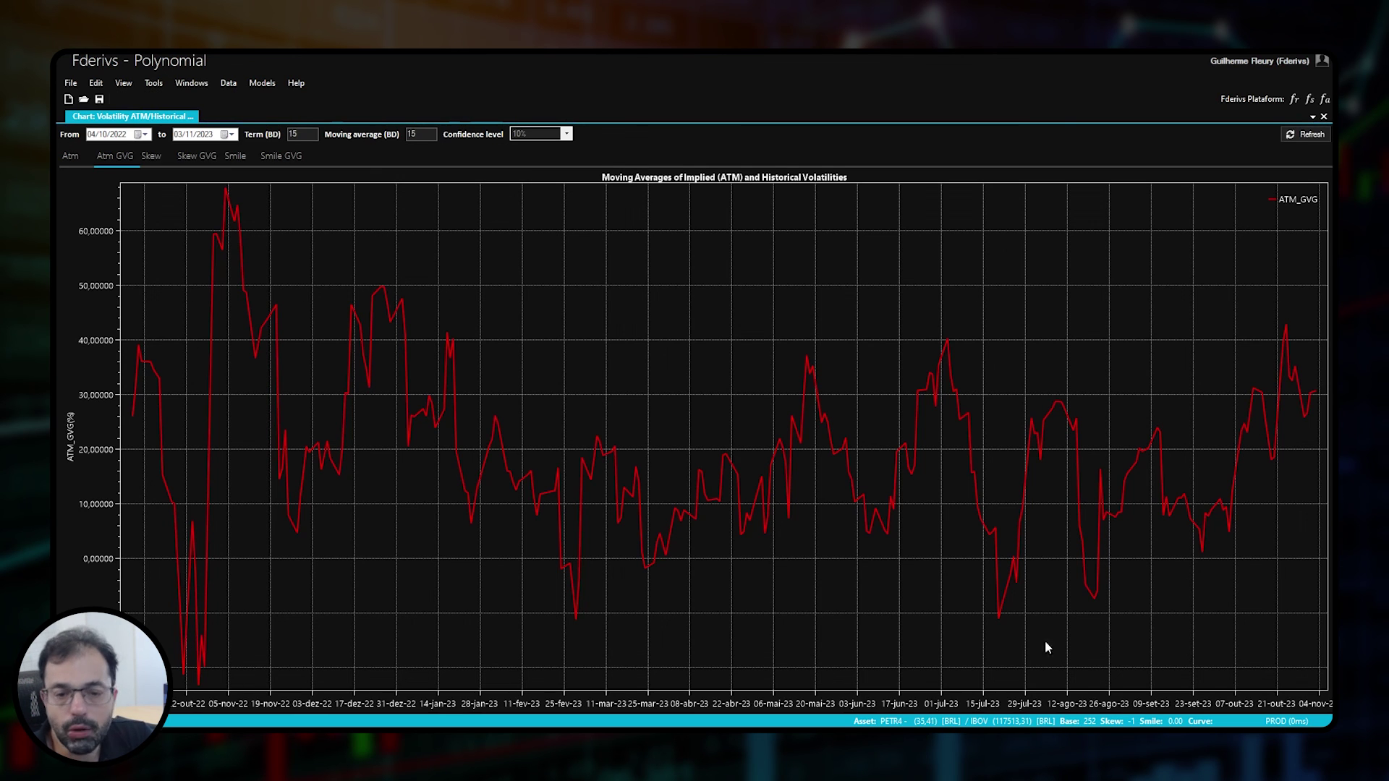
pyautogui.click(197, 157)
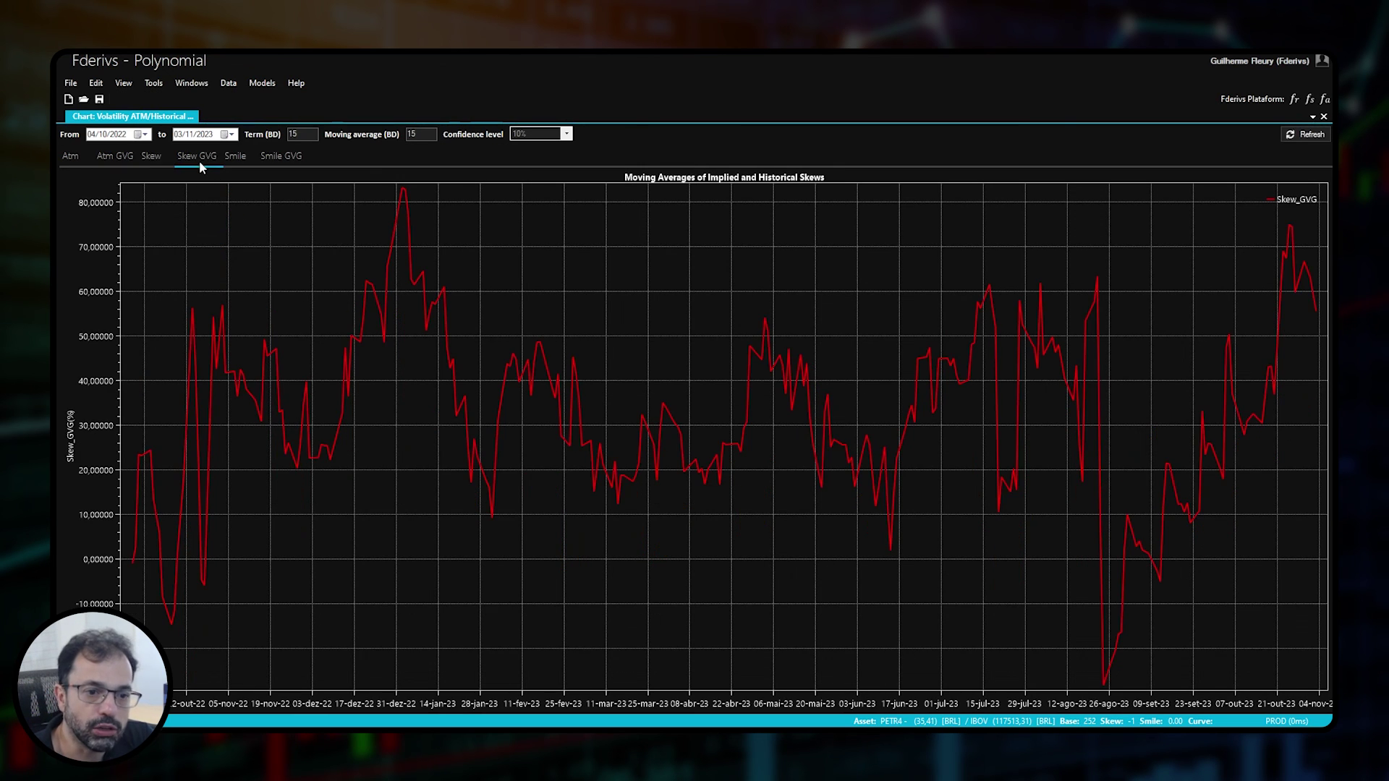
pyautogui.click(152, 156)
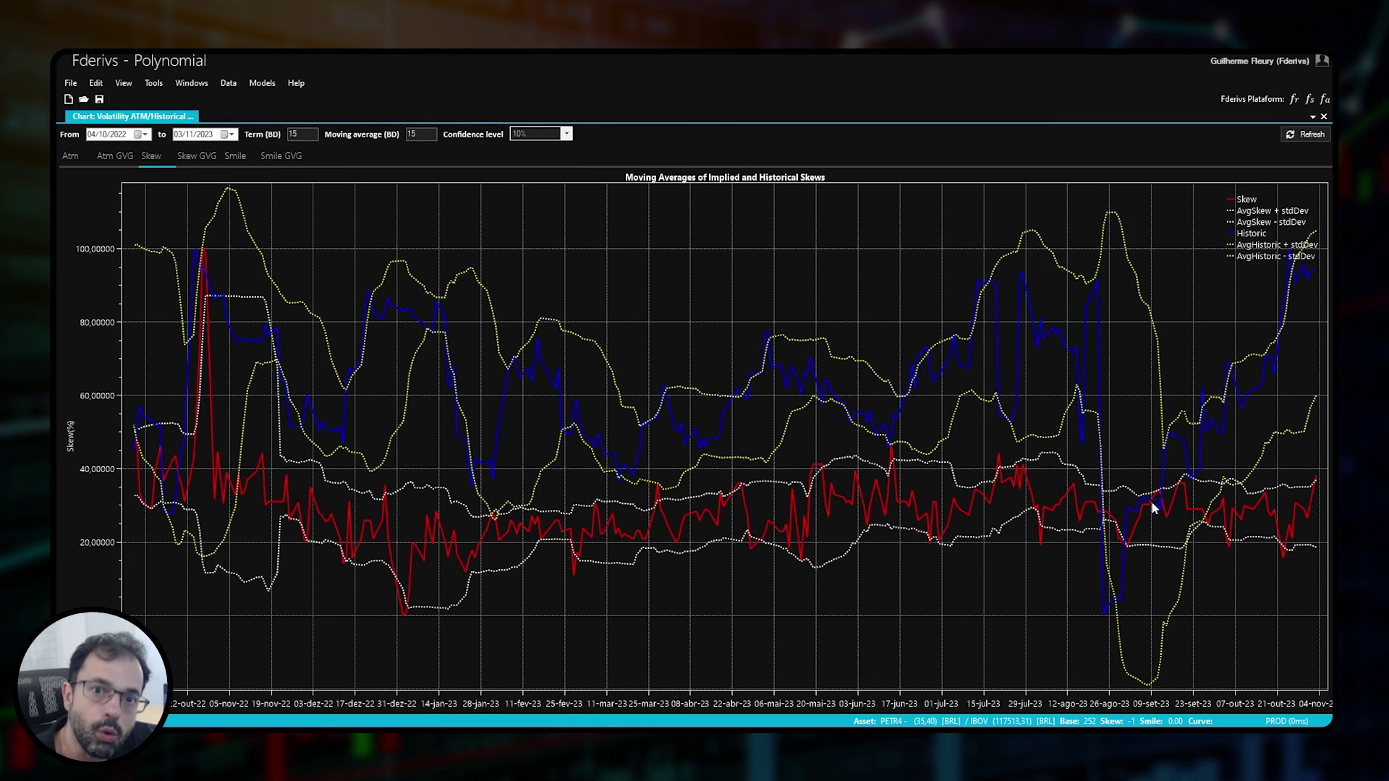
pyautogui.click(238, 159)
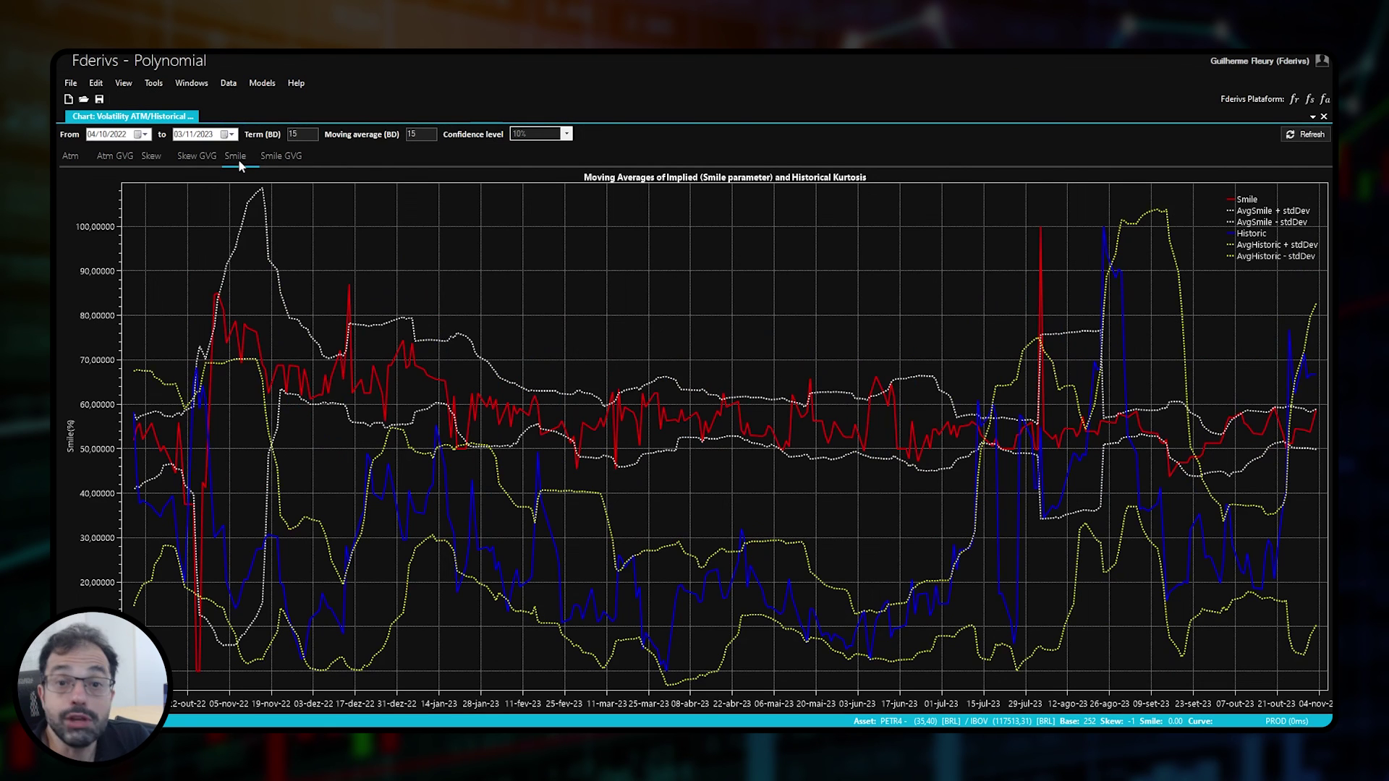
pyautogui.click(113, 160)
pyautogui.click(76, 161)
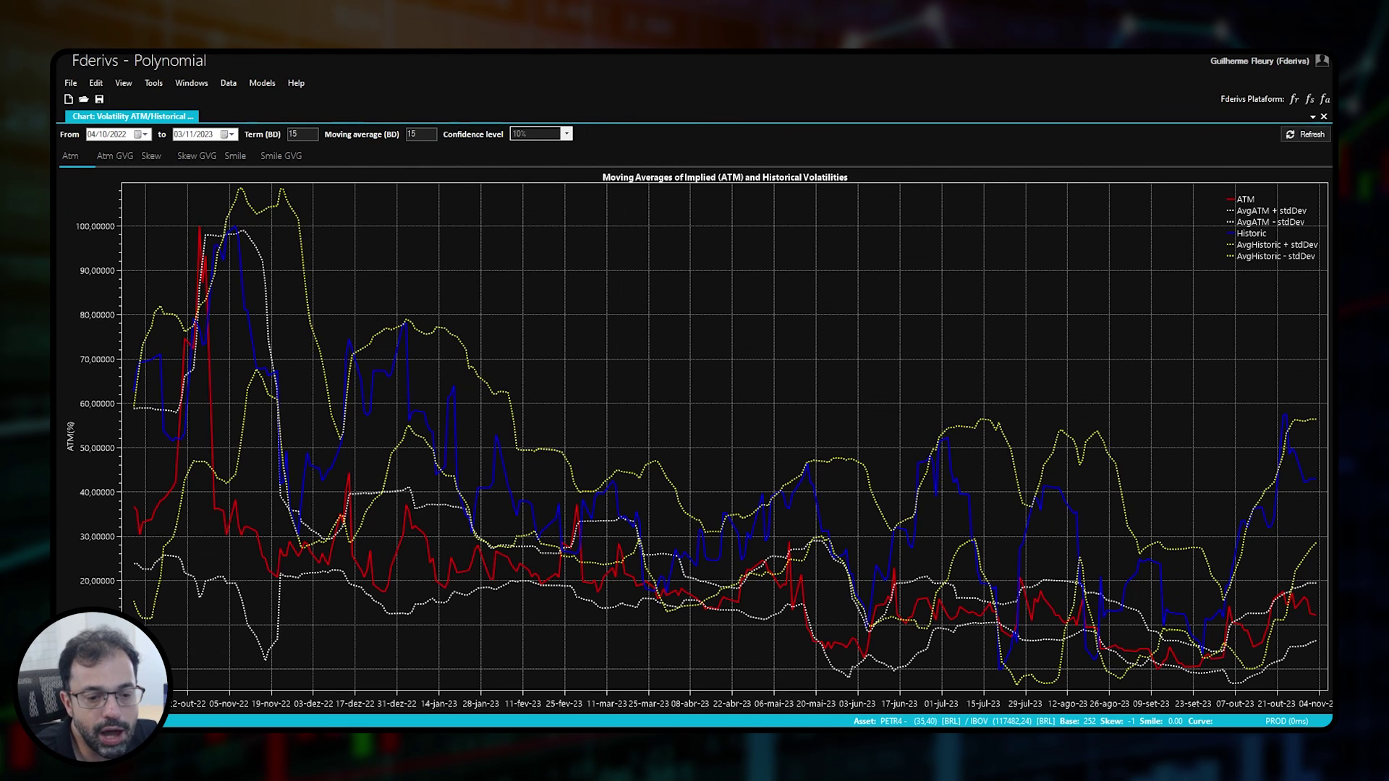
# Switch to Fderivs Appreciator's Van - 1 grid and view the interest curve groups available for the first VALE3 line
pyautogui.hotkey('alt', 'Tab')
pyautogui.click(105, 118)
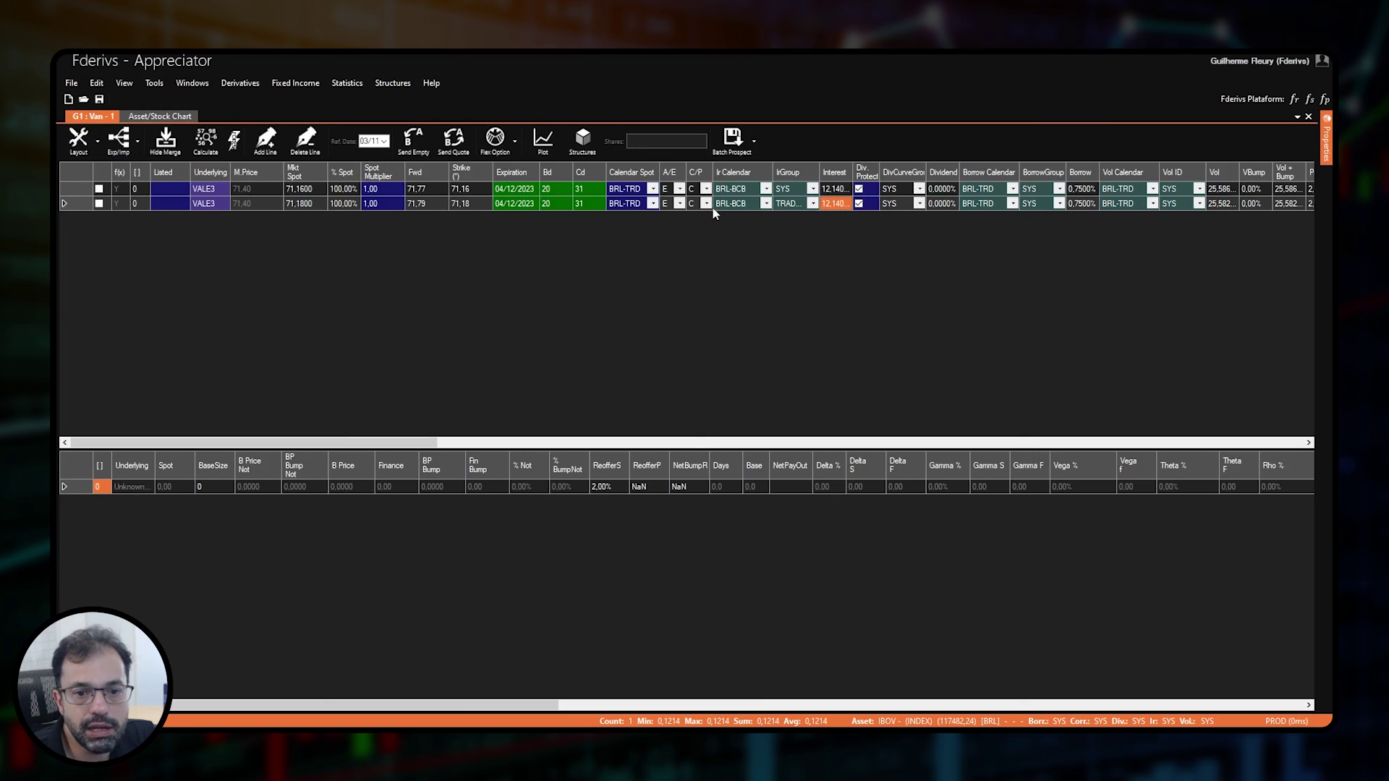
pyautogui.click(808, 192)
pyautogui.click(811, 191)
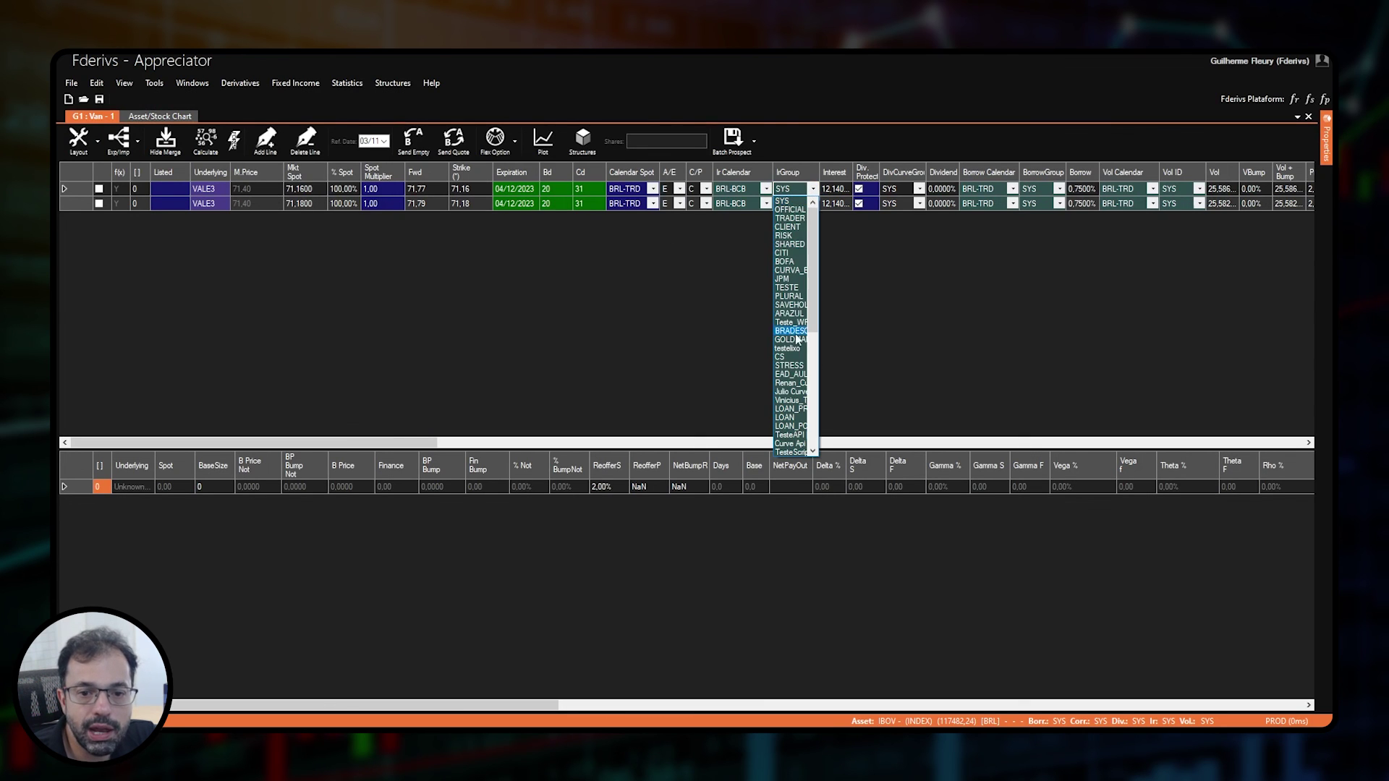
pyautogui.click(893, 272)
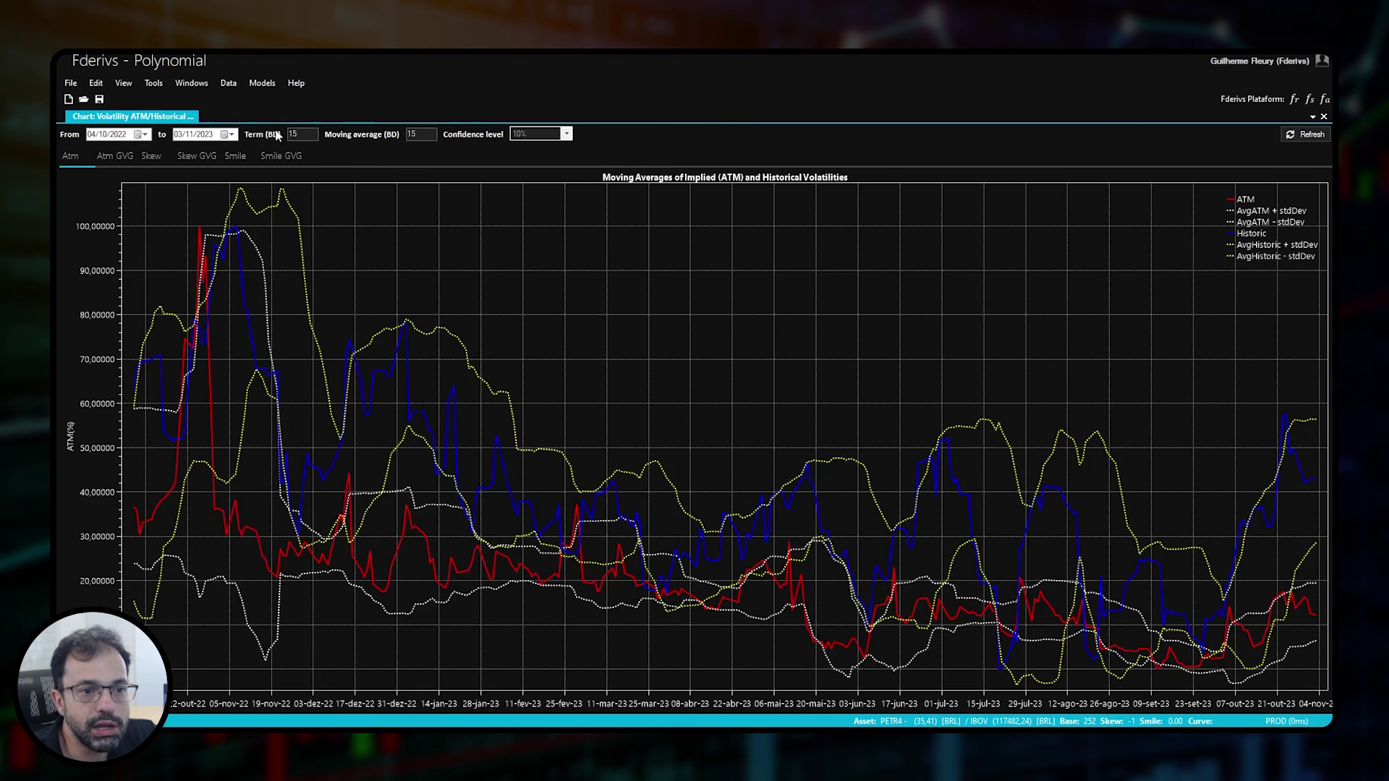
# In Fderivs Polynomial, view the Curve Group list and the blank form for a new group, returning to the ATM/Historical volatility chart
pyautogui.click(262, 82)
pyautogui.moveTo(314, 259)
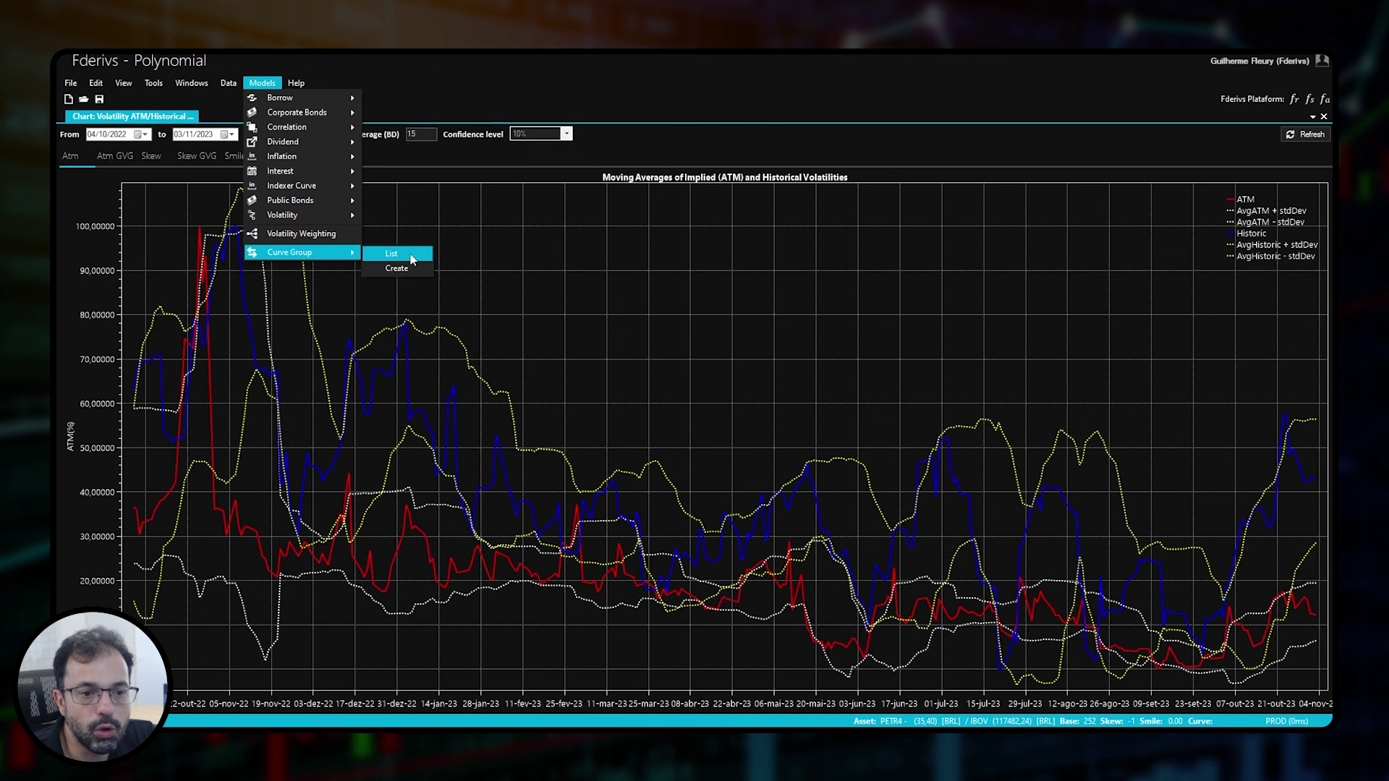
pyautogui.click(394, 257)
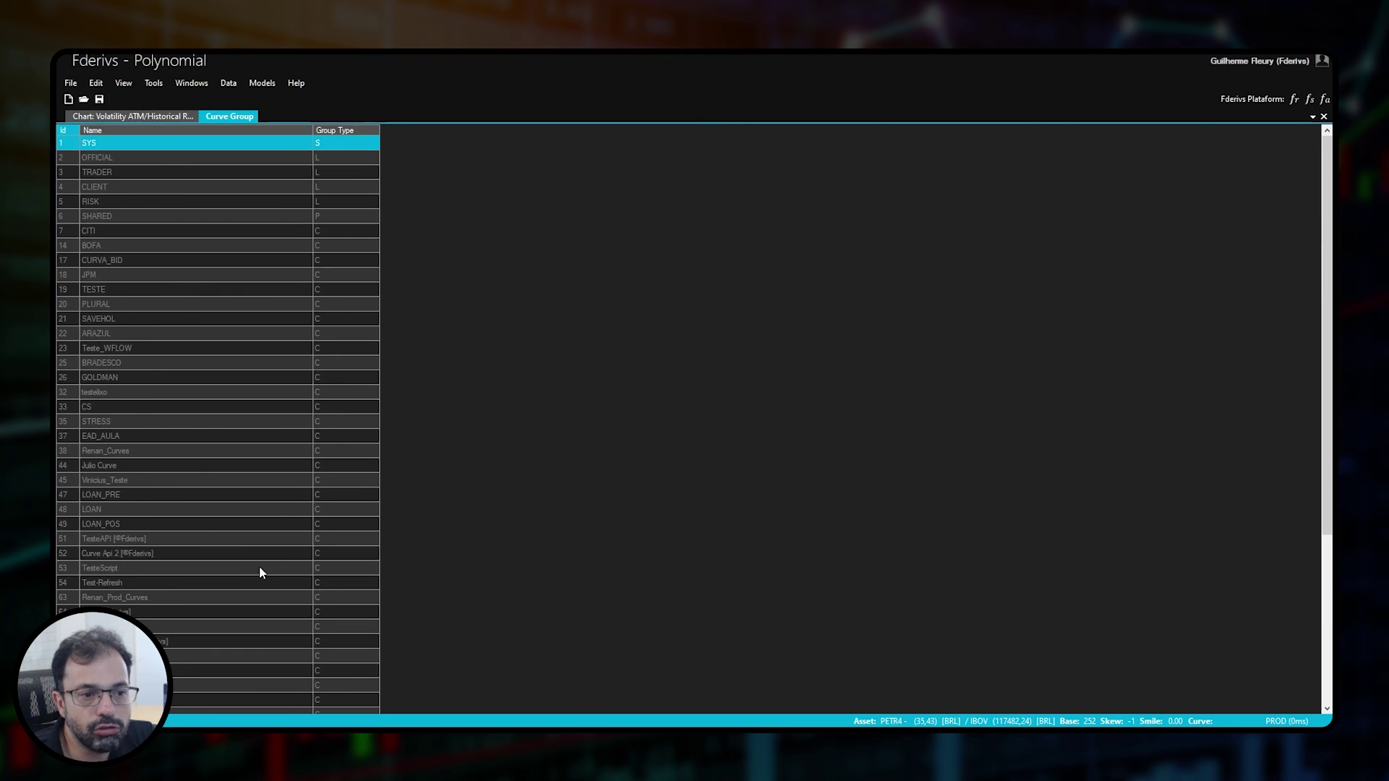
pyautogui.rightClick(395, 319)
pyautogui.click(410, 321)
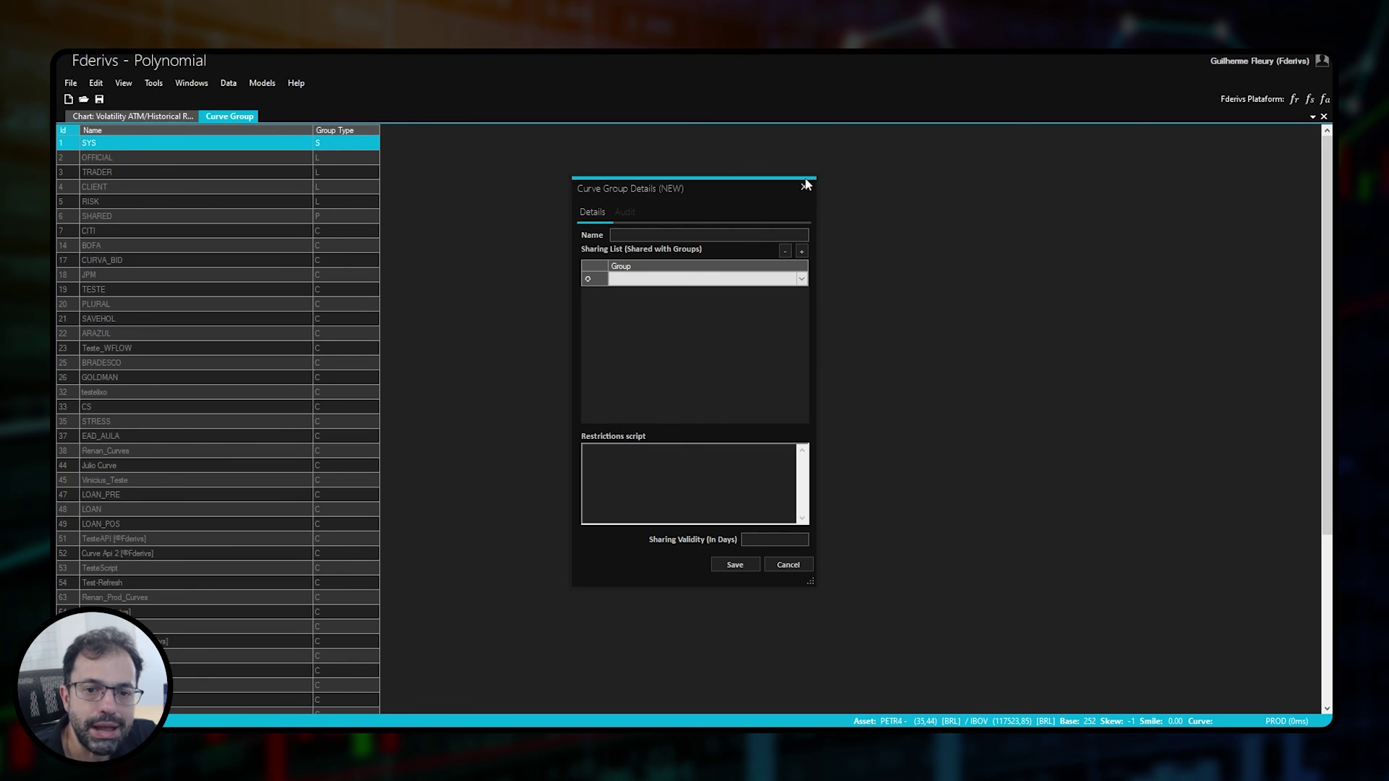
pyautogui.click(804, 187)
pyautogui.click(177, 118)
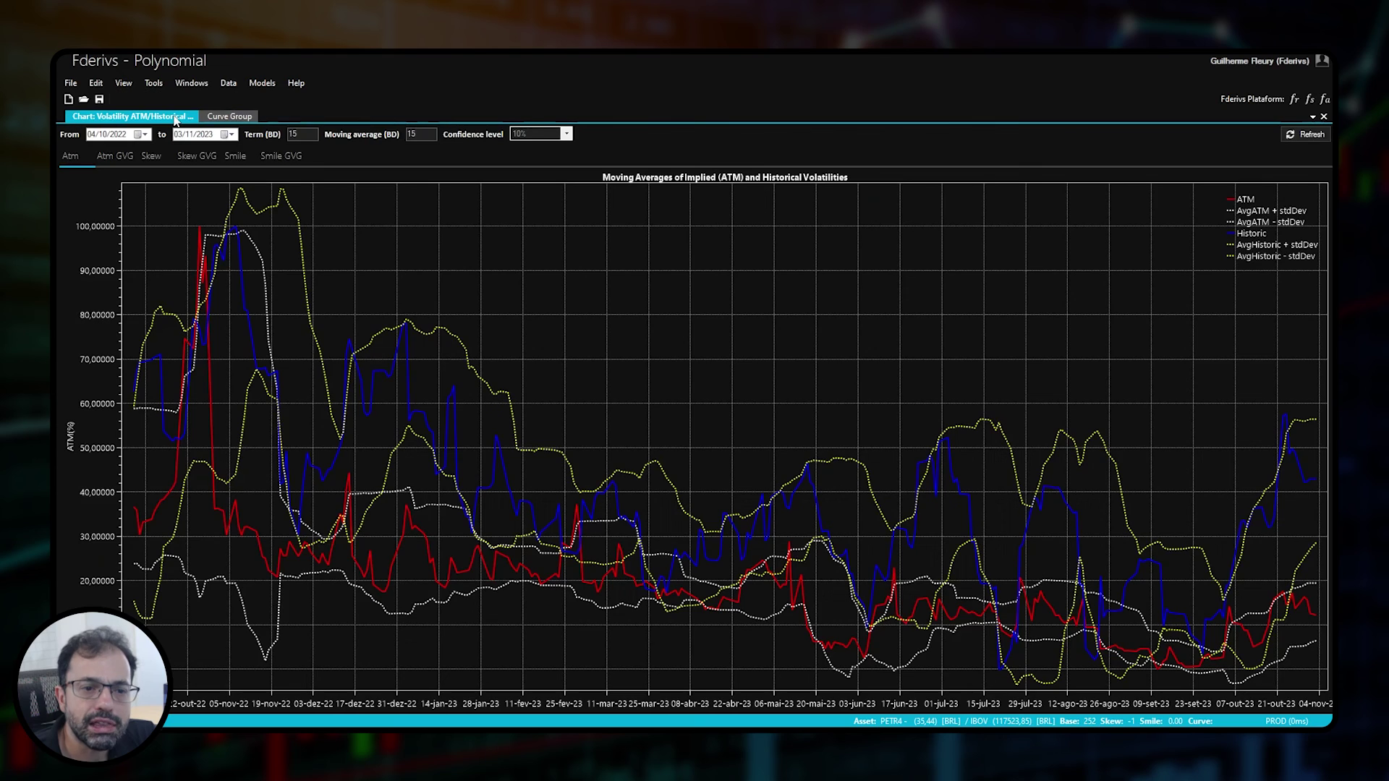